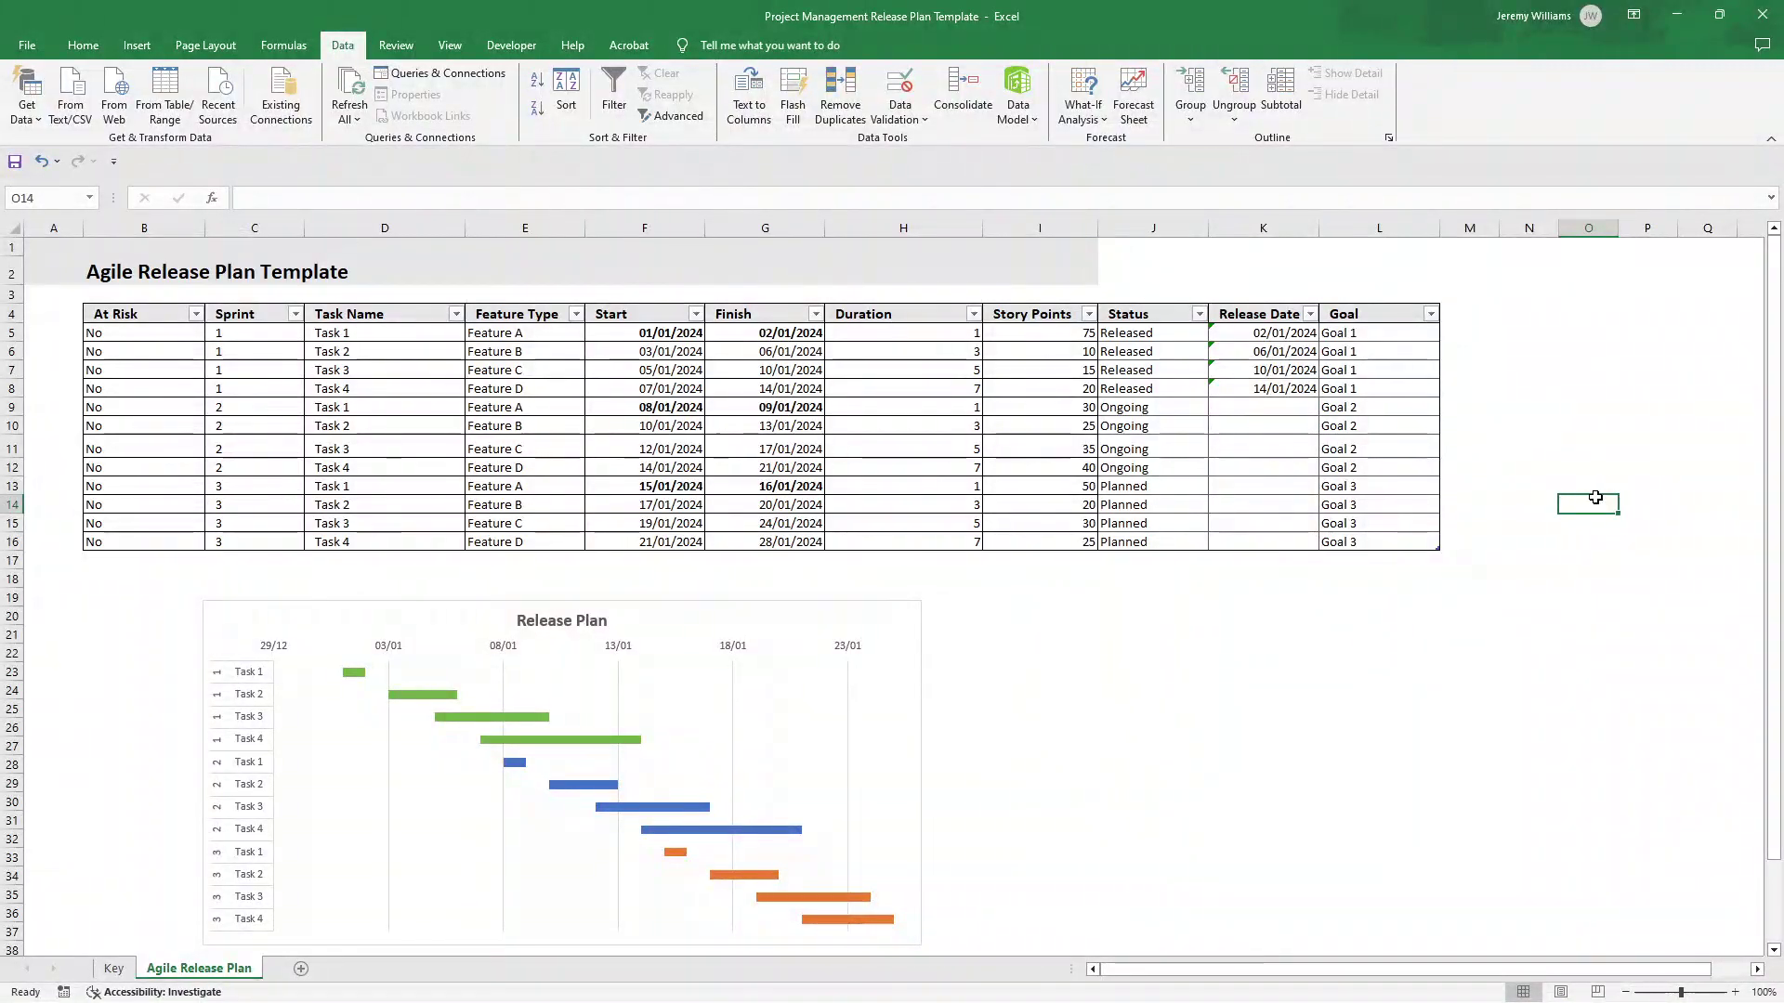
- Review the existing Agile Release Plan table and its Key sheet
click(187, 320)
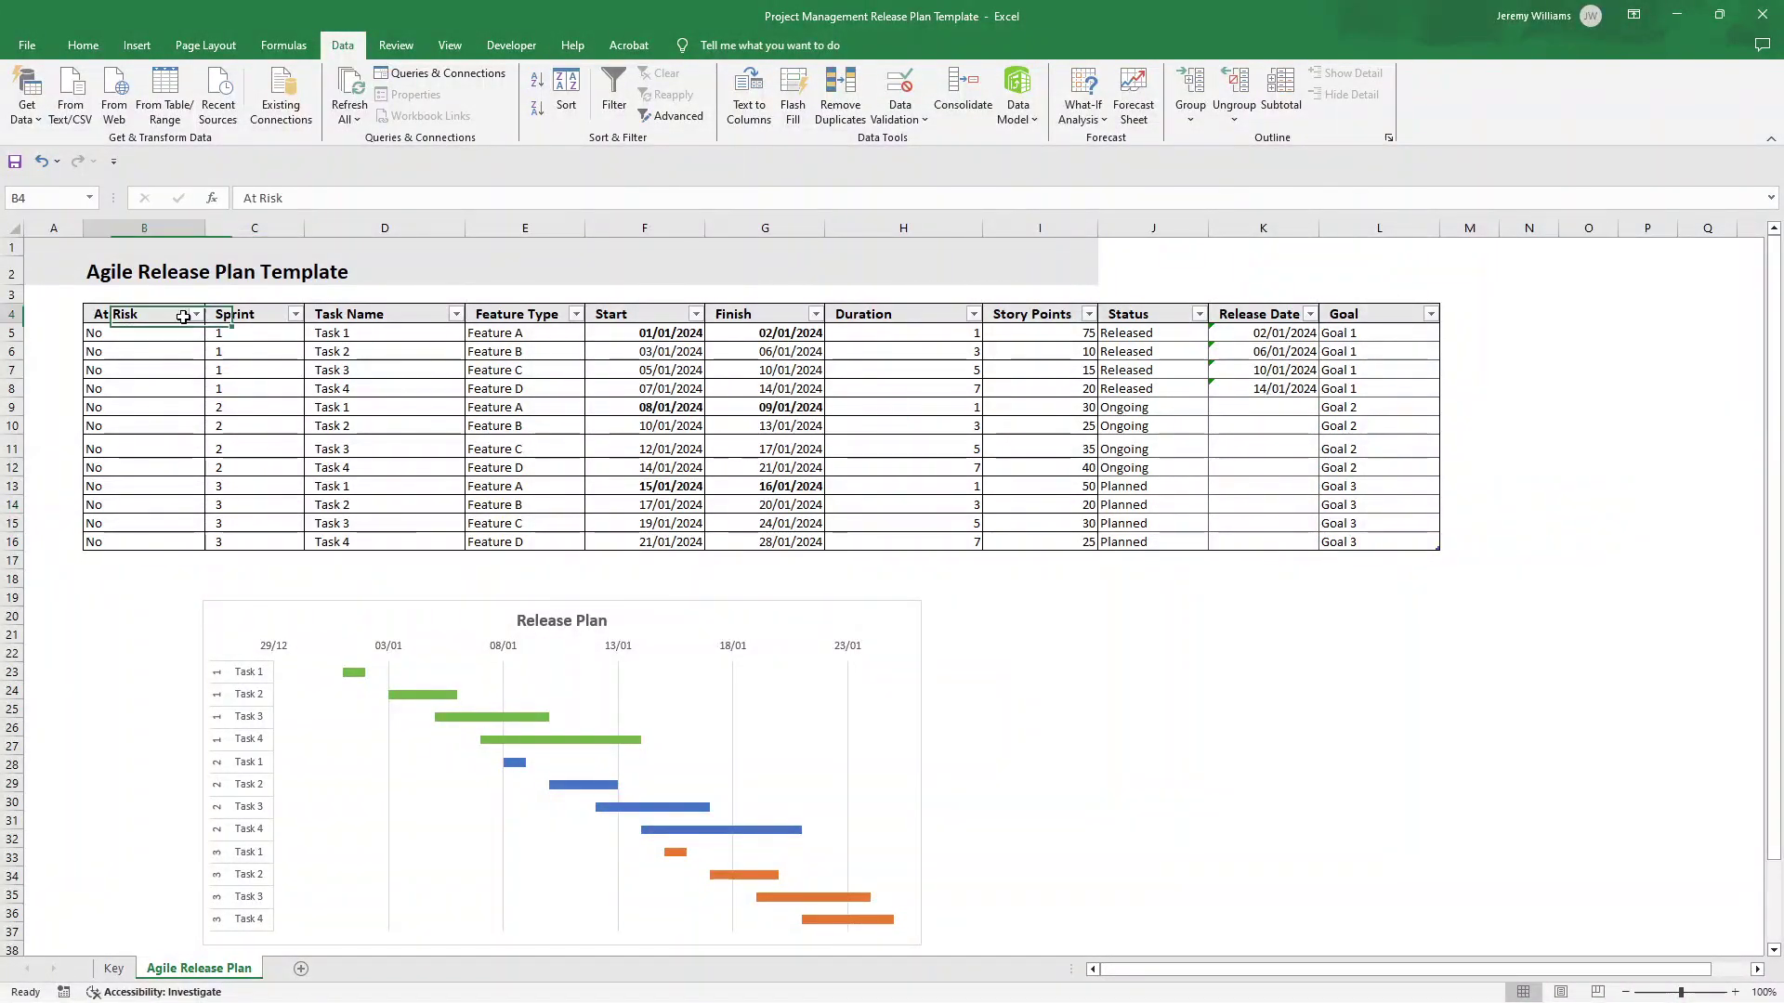
drag(187, 320, 1329, 542)
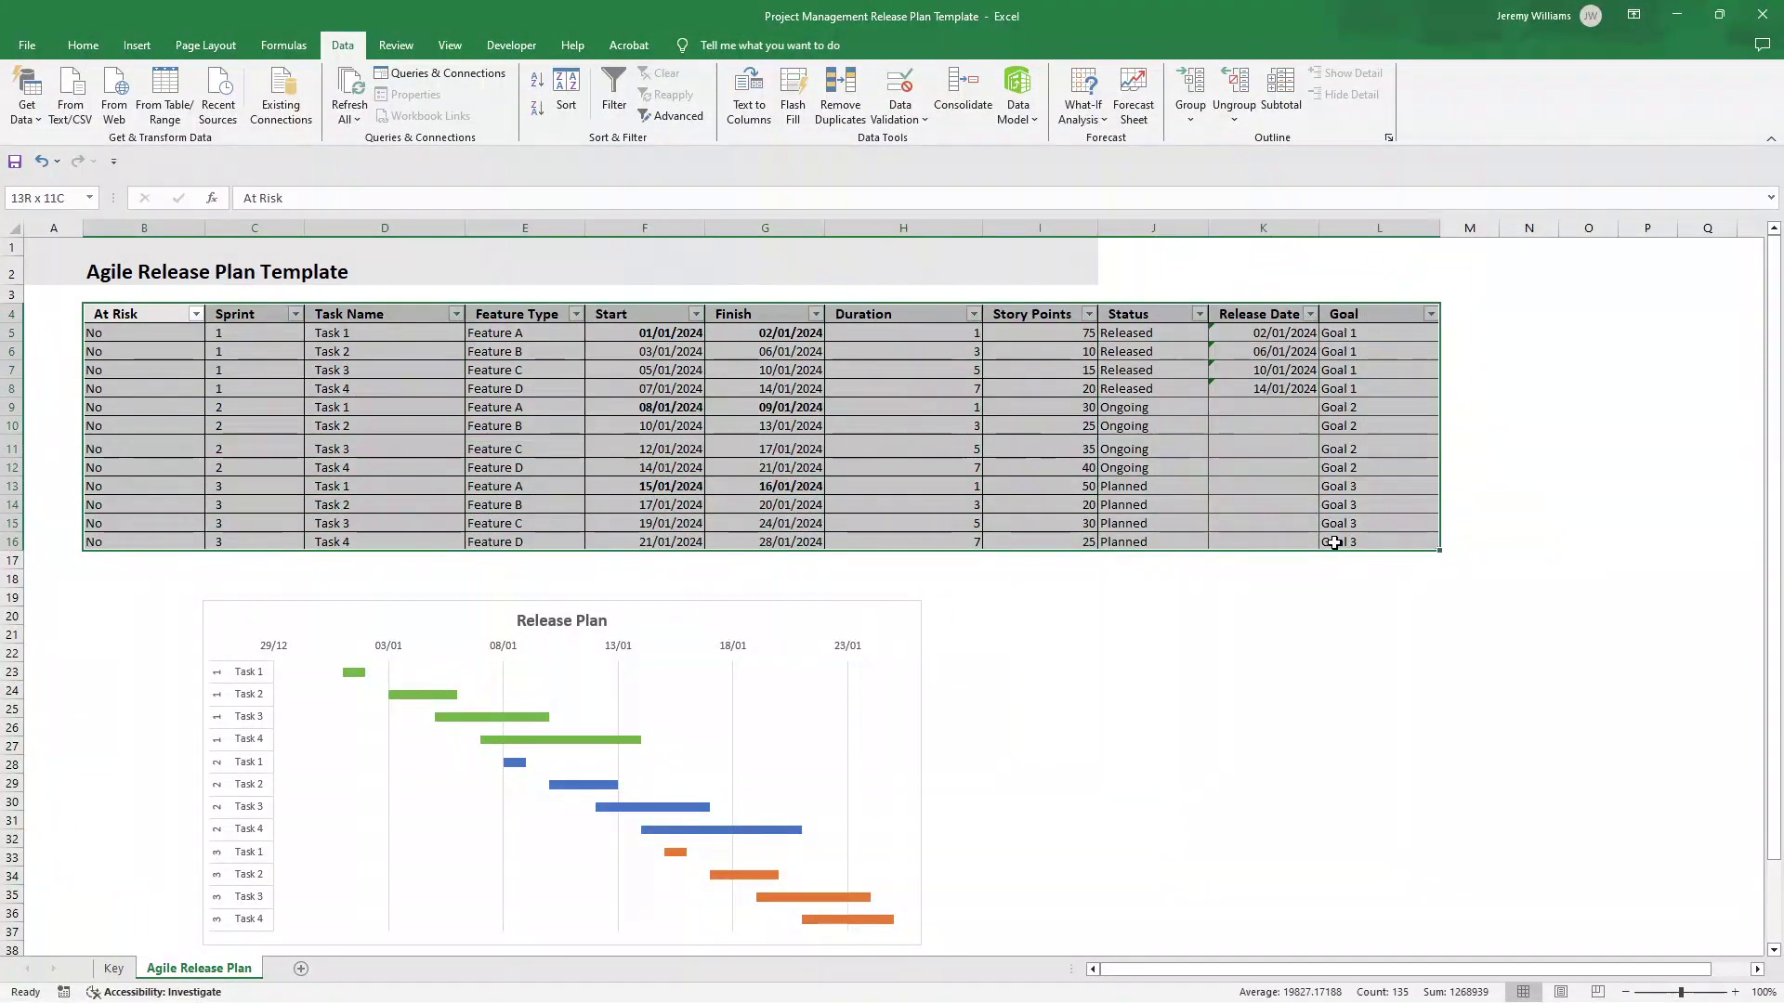
click(1377, 677)
scroll(1182, 615, down, 3)
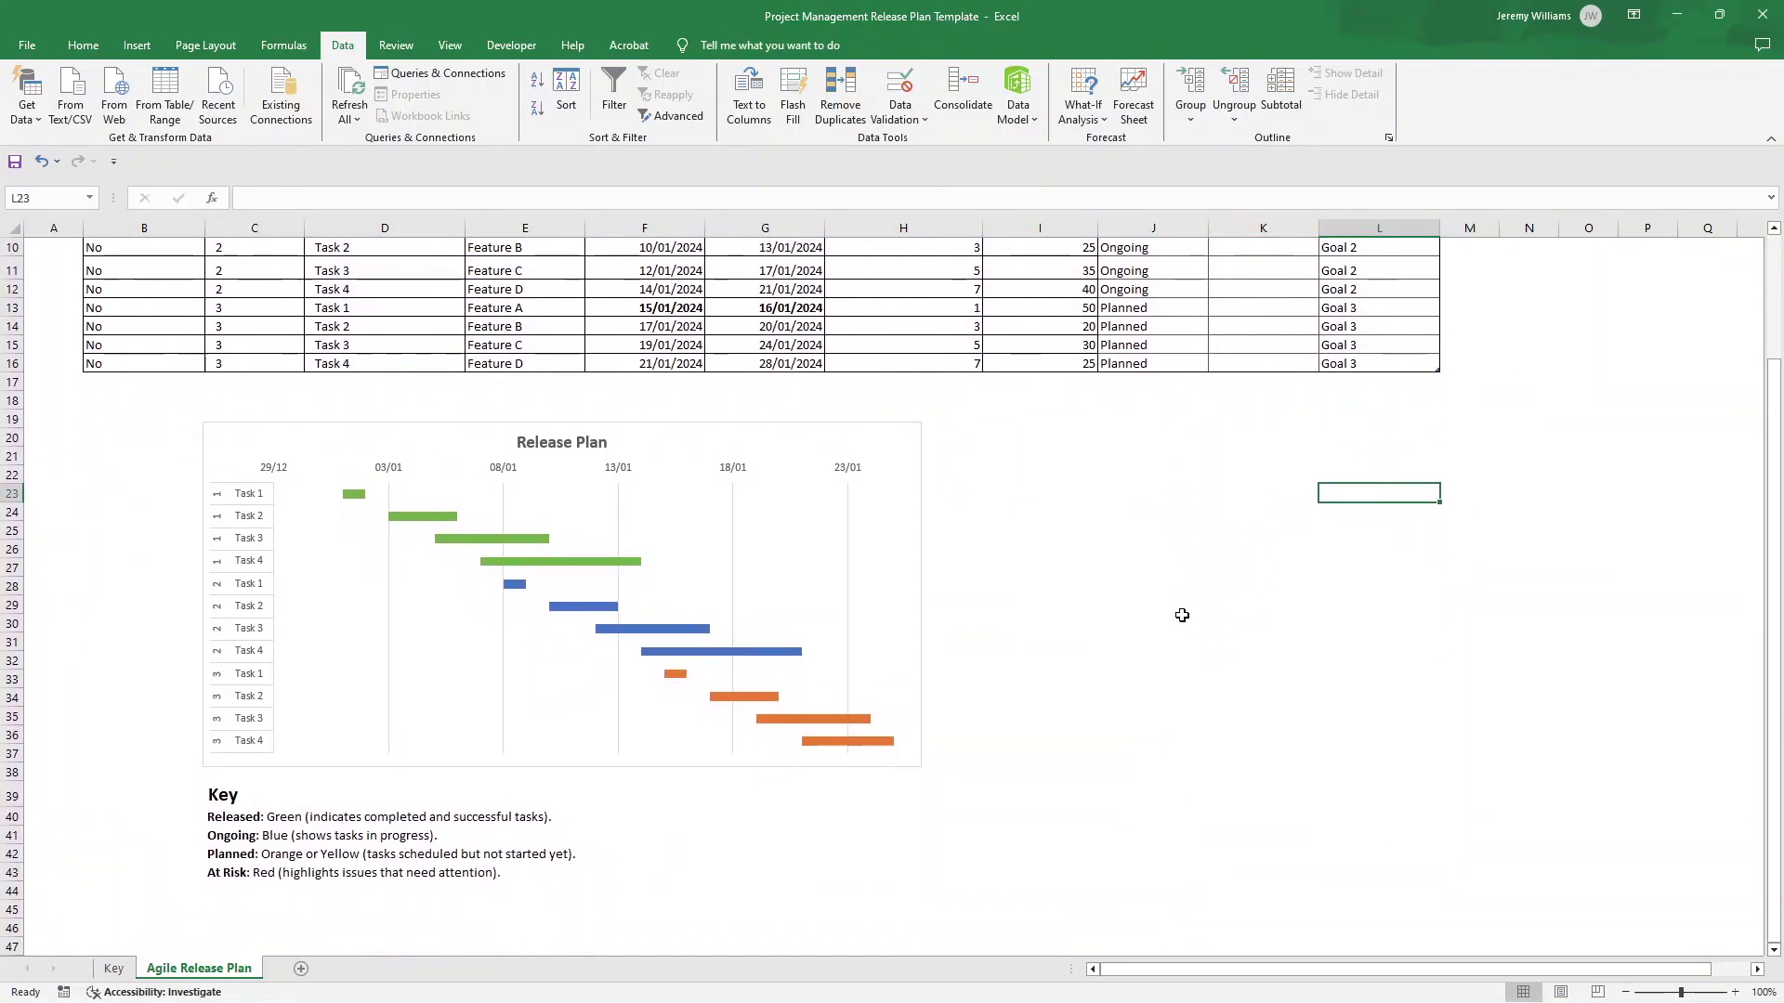
scroll(1139, 593, up, 3)
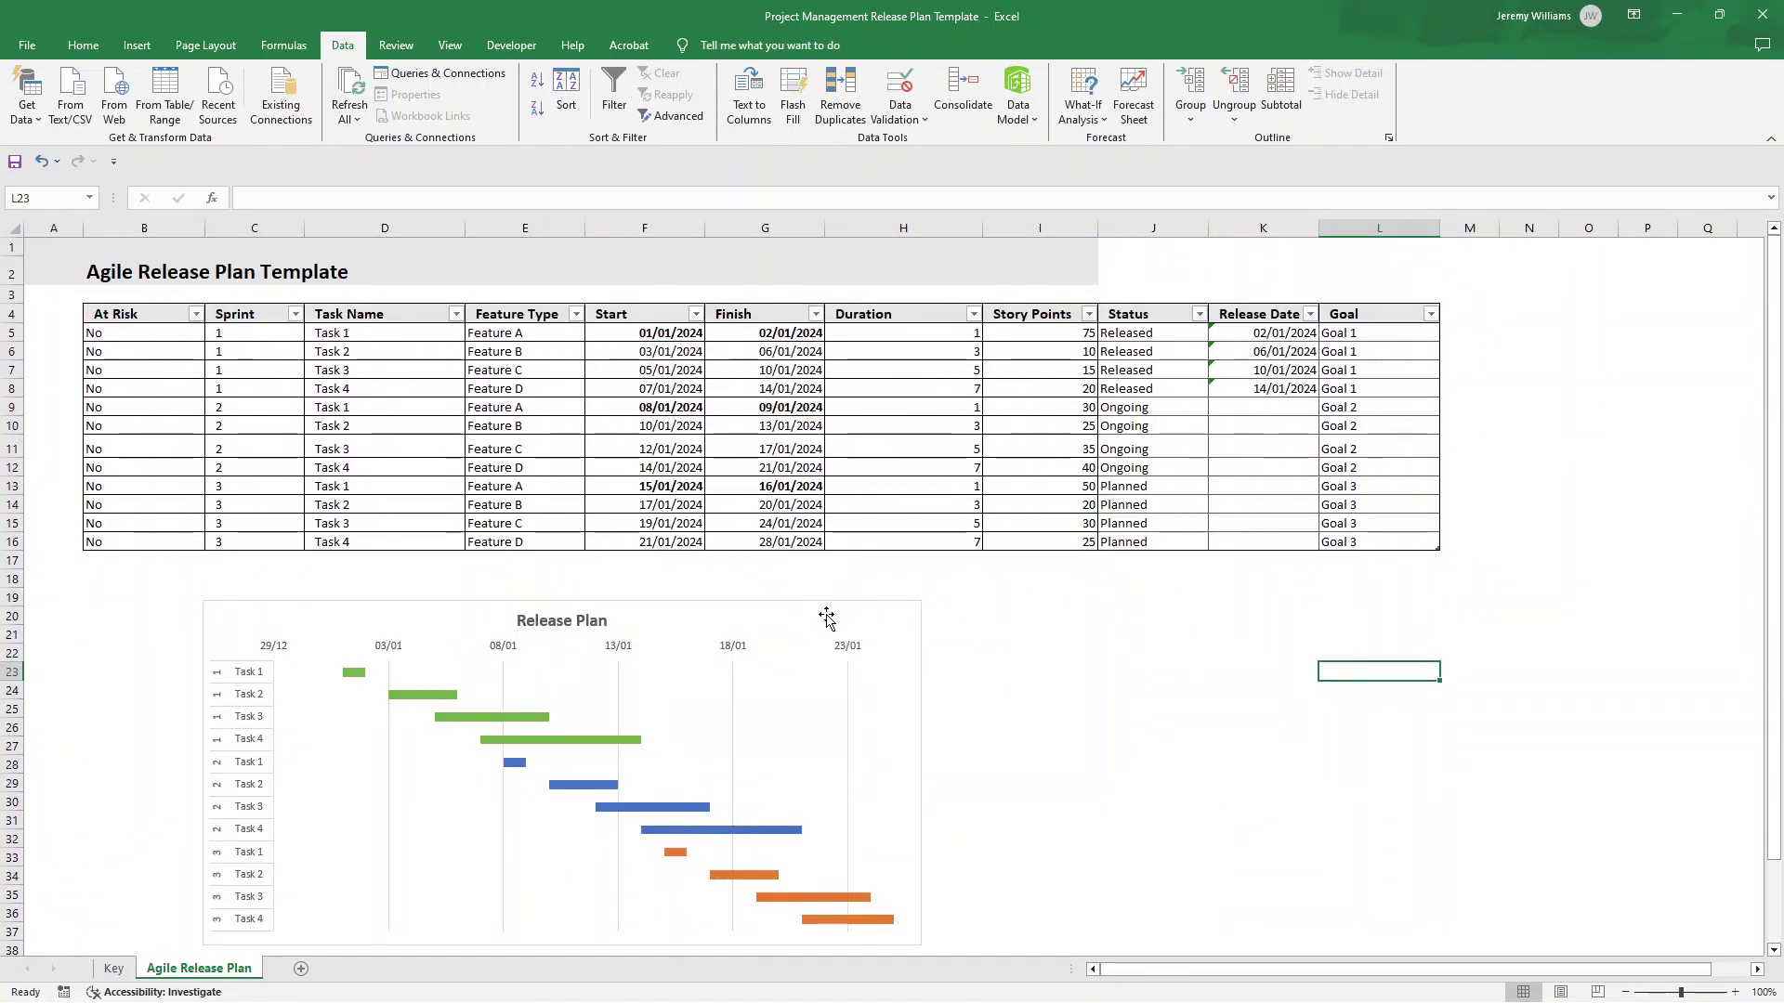
click(126, 969)
click(347, 500)
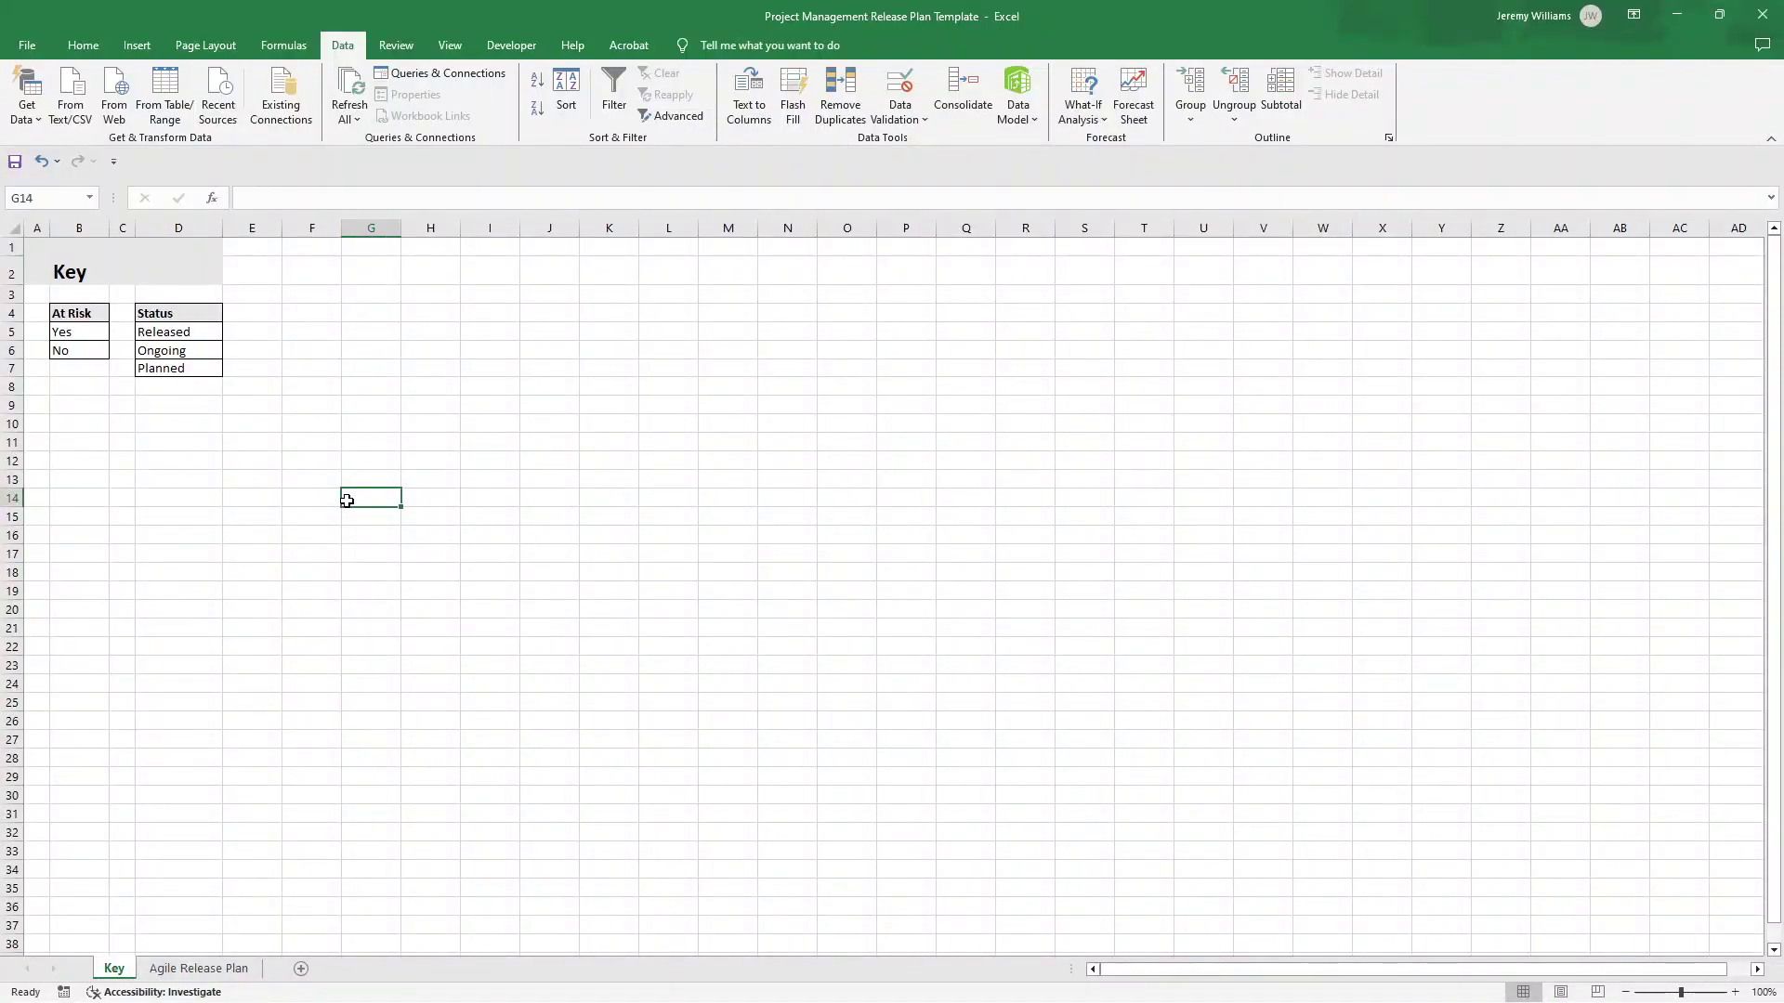
click(198, 968)
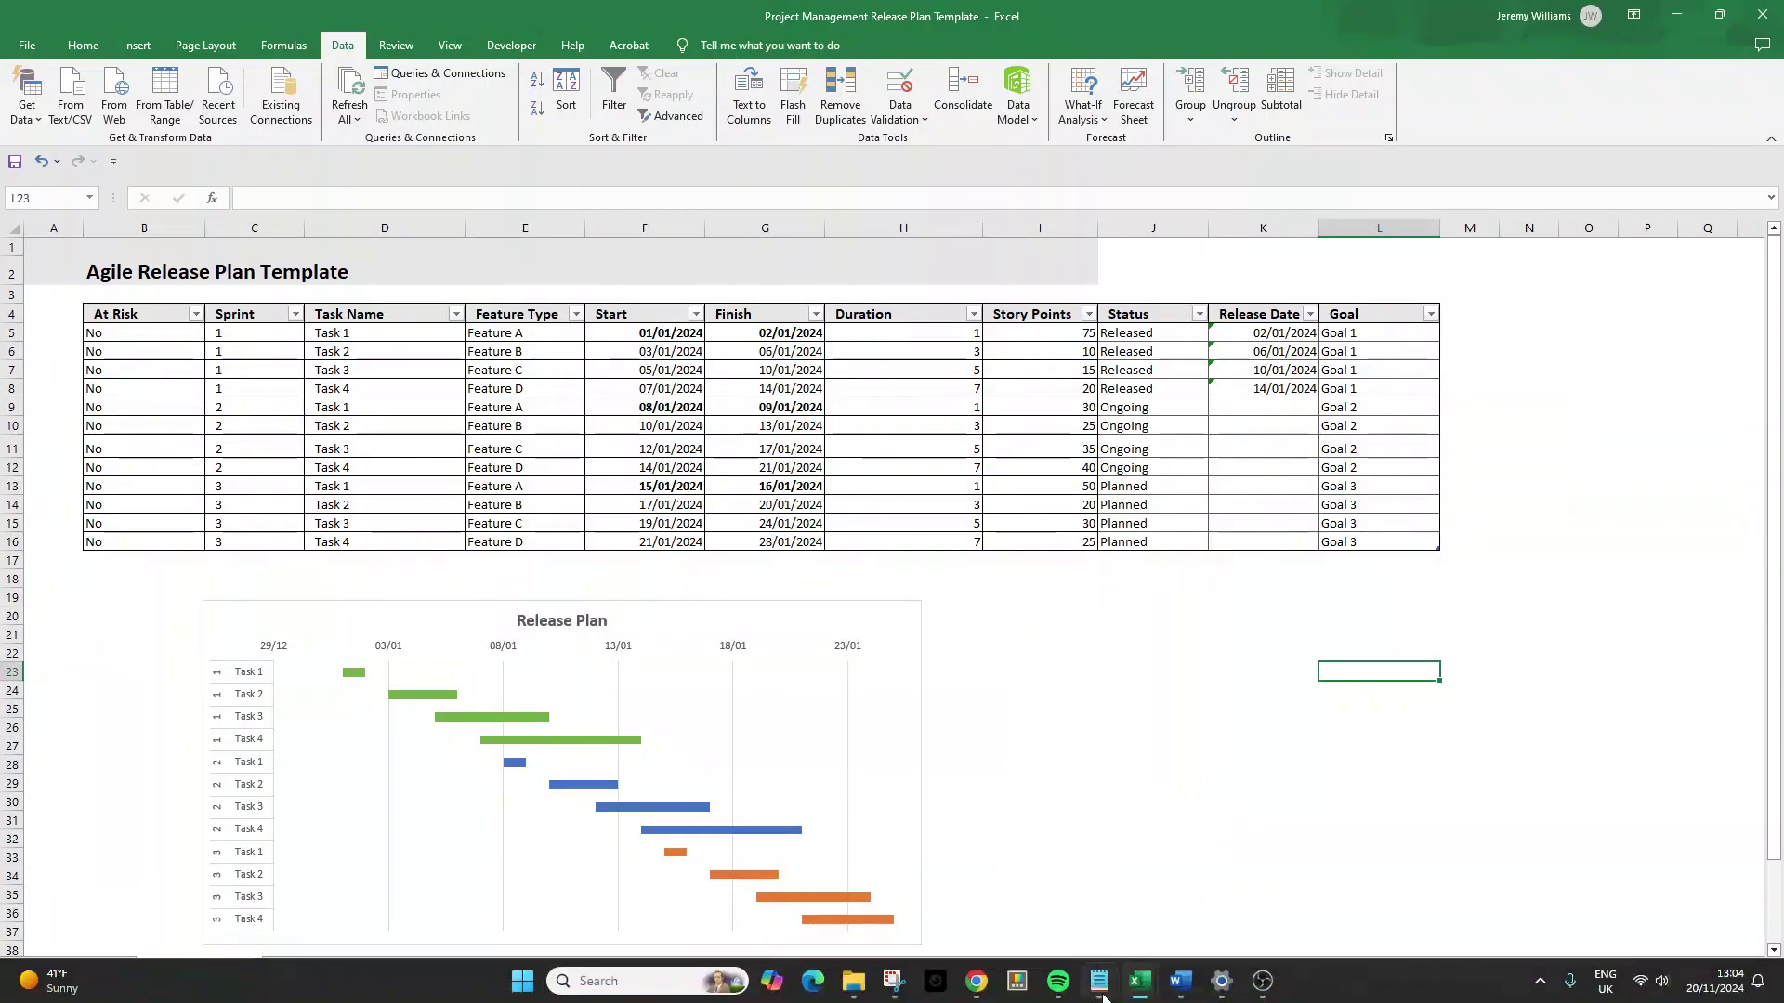
- In the blank Book1 workbook, enter '[Project Name] Release Plan' in cell B2
mouse_move(1139, 988)
click(1198, 917)
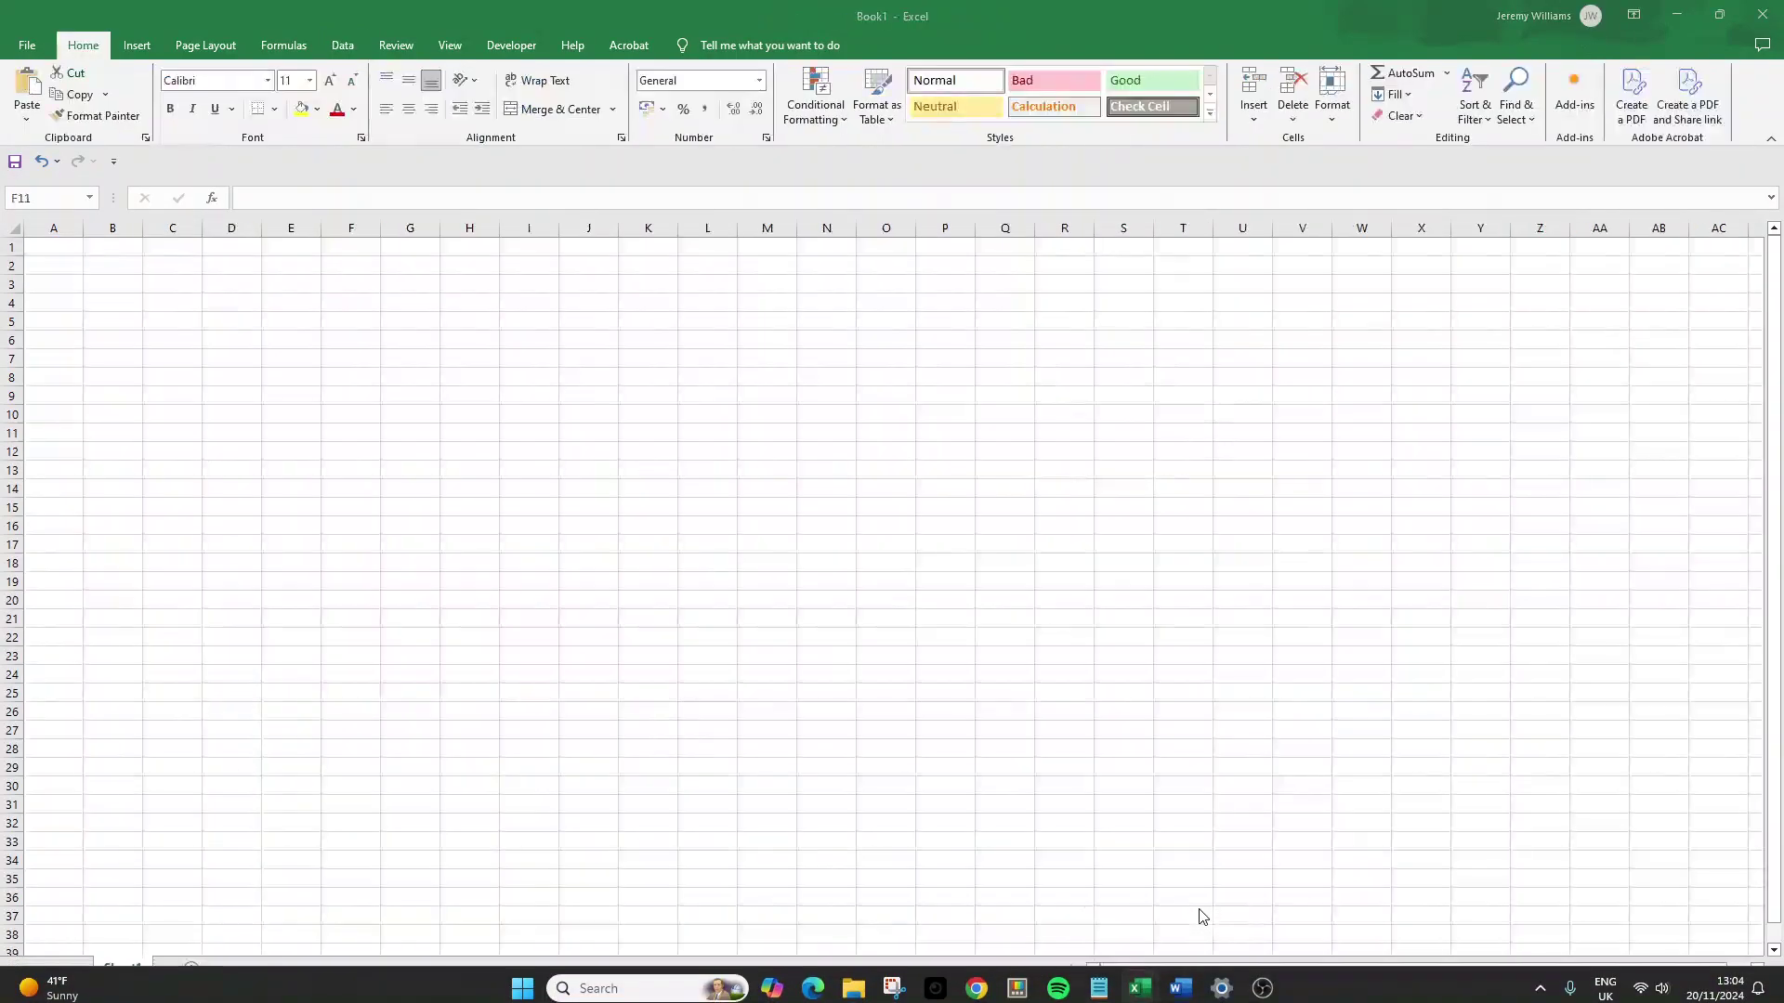
click(102, 265)
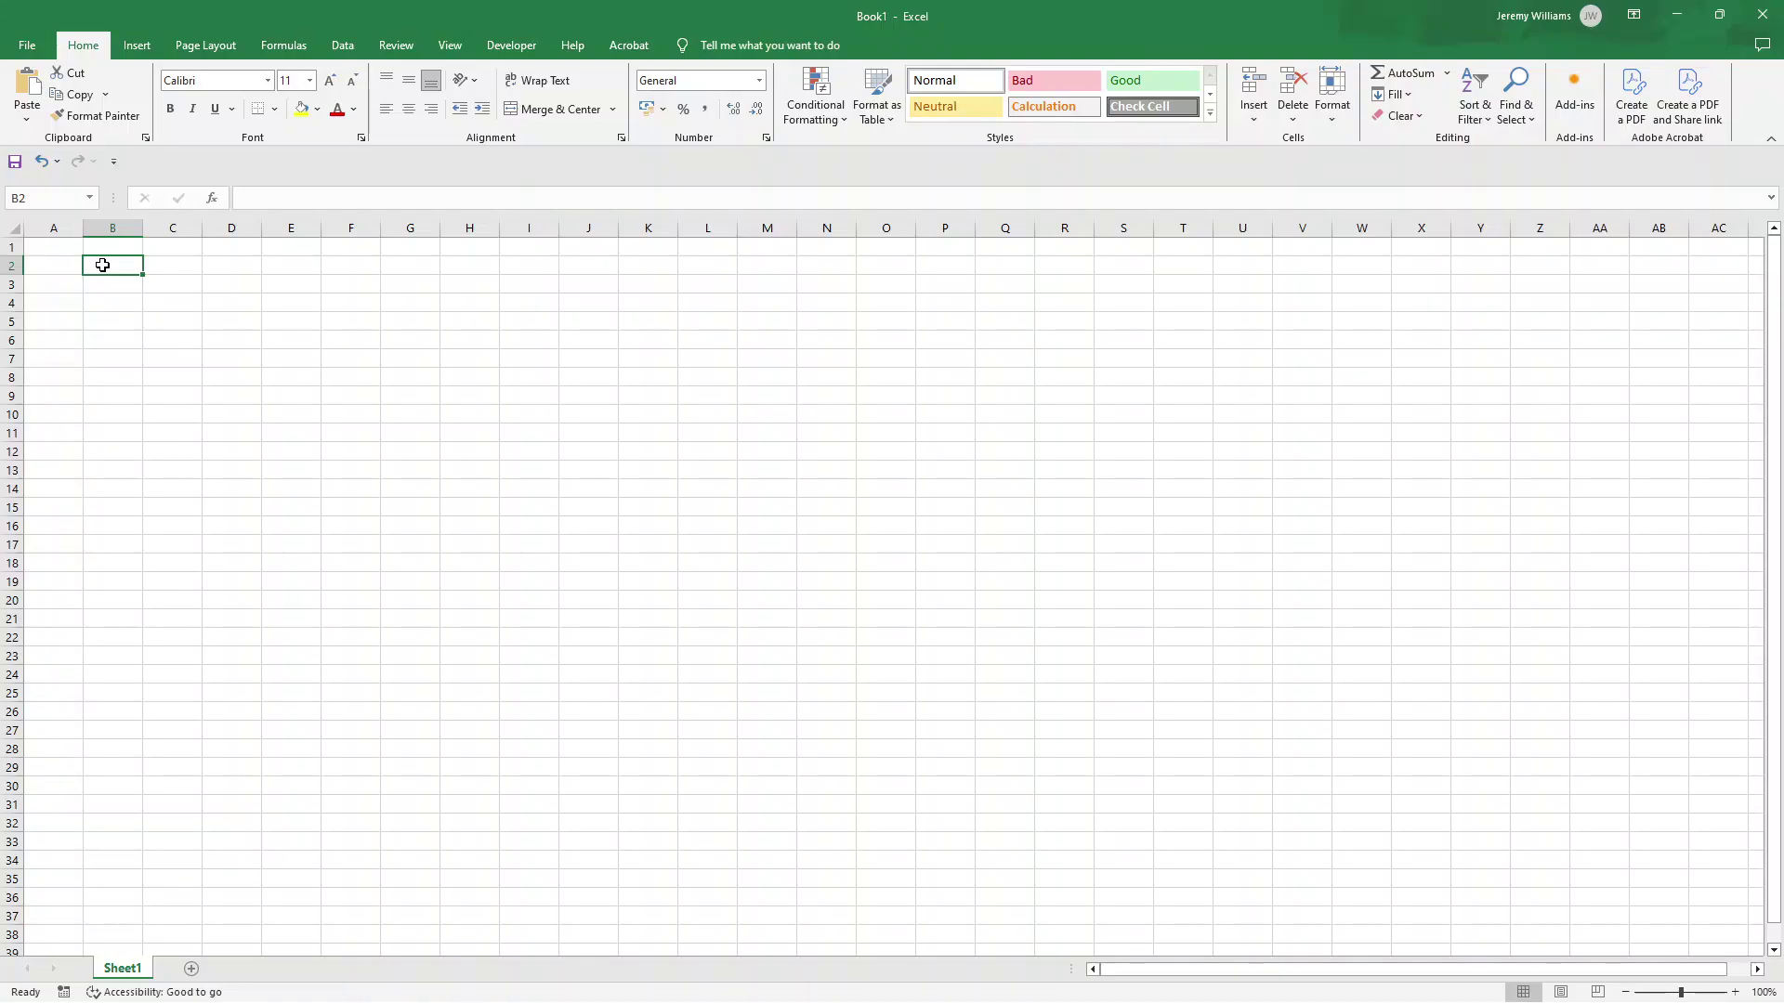
text(Agile)
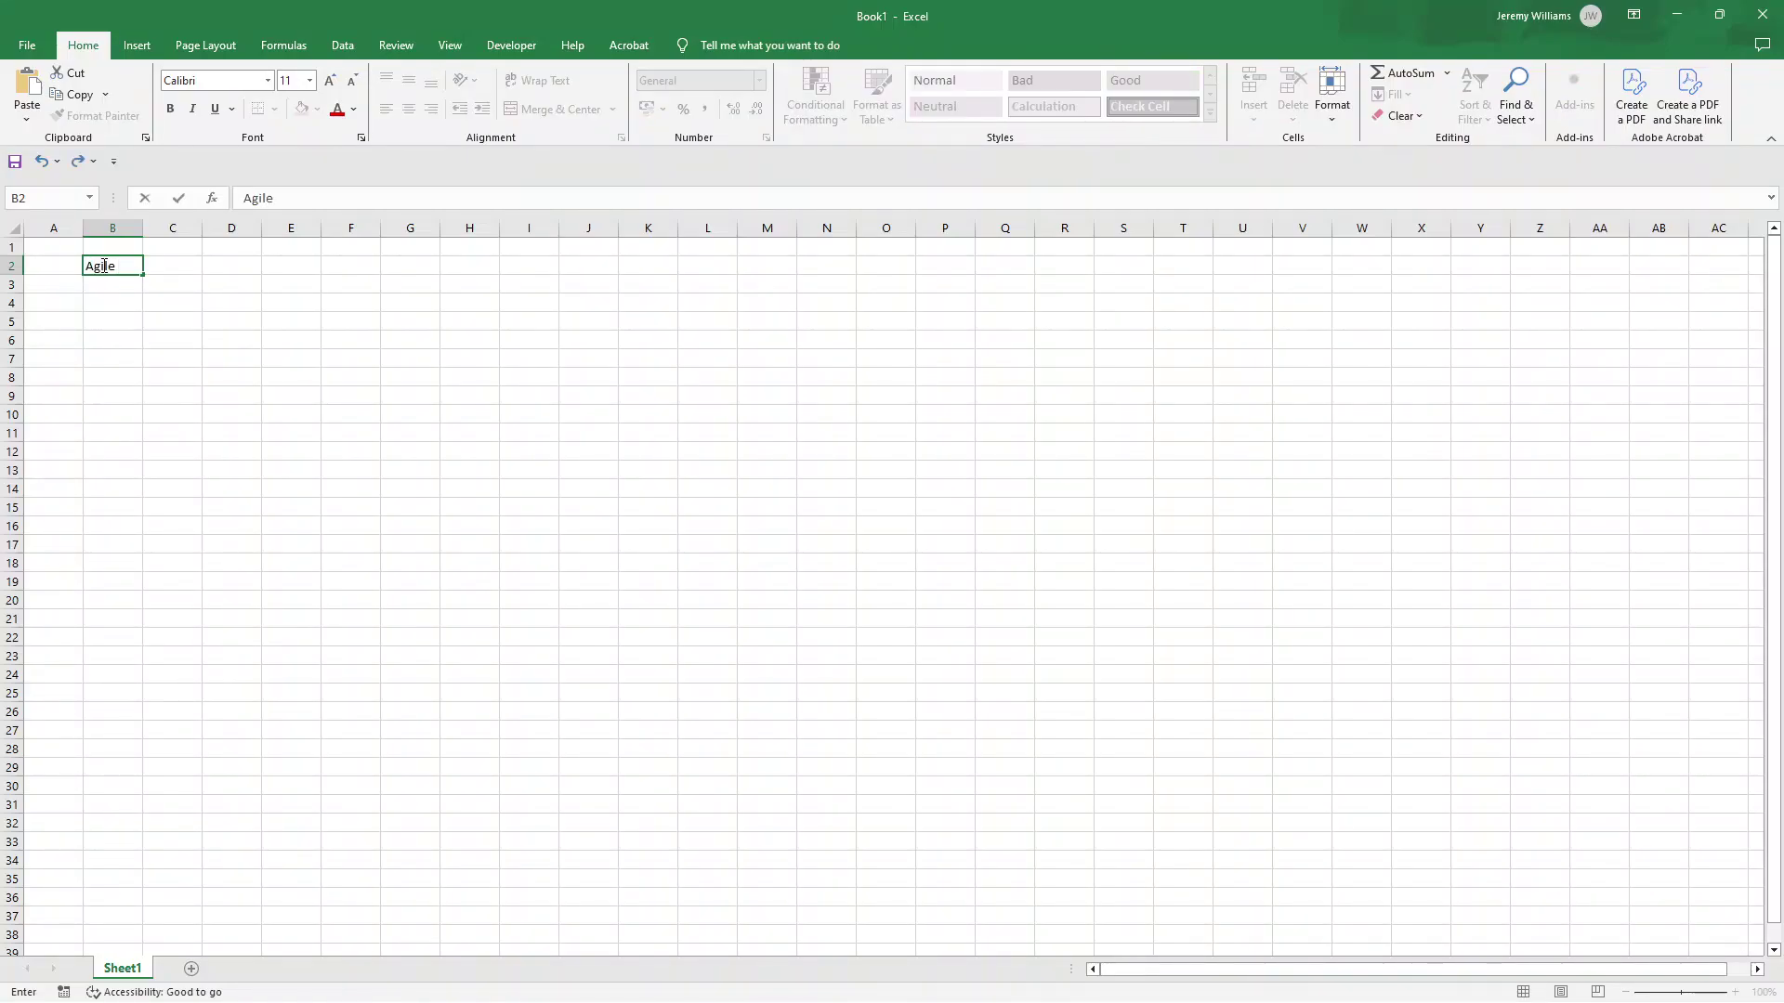
text( Release)
text(Plan)
double_click(246, 199)
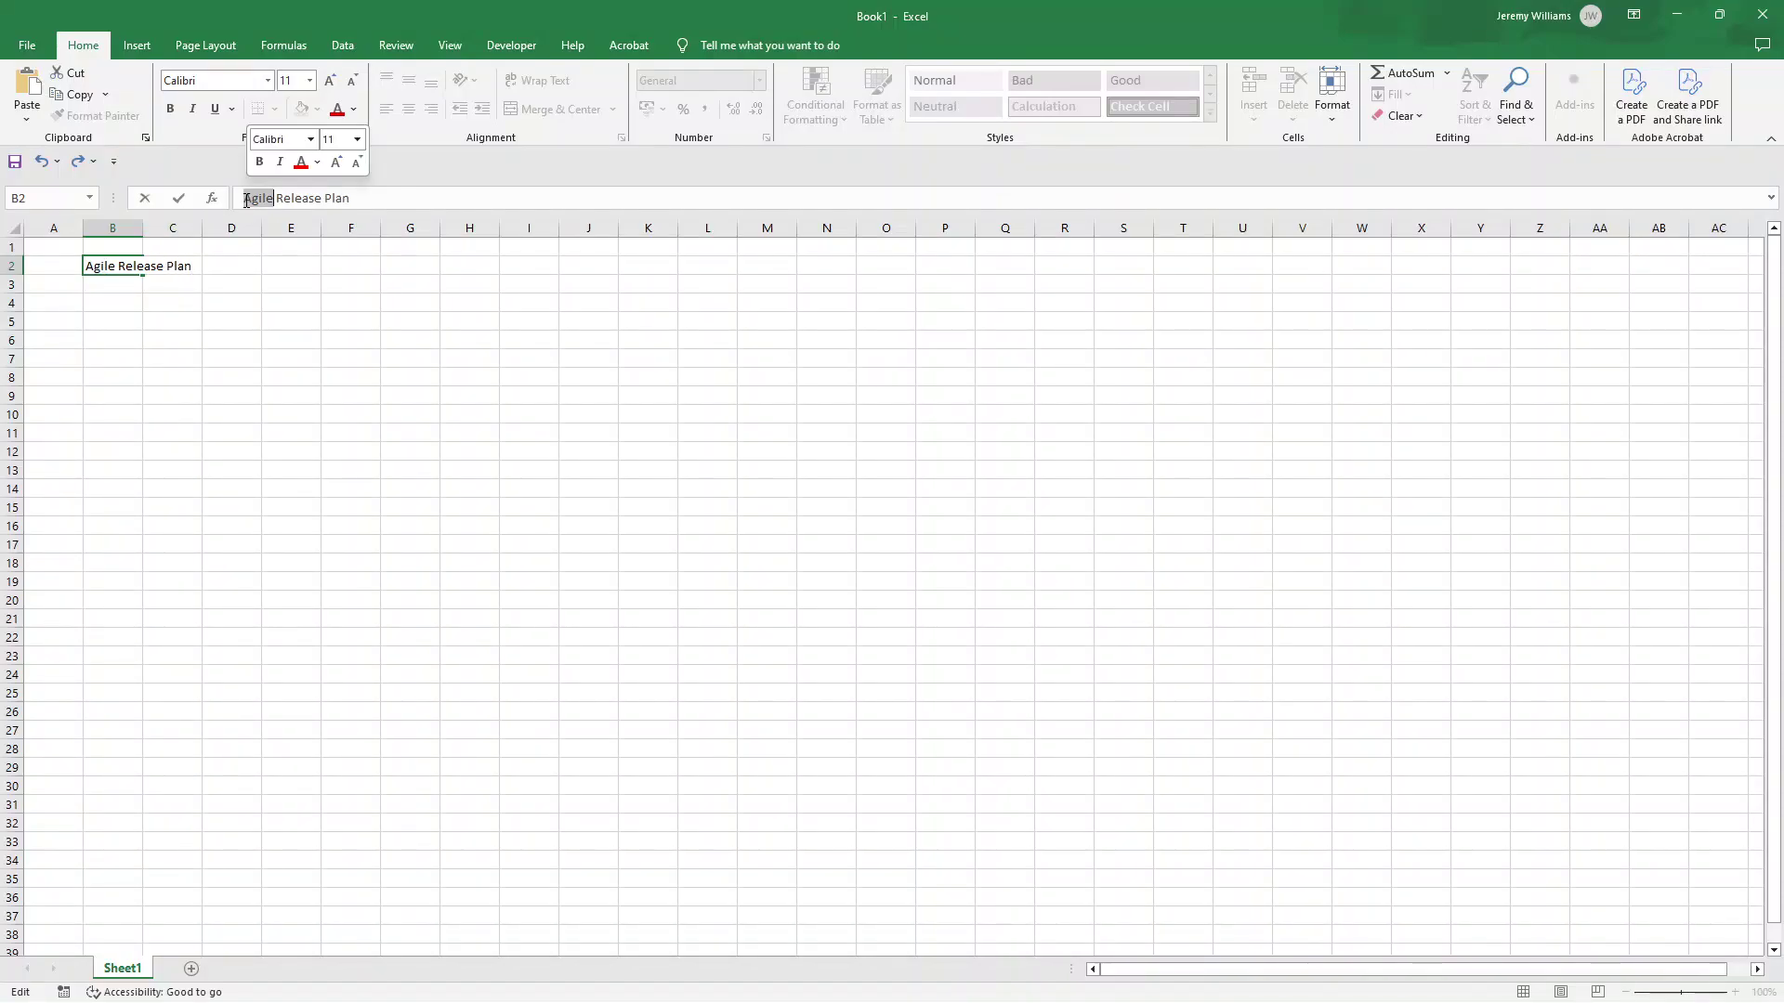
text([Proje)
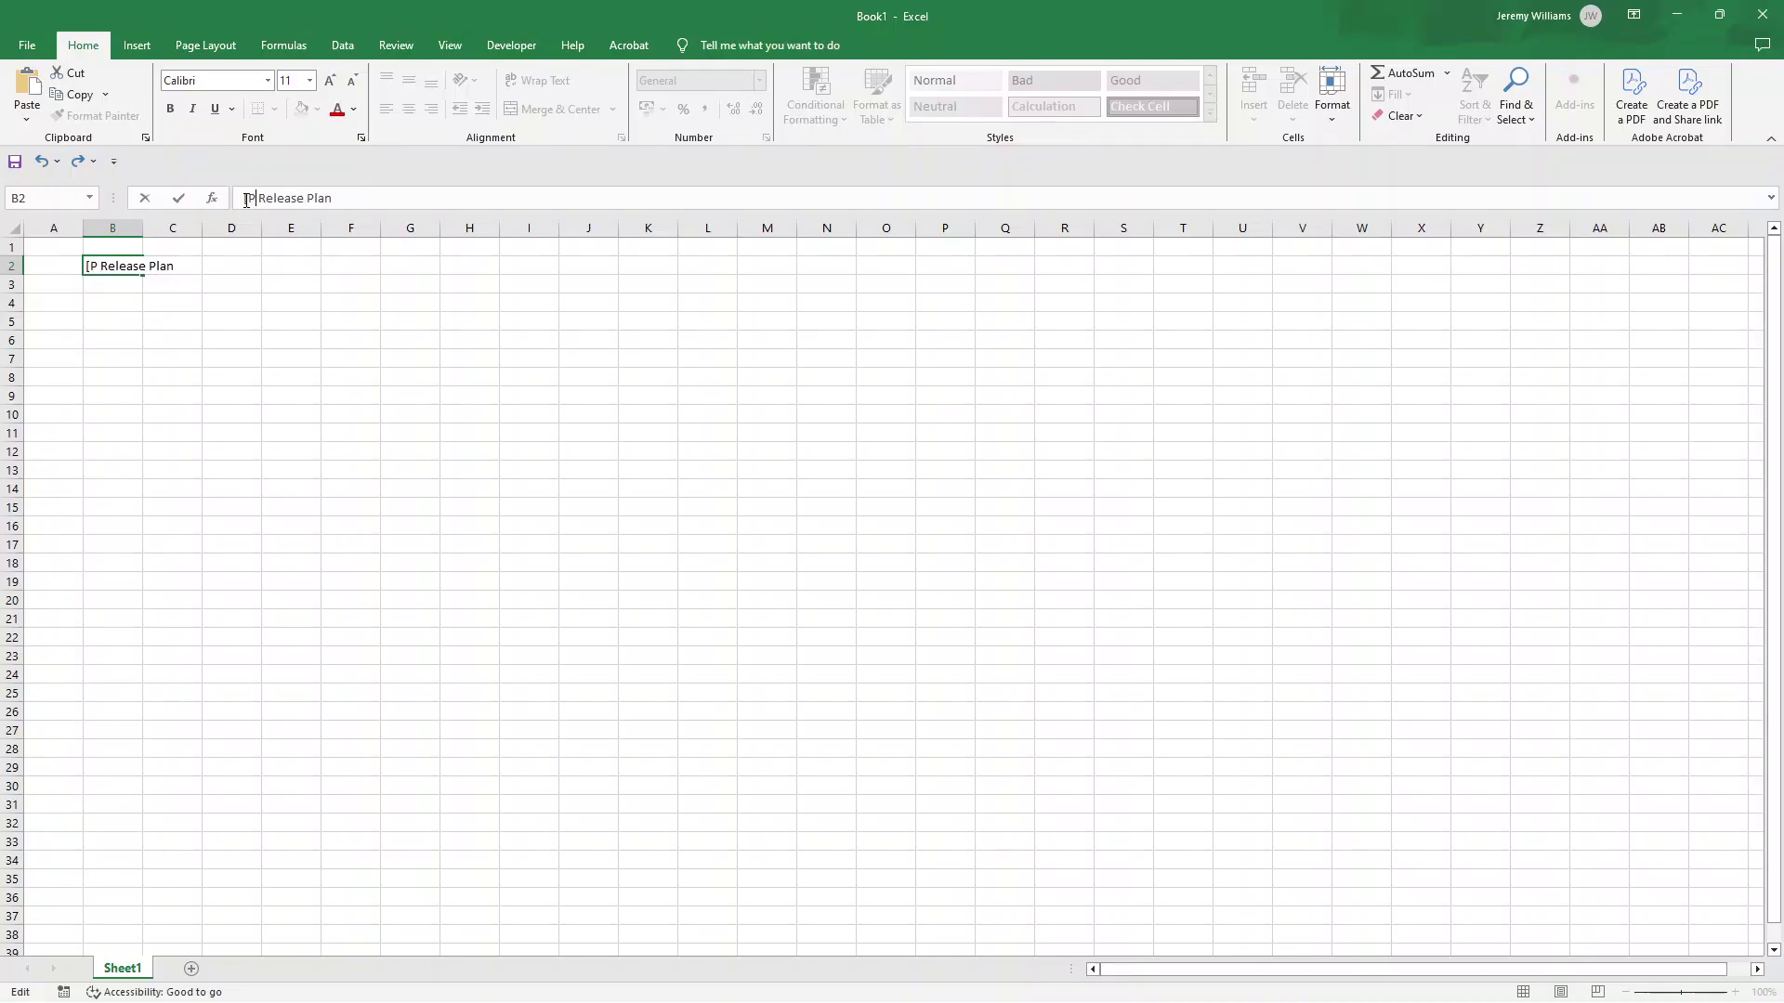
text(ct )
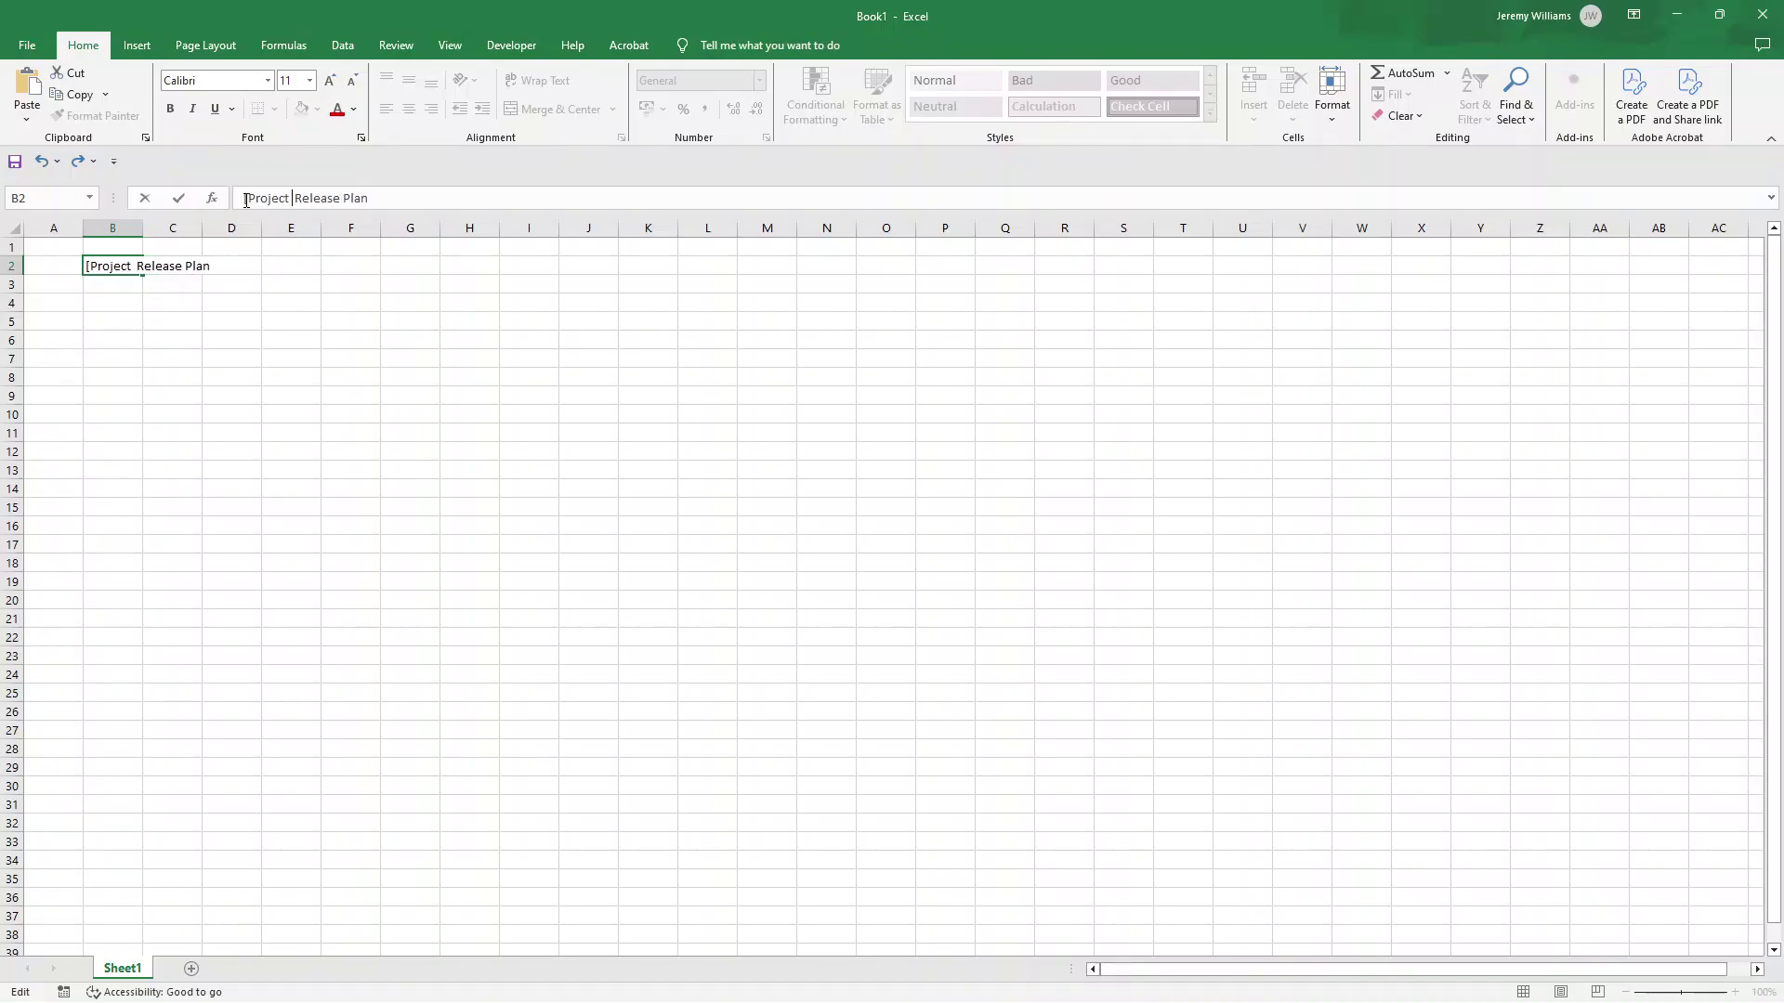
text(Name])
key(Return)
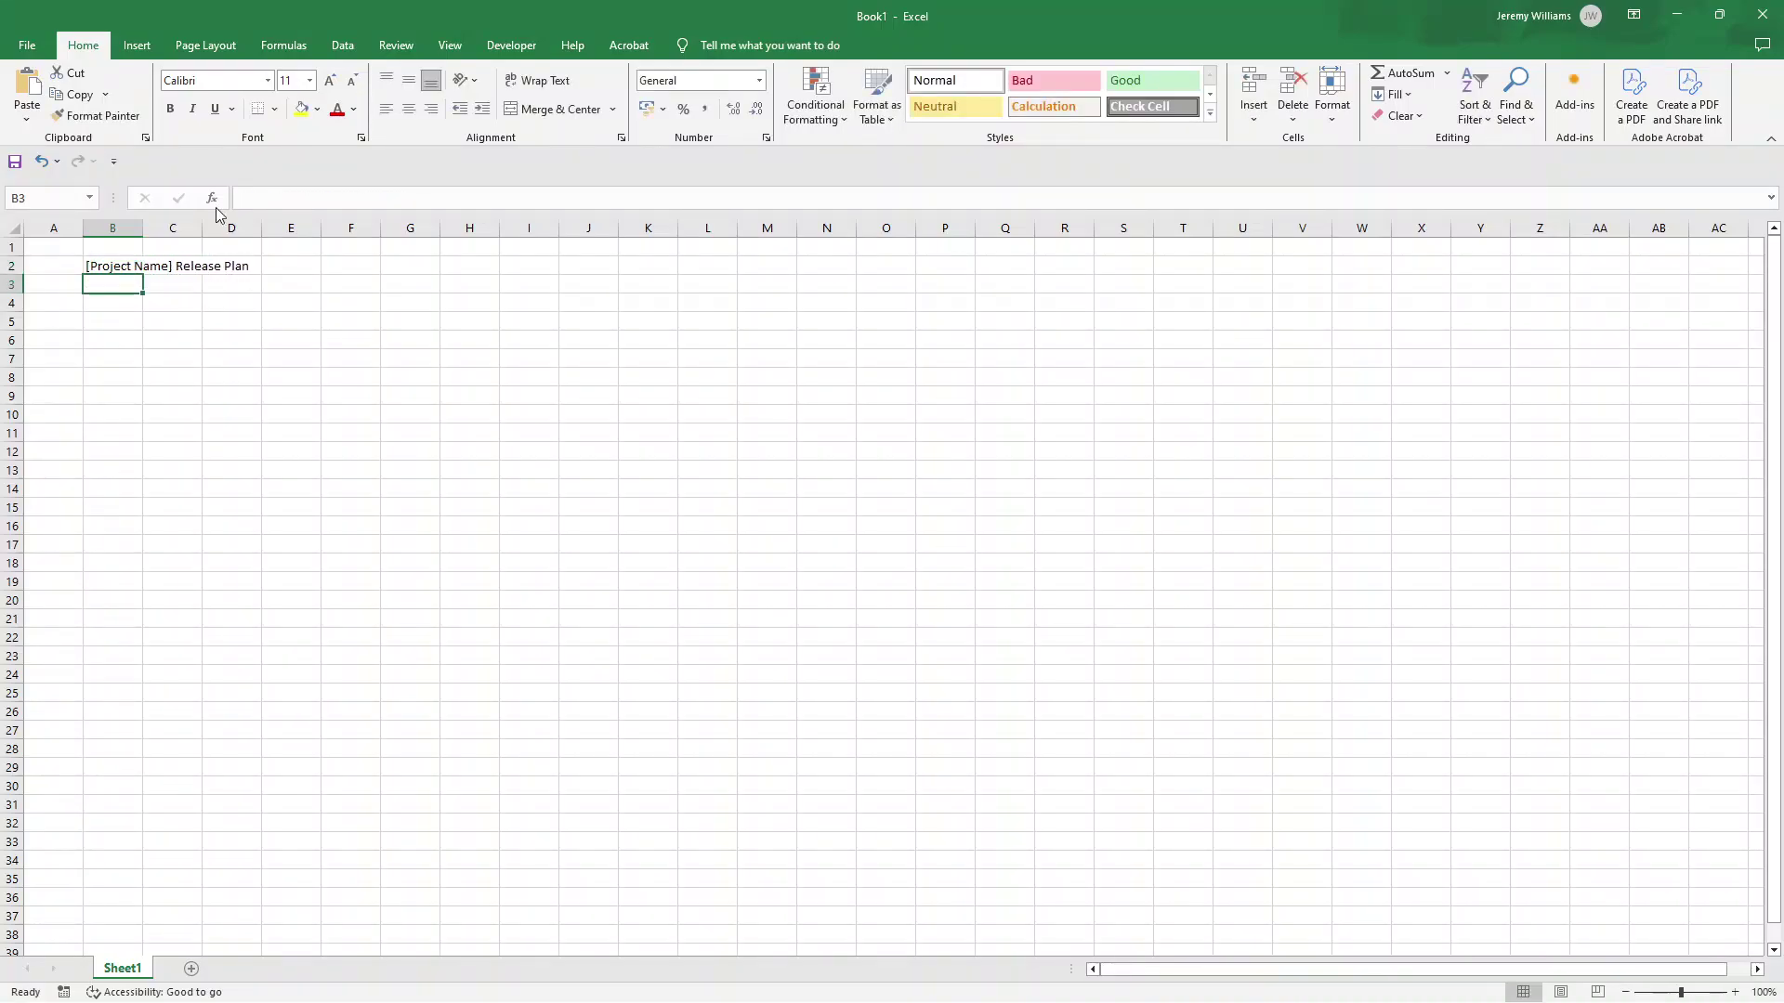
- Make the B2 title bold at font size 20
click(114, 264)
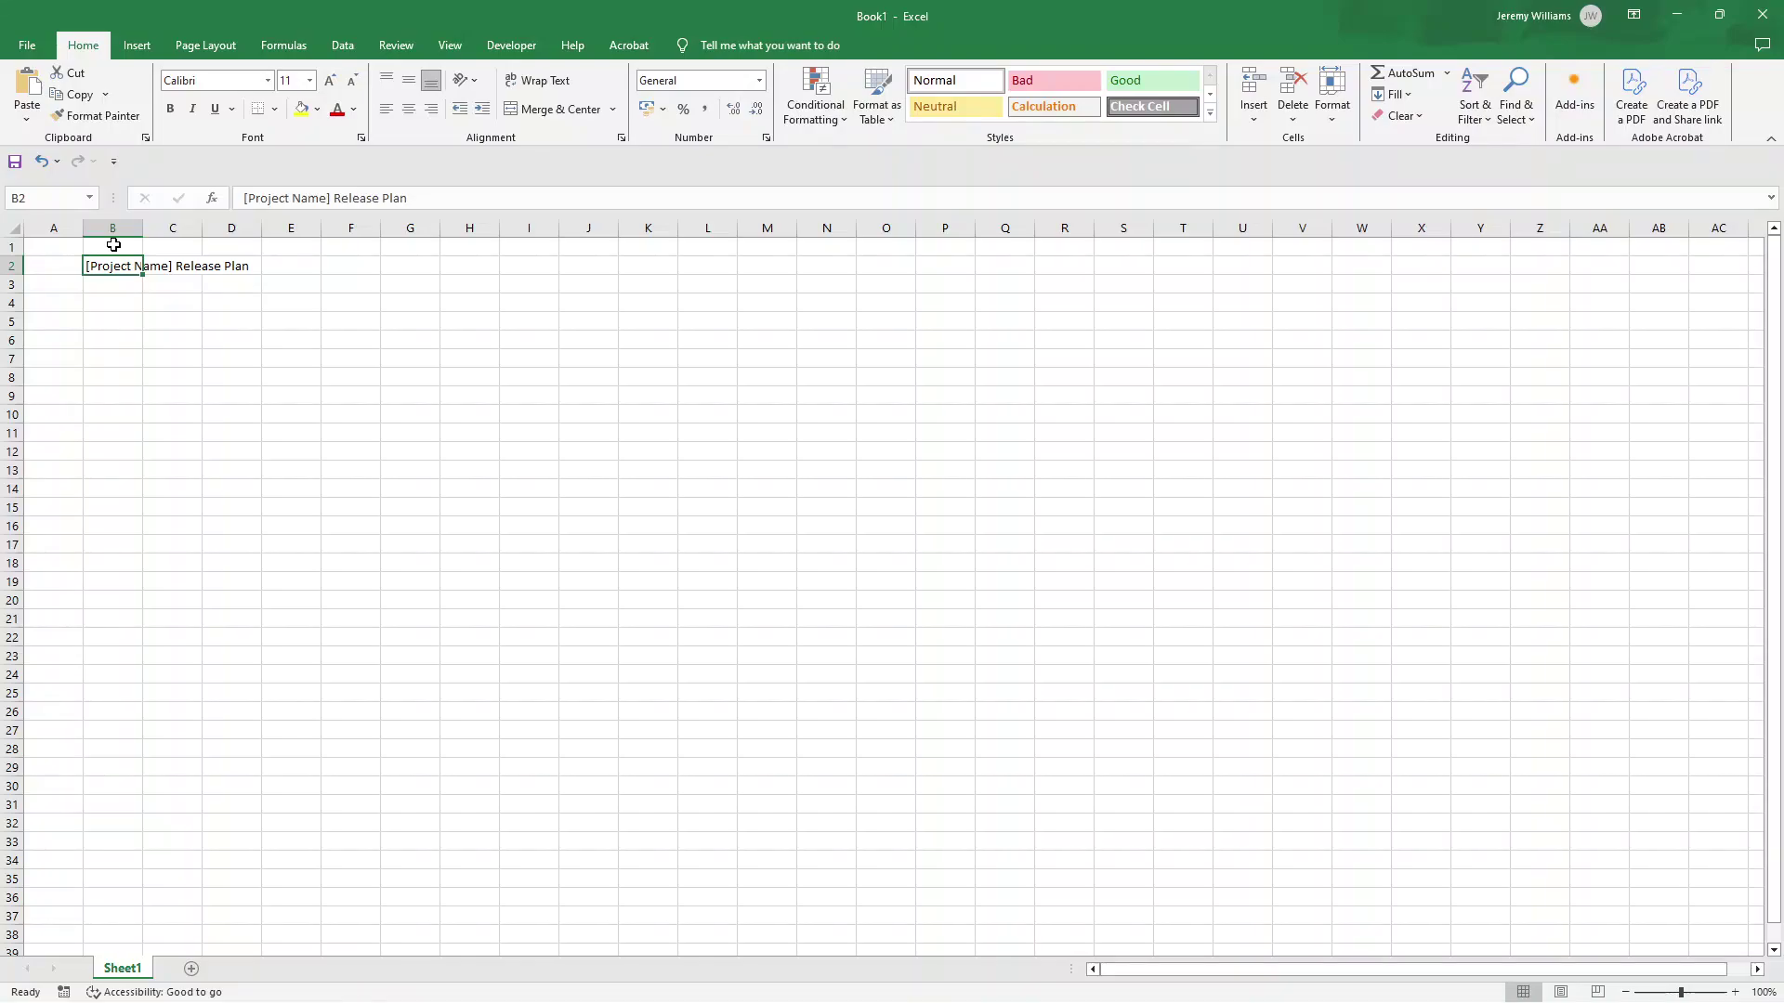
click(173, 110)
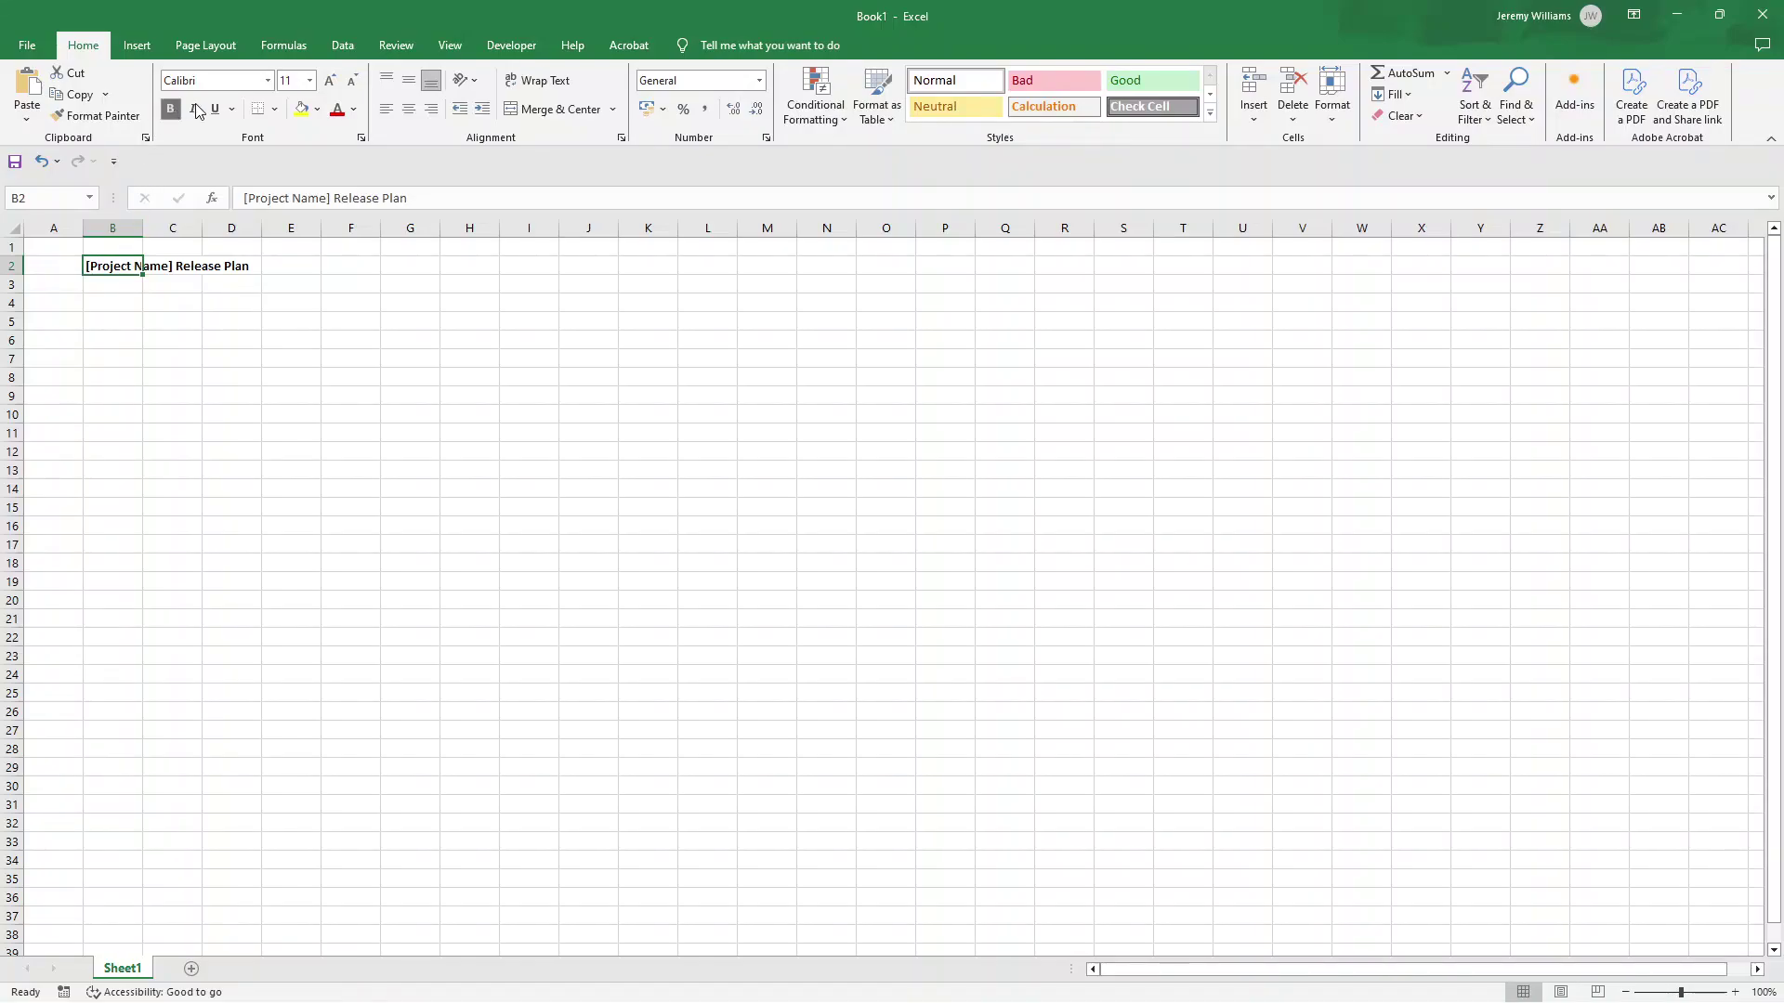
click(331, 82)
click(330, 82)
click(331, 82)
click(330, 82)
click(330, 82)
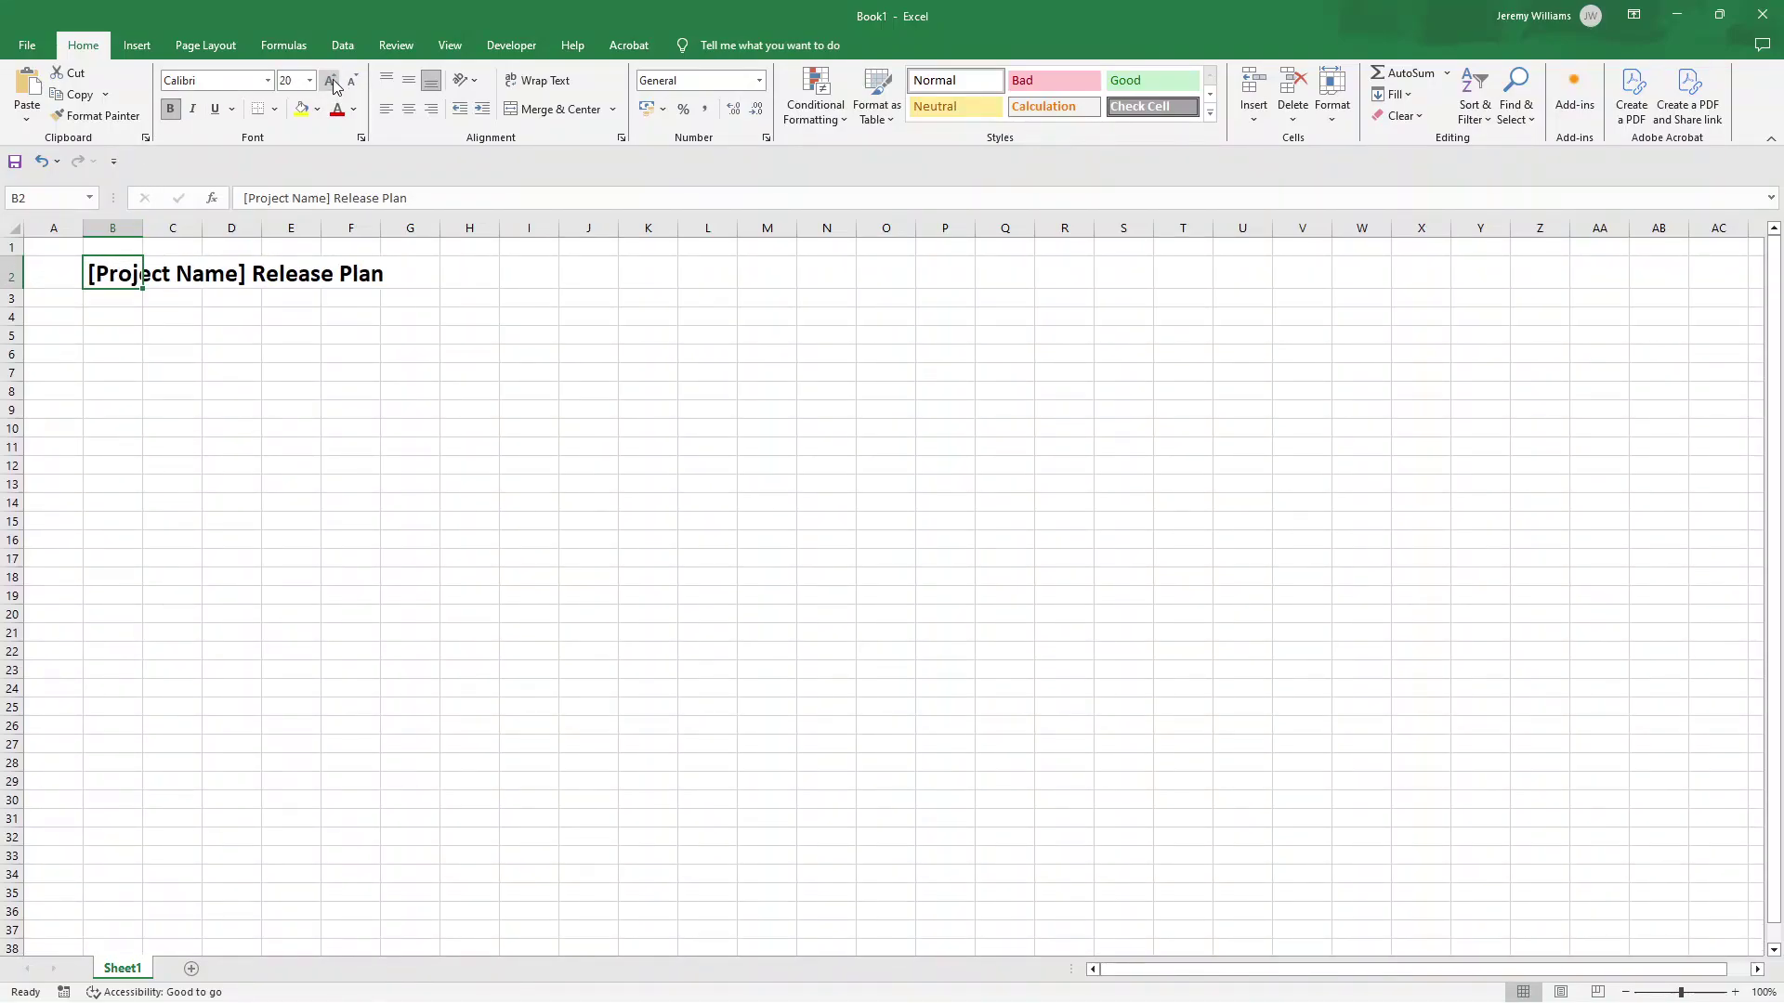
click(268, 80)
click(534, 350)
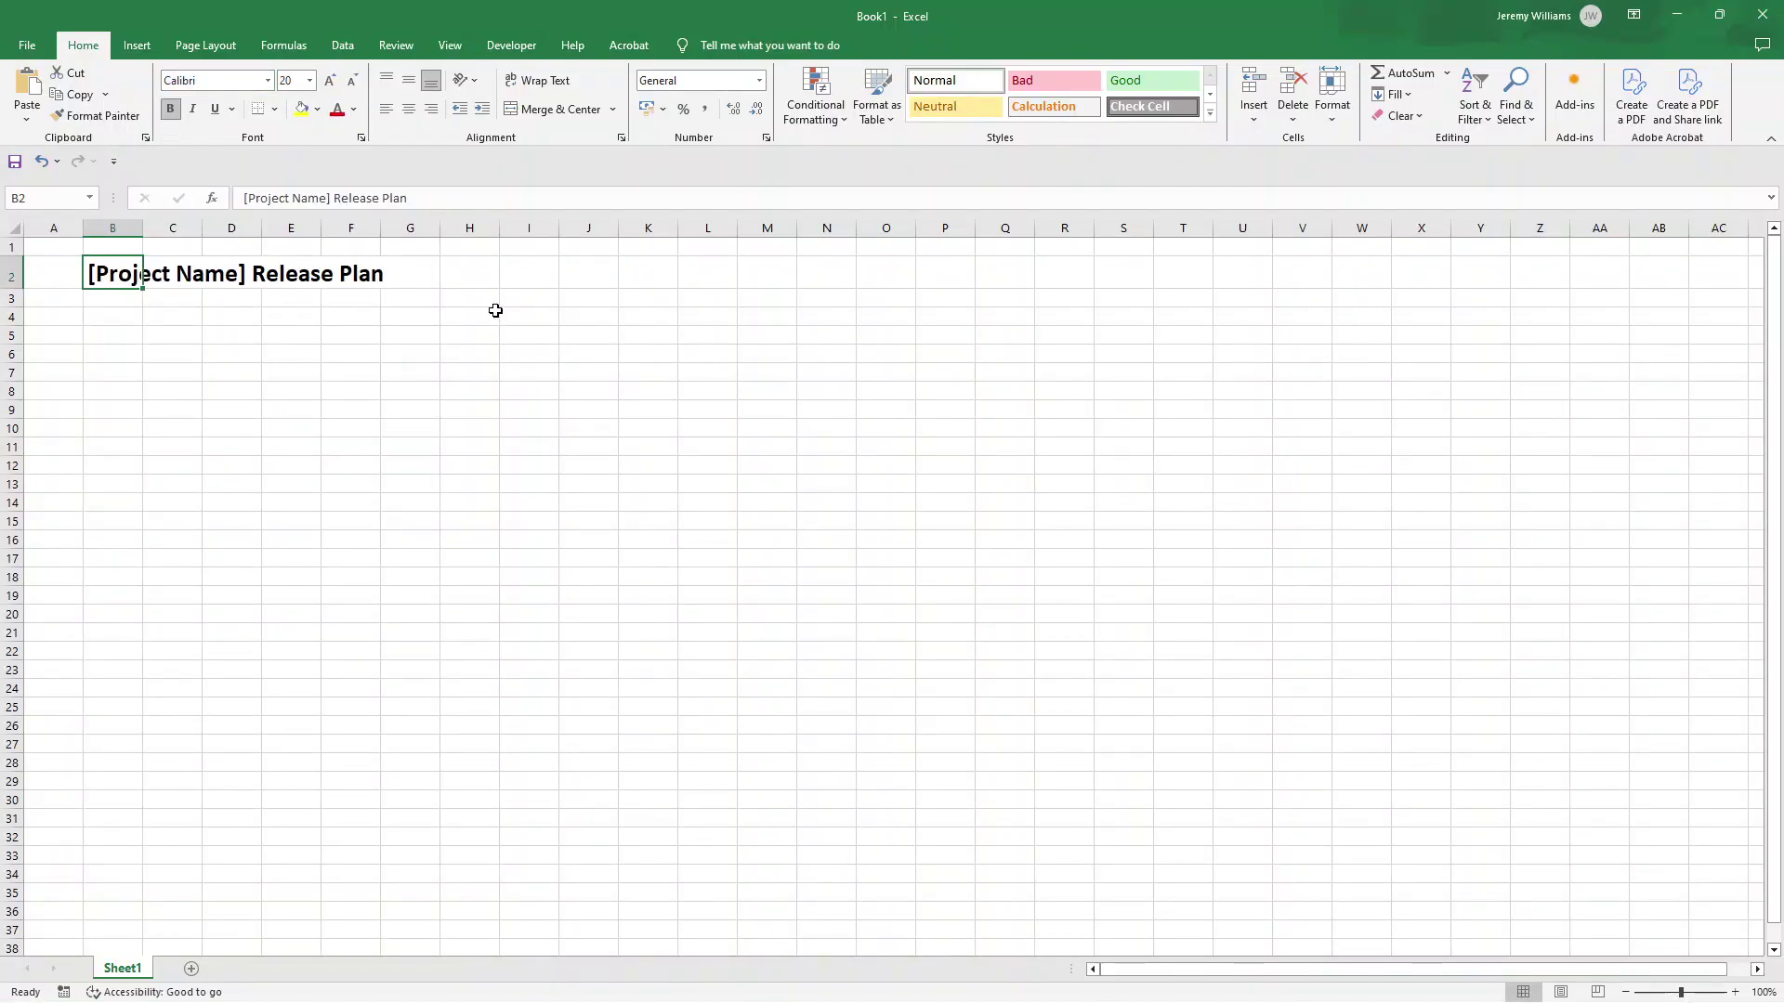
- Shade the title band A1:M2 with a light grey fill
click(65, 249)
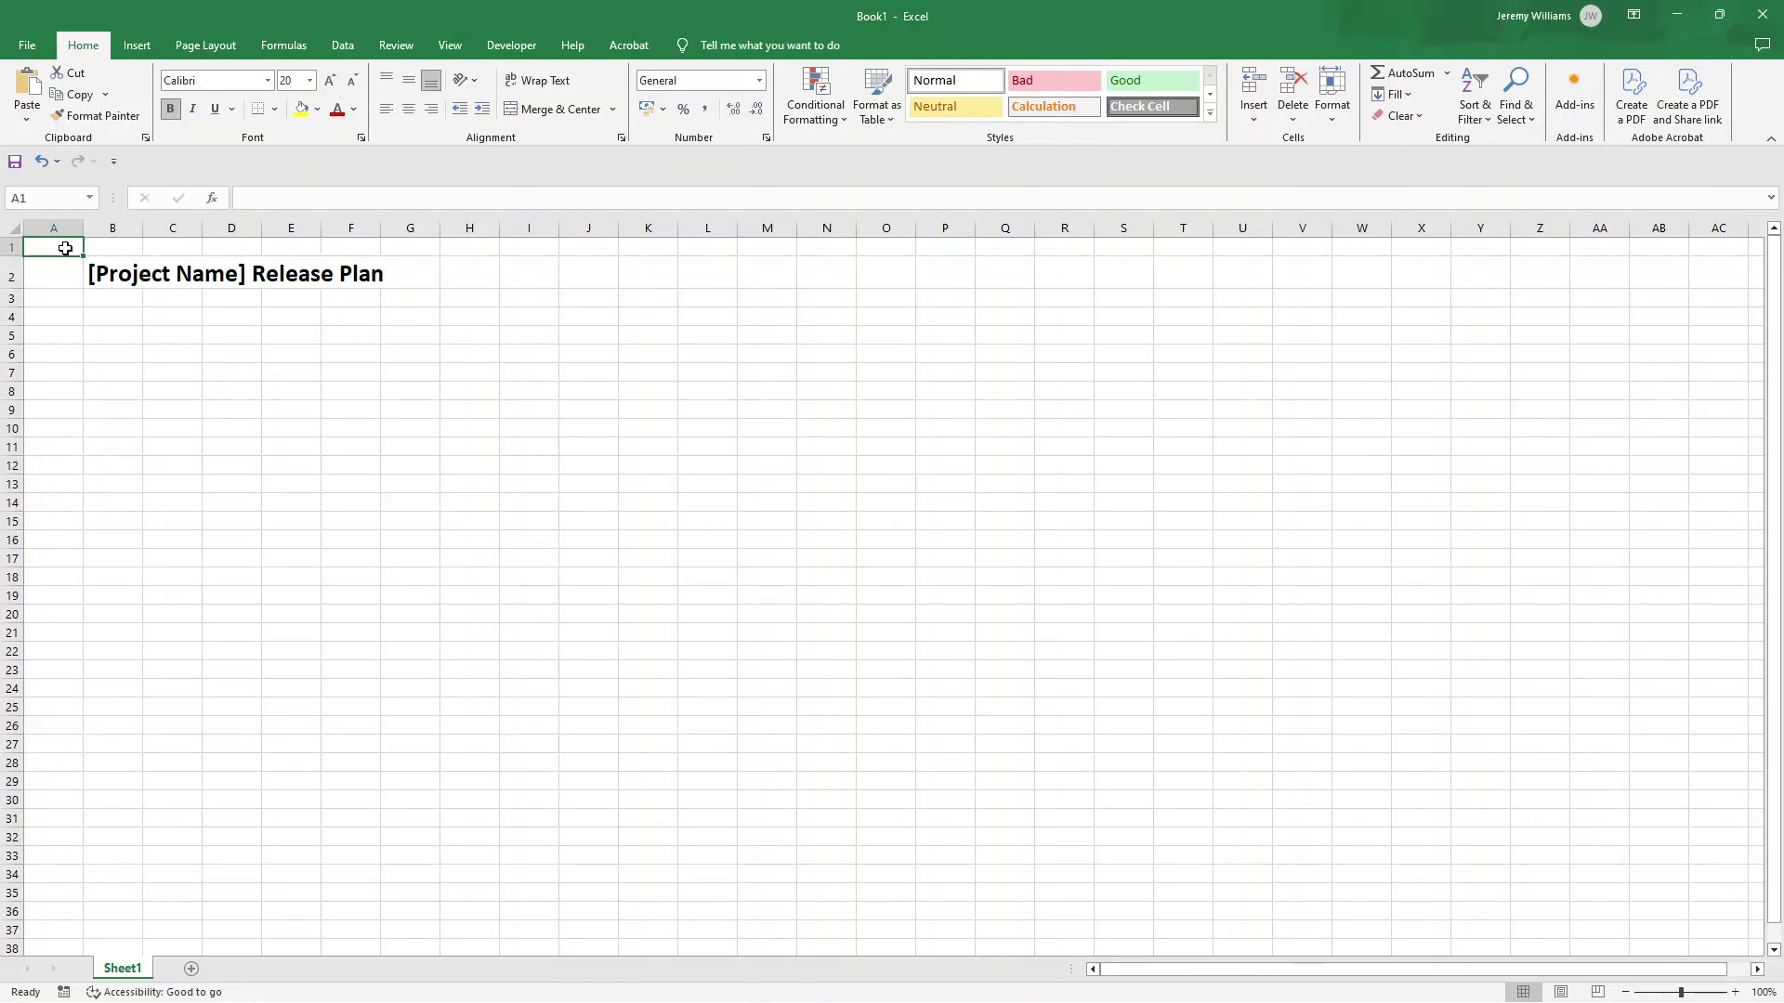
drag(65, 248, 762, 279)
click(316, 109)
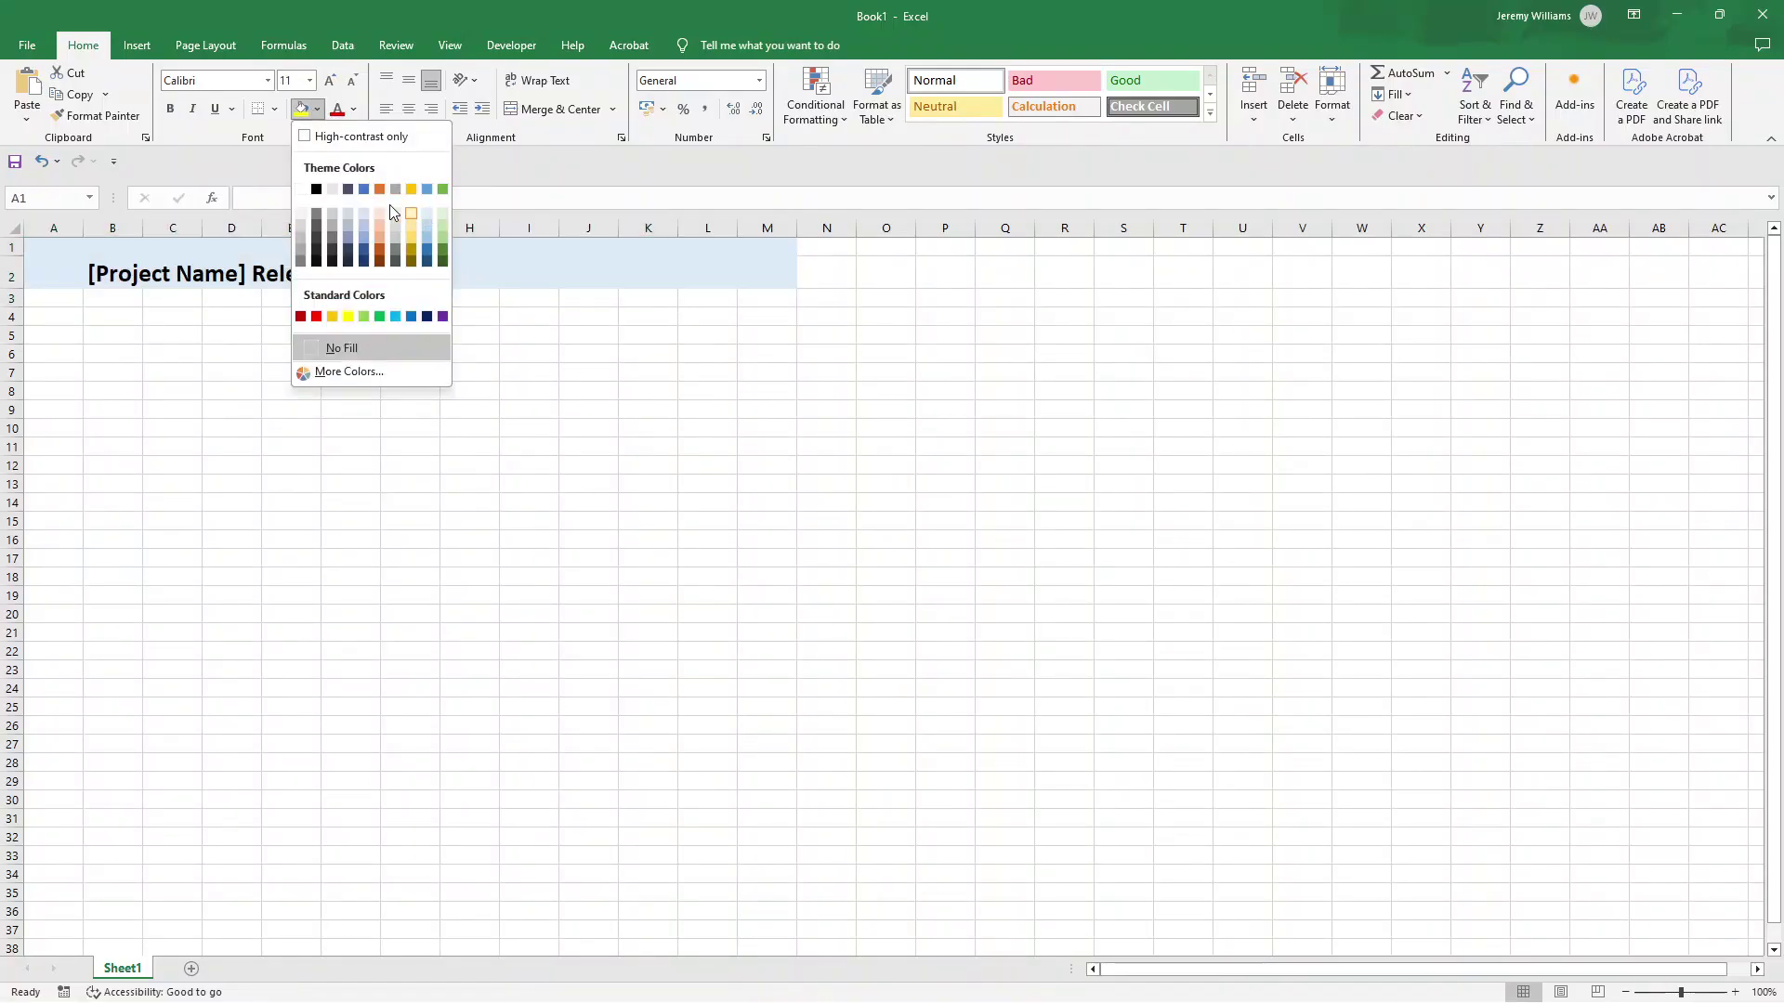
click(332, 189)
click(432, 352)
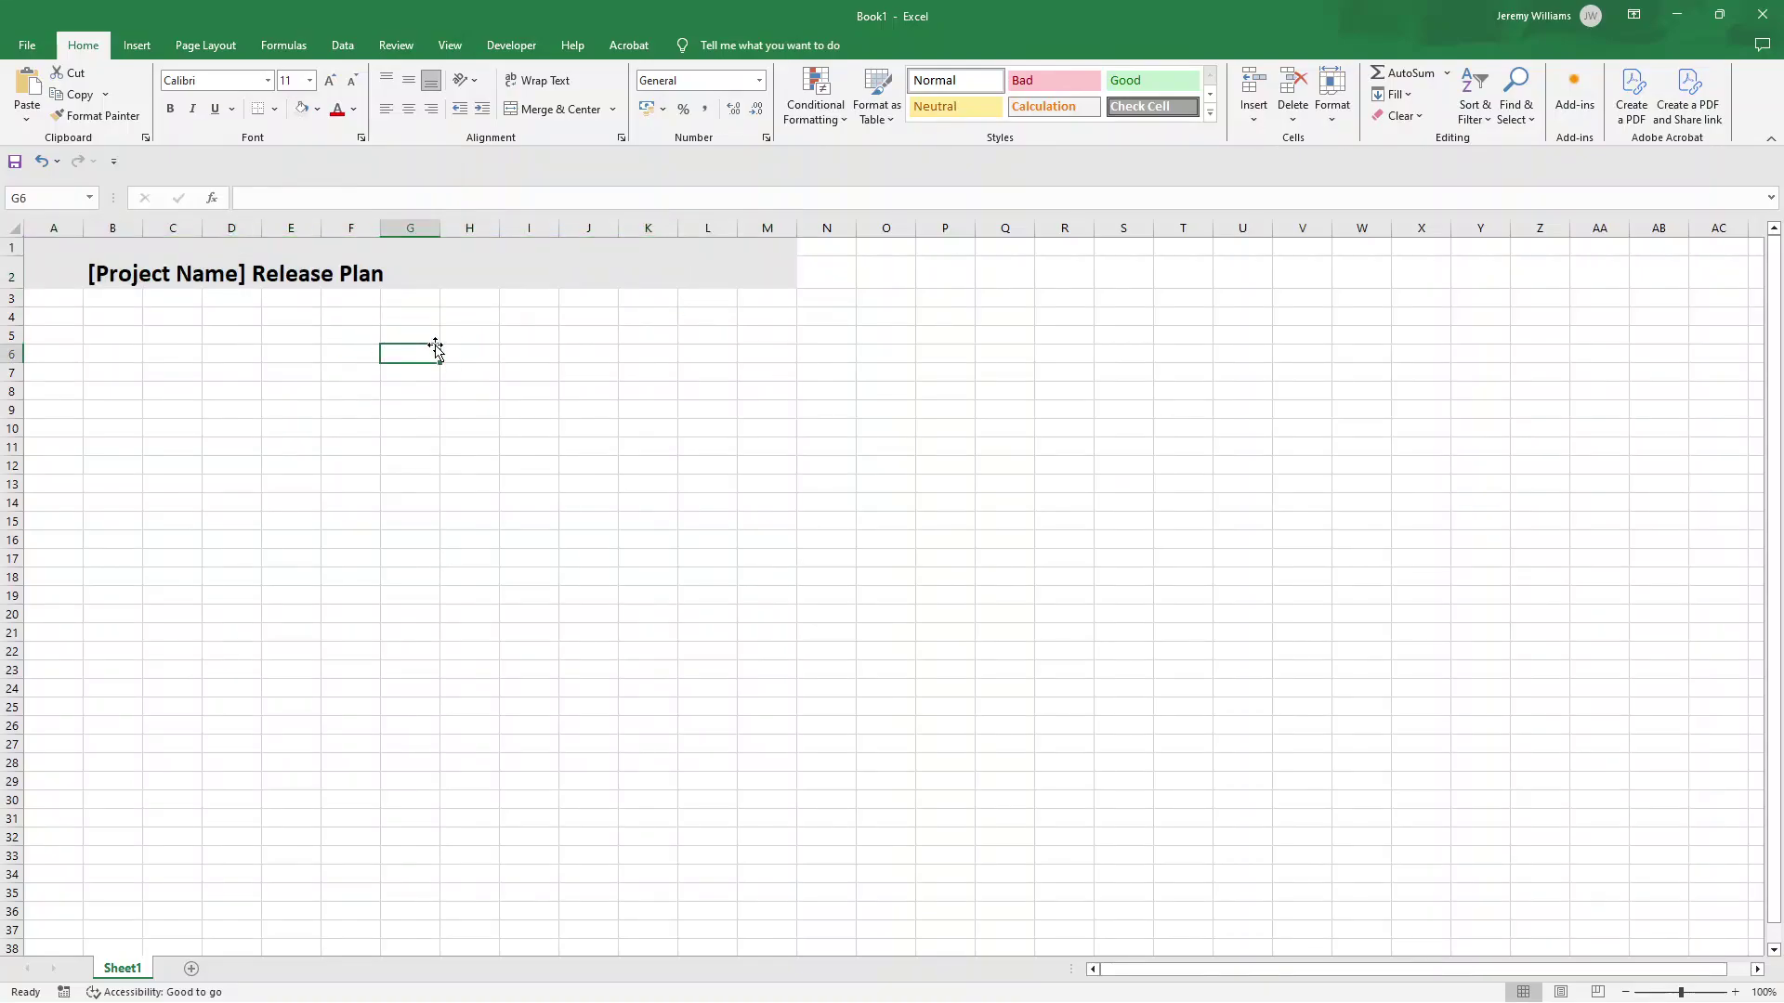
click(129, 314)
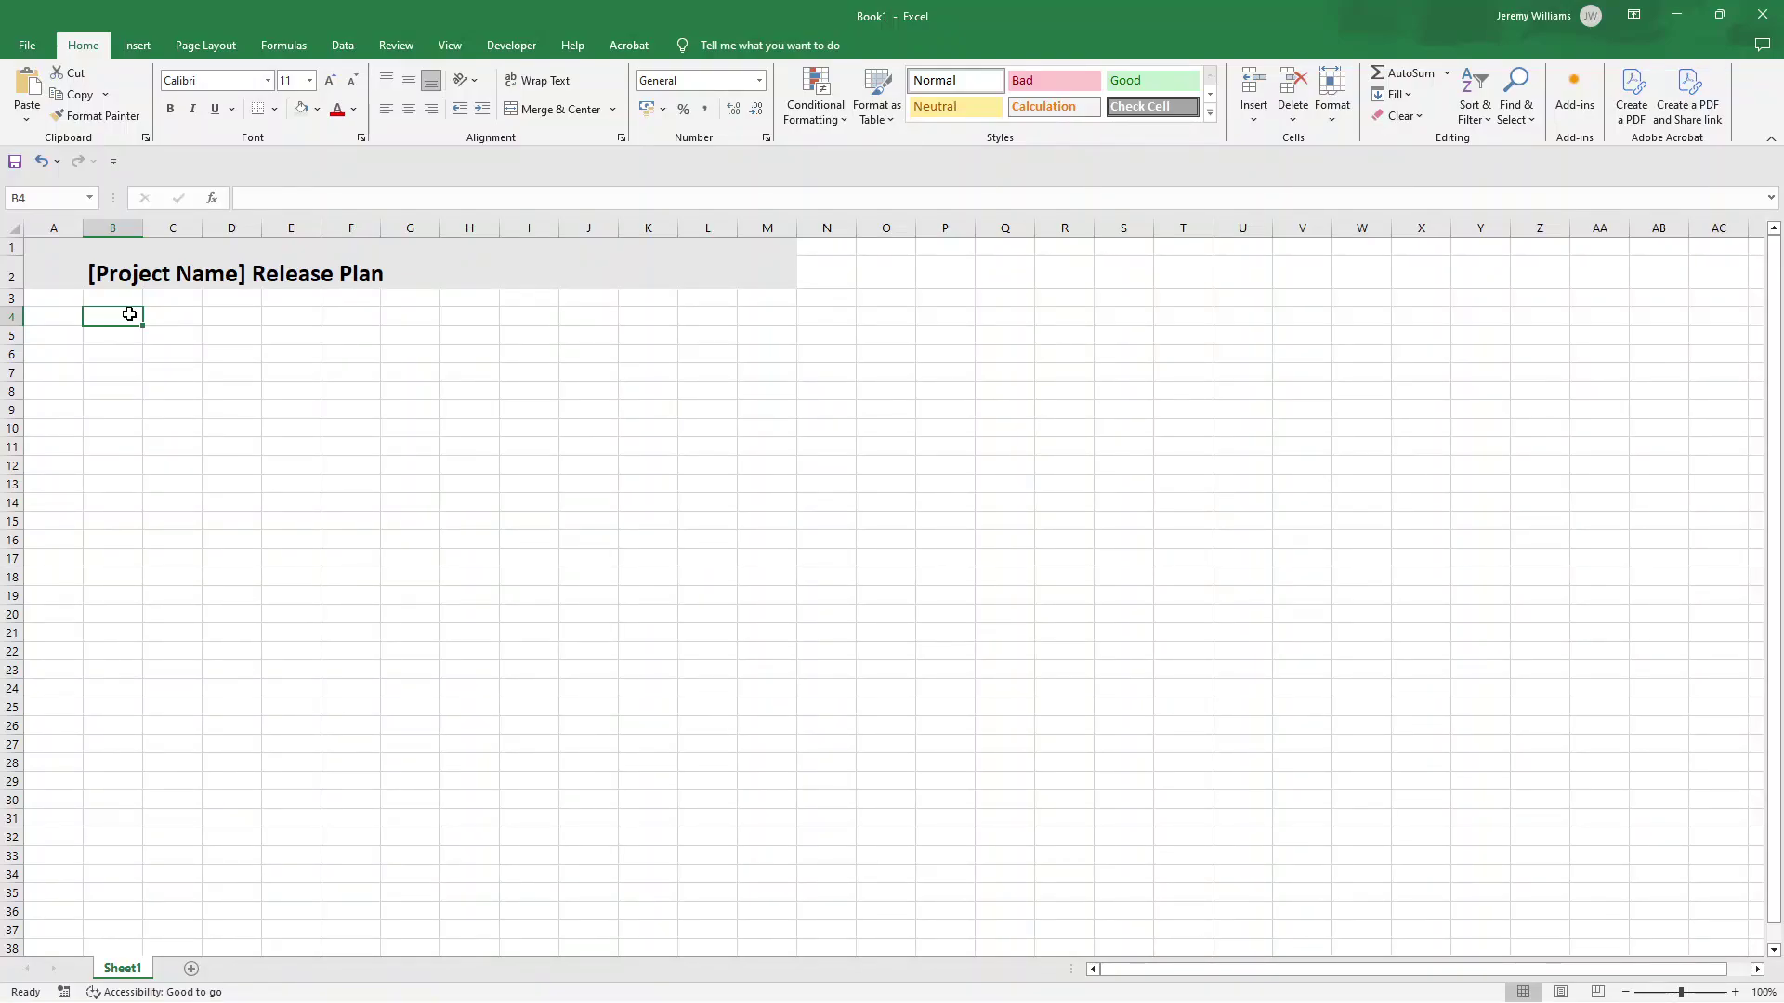
- Enter the headings At Risk in B4 and Sprint in C4
text(At)
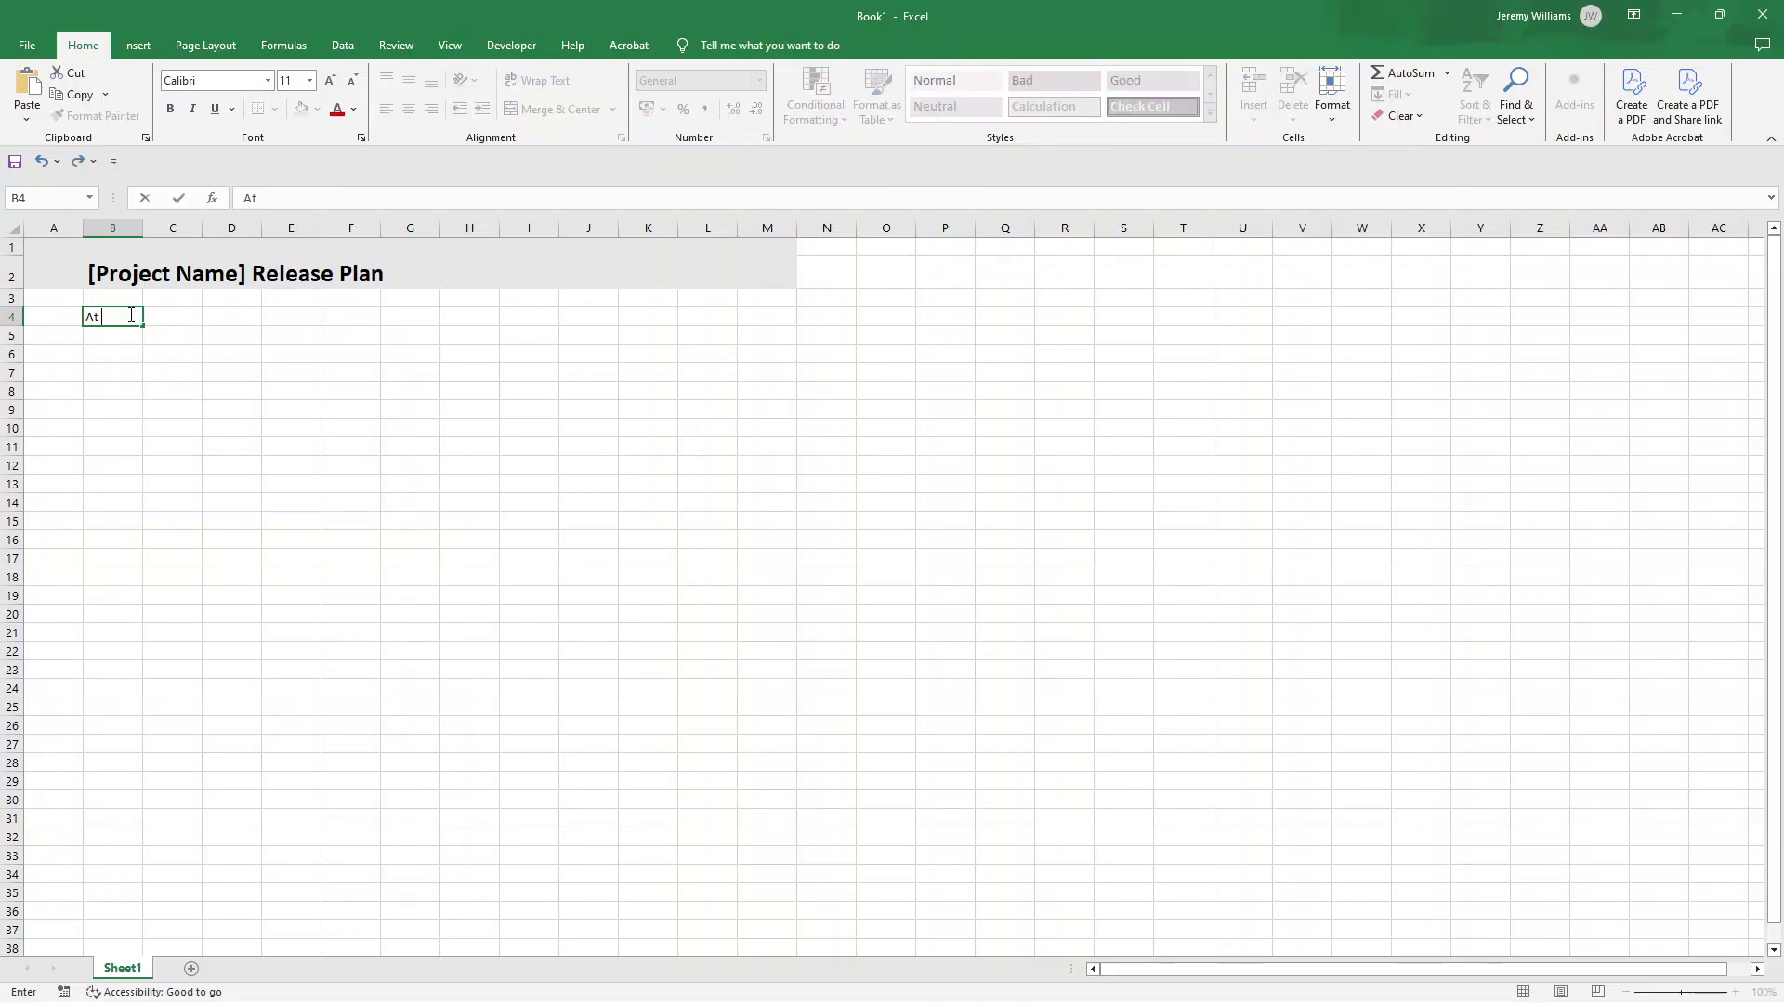
text( Risk)
key(Return)
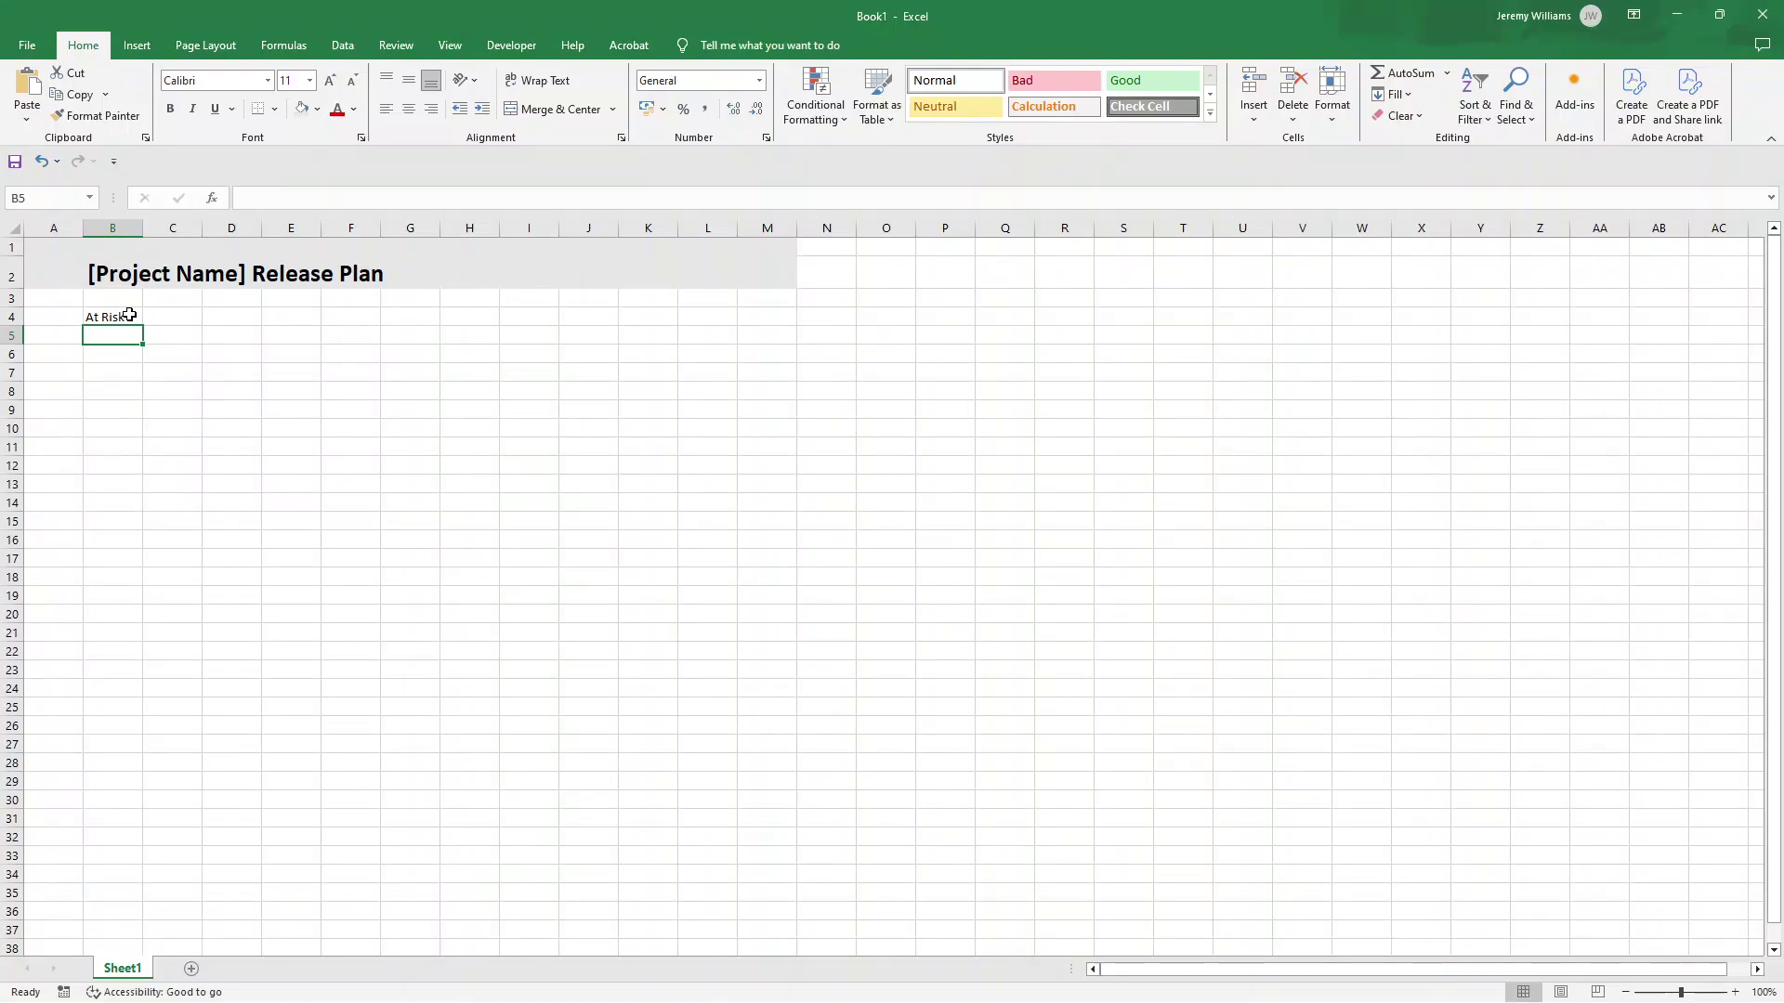
click(130, 315)
key(Right)
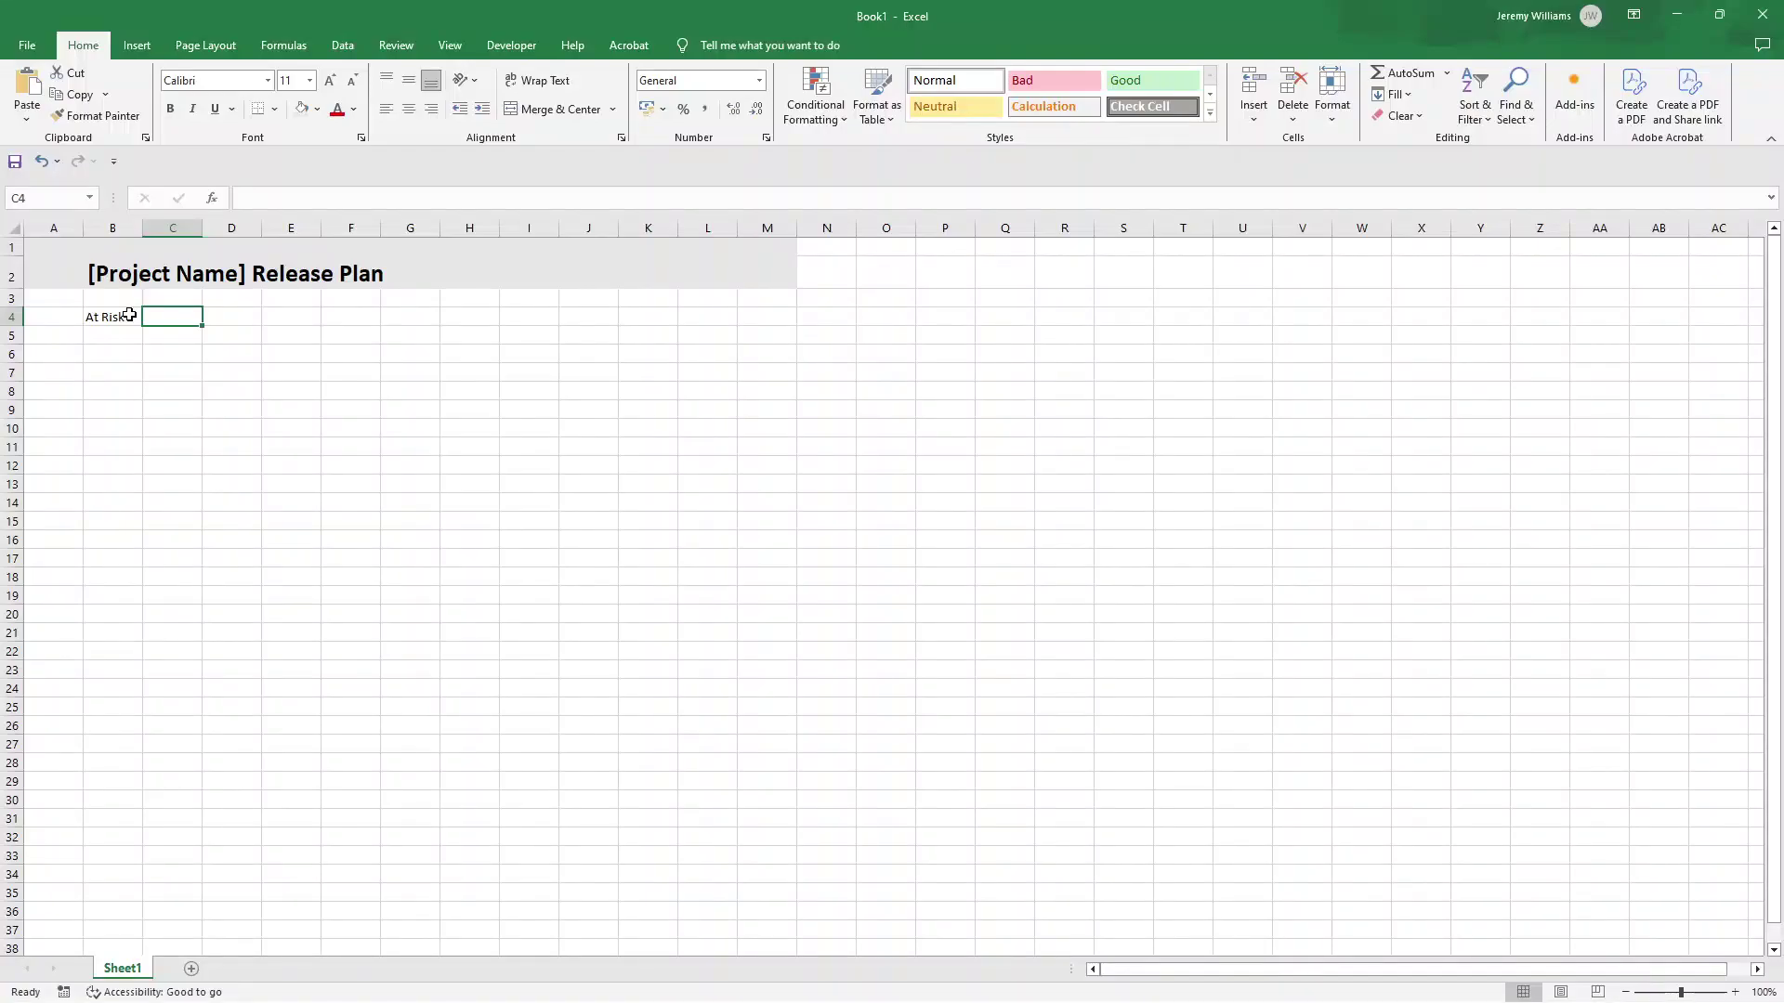
text(Sprint)
key(Return)
key(Up)
key(Right)
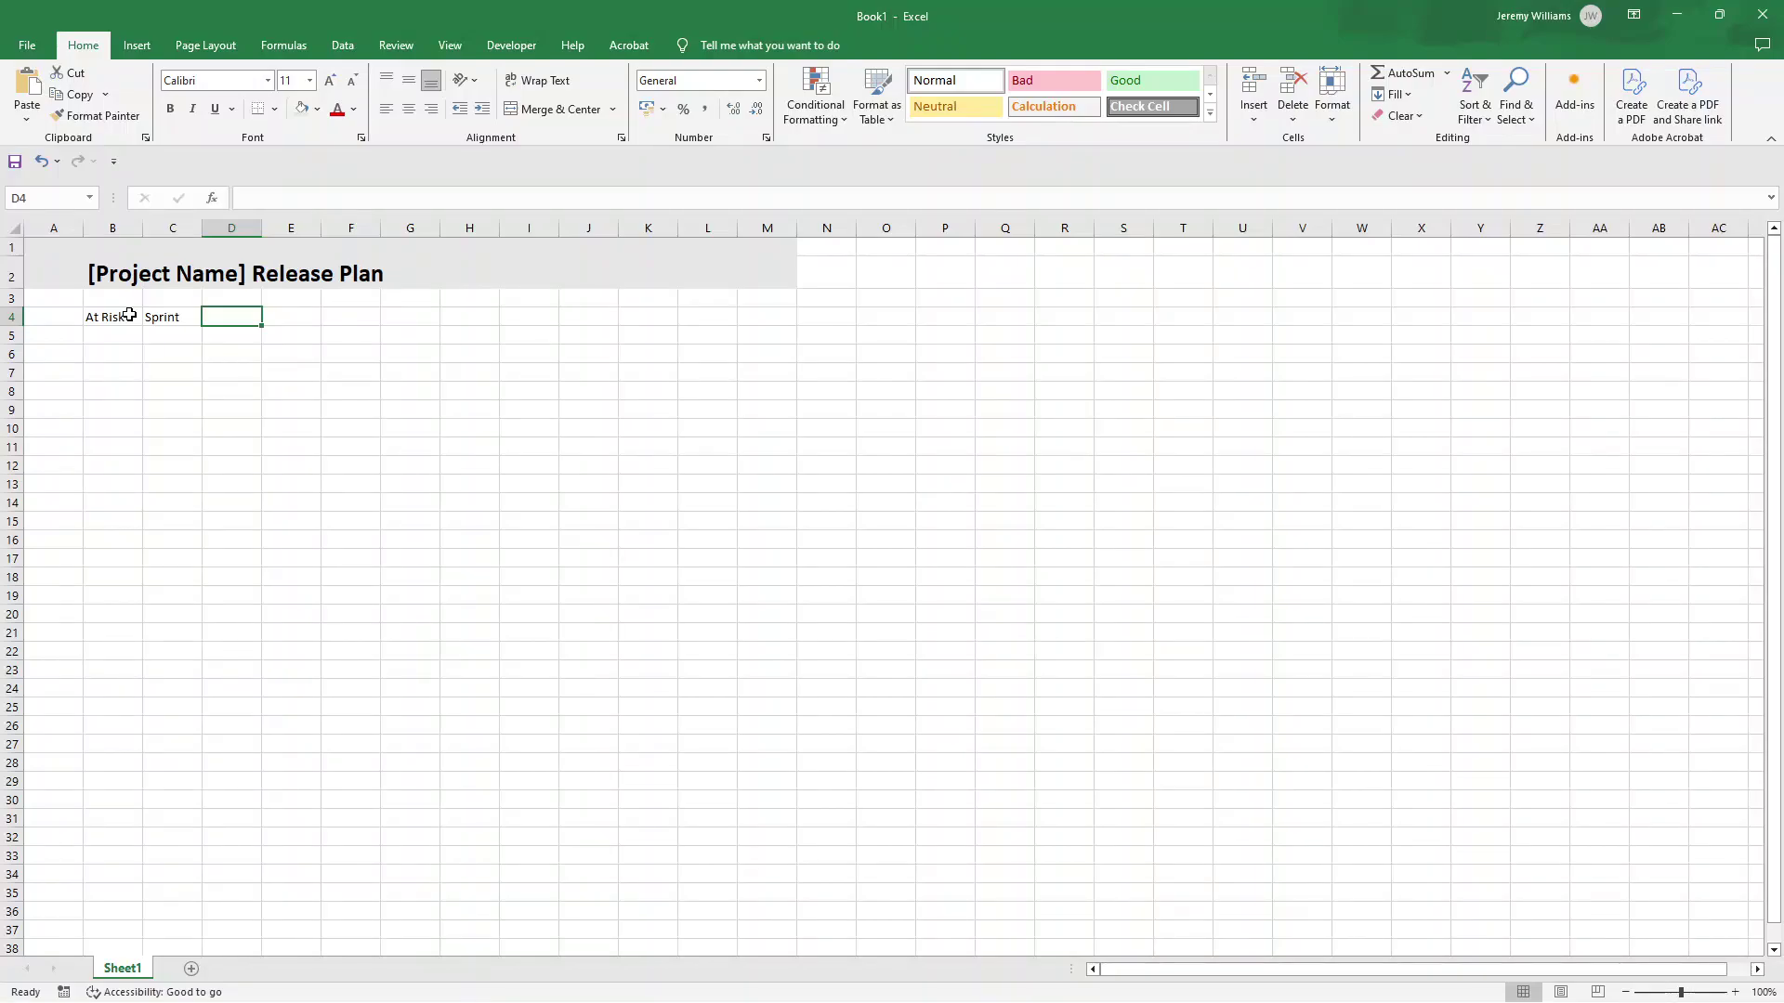
- Enter the headings Task Name in D4 and Feature Type in E4
text(Task Nae)
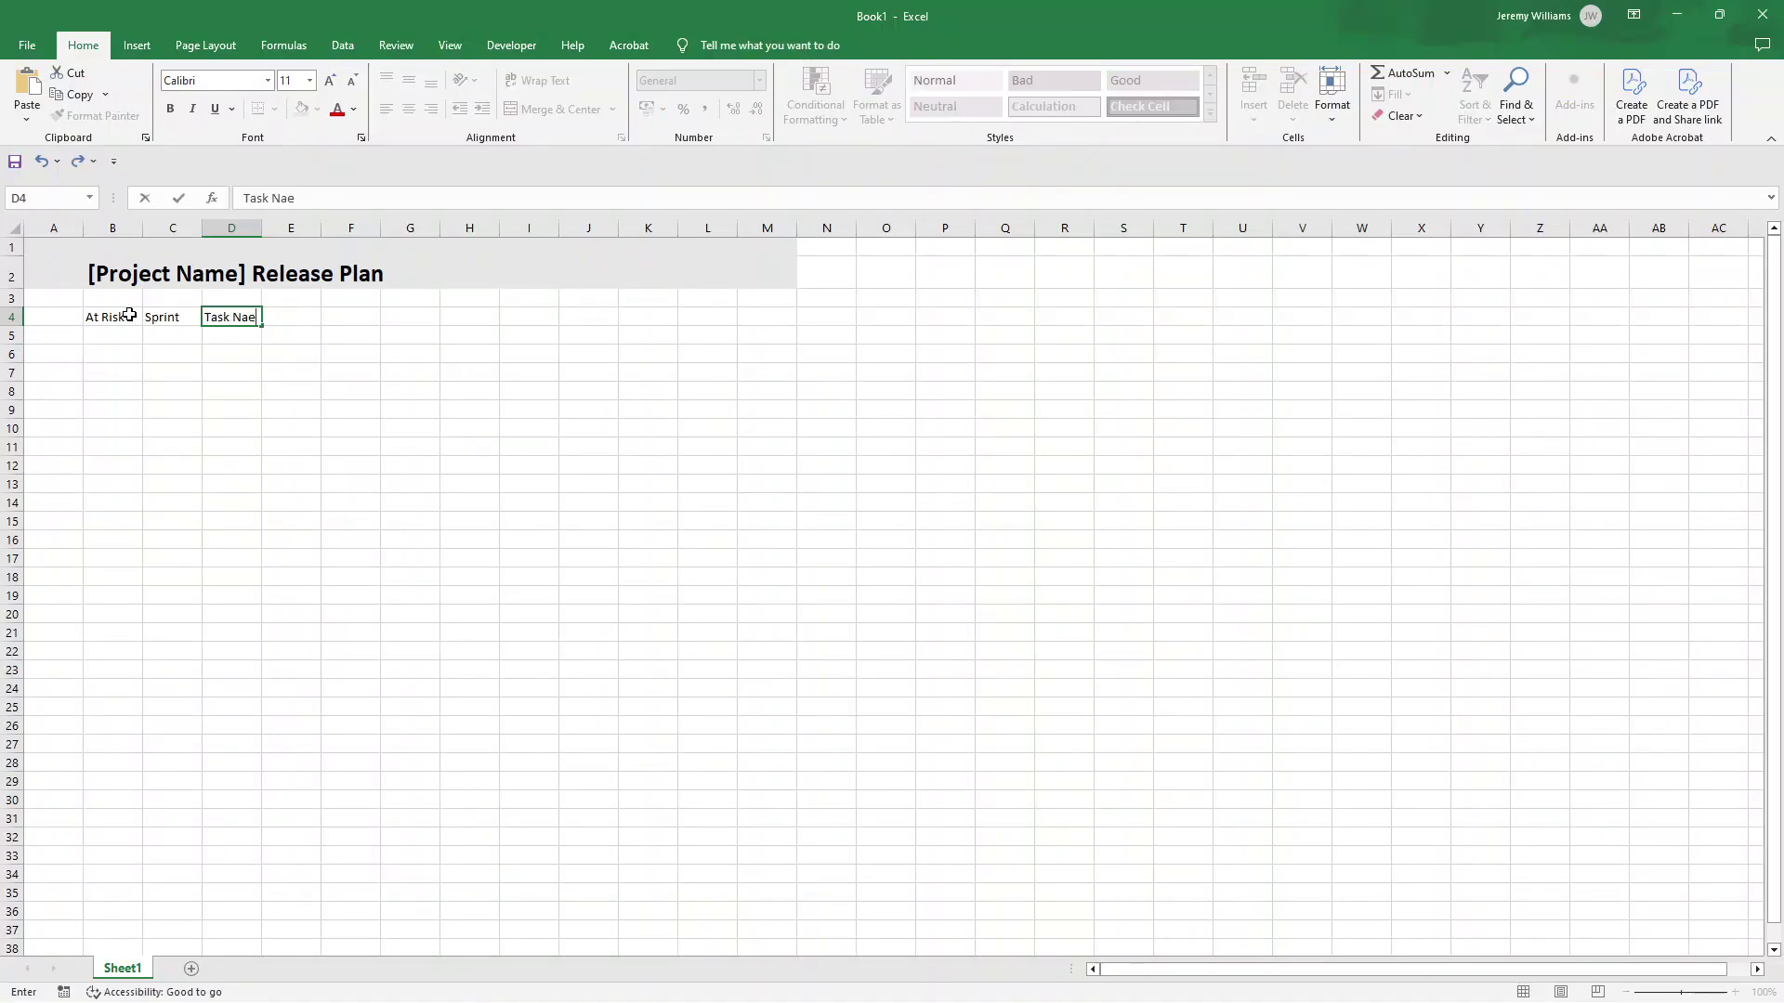
key(ctrl+Return)
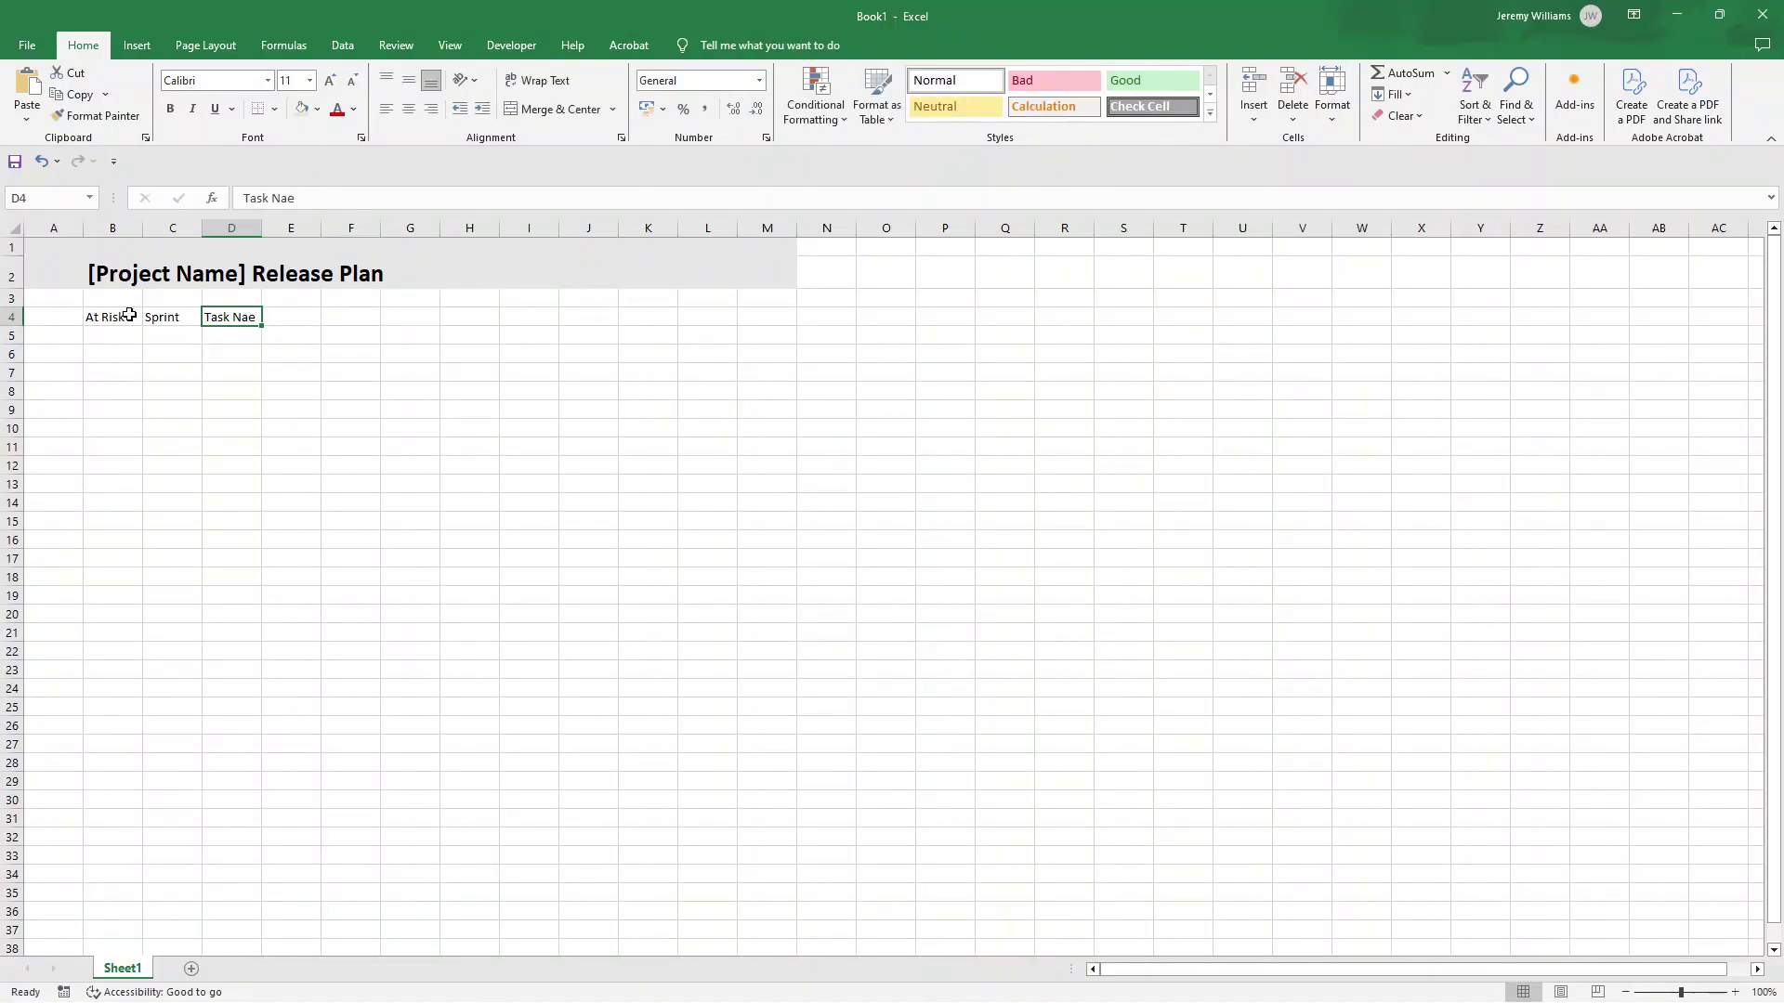
text(Task Name)
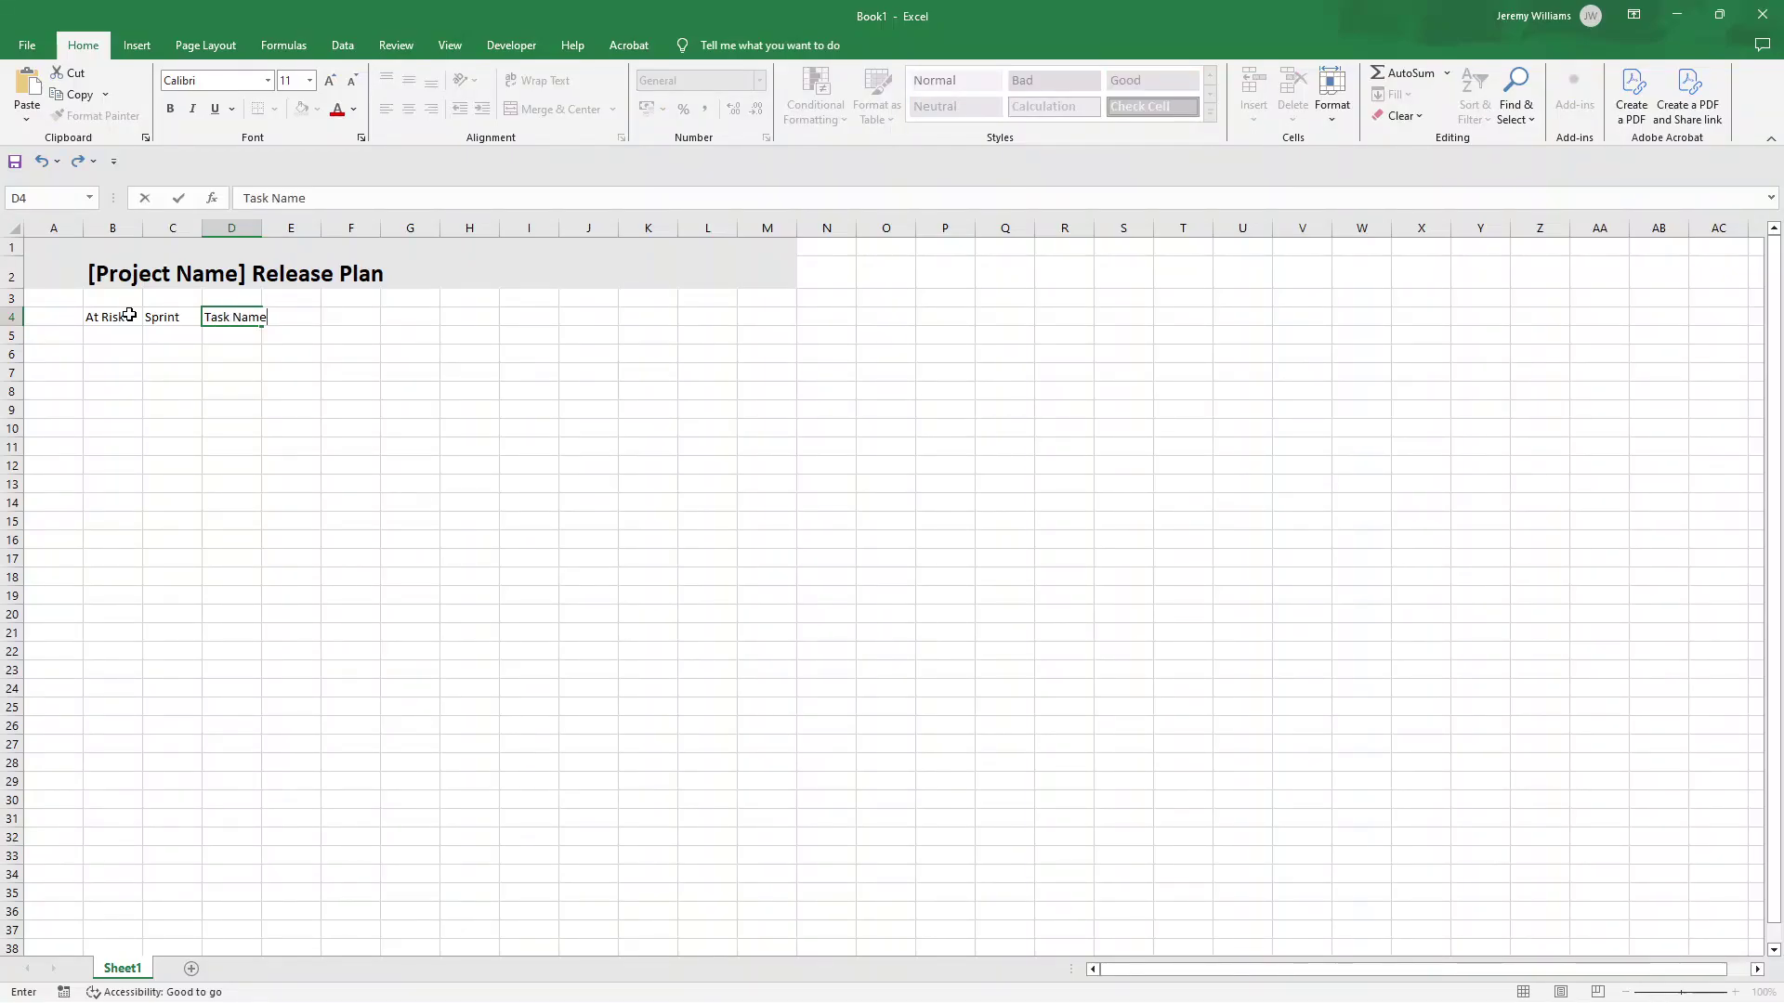
key(Tab)
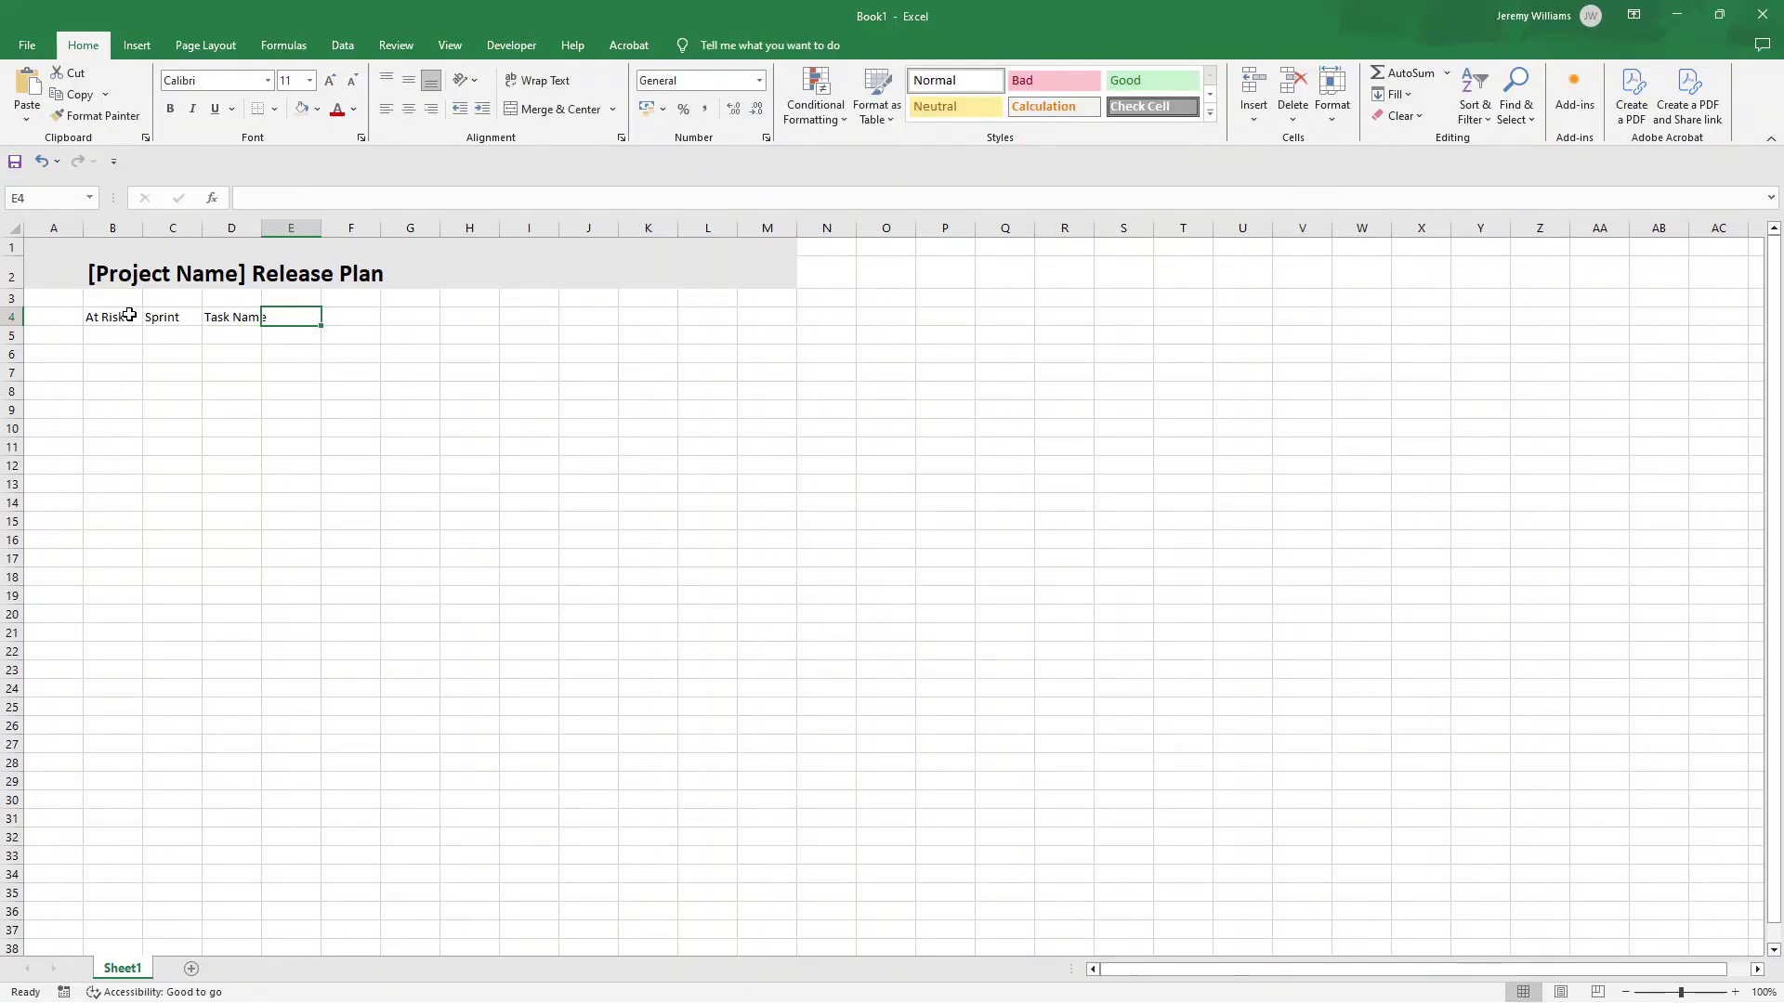
text(Feature Typ)
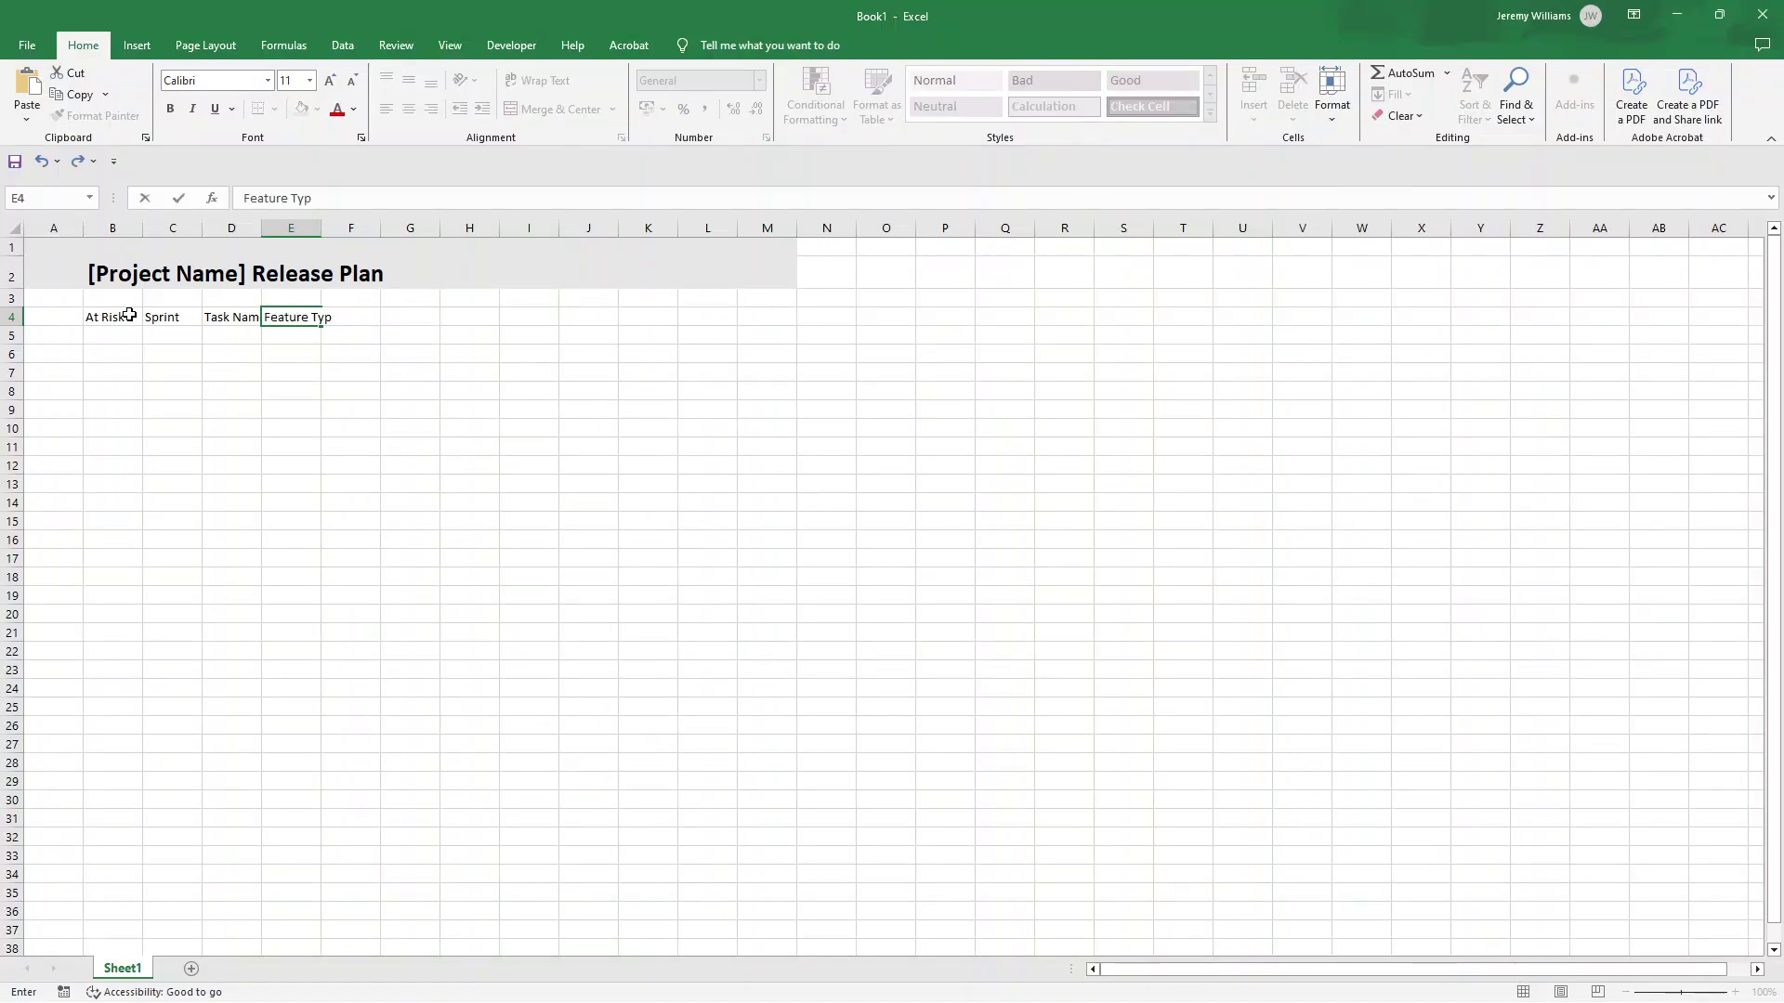
text(e)
- Add the headers Start in F4 and Finish in G4
click(288, 332)
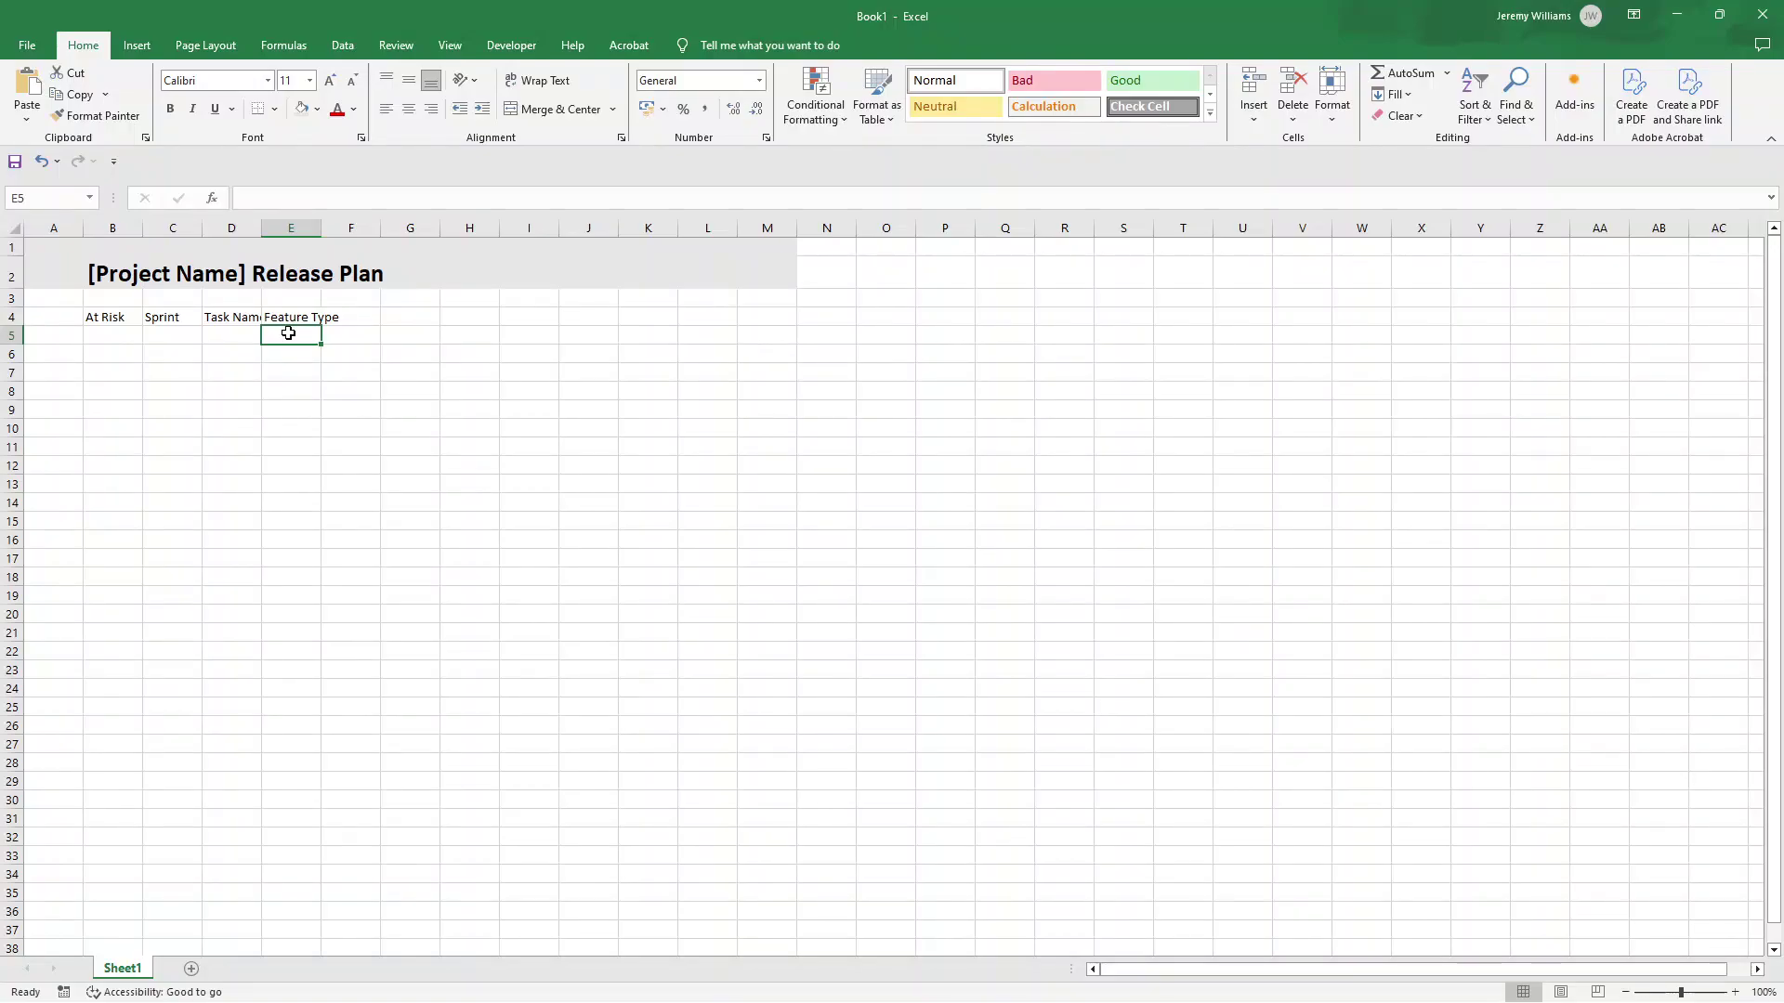
click(293, 358)
click(296, 375)
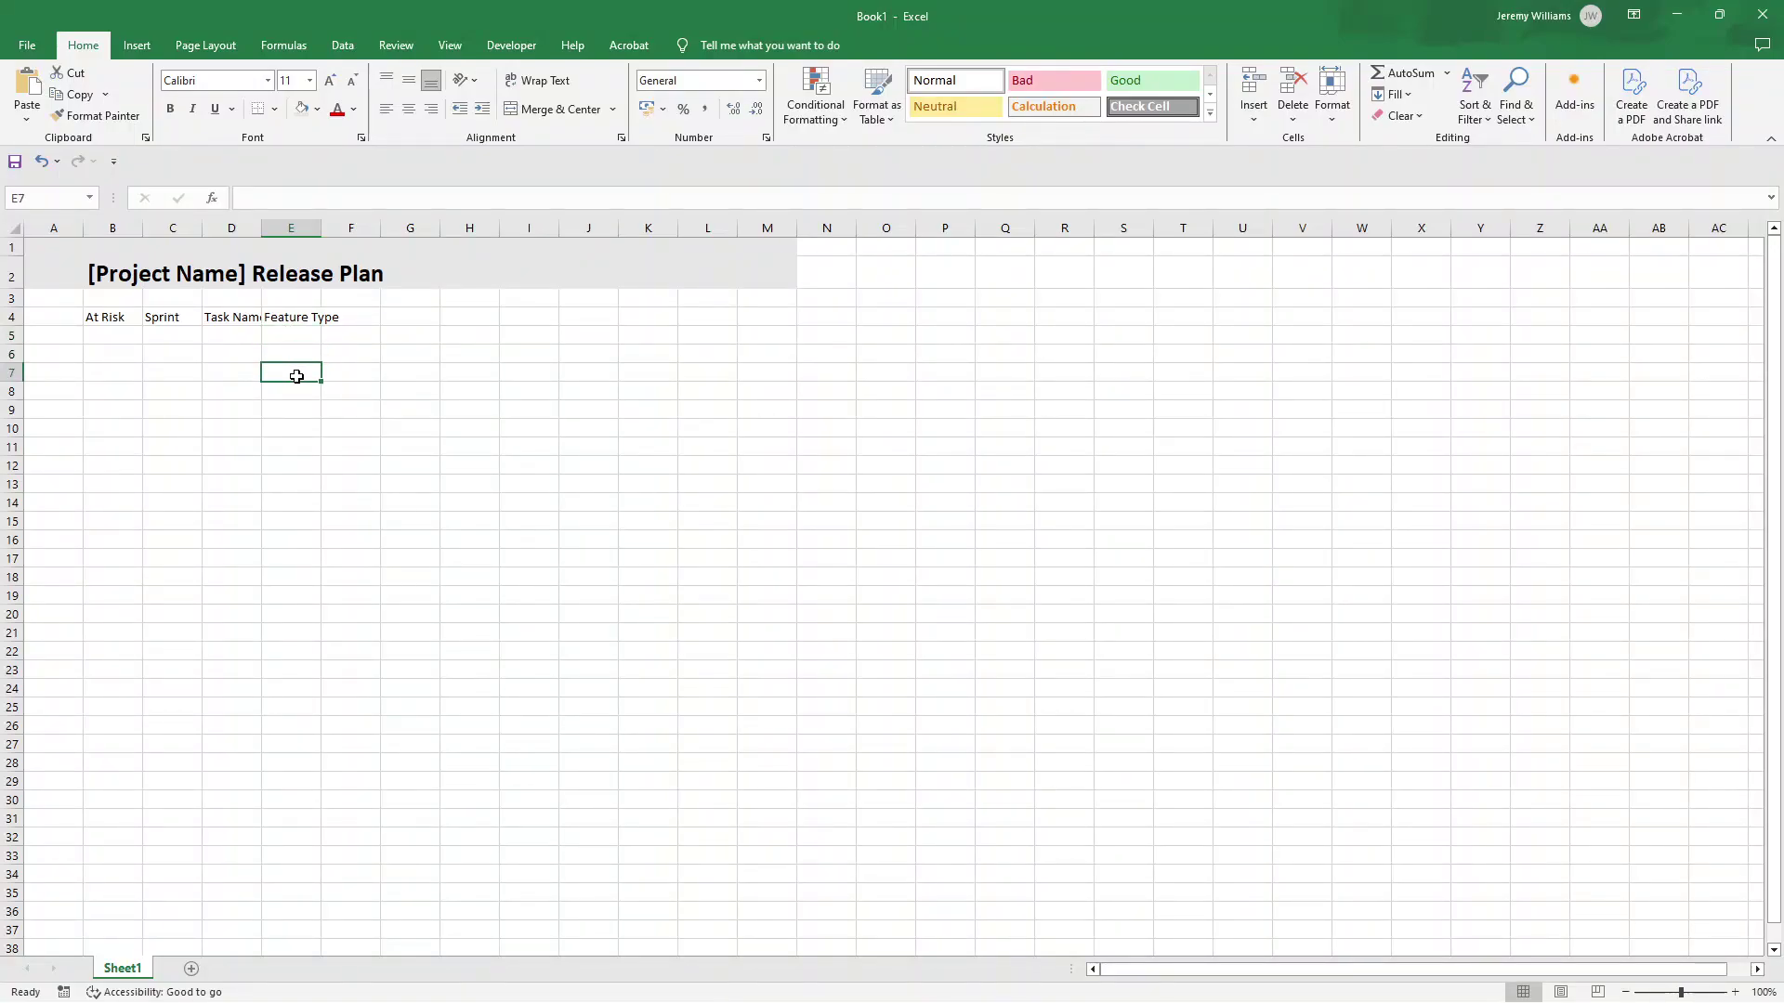
click(344, 317)
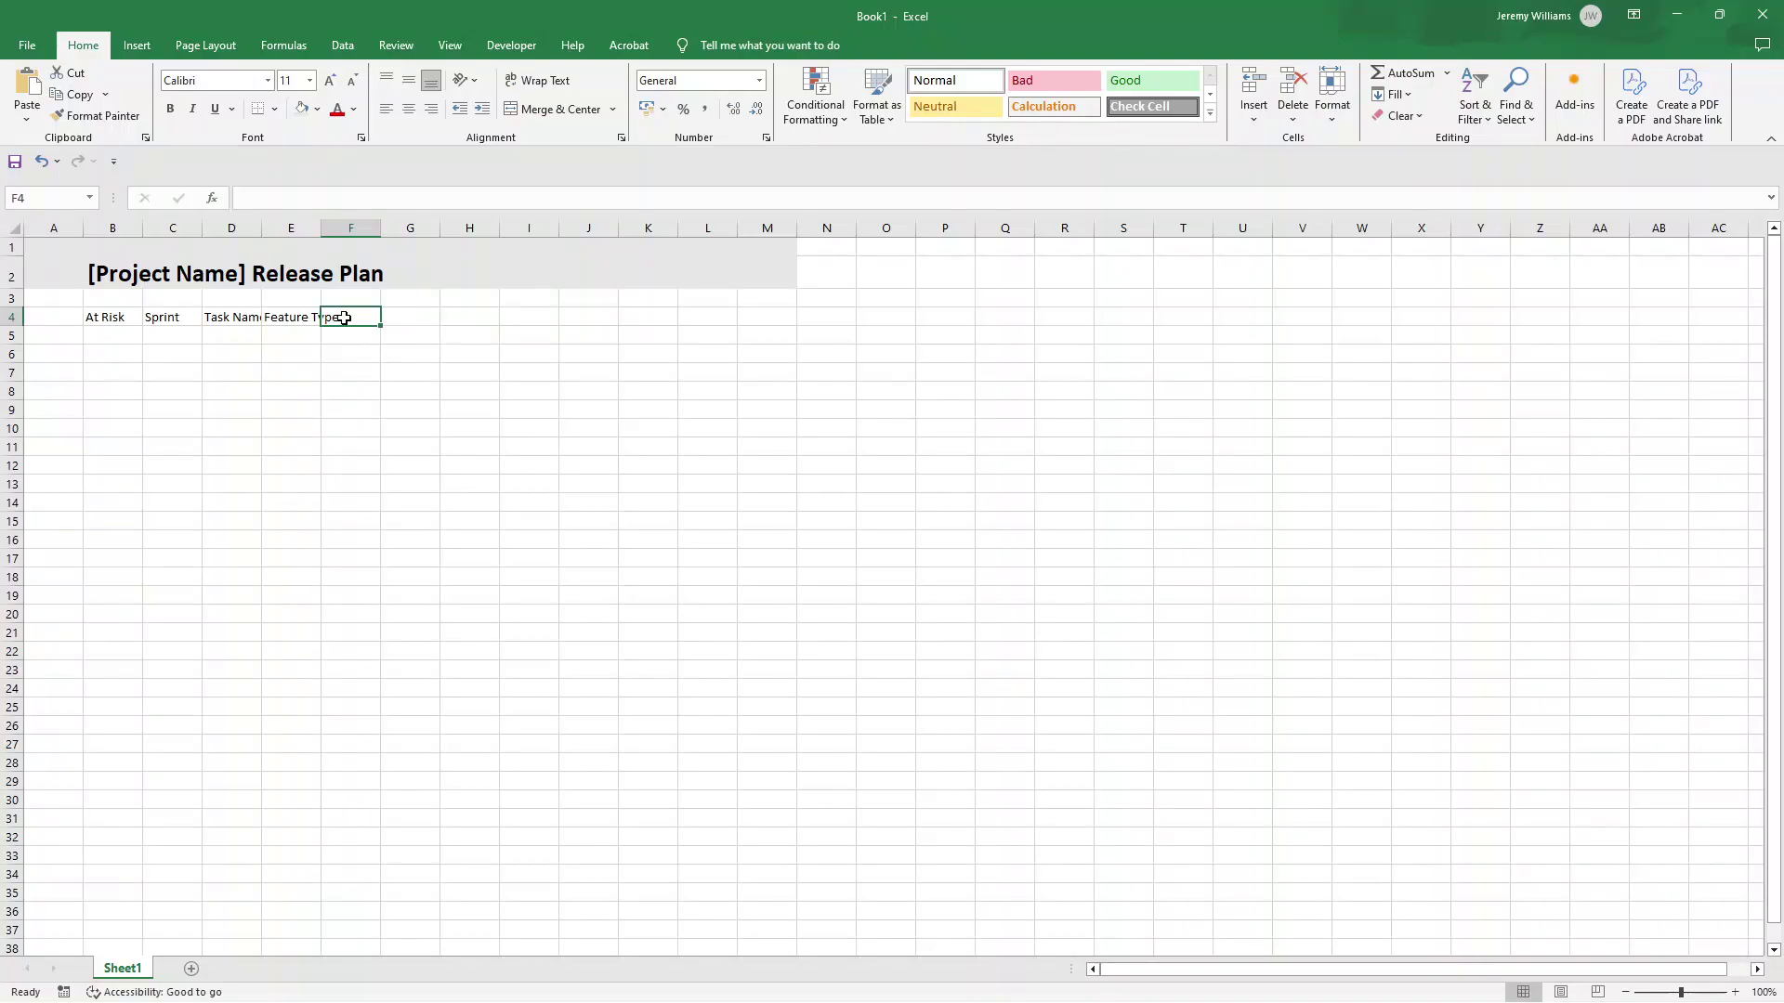
text(Start)
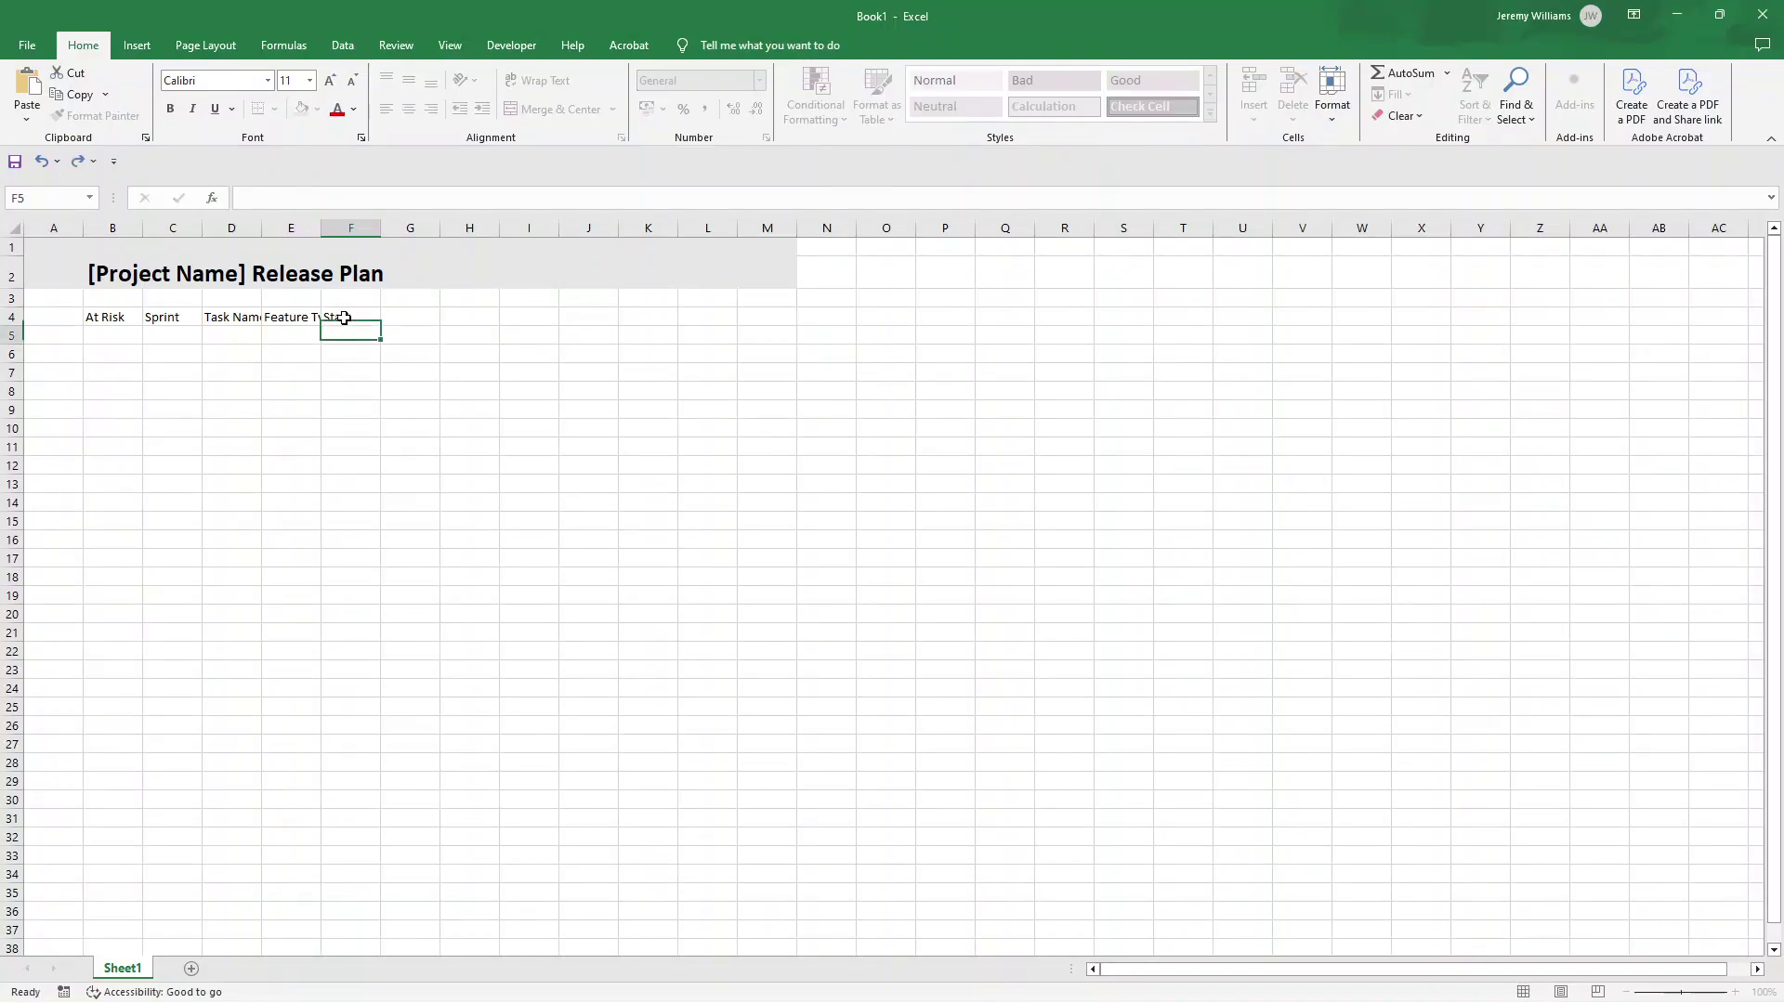
key(Tab)
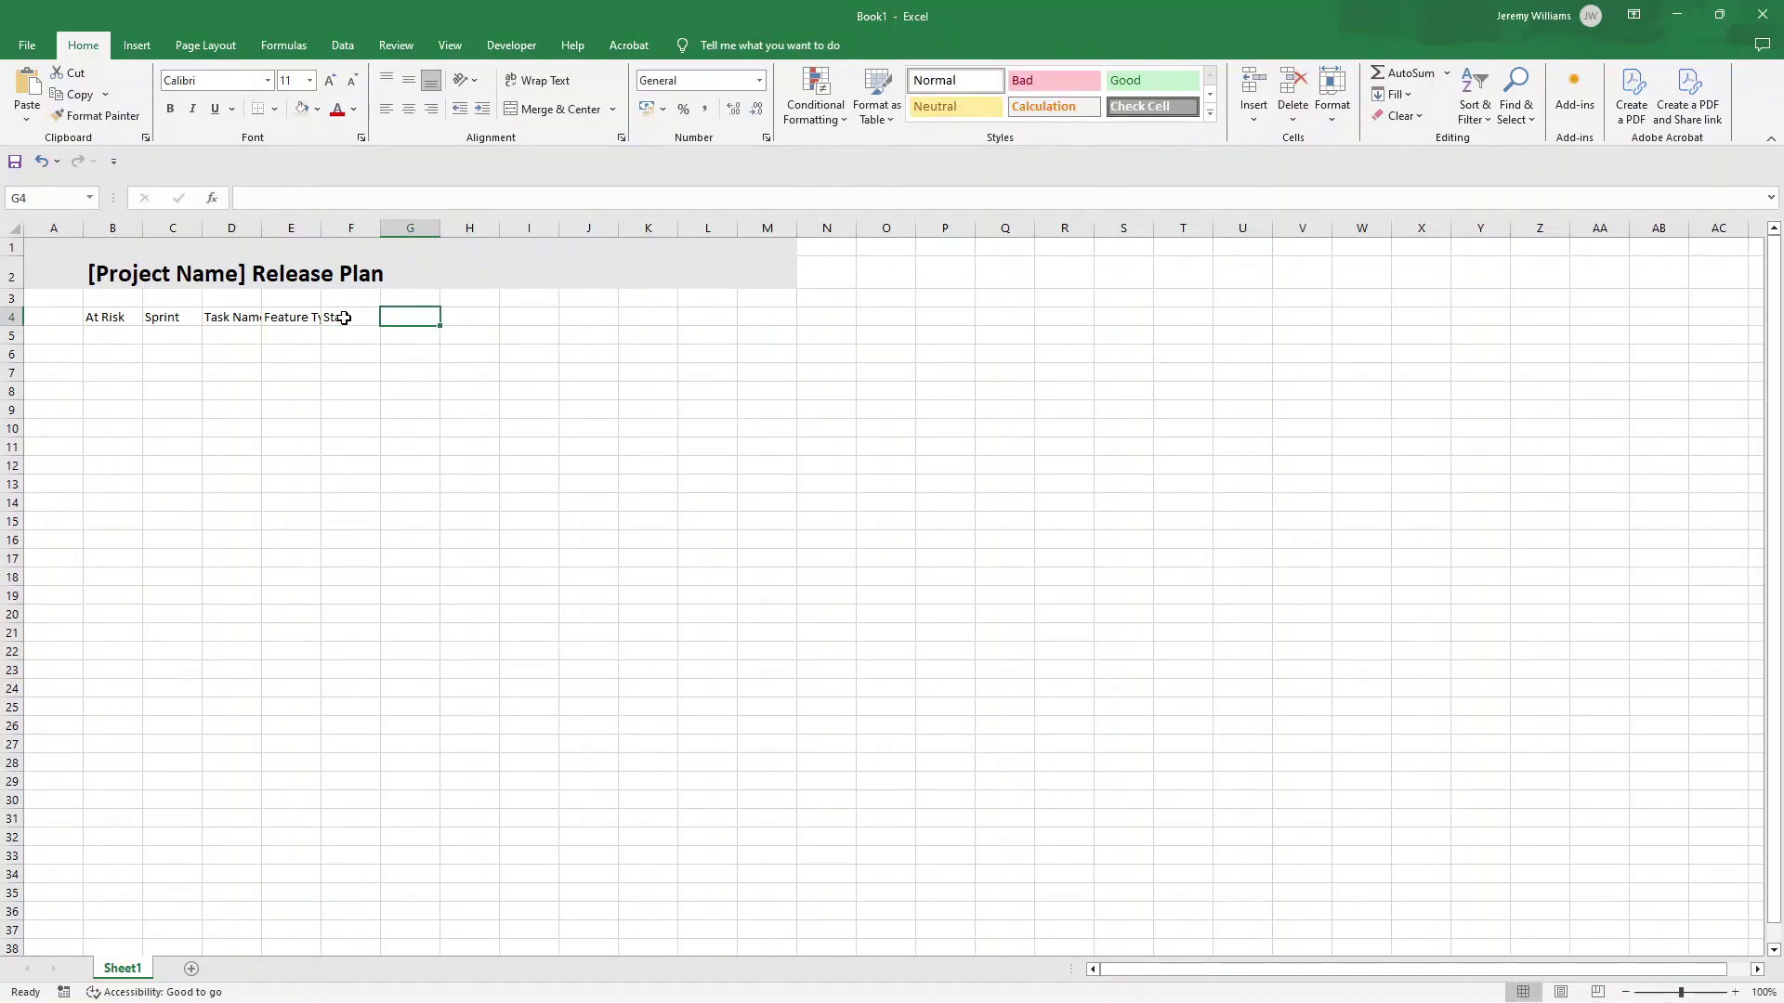
text(Finish)
key(Tab)
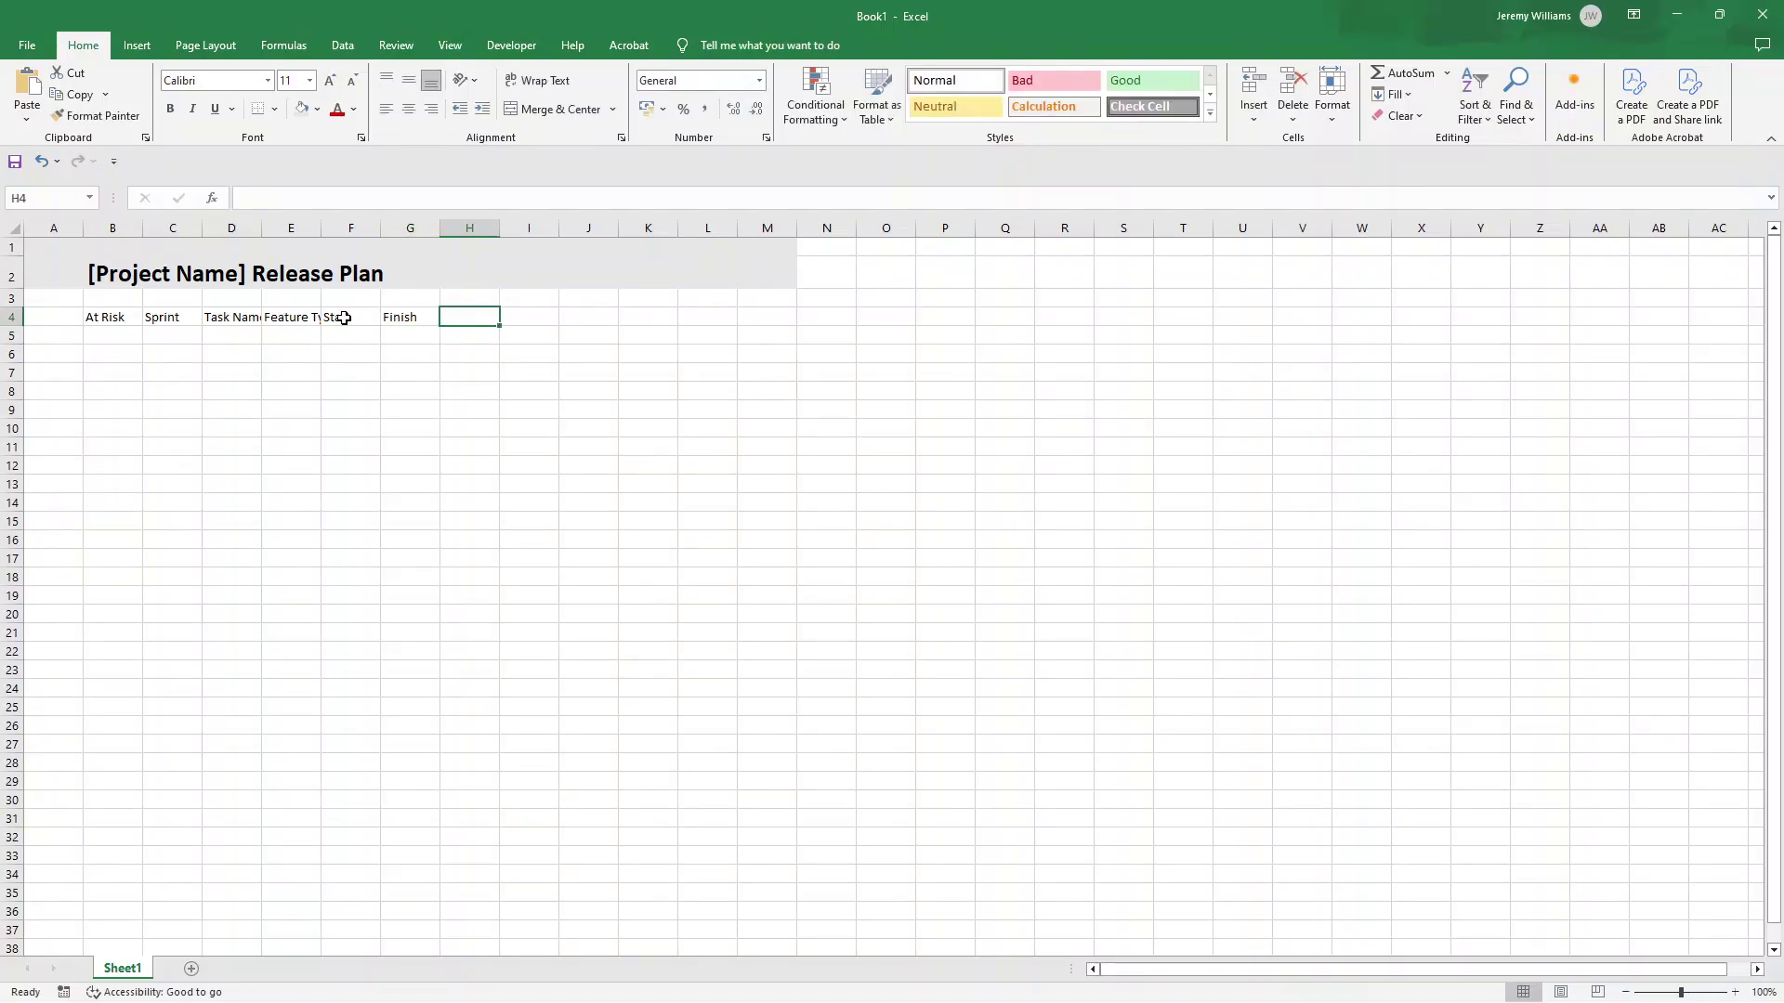
- Add the headers Duration, Story Points and Status in H4:J4
text(Du)
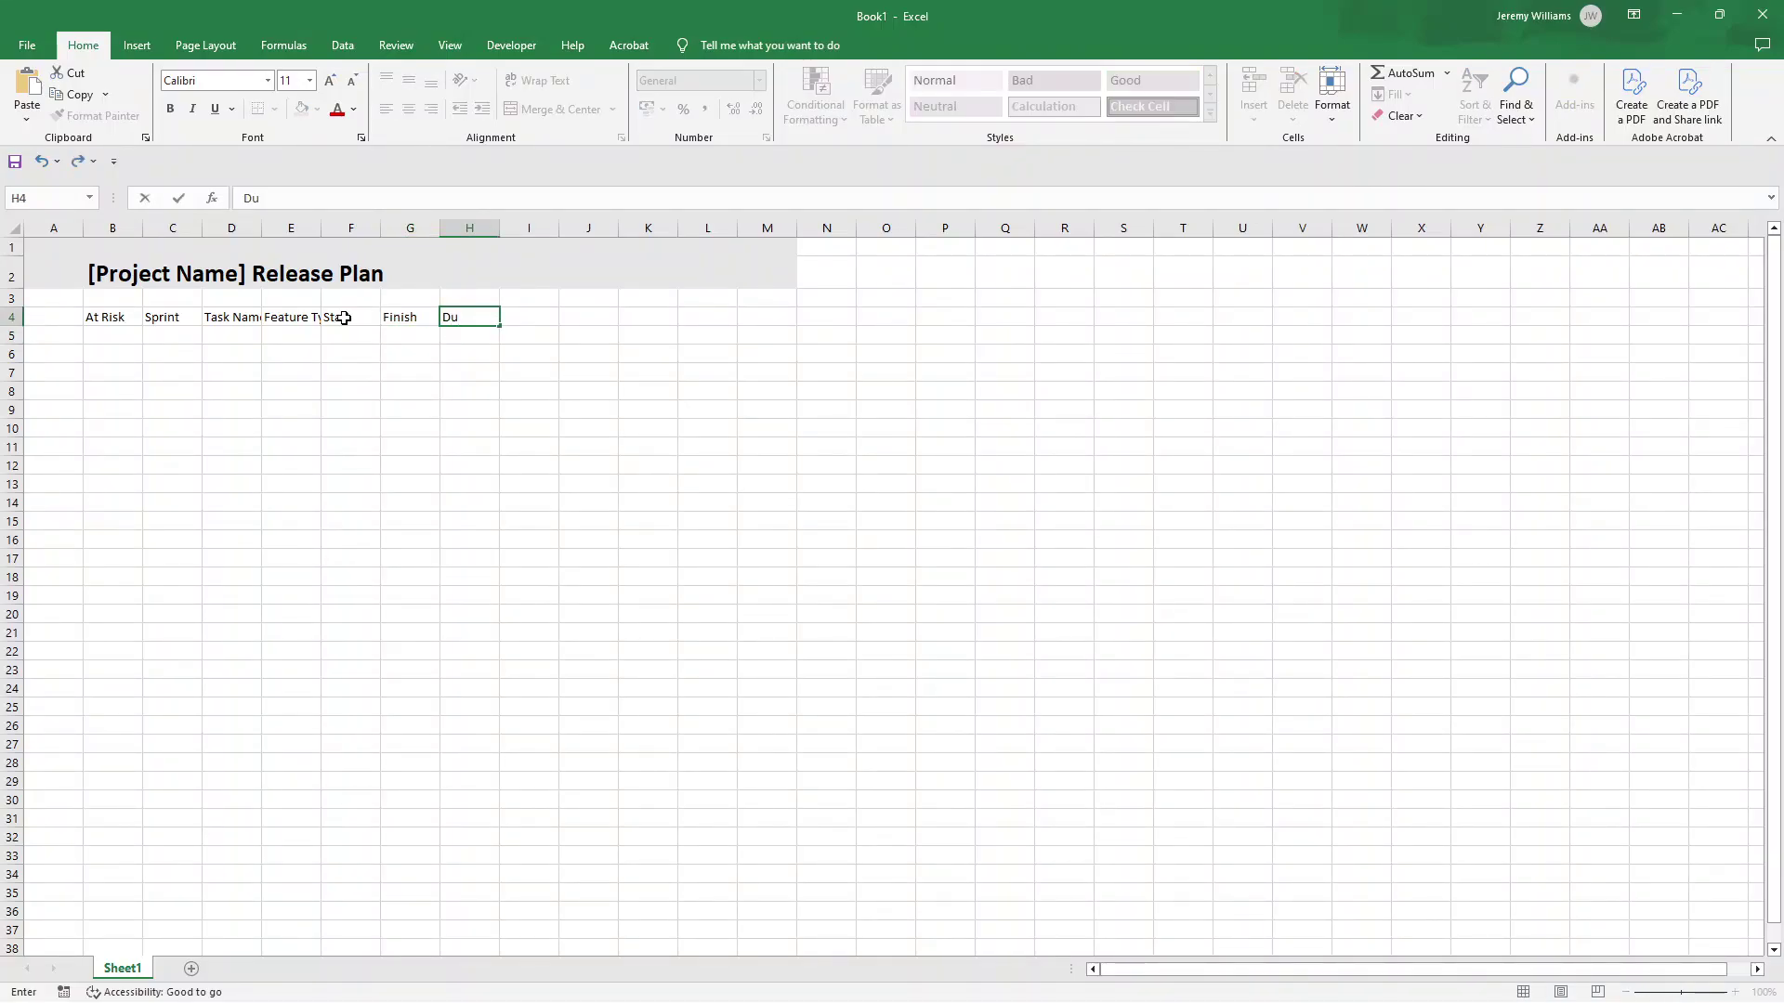
text(ration)
key(Return)
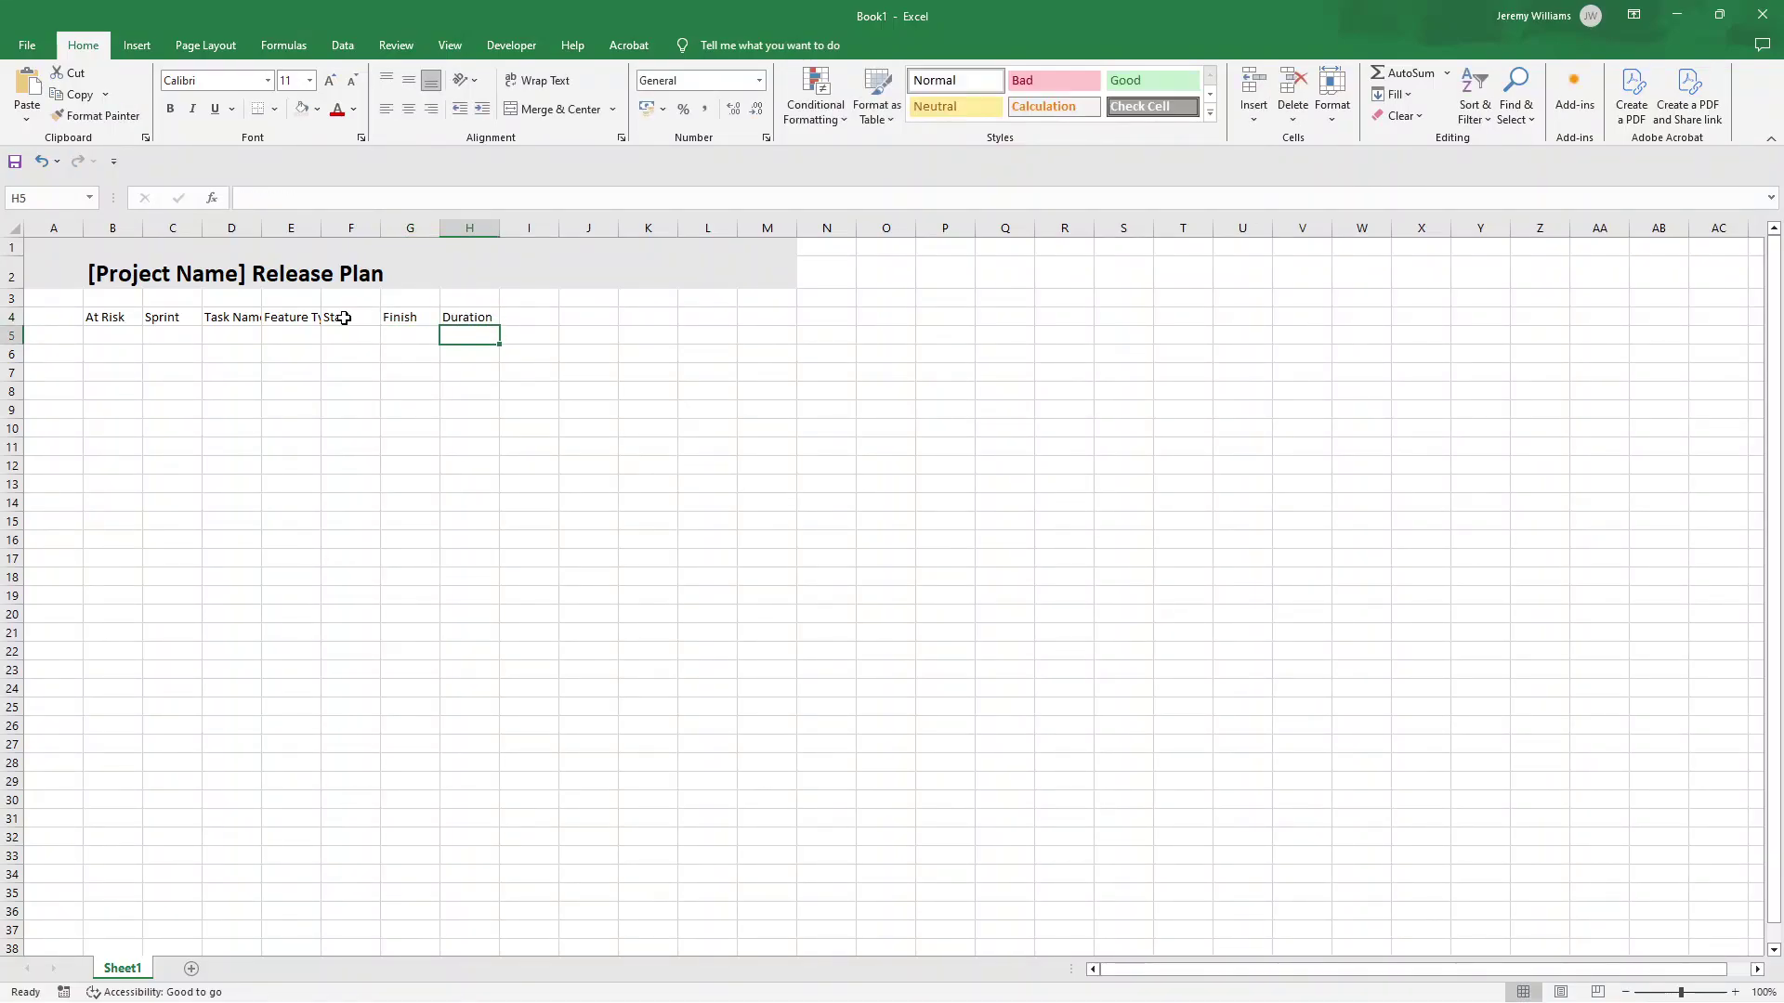
key(Up)
key(Right)
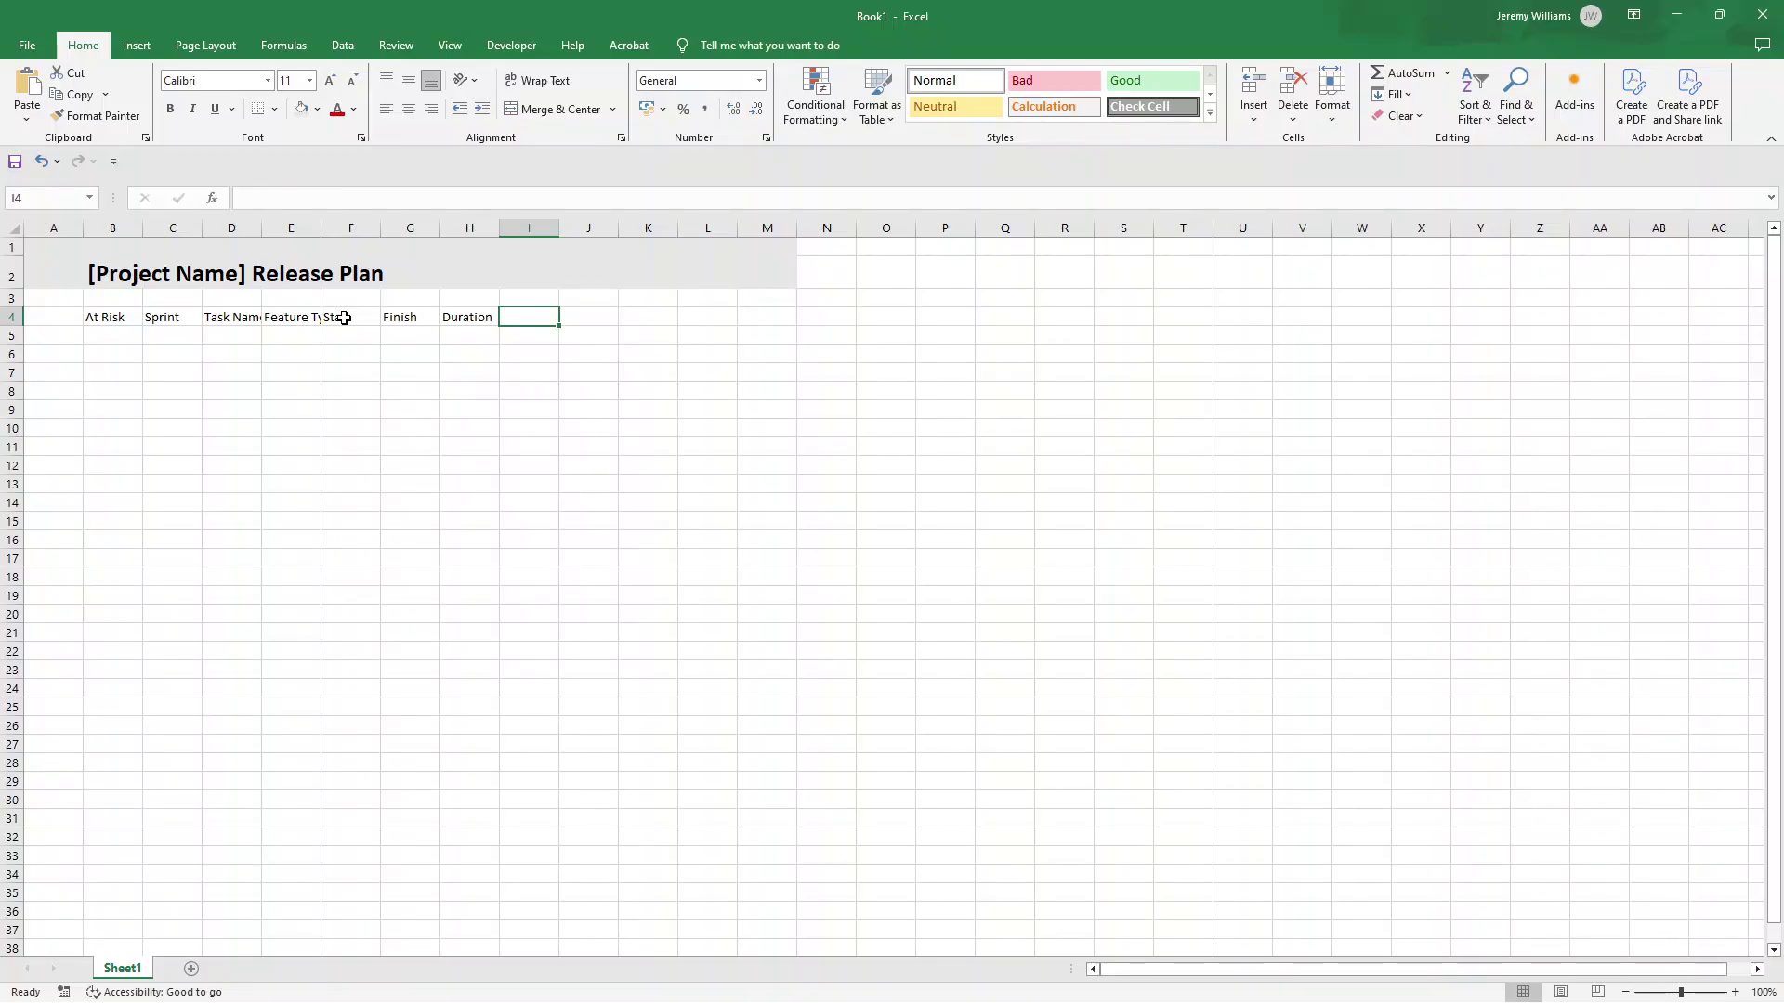
text(Story Point)
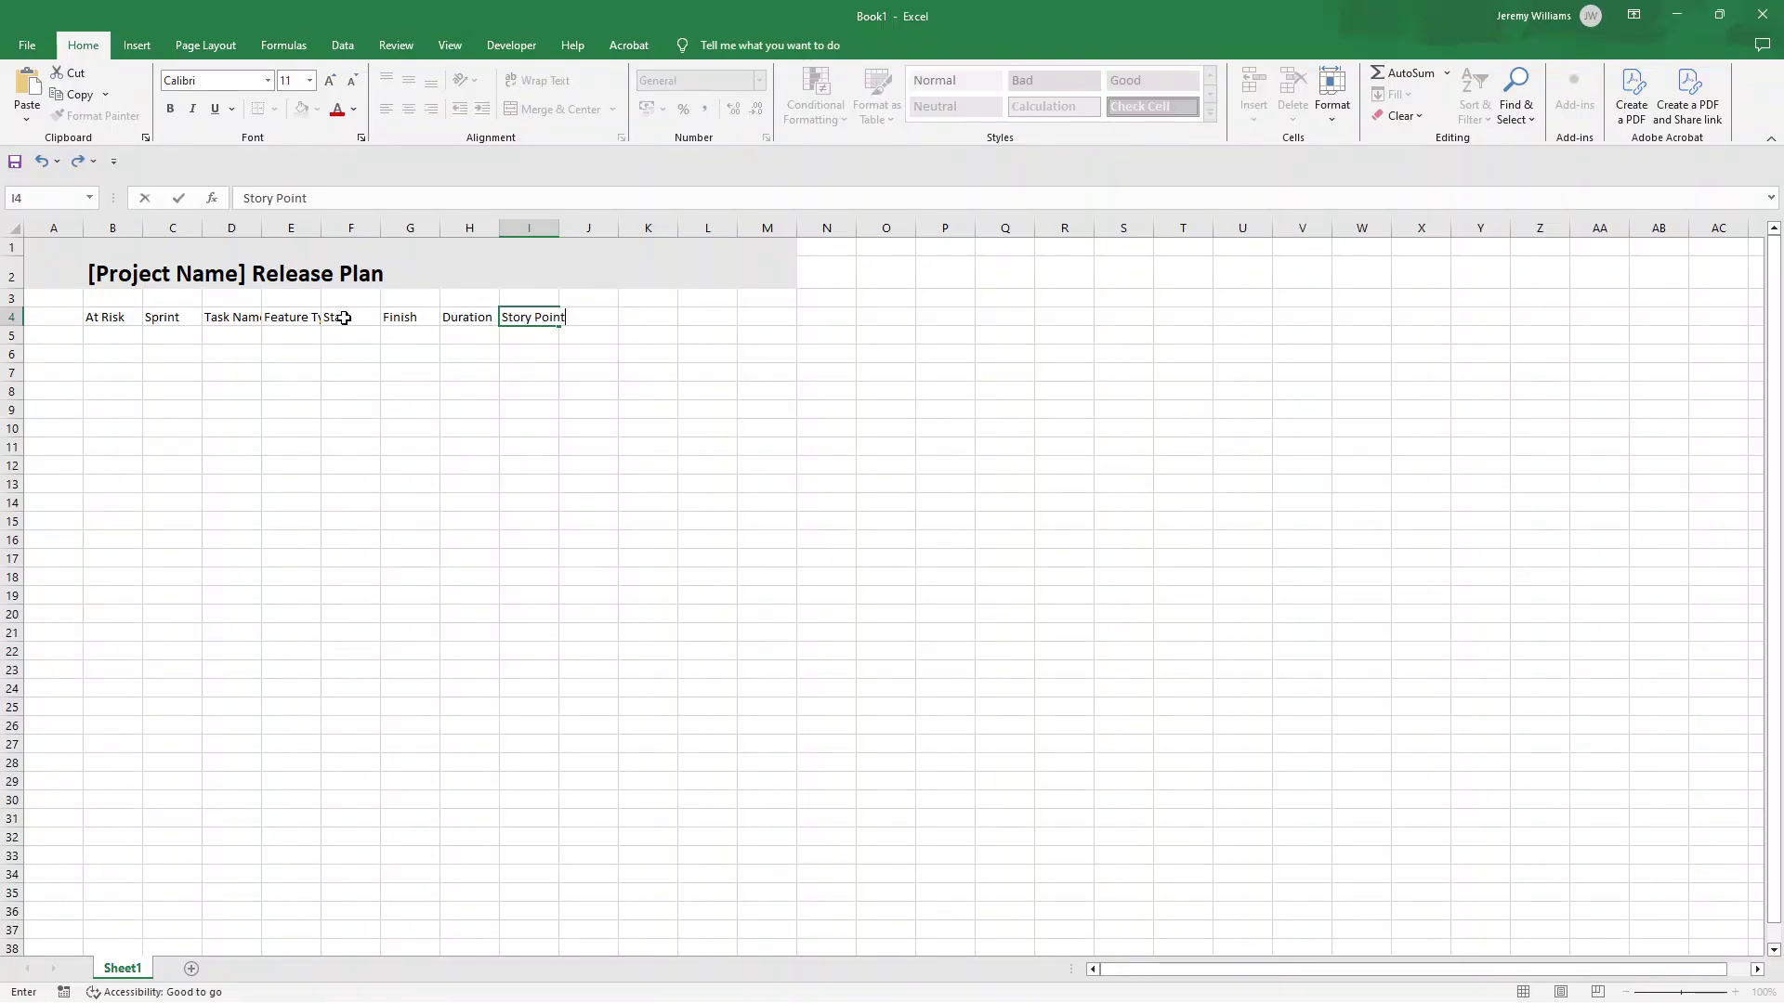
text(s)
key(Tab)
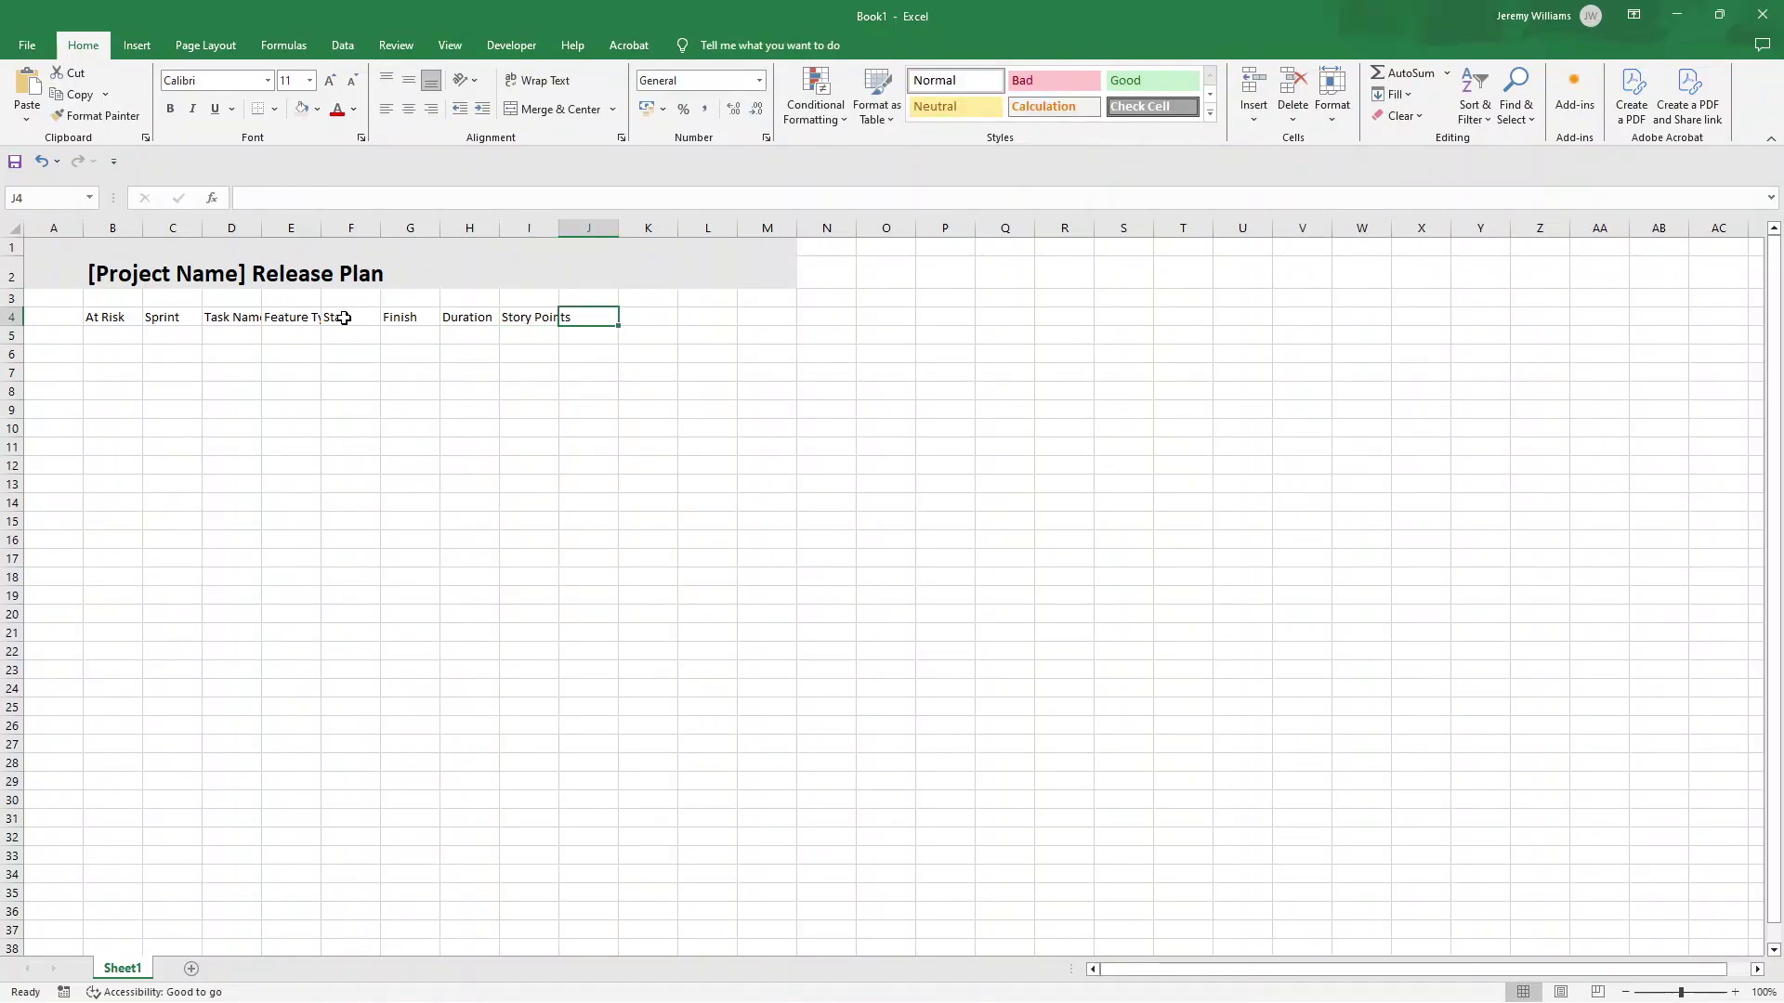
text(Status)
key(Return)
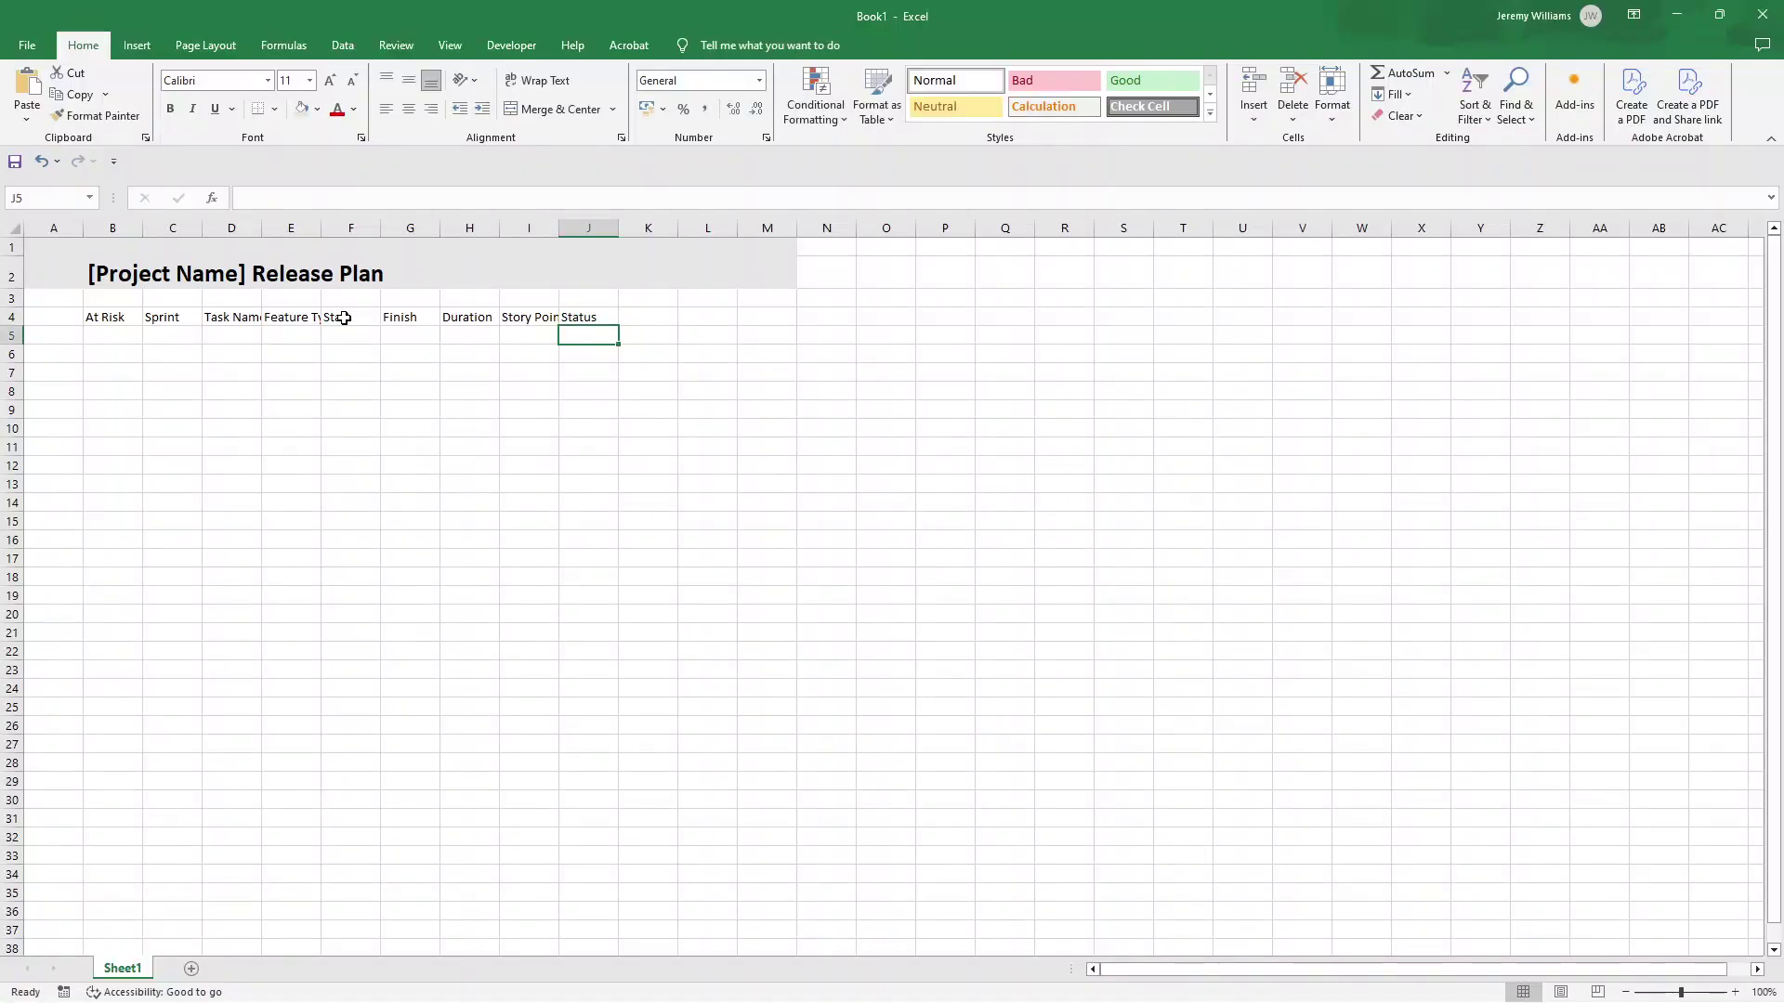
key(Up)
key(Right)
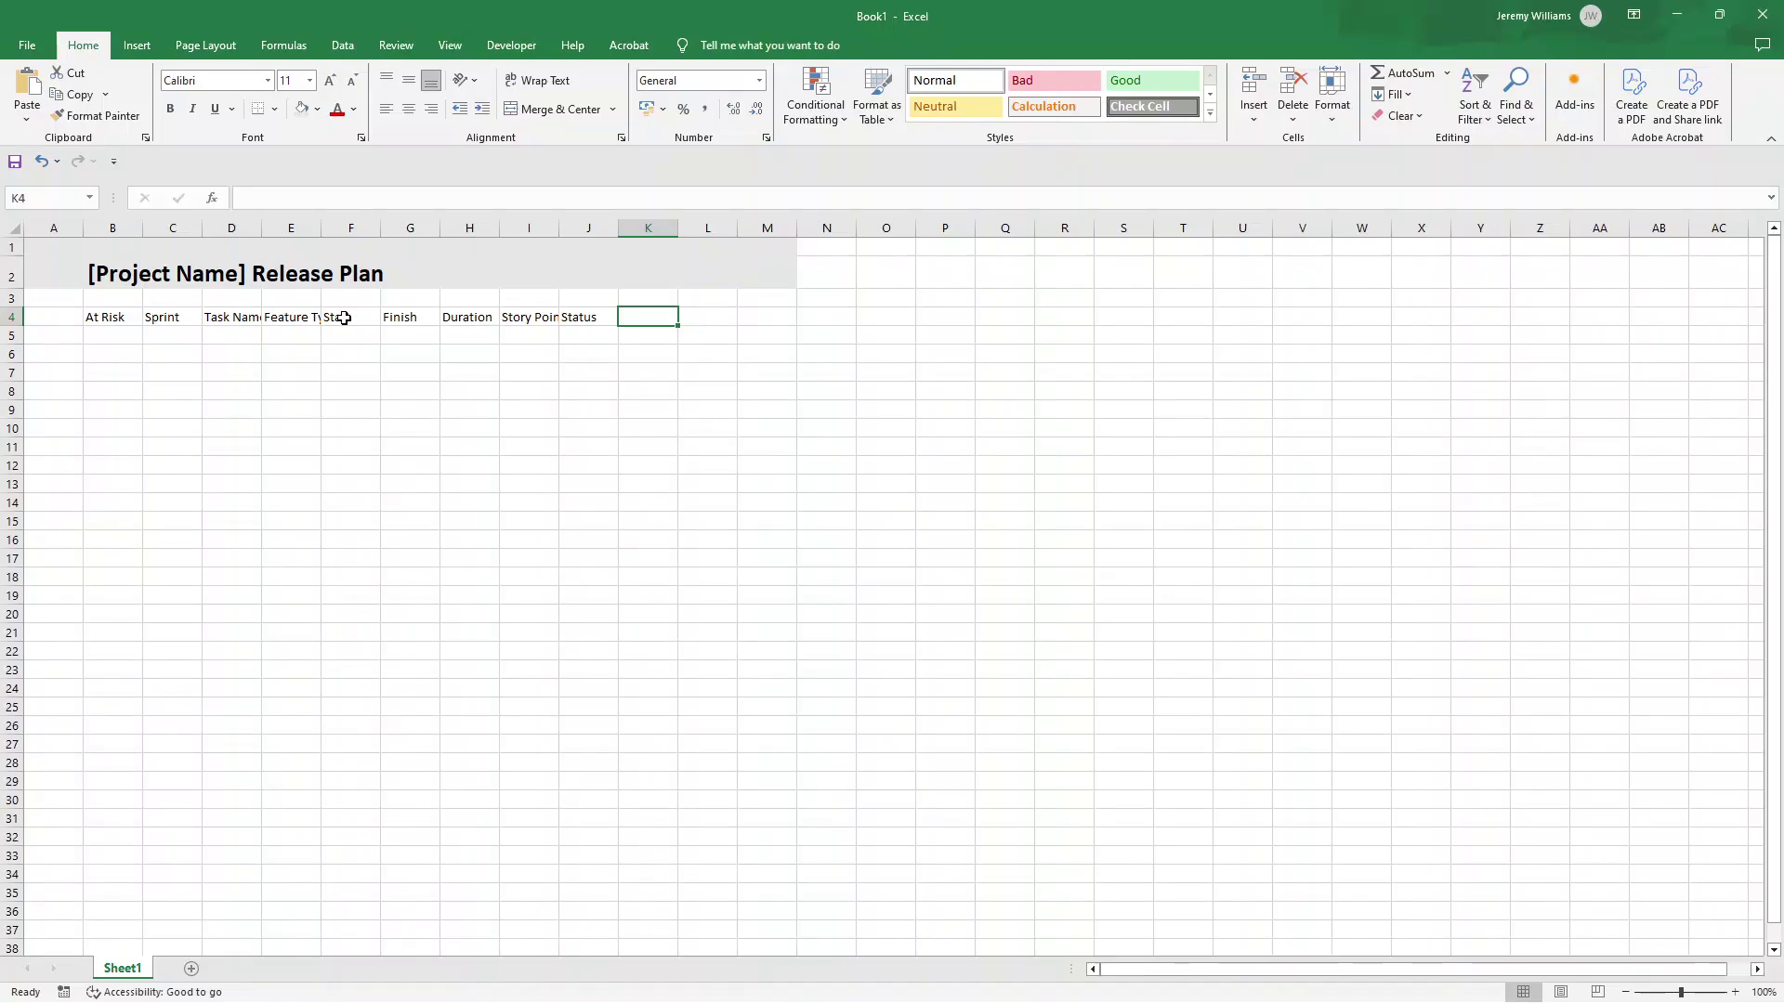
- Add the headers Release Date in K4 and Goal in L4
click(505, 319)
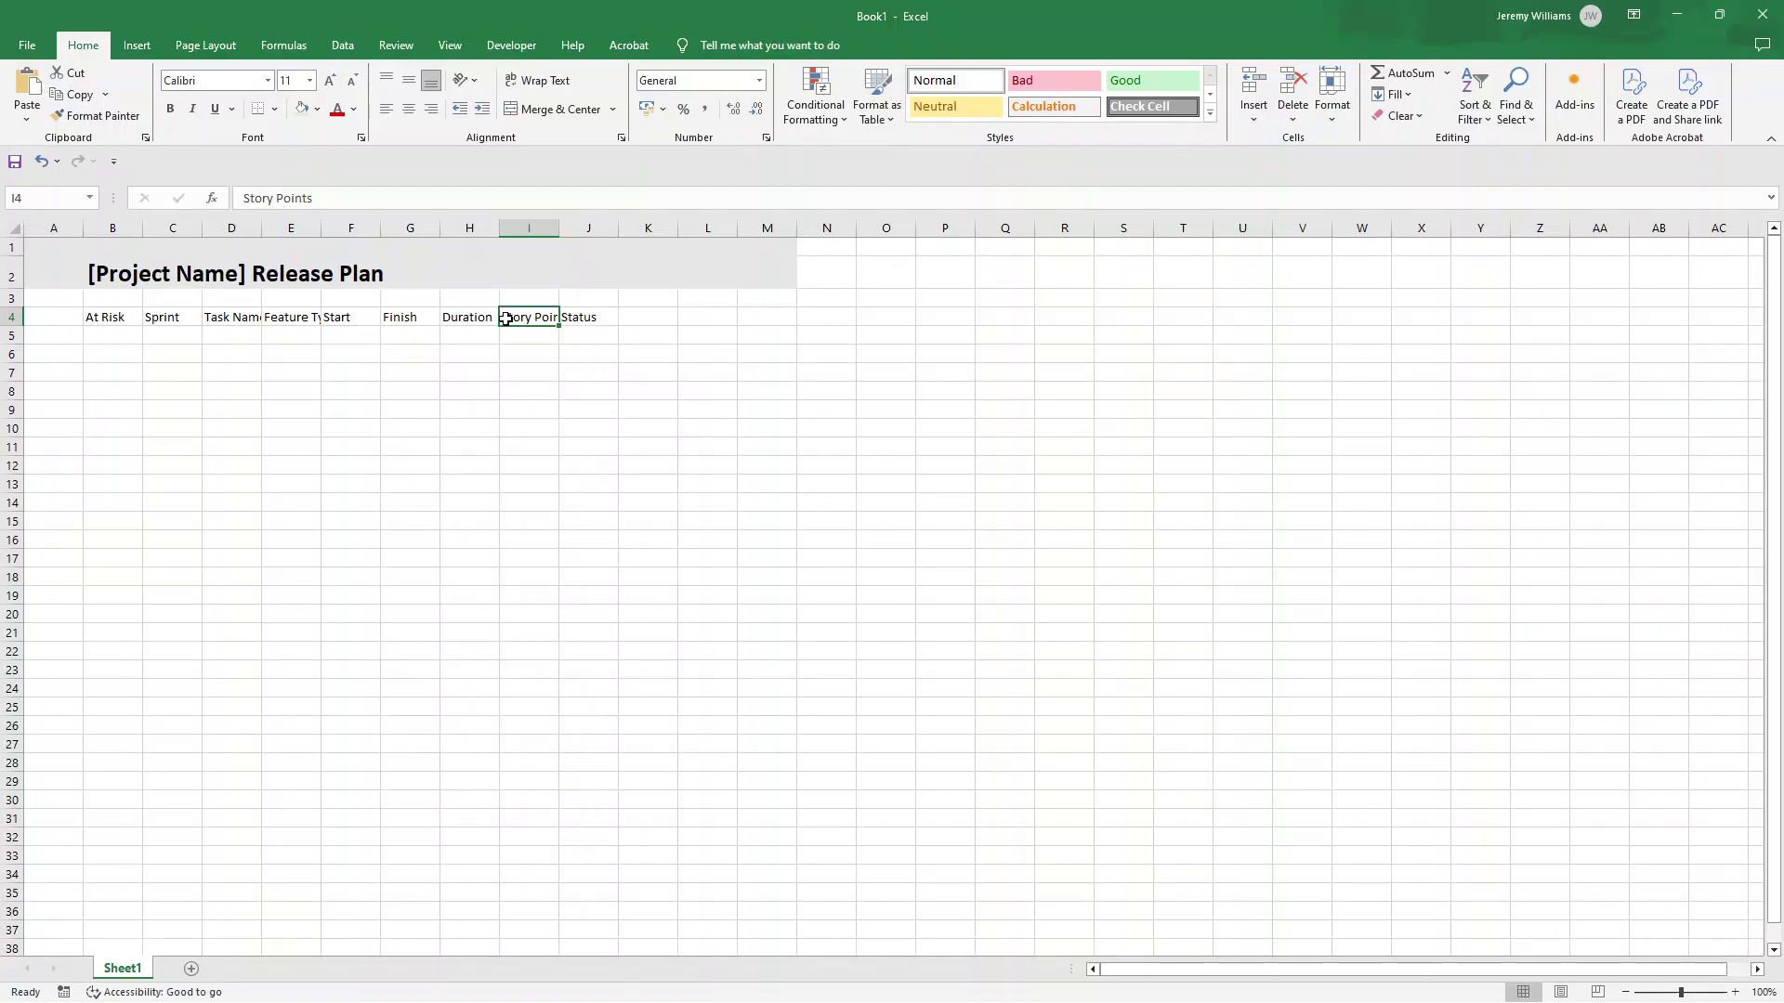
click(634, 313)
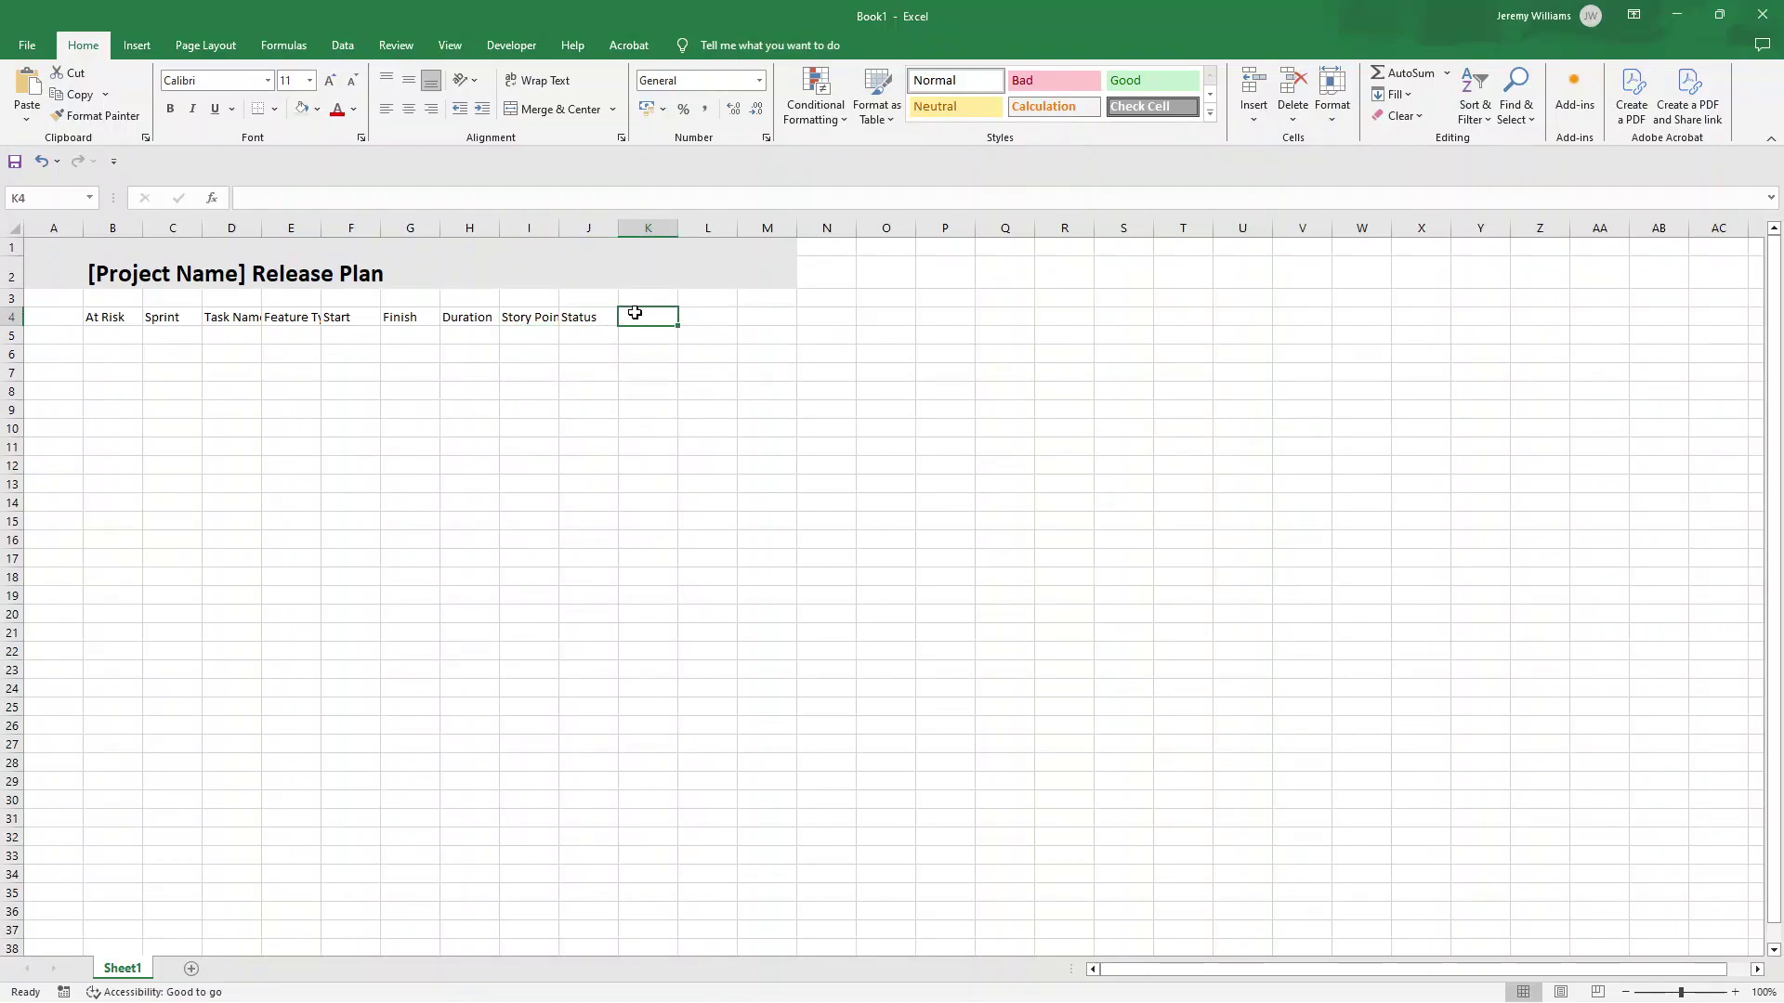
text(Release)
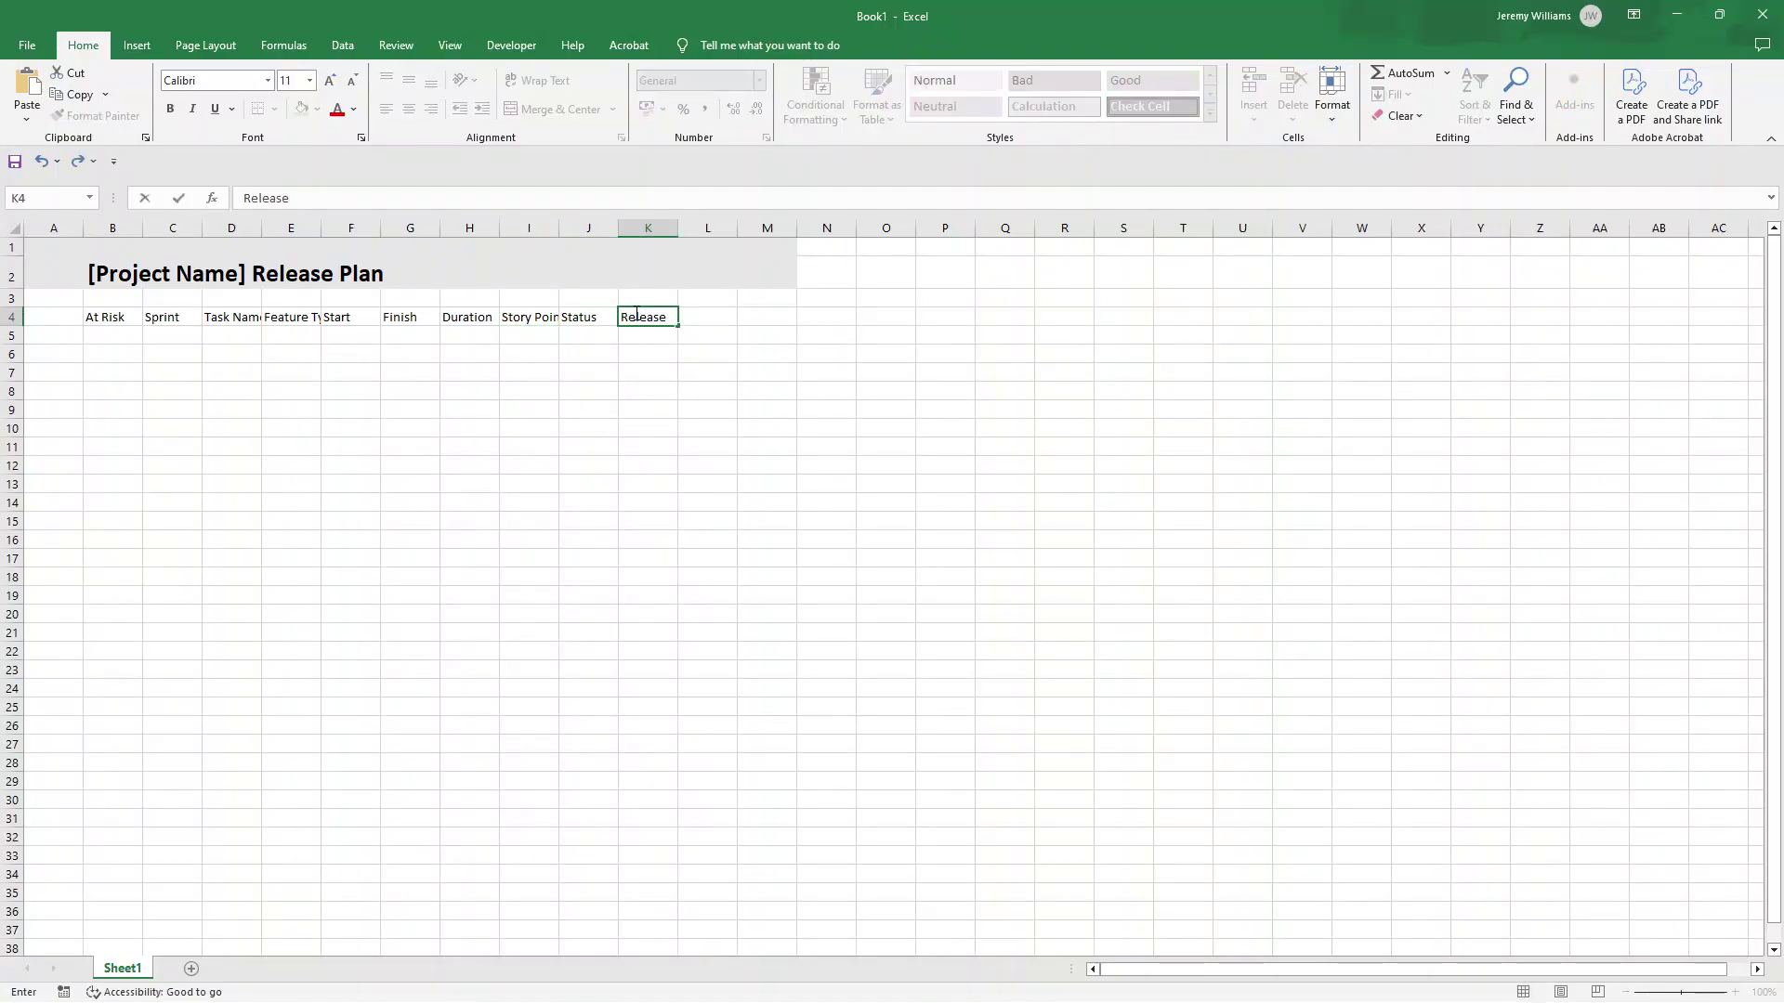
text( Date)
key(Tab)
text(Goa)
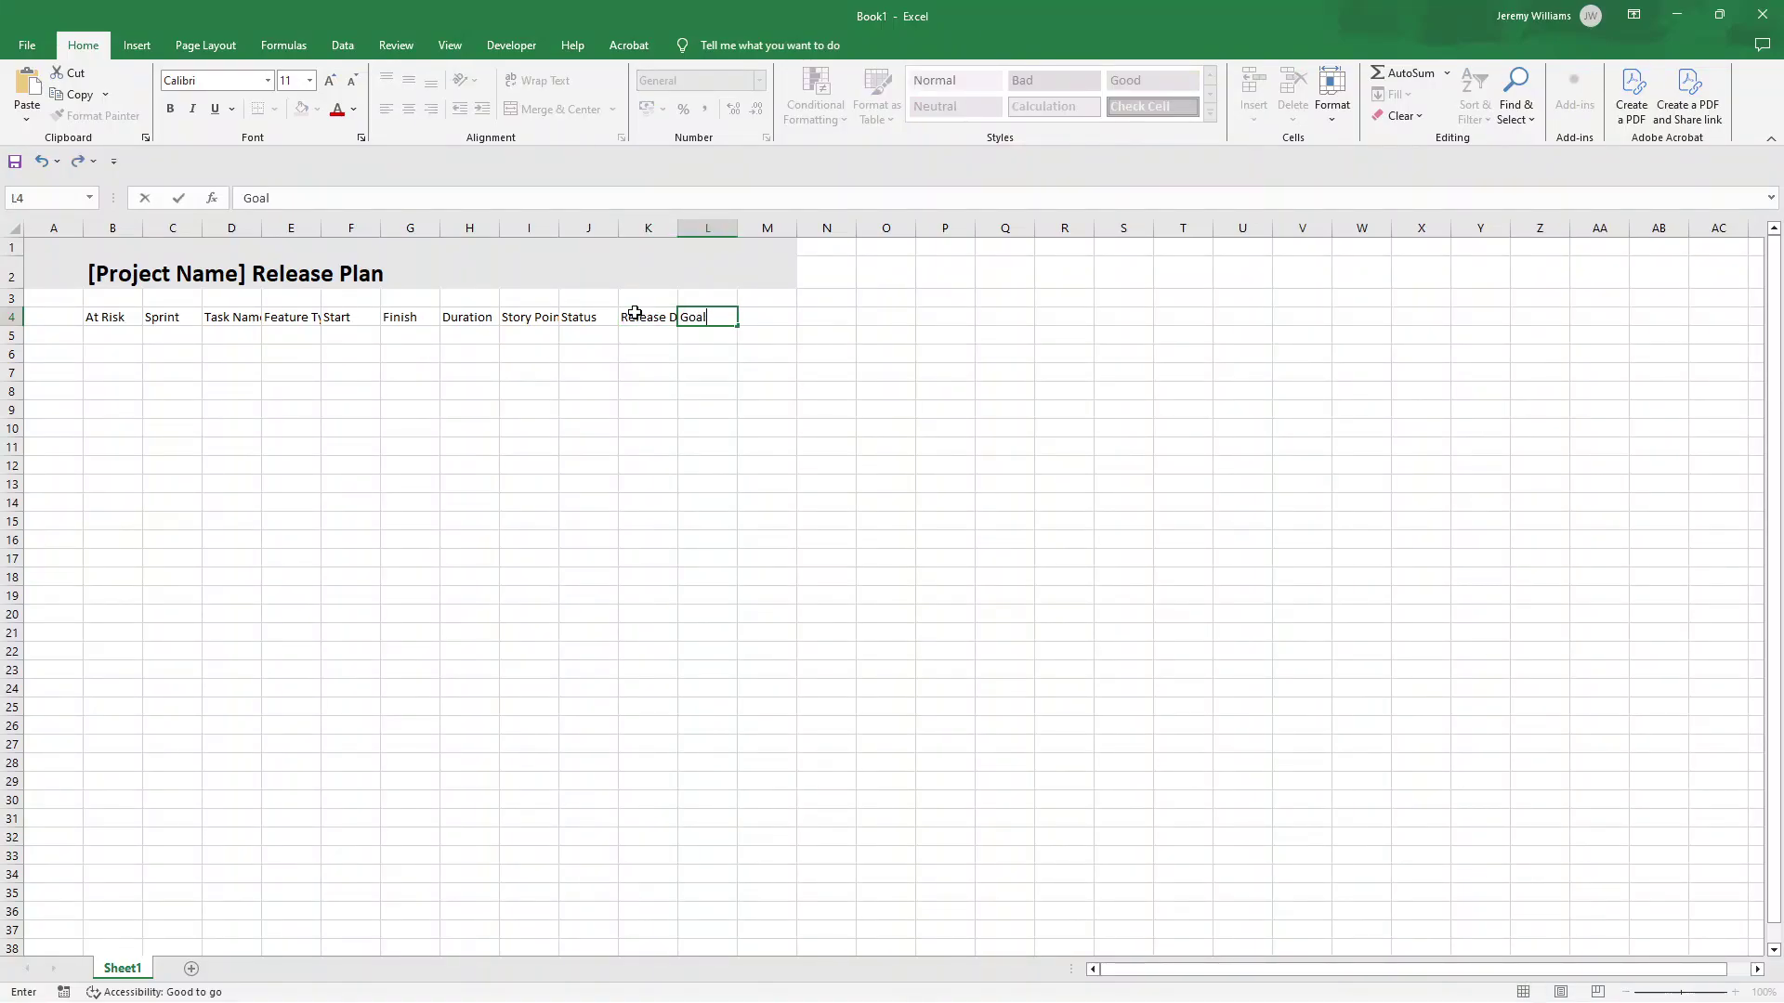
- Make the header row B4:L4 bold, 12 pt, with a grey fill
key(Return)
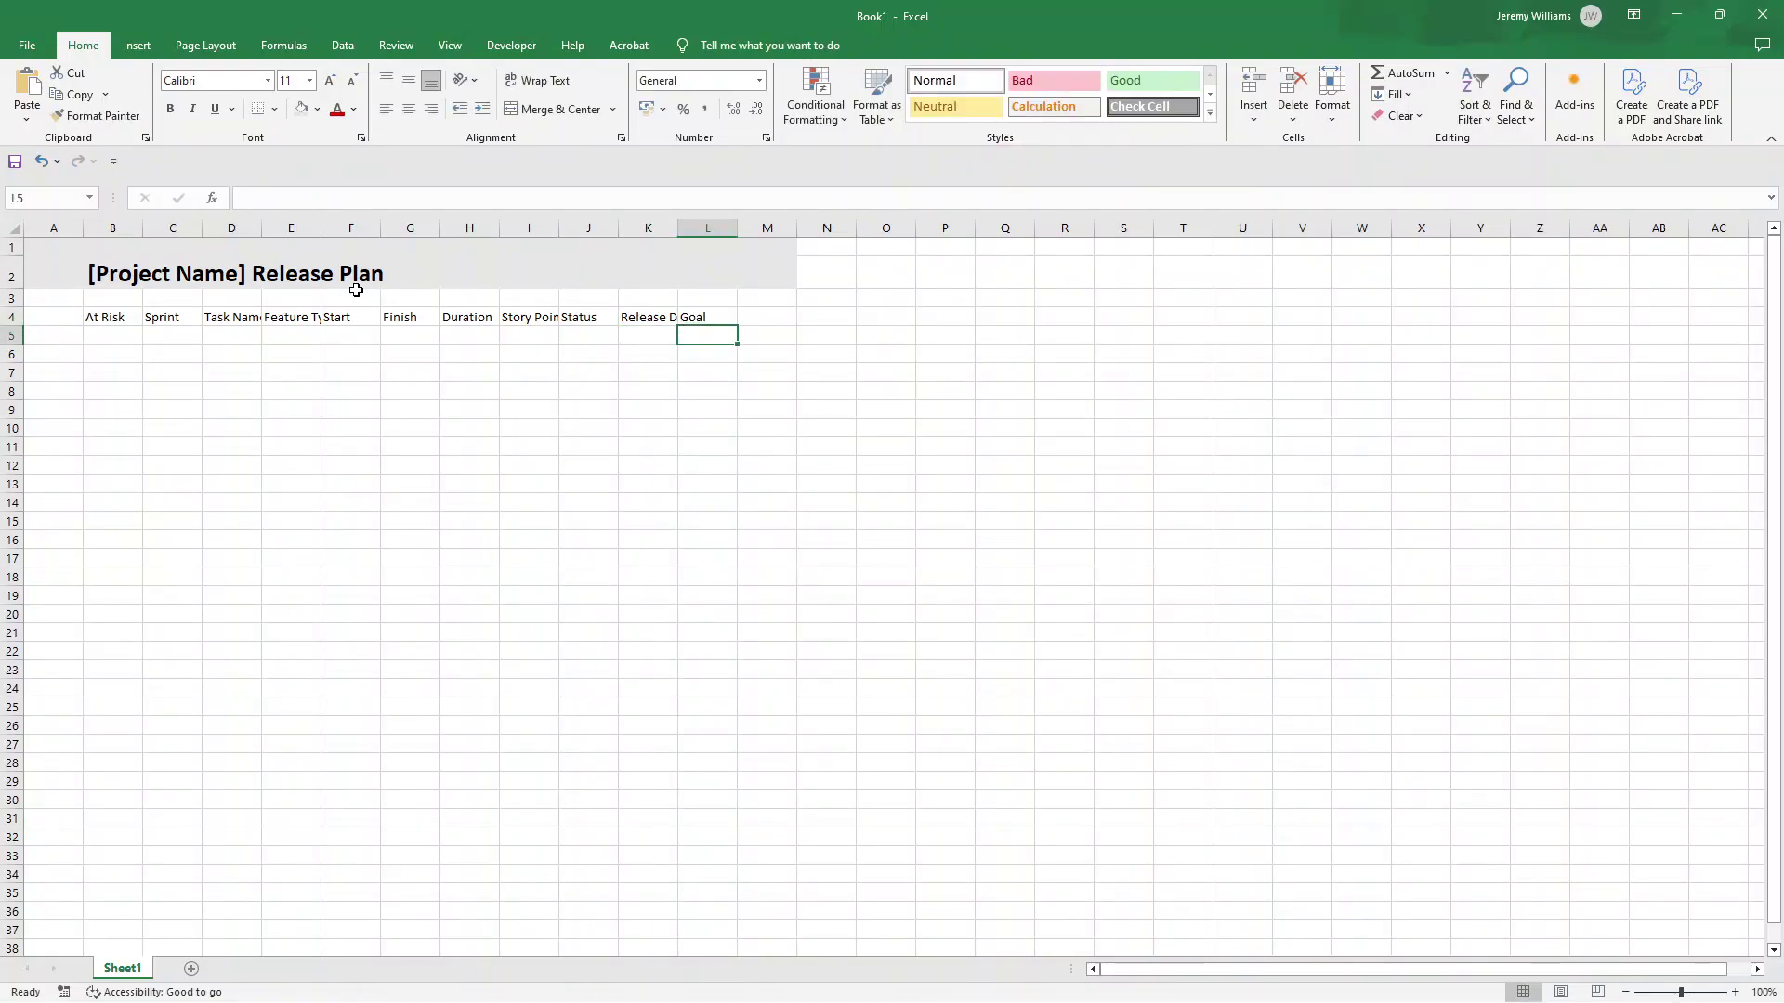
drag(130, 314, 706, 318)
click(170, 109)
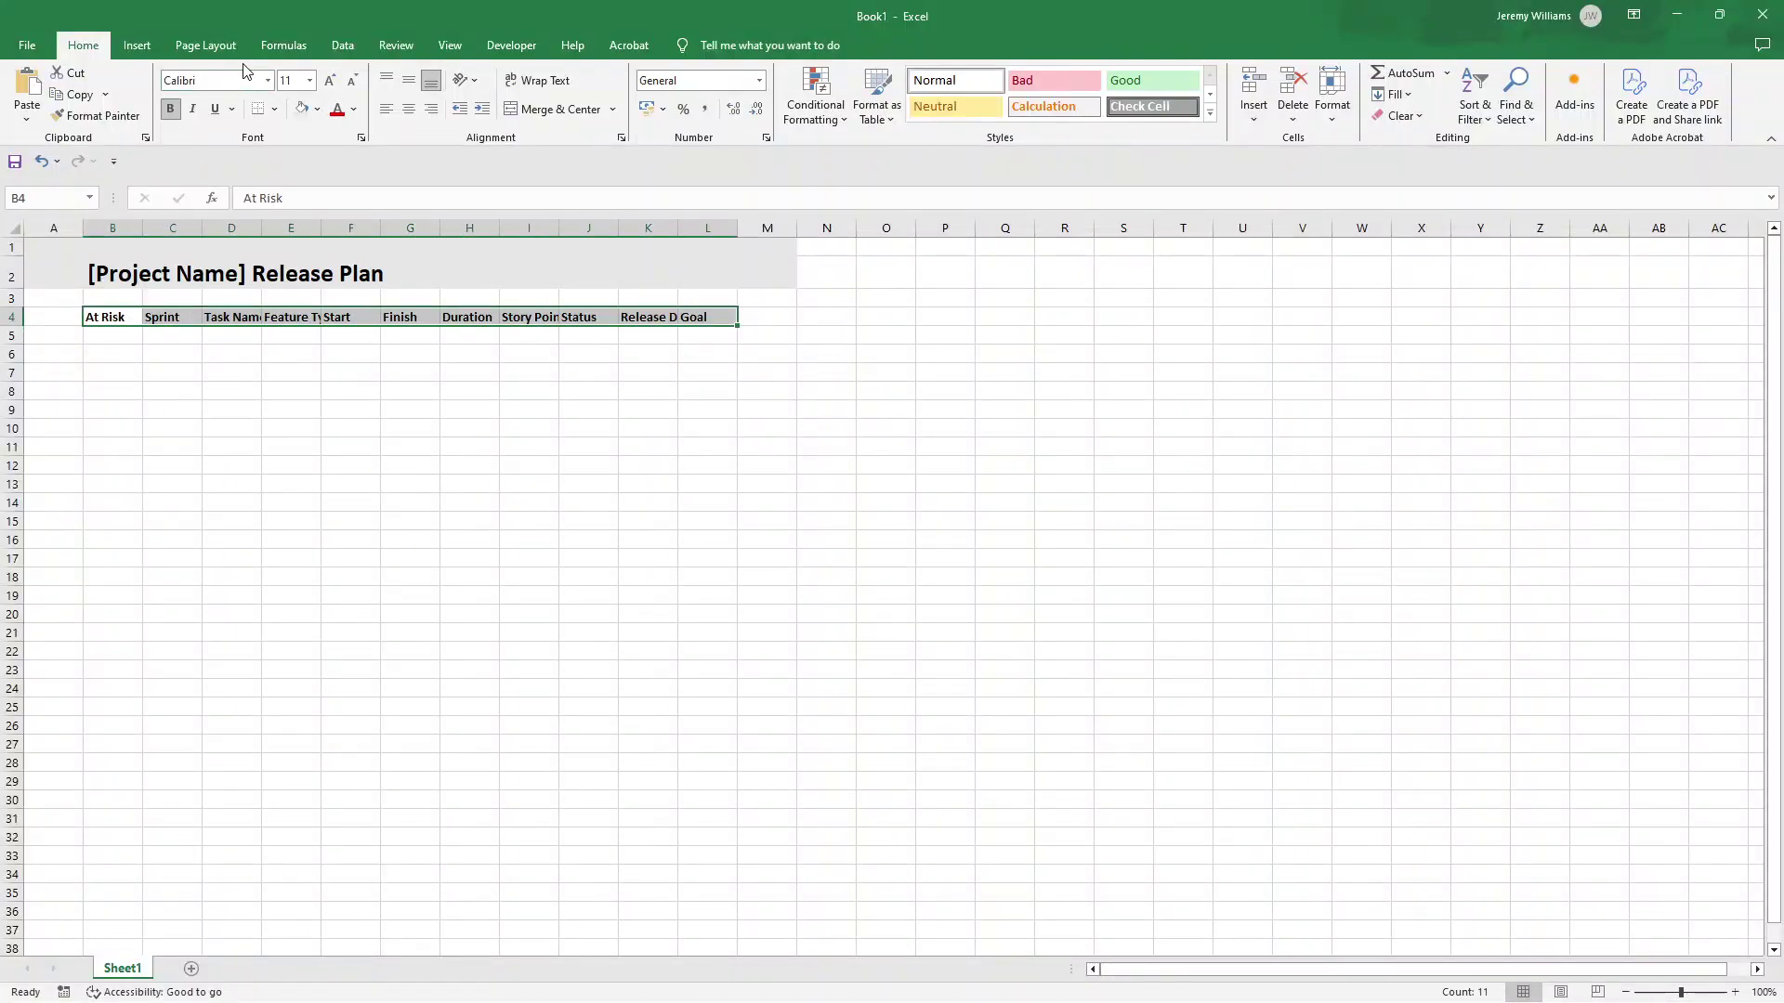
click(330, 80)
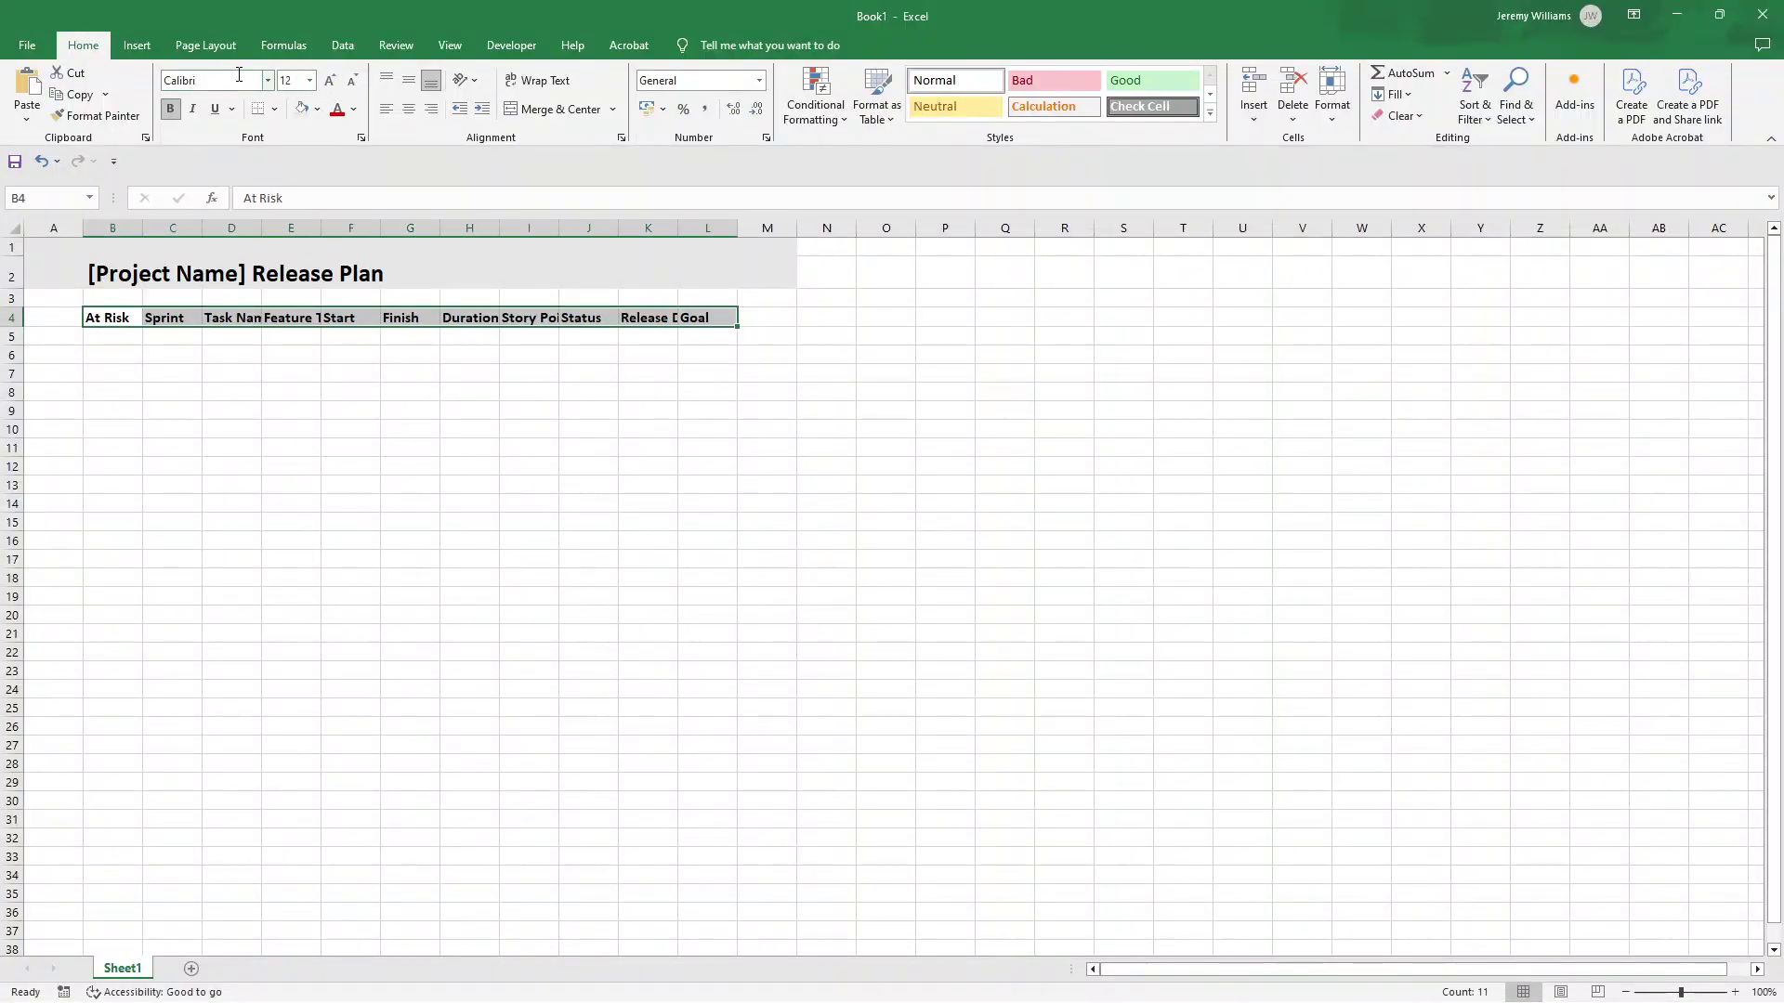
click(304, 110)
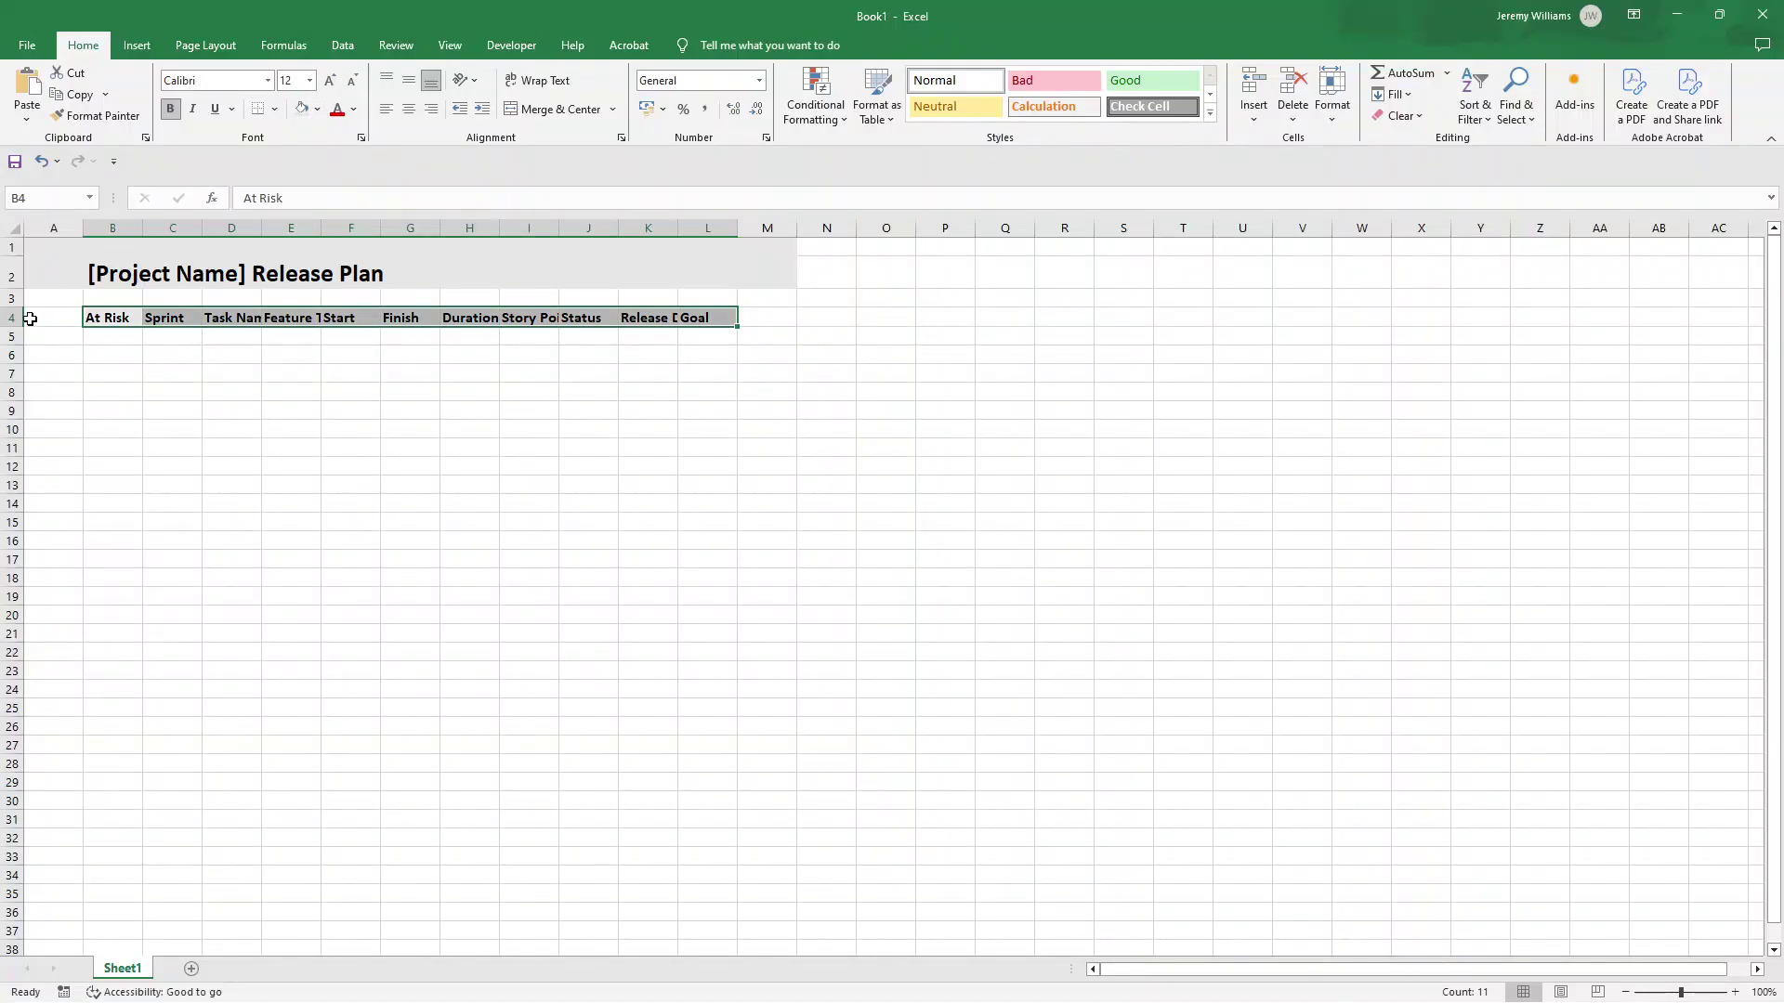
- Raise row 4 to about 24 pt, middle-align the headers, and indent them slightly
drag(17, 325, 17, 346)
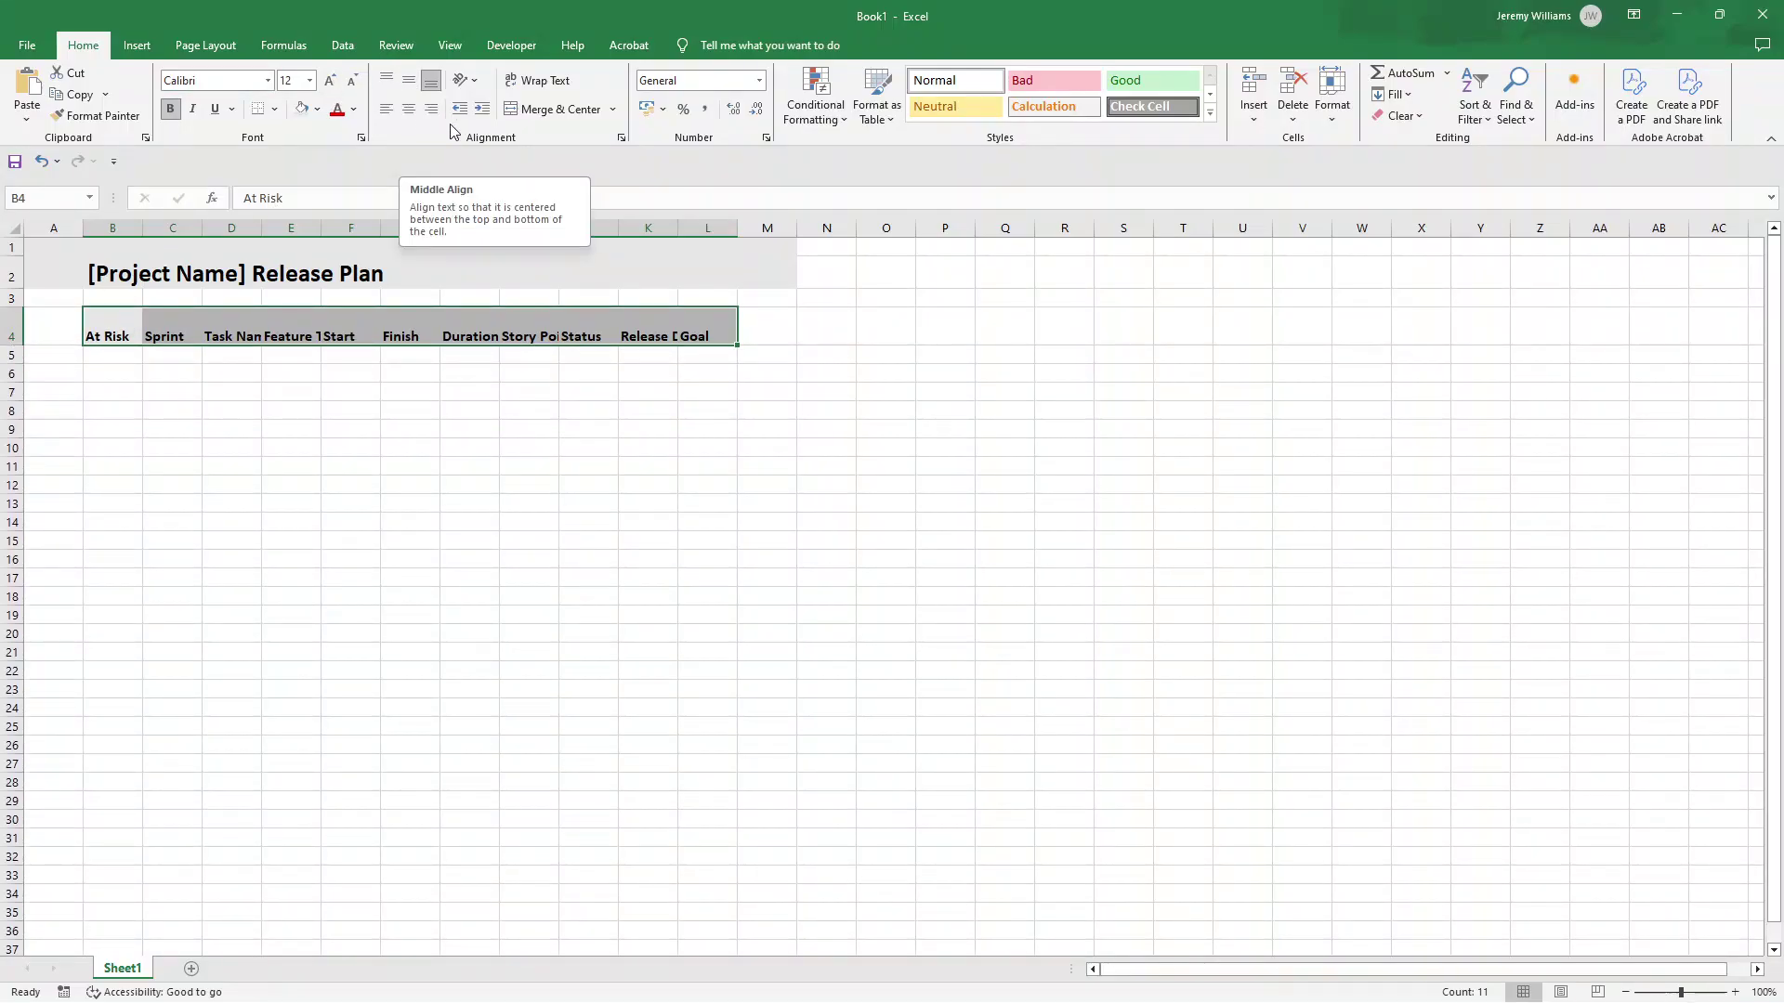
click(415, 88)
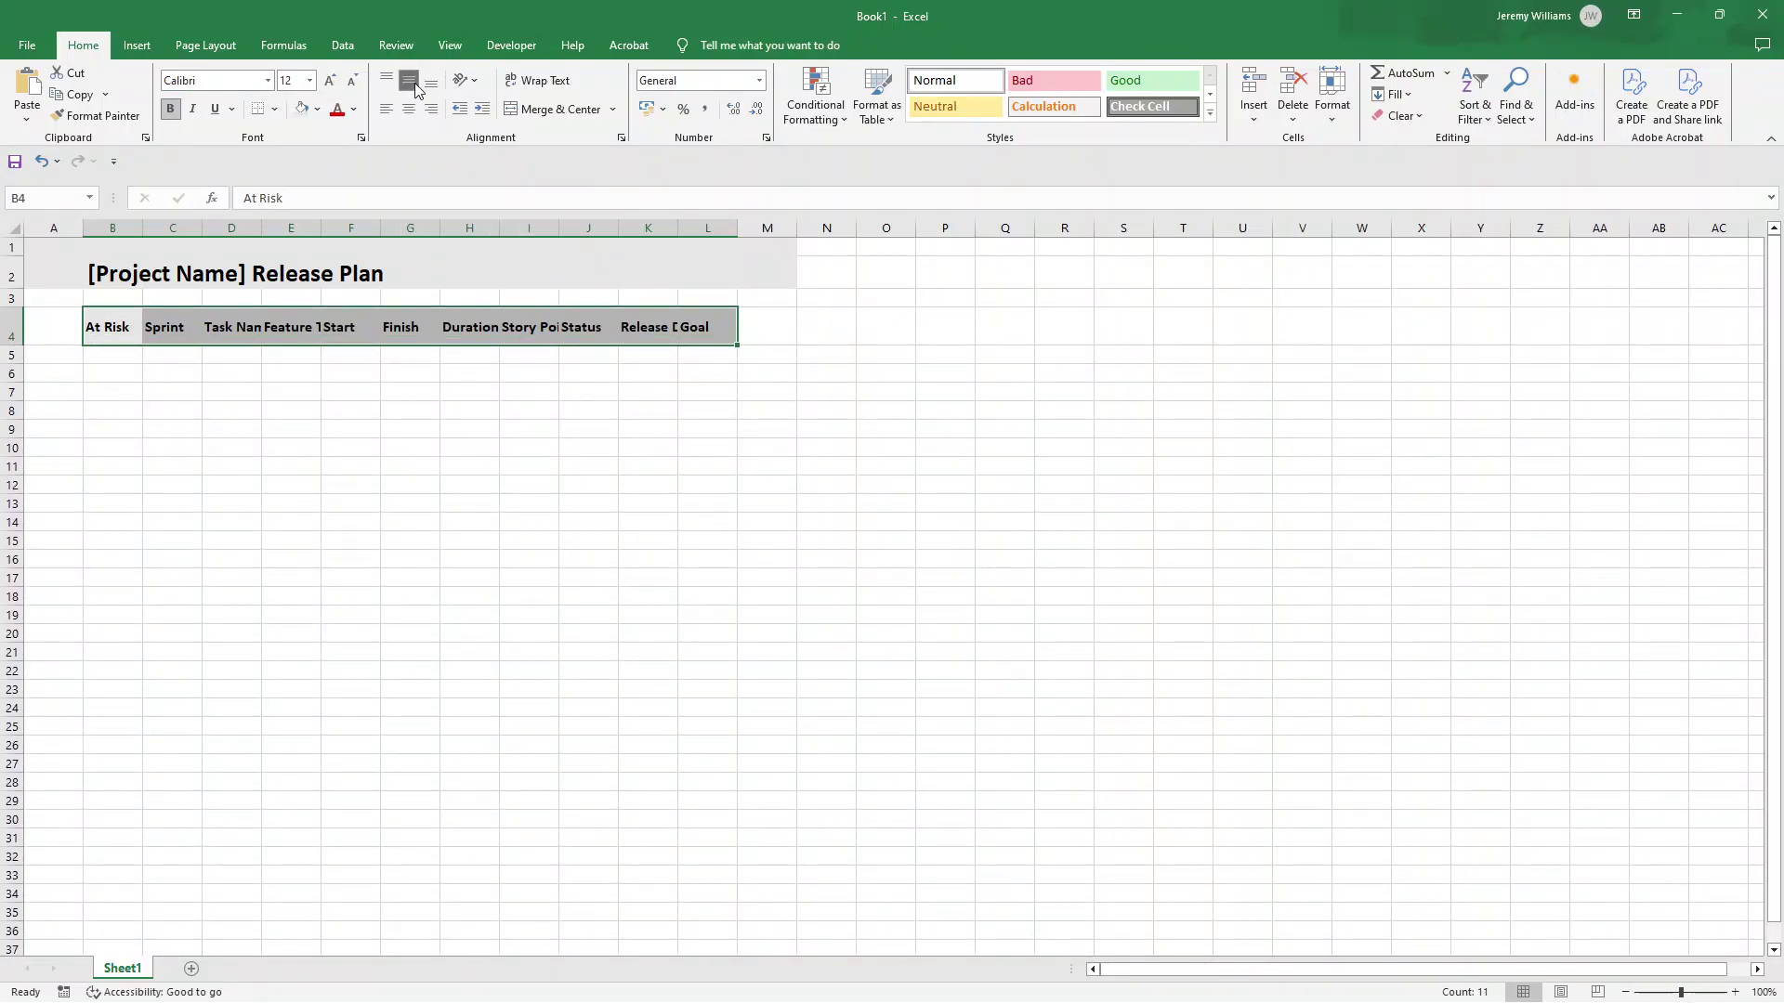
click(388, 111)
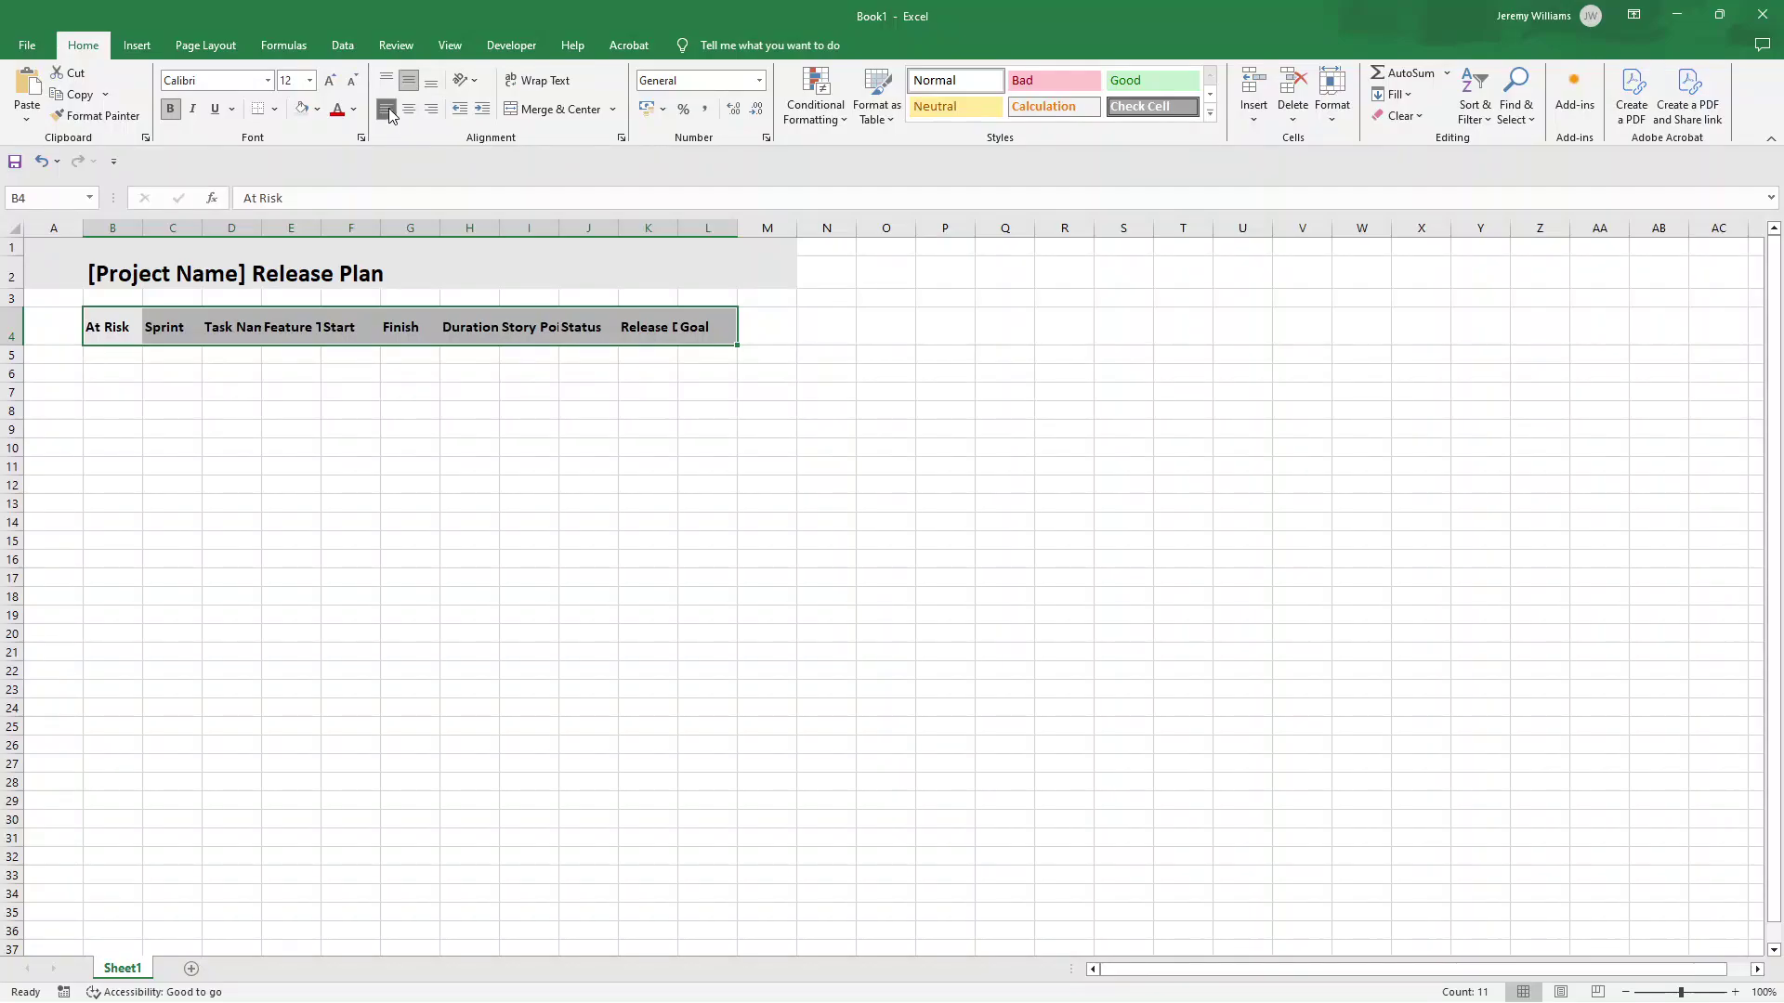
click(489, 112)
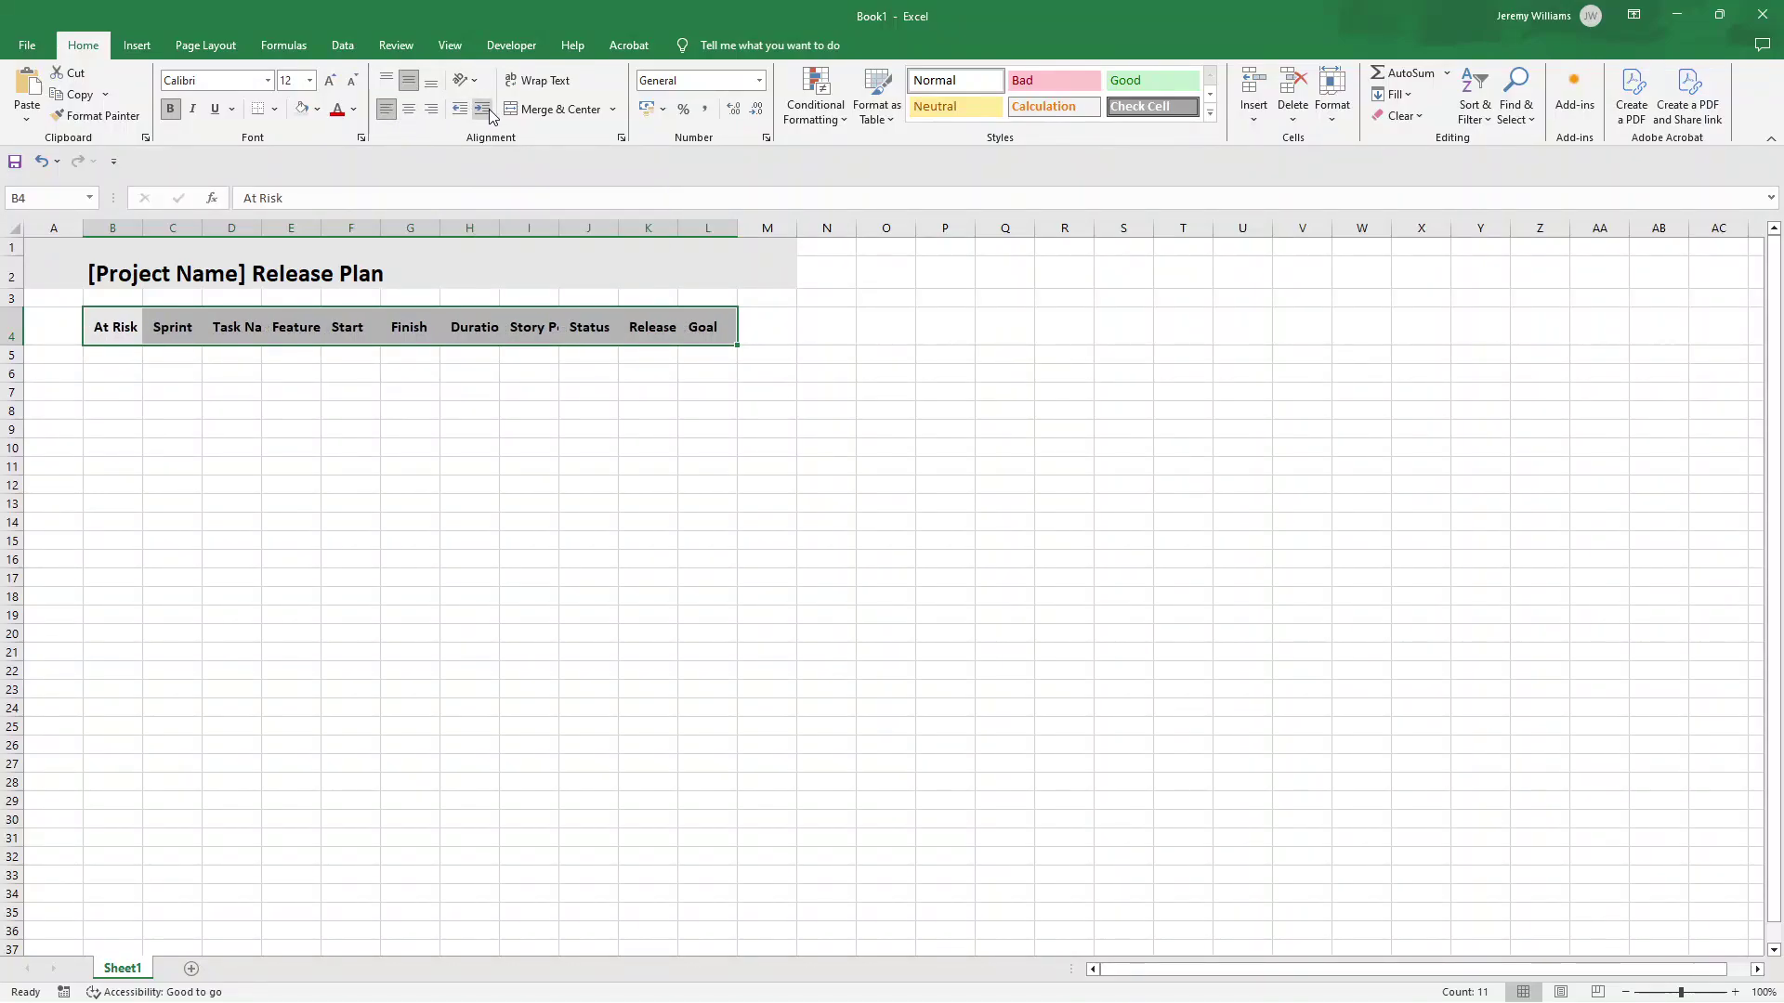
click(105, 227)
- Widen columns B through L equally, then widen Goal column L much further
shift+click(729, 225)
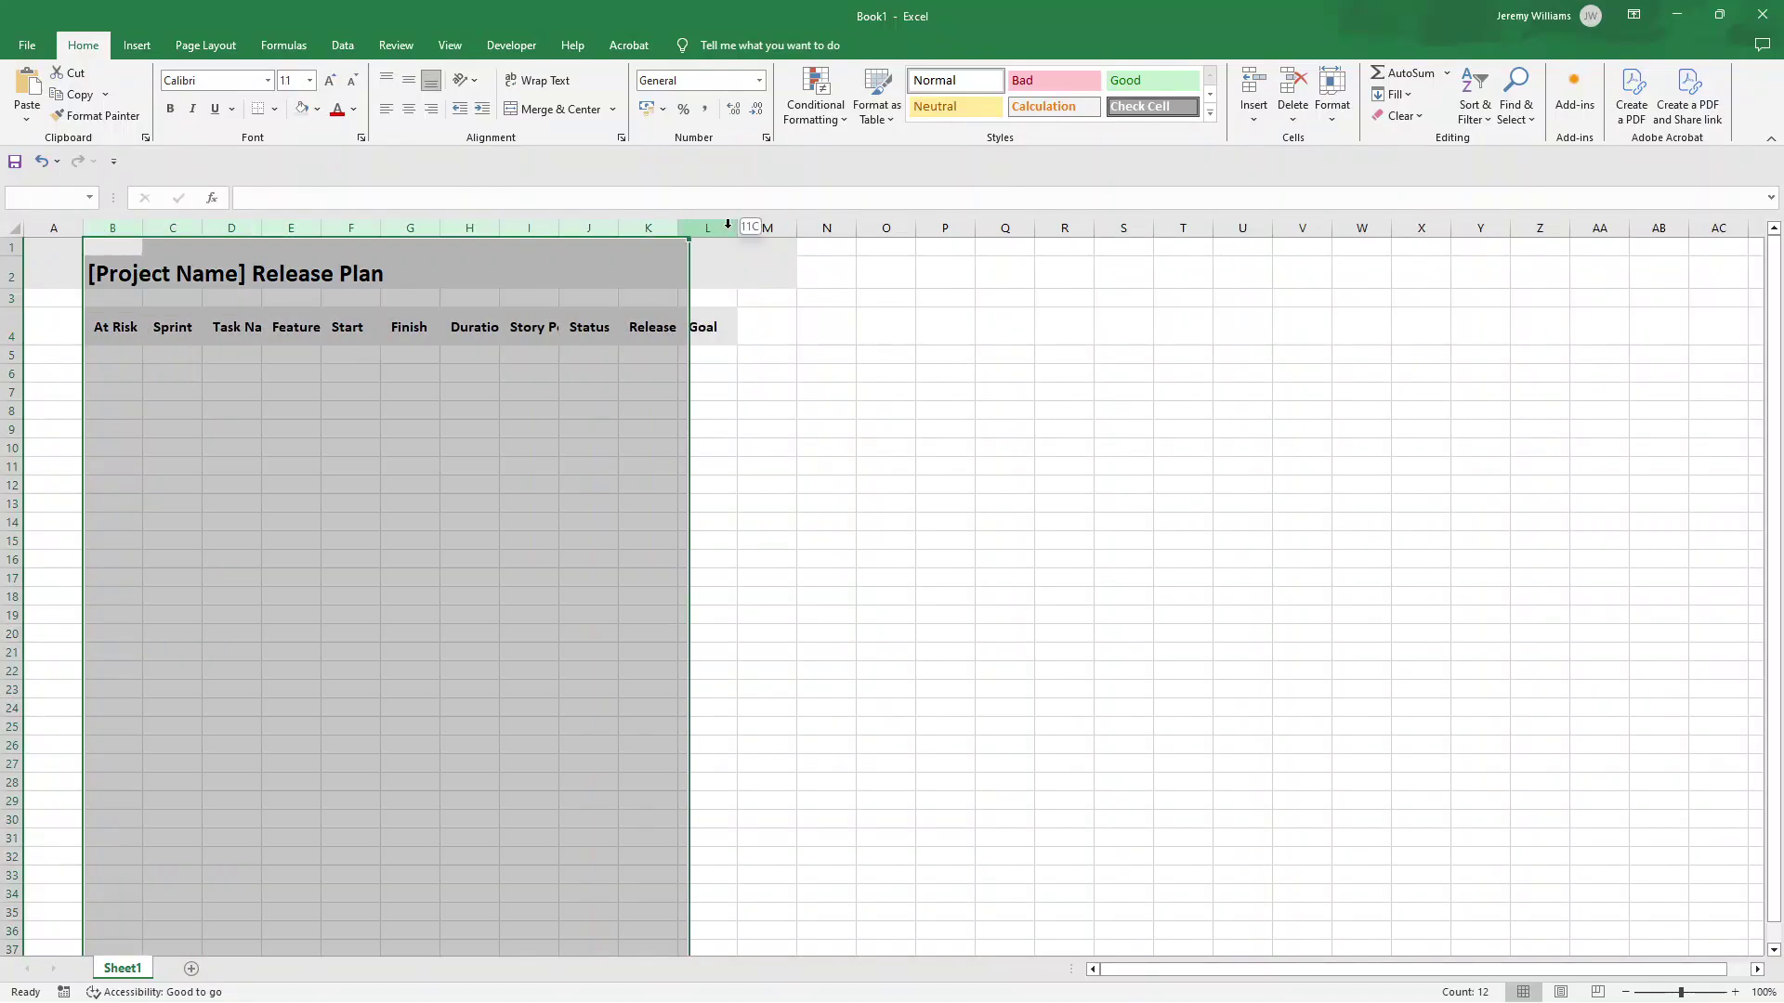
click(112, 228)
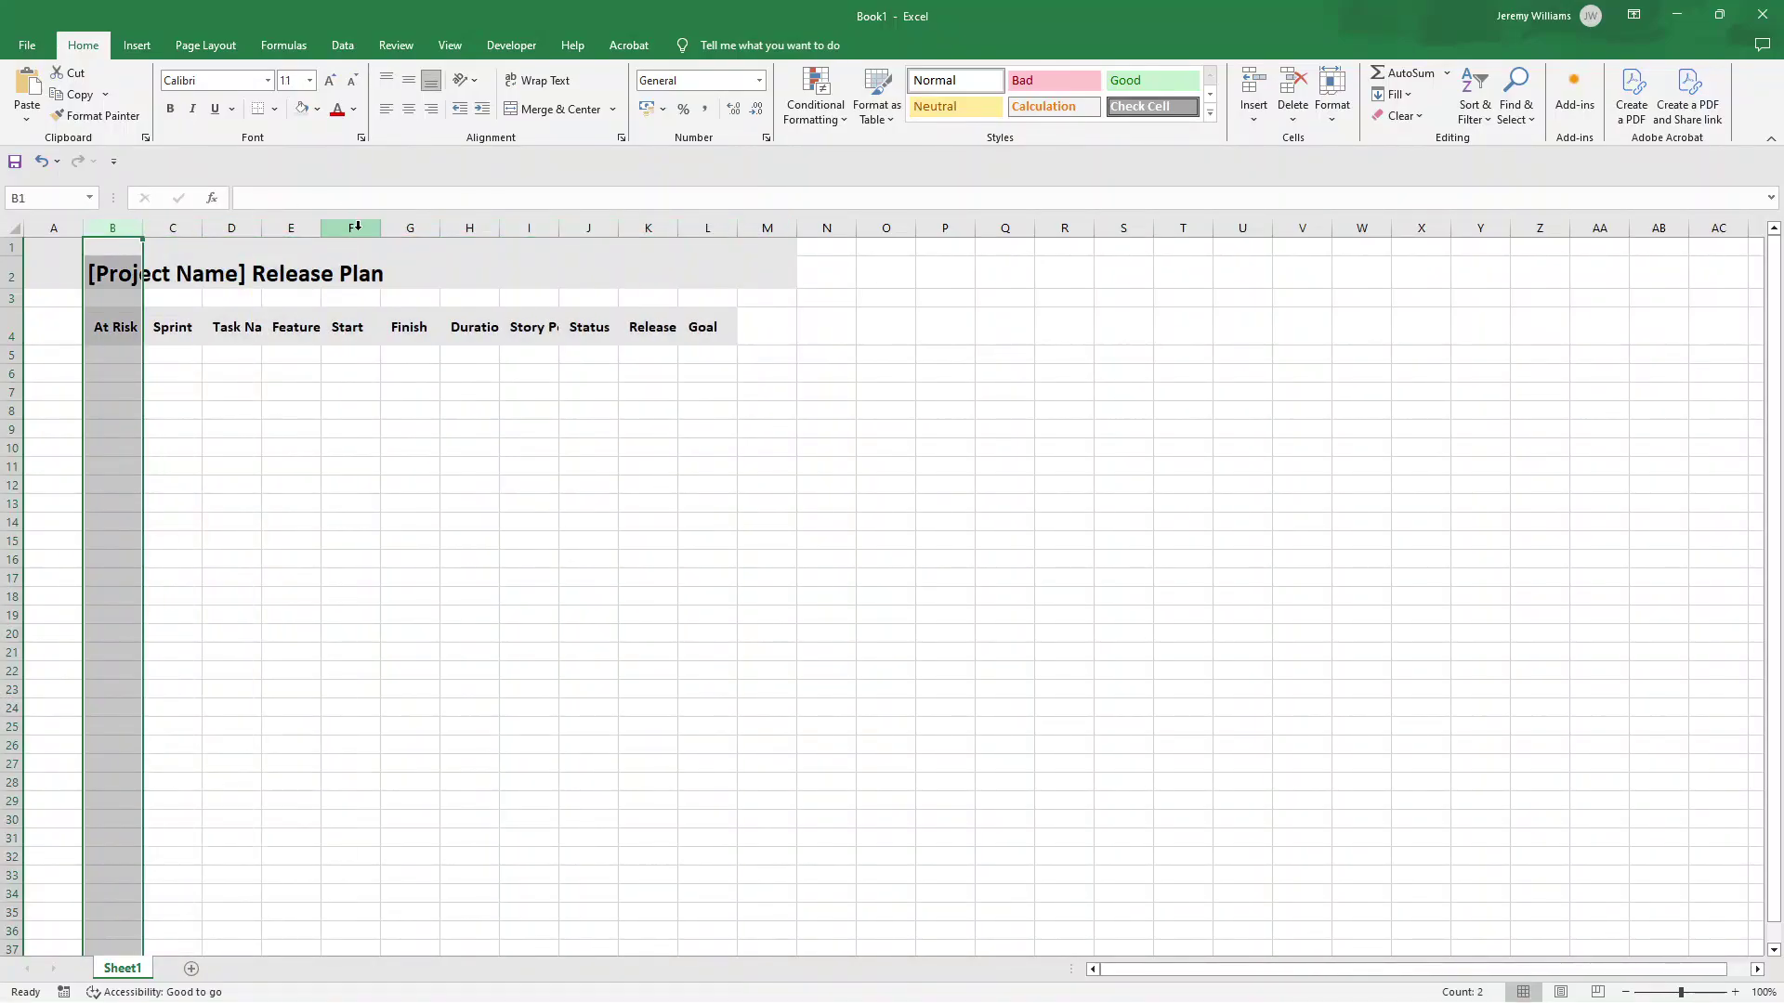
shift+click(711, 227)
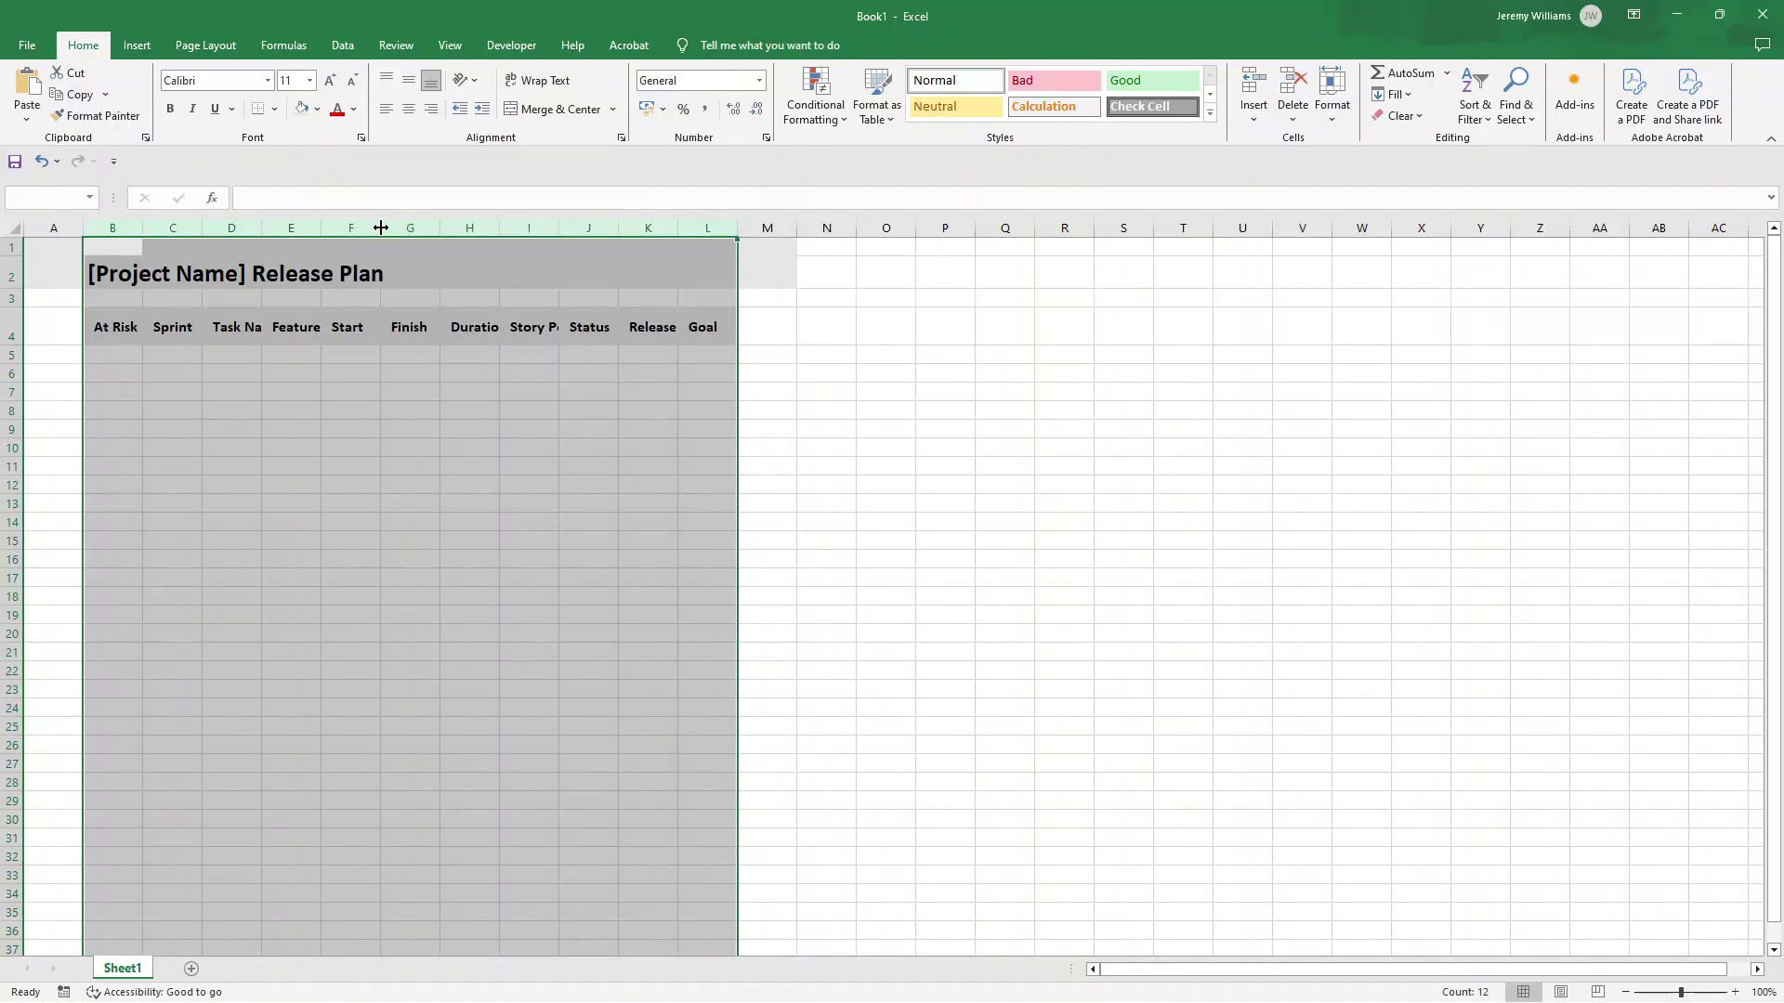
drag(382, 227, 431, 227)
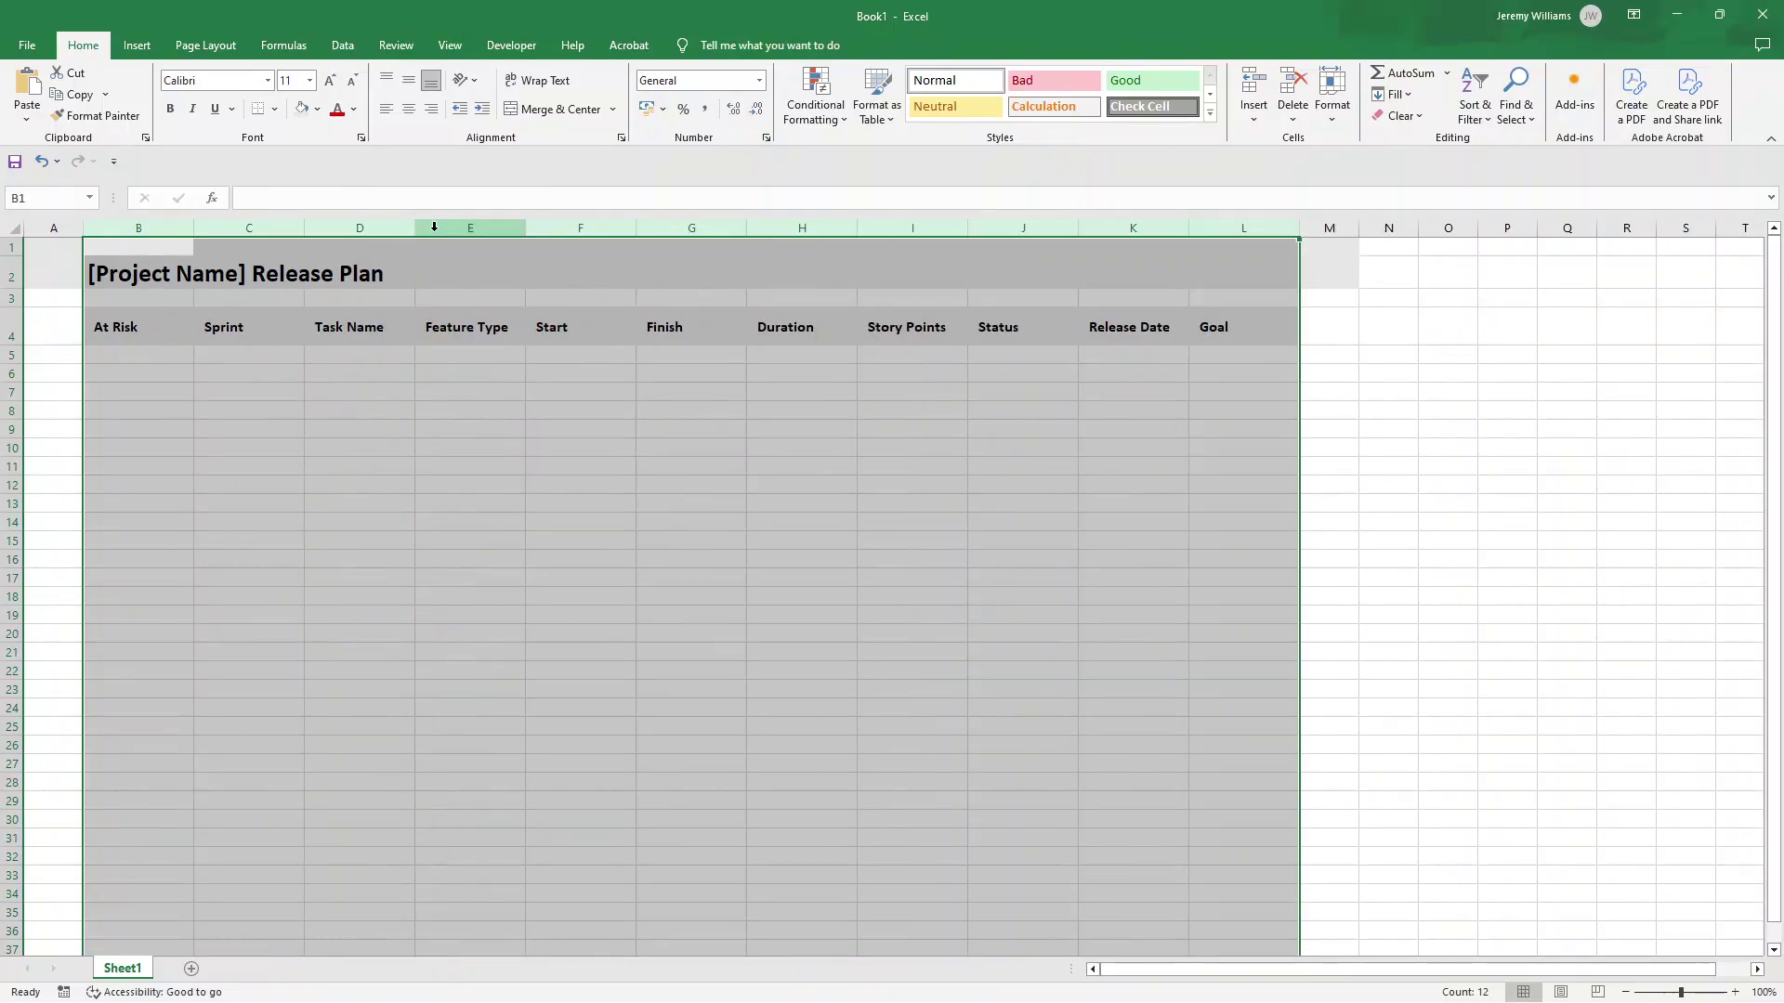
click(482, 371)
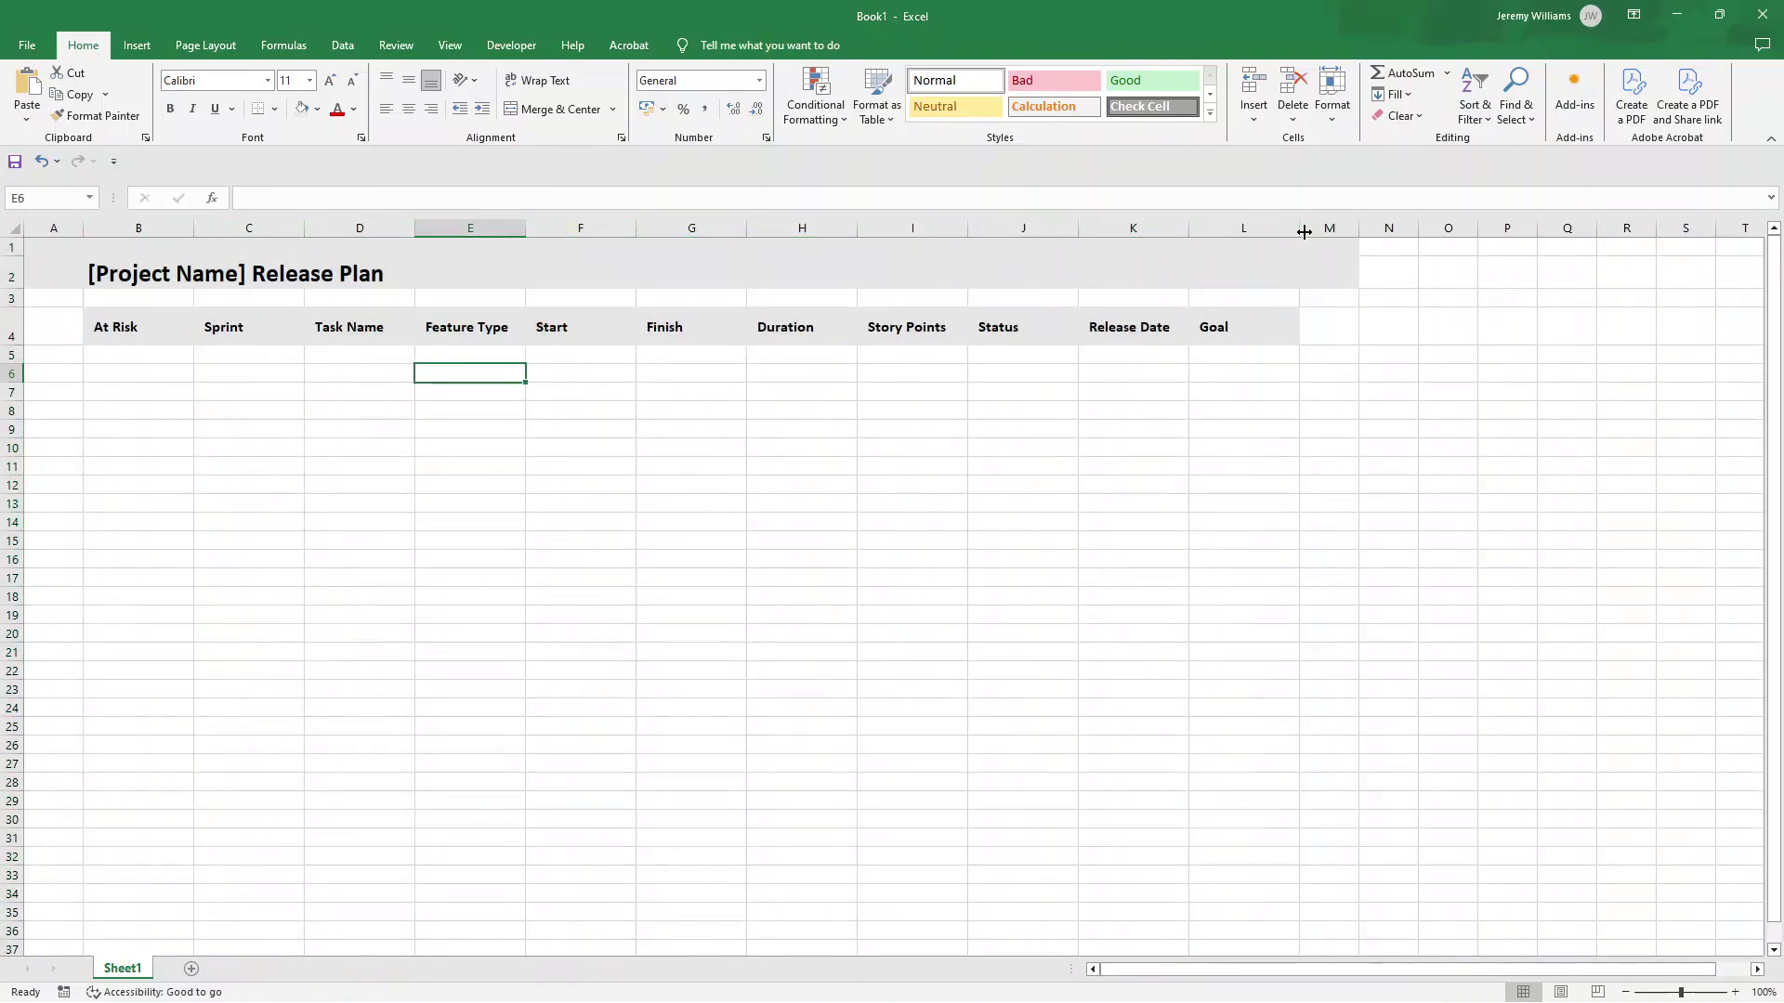
drag(1304, 232, 1487, 229)
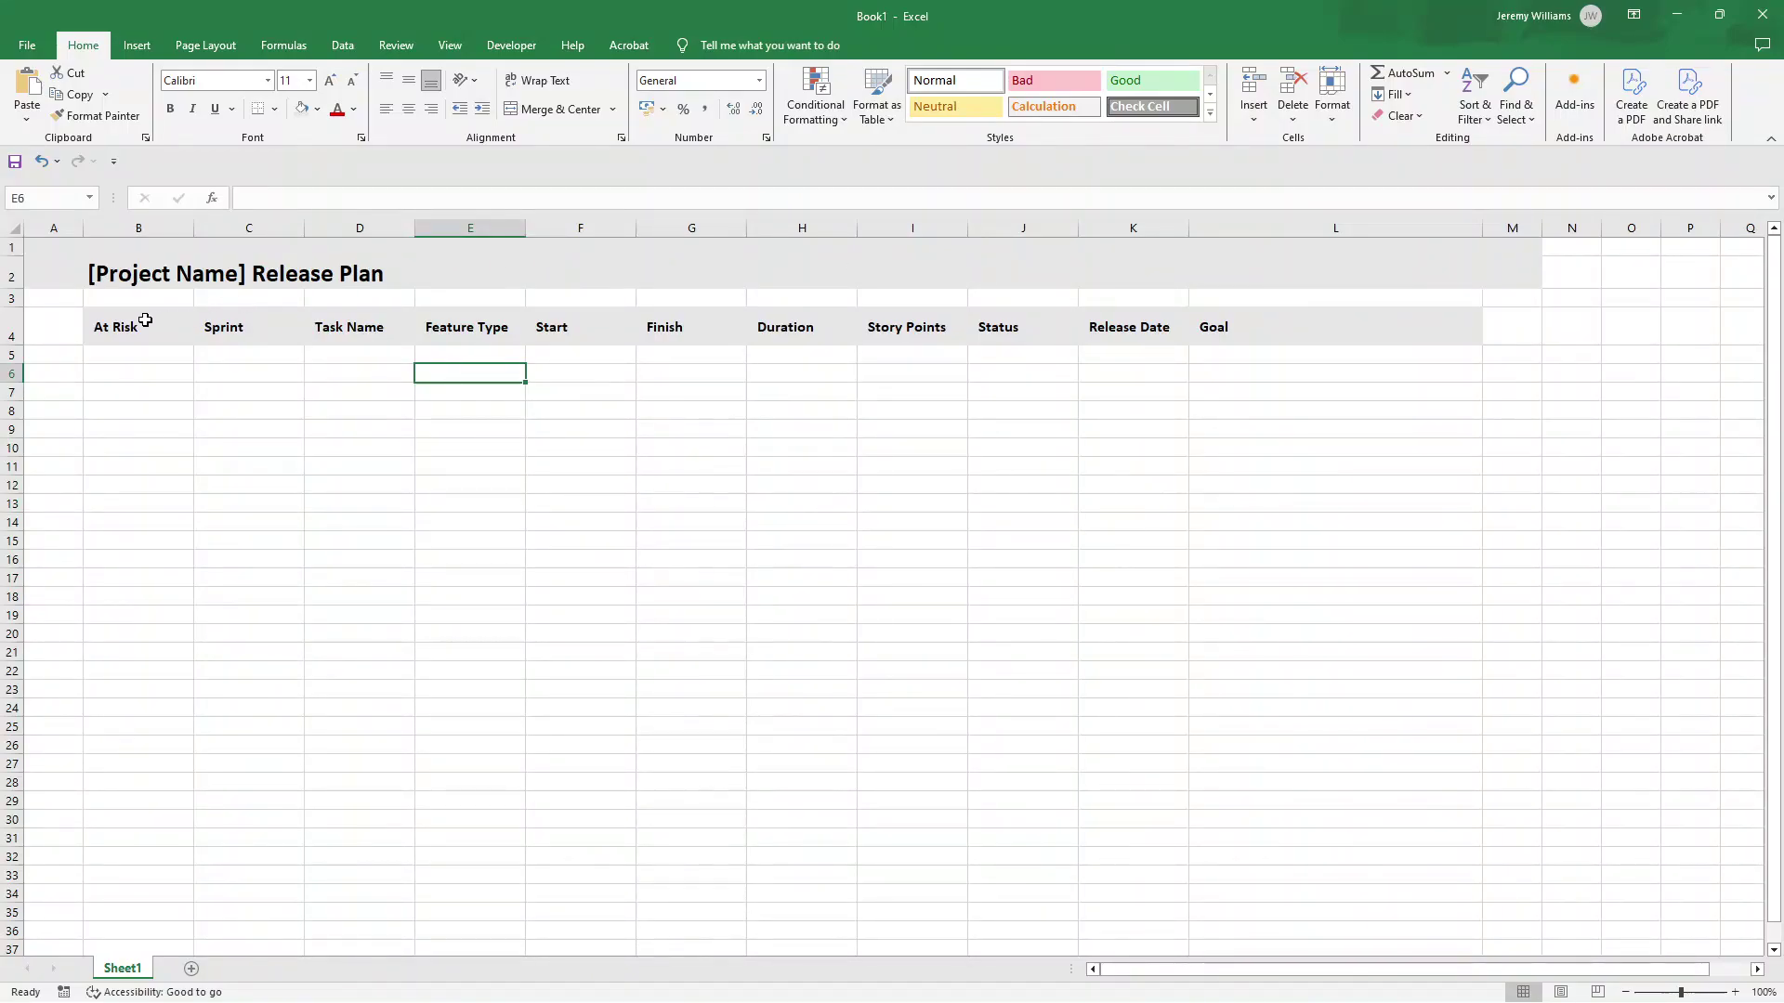
- Apply All Borders to the table range B4:L20
click(146, 320)
drag(146, 320, 1479, 602)
click(148, 331)
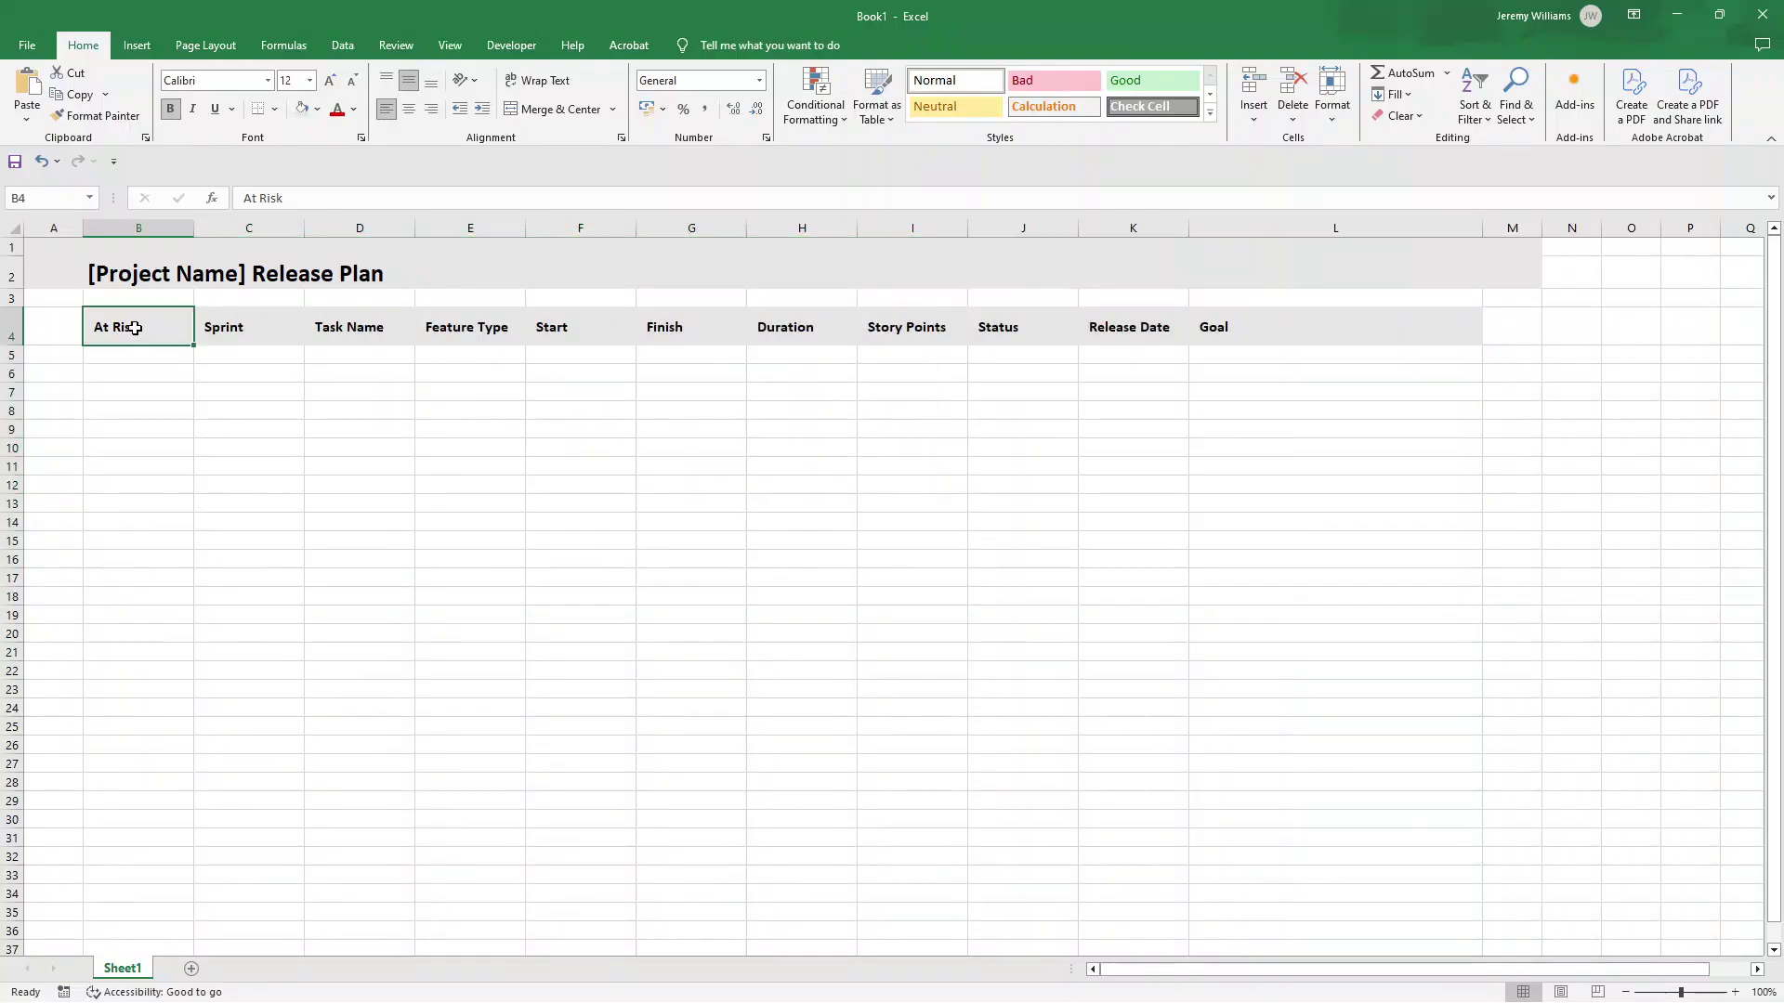
drag(135, 328, 1239, 638)
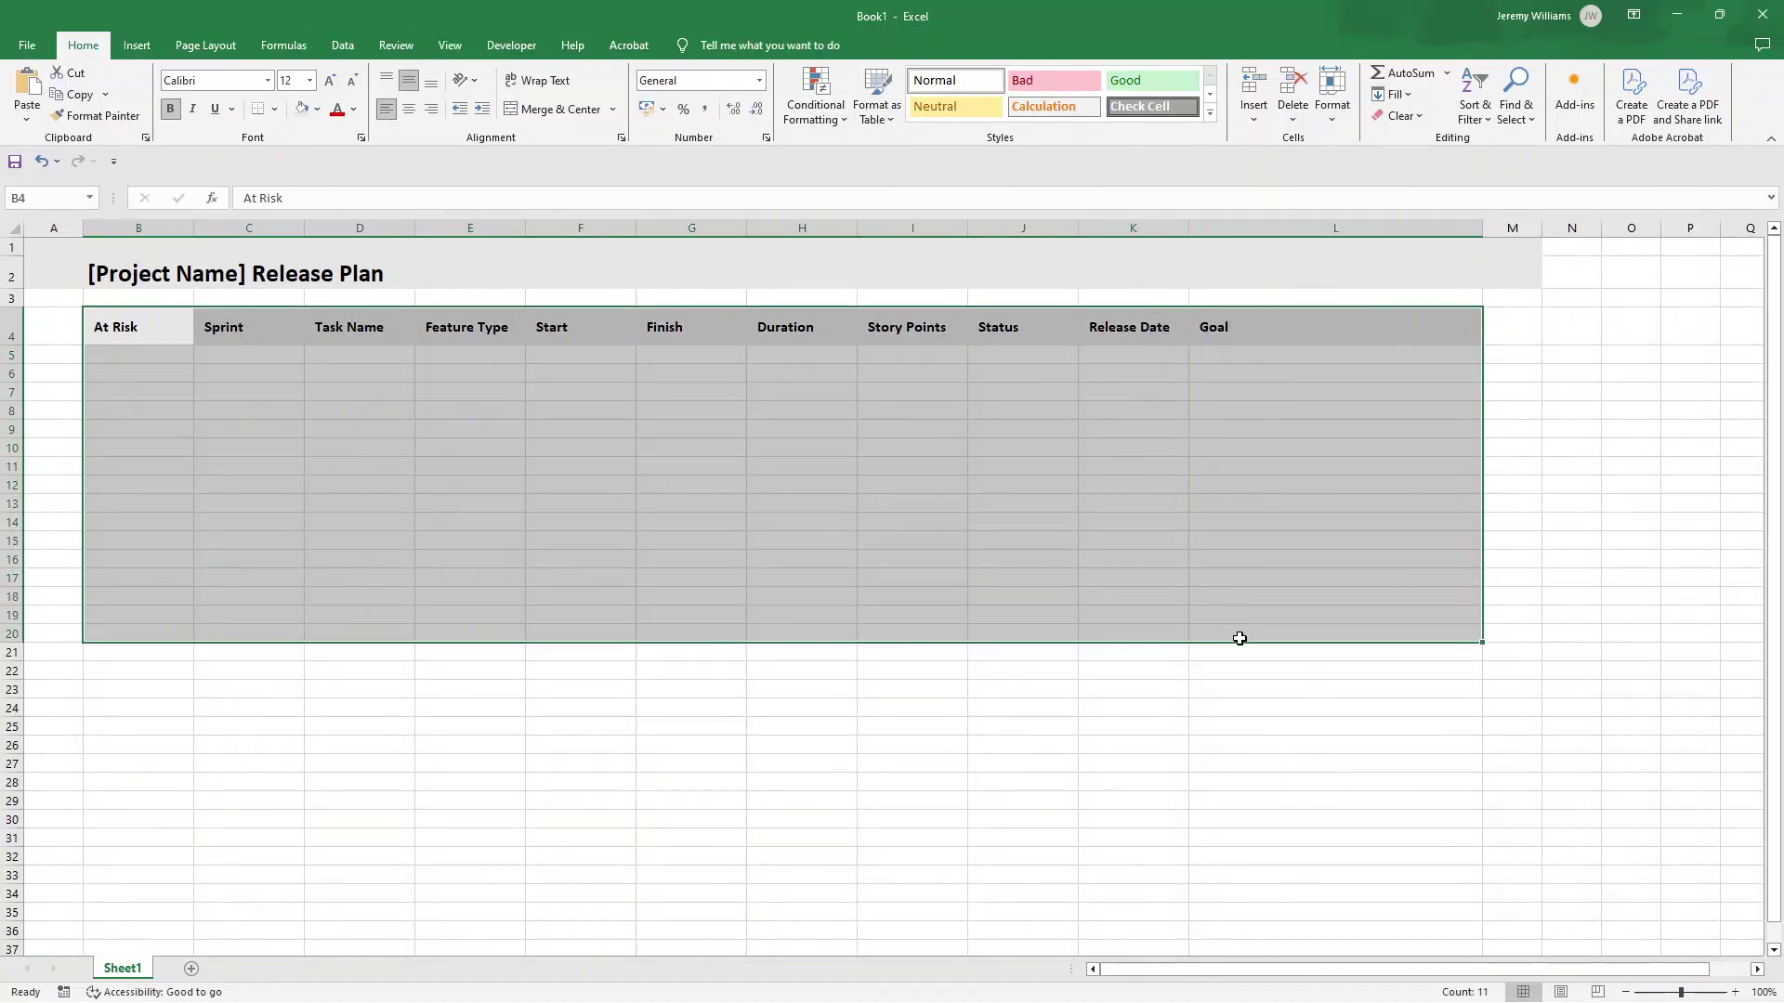
click(276, 110)
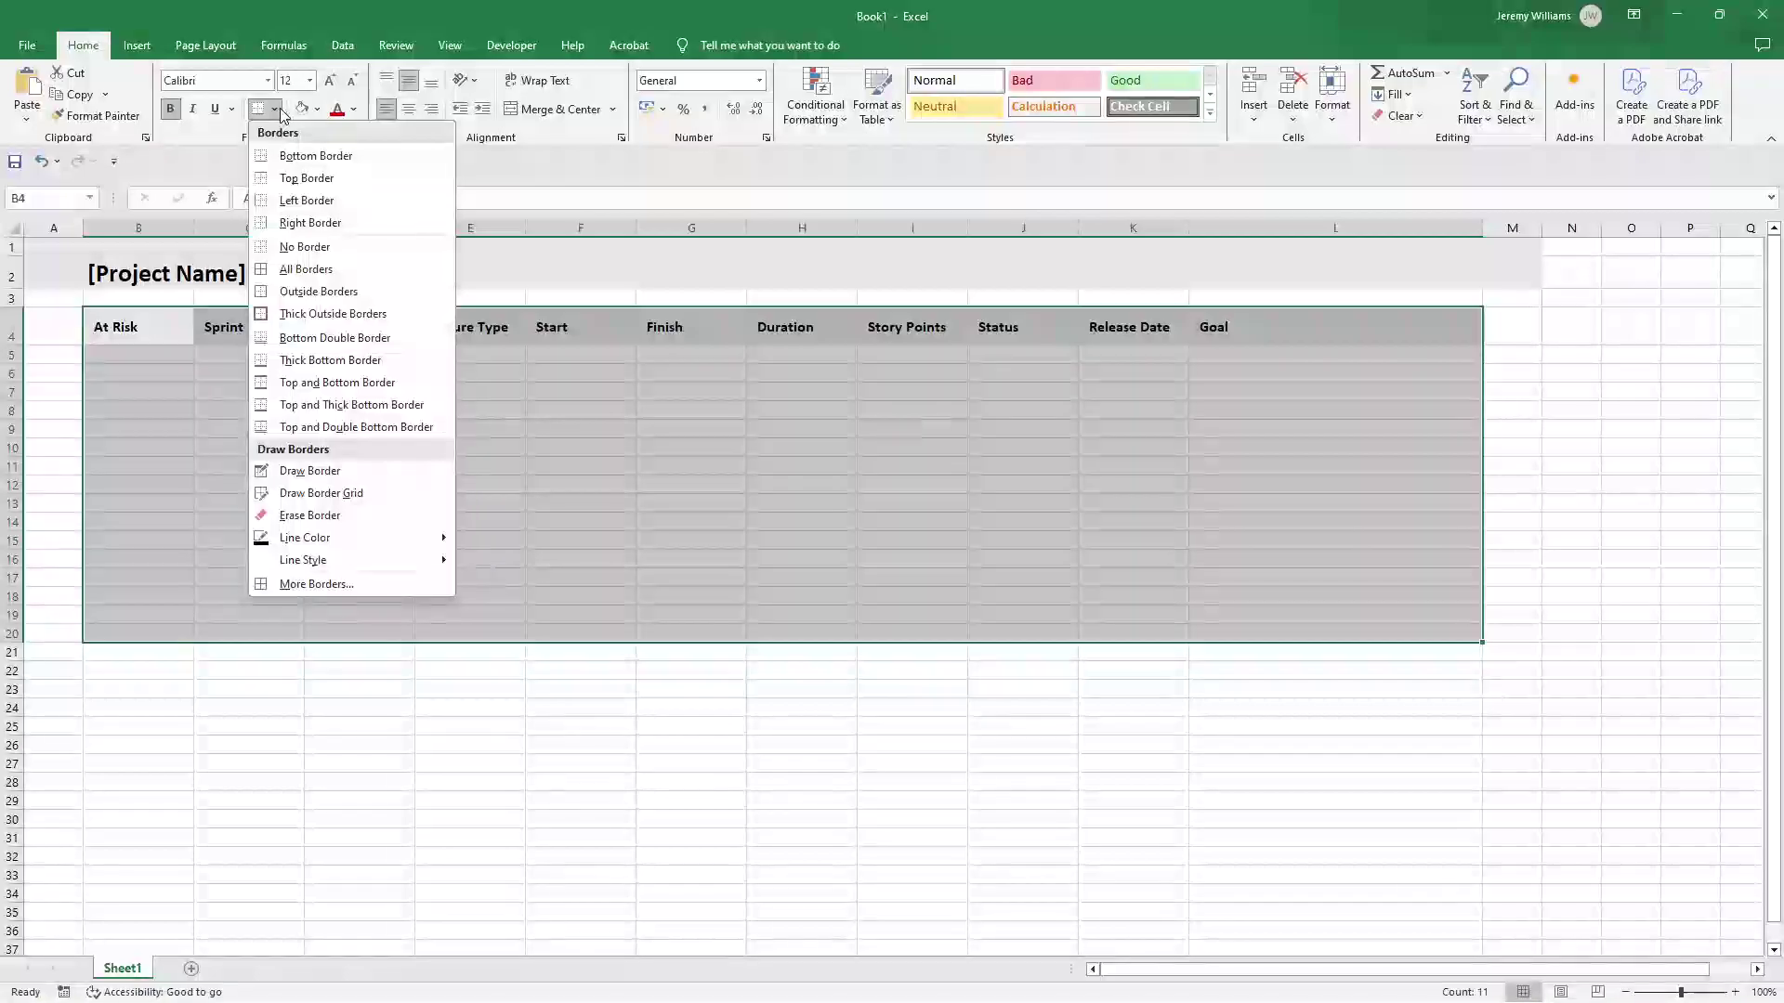
click(306, 269)
click(390, 415)
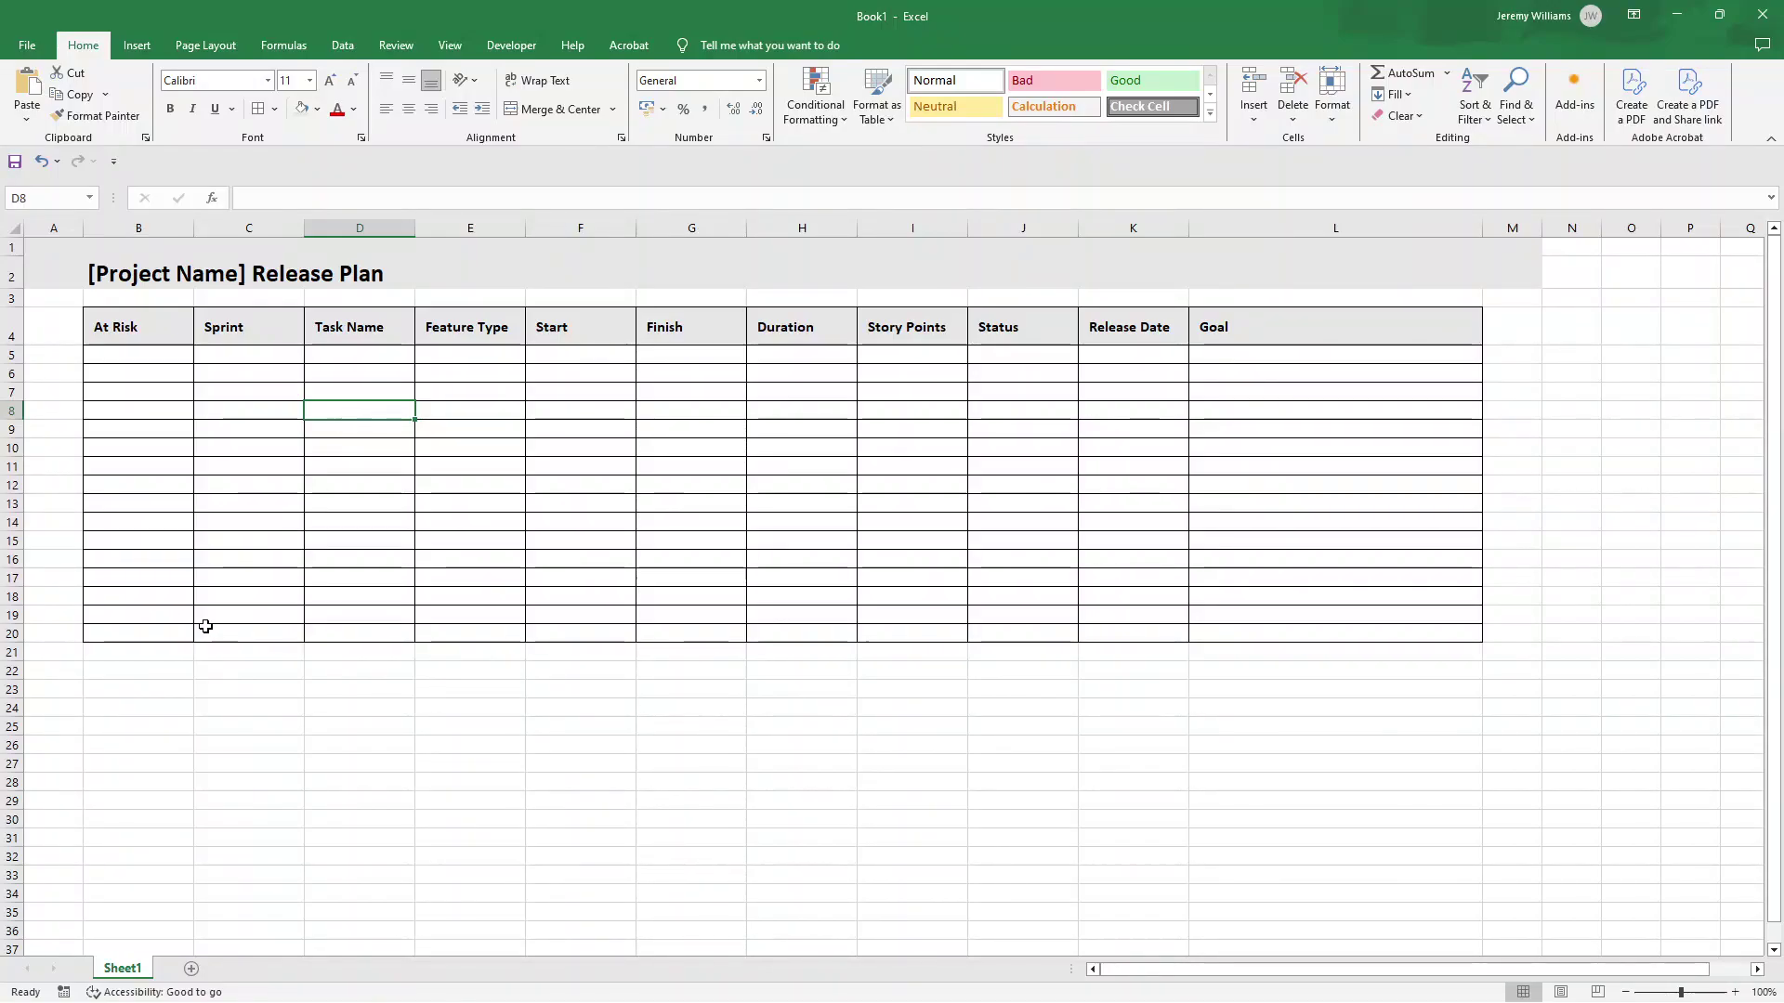
- Rename Sheet1 to 'Release Plan' and add a new sheet named 'Key'
double_click(121, 969)
text(Release Plan)
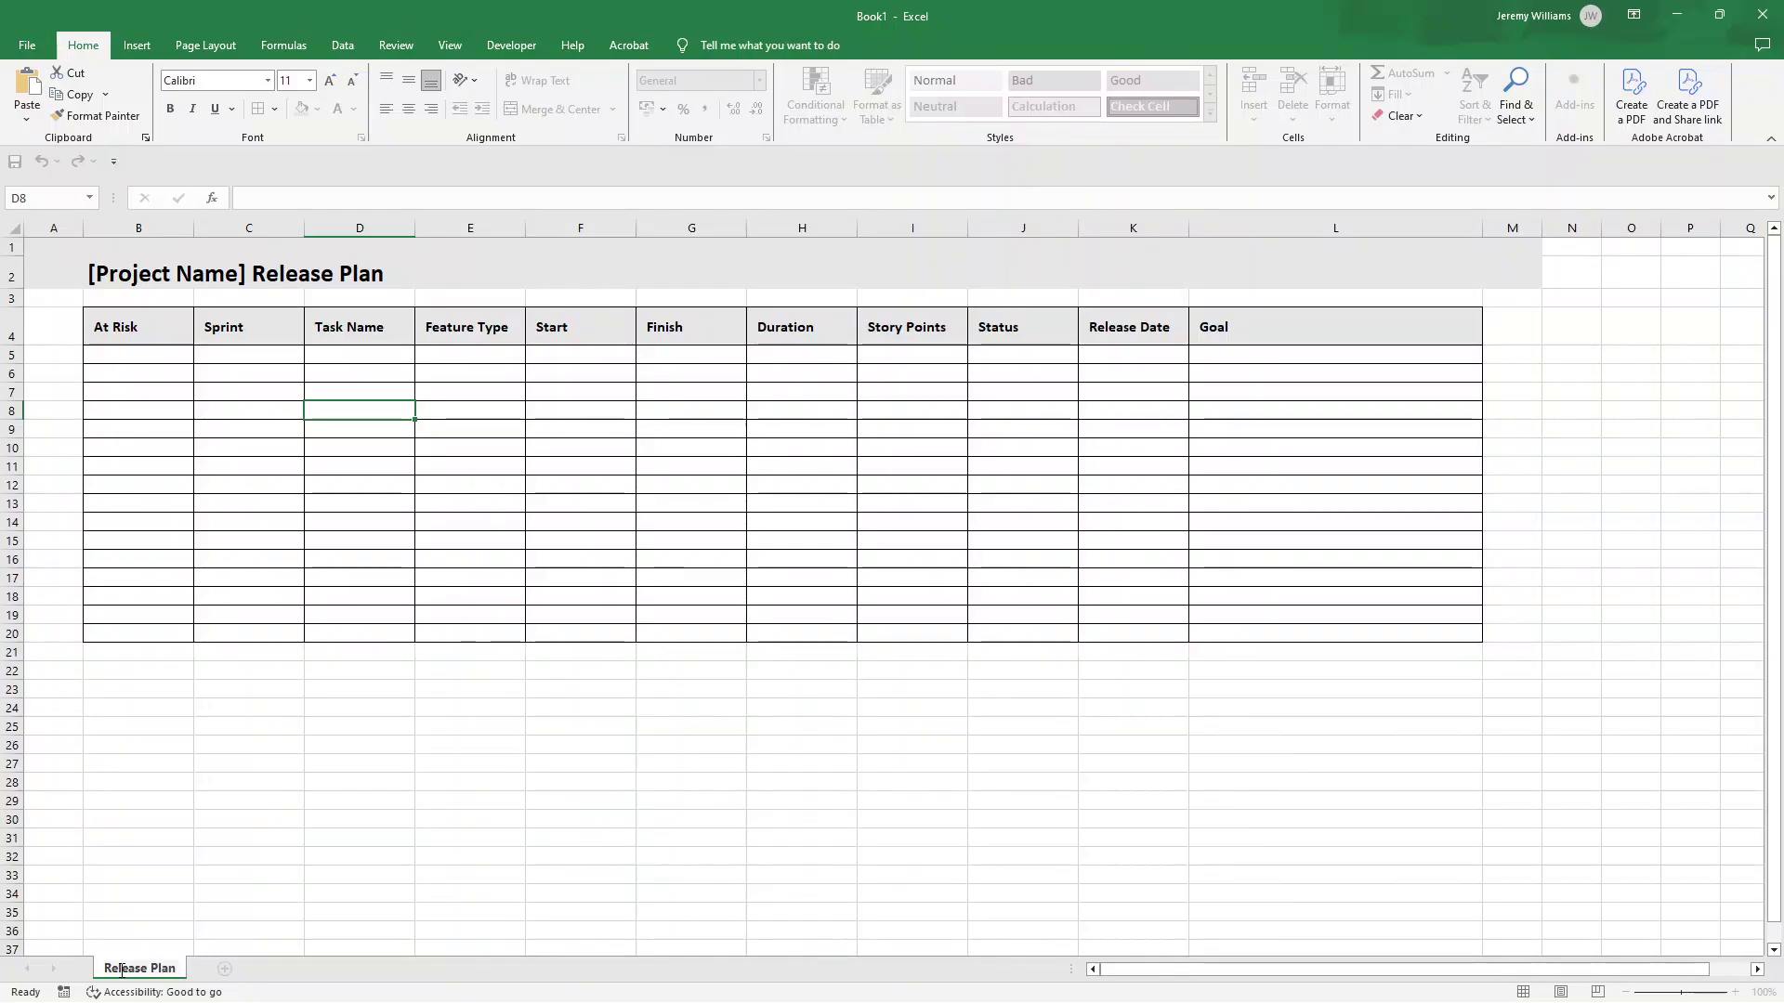
click(137, 929)
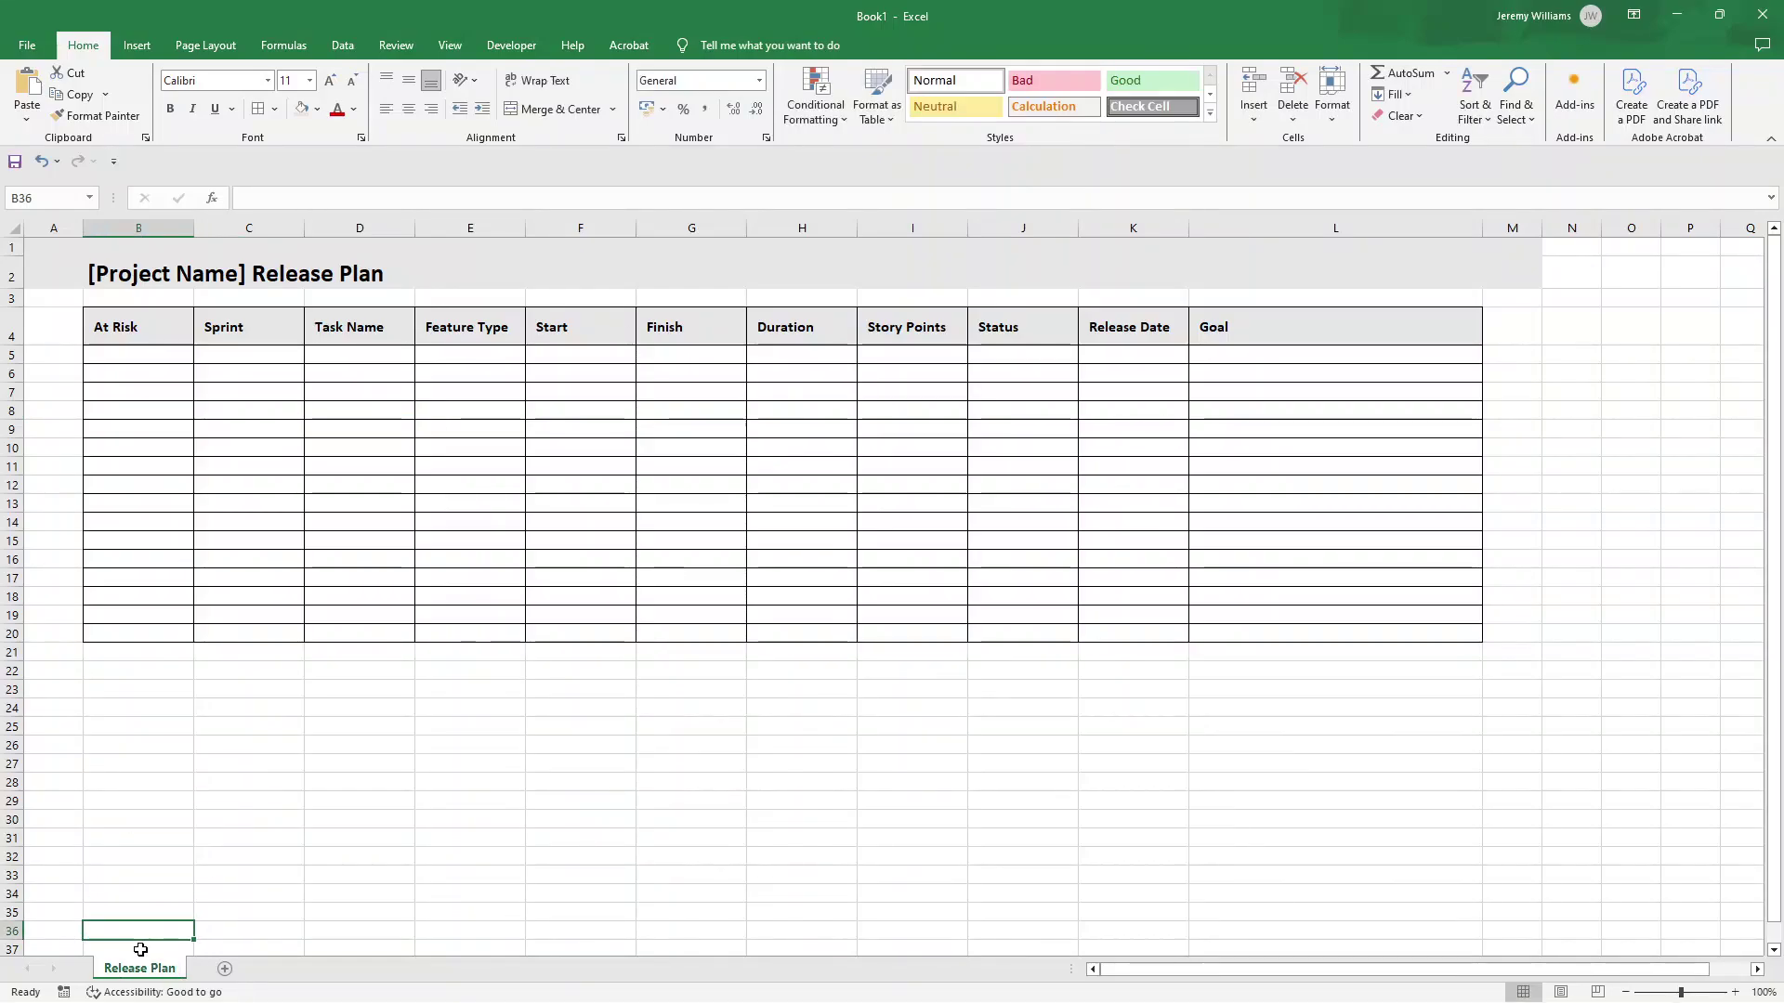
click(228, 971)
double_click(216, 969)
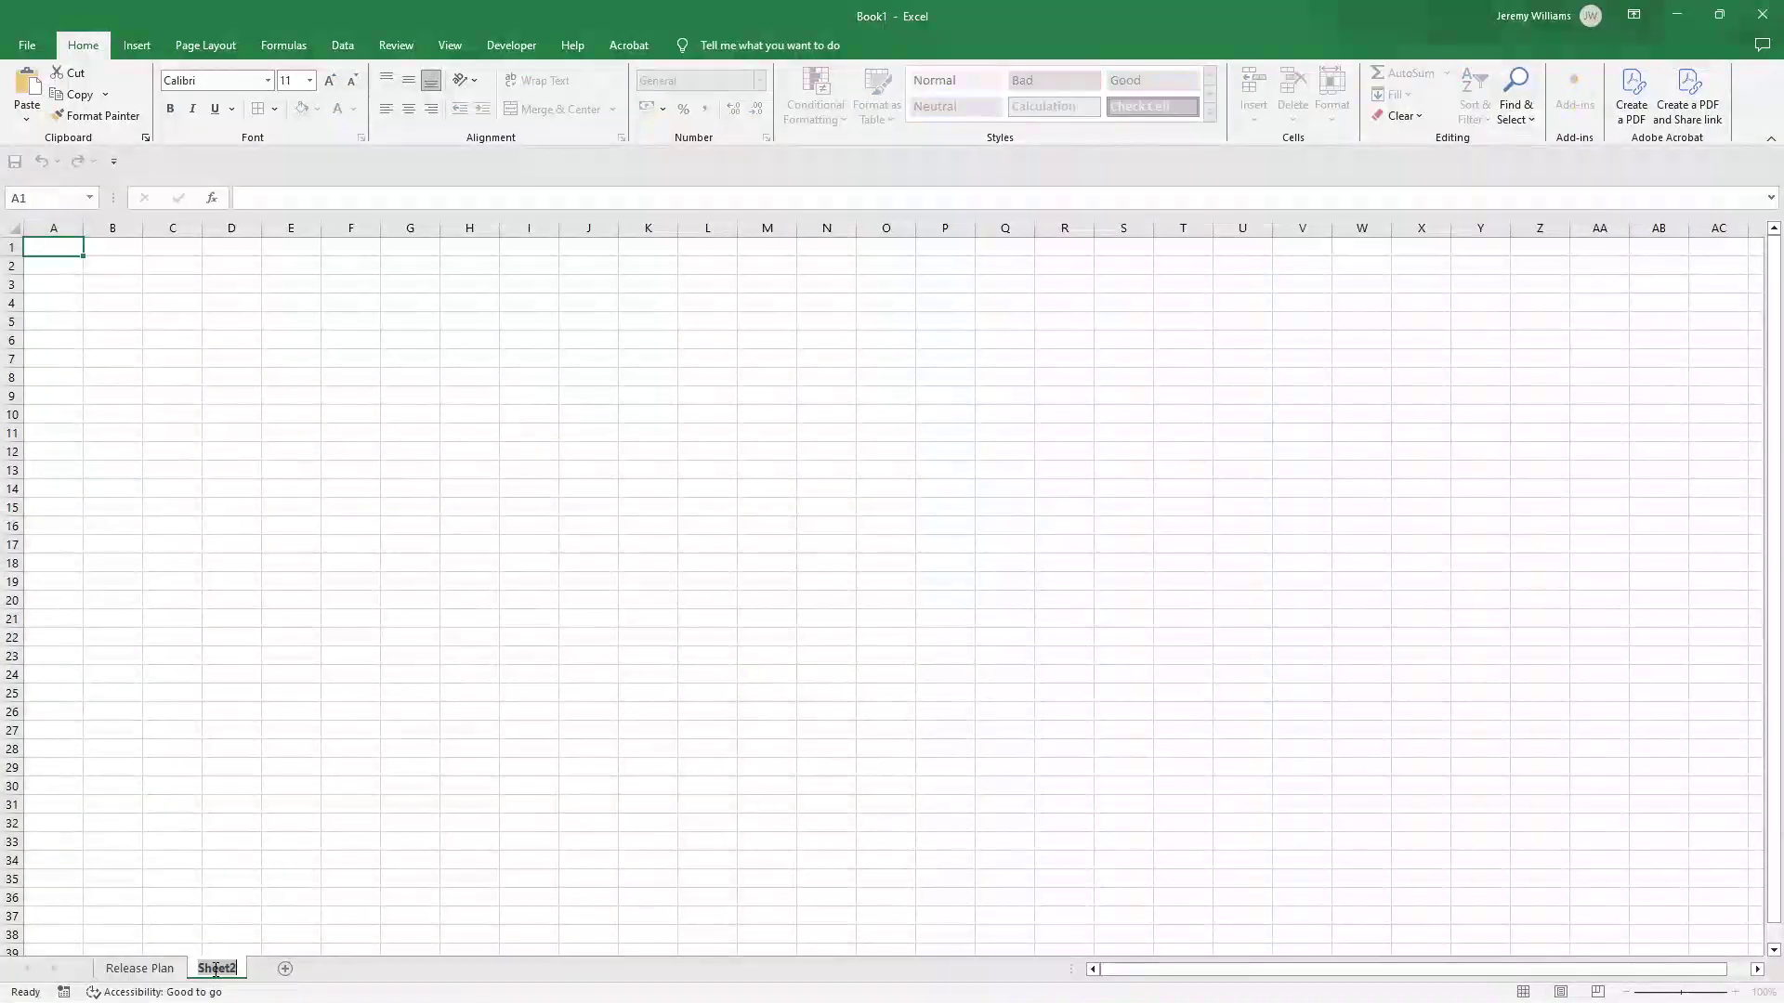
text(Key)
click(201, 904)
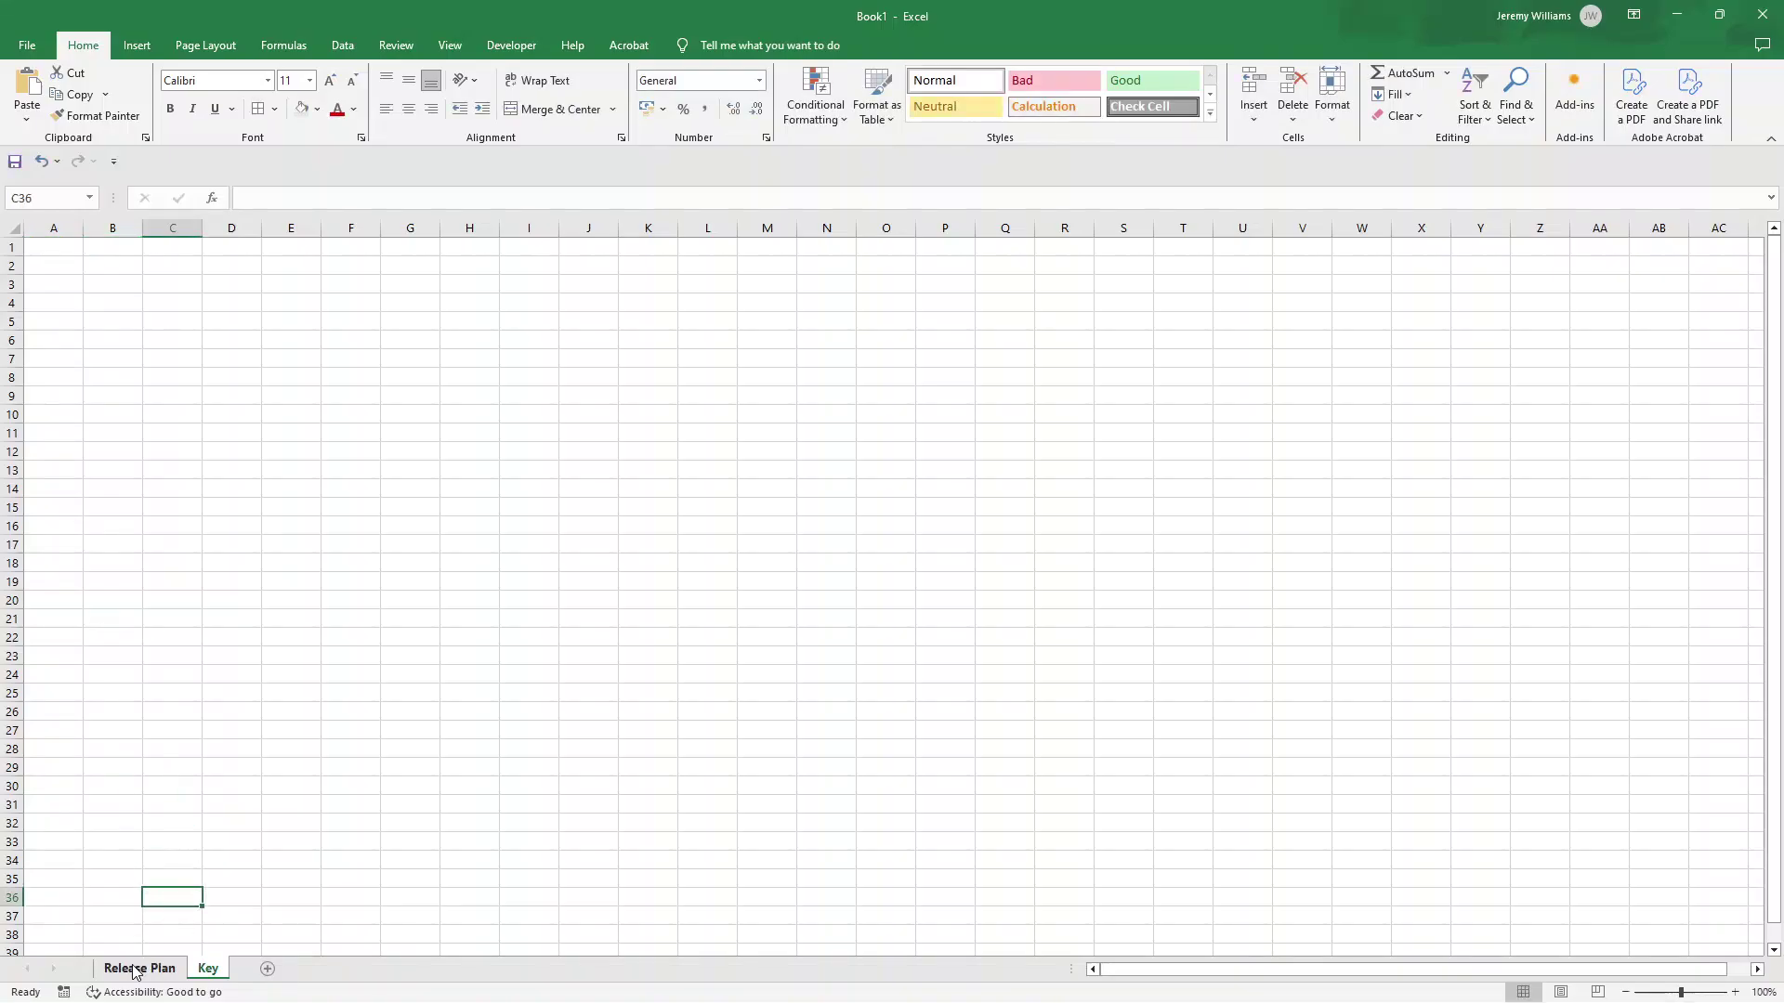
- Copy the formatted B2 title into Key!B2 and change its text to 'Key'
click(137, 969)
click(104, 277)
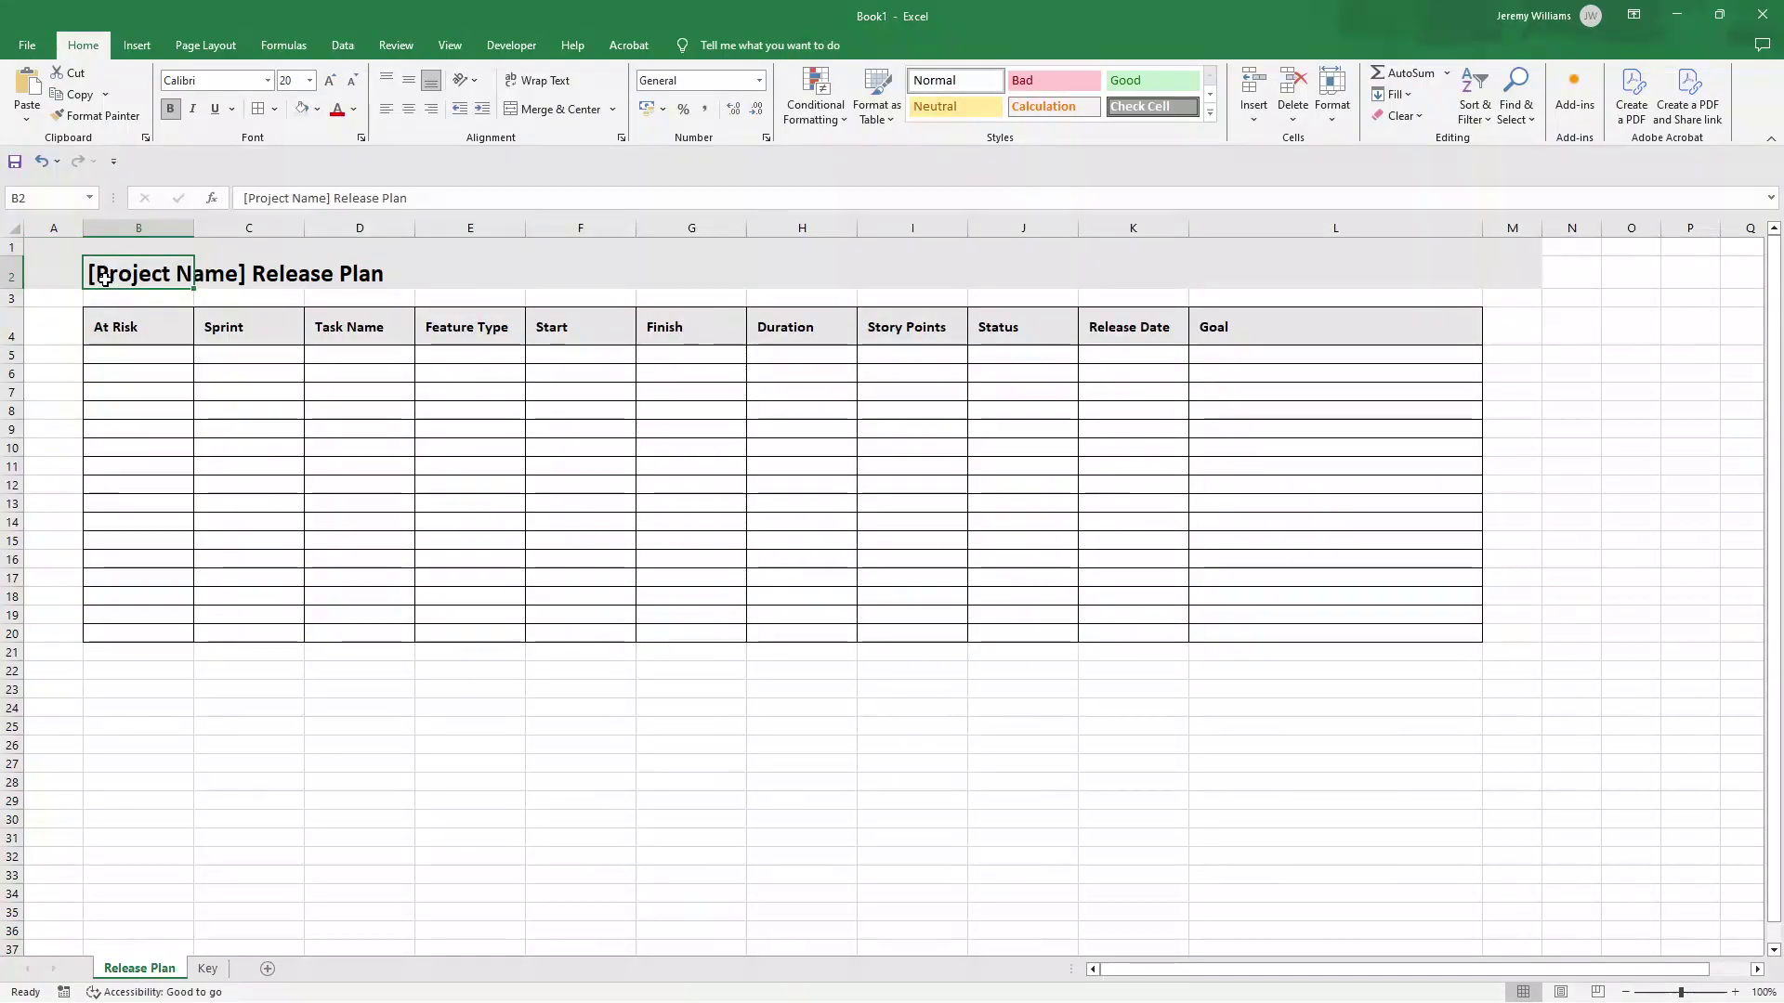
key(ctrl+c)
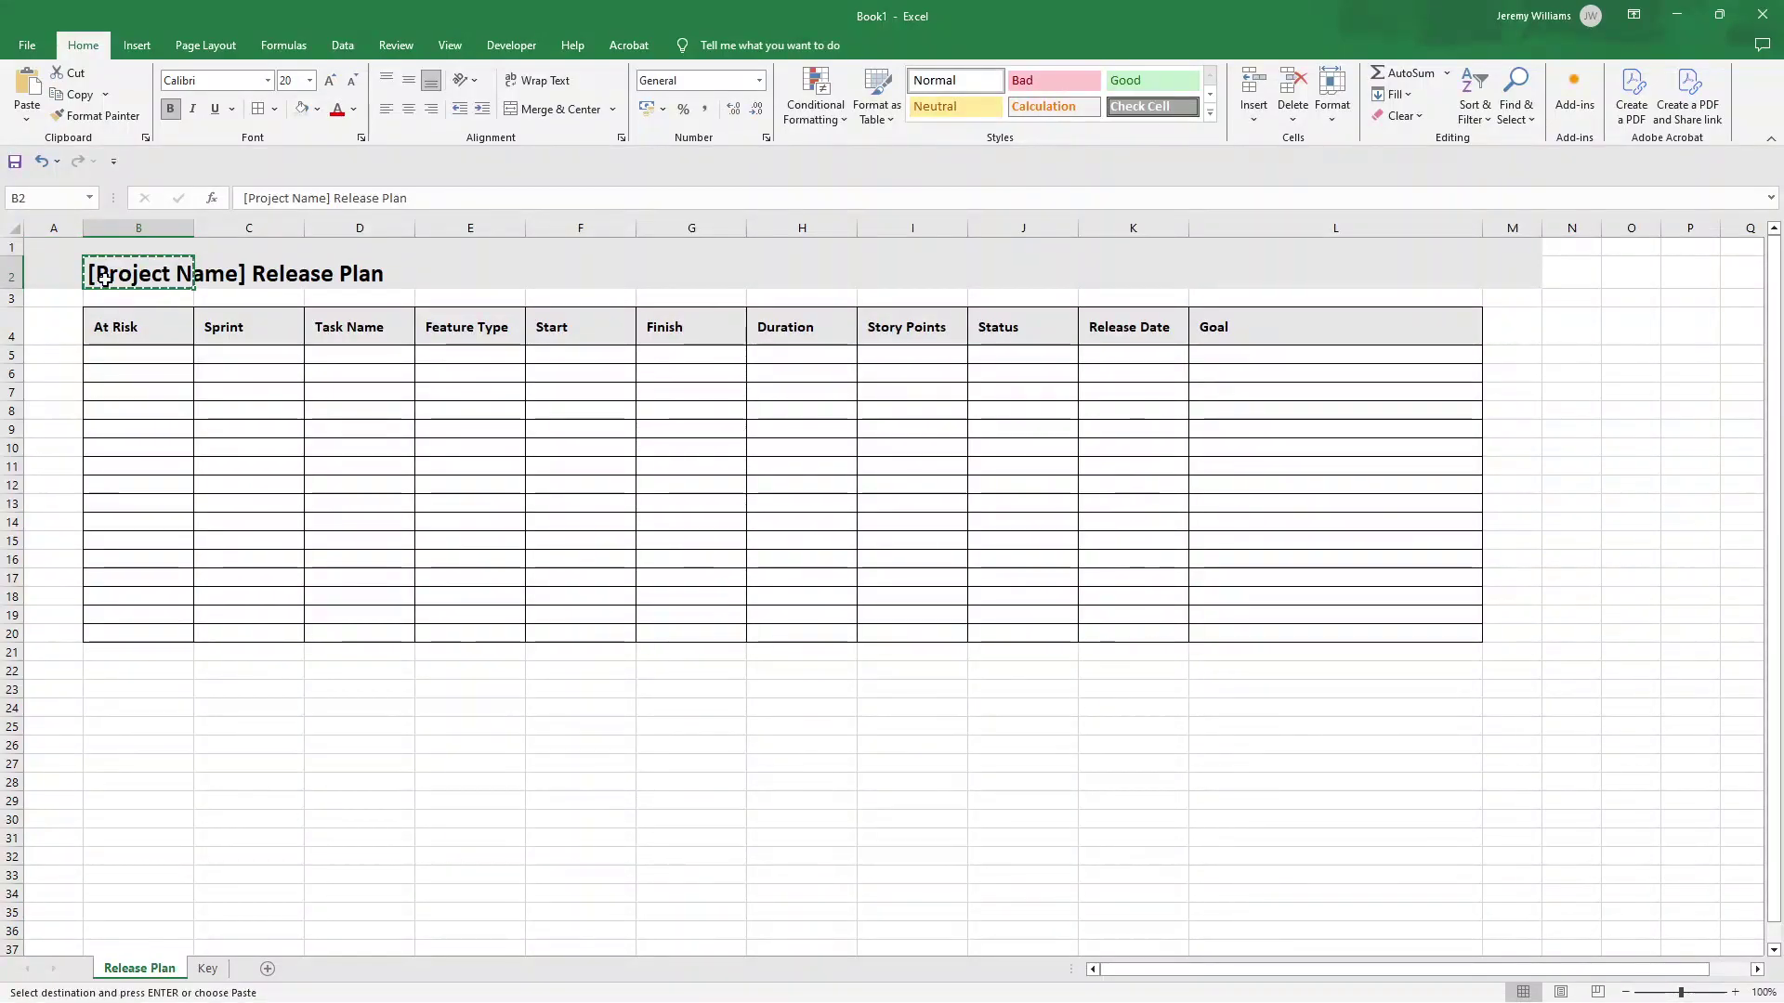
click(209, 969)
click(106, 268)
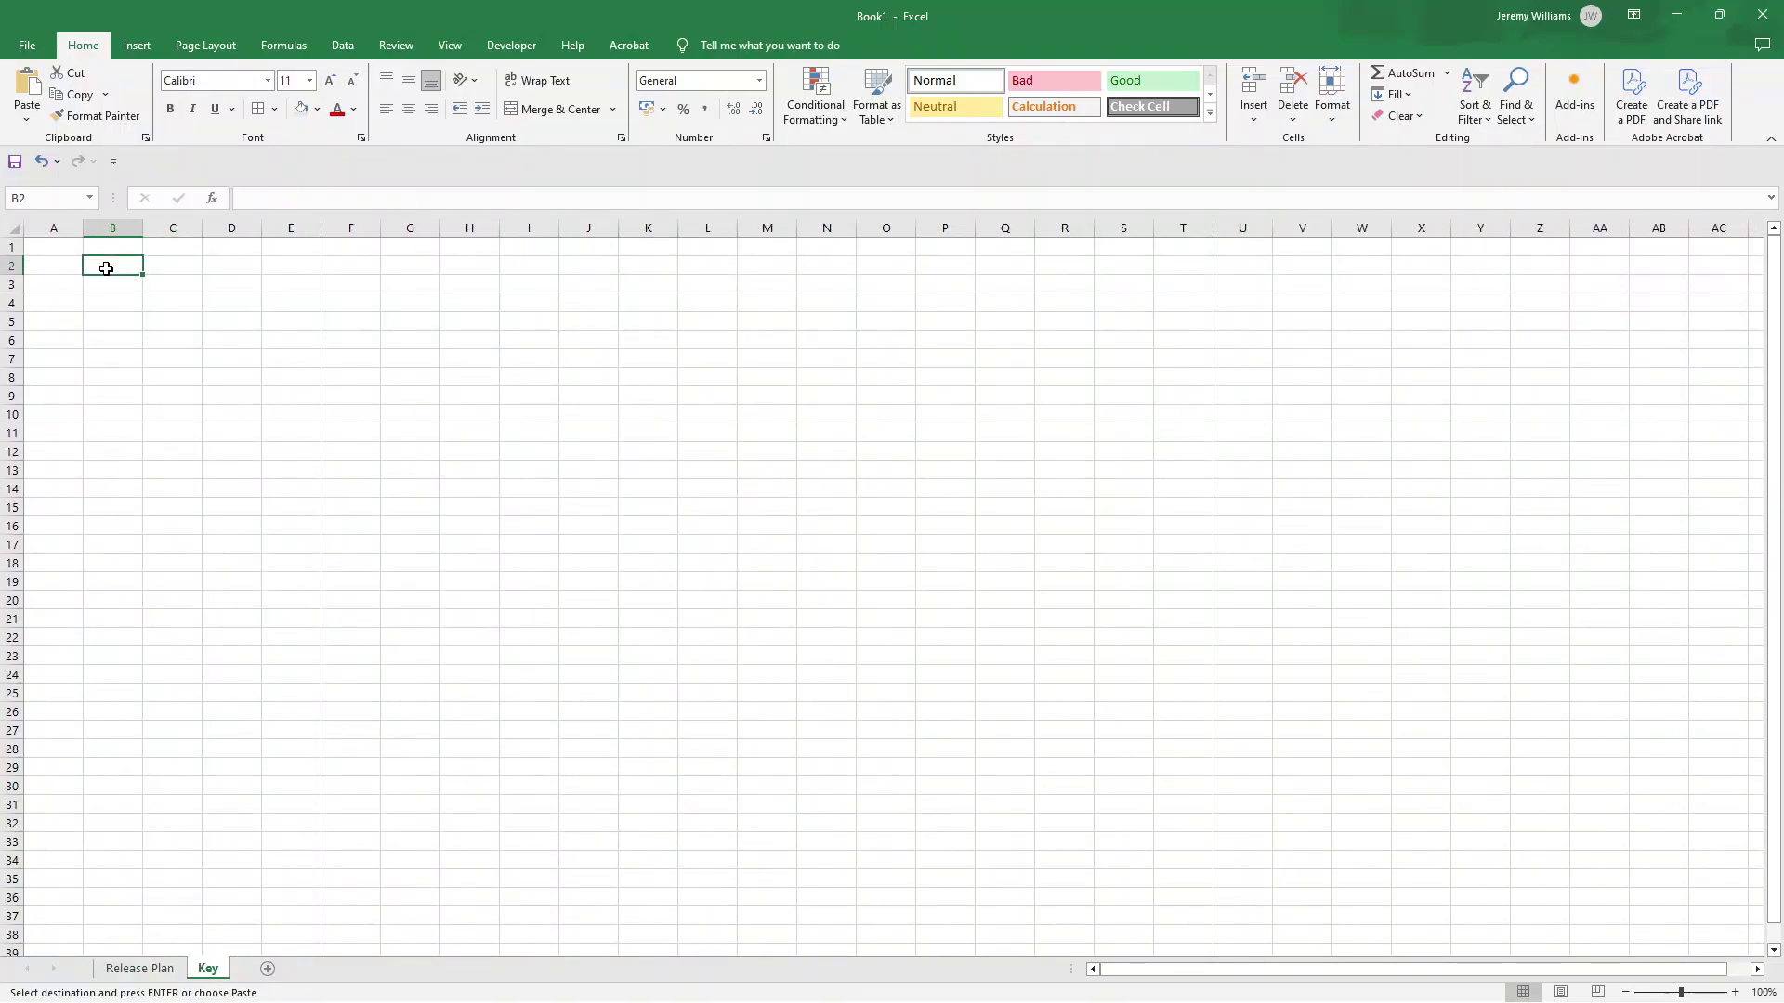
key(ctrl+v)
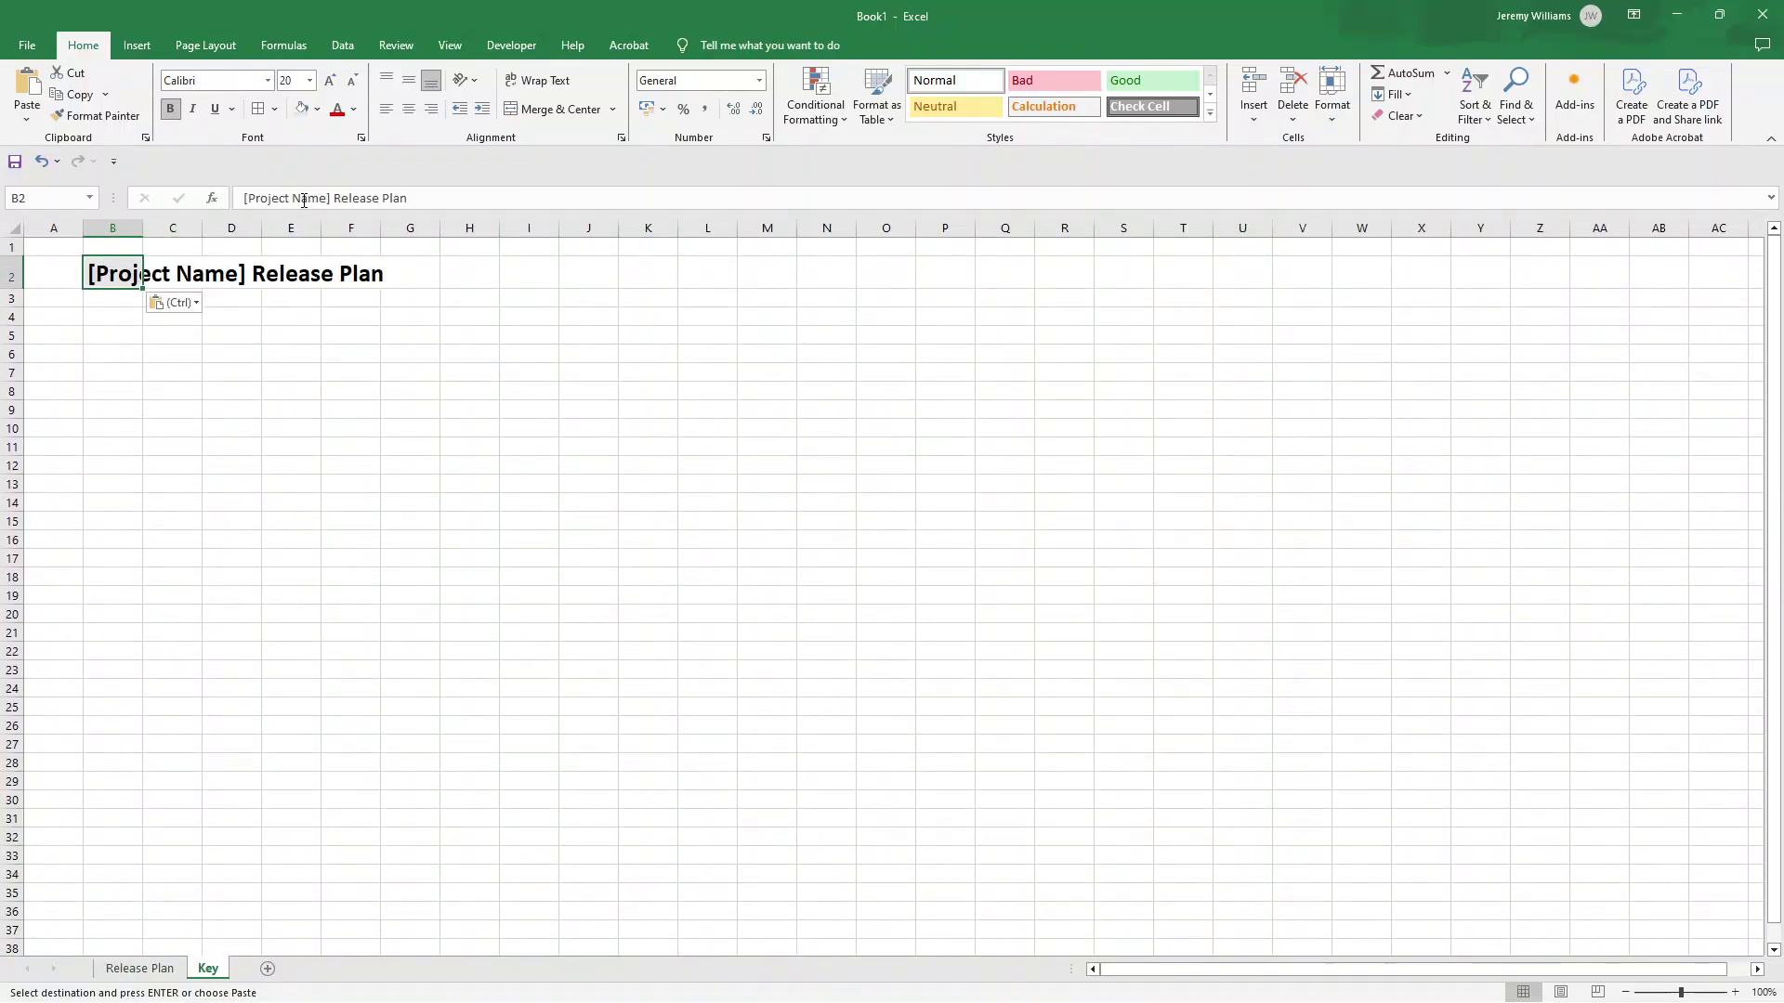
triple_click(303, 200)
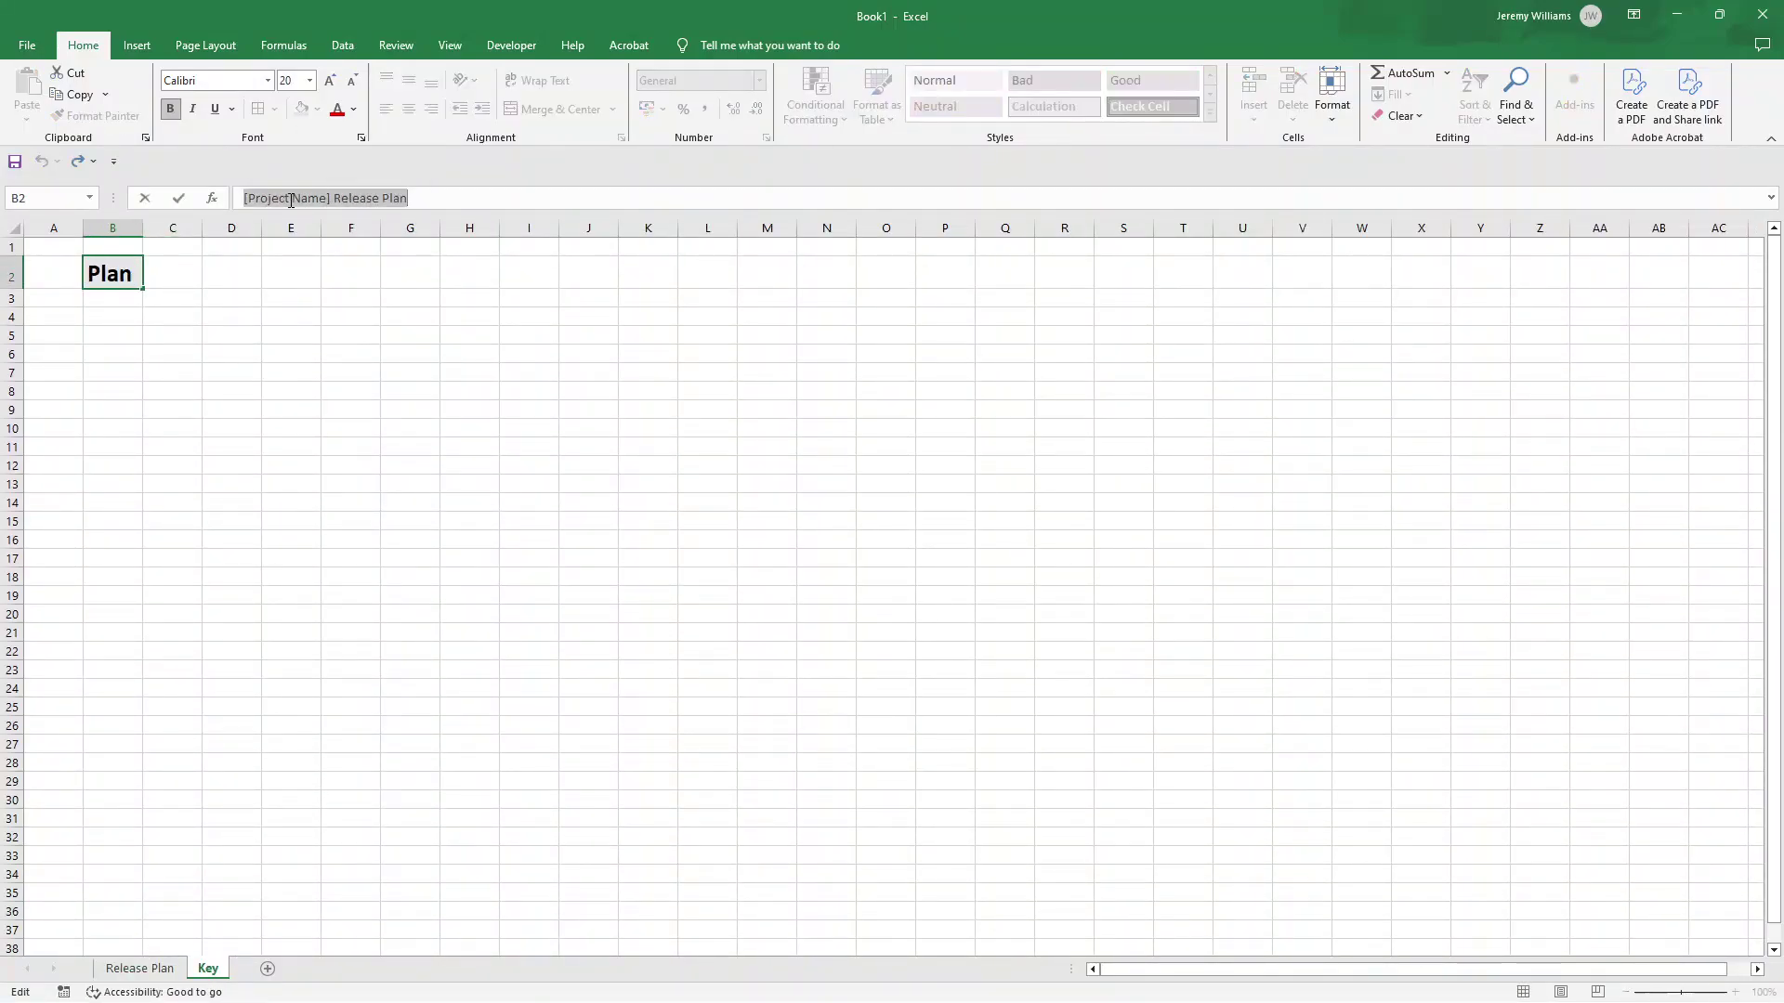
key(Escape)
triple_click(273, 196)
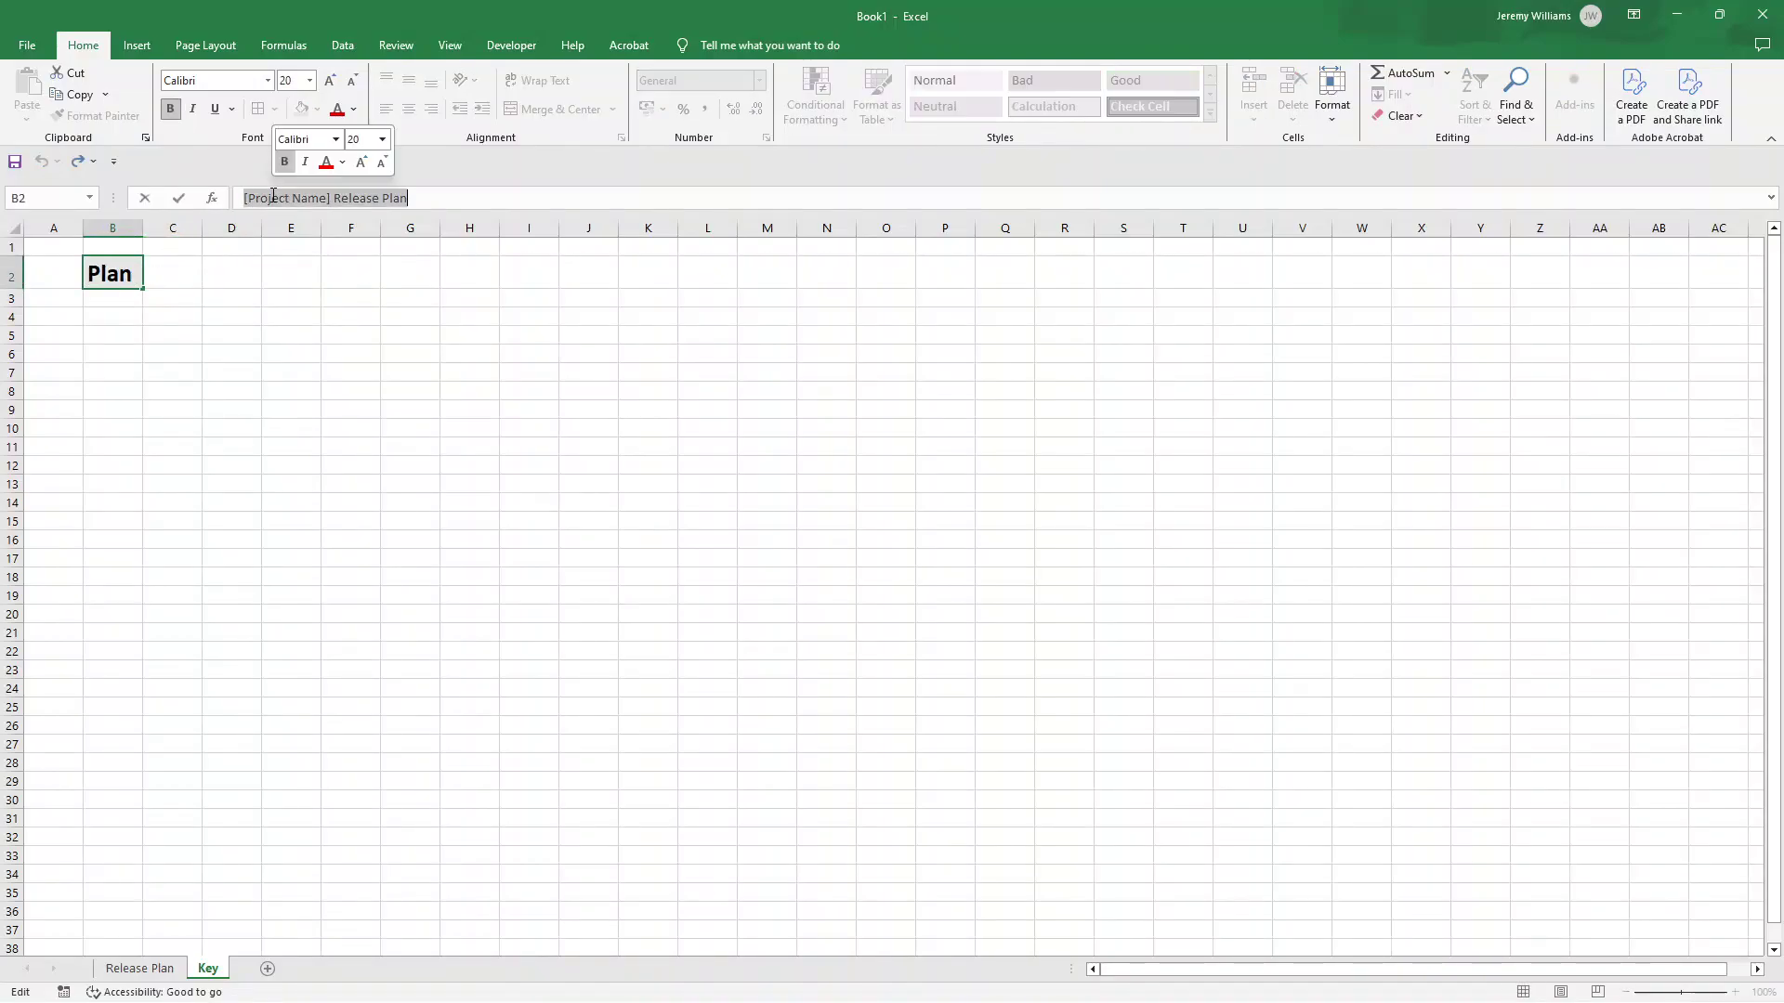
text(Key)
key(Return)
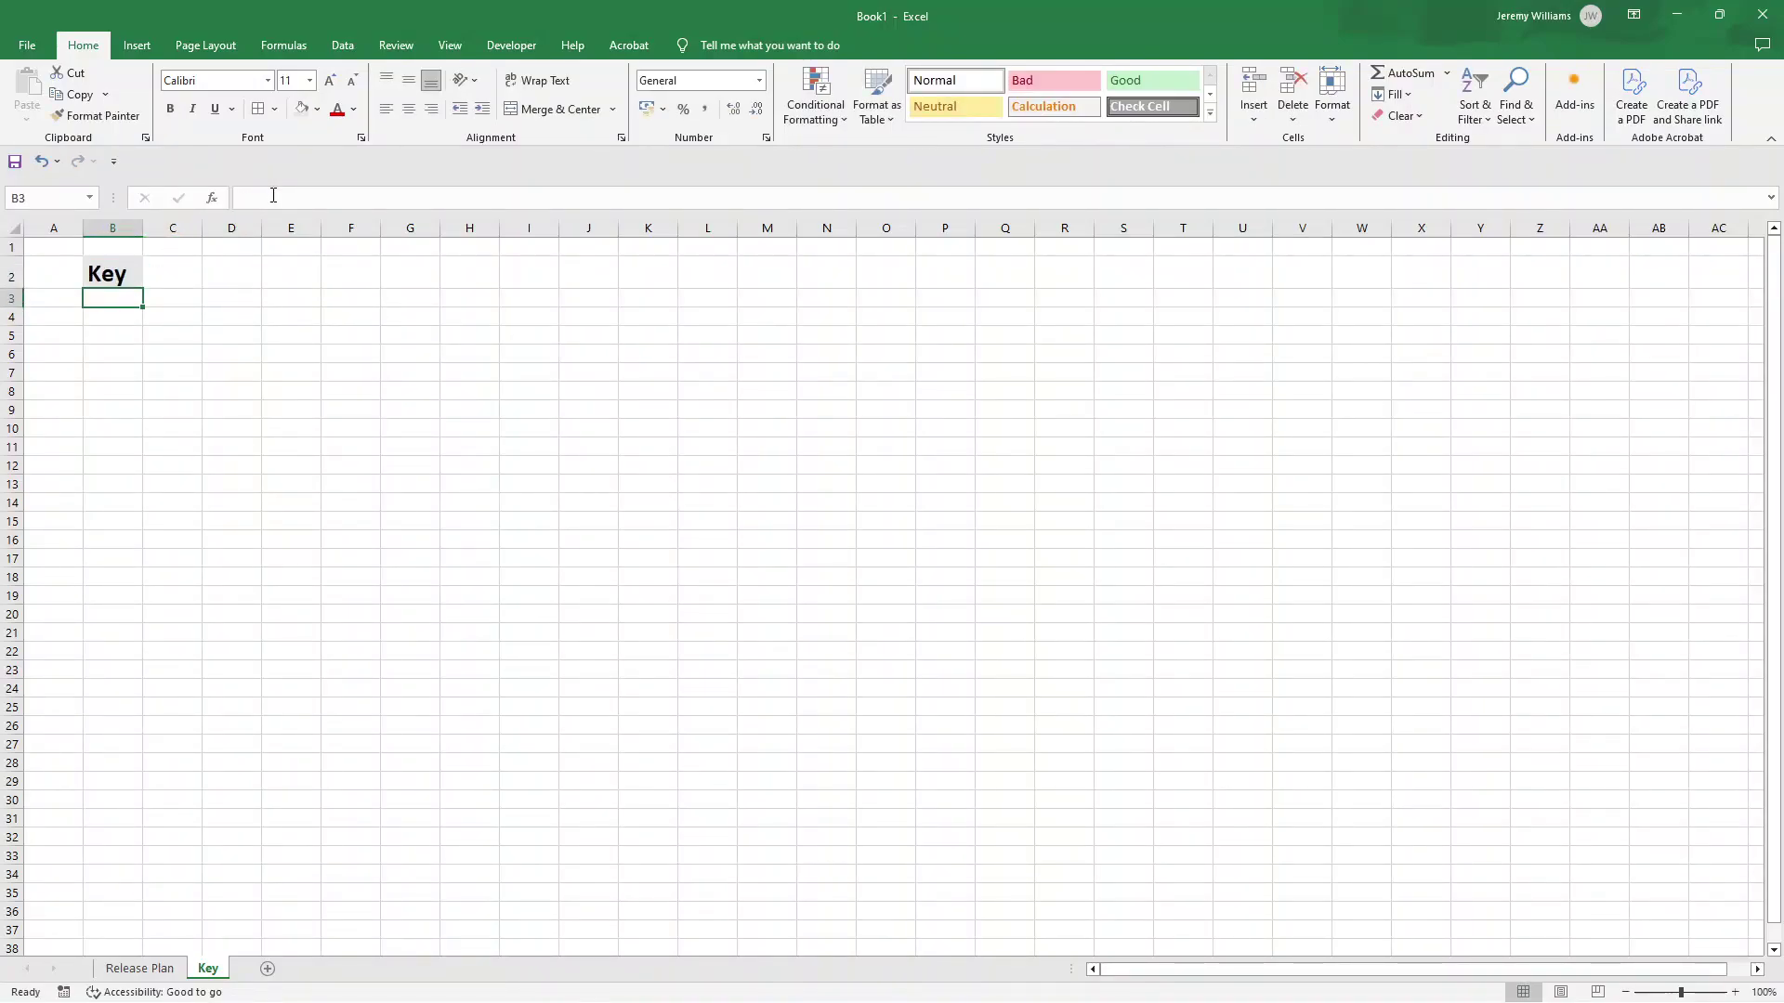
- Fill the Key sheet's title band A1:F2 light grey
click(65, 243)
drag(65, 244, 327, 267)
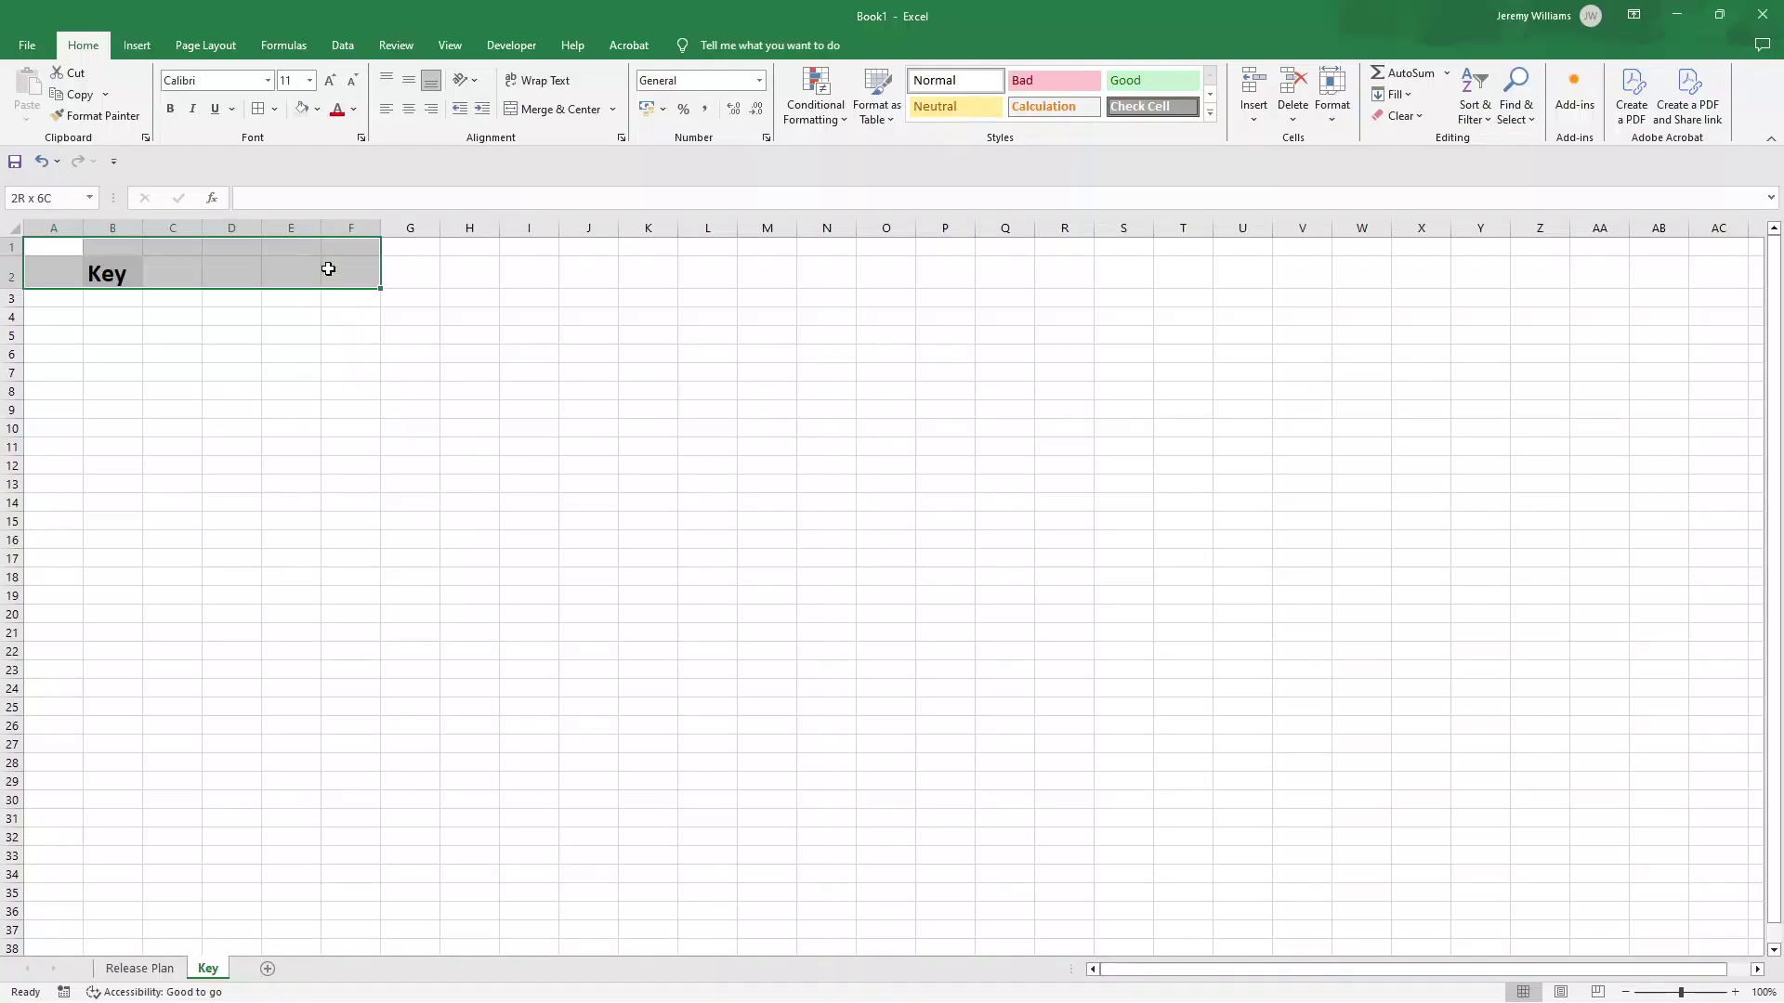
click(305, 111)
- Enter the headings At Risk in B4 and Status in D4
click(112, 320)
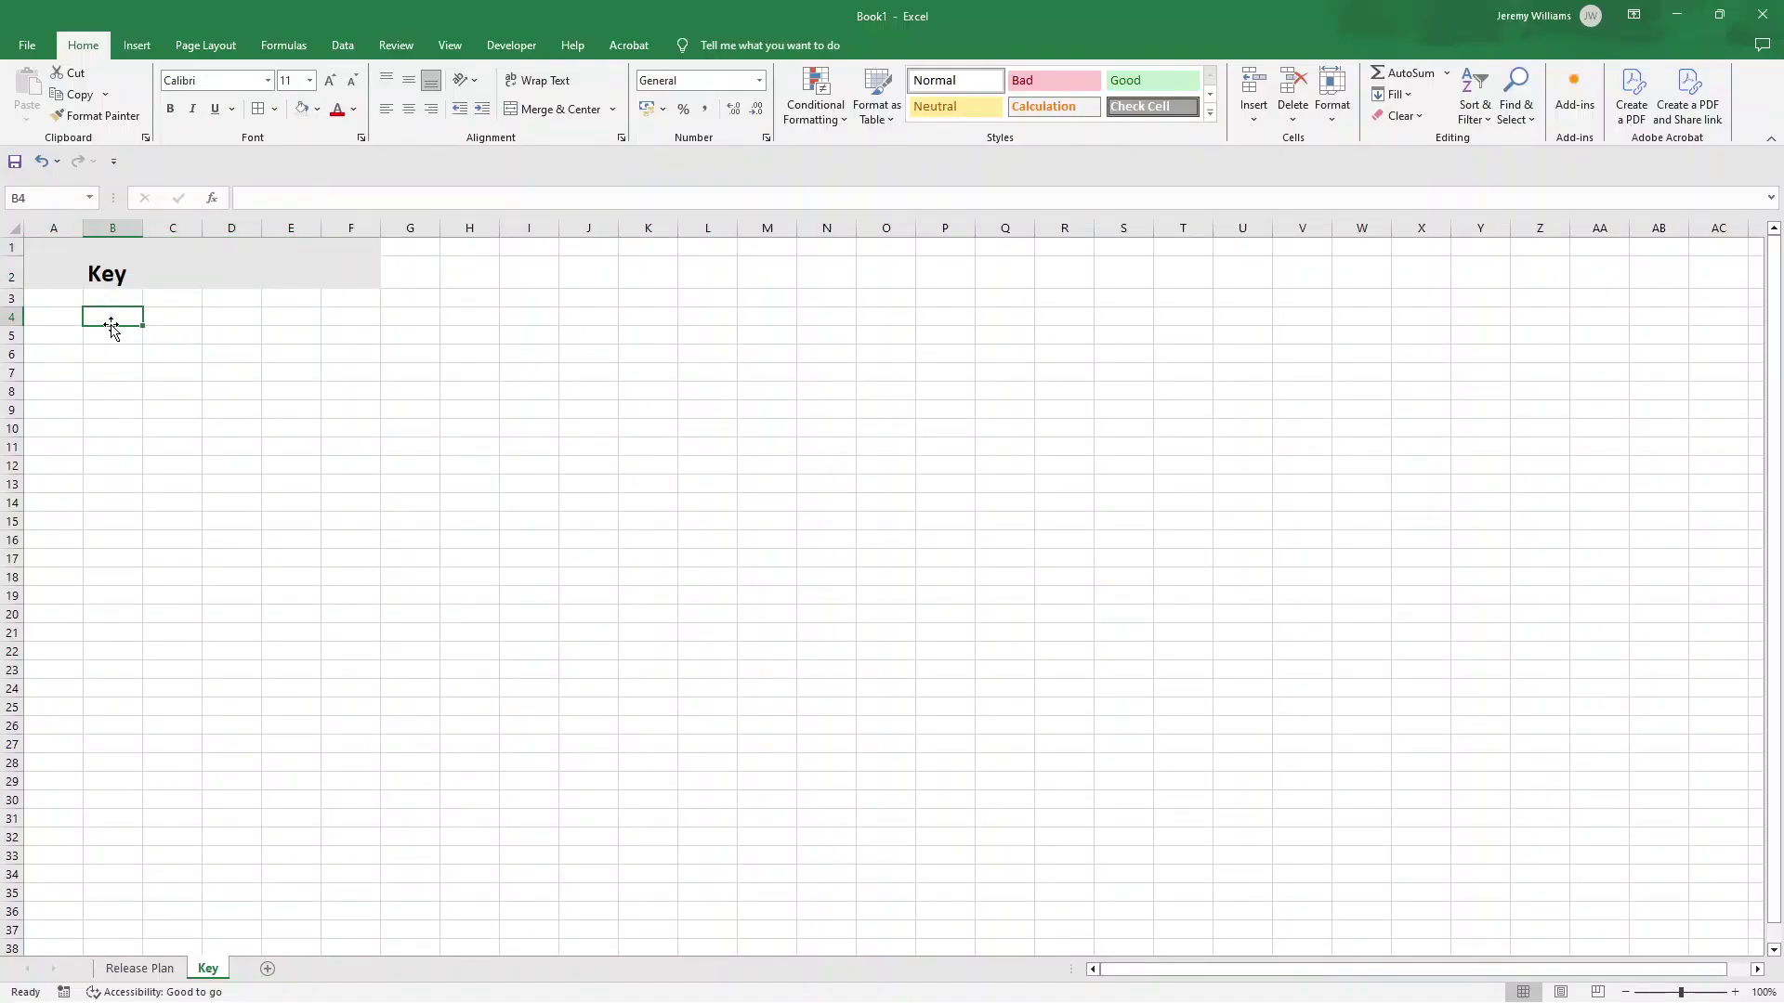
text(At)
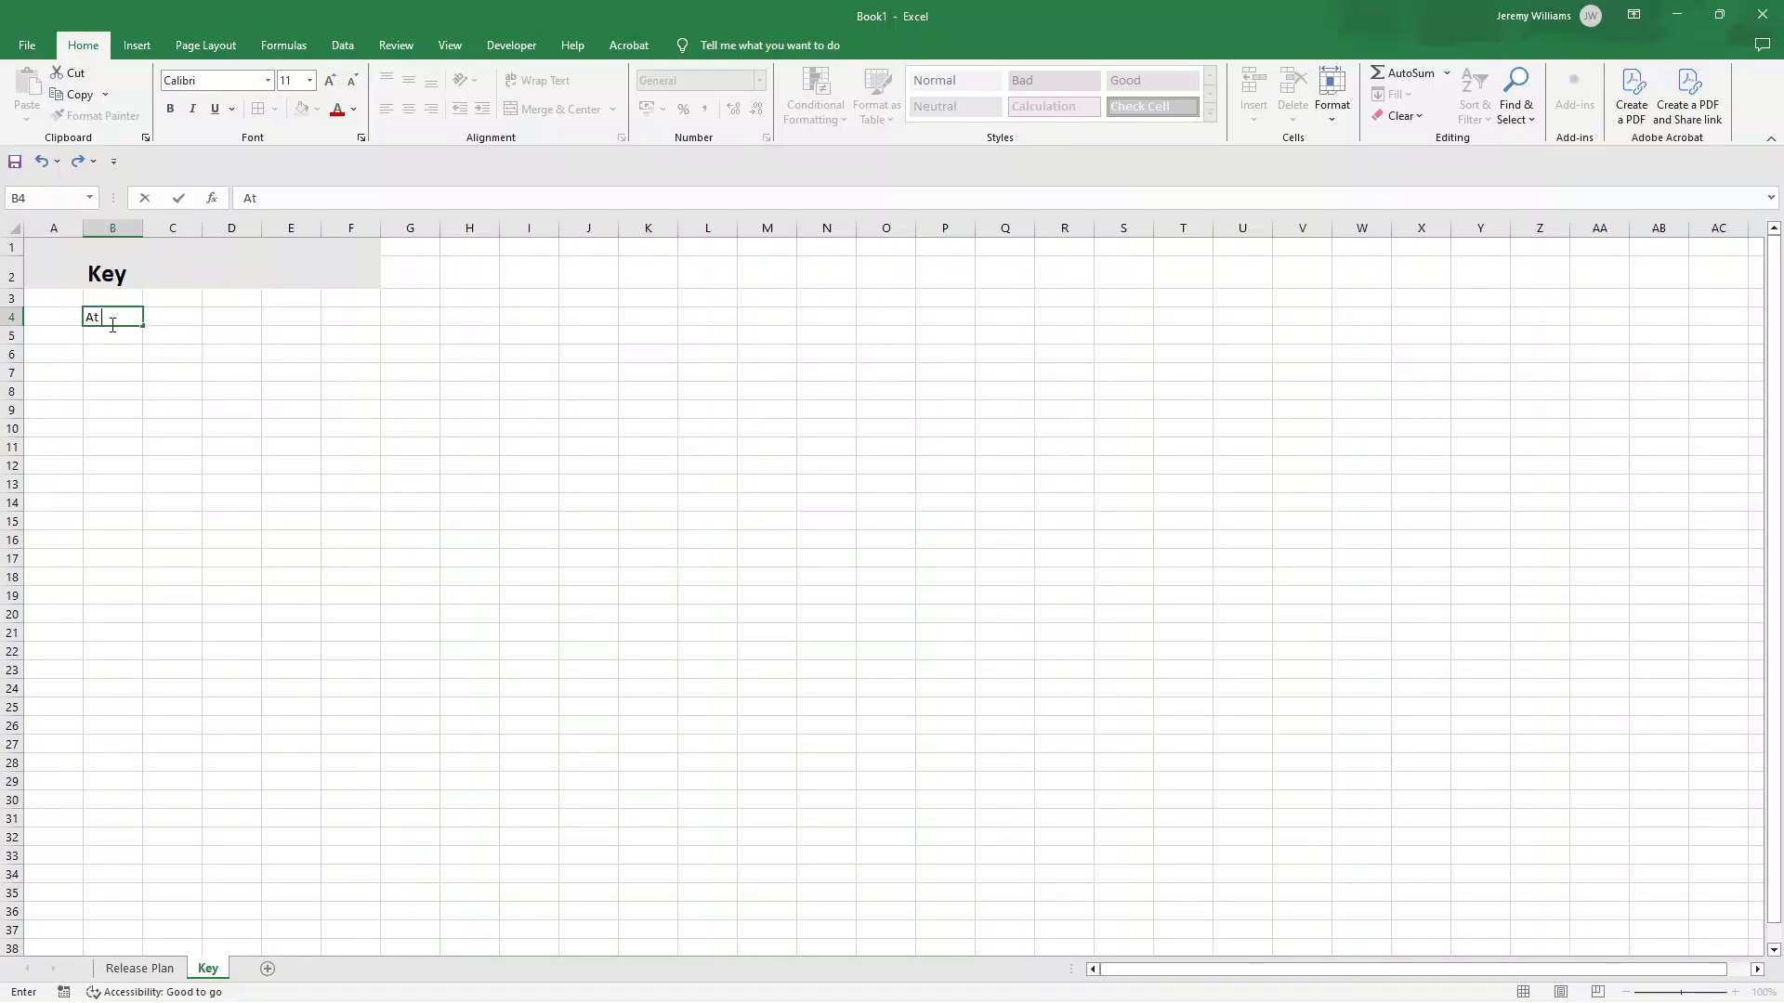
text( Risk)
key(Return)
key(Up)
key(Right)
key(Right)
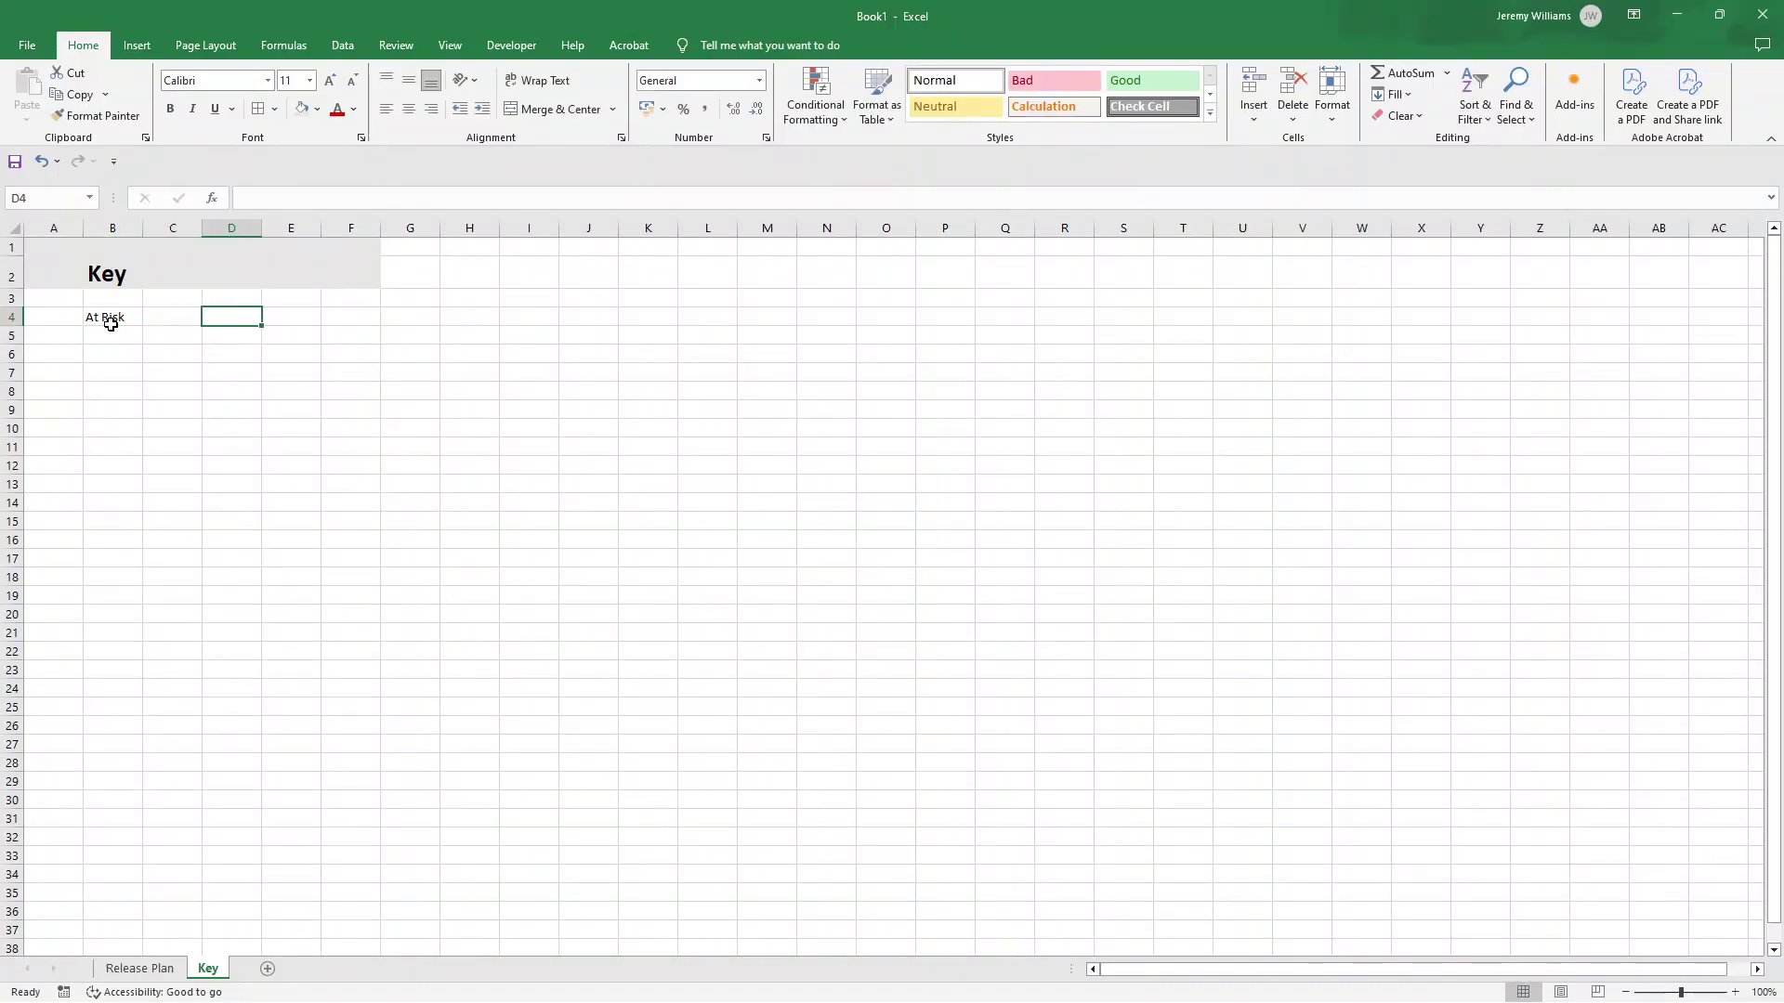
click(139, 968)
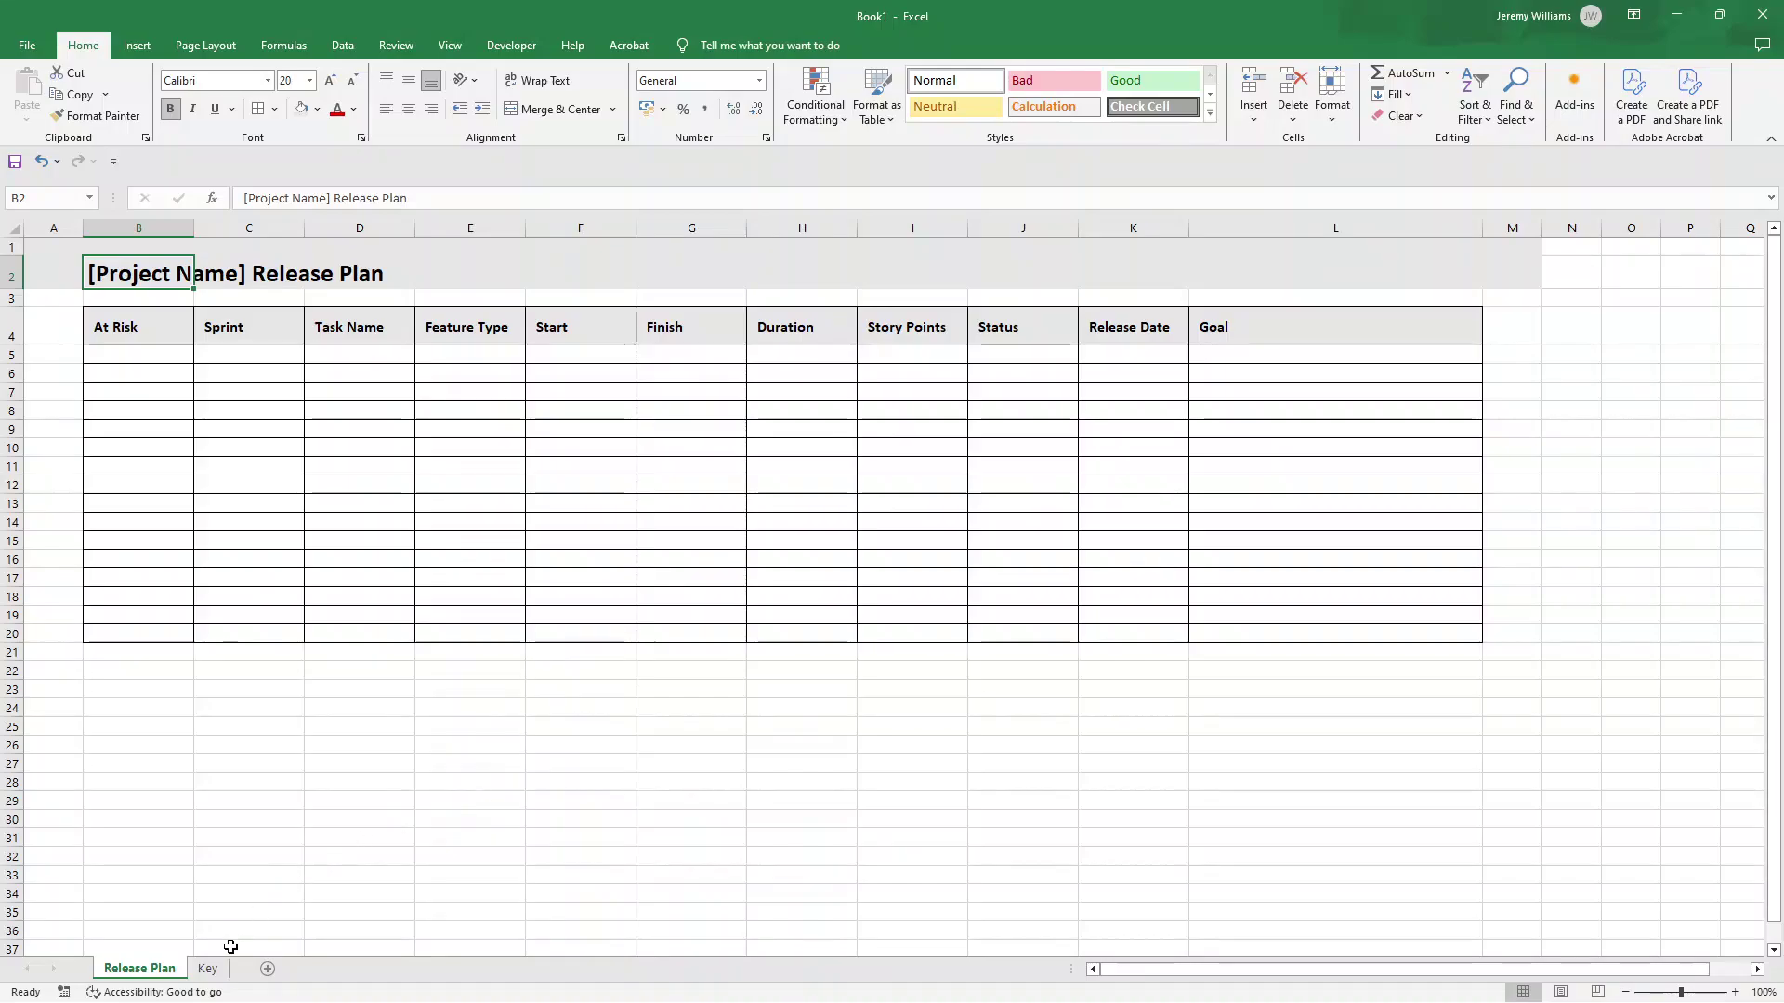
click(206, 970)
text(S)
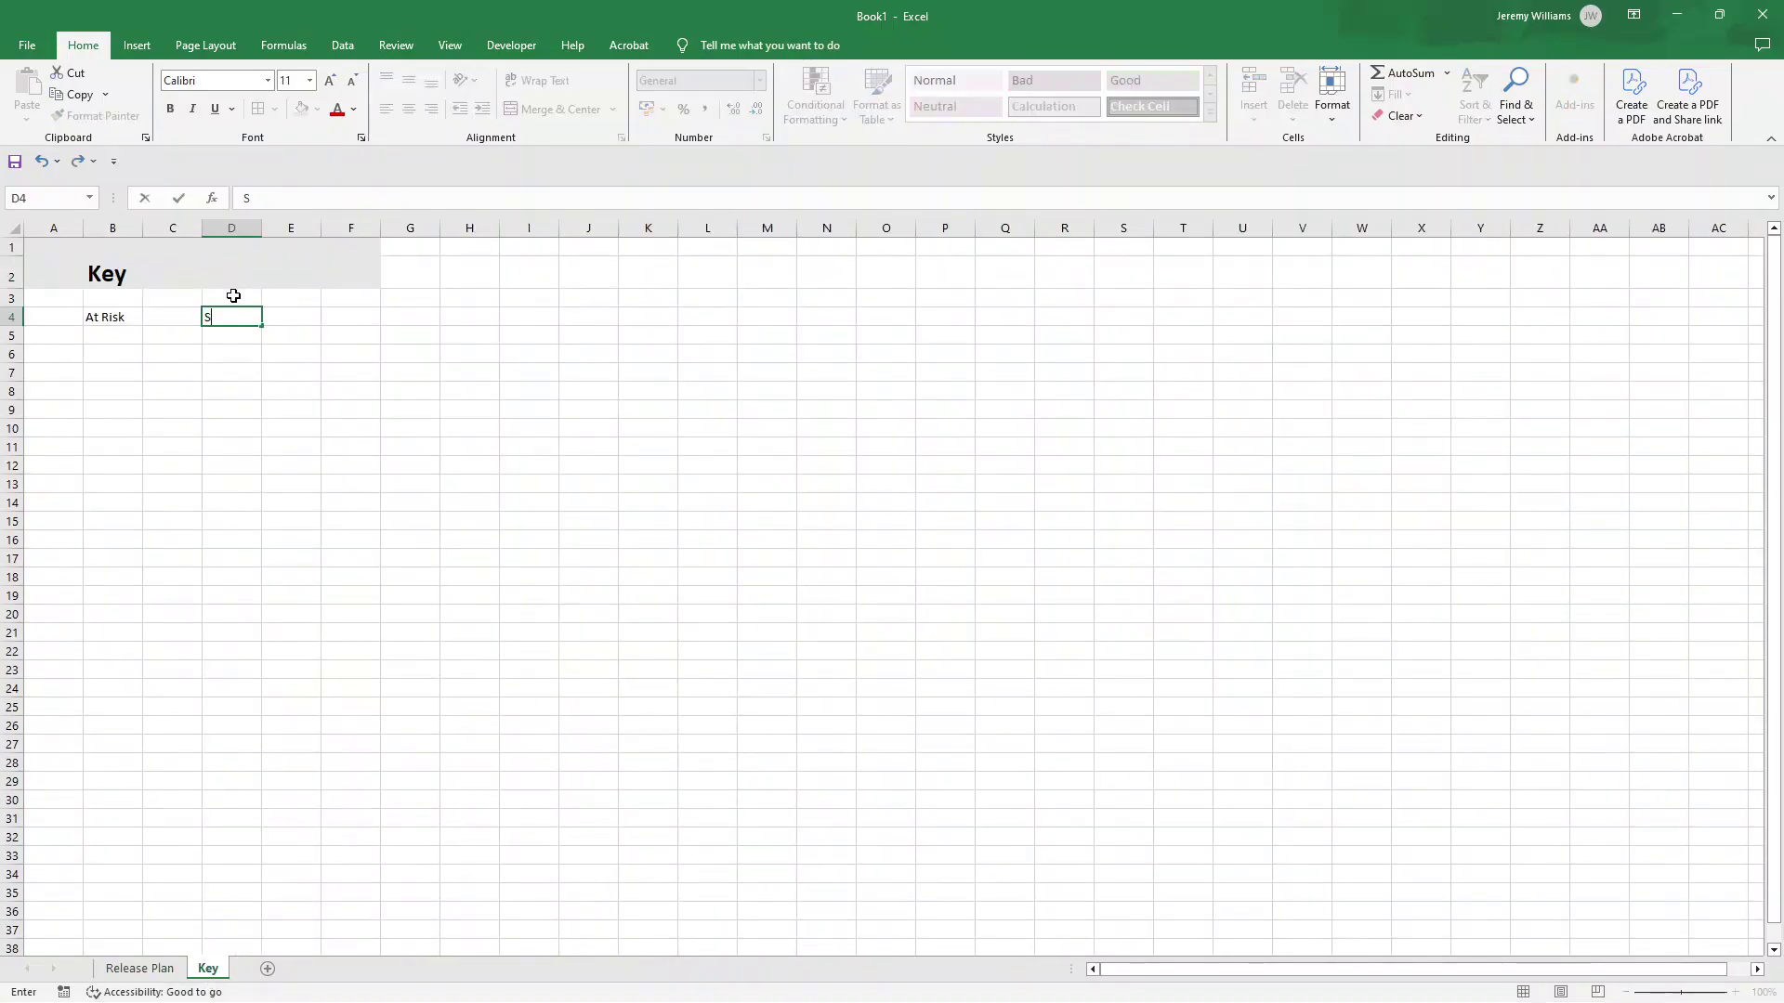
text(tatus)
key(Return)
- Make the At Risk and Status headings bold
click(119, 314)
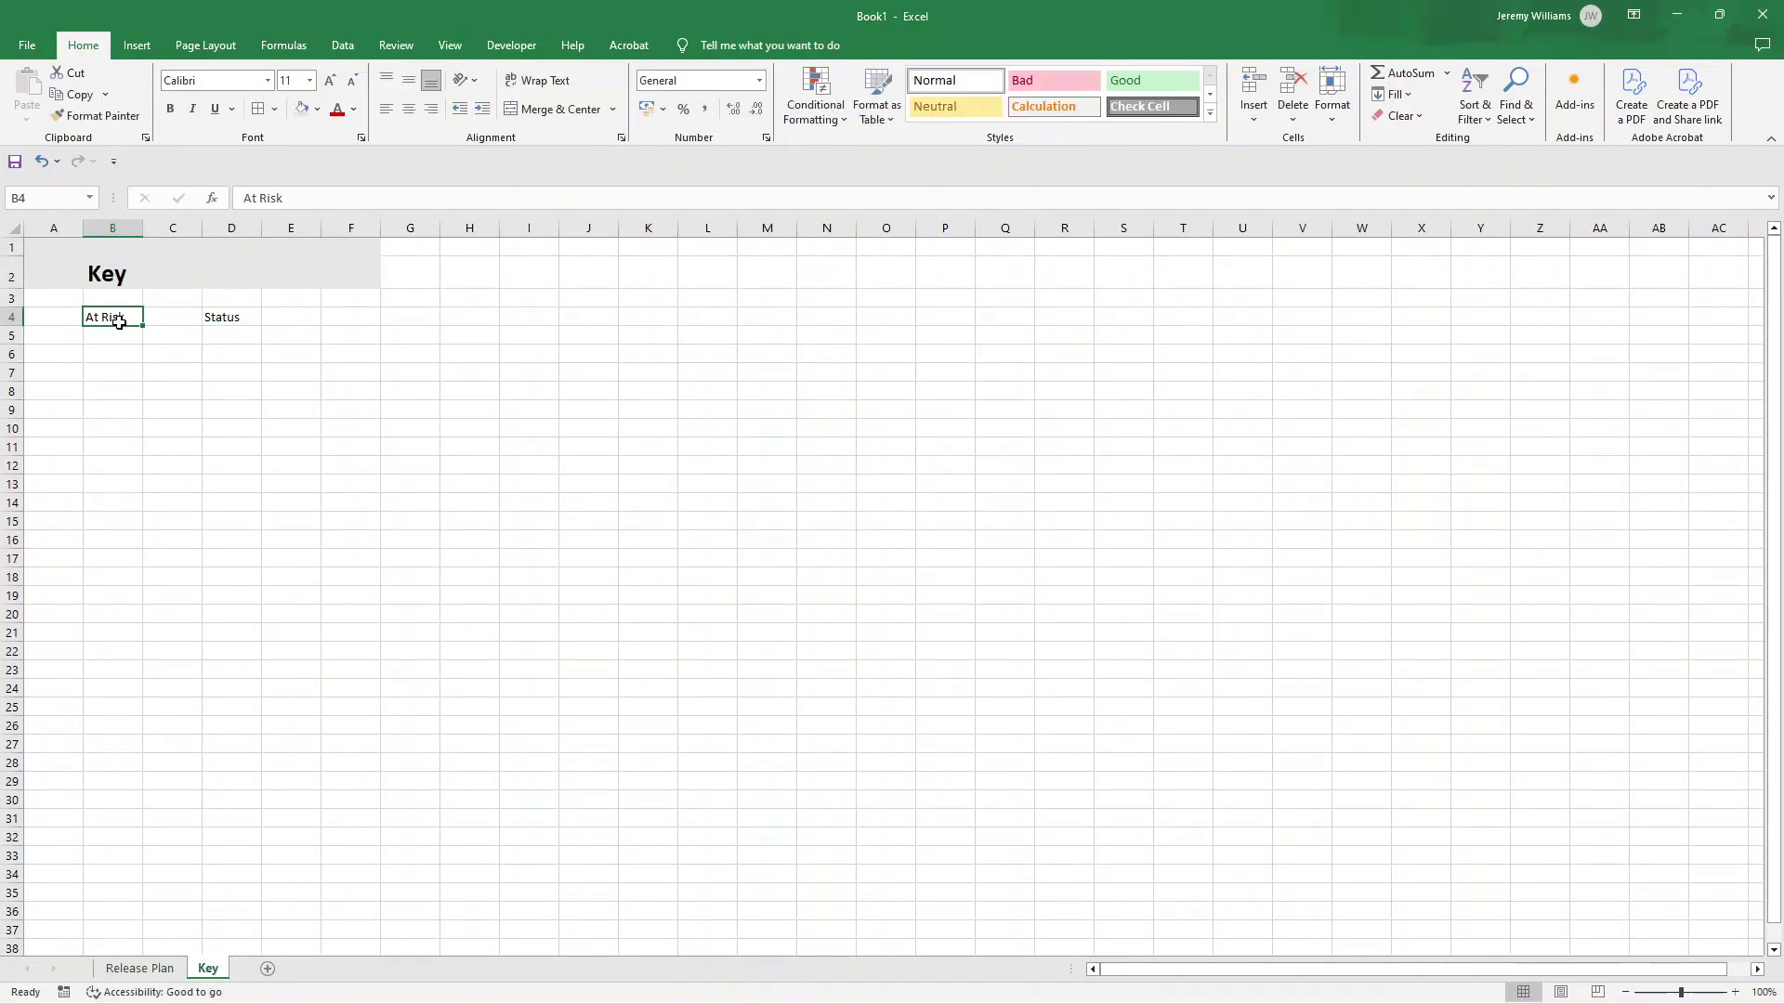
key(ctrl+b)
key(Right)
click(225, 321)
key(ctrl+b)
- List No and Yes under At Risk in B5:B6
click(122, 316)
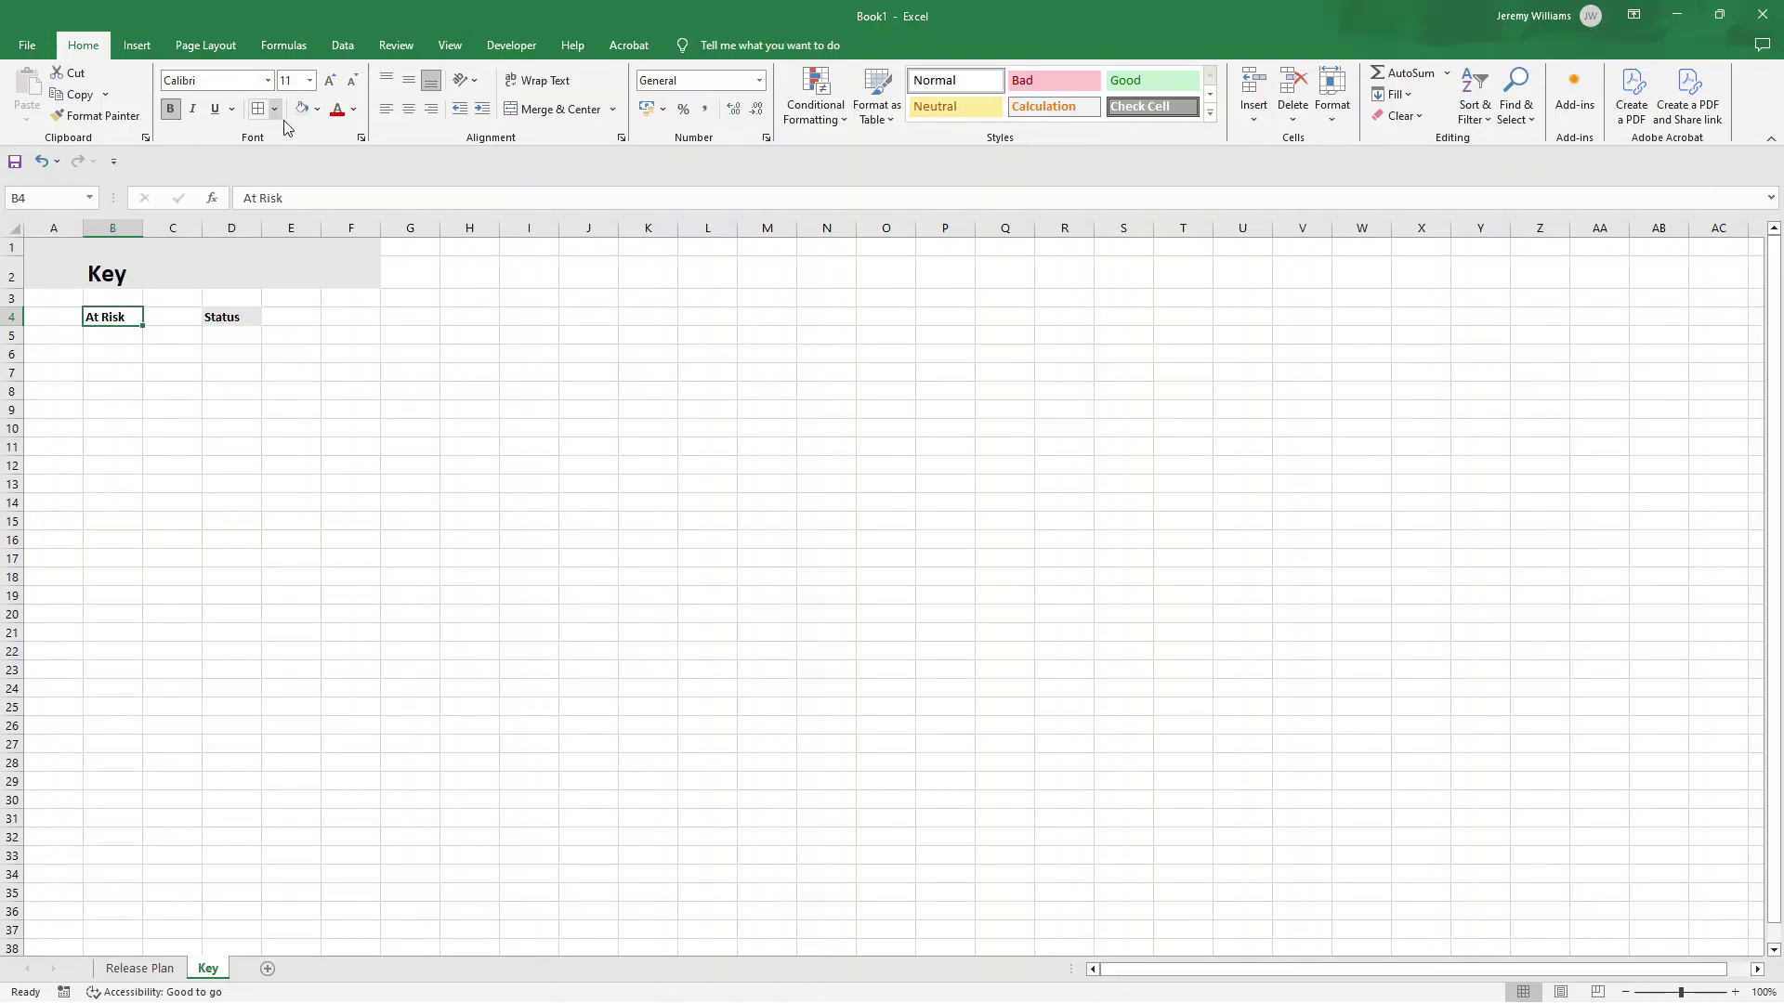
click(138, 338)
text(No)
key(Return)
text(Yes)
key(Return)
drag(139, 324, 127, 354)
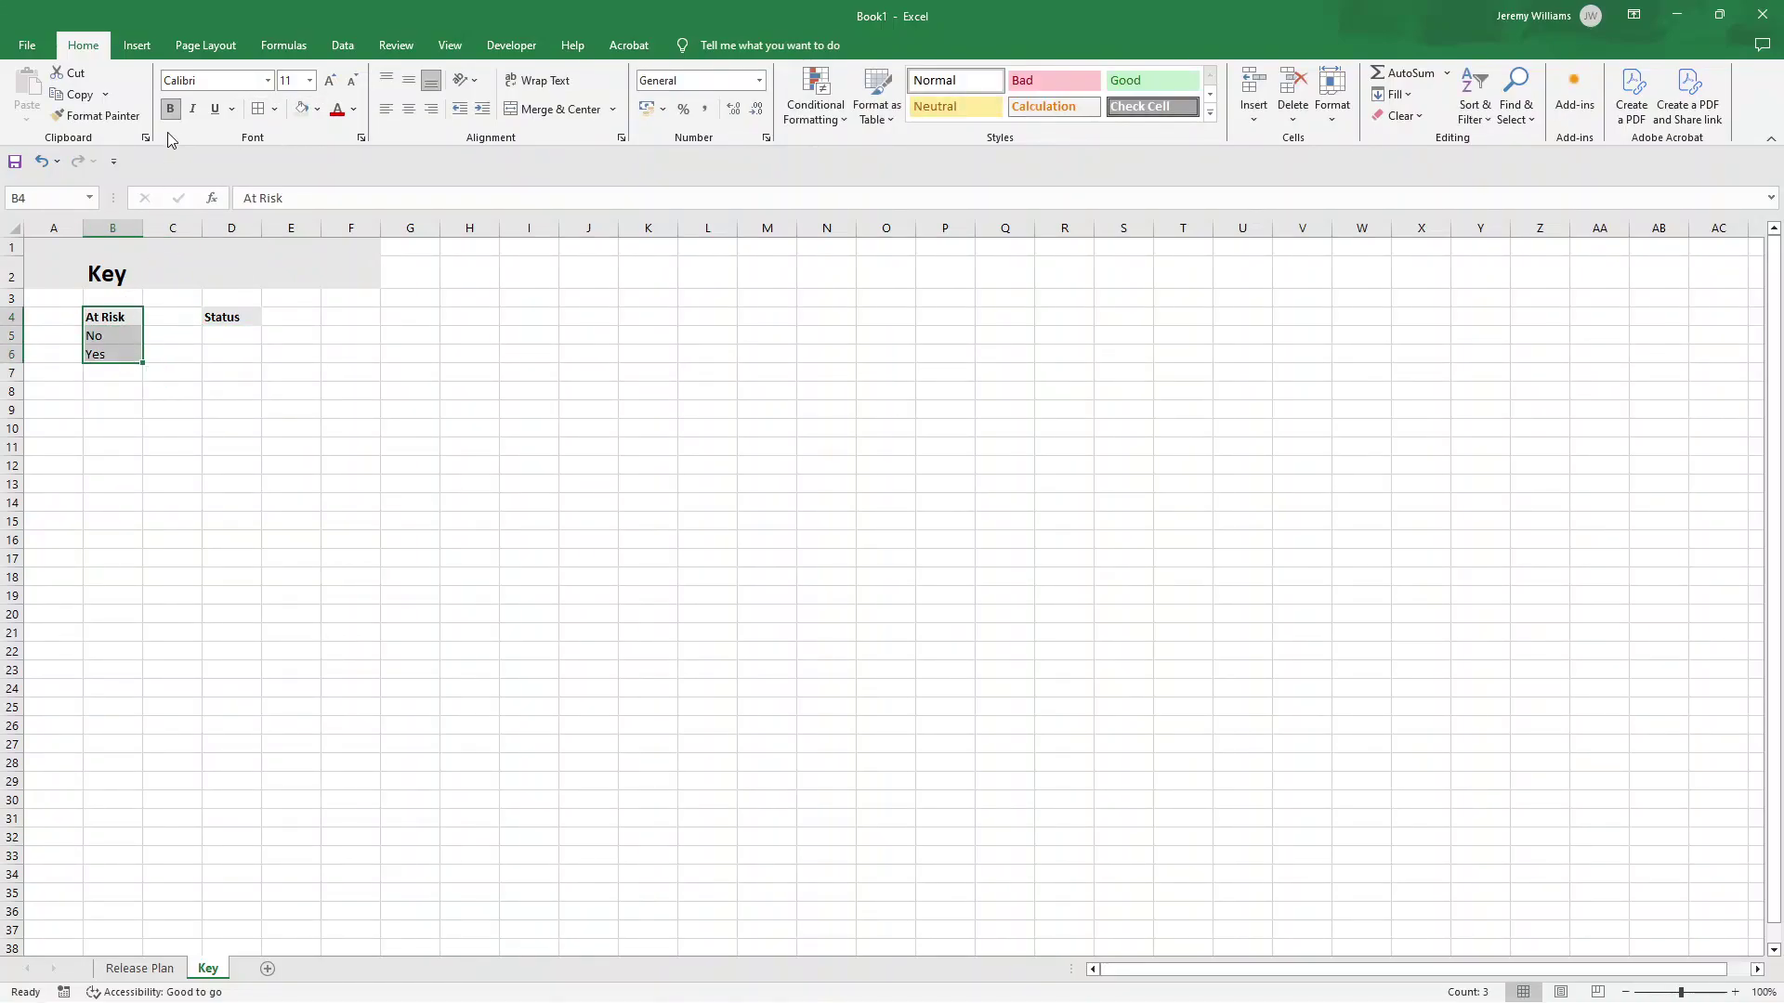
- Border the At Risk list and enter Planned, Ongoing and Released in D5:D7
click(253, 109)
click(218, 333)
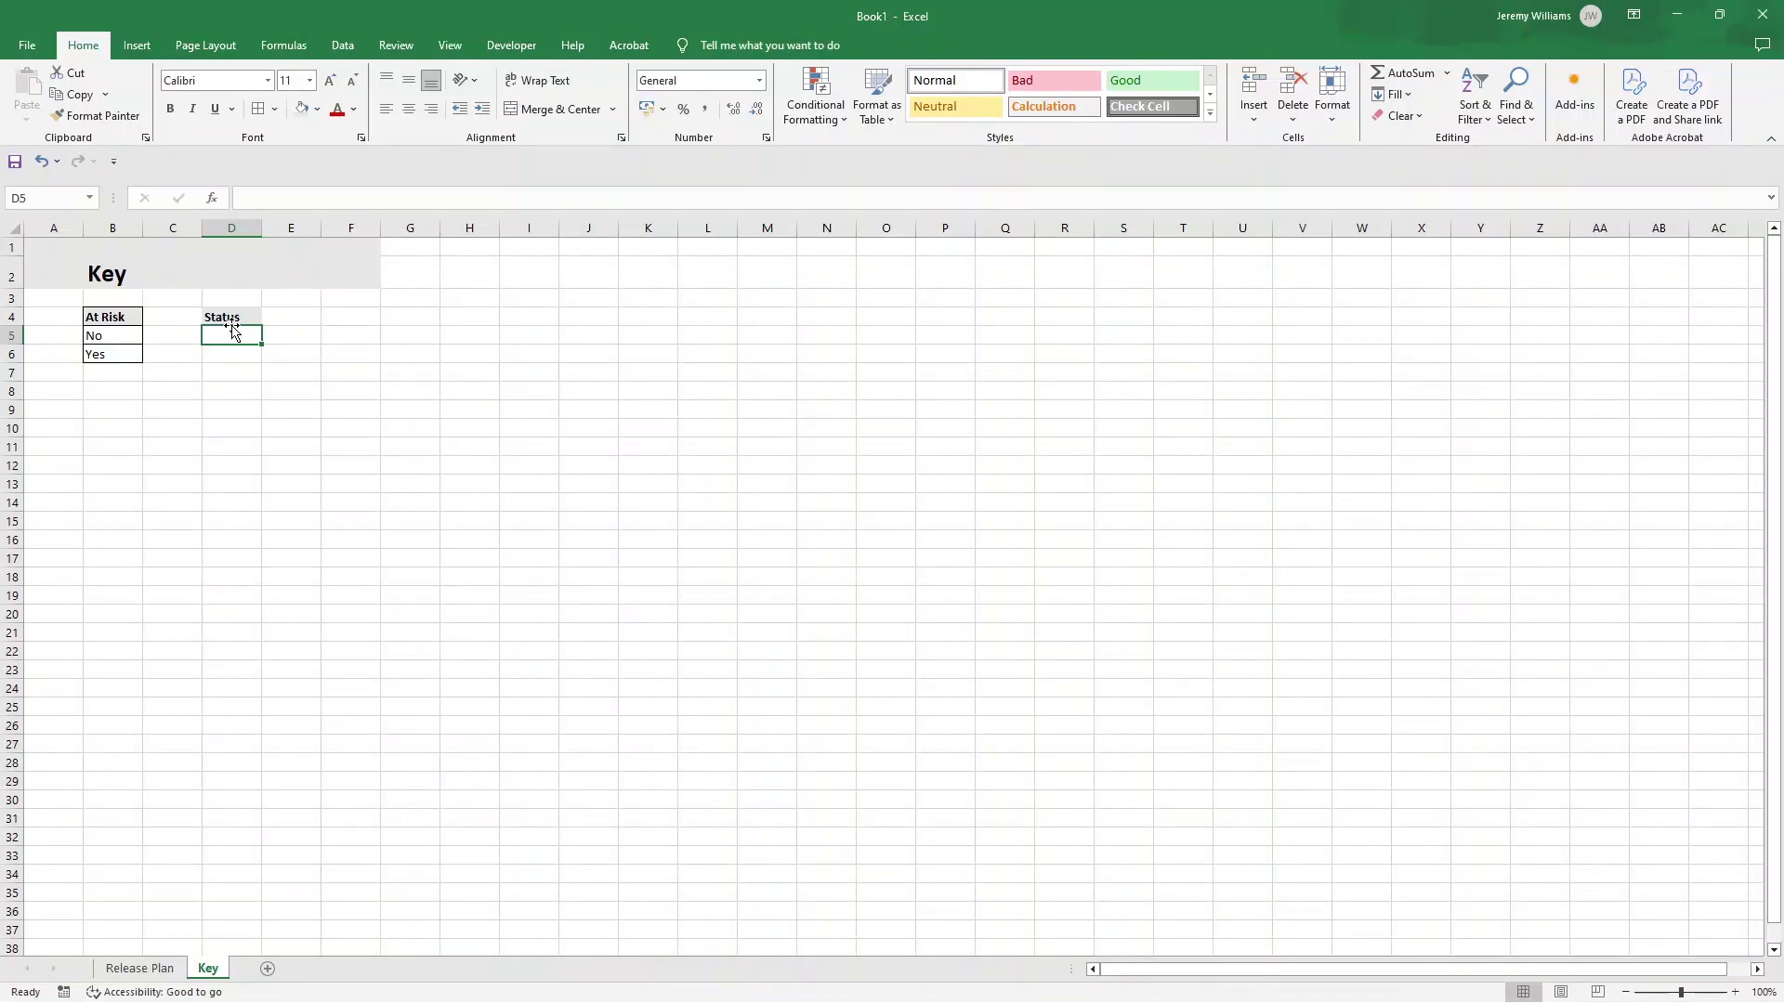
text(Planned)
key(Return)
text(Ongoing)
key(Return)
text(Released)
key(Return)
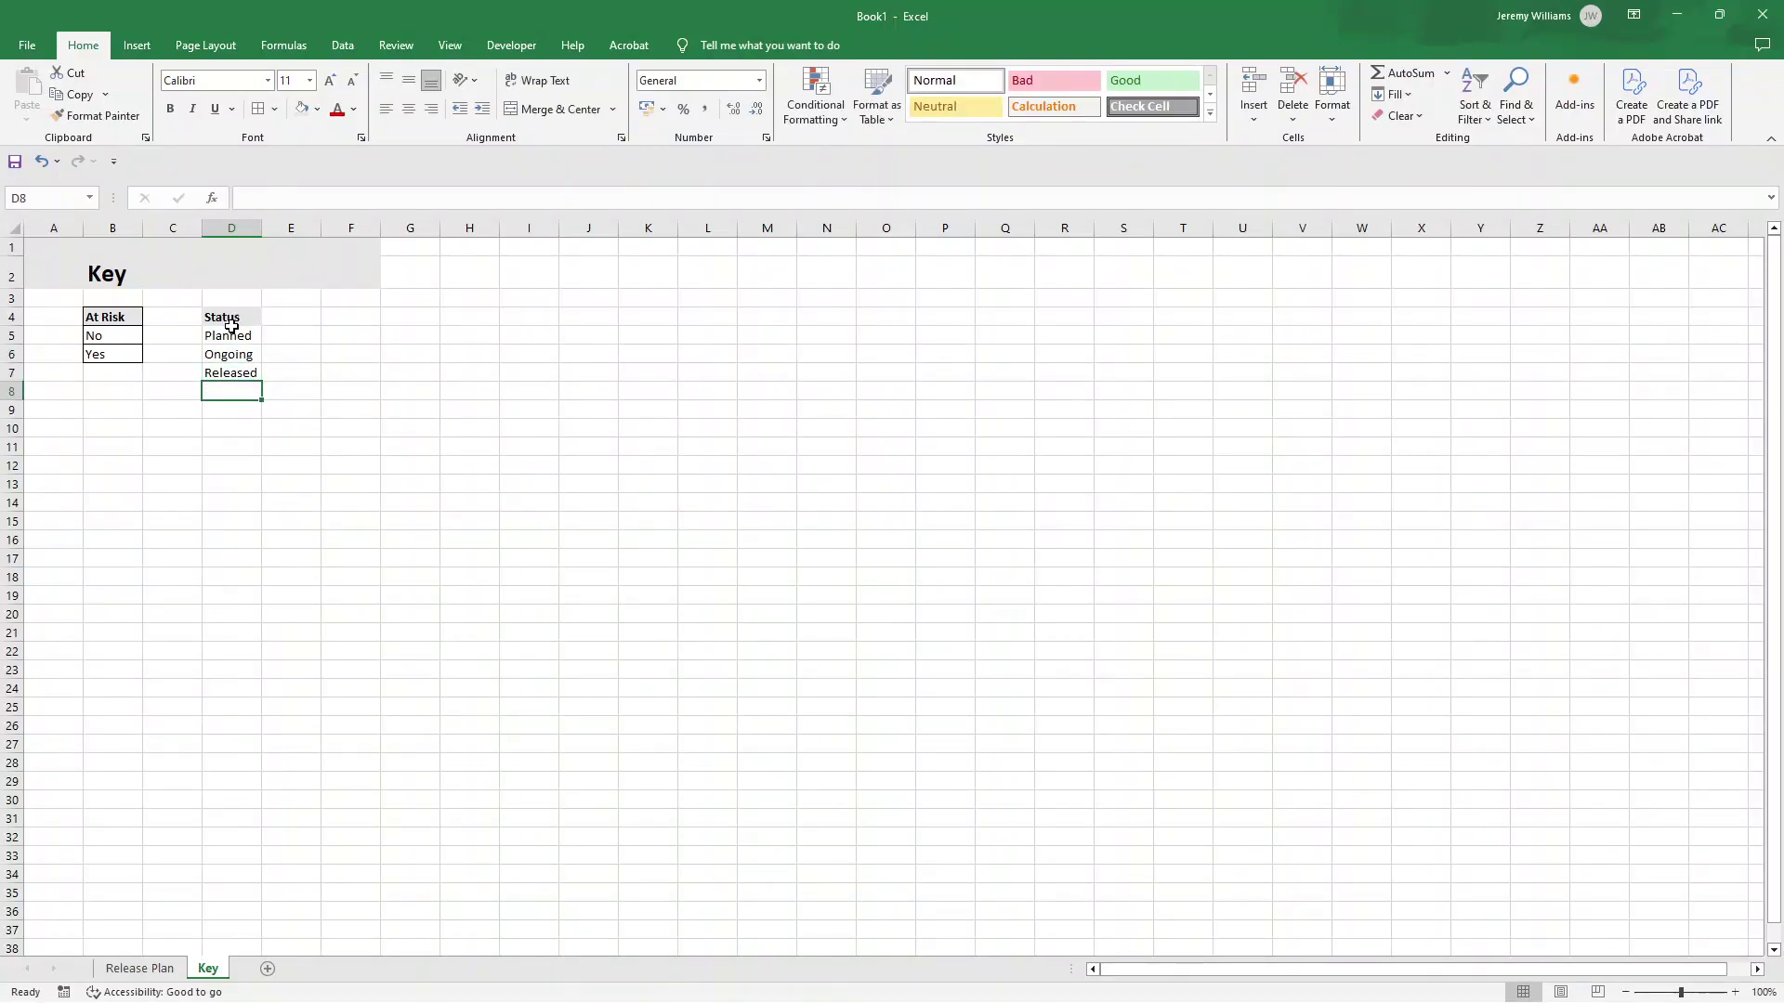
- Apply All Borders to the Status heading and its three values in D4:D7
drag(234, 335, 232, 372)
click(237, 340)
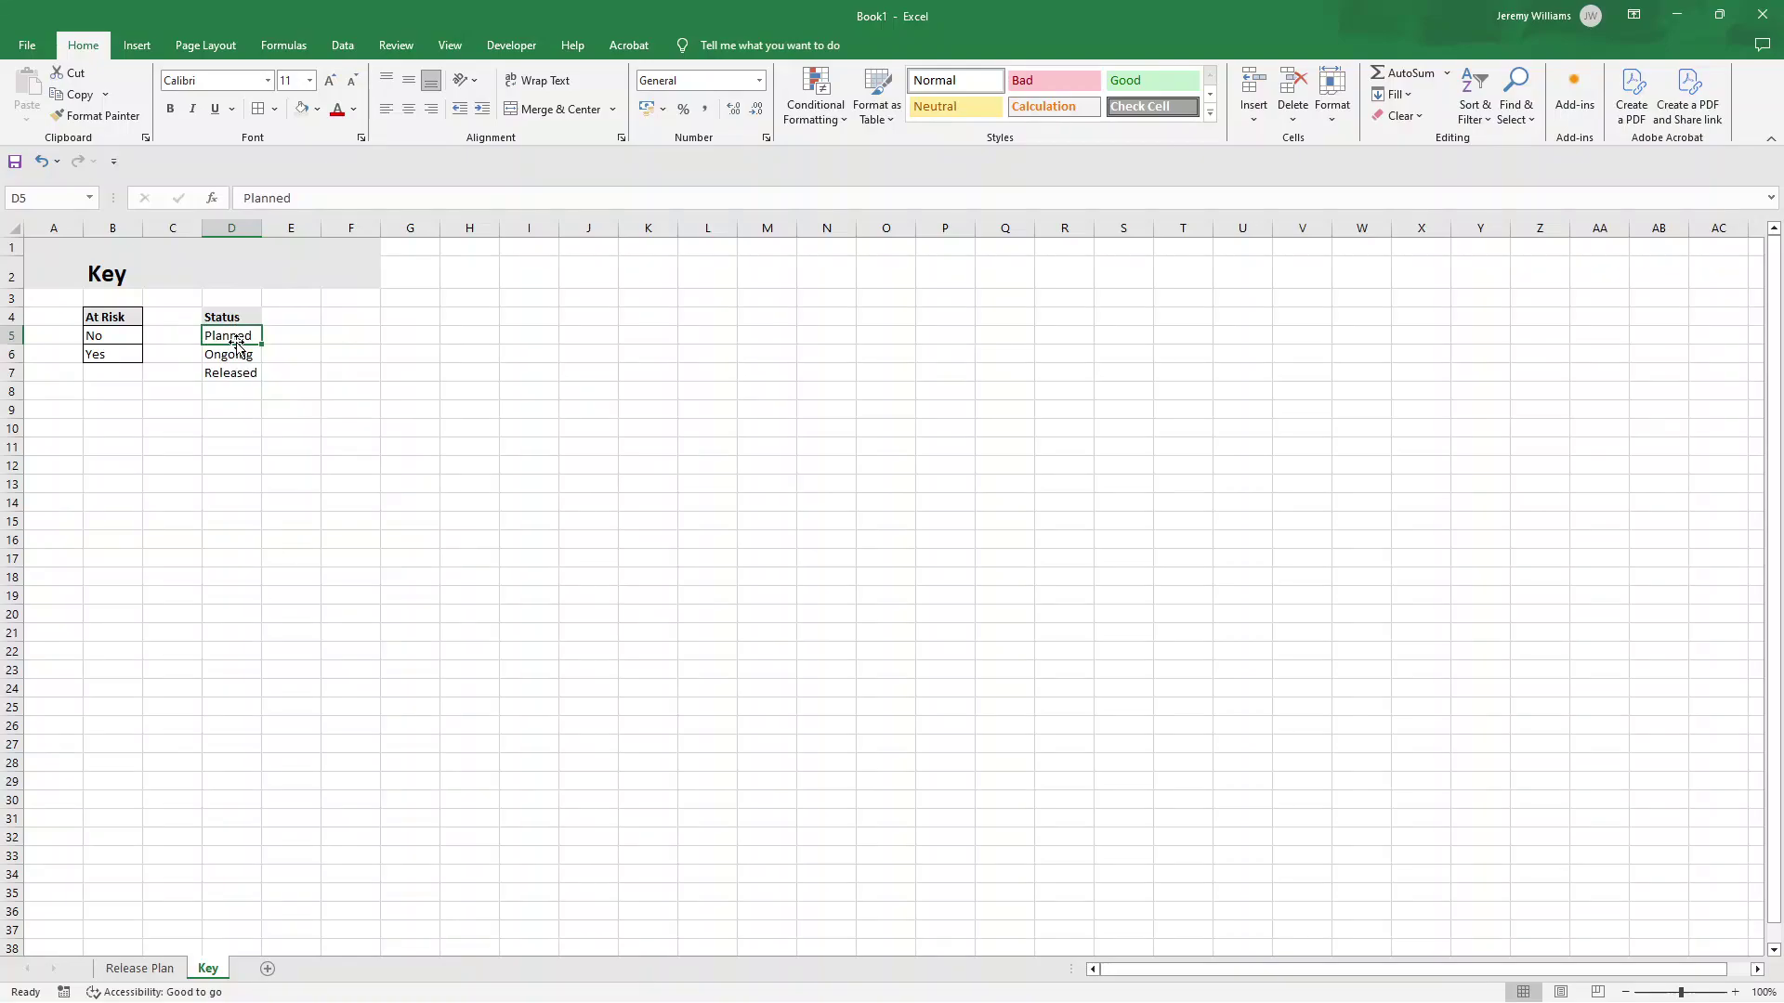
click(242, 383)
click(239, 335)
drag(229, 318, 232, 373)
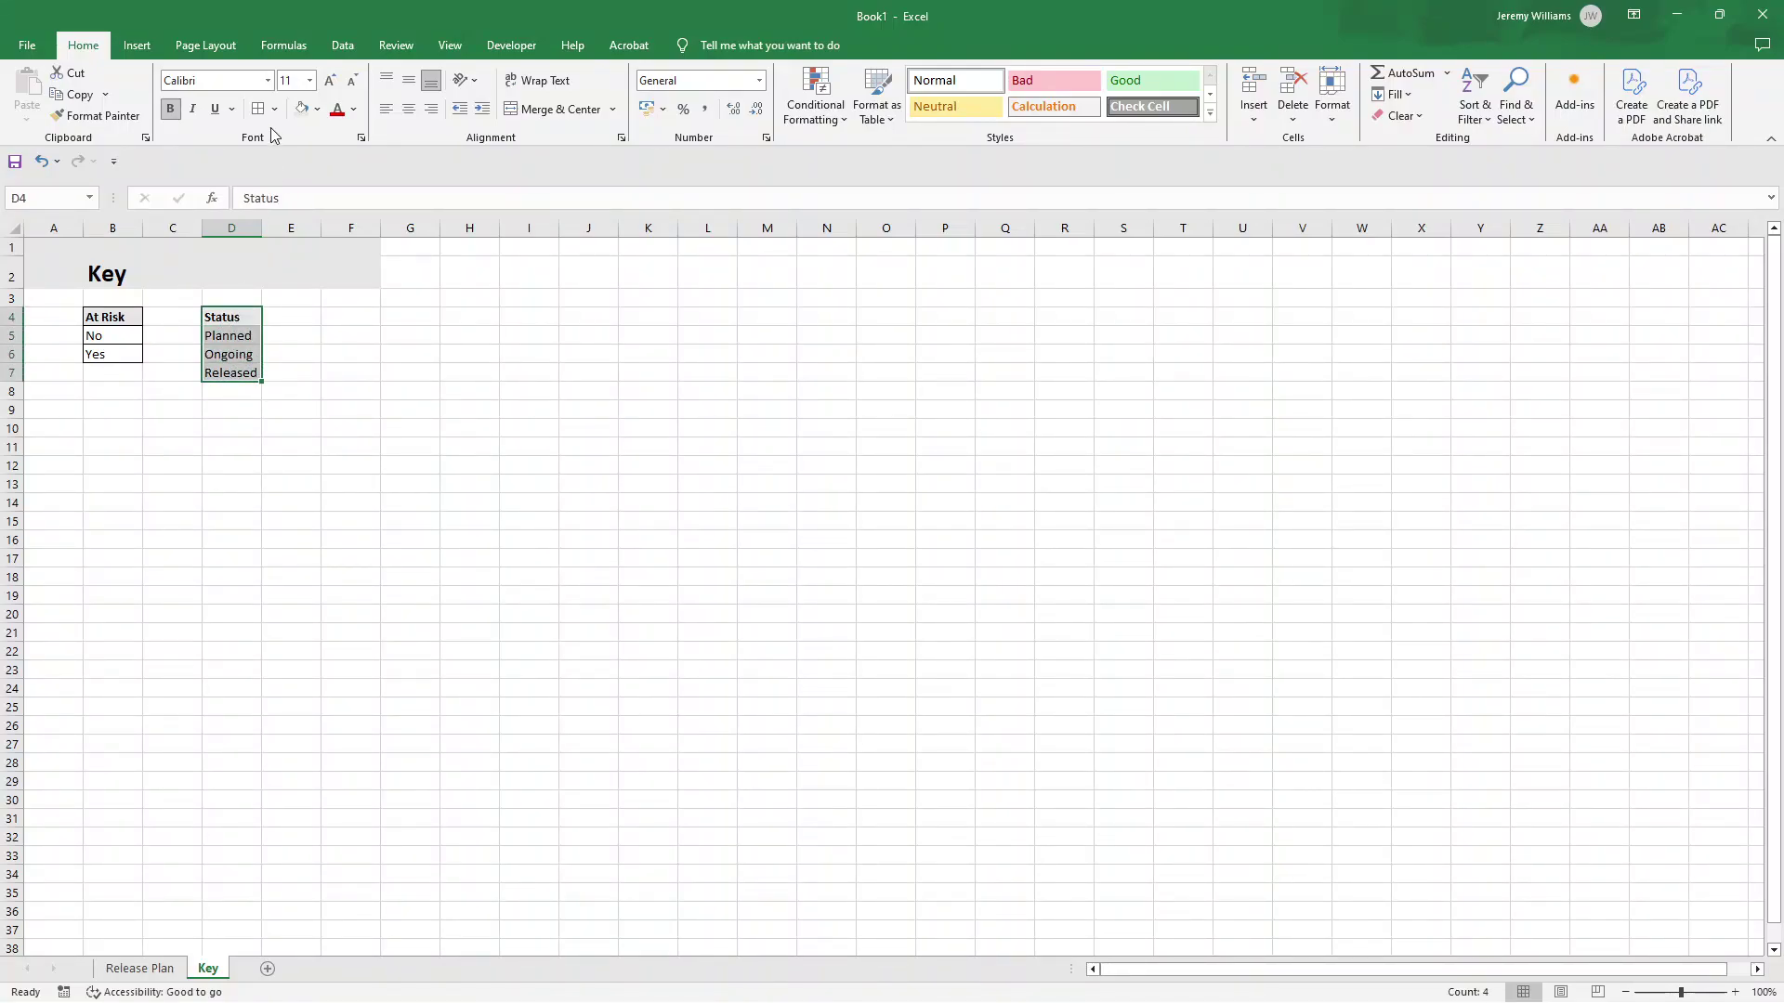
click(270, 447)
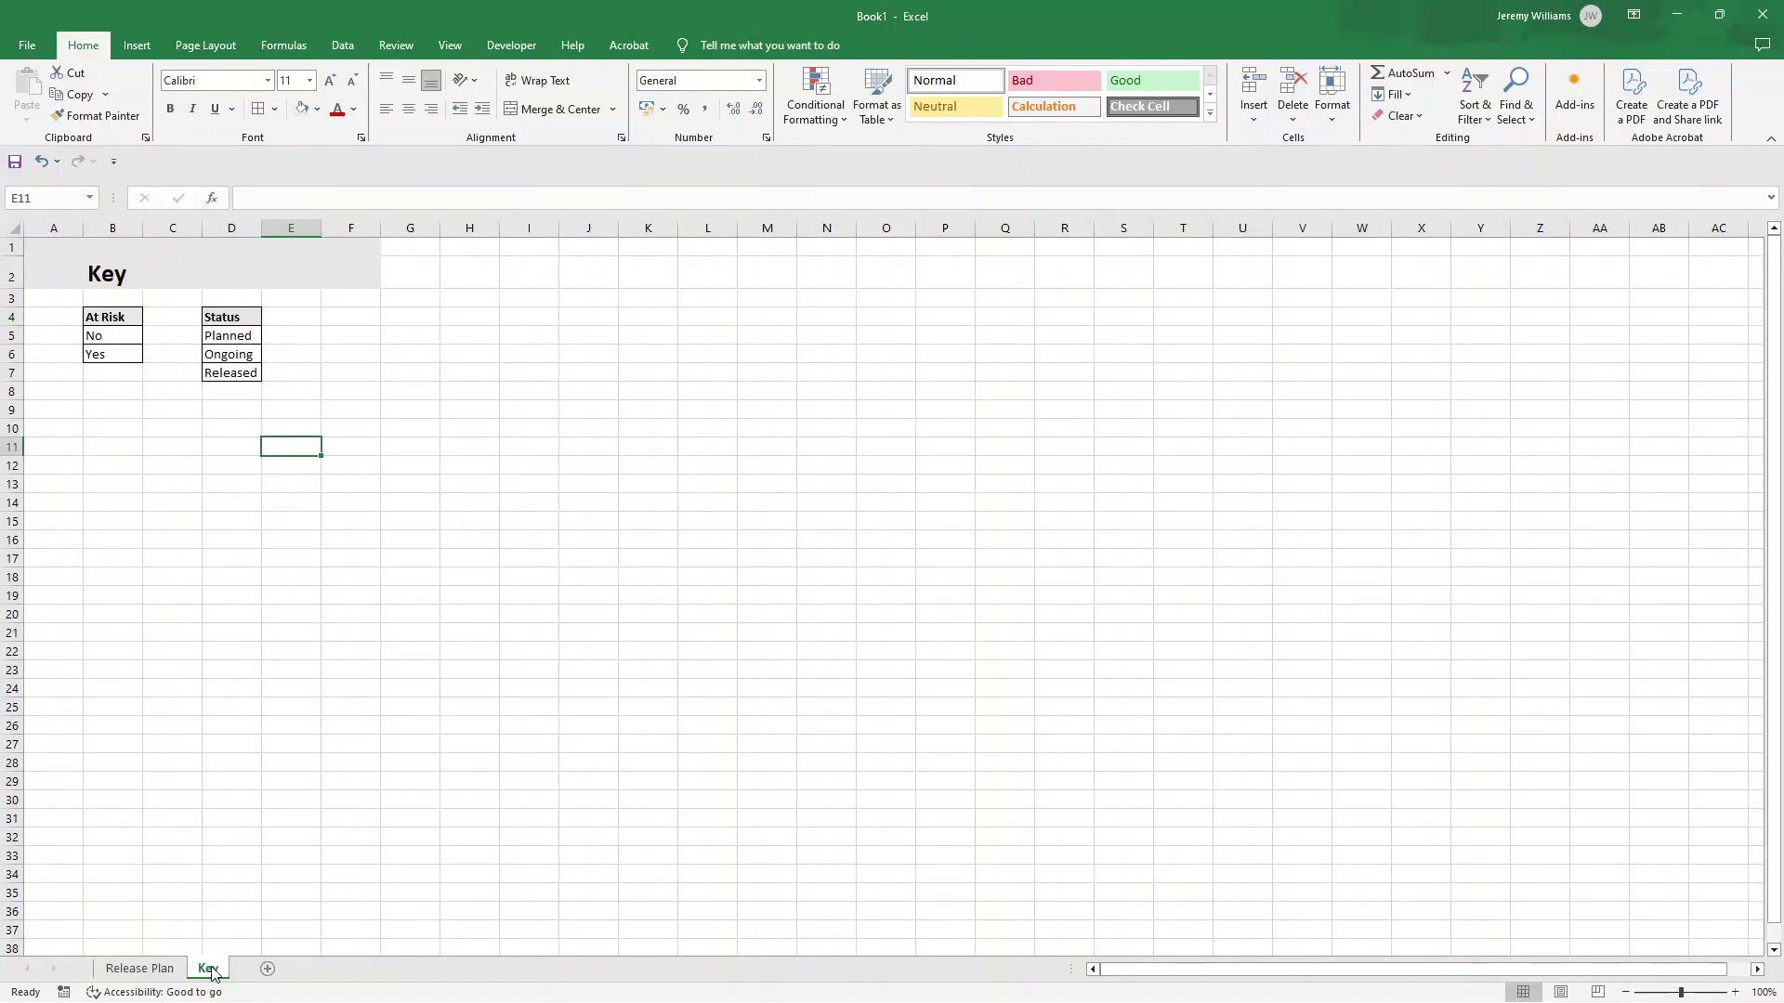
- Move the Key sheet in front of Release Plan and return to the Release Plan sheet
drag(212, 971, 119, 946)
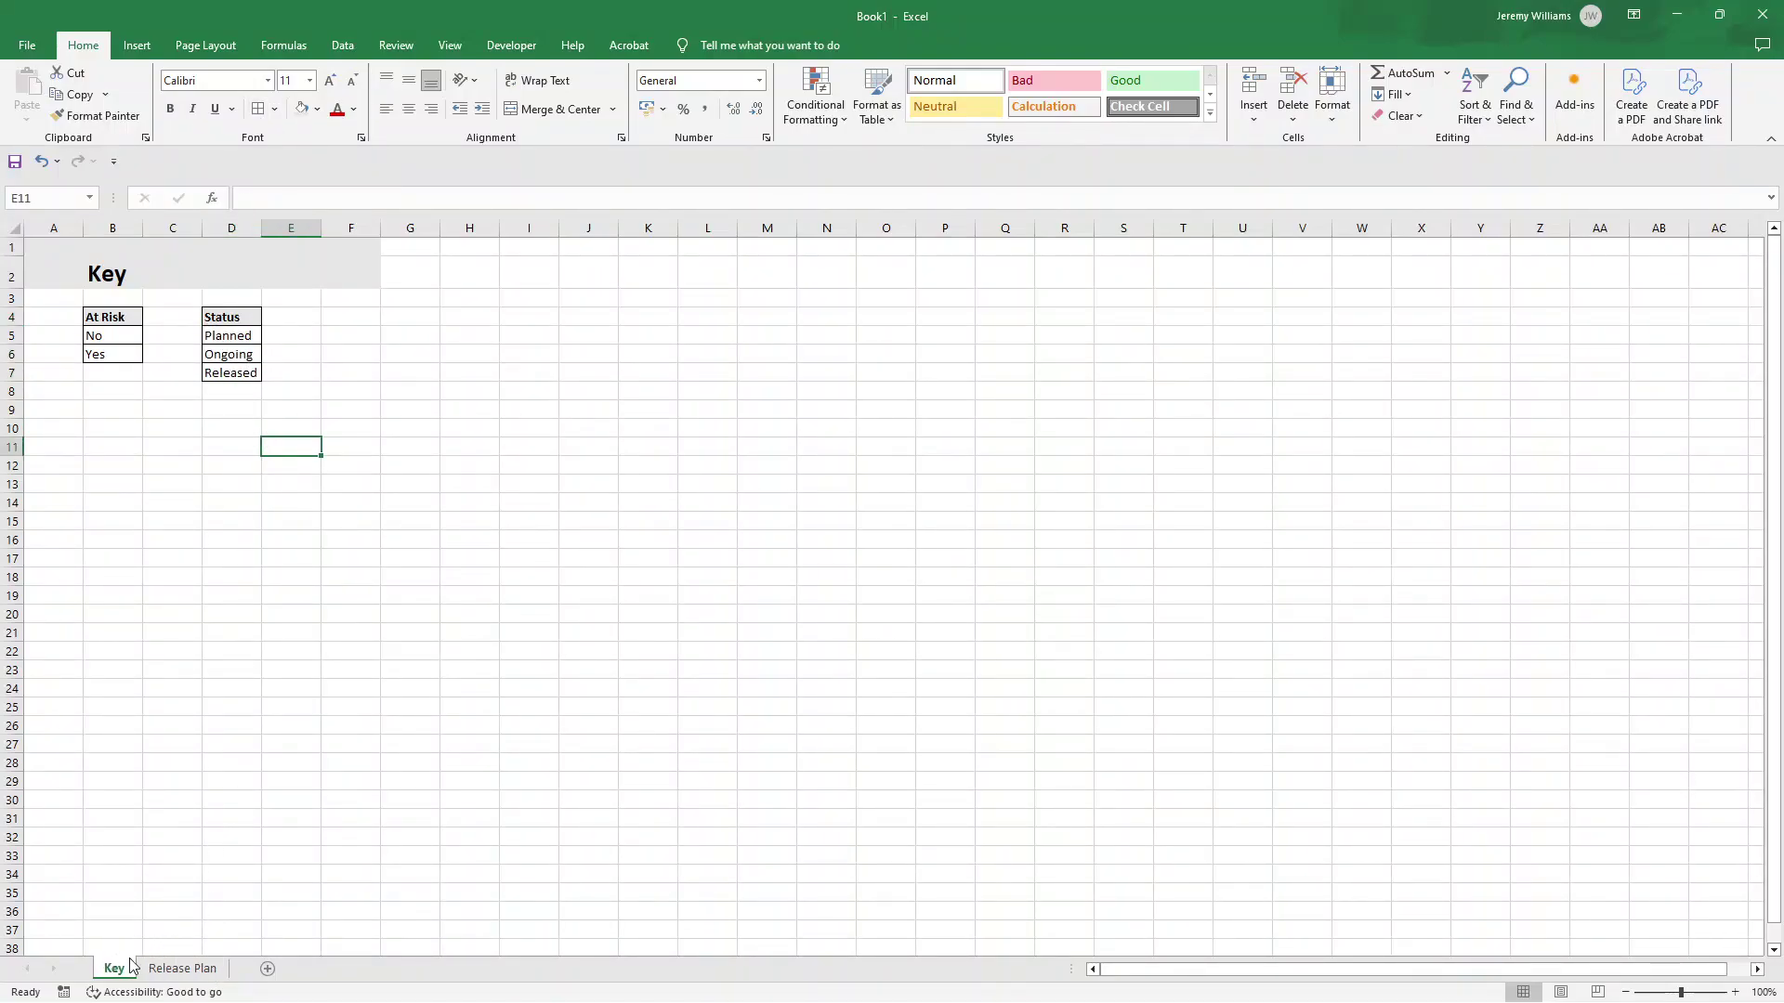
click(181, 969)
click(228, 711)
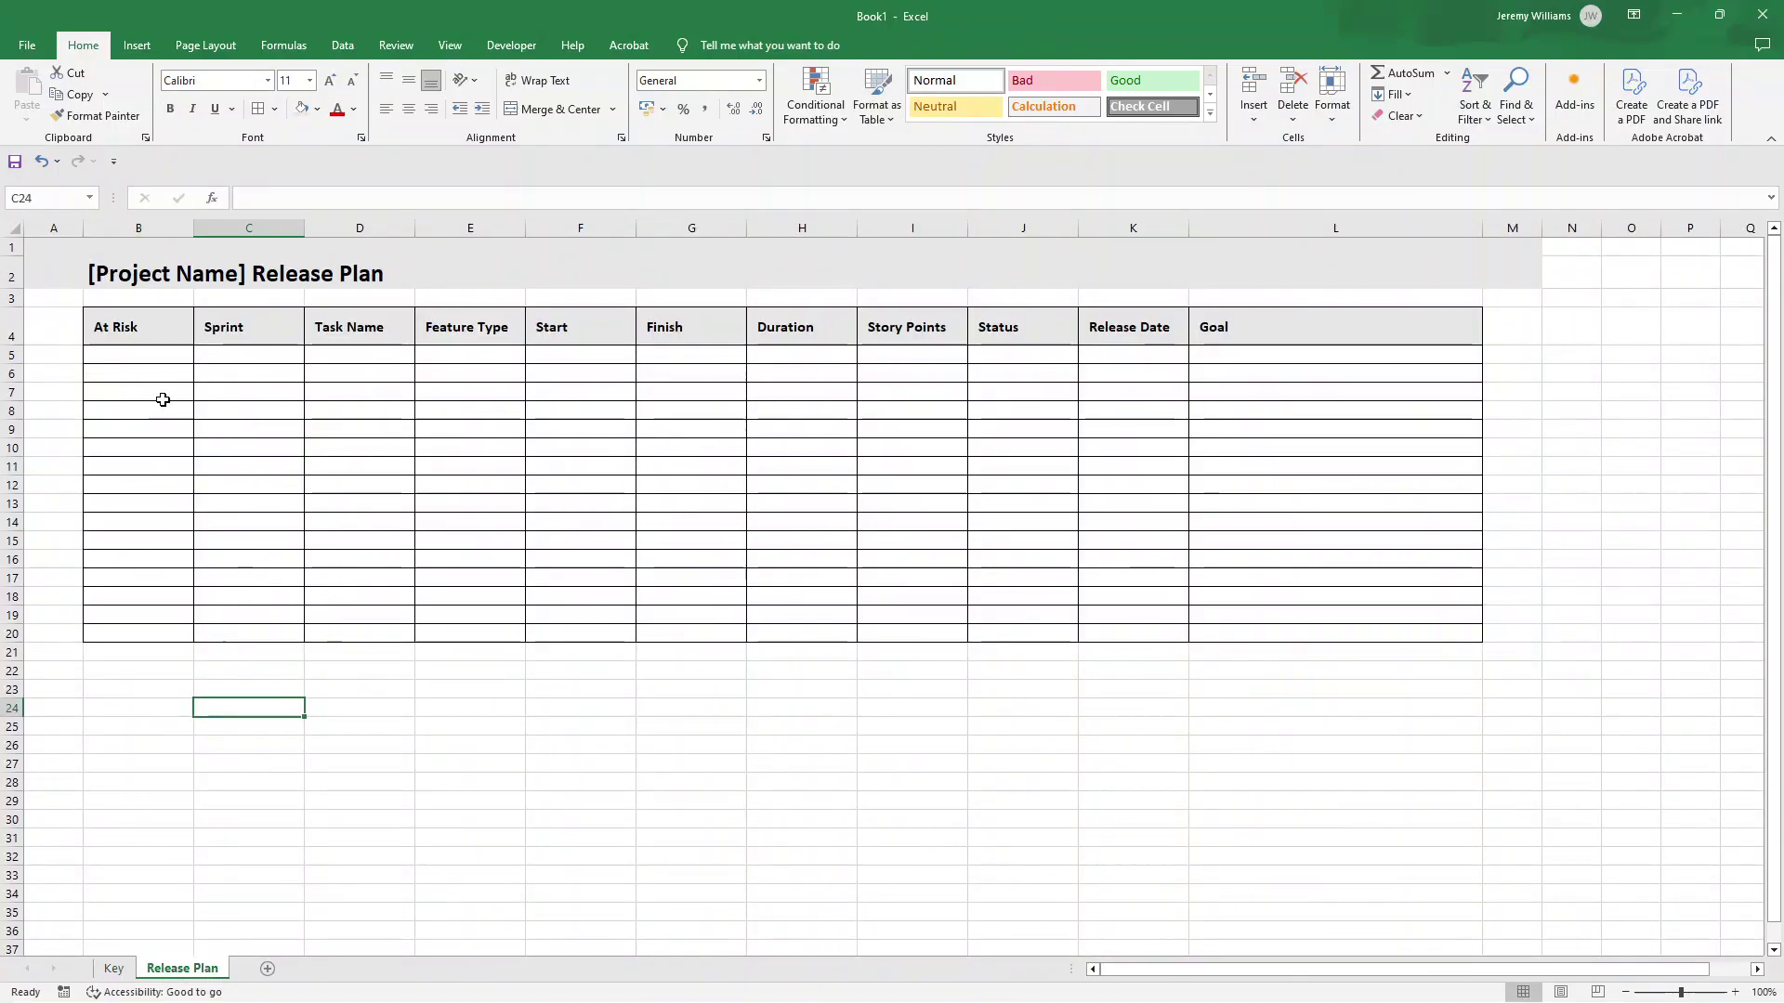
click(161, 354)
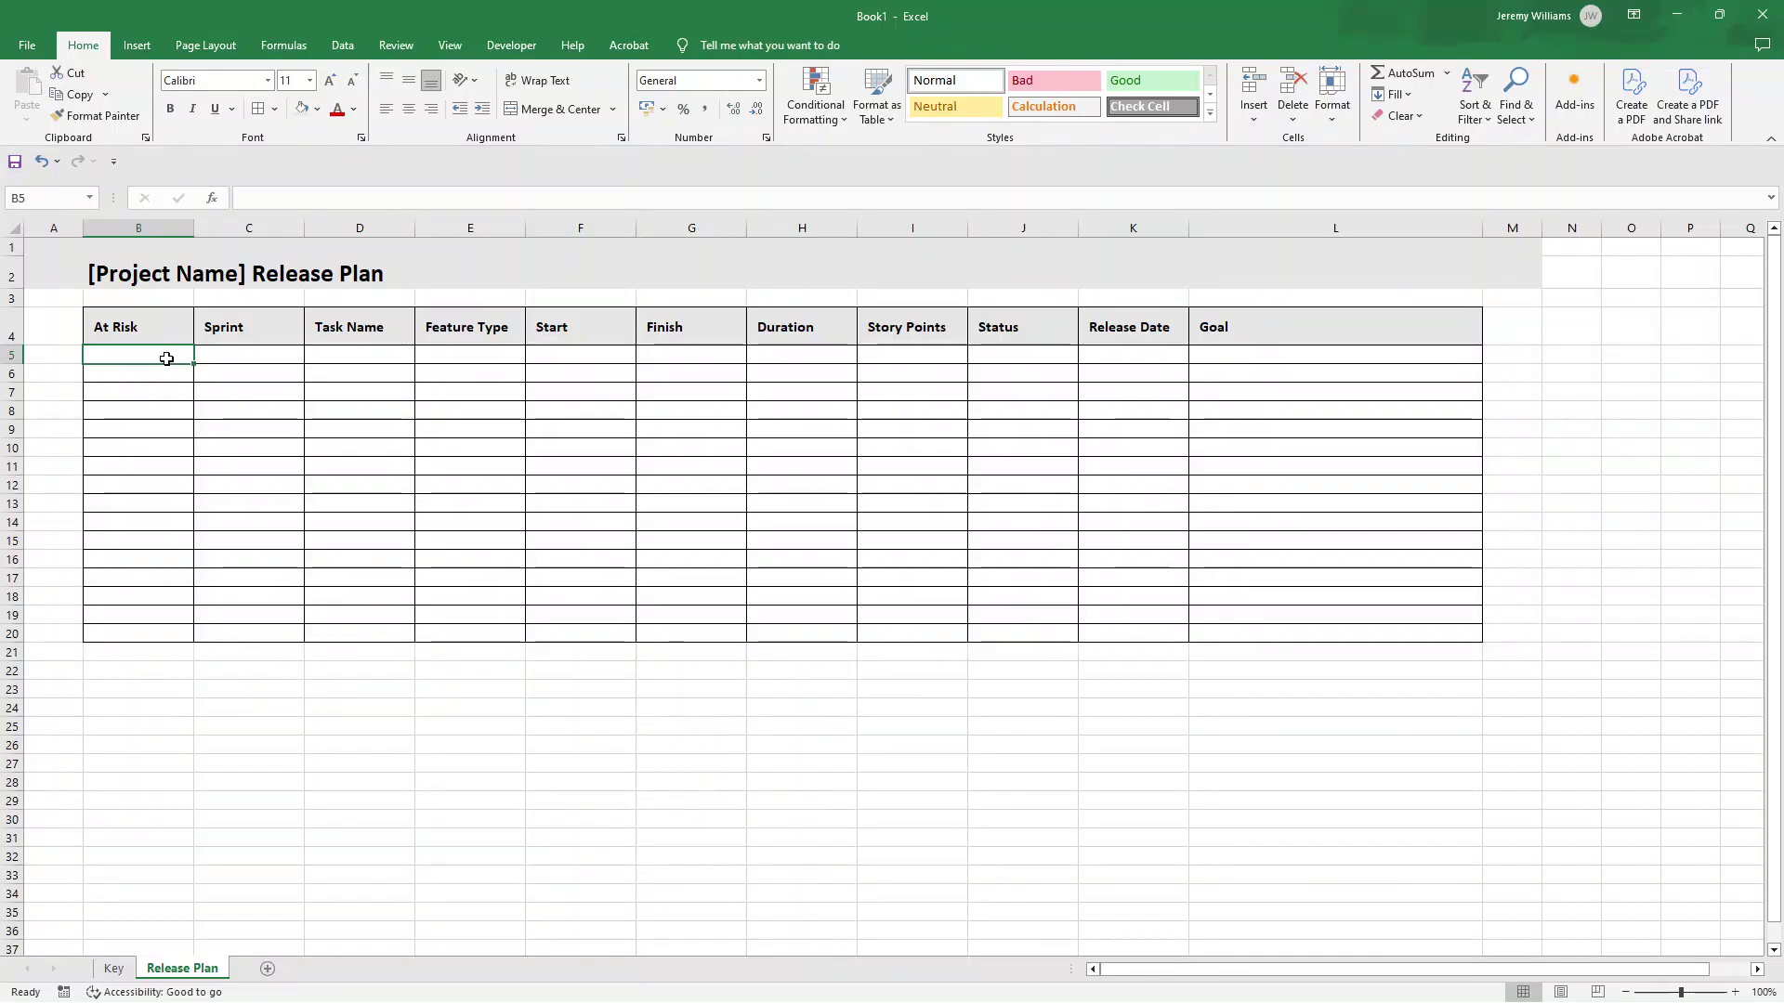
- Limit column B to a No/Yes list validation sourced from Key!B5:B6
click(139, 228)
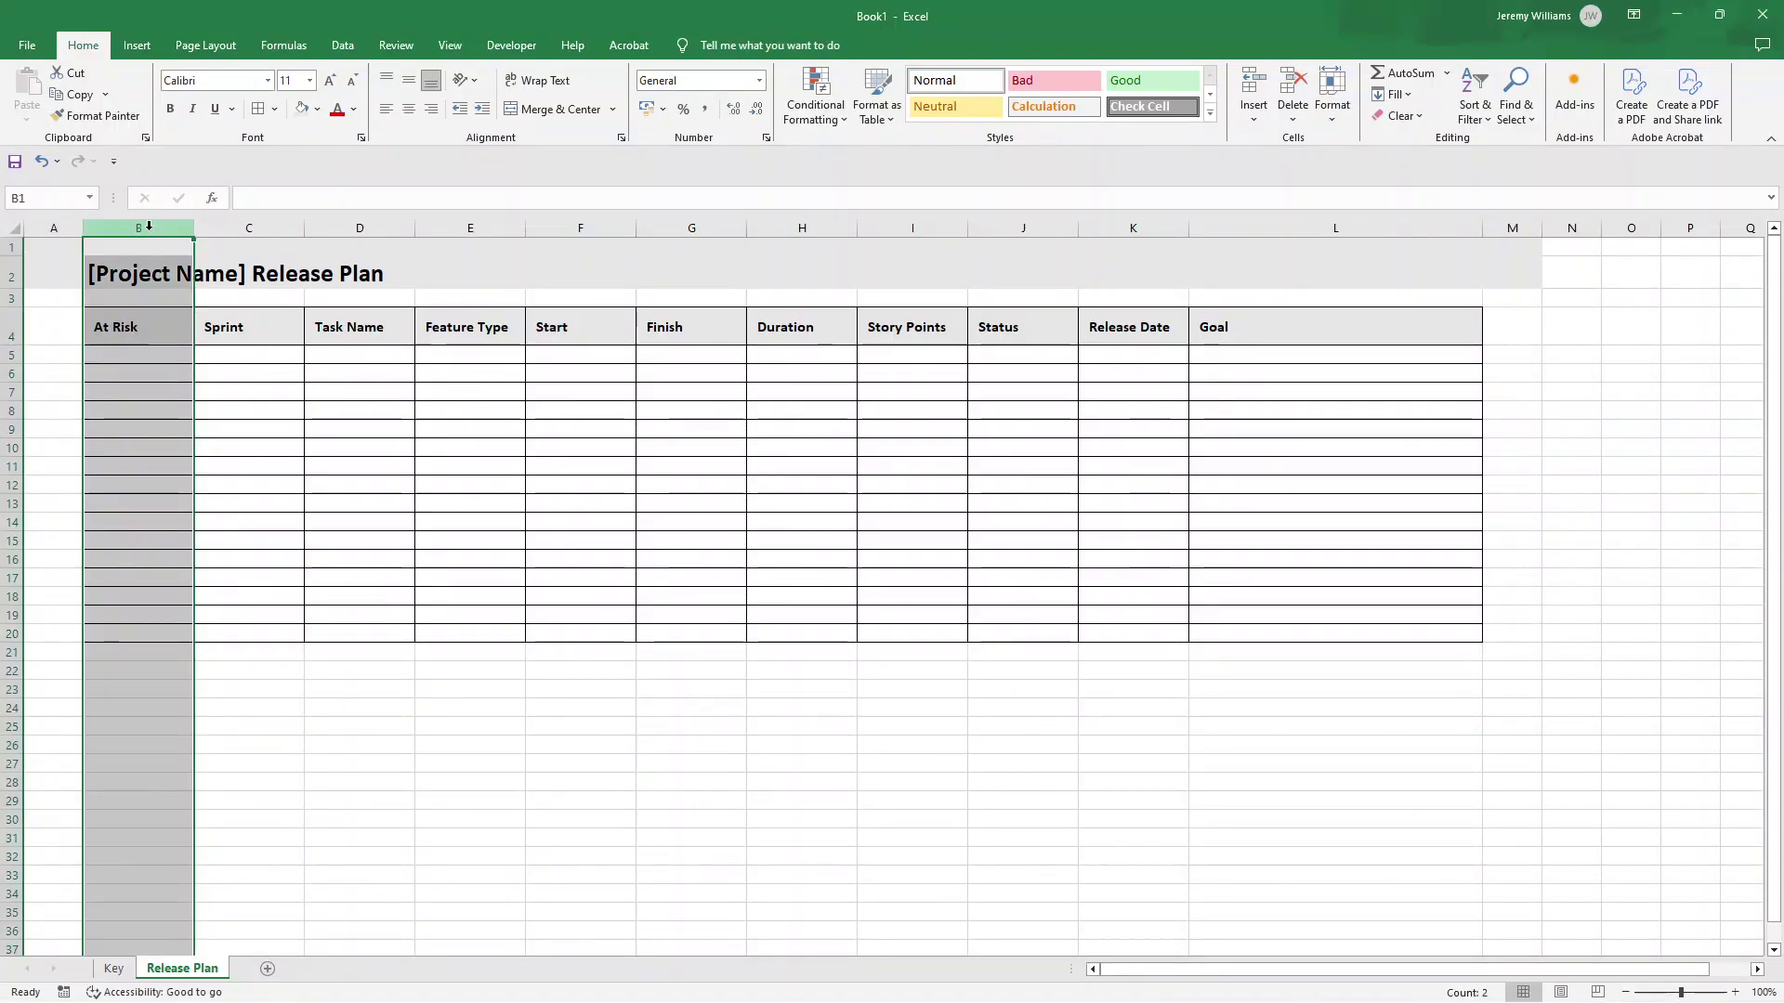
click(343, 45)
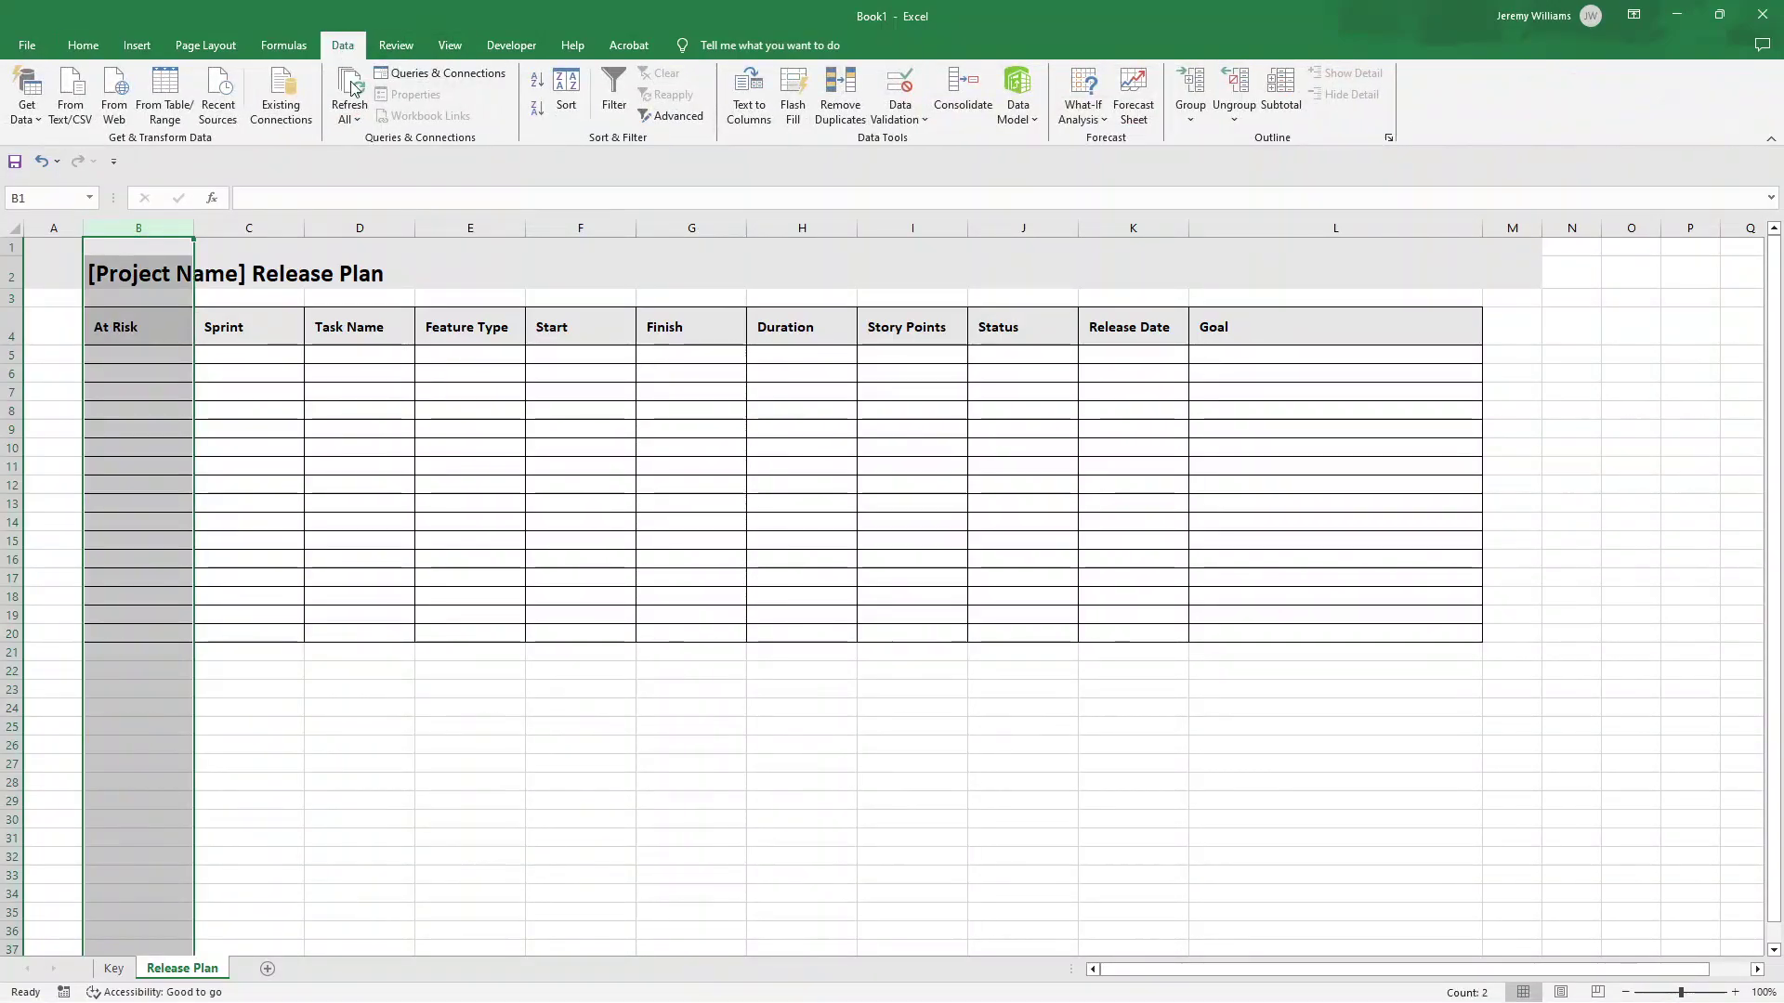
click(925, 120)
click(941, 139)
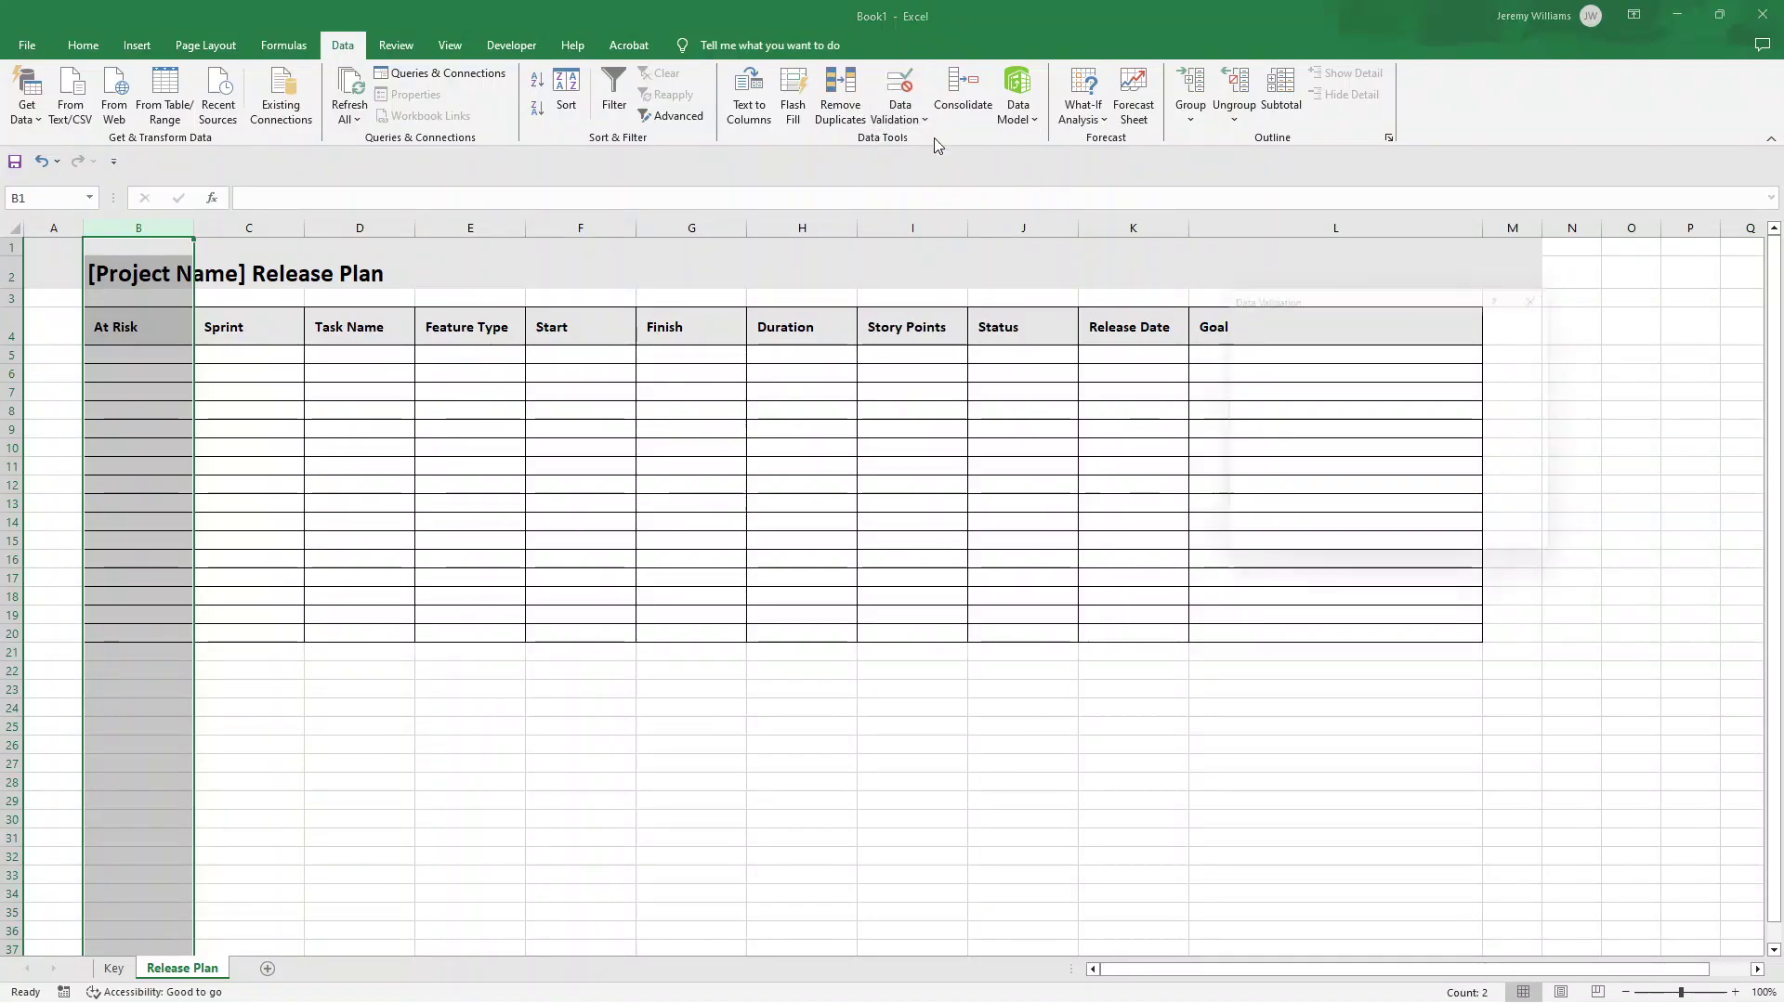
click(1371, 383)
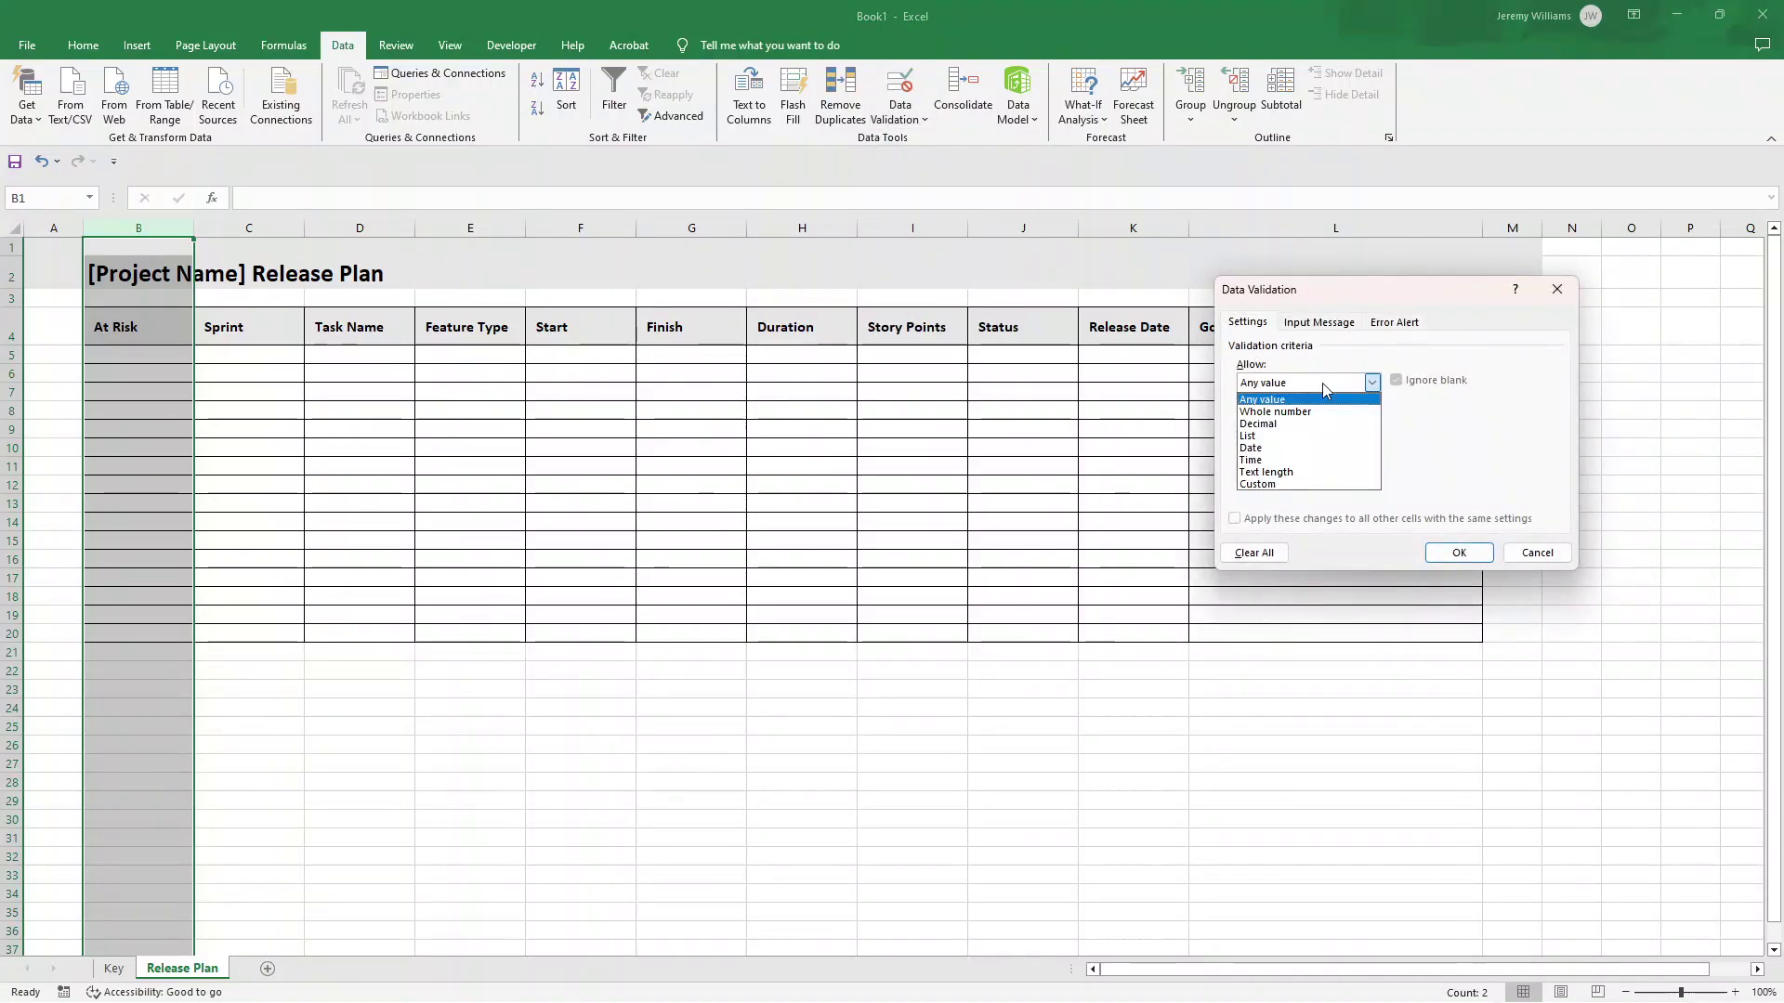
click(1298, 435)
click(1283, 457)
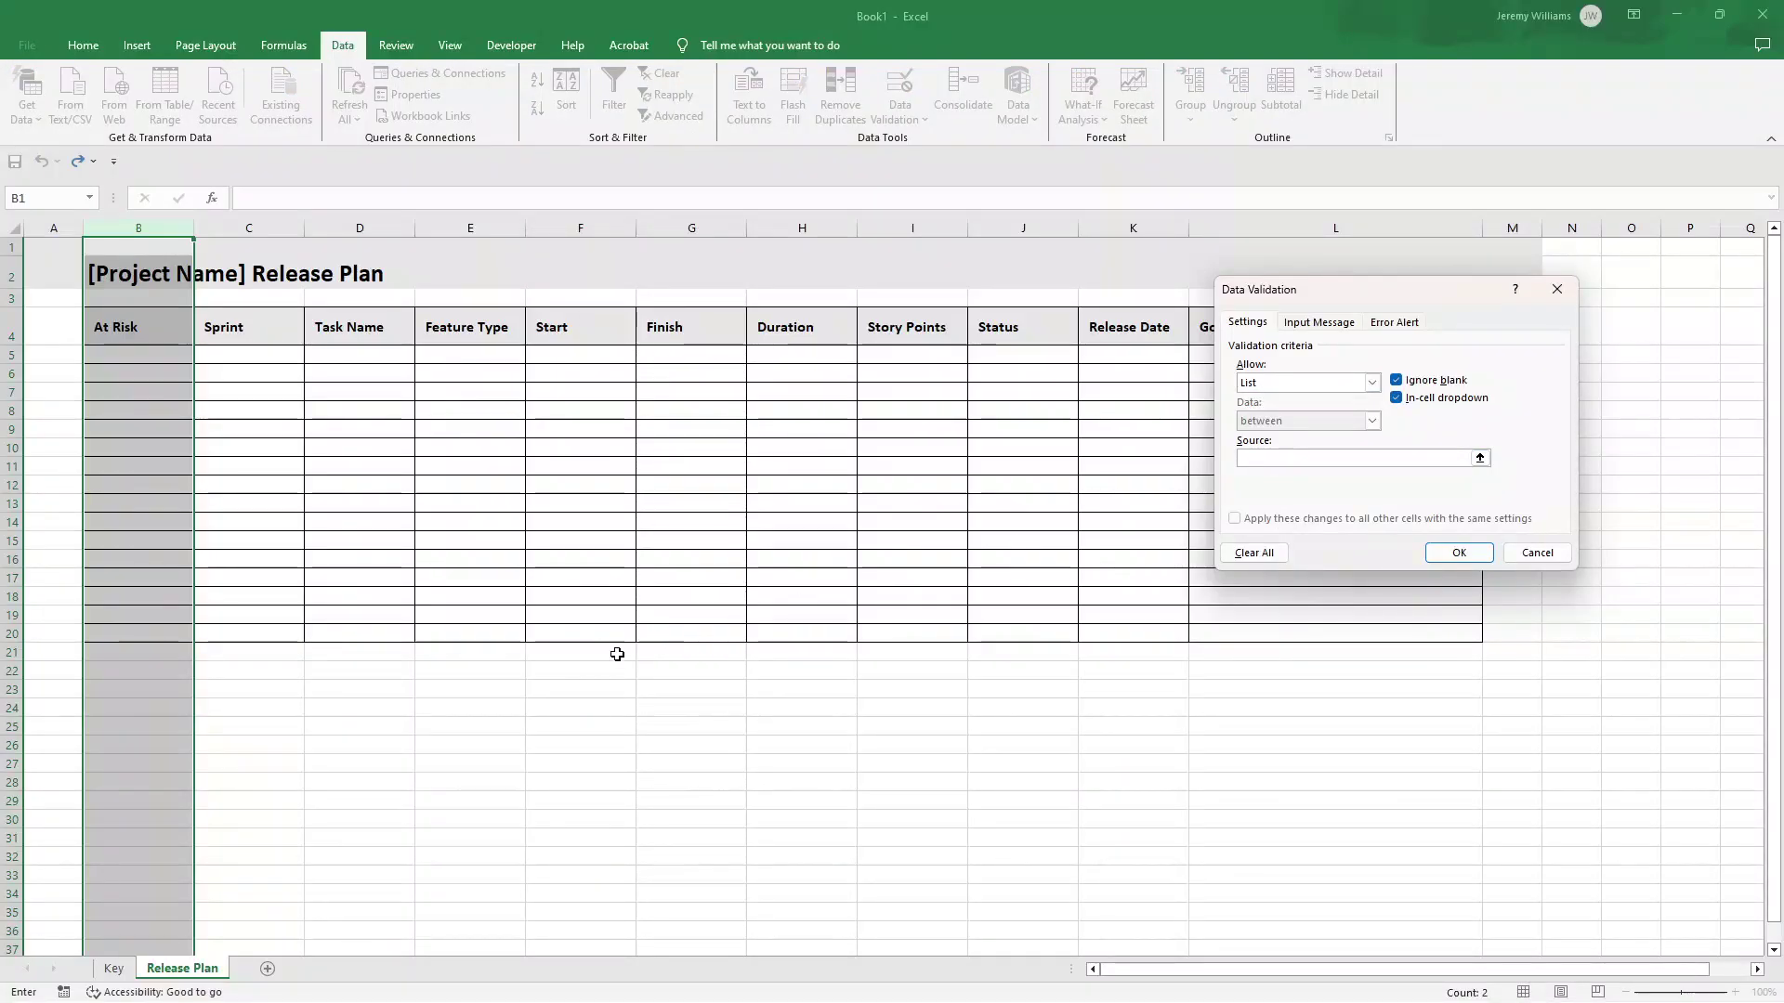
click(114, 969)
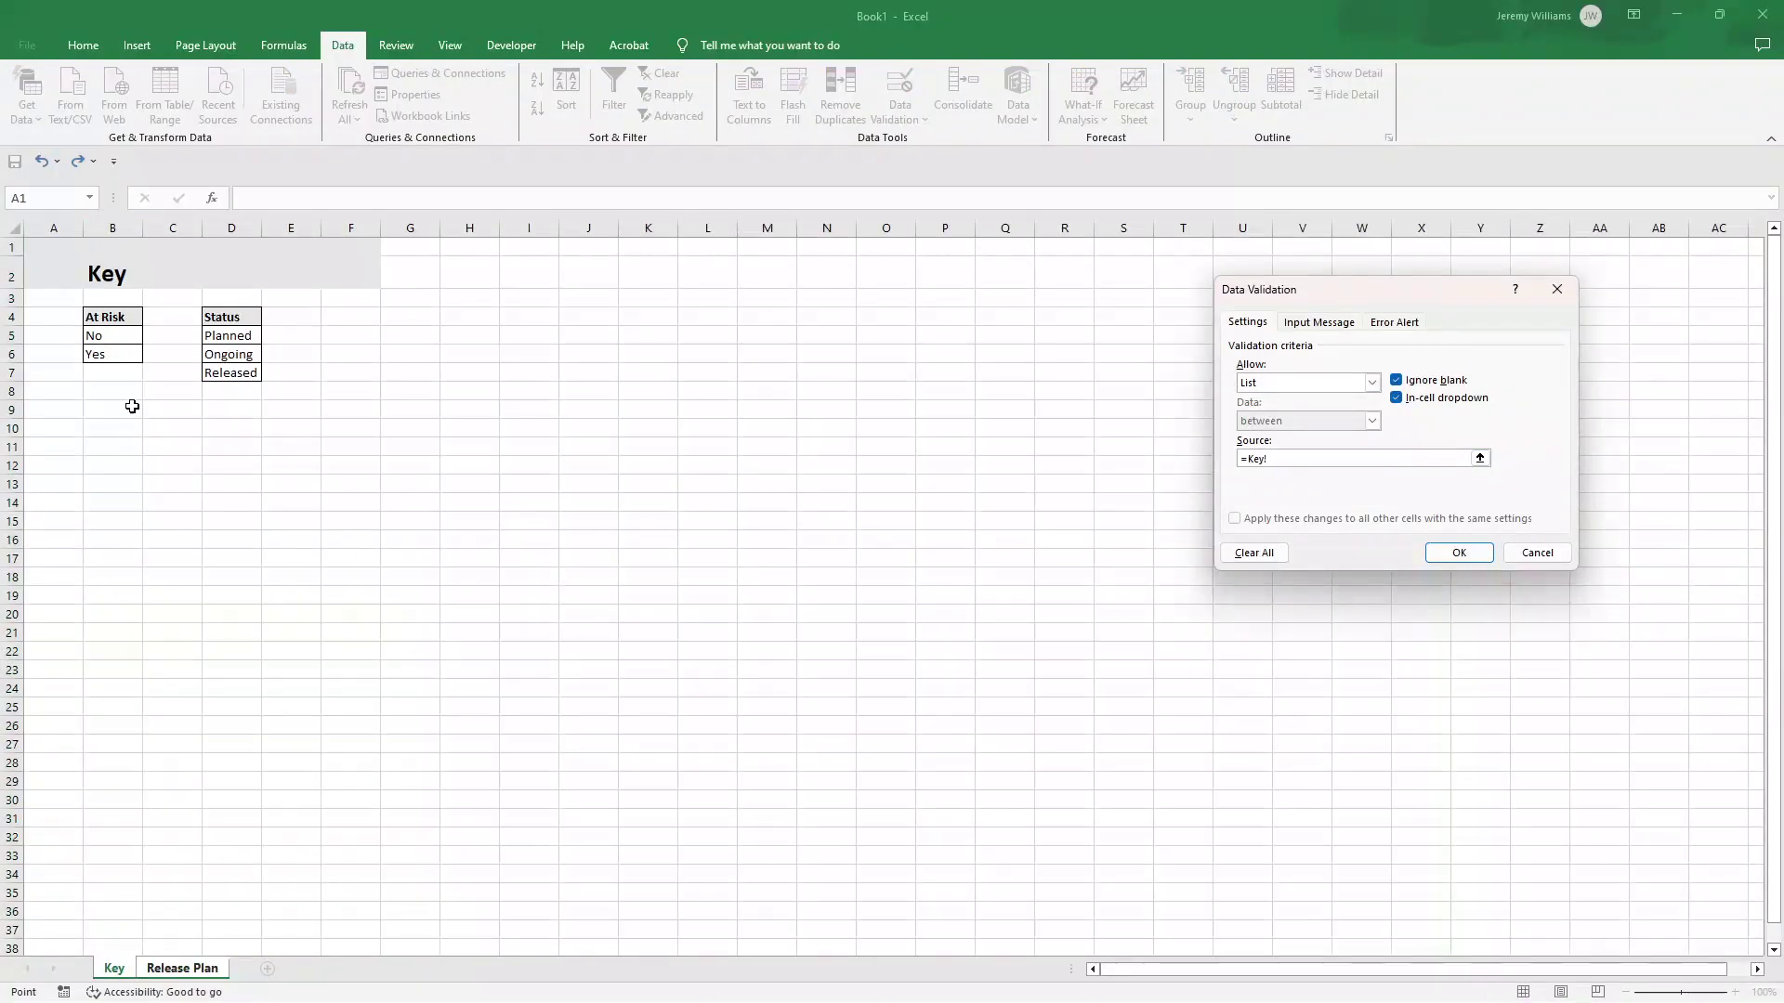
drag(118, 337, 139, 355)
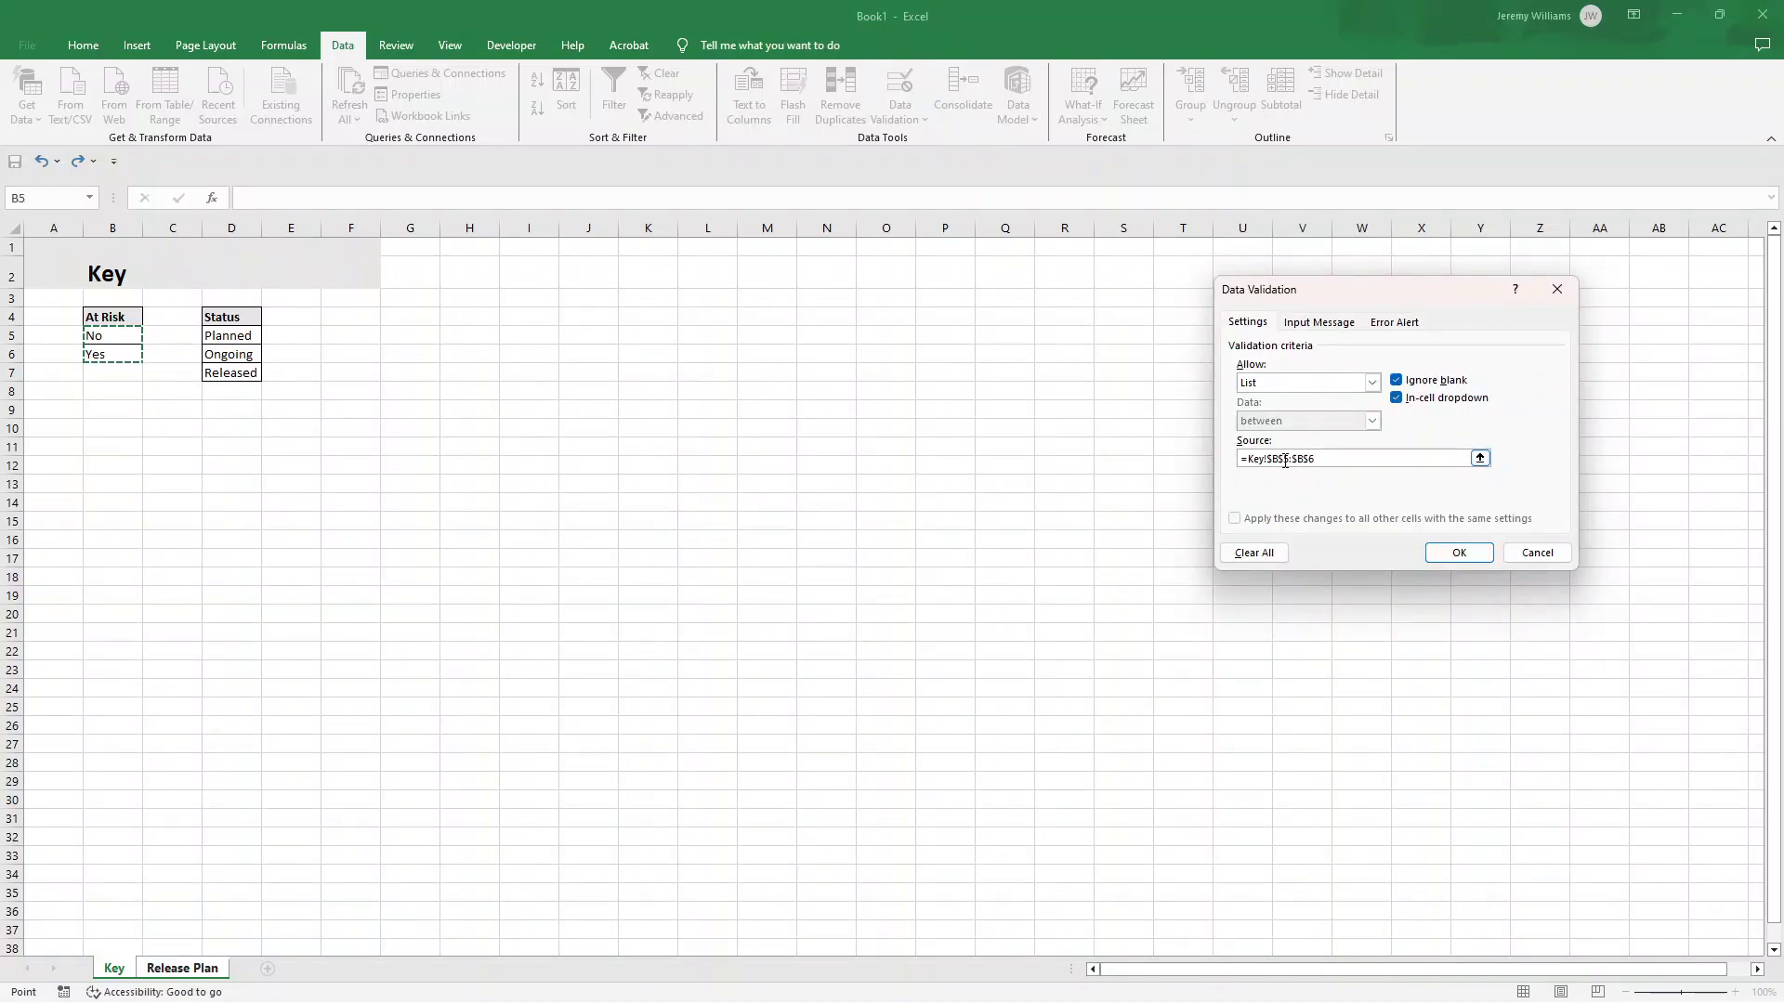
click(1456, 554)
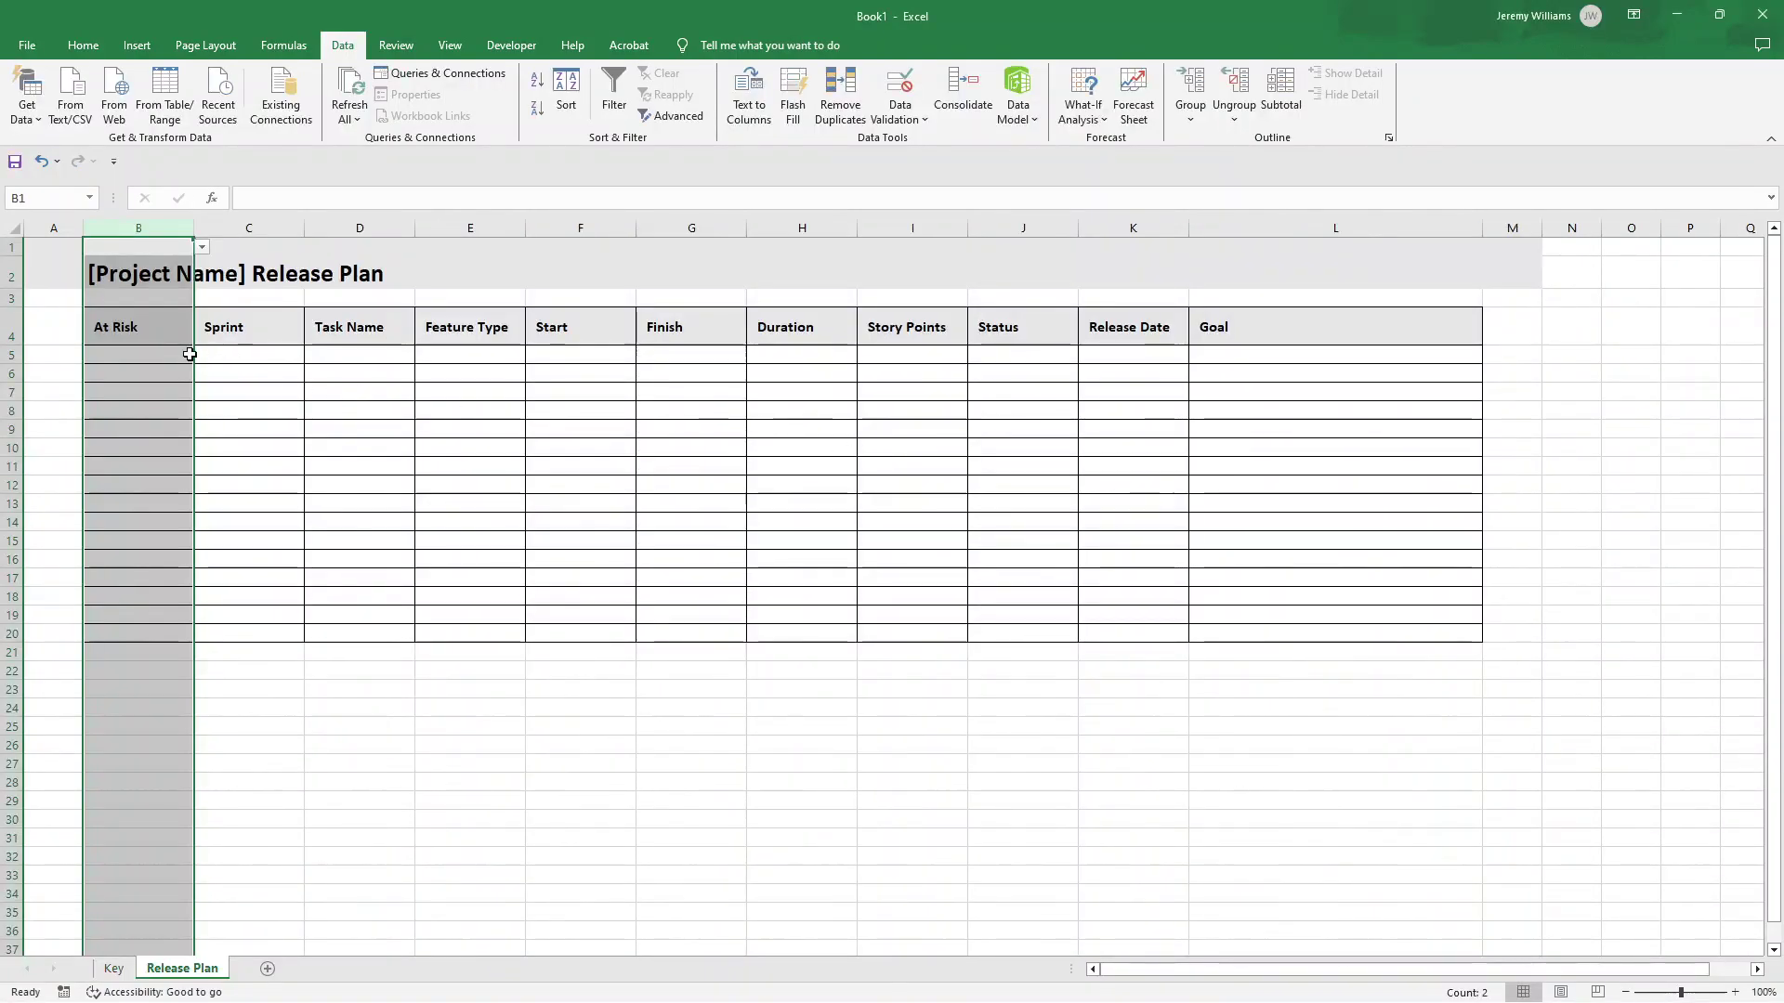
- Try the new No/Yes dropdown in a few column B cells
click(181, 355)
click(200, 355)
click(175, 391)
- Set the data validation on B1:B4 back to Any value
click(139, 228)
click(177, 247)
click(190, 278)
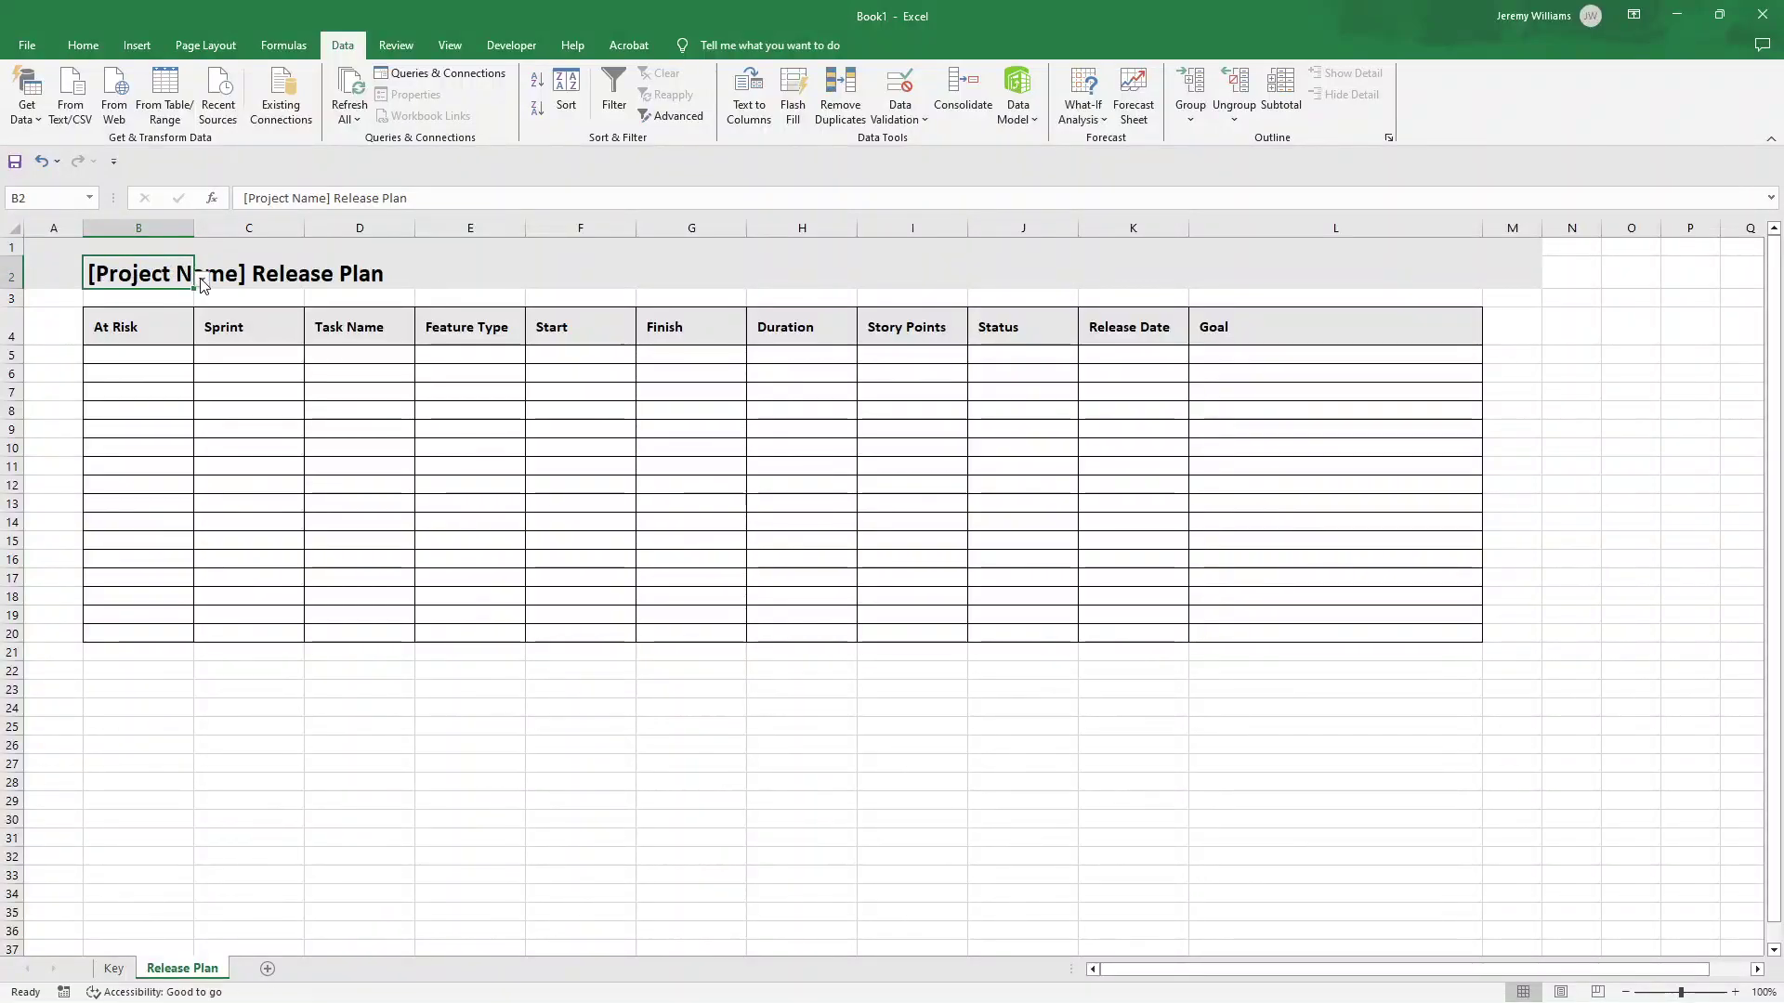
click(150, 246)
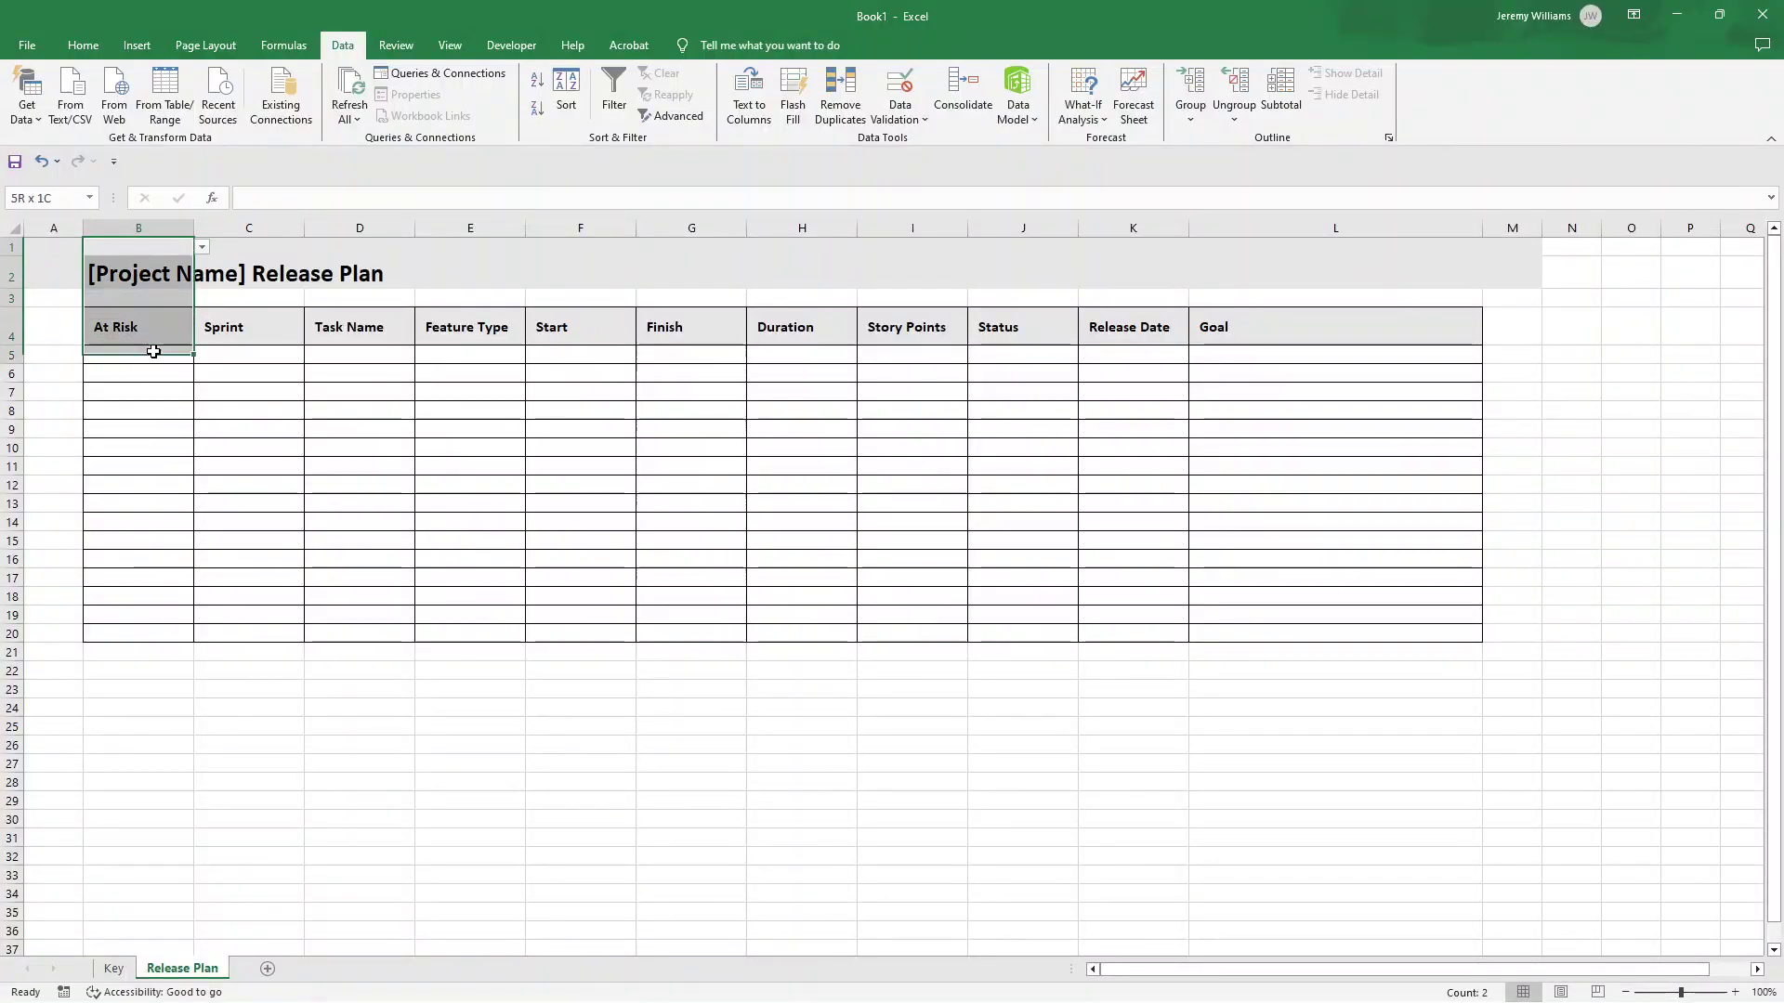
drag(153, 351, 159, 335)
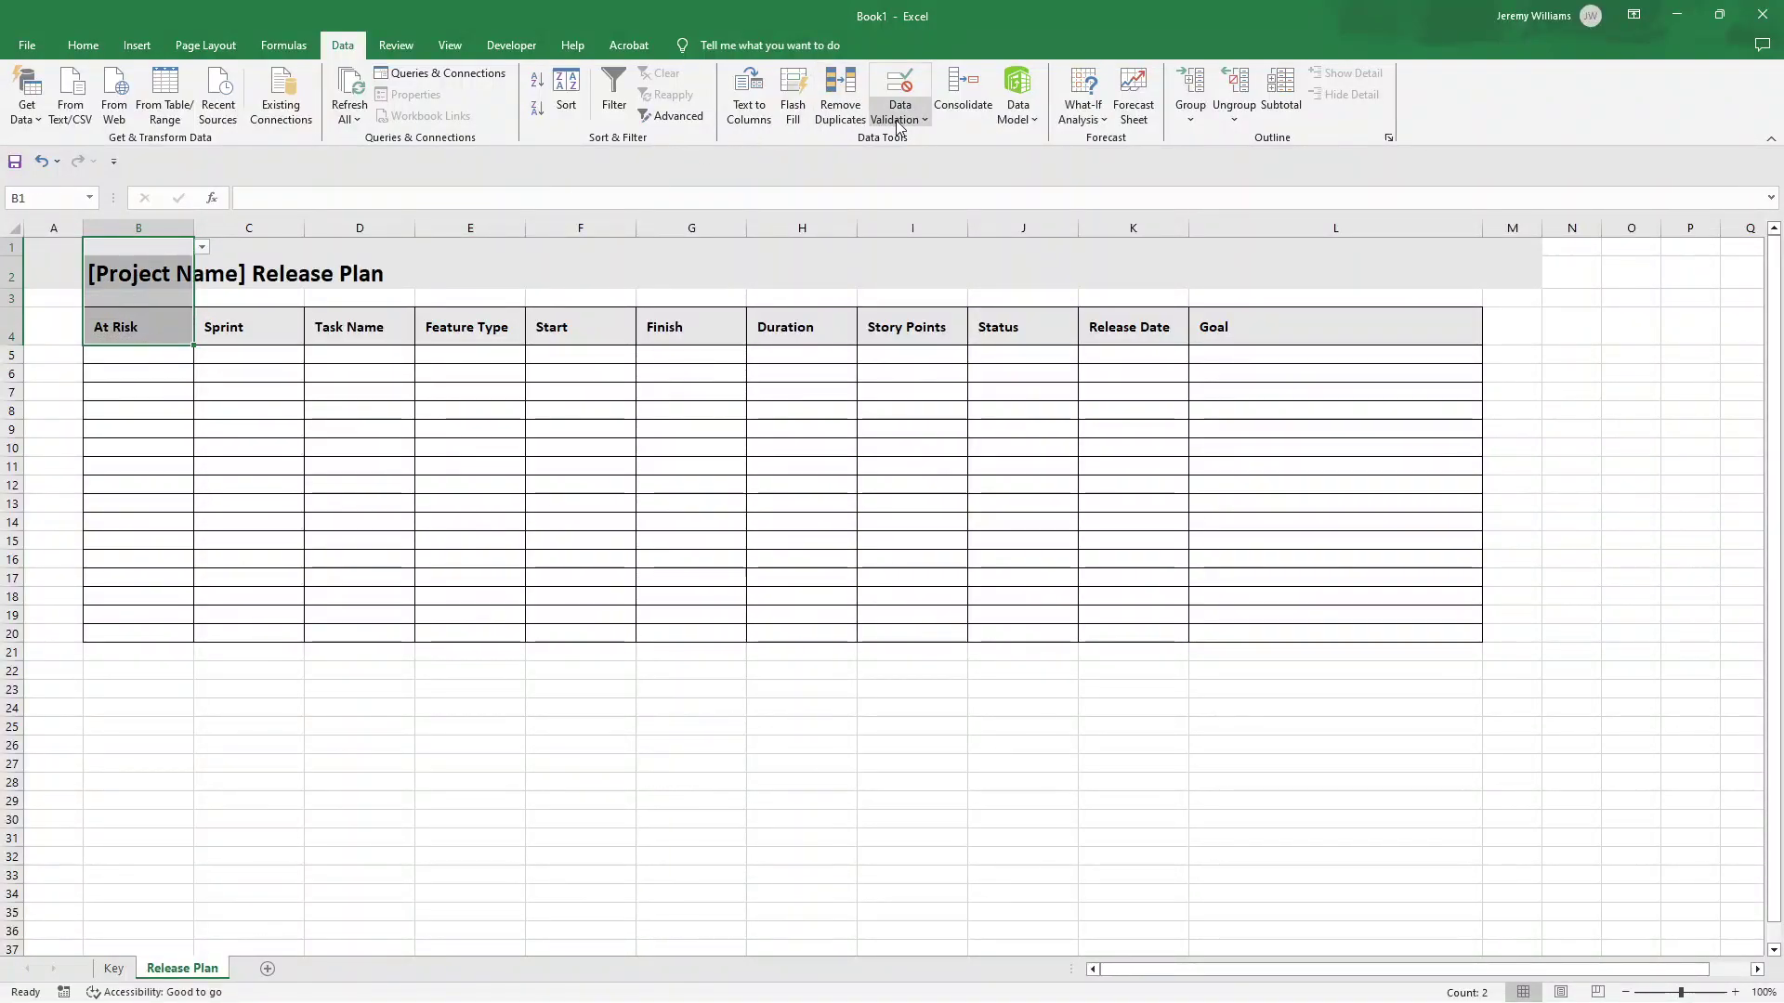
click(897, 122)
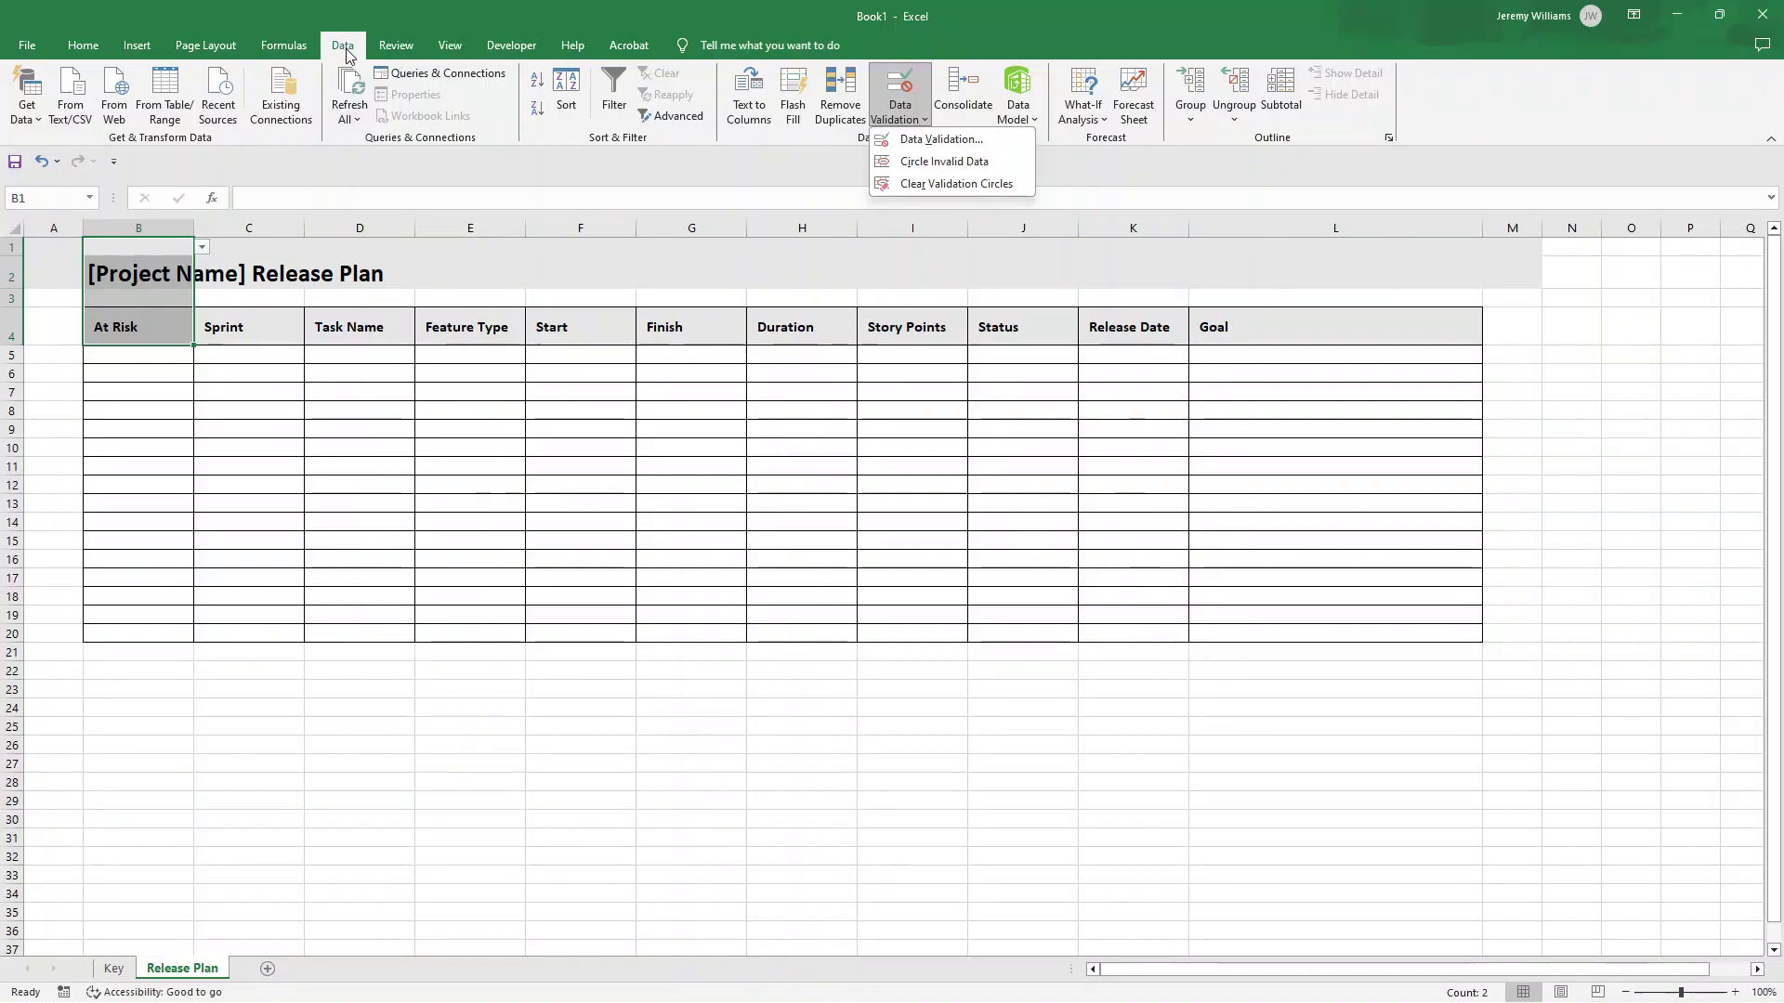
click(964, 139)
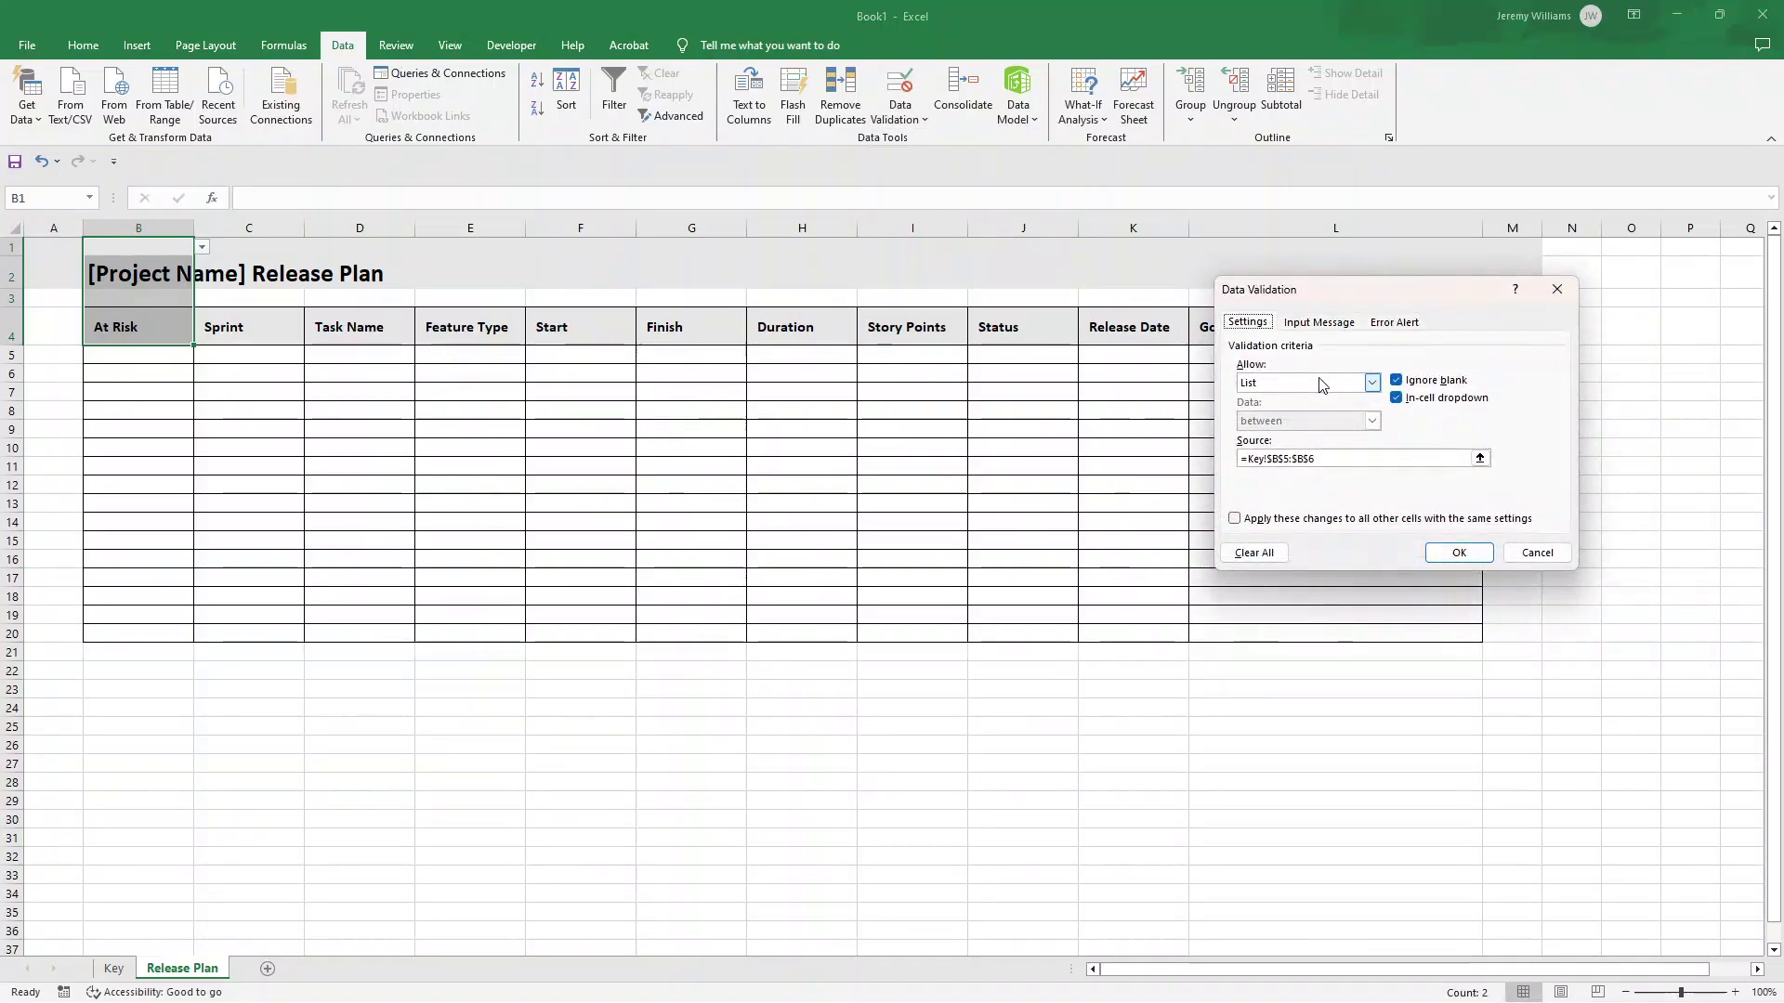
click(1372, 383)
click(1354, 401)
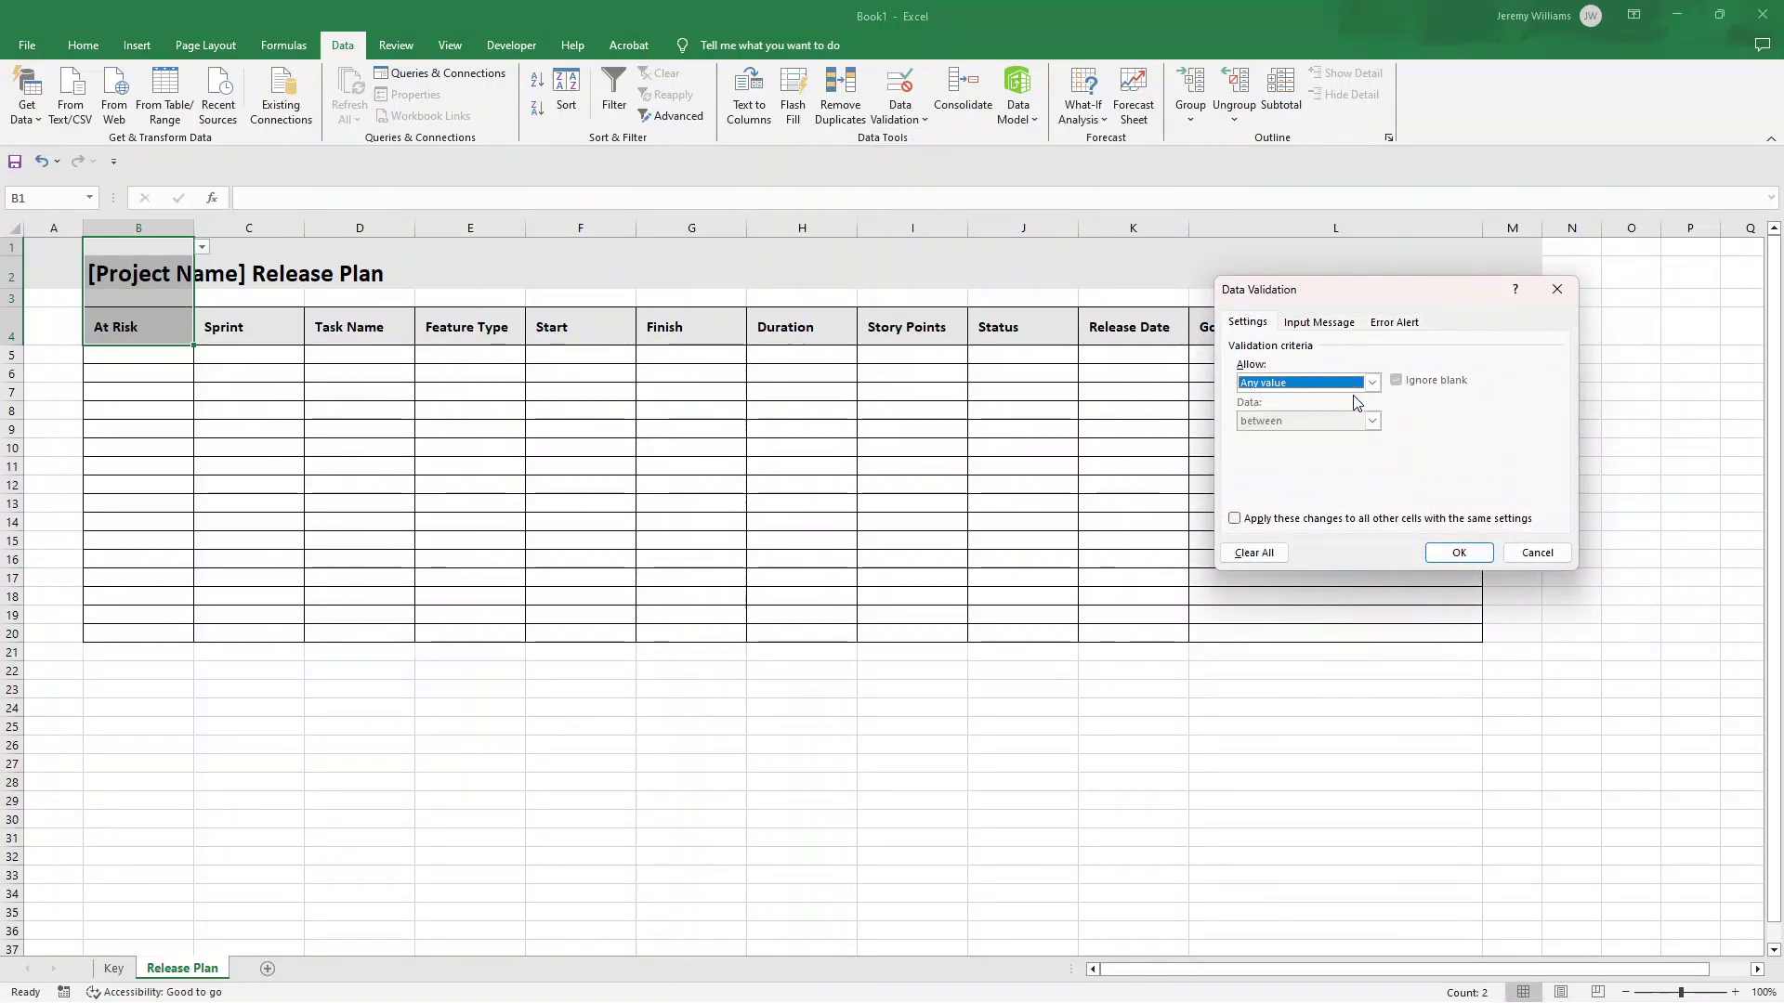
click(1459, 552)
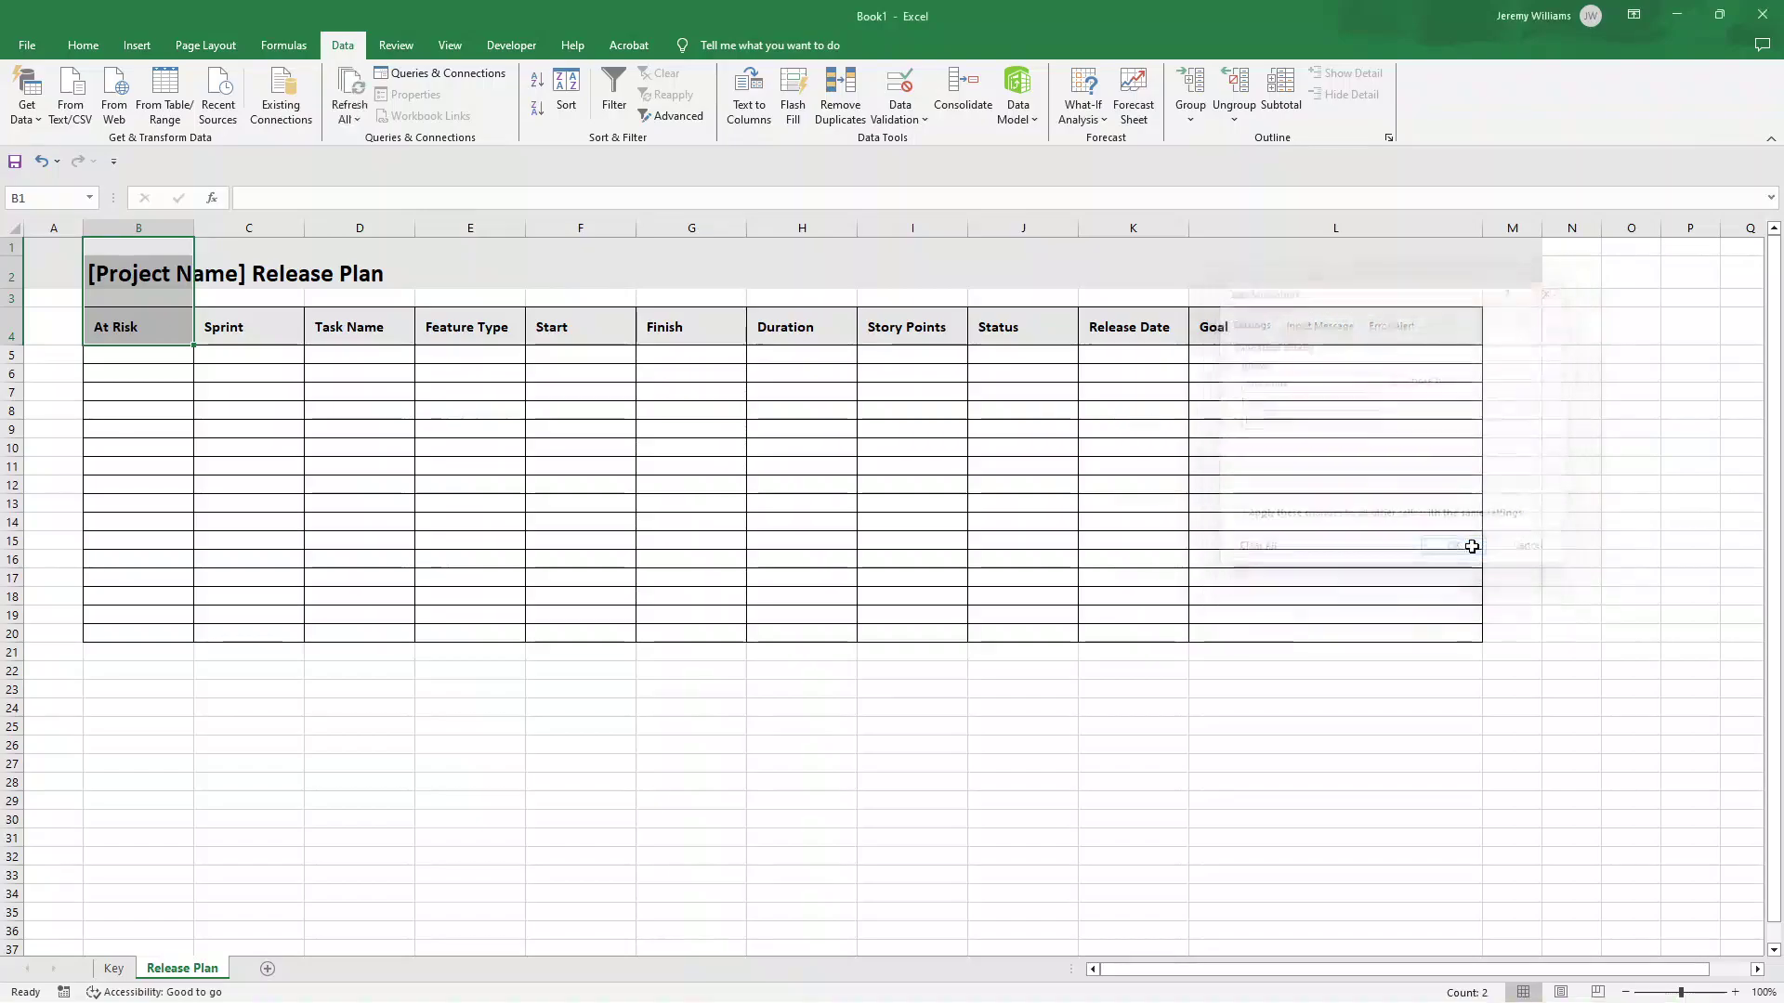
click(150, 251)
- Check down column B which cells still offer the No/Yes dropdown
click(147, 277)
click(147, 298)
click(153, 328)
click(155, 356)
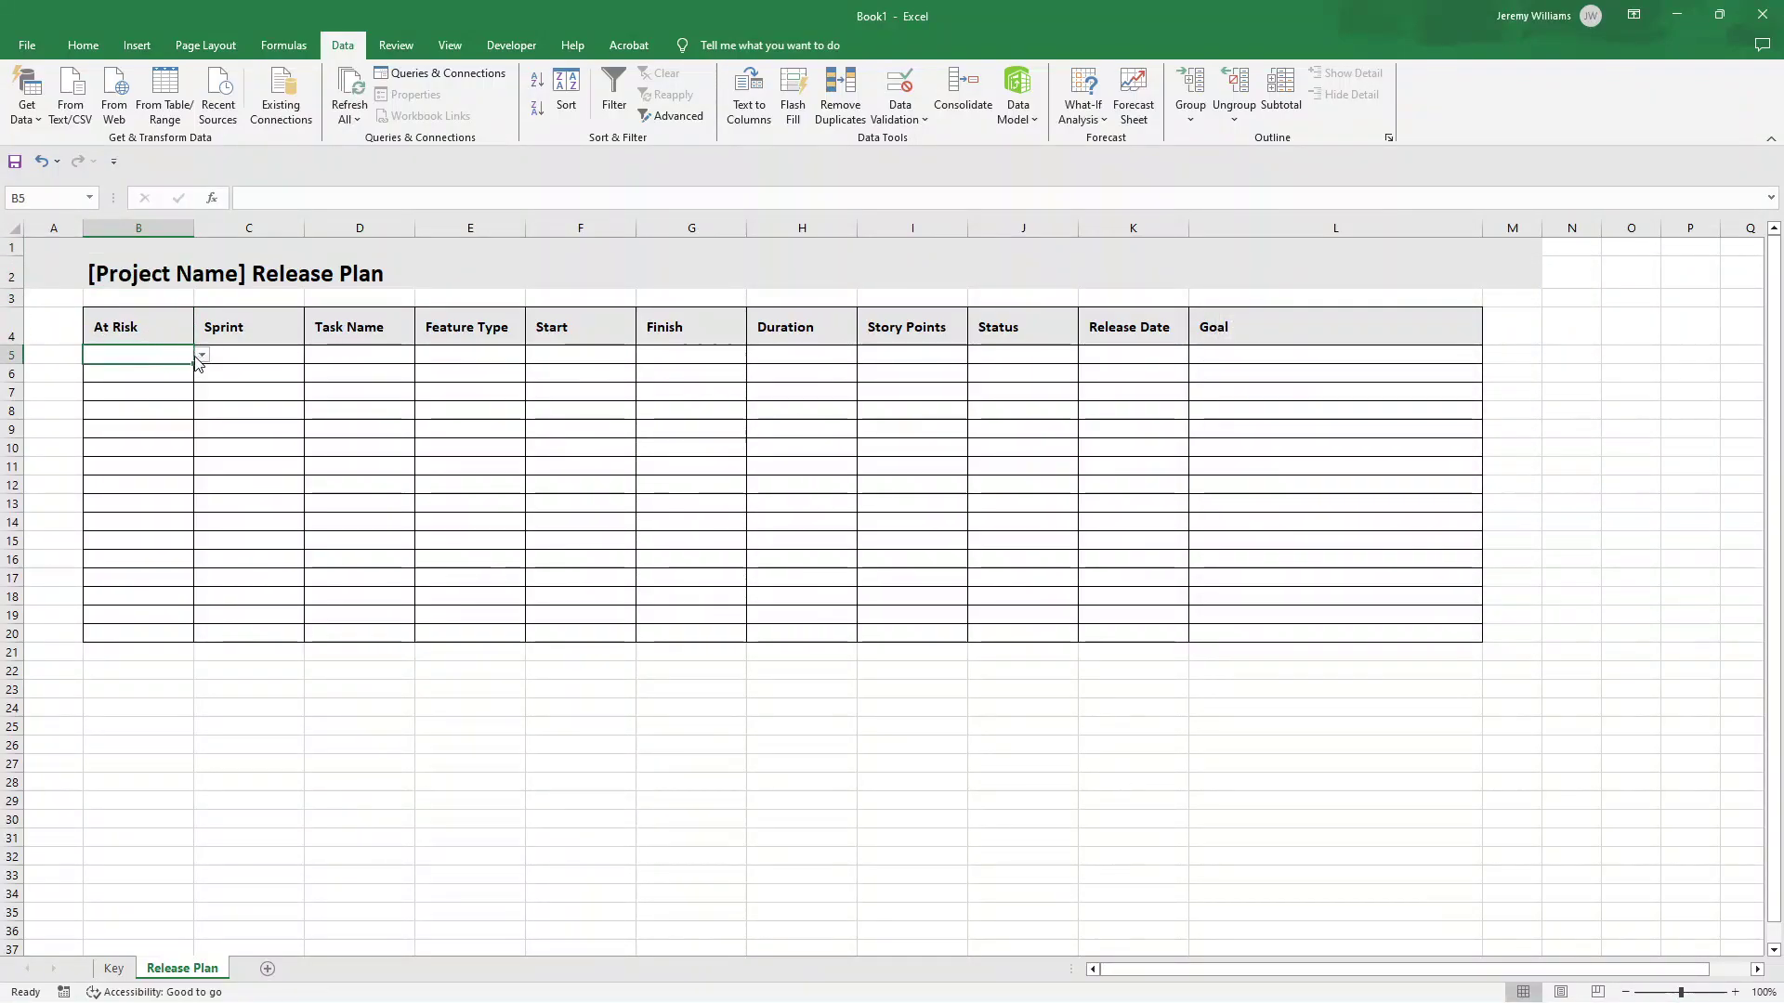
click(142, 385)
click(181, 452)
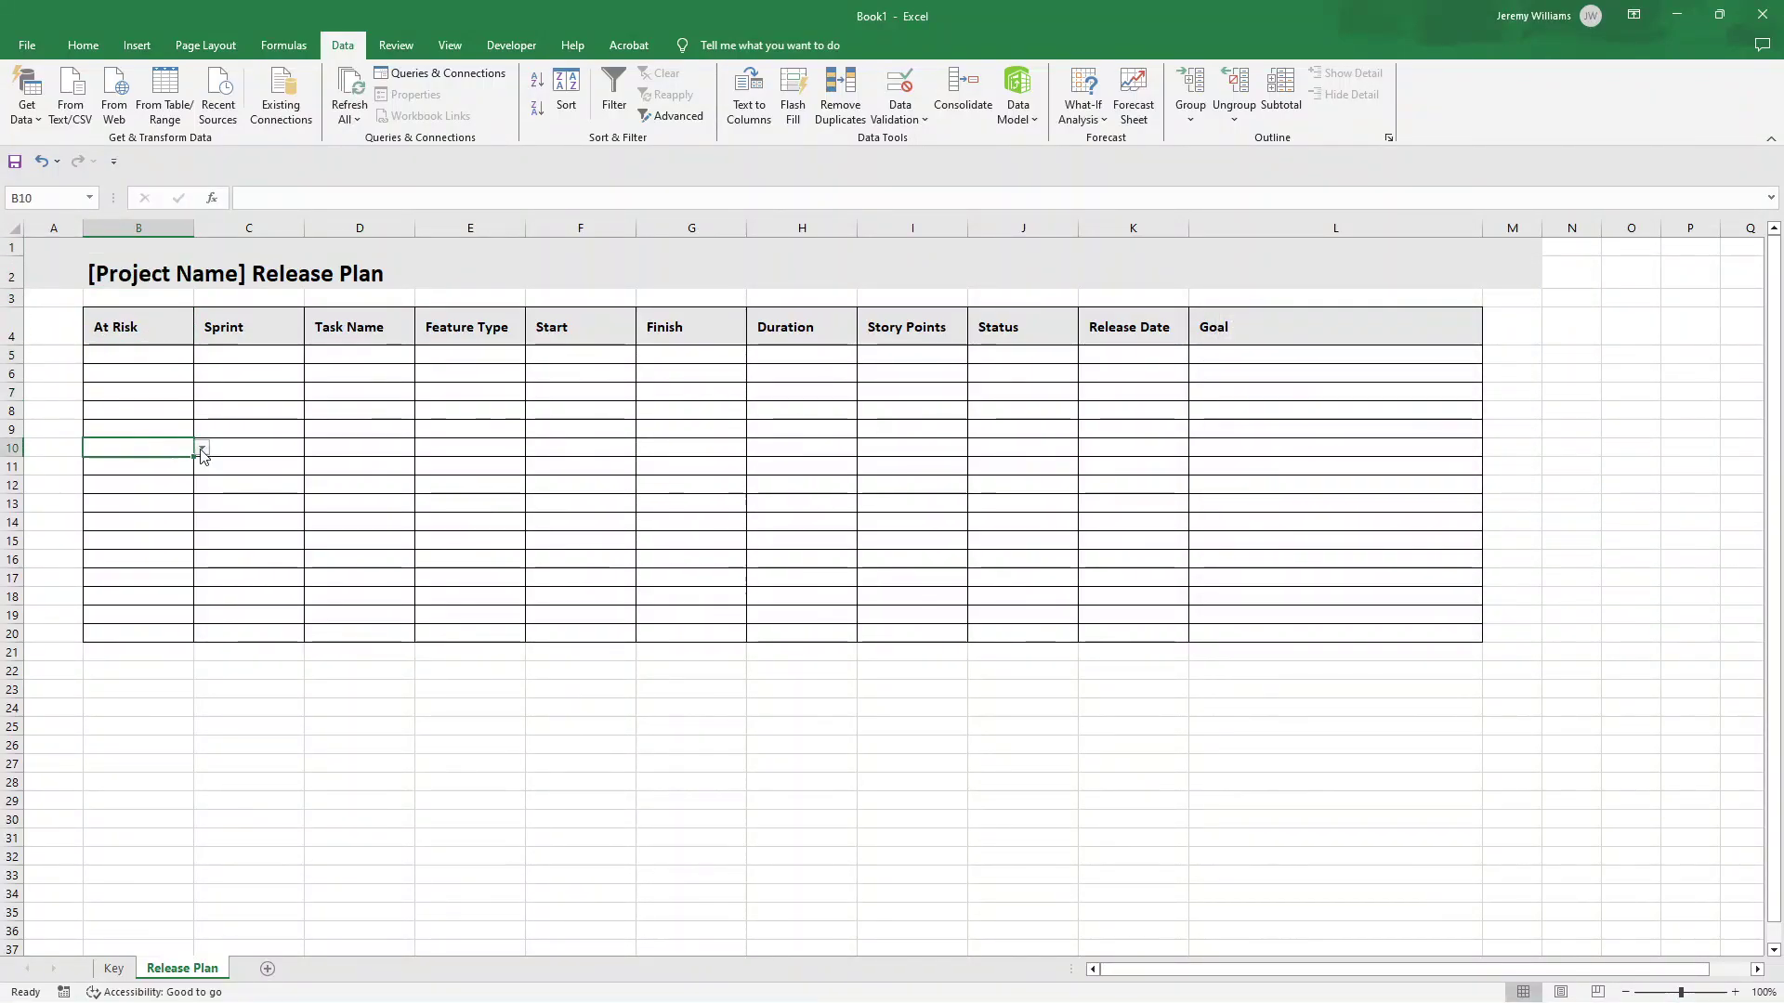
click(151, 427)
scroll(151, 427, down, 16)
click(144, 488)
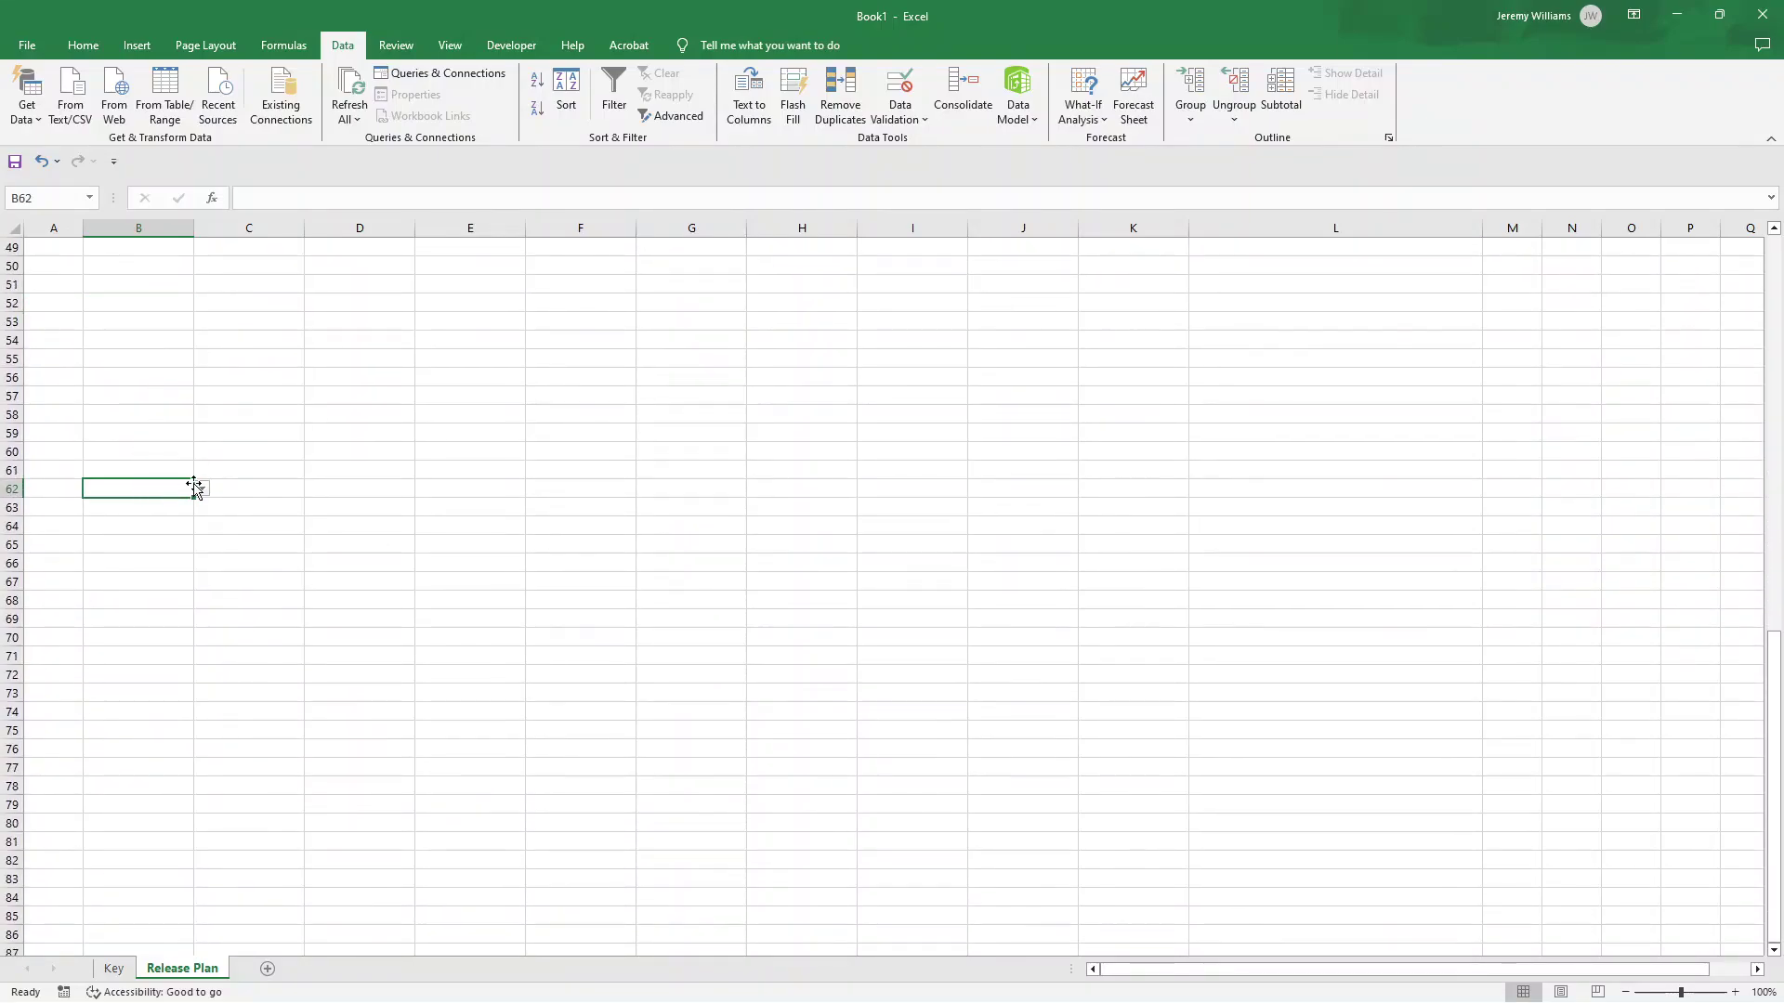
scroll(144, 448, down, 10)
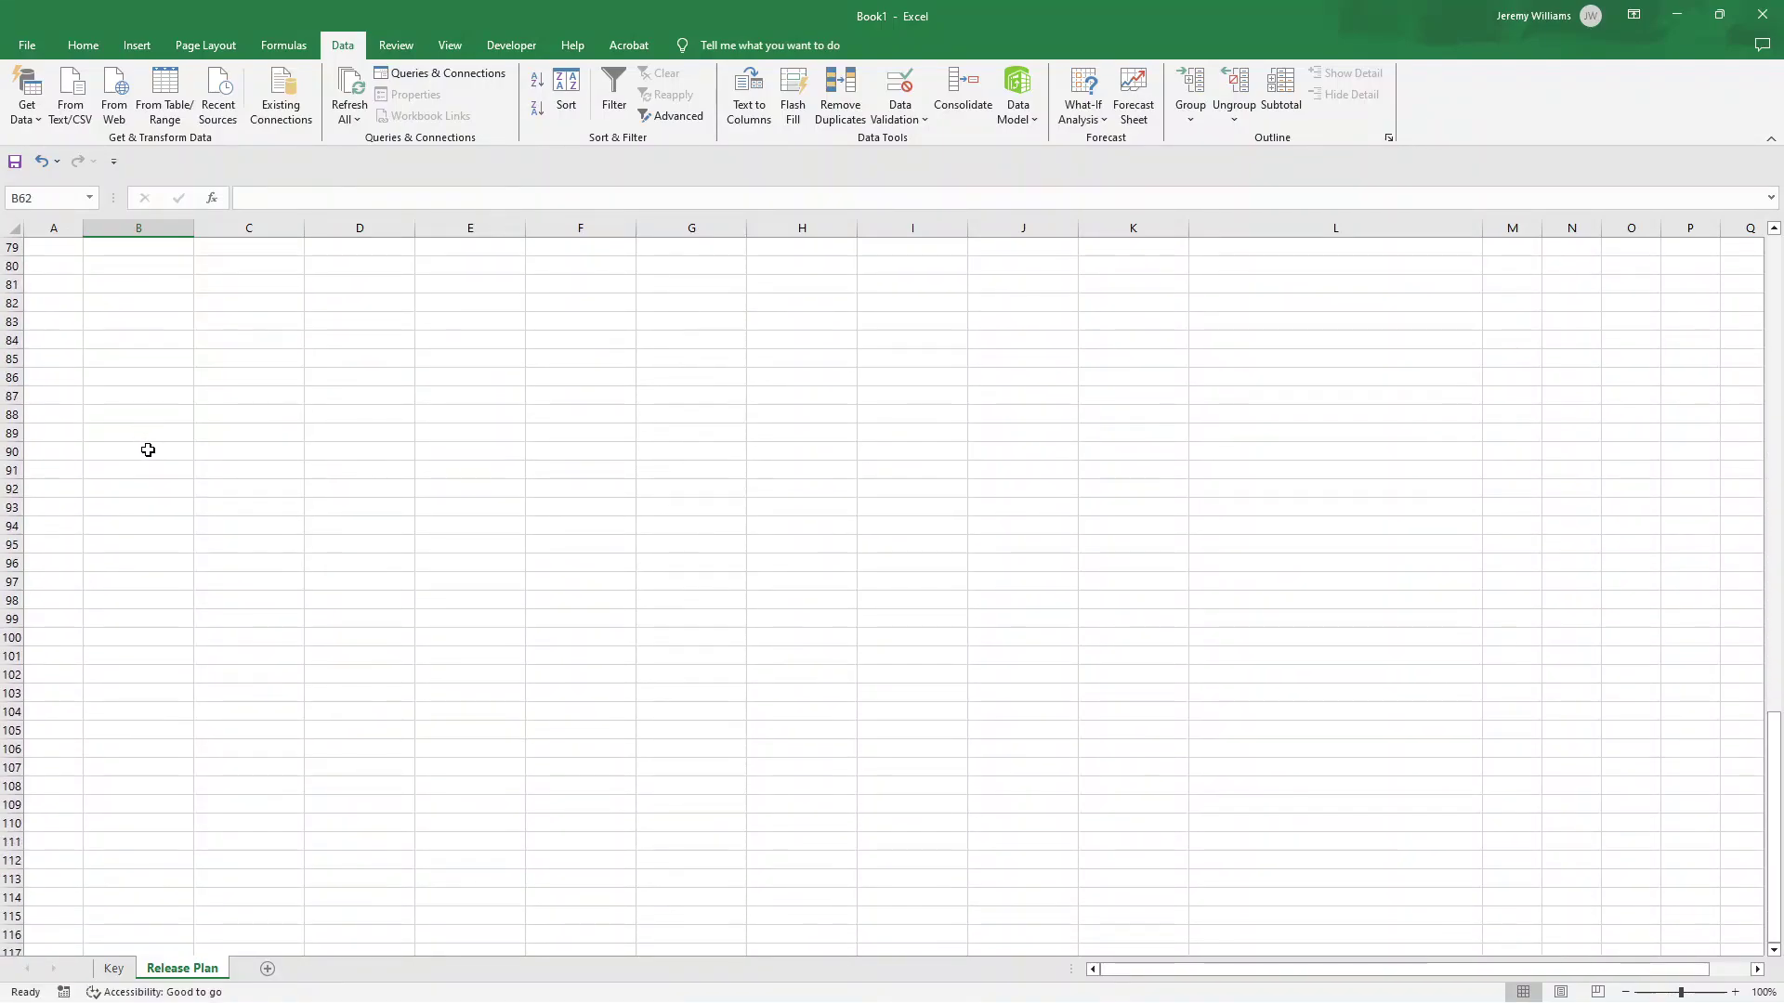
click(151, 441)
scroll(151, 446, down, 4)
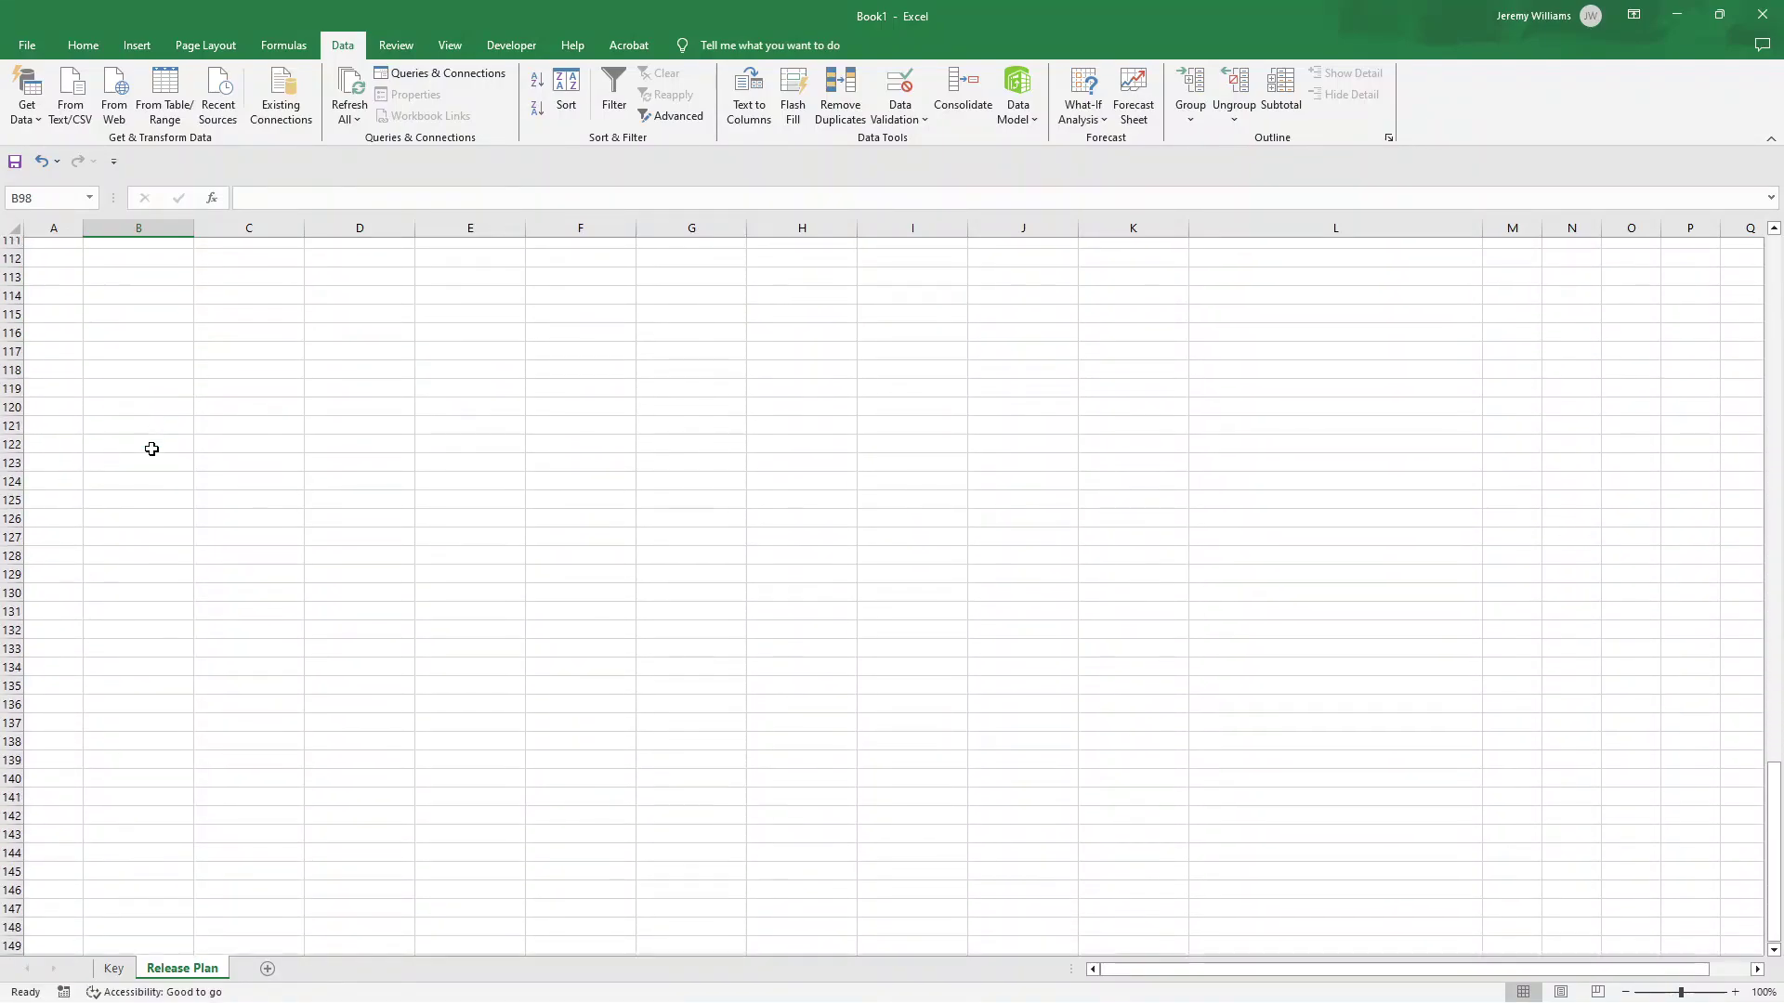
scroll(151, 449, up, 20)
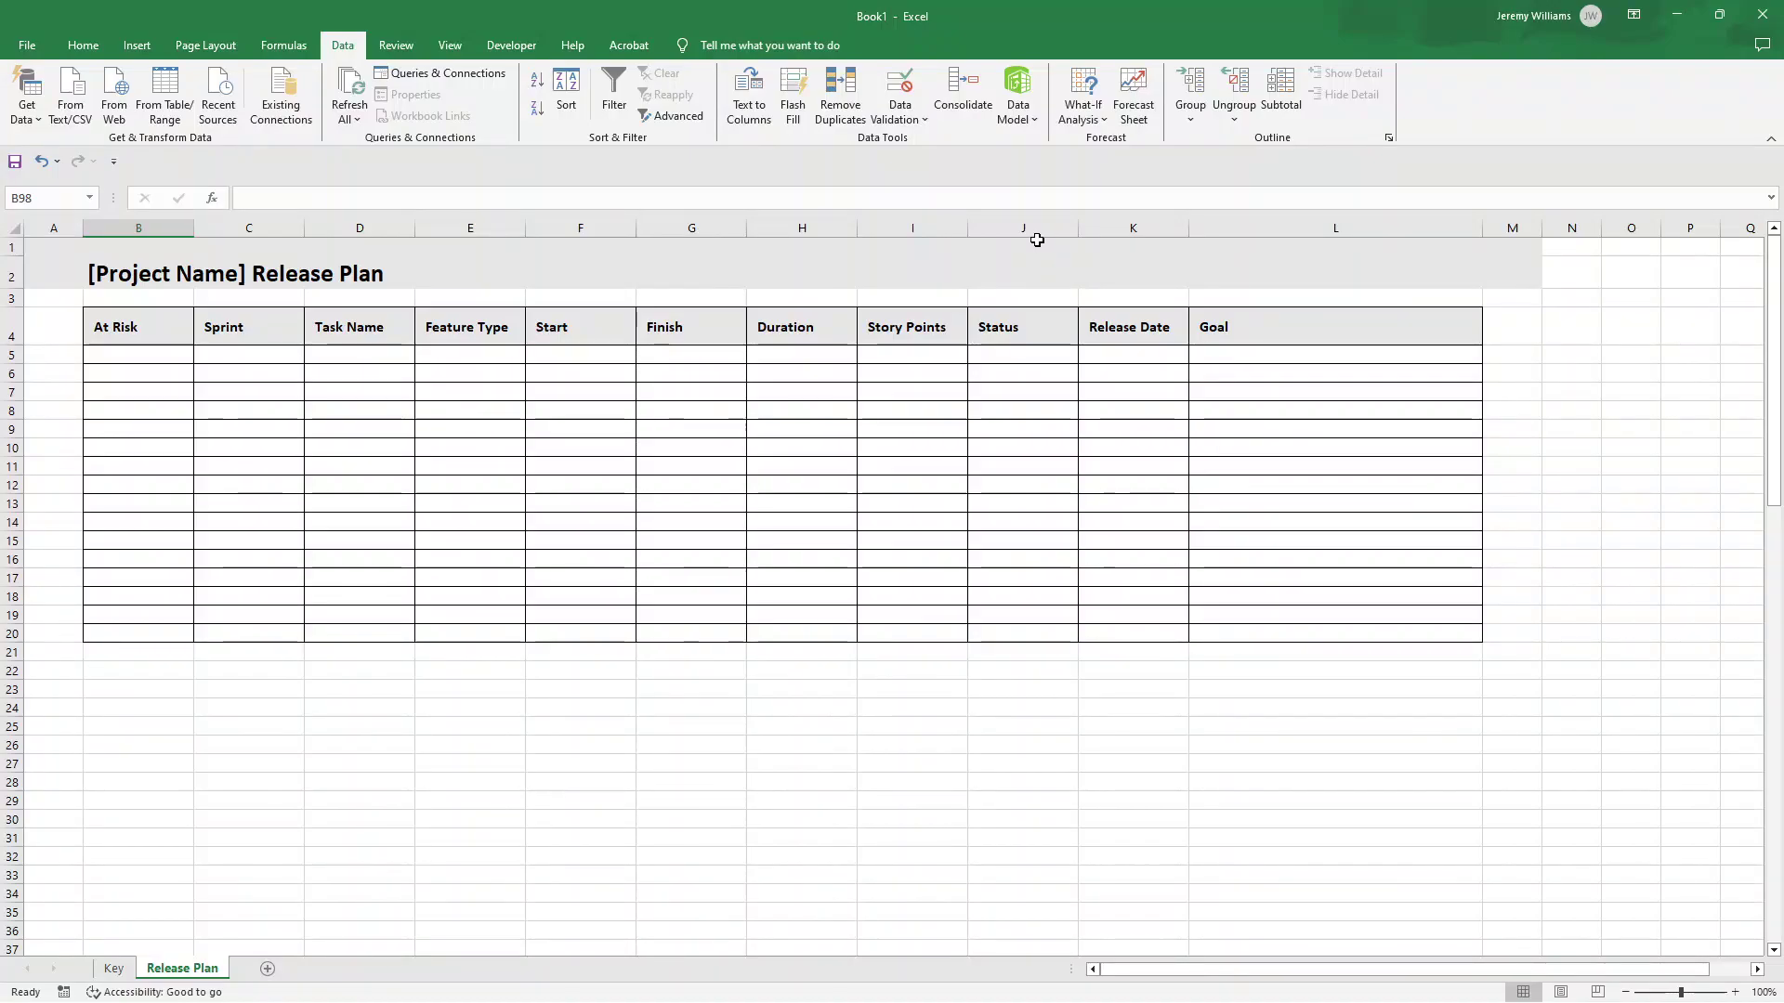
- Give column J a list validation sourced from Key!D5:D7
click(1034, 225)
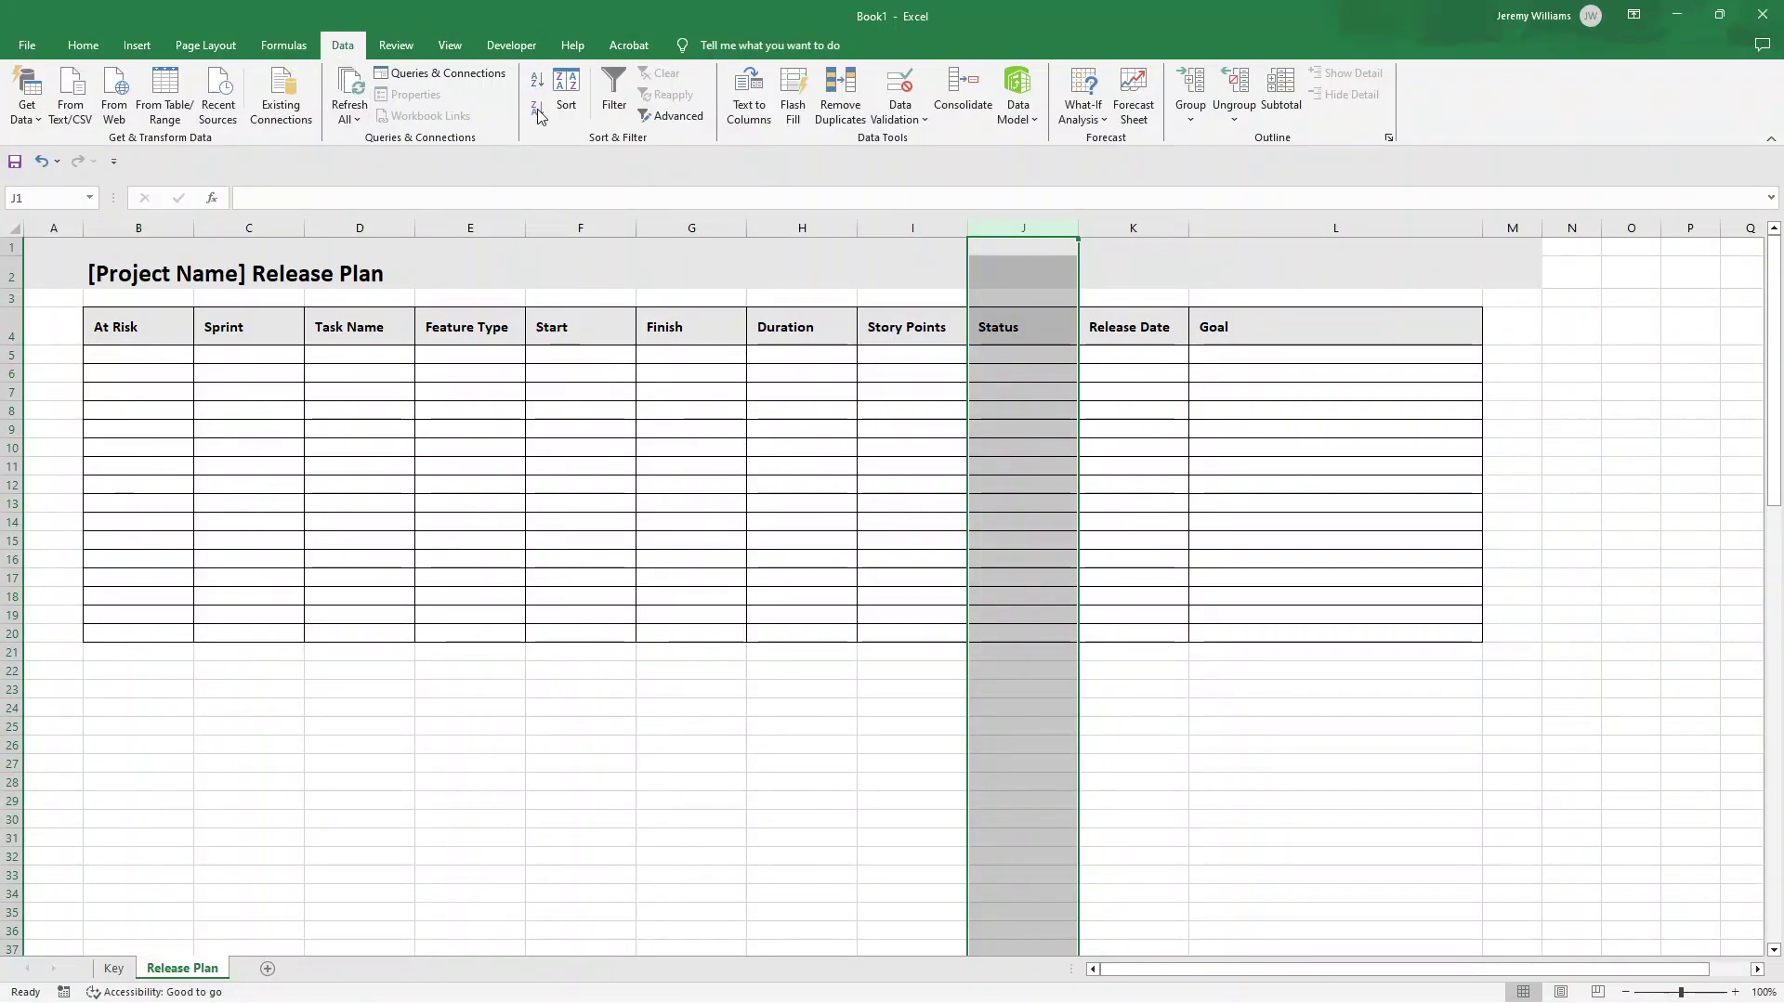
click(900, 112)
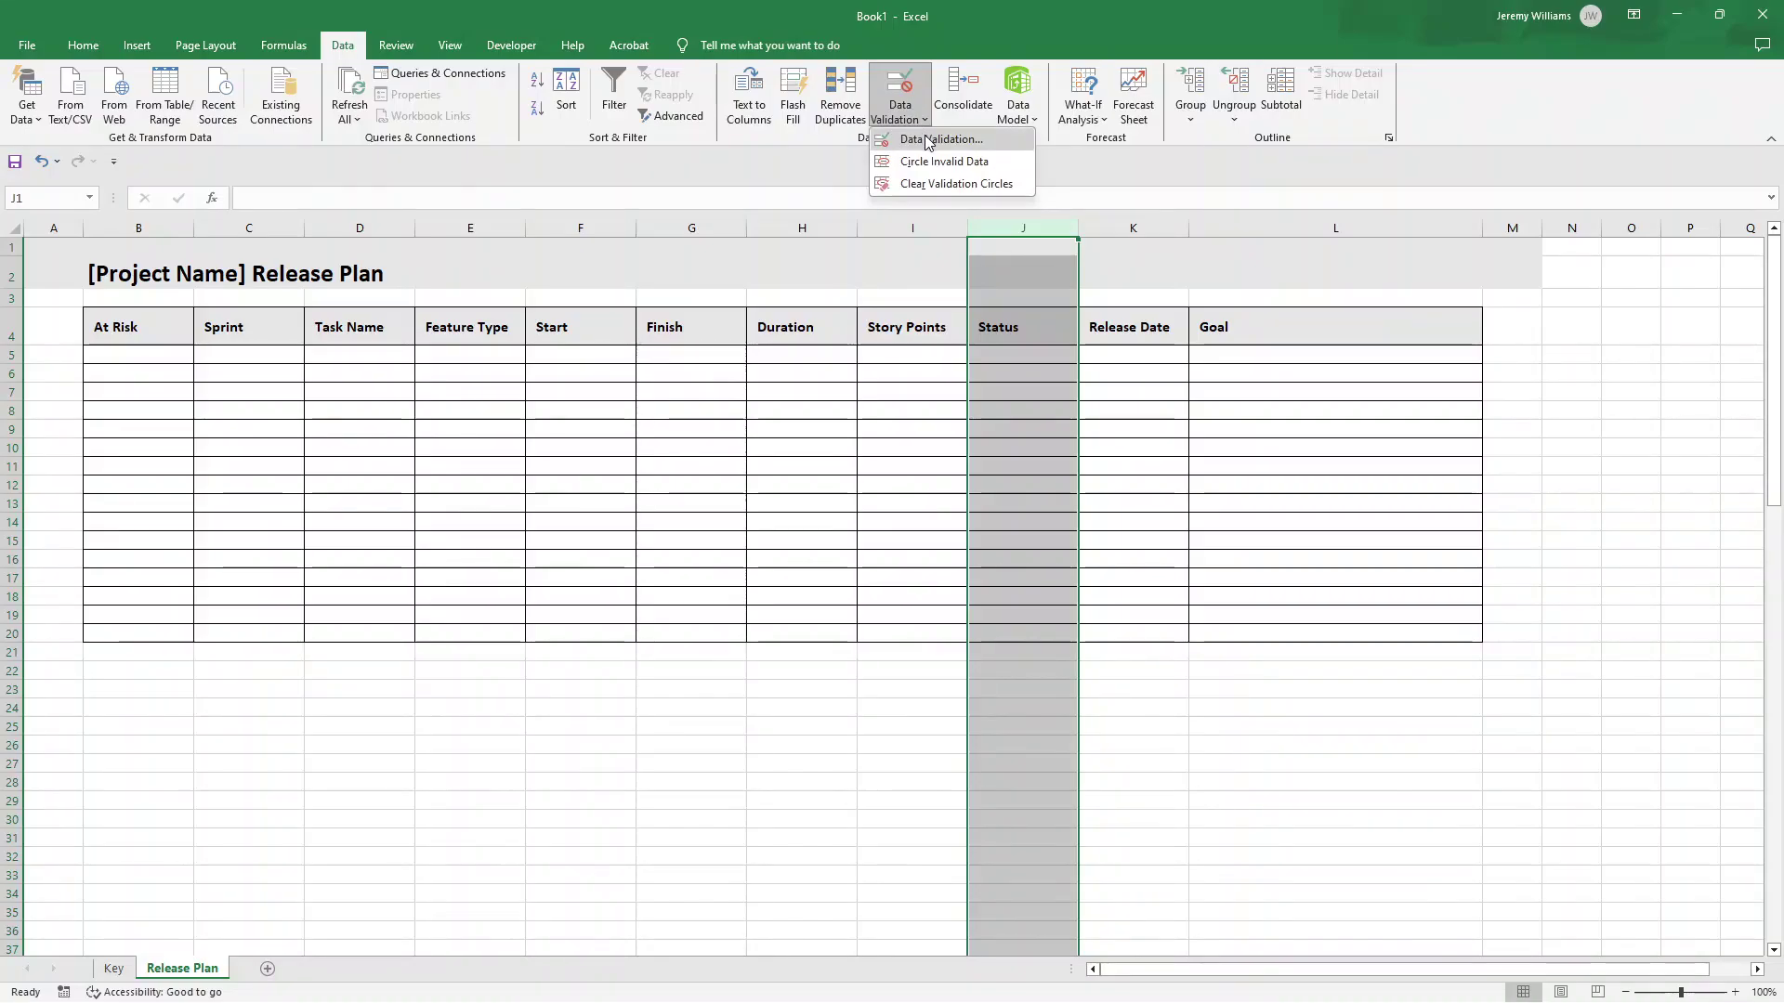
click(923, 137)
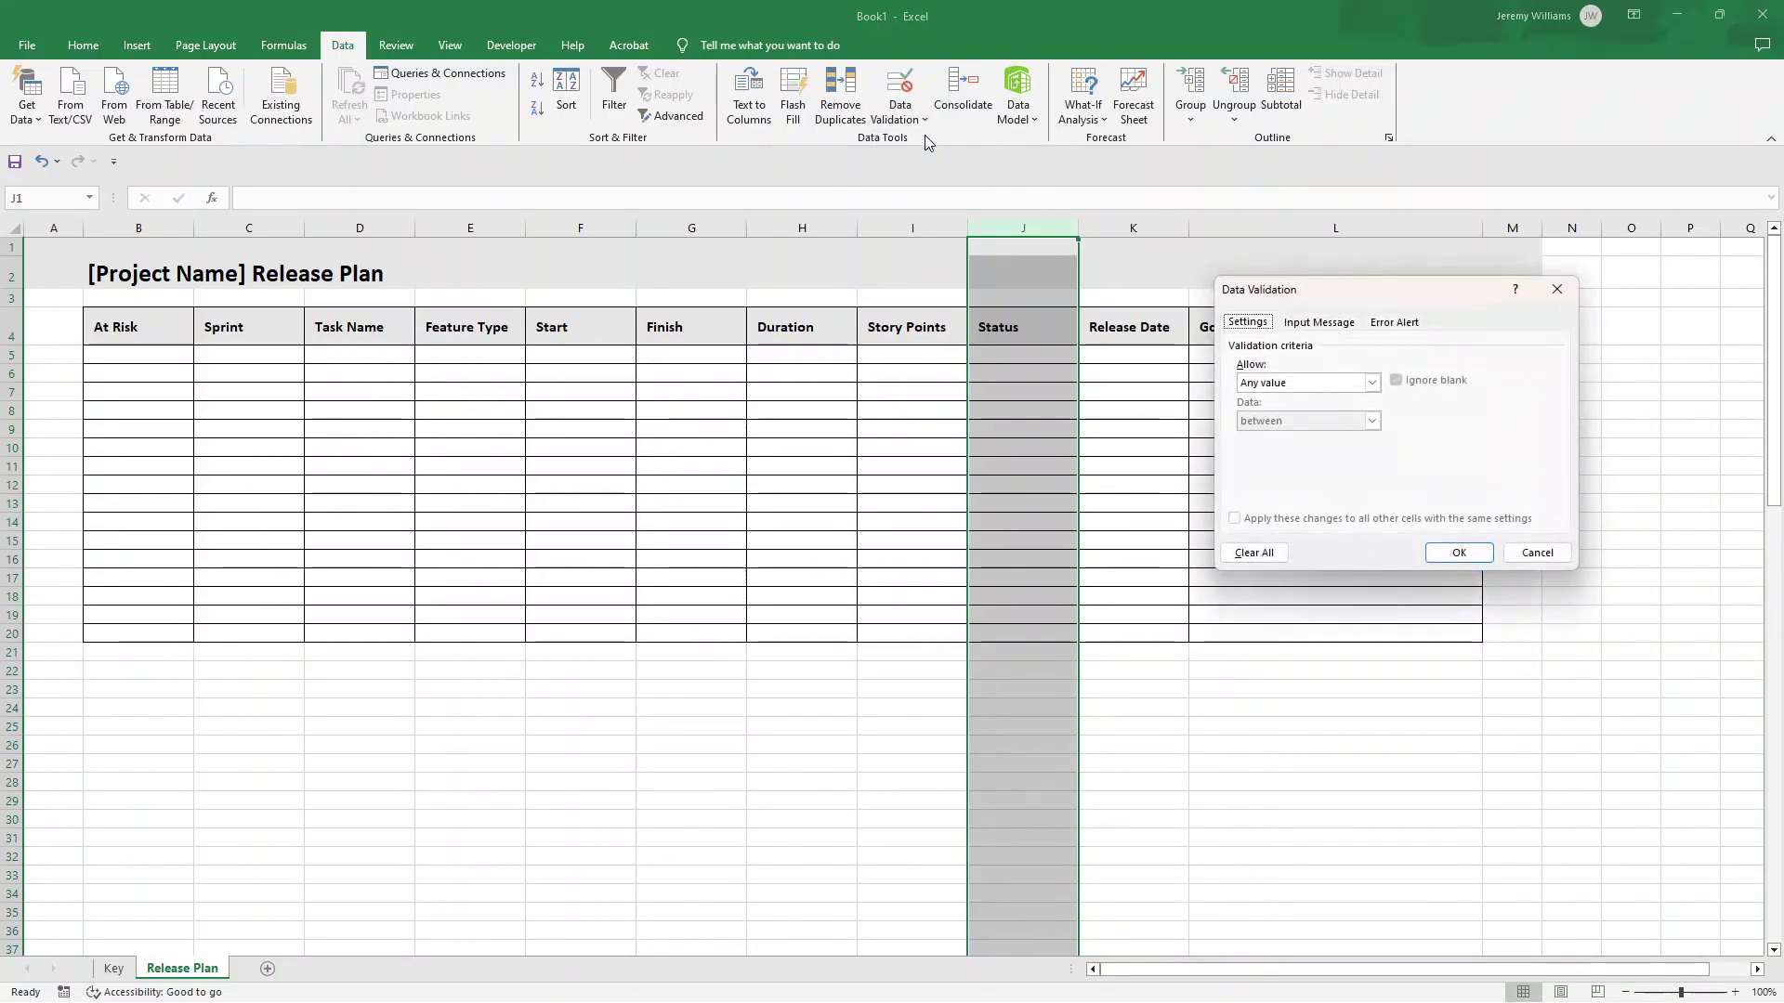
click(1314, 378)
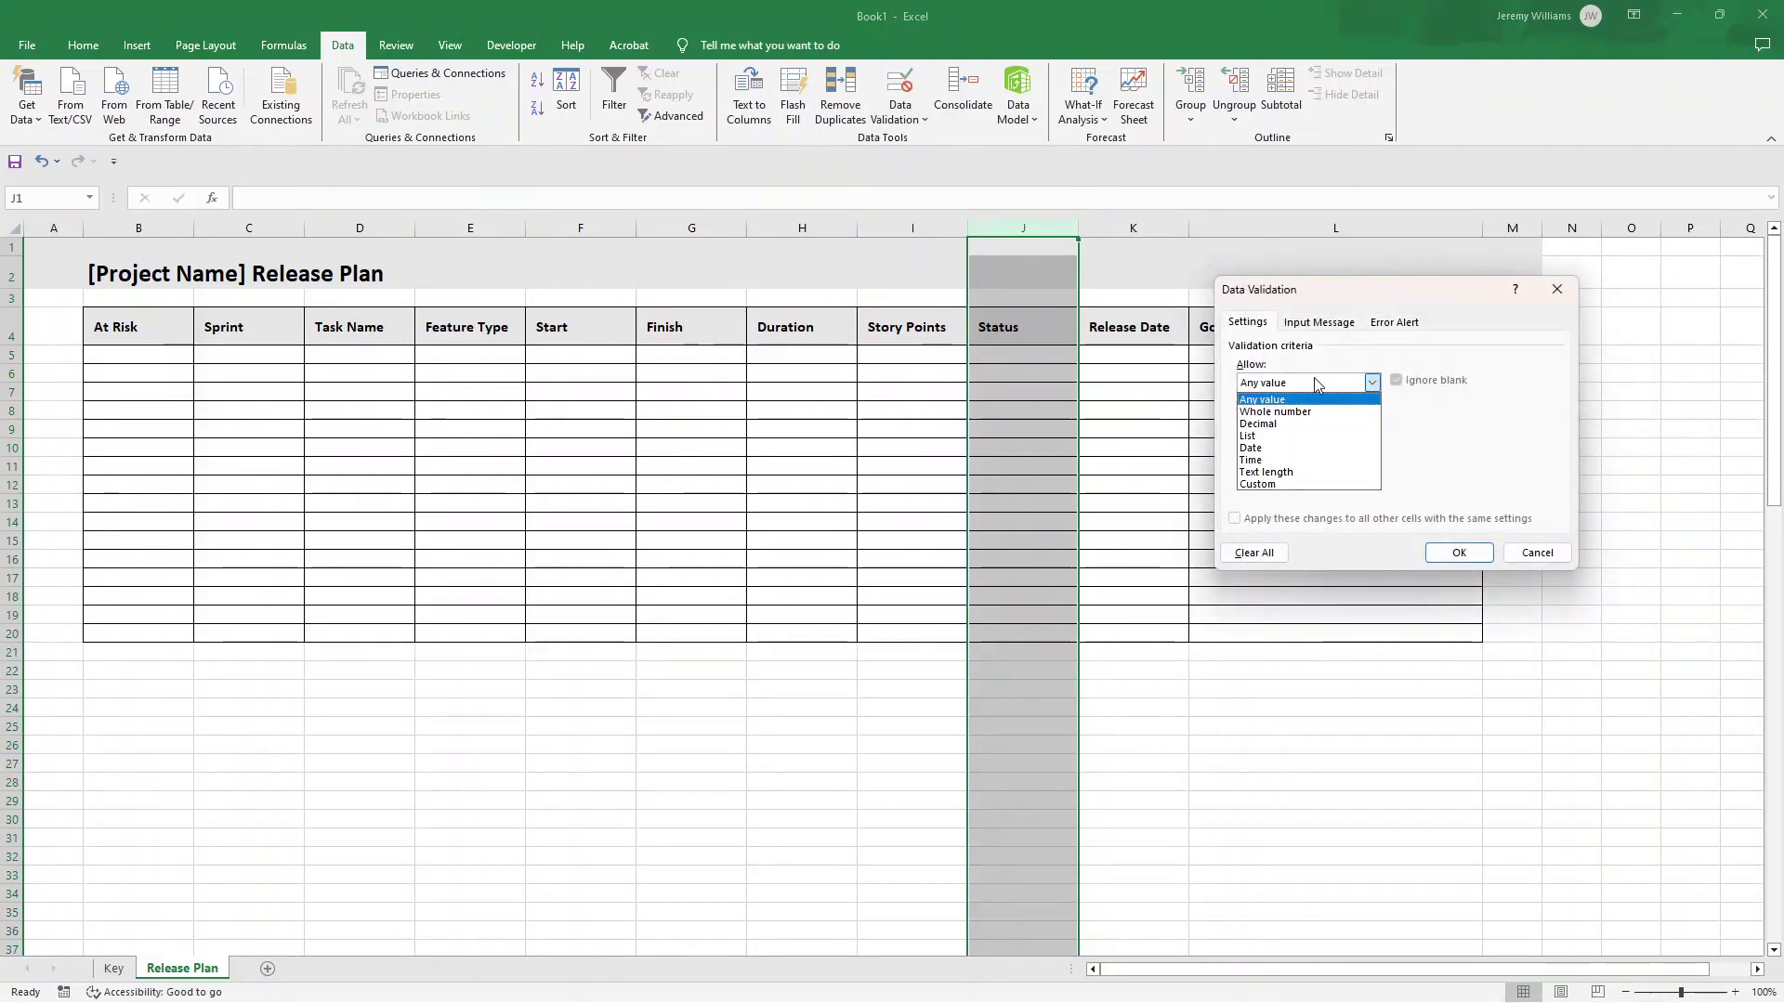
click(1316, 435)
click(1306, 459)
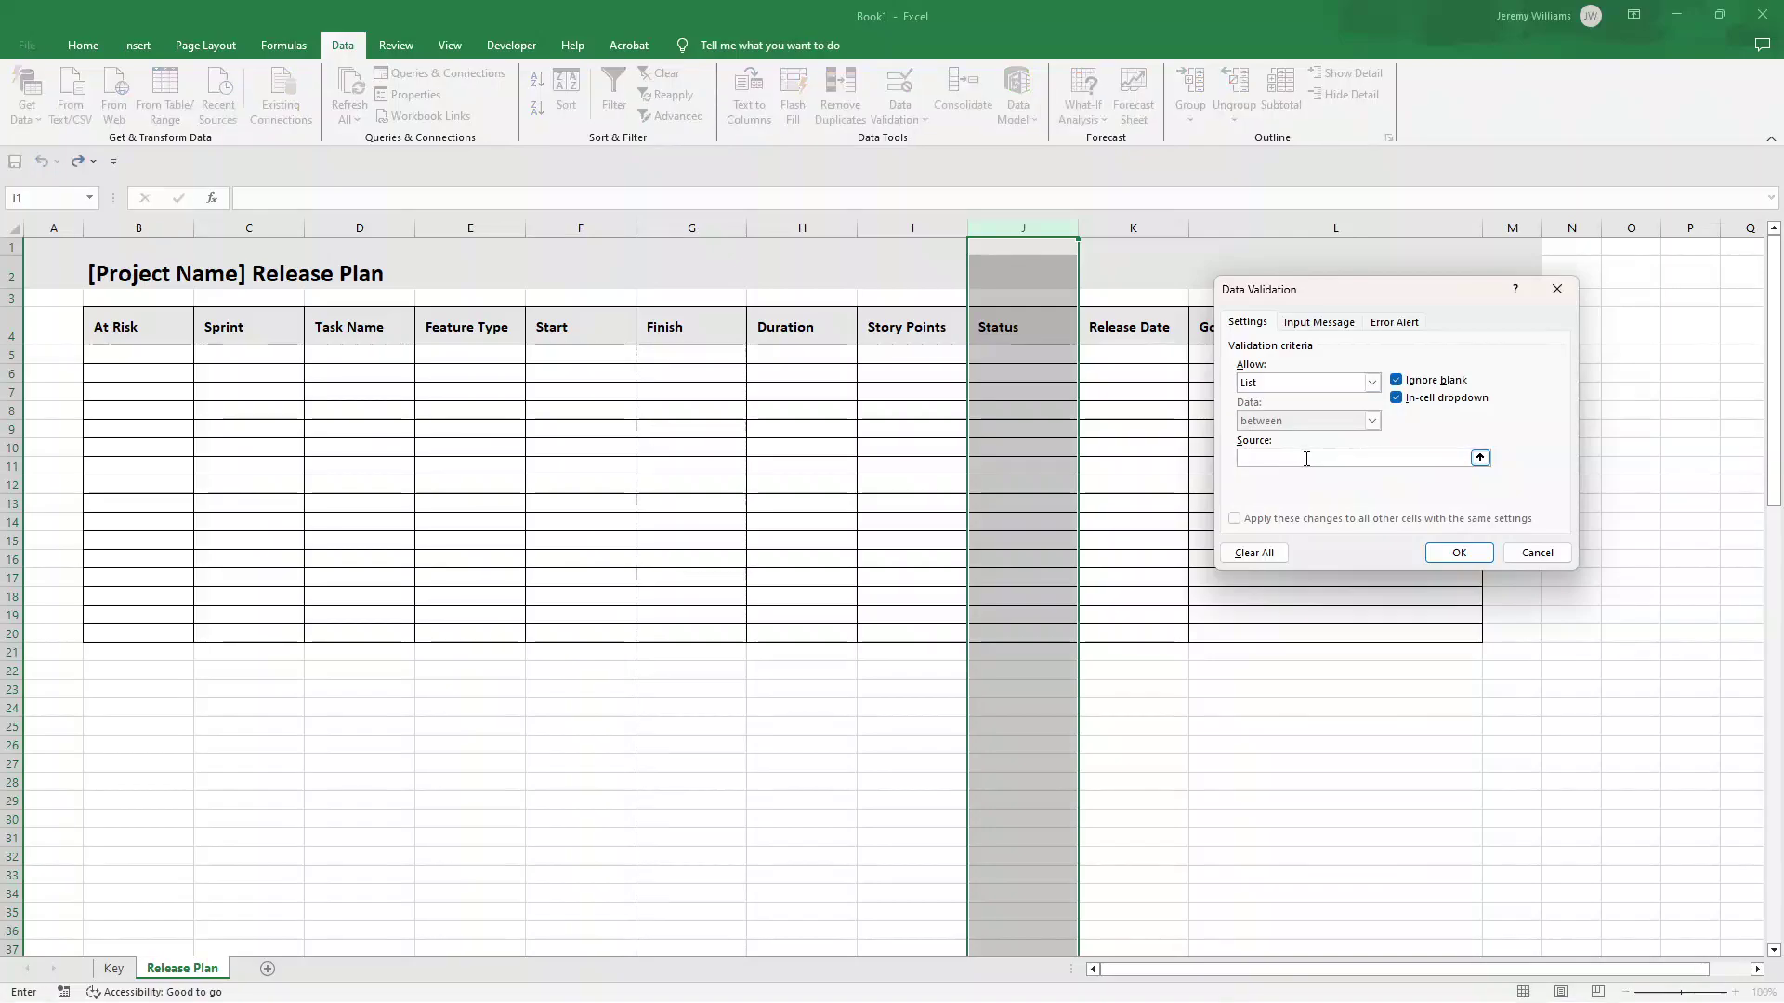
click(119, 970)
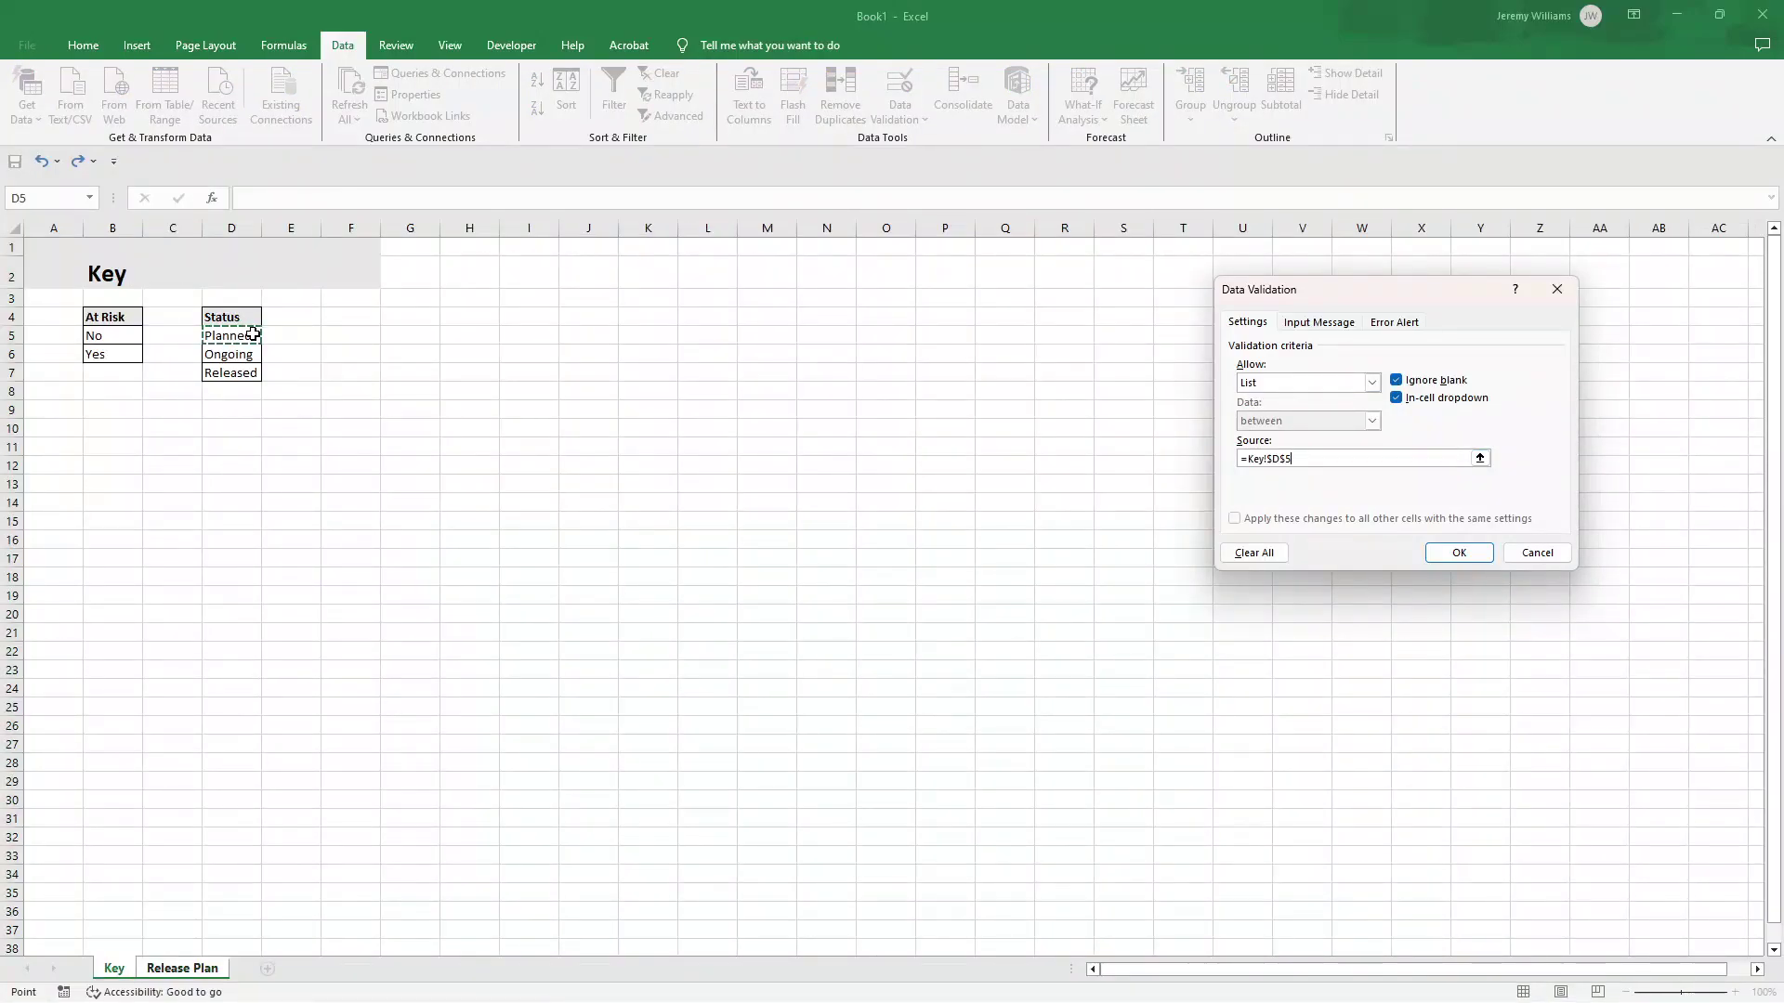
drag(252, 338, 252, 370)
click(1451, 551)
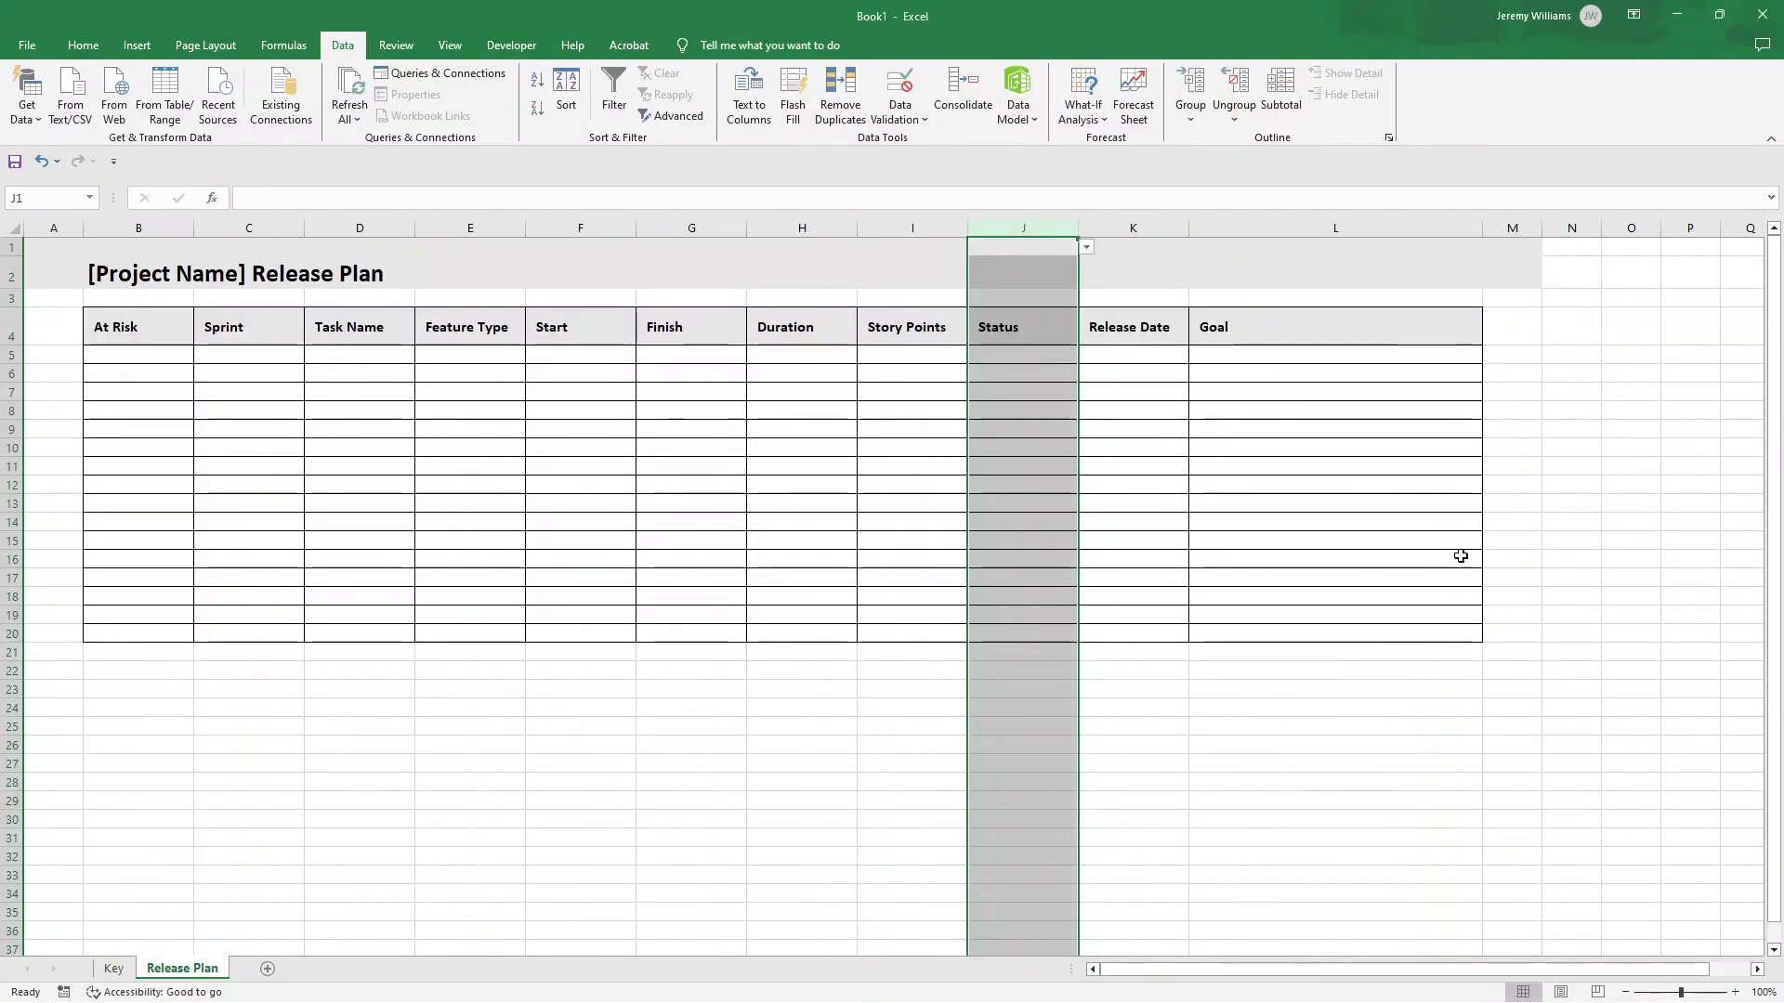
- Test the Planned/Ongoing/Released dropdown in a few column J cells
click(1053, 372)
click(1085, 372)
click(1085, 371)
click(1047, 389)
click(1086, 392)
- Reset J1:J4 validation to Any value so only the table rows keep the Status dropdown
click(1039, 444)
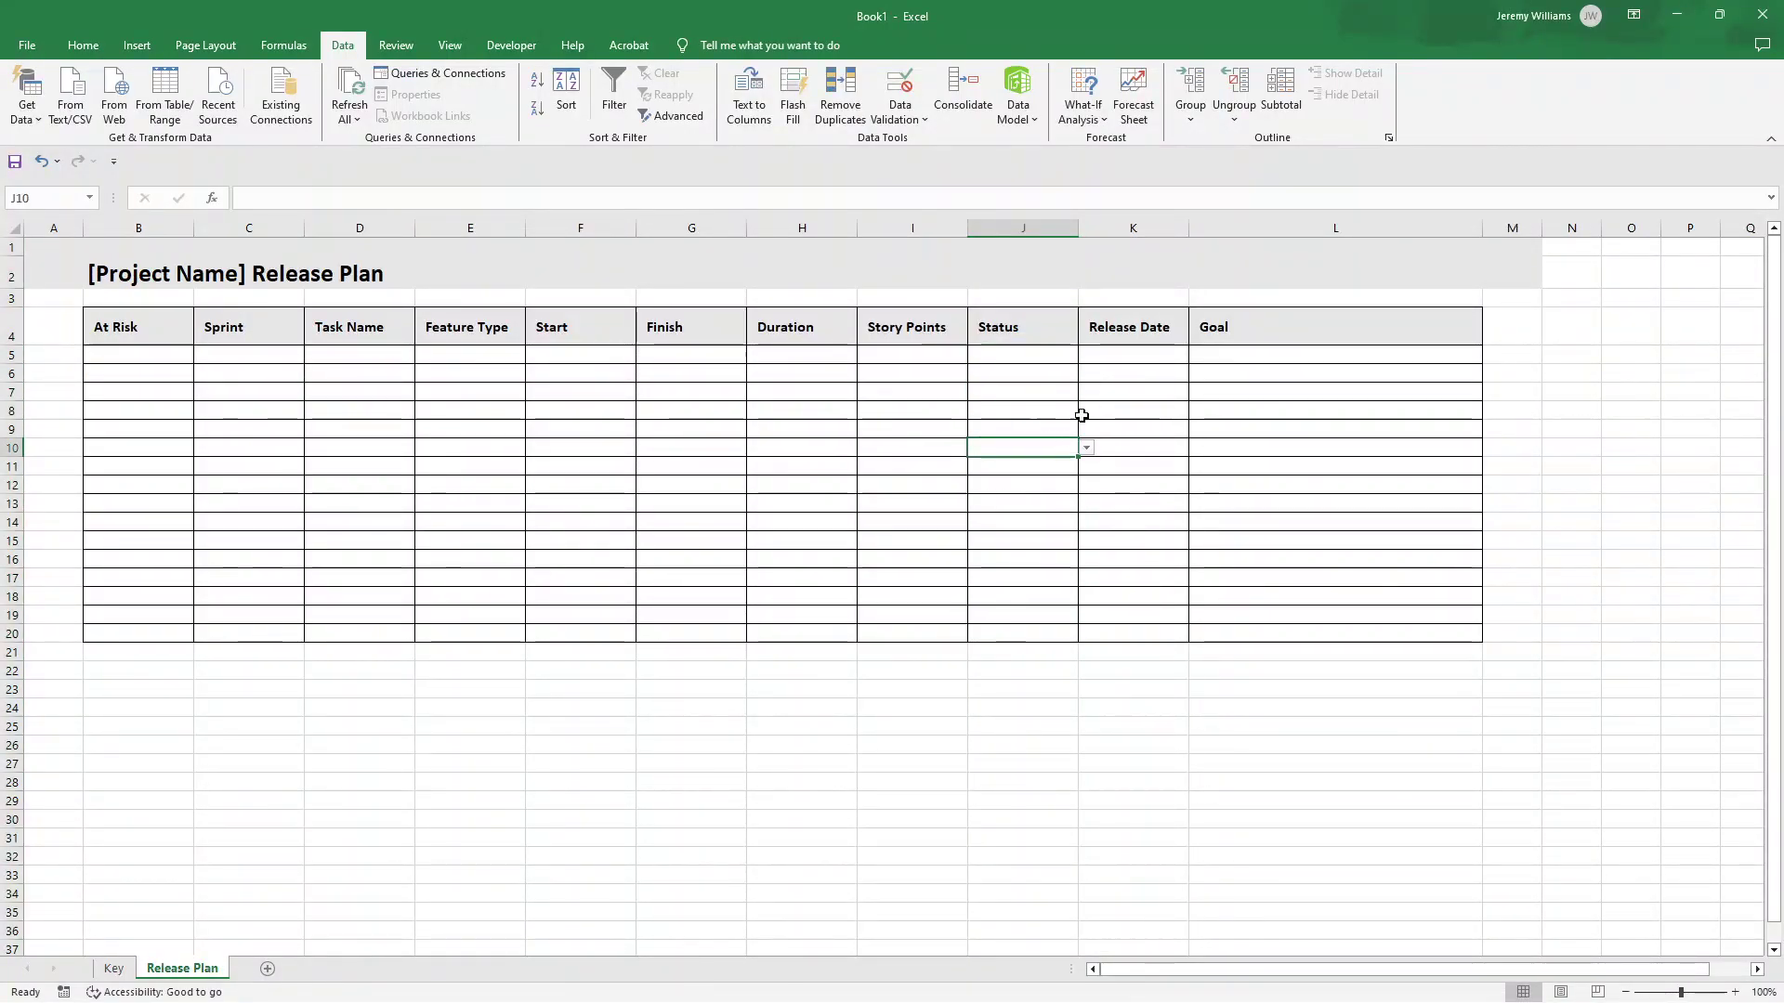
click(1025, 247)
drag(1025, 247, 1035, 328)
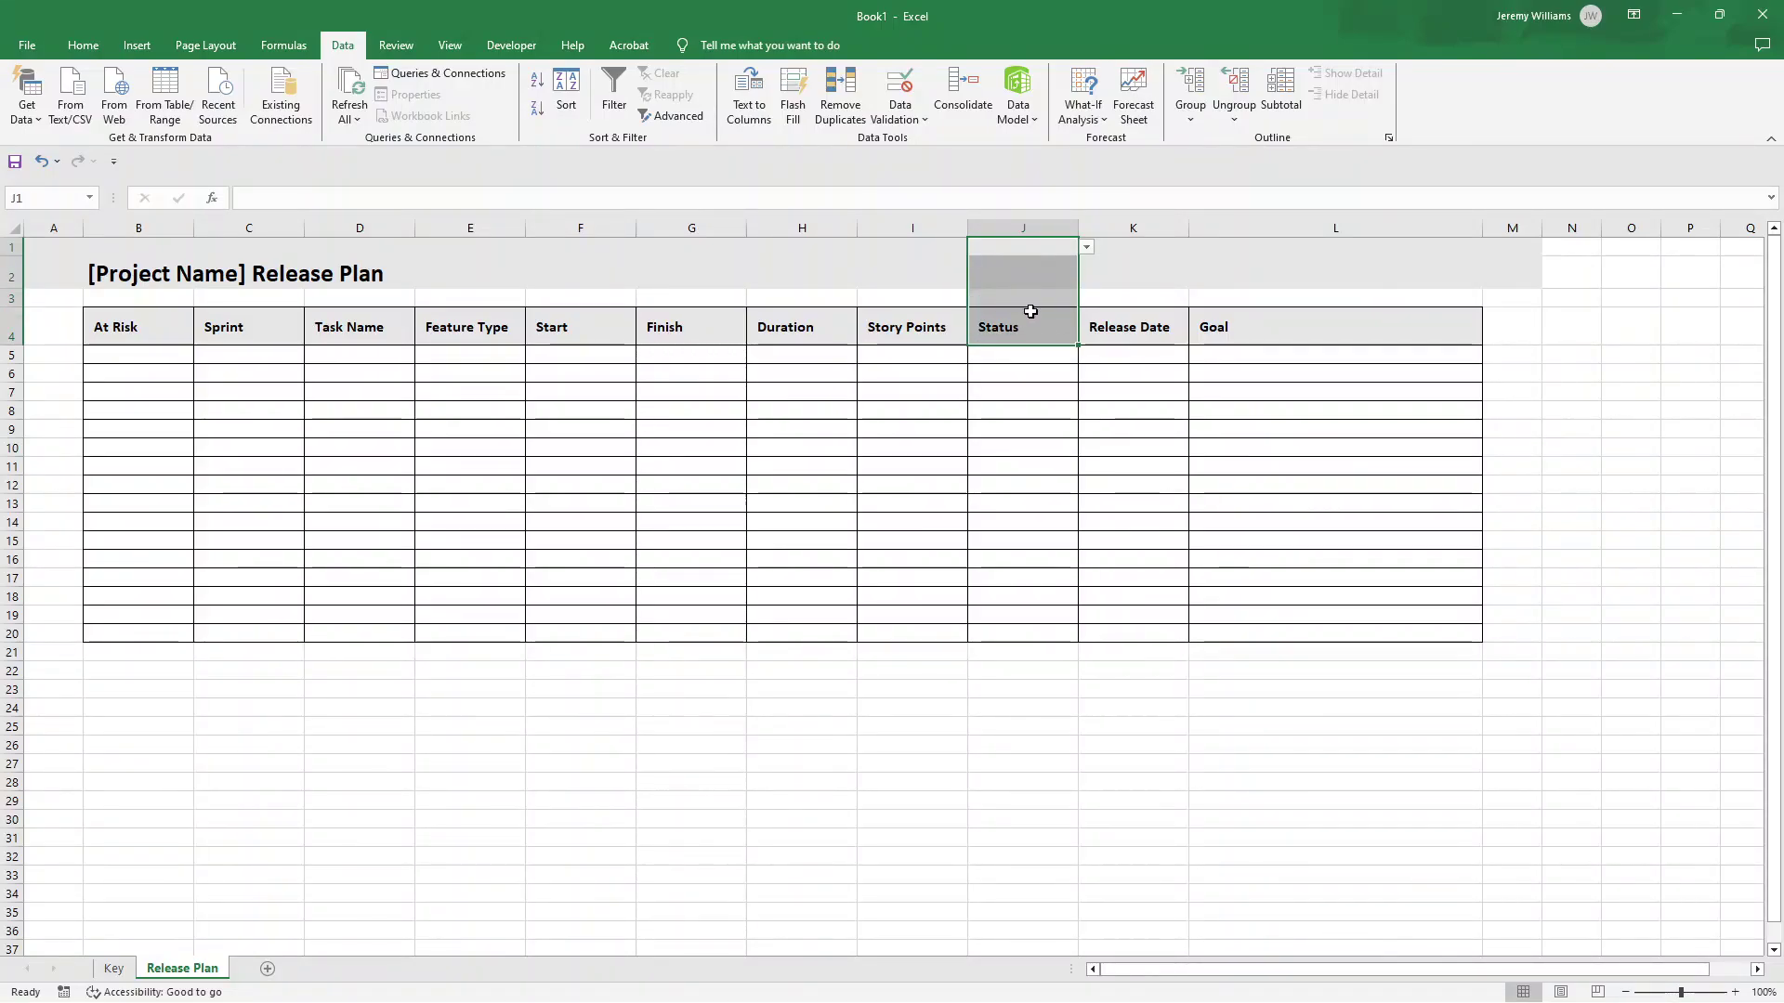
click(900, 118)
click(929, 141)
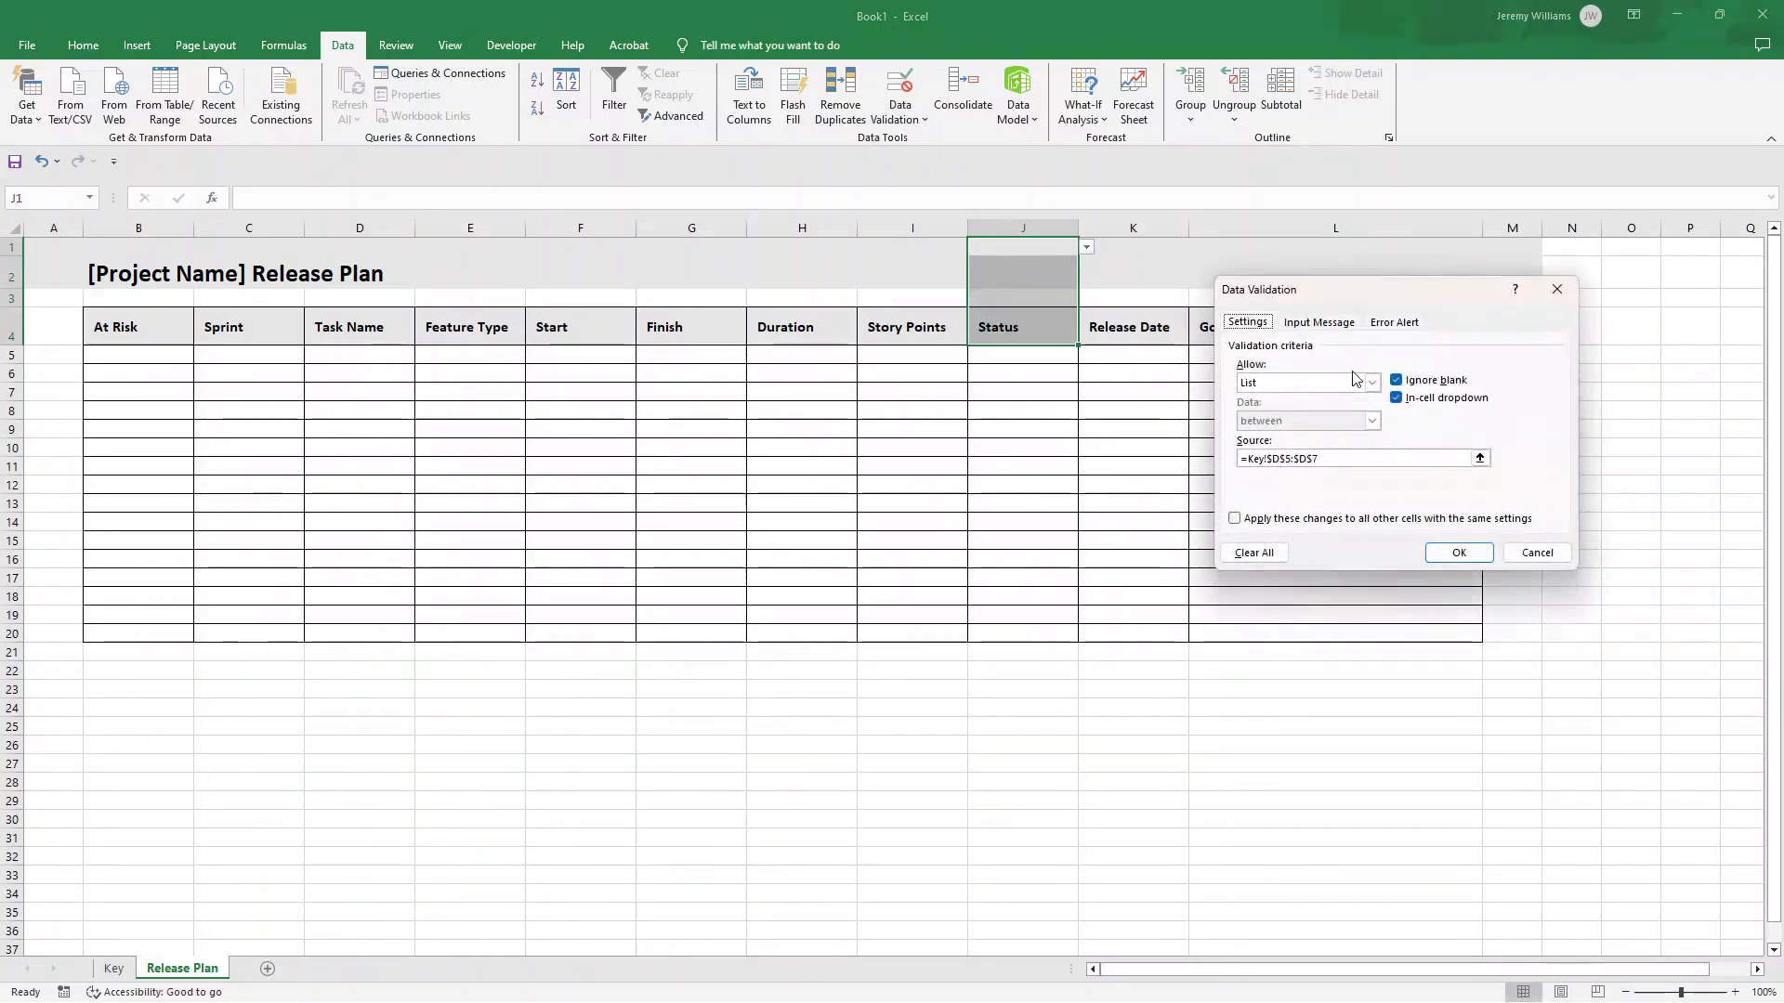
click(1365, 382)
click(1282, 392)
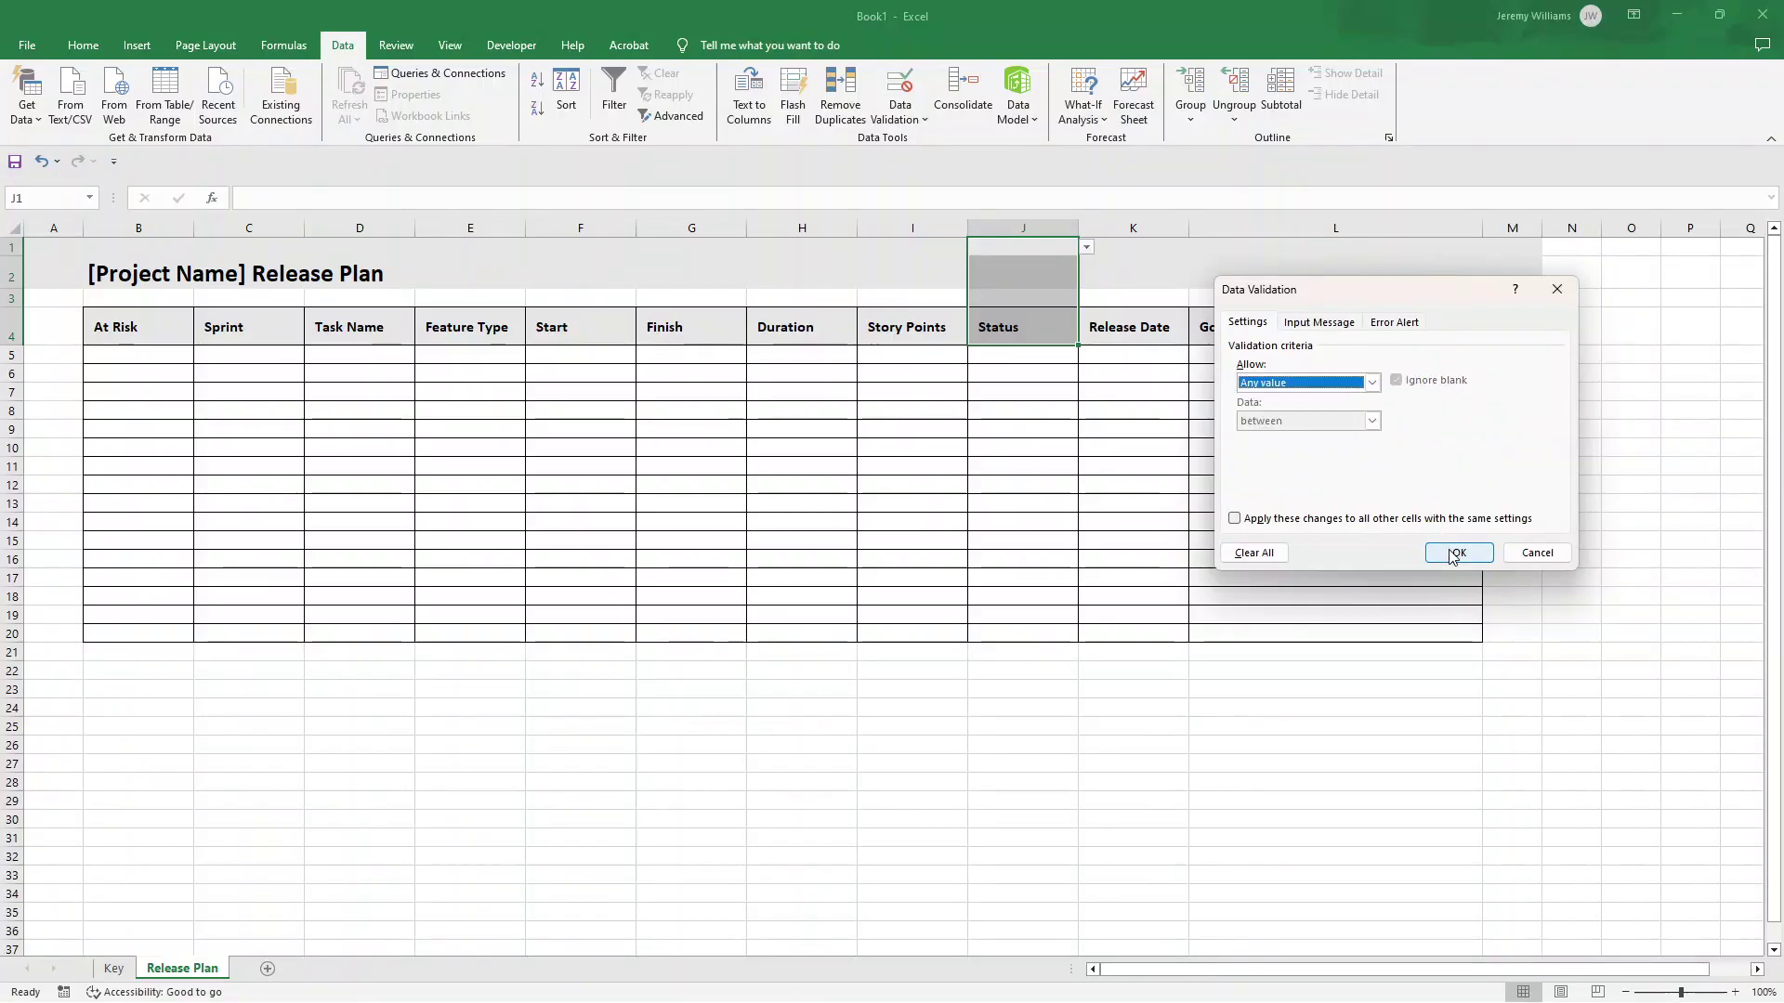
click(1455, 555)
key(Down)
key(Down)
key(Down)
key(Down)
key(Down)
key(Down)
key(Down)
key(Down)
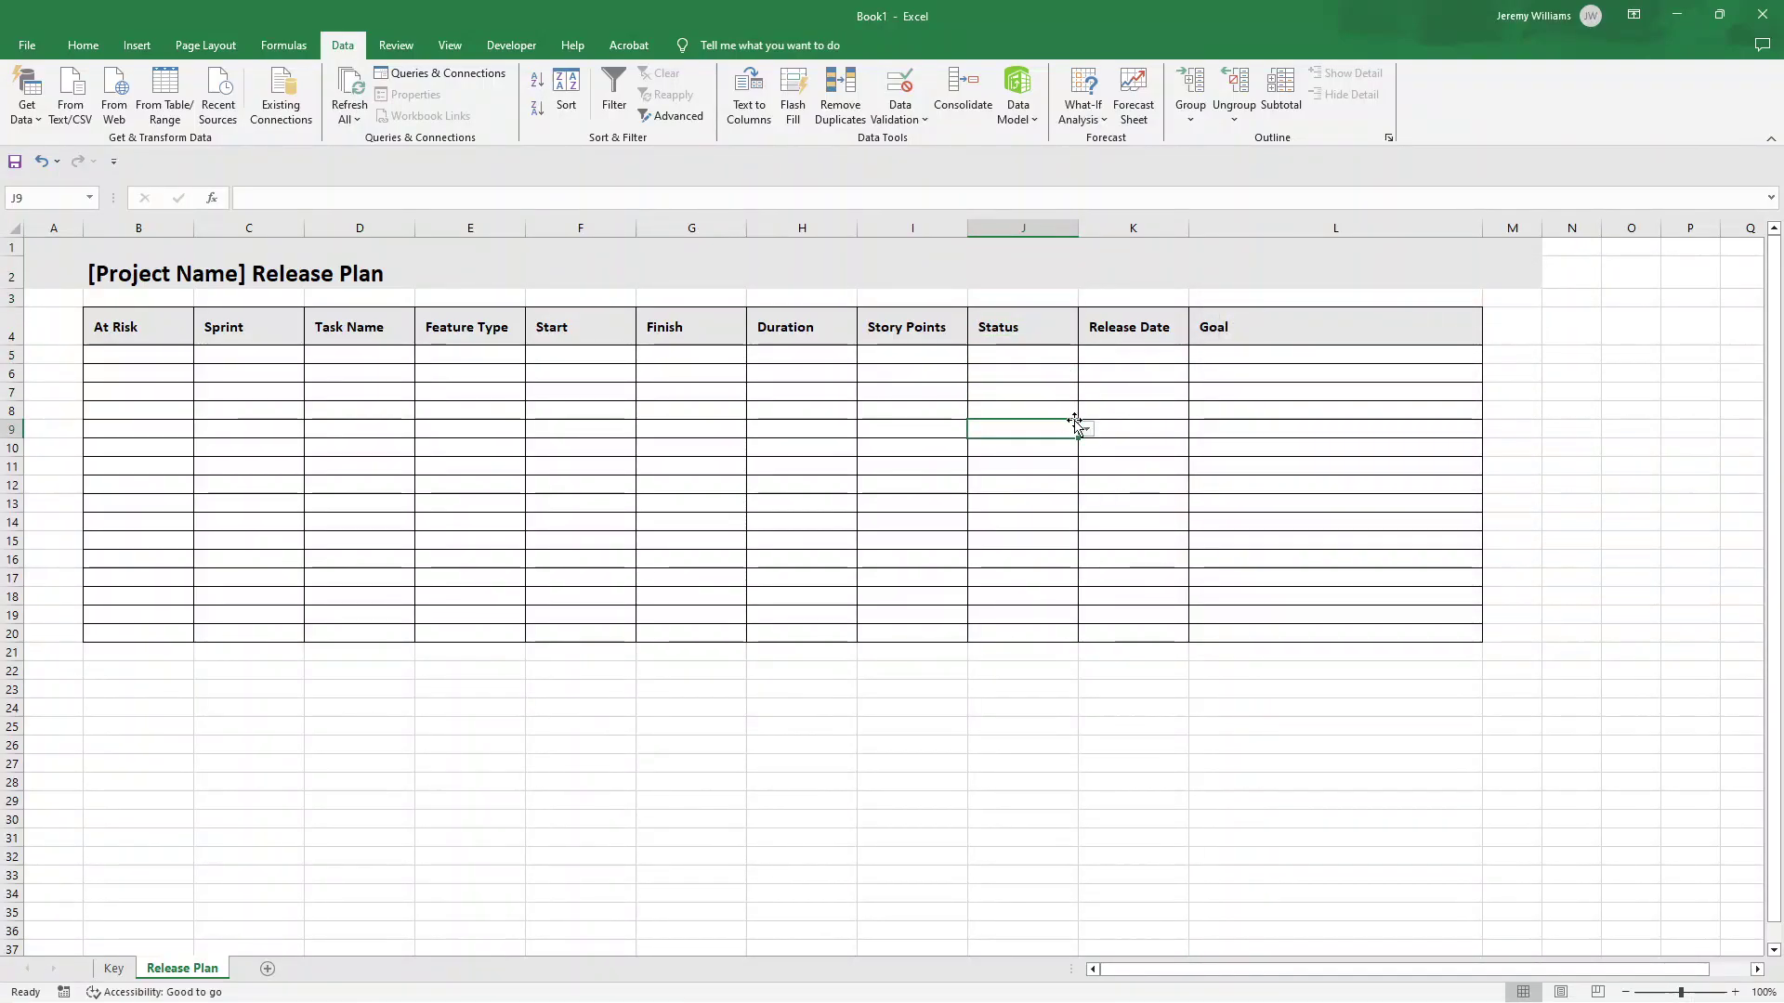
click(119, 972)
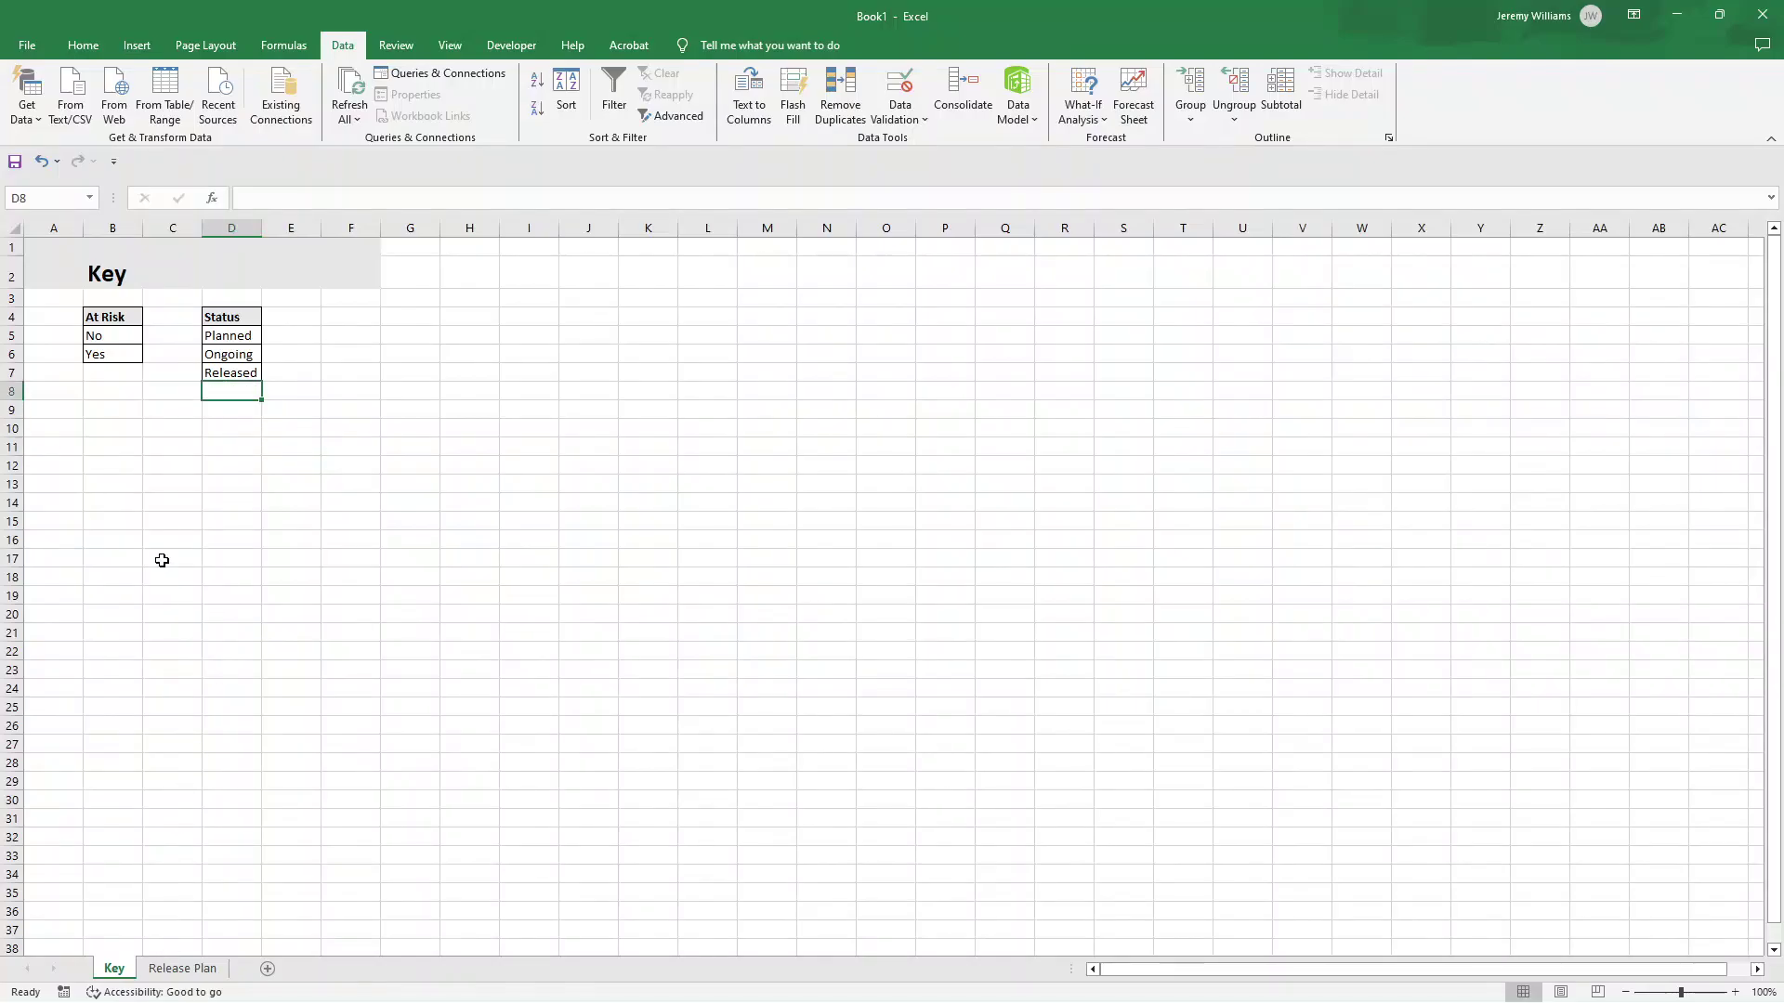
click(193, 967)
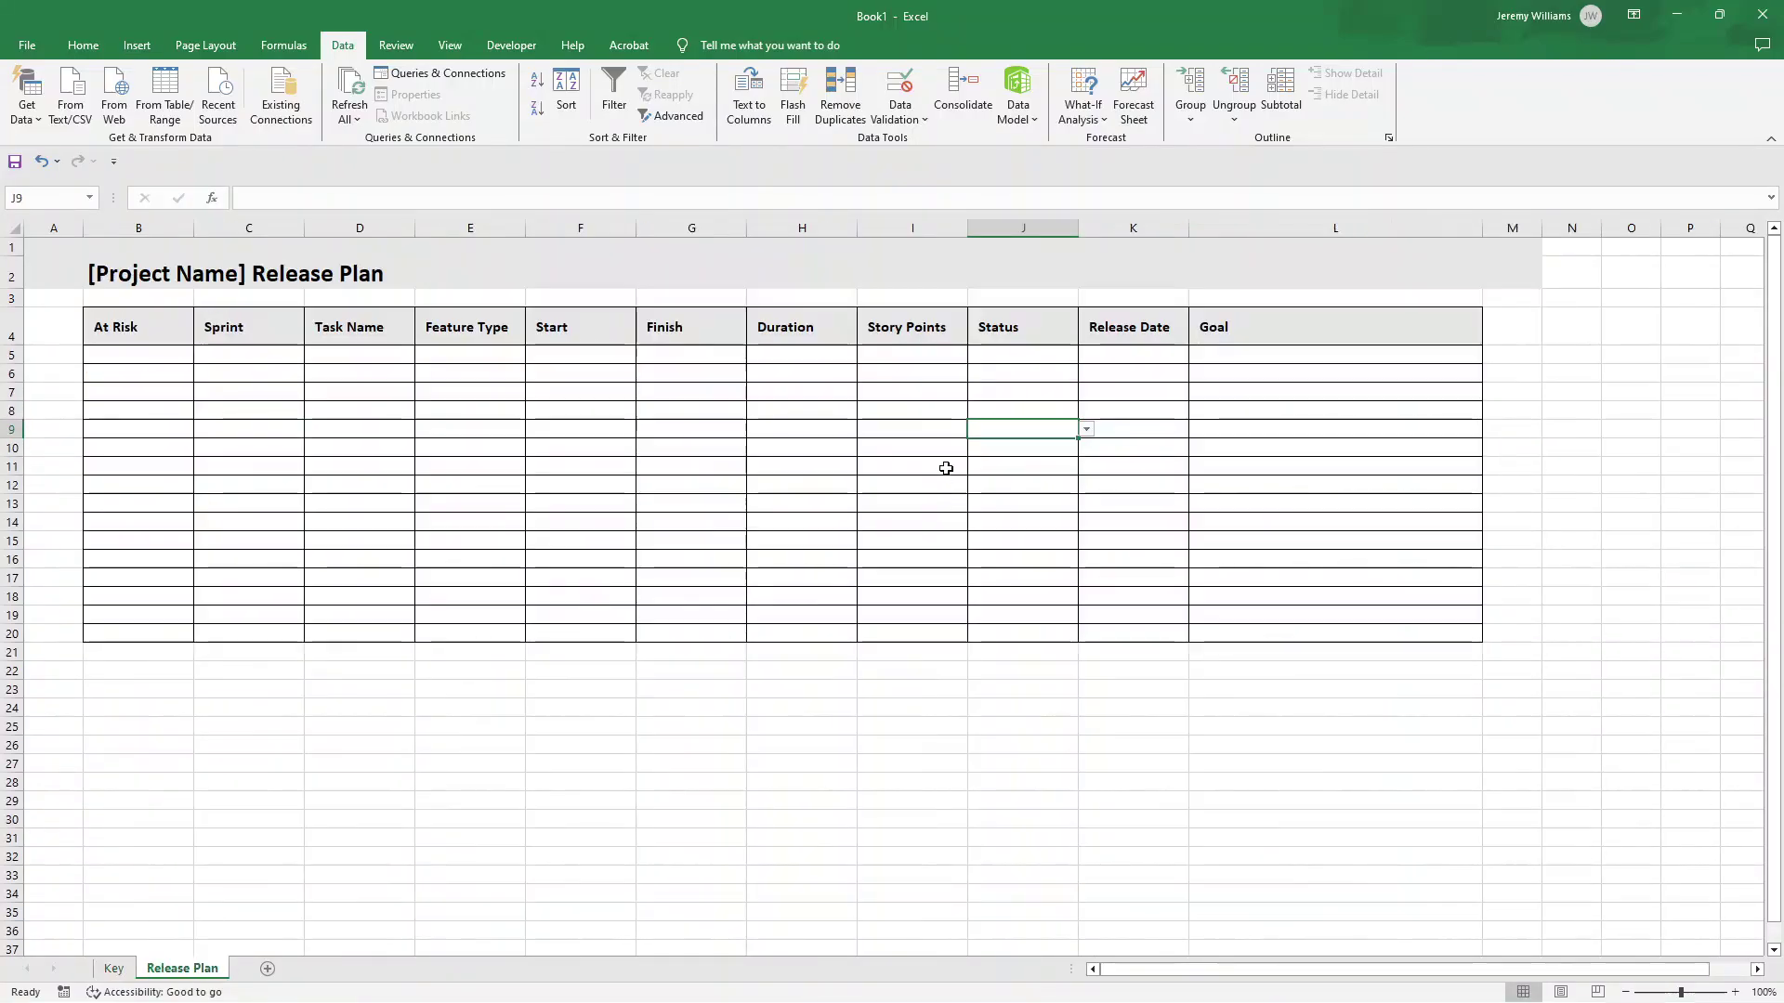
click(1022, 353)
click(1016, 227)
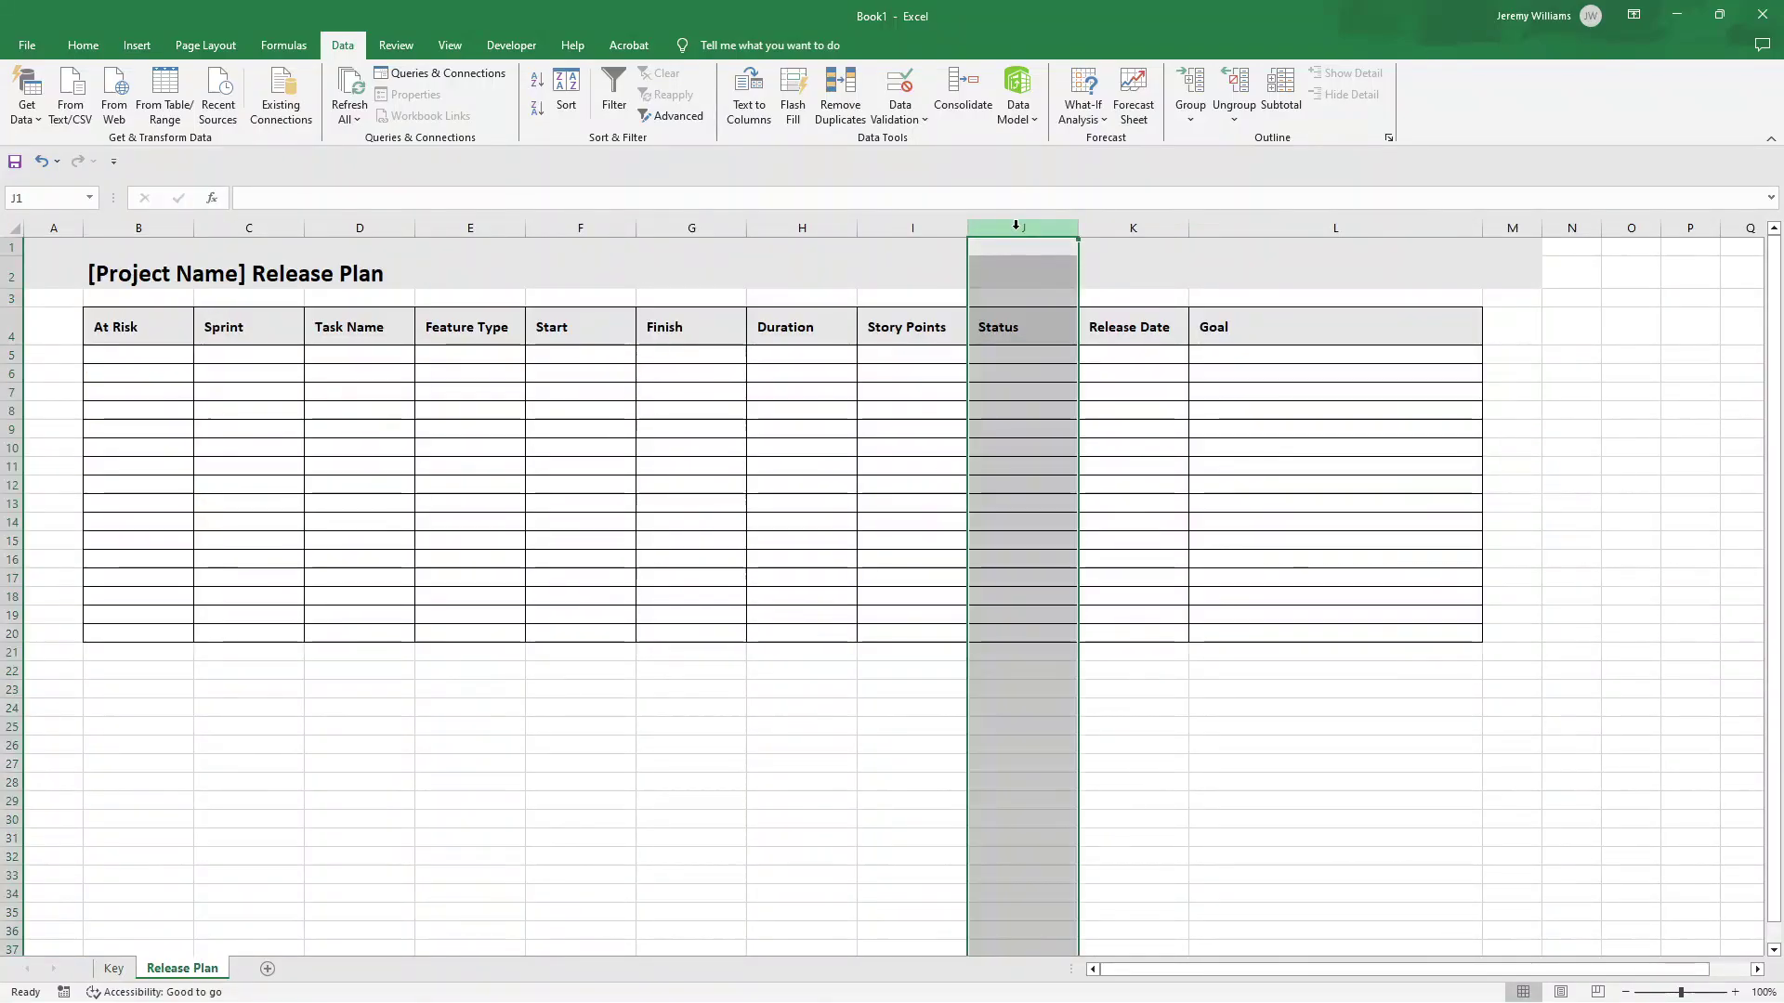
click(899, 110)
click(915, 144)
click(1205, 486)
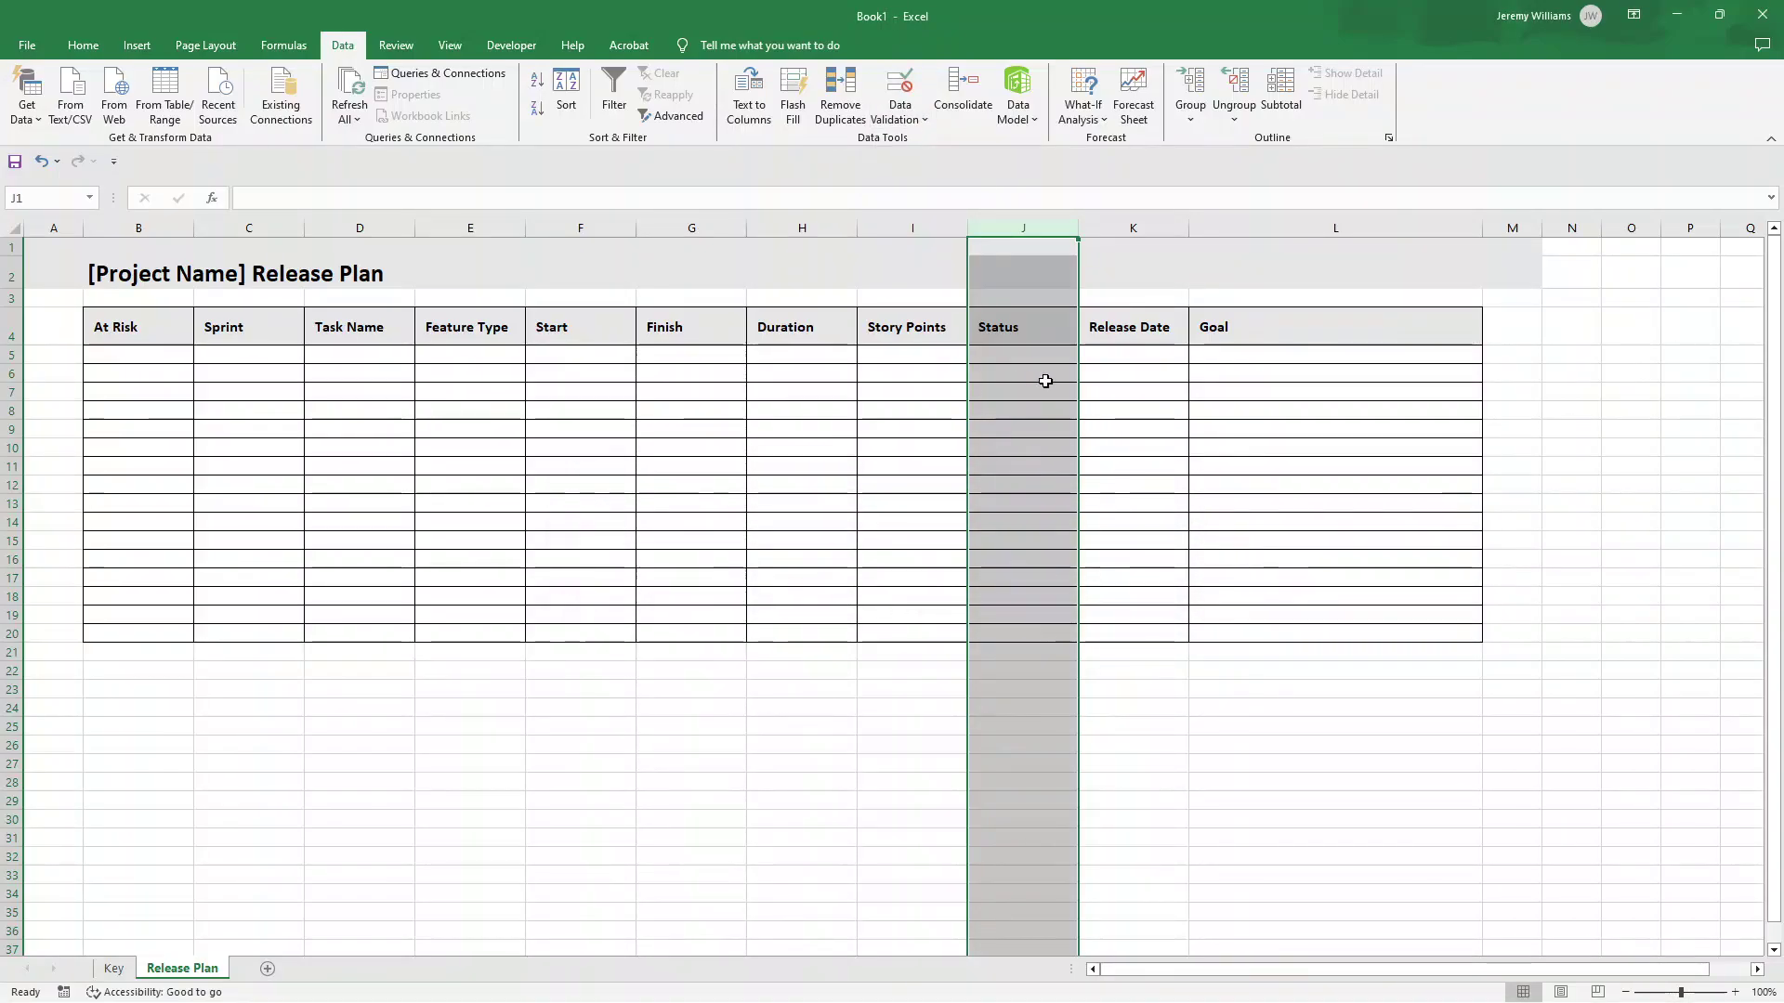
click(115, 969)
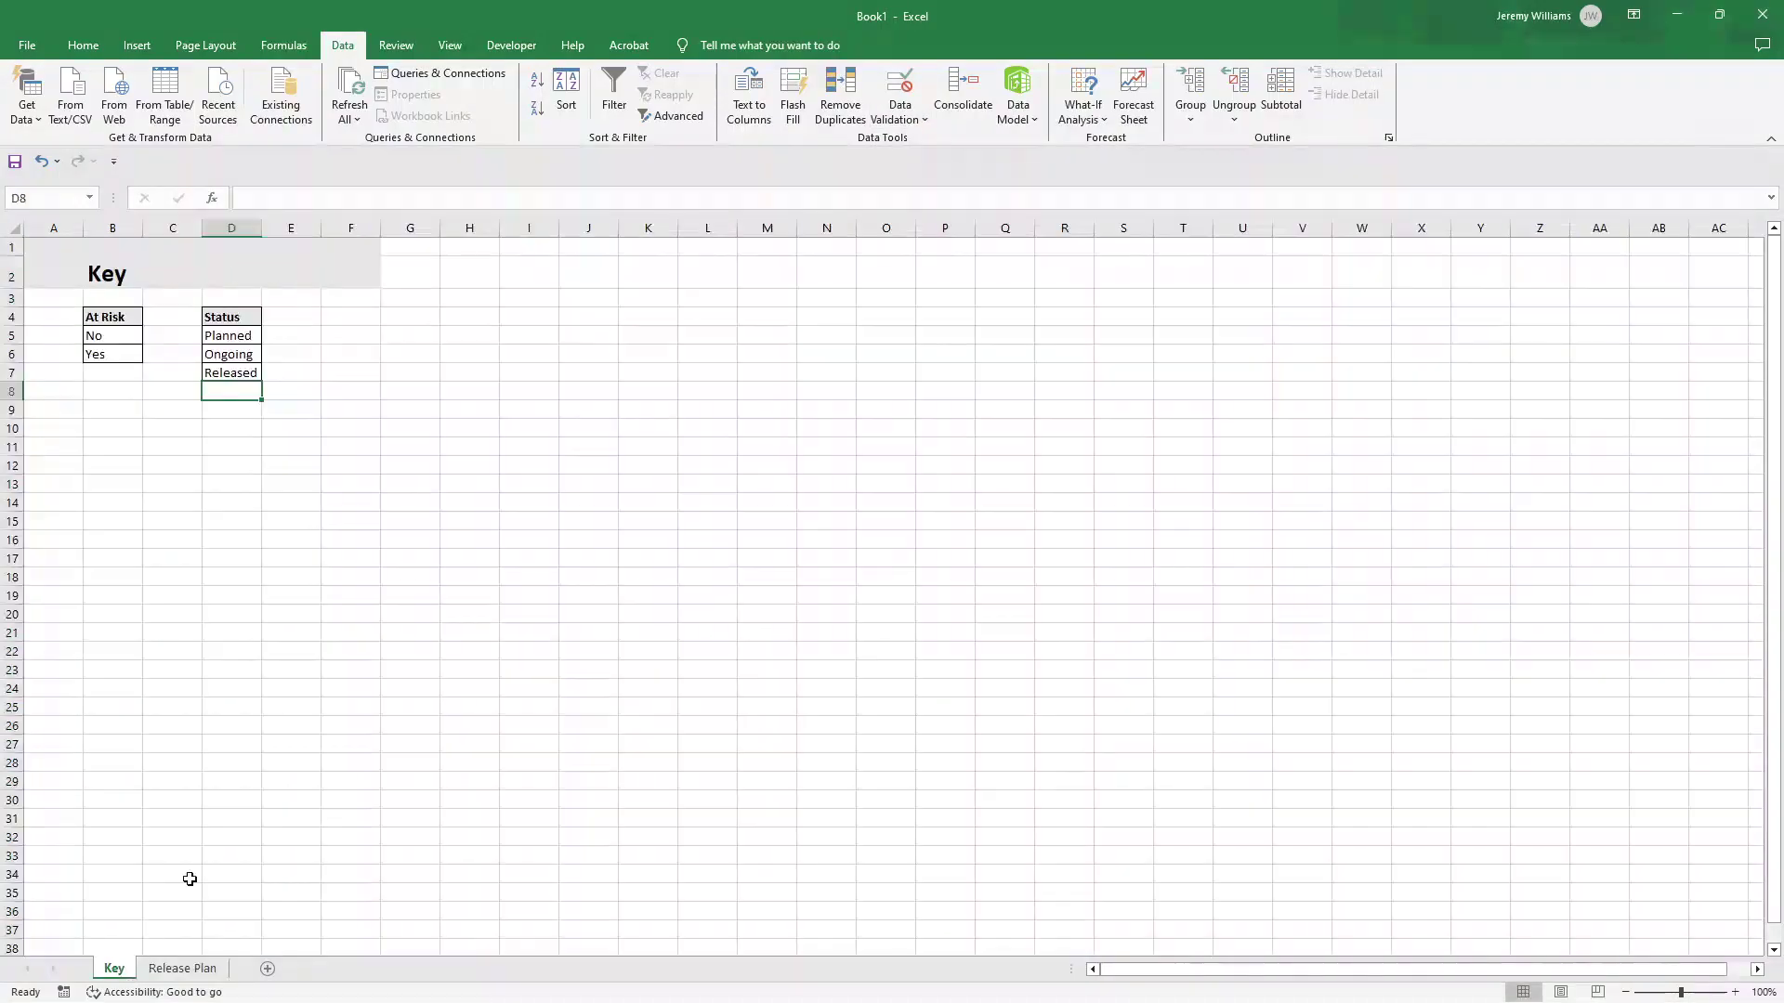
click(231, 337)
click(235, 375)
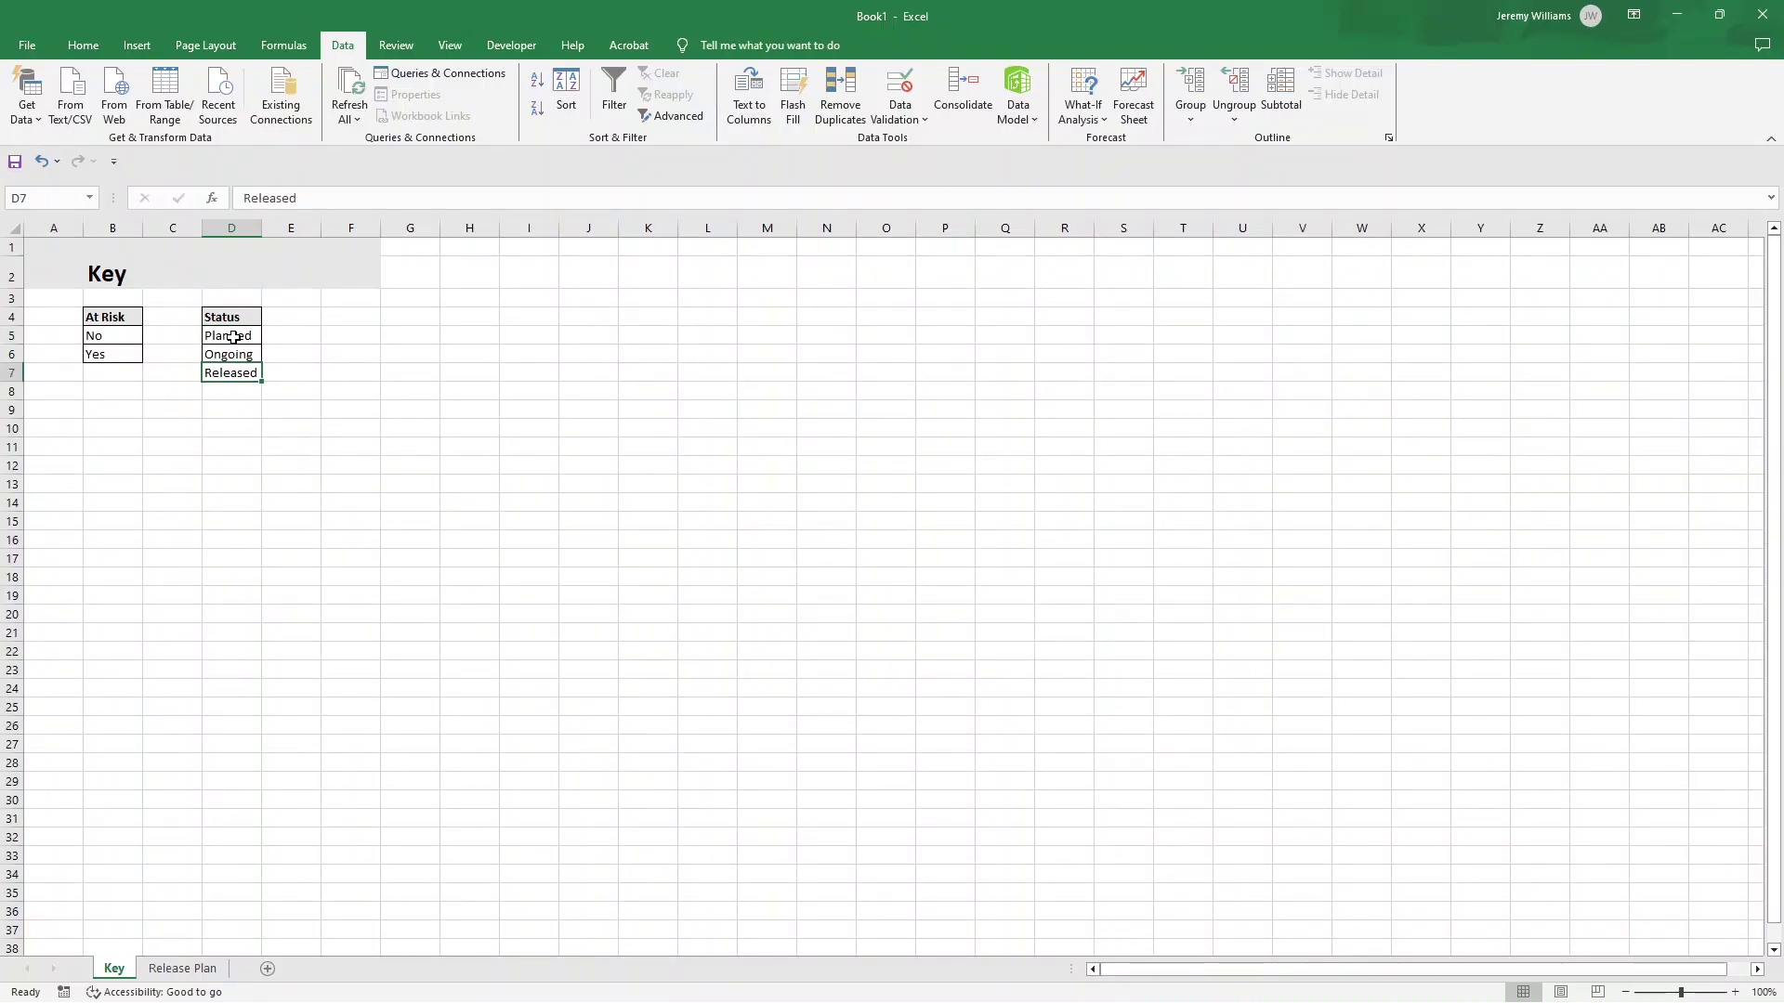
click(235, 387)
click(238, 419)
click(186, 968)
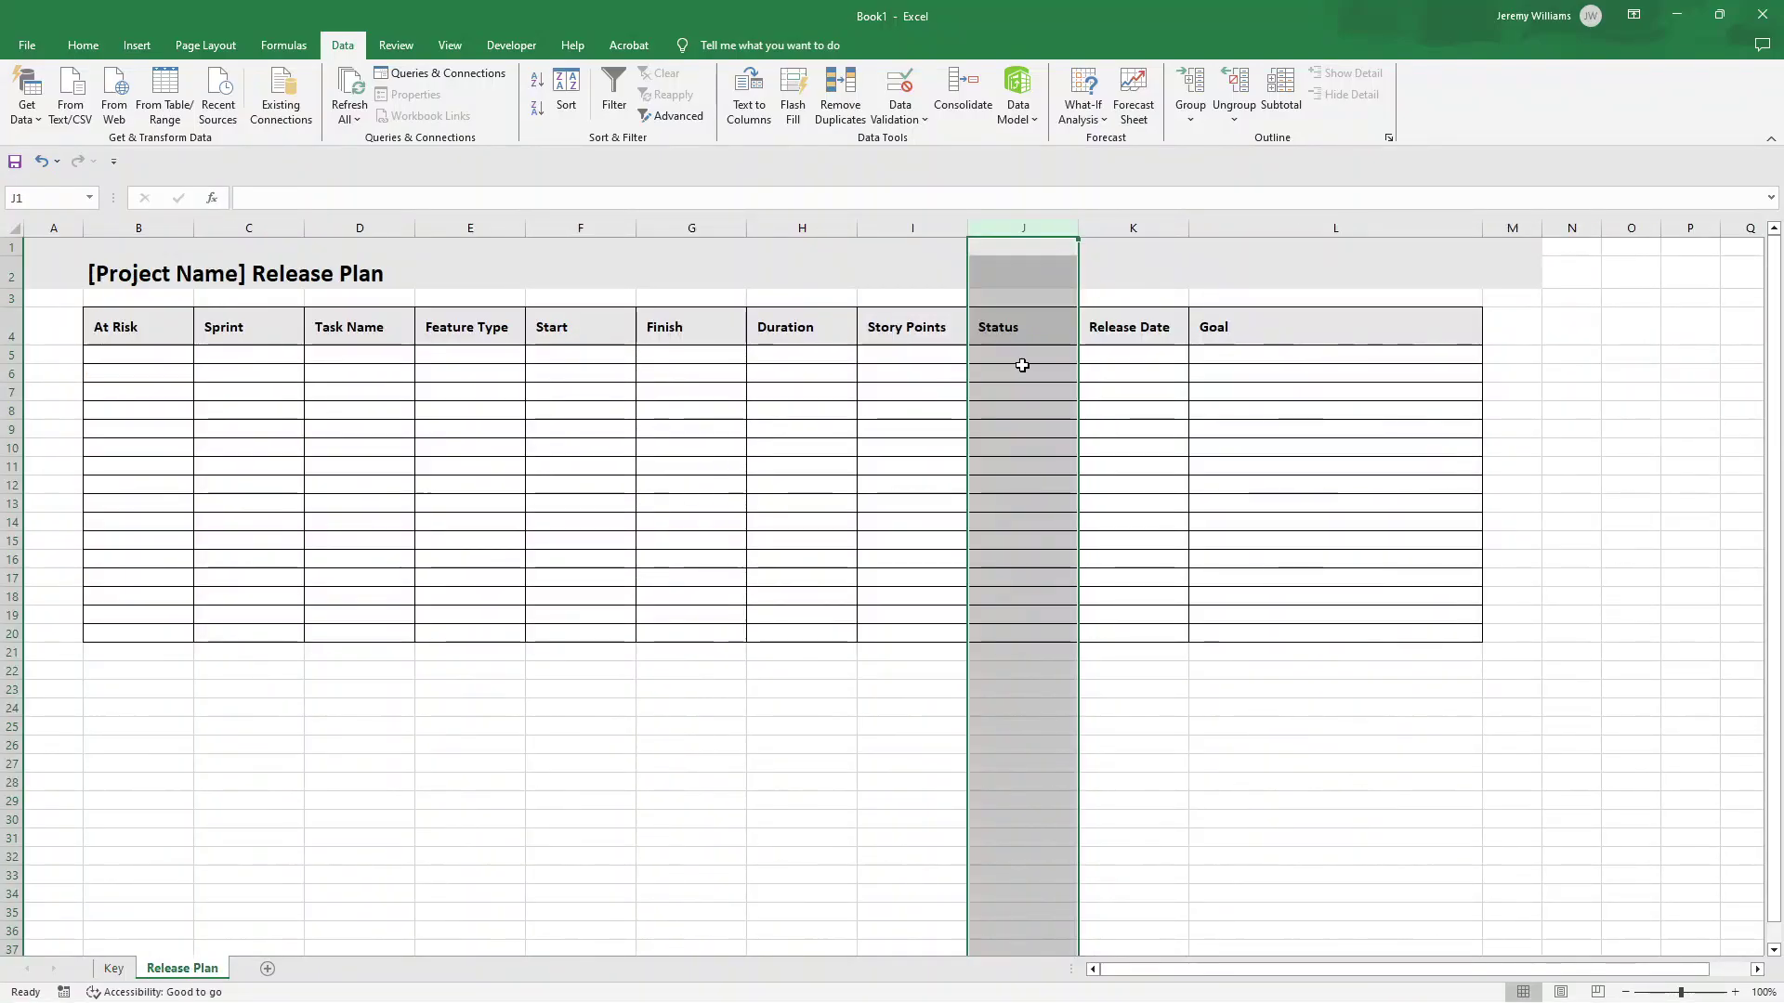
click(1085, 355)
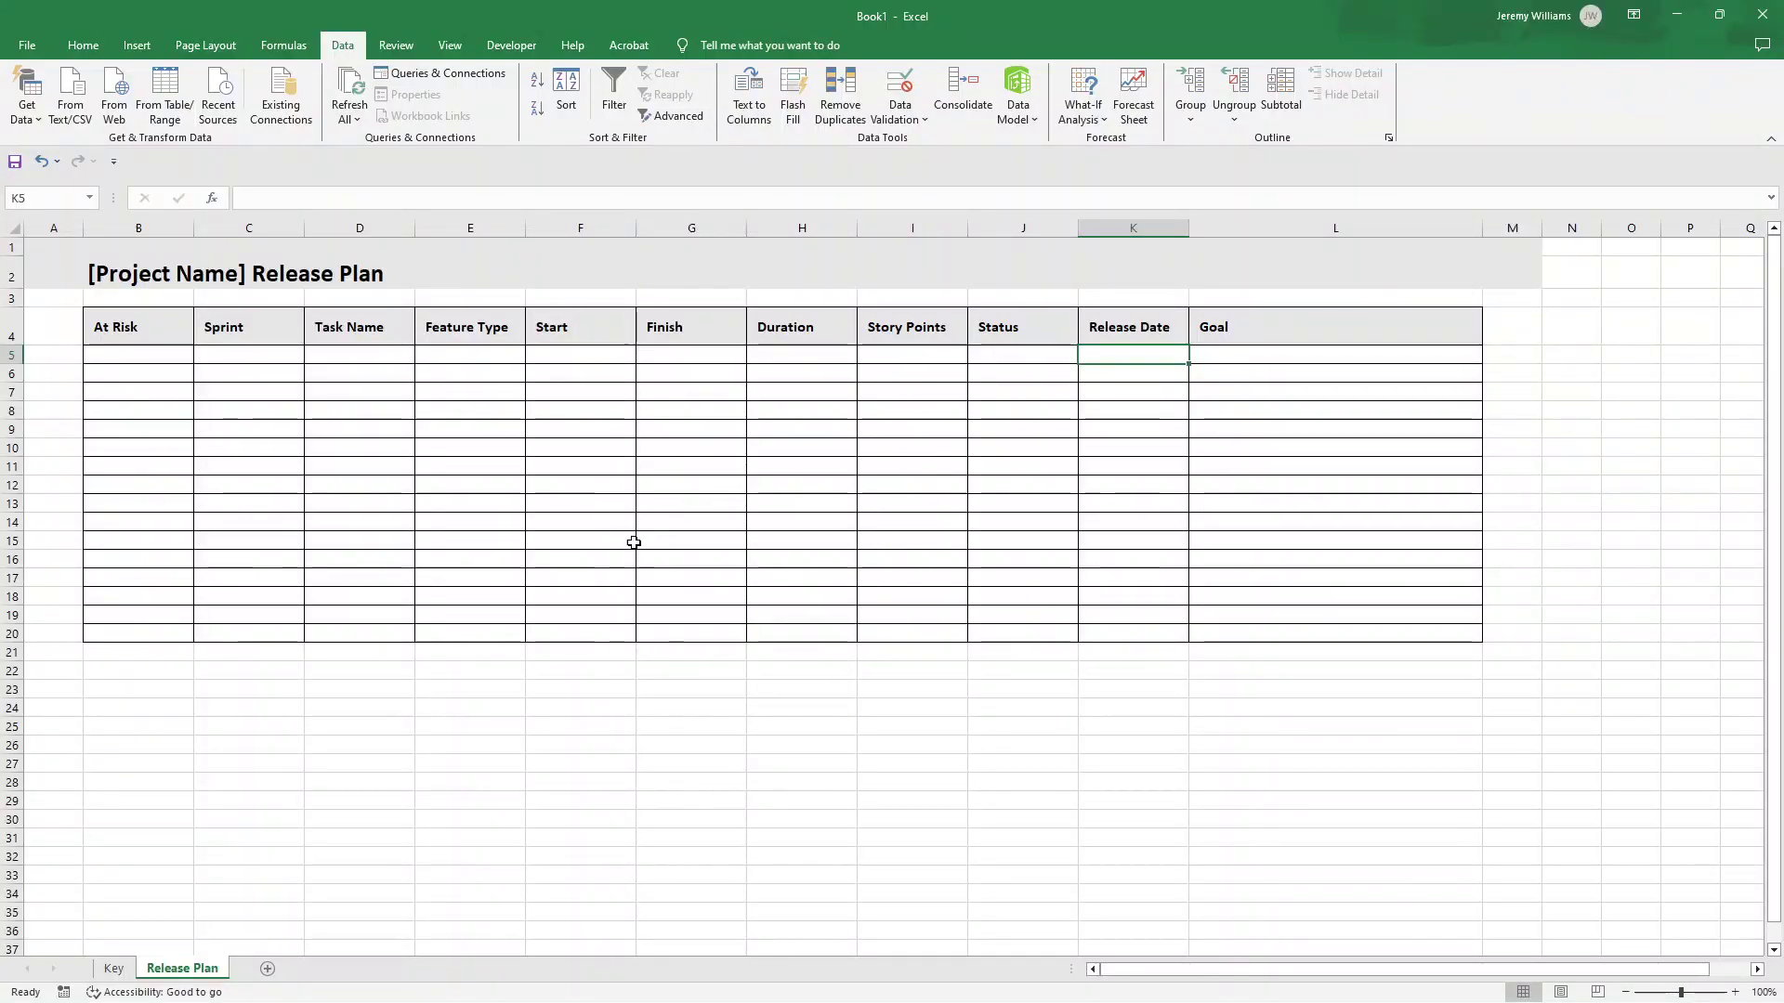
- Copy the task rows from the Project Management Release Plan Template workbook
click(581, 689)
drag(152, 331, 1342, 614)
mouse_move(1138, 992)
click(1043, 890)
drag(140, 334, 1350, 537)
key(ctrl+c)
- Paste the copied tasks as values into B5 of Book1
mouse_move(1139, 983)
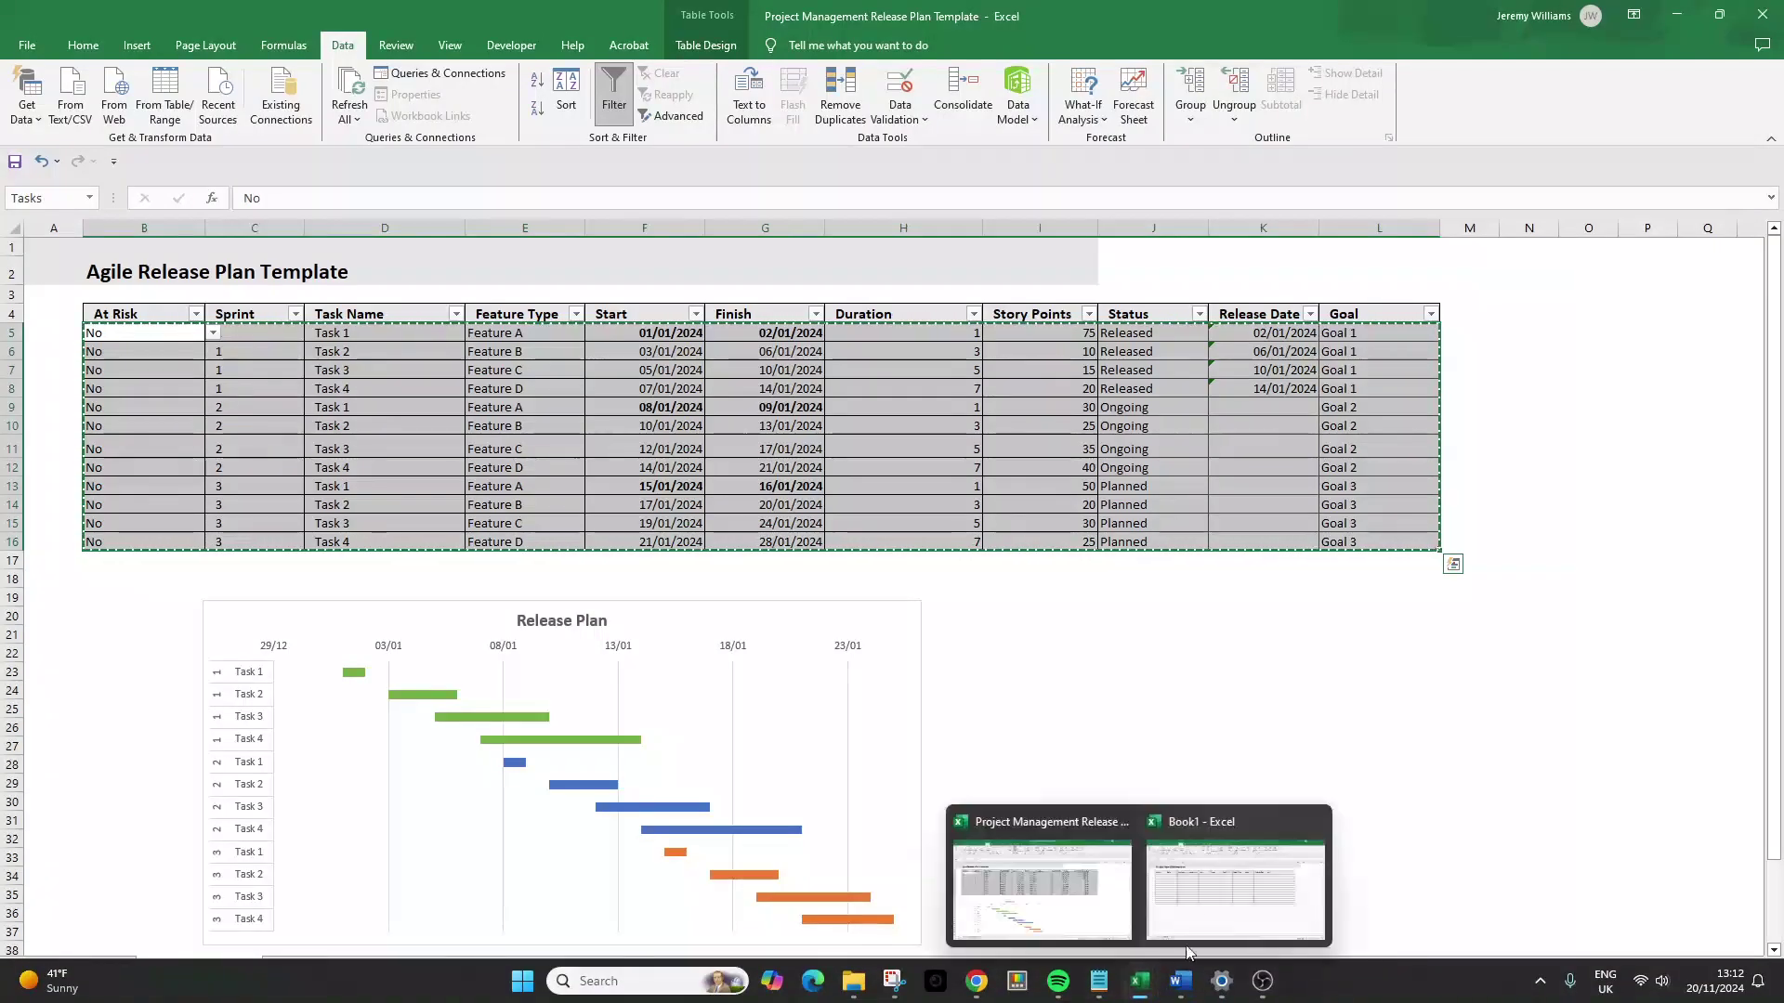
click(1203, 932)
click(163, 355)
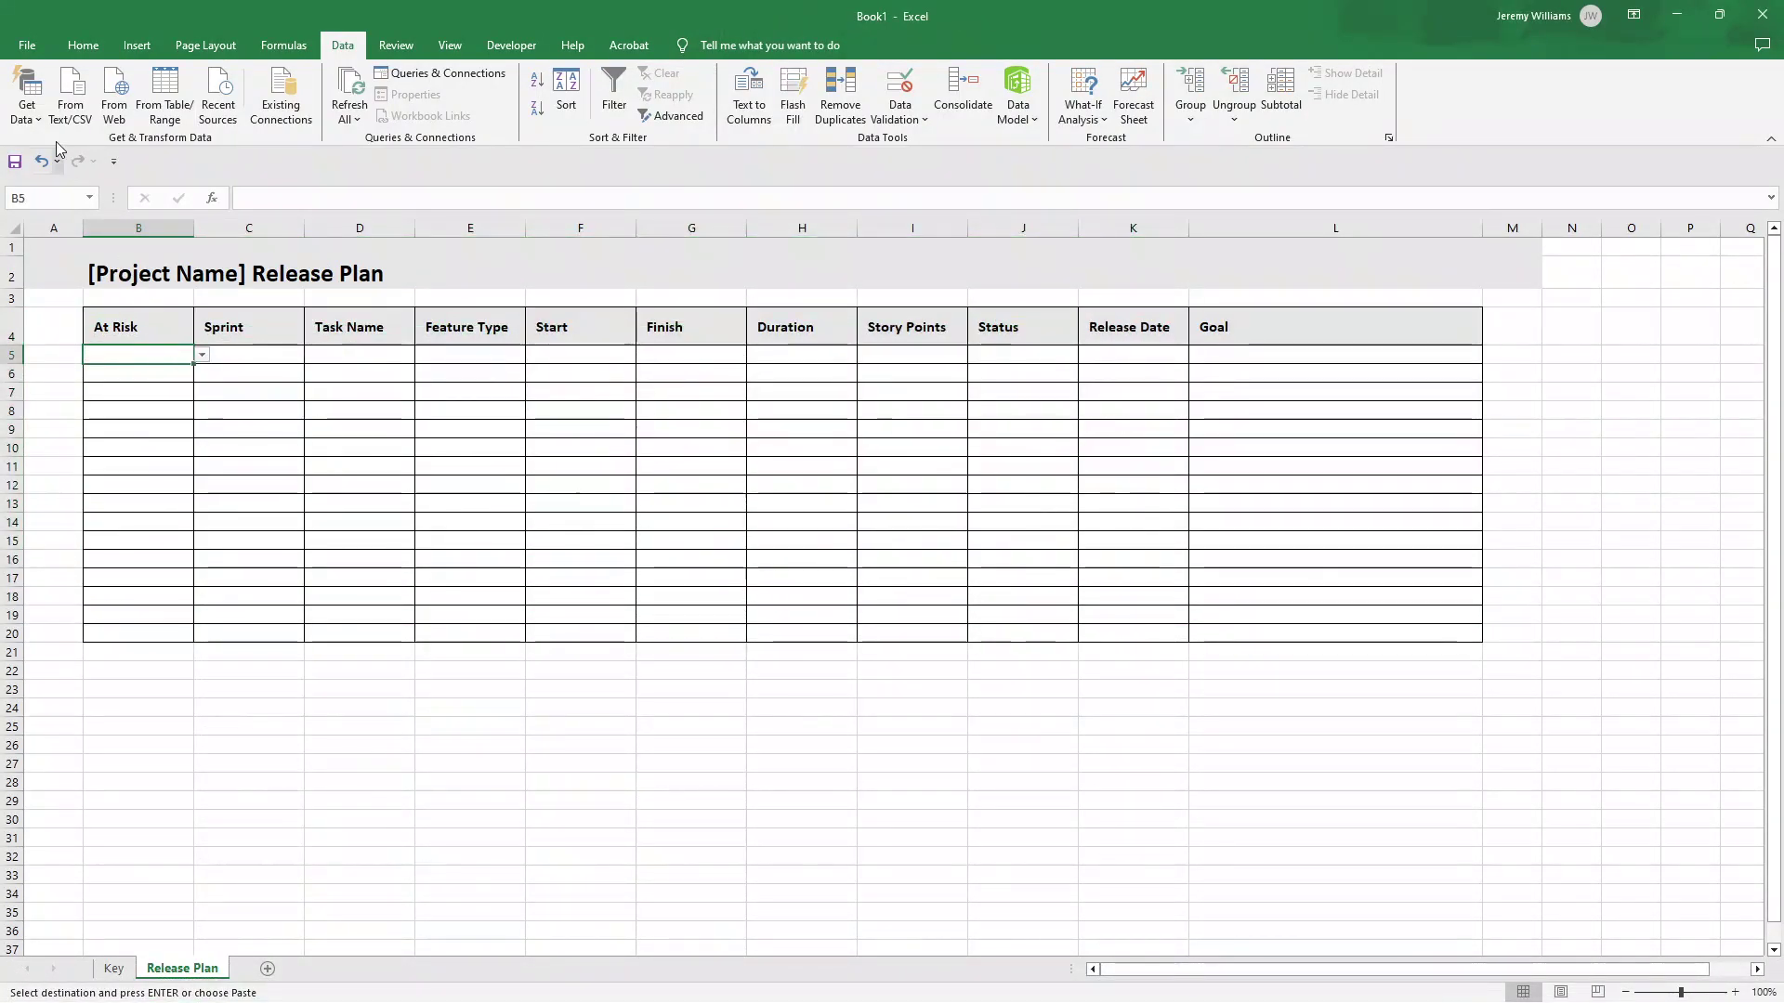
click(83, 45)
click(39, 117)
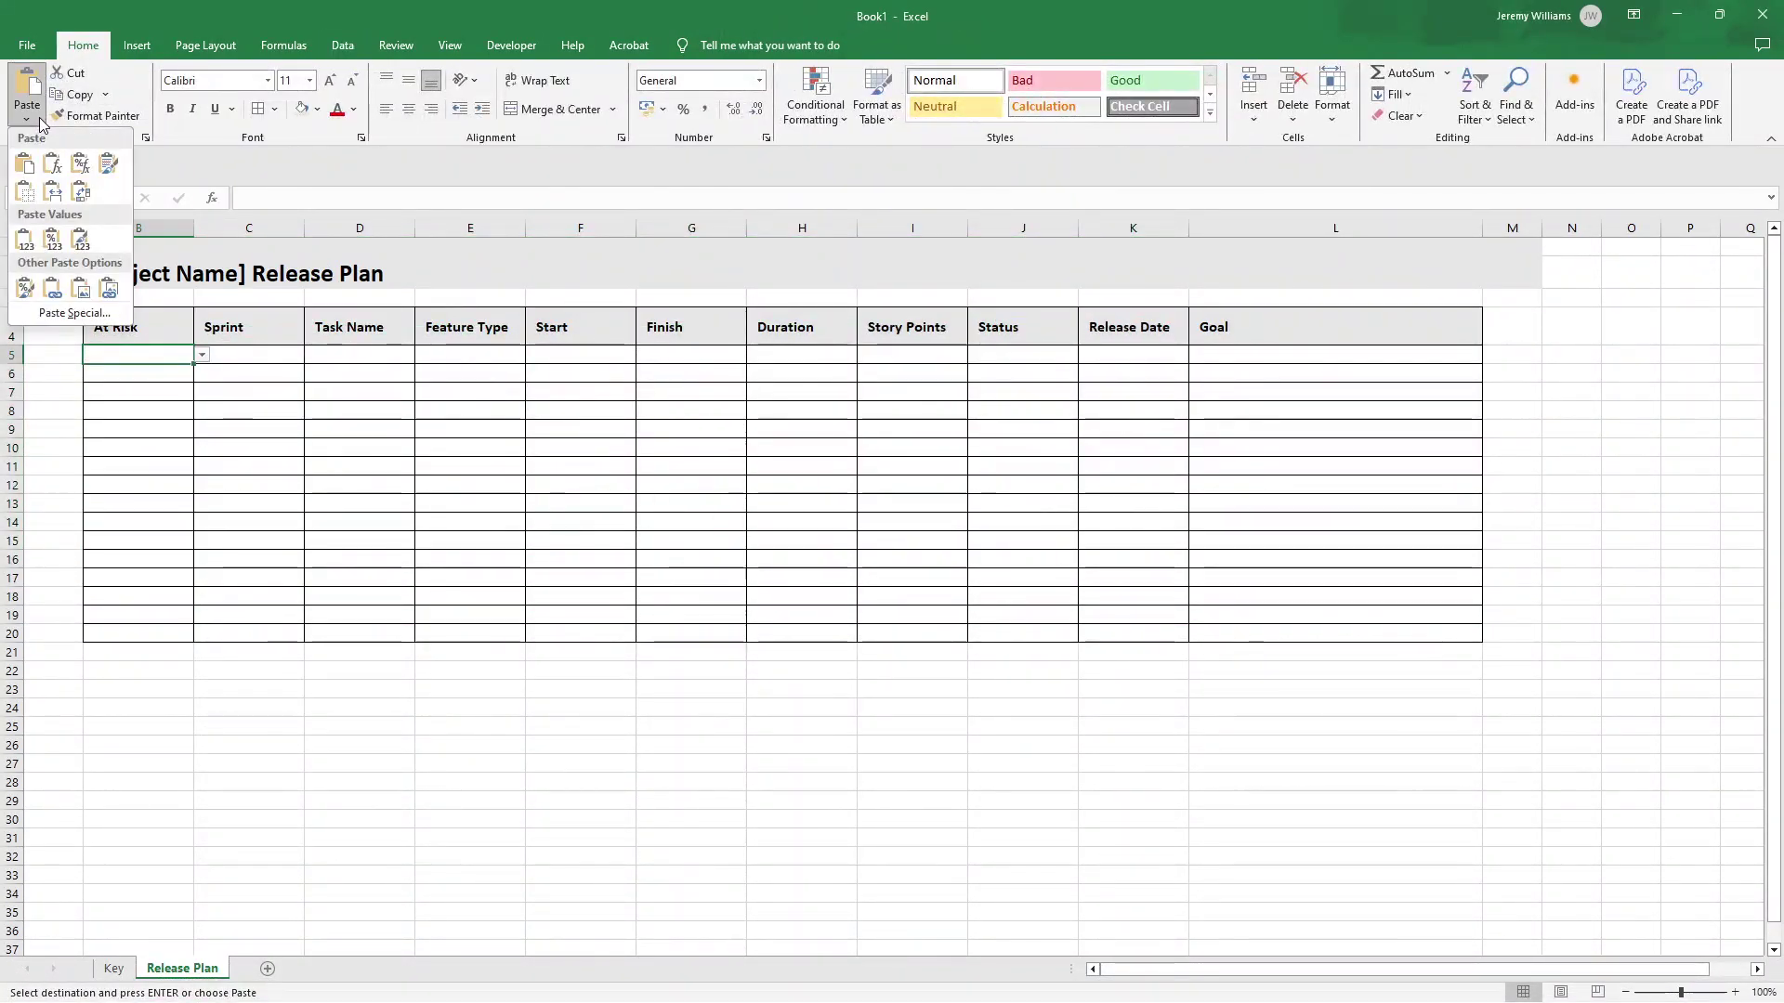
click(24, 238)
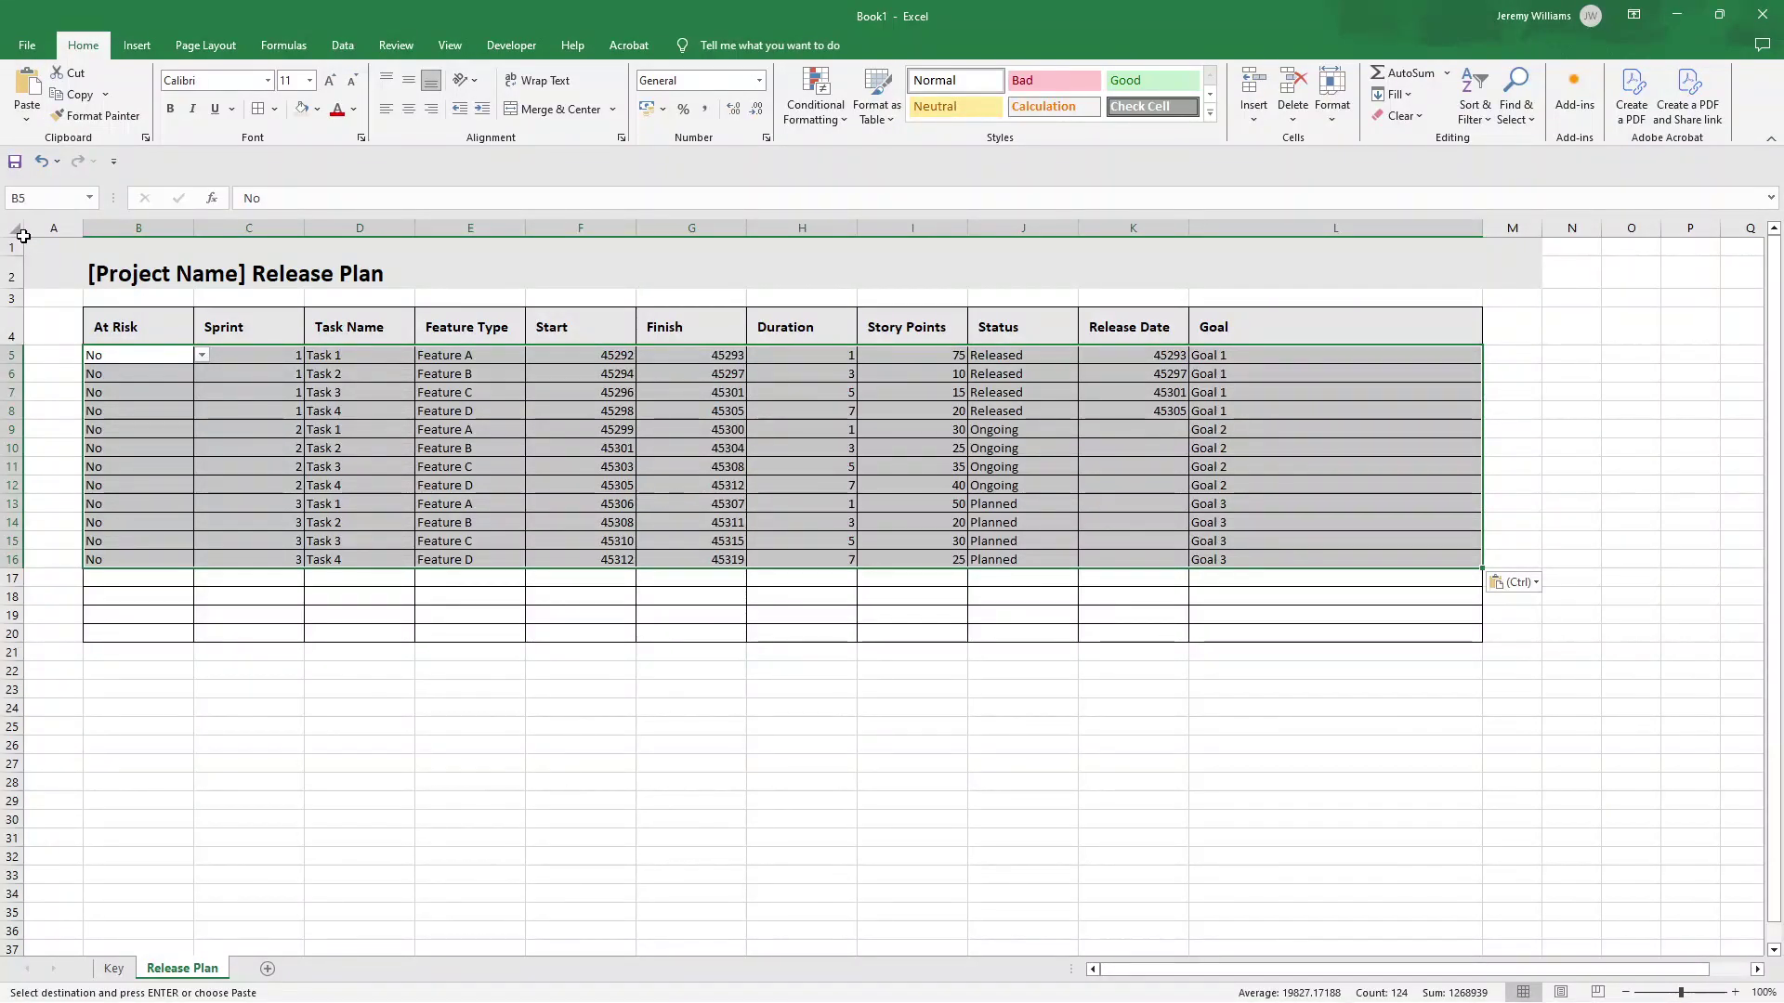
- Delete the empty rows 17–20 below the task data
click(12, 578)
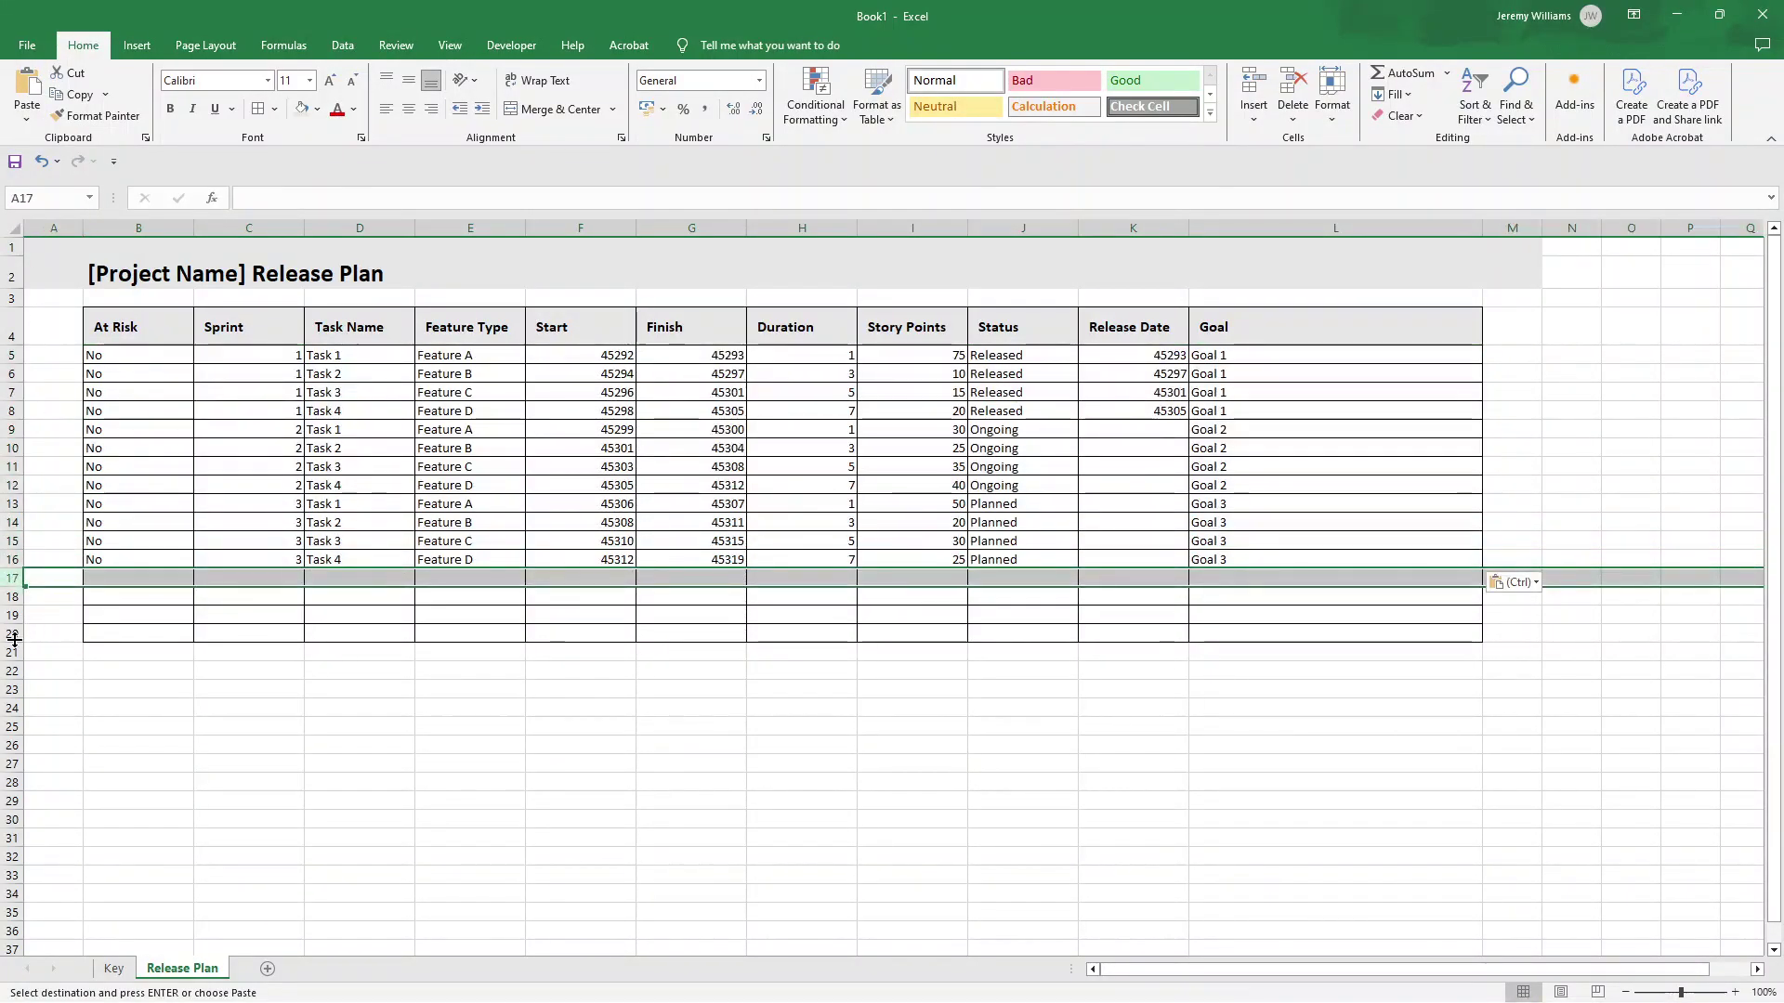
shift+click(8, 635)
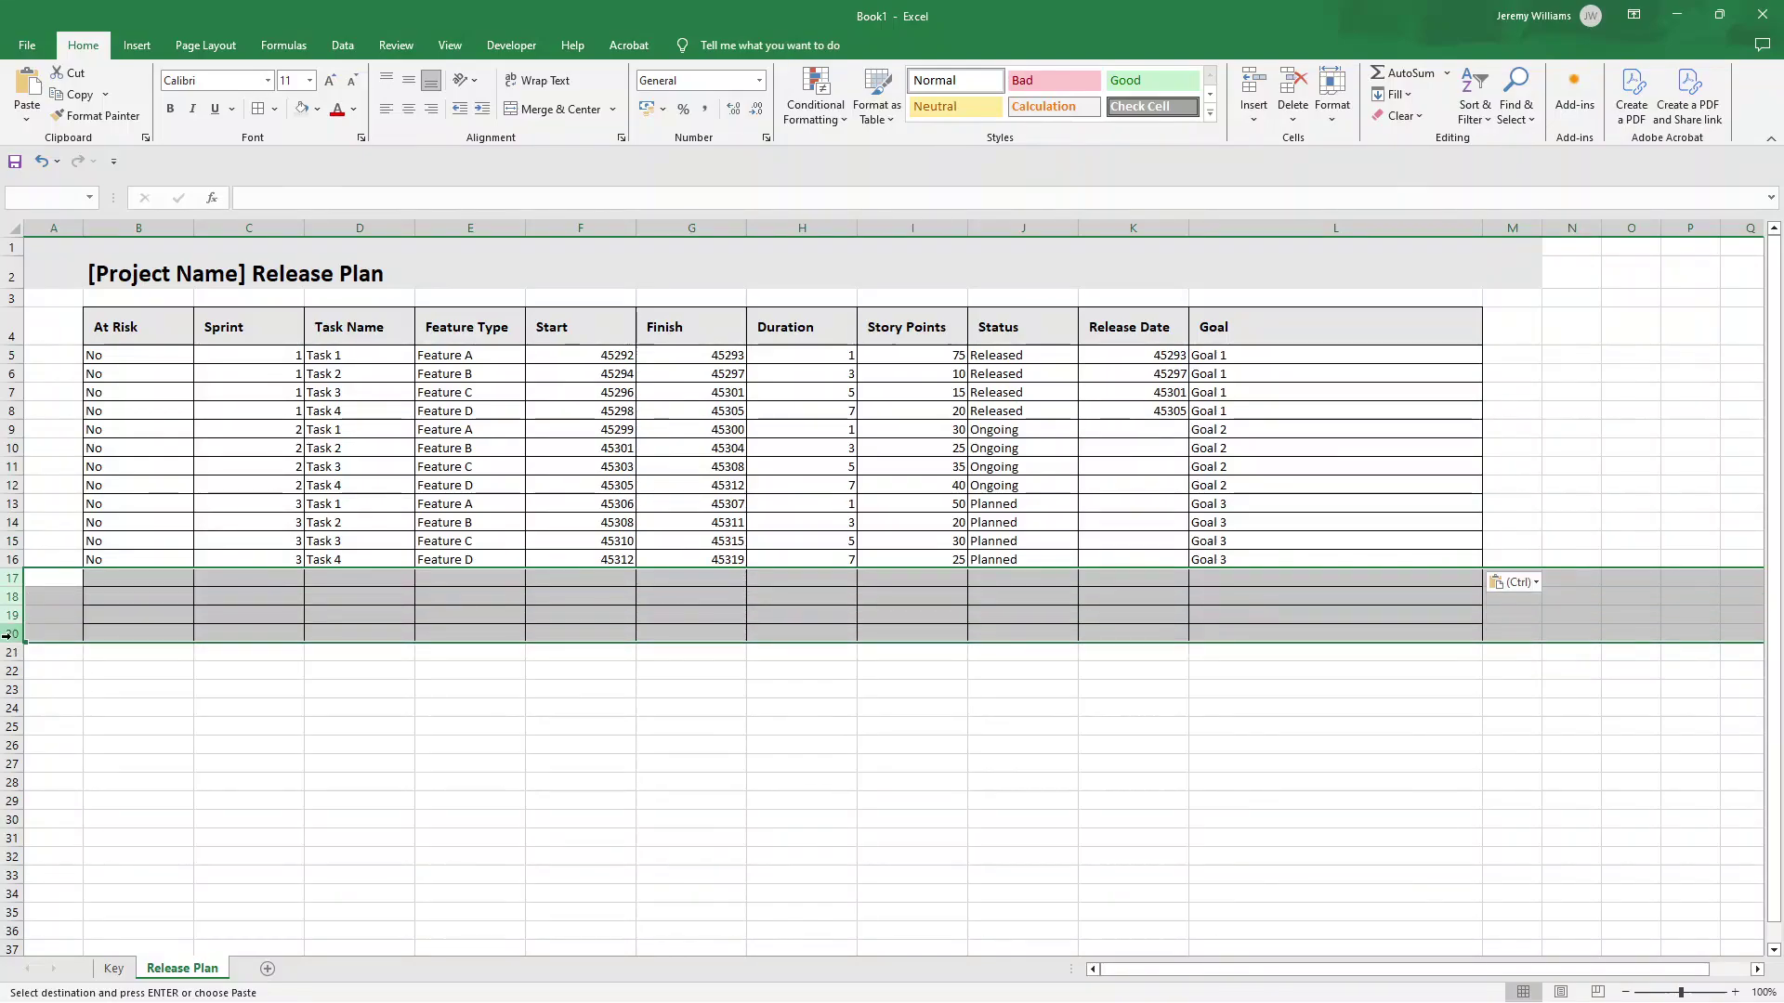
right_click(5, 635)
click(55, 822)
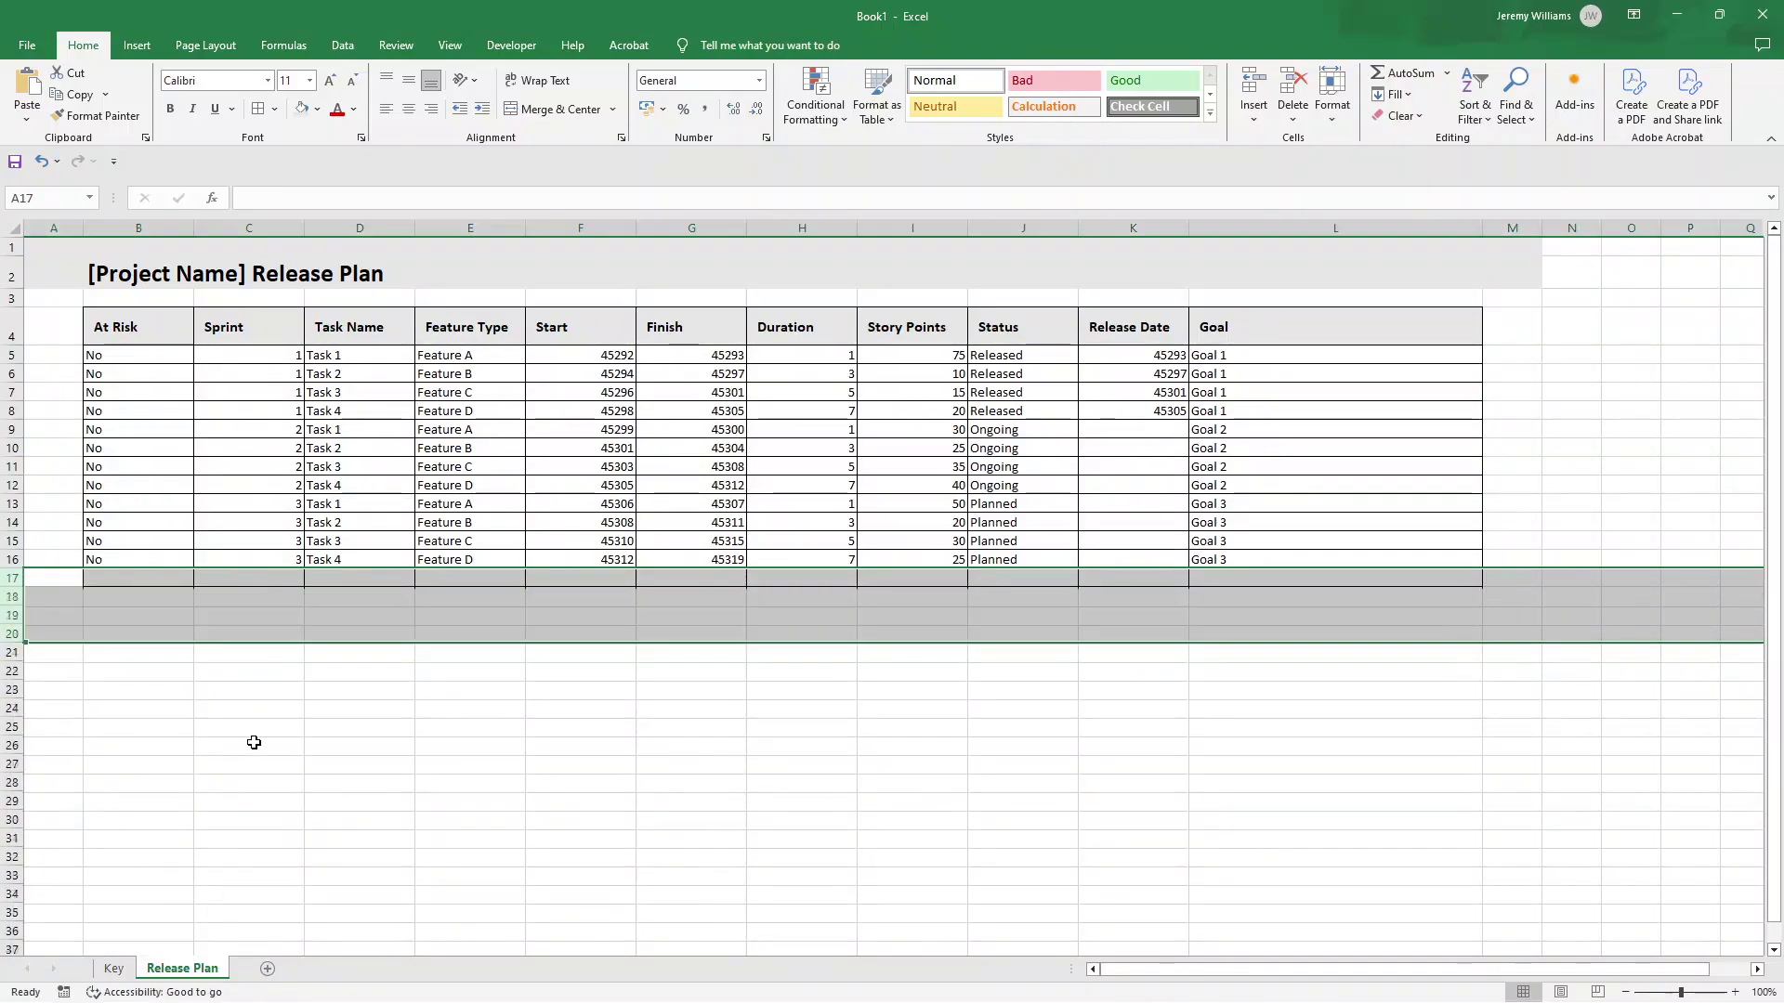
drag(748, 660, 326, 684)
click(326, 688)
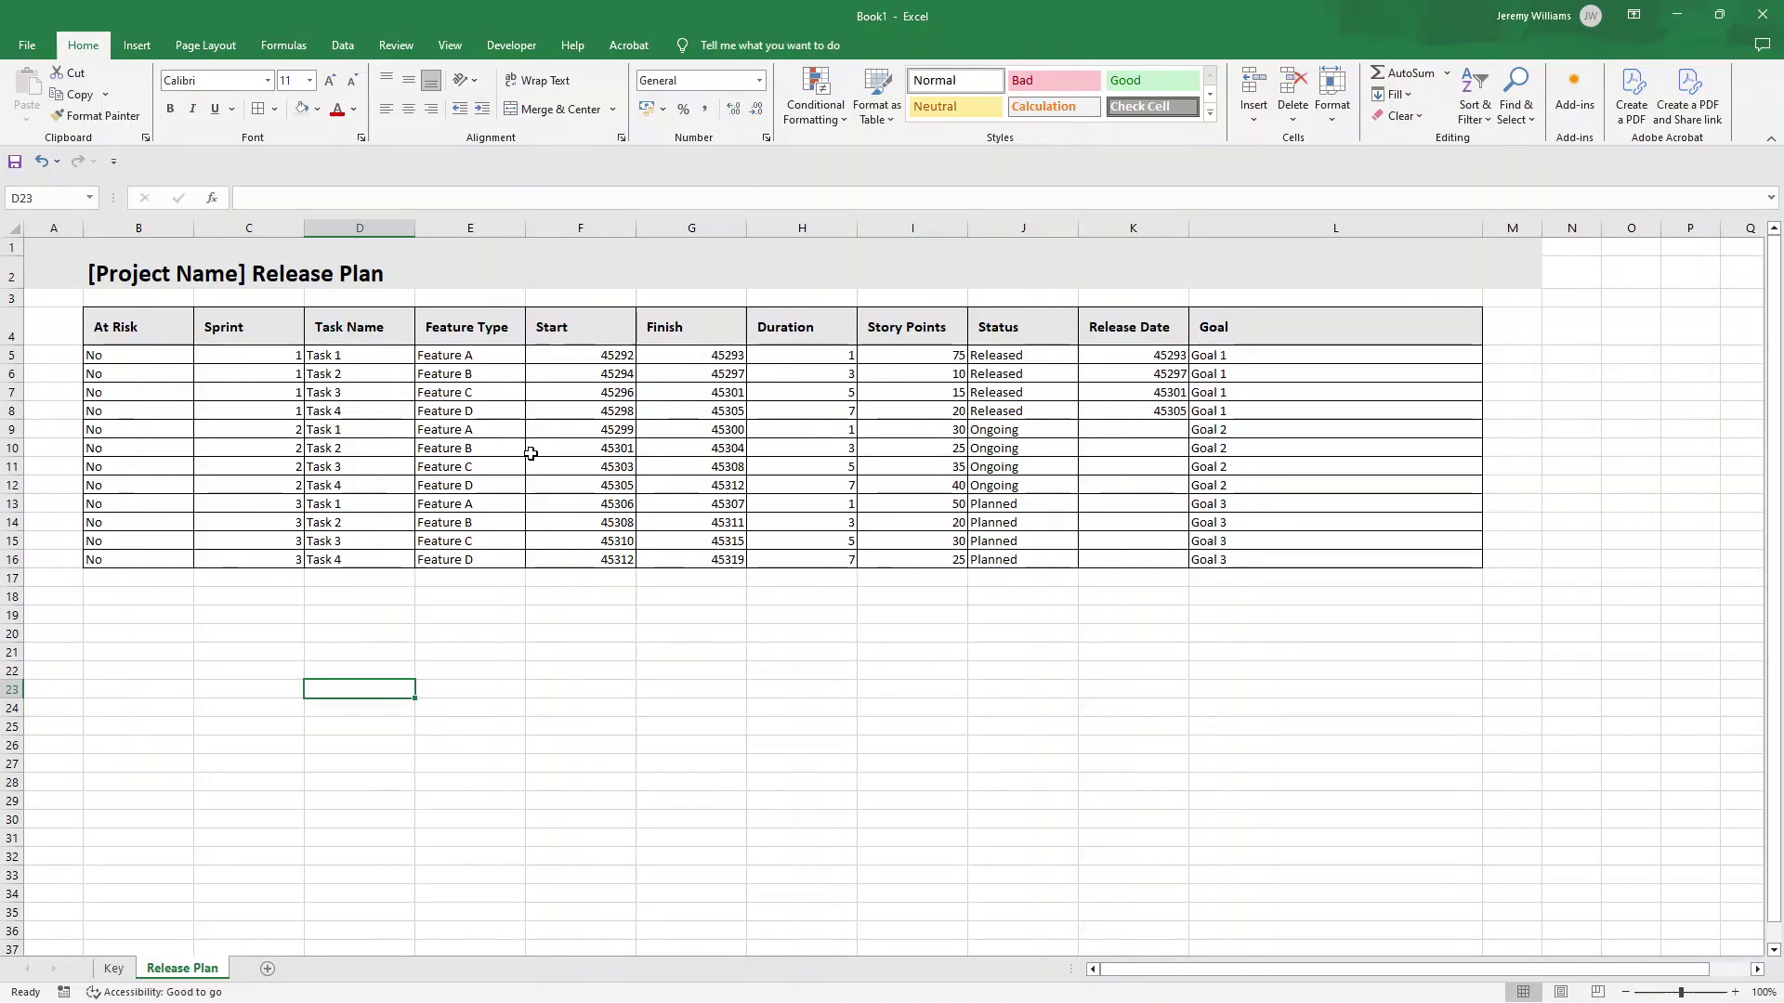
click(581, 229)
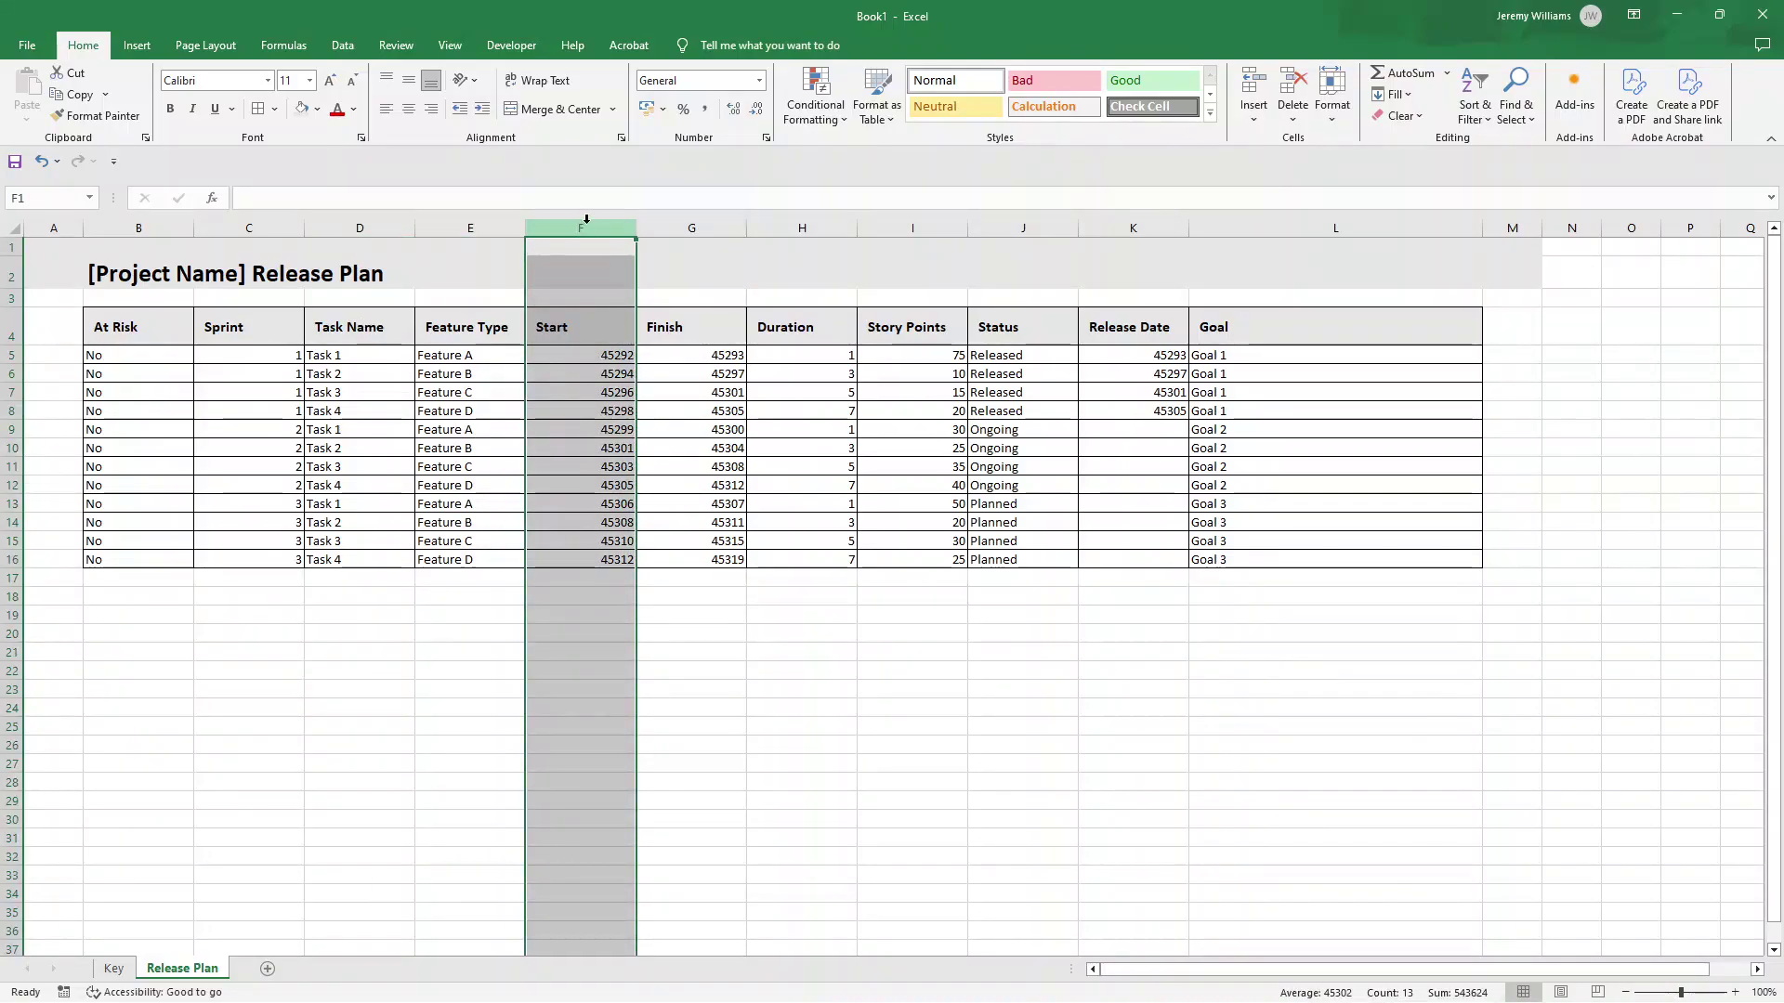
- Format the Start and Finish columns as Date
right_click(586, 219)
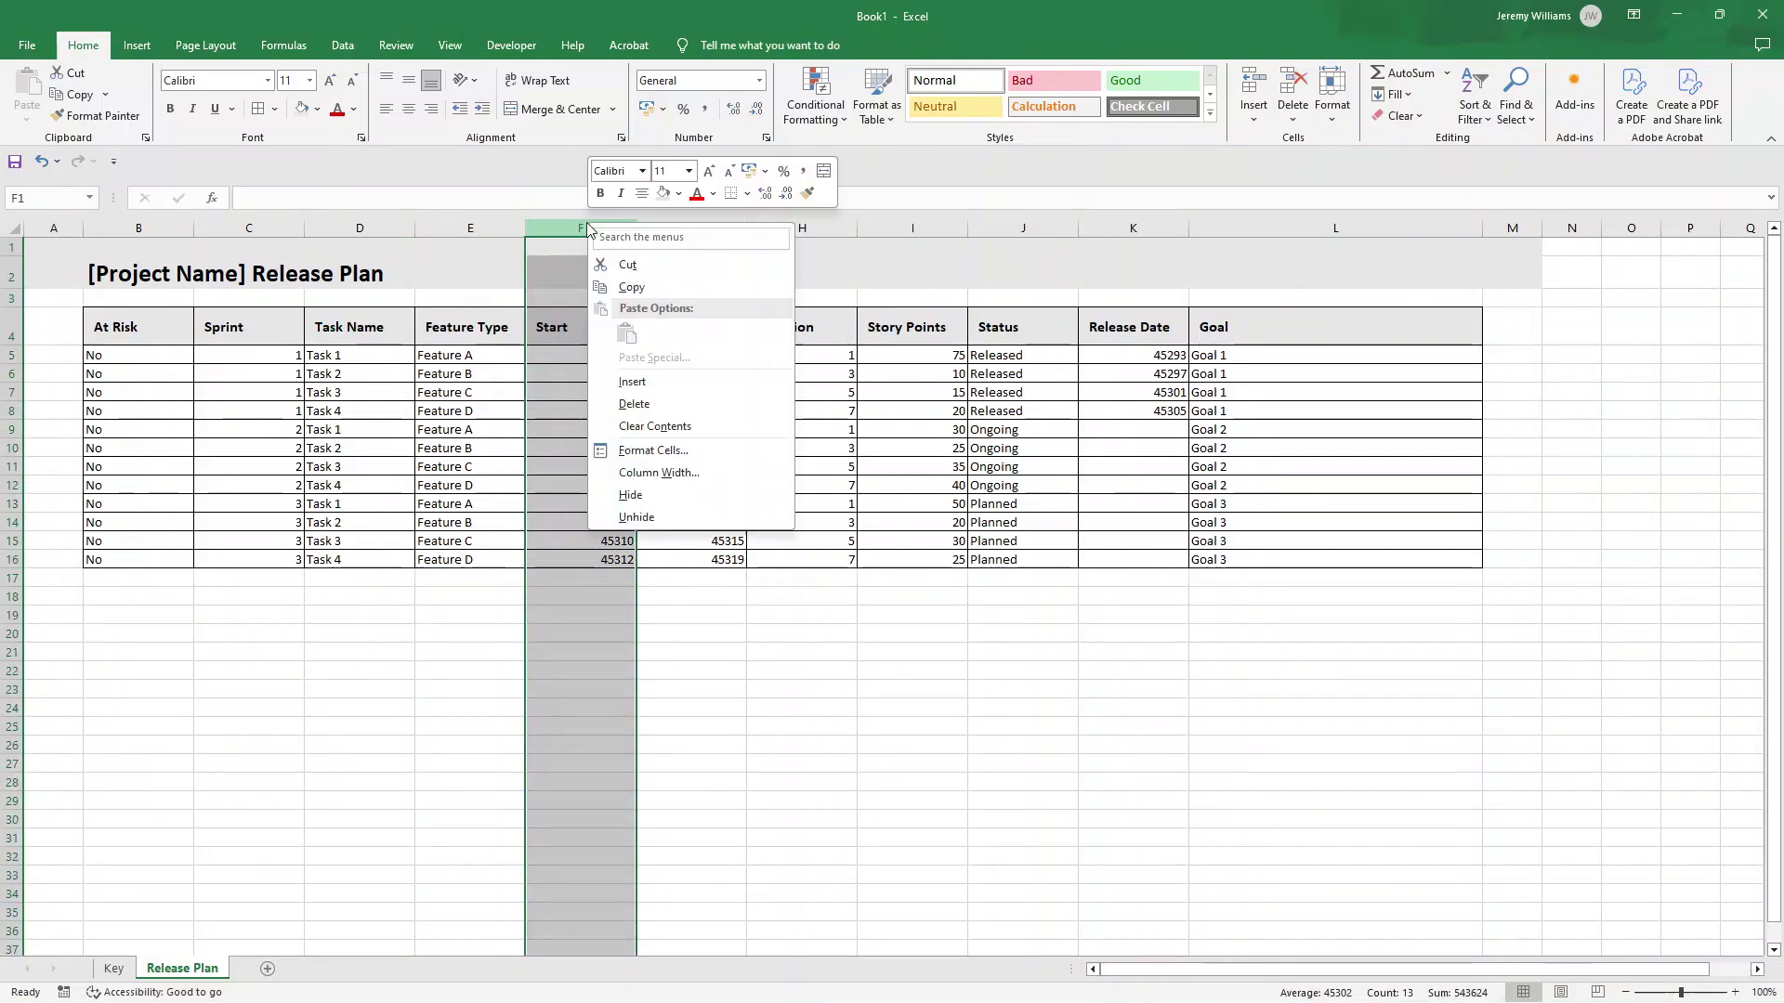
click(679, 452)
click(465, 354)
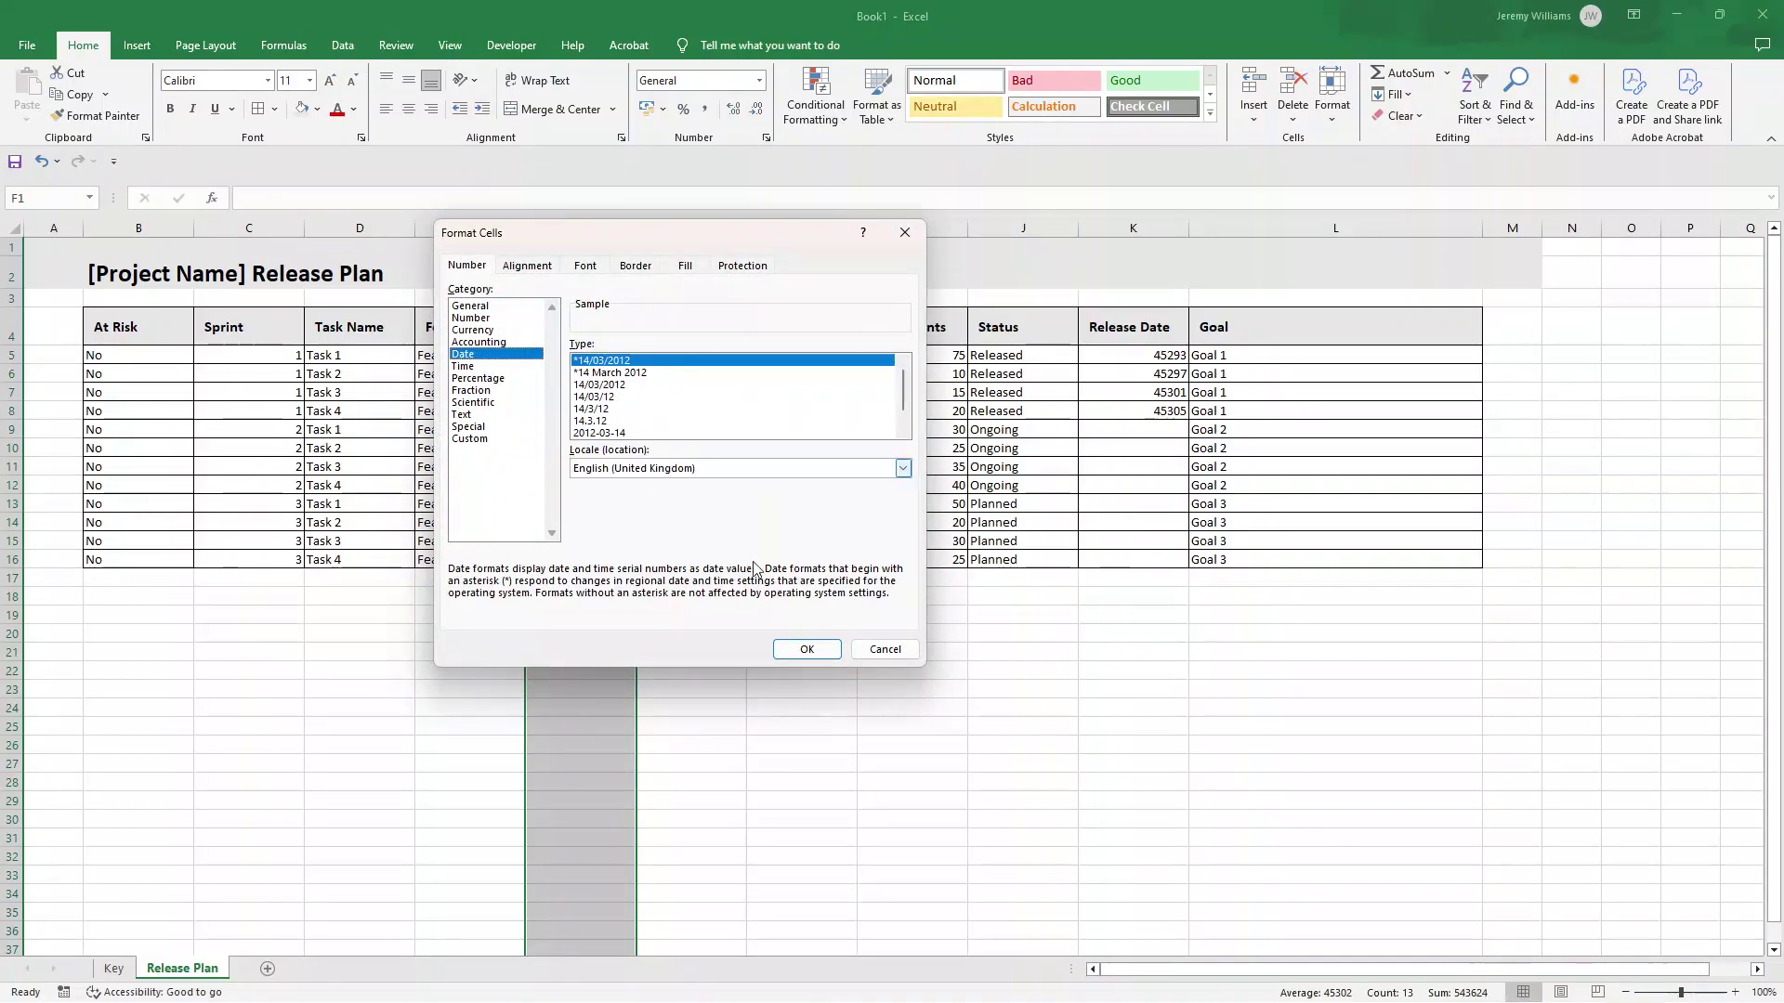
click(806, 648)
right_click(710, 227)
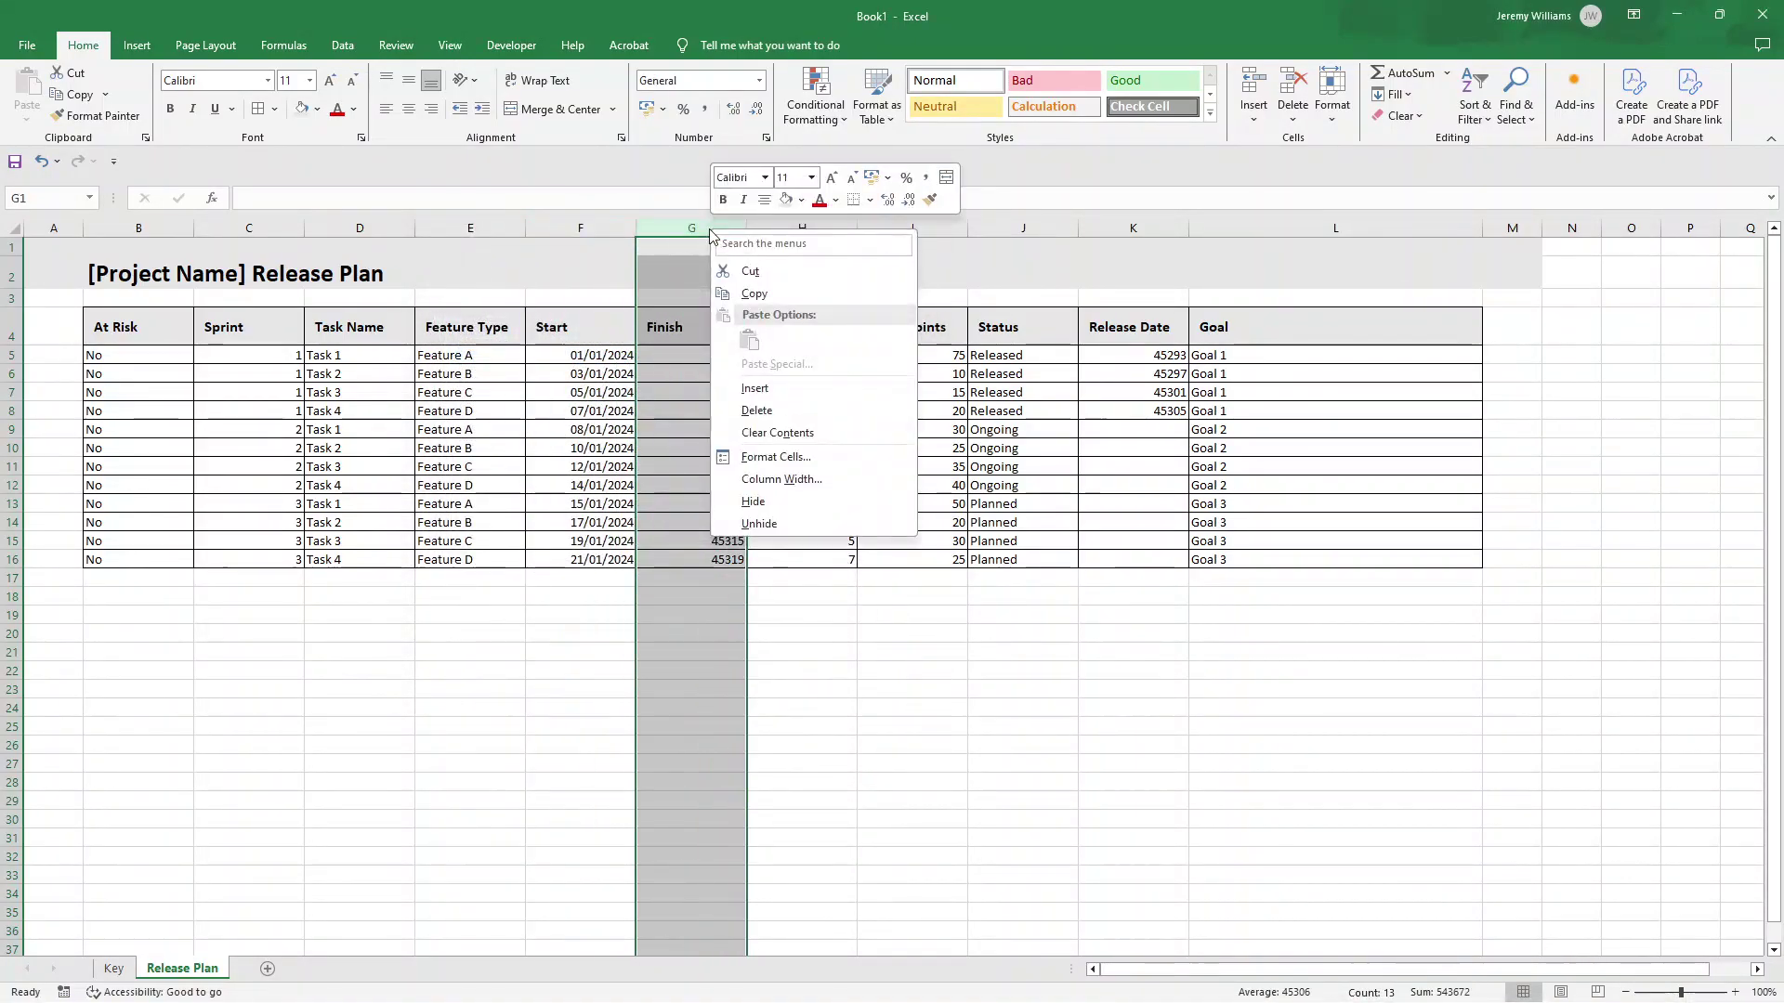
click(780, 455)
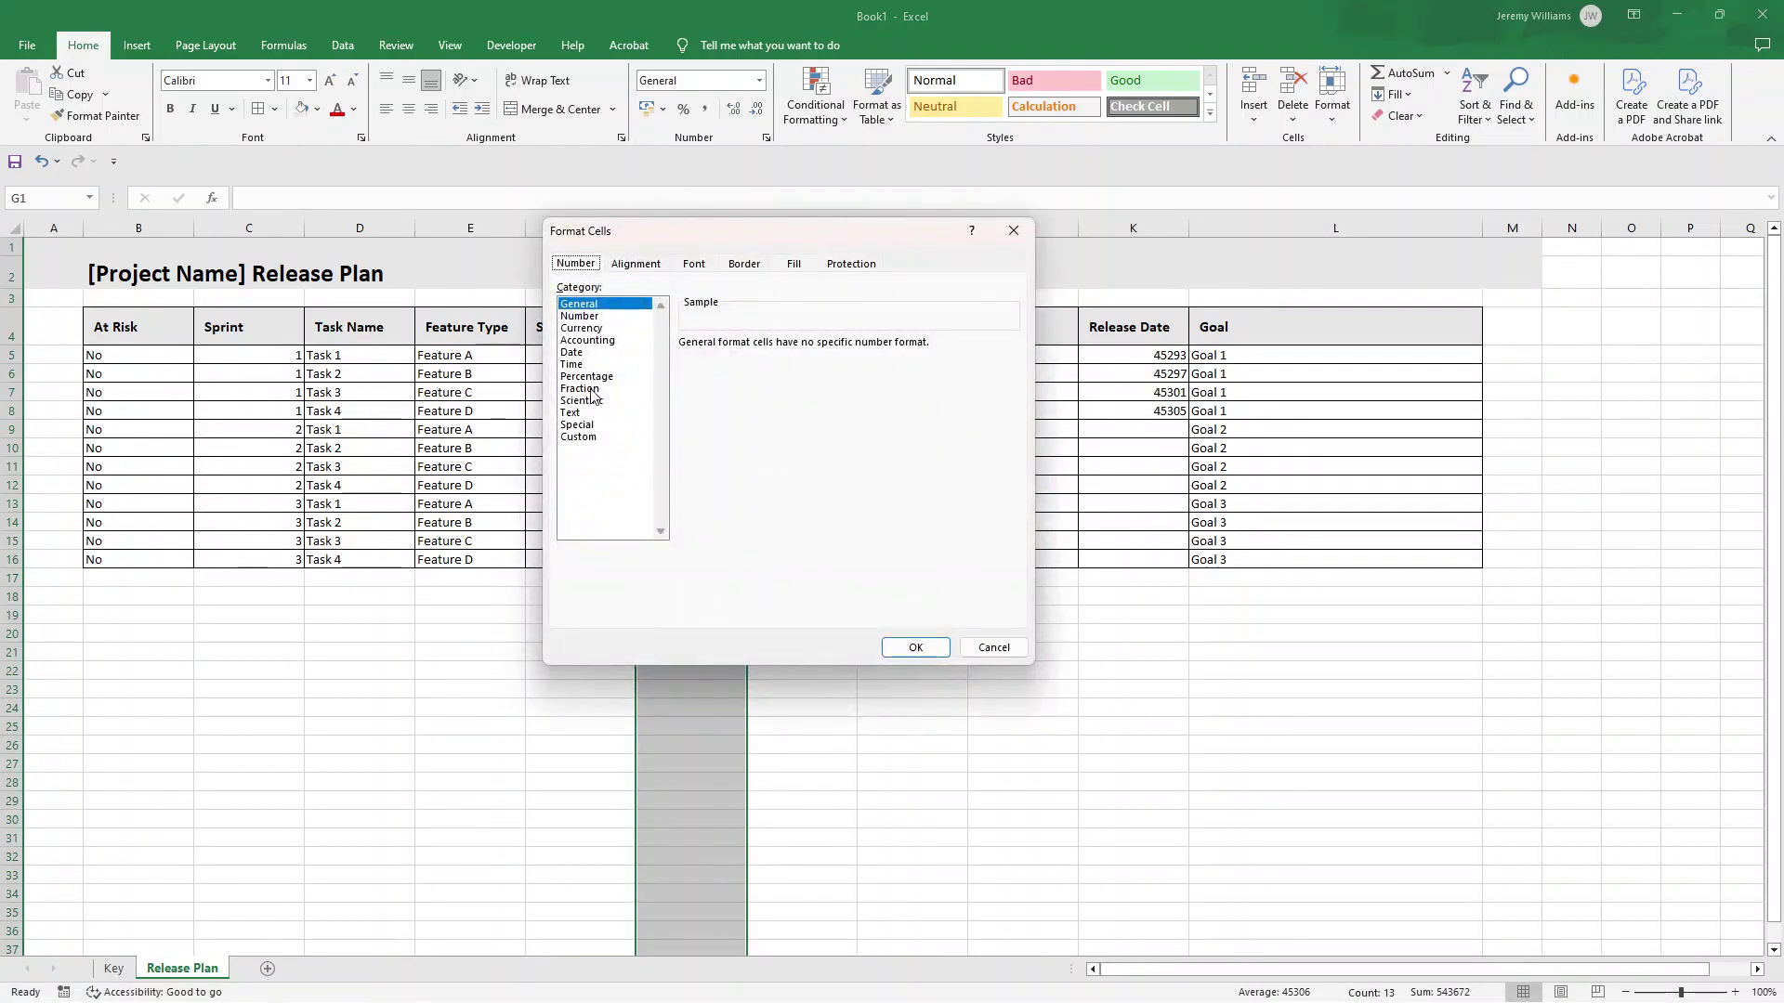
click(574, 353)
click(915, 648)
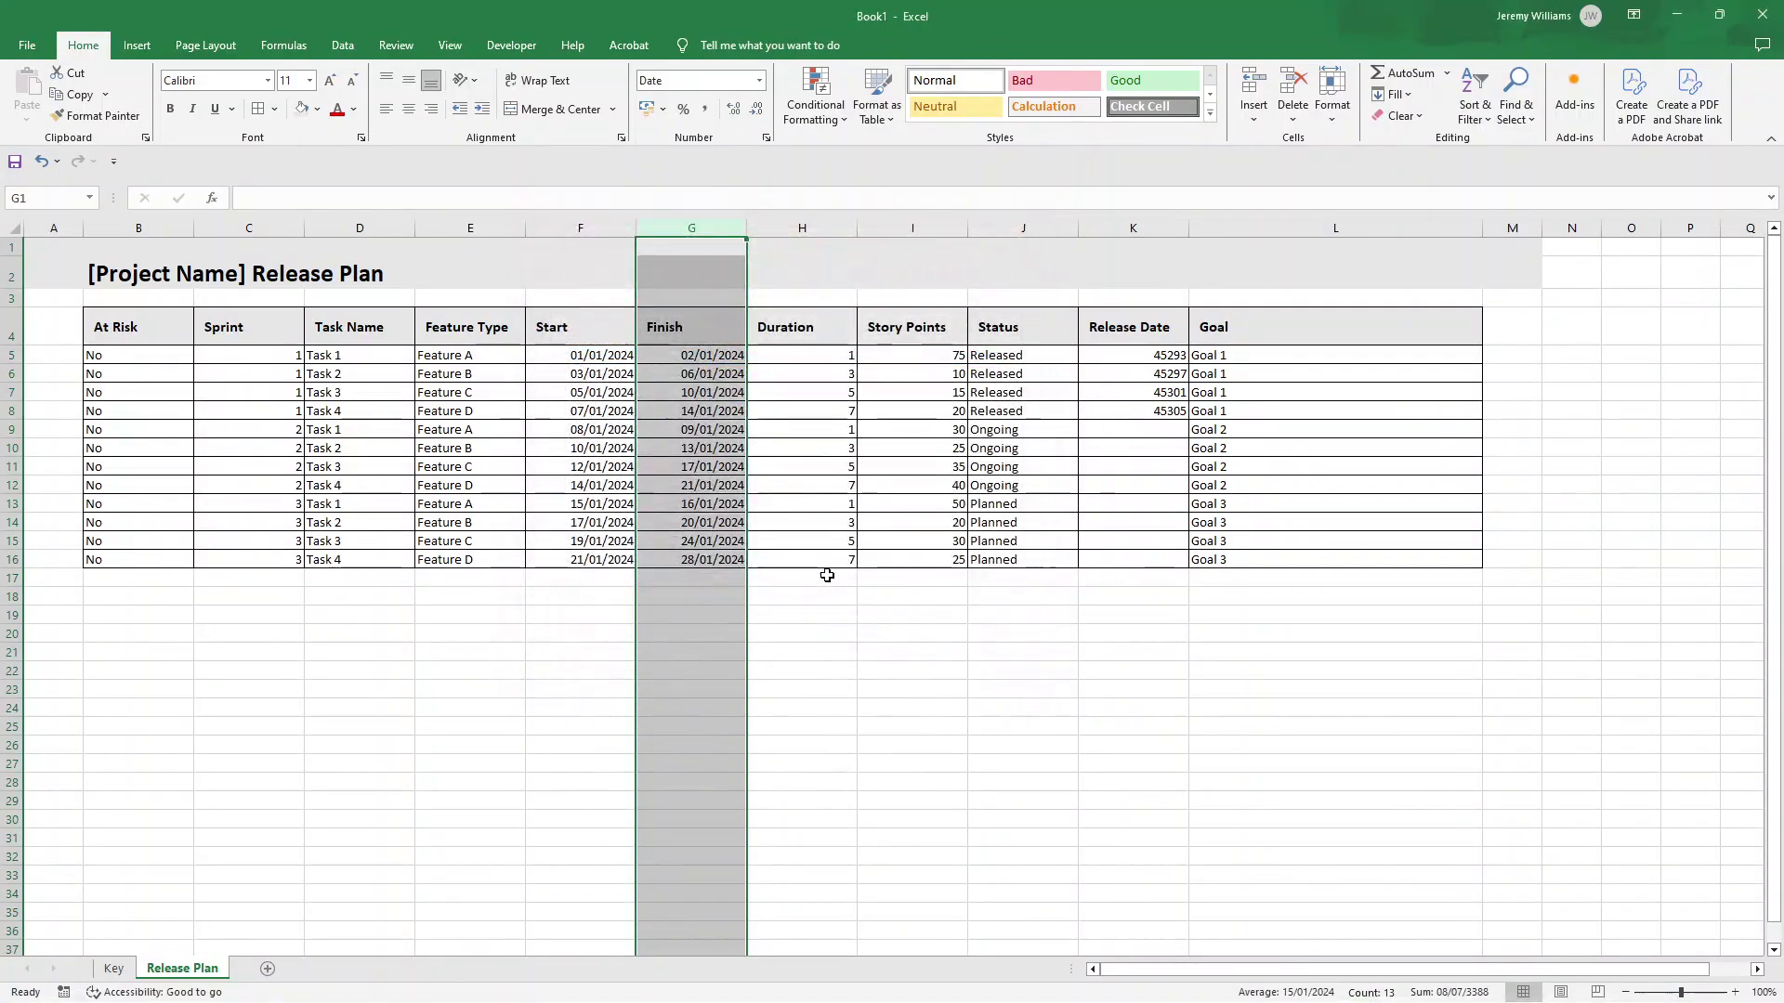
- Recheck the Start column's format, then format the Release Date column as Date
click(597, 225)
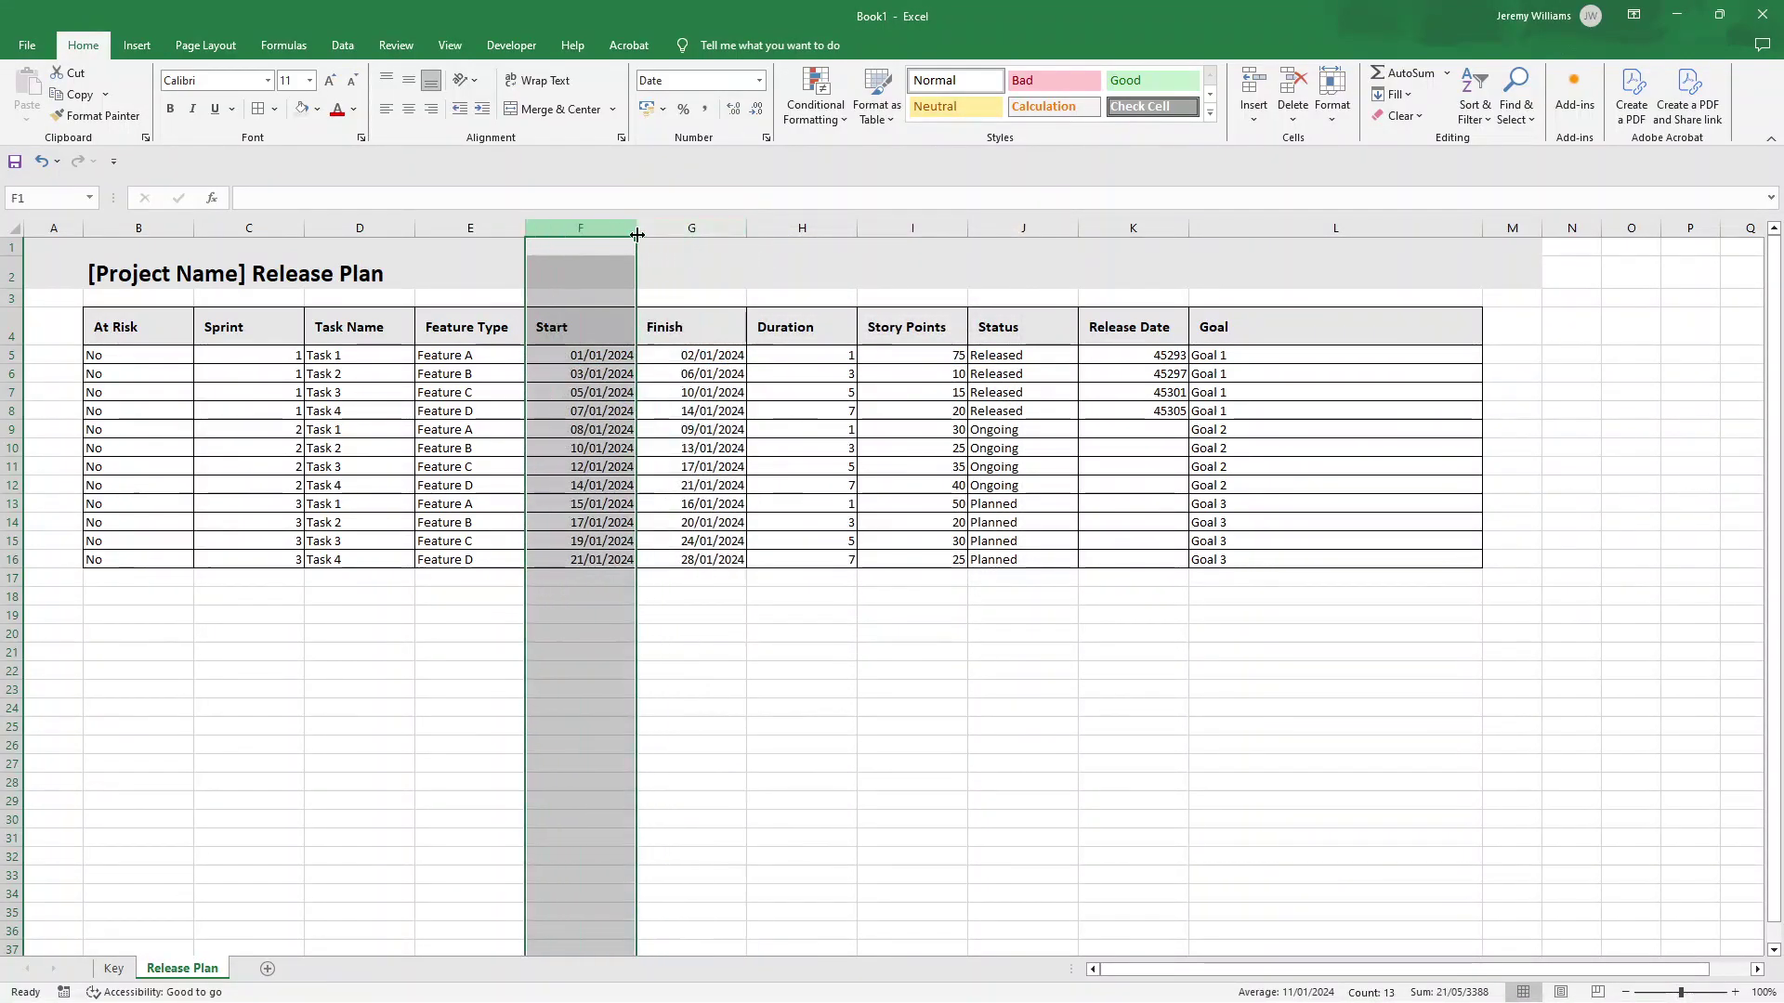
right_click(599, 228)
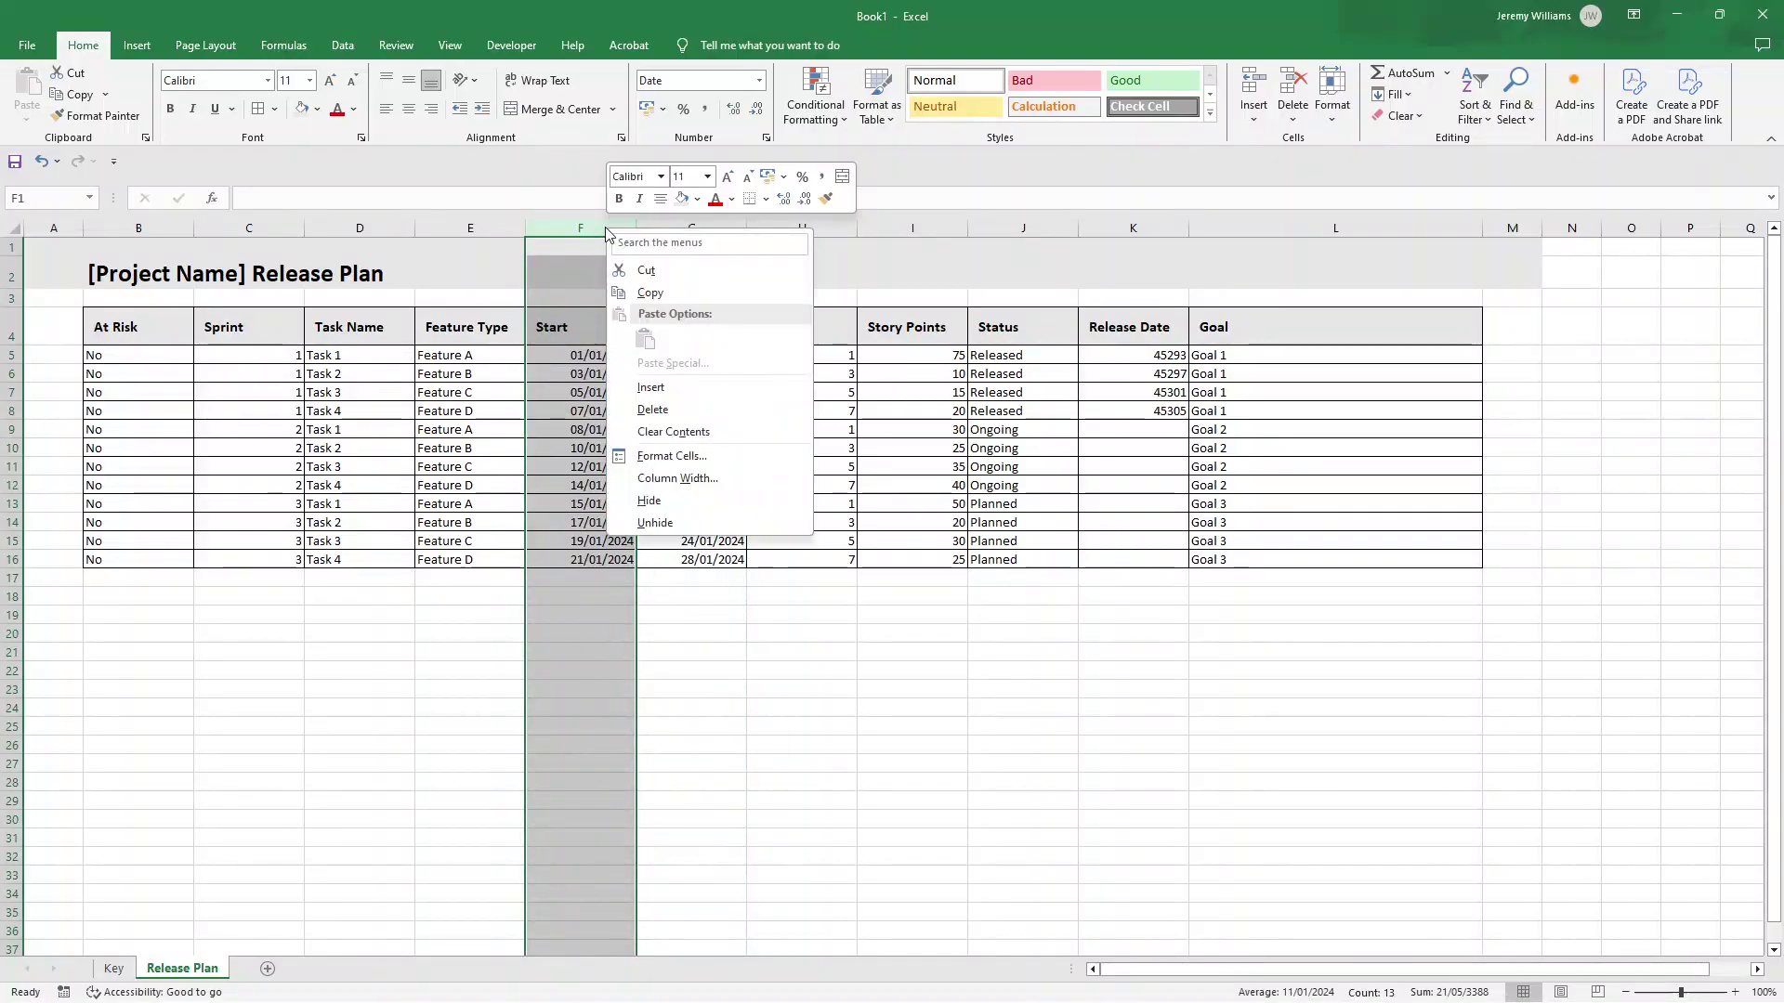
click(683, 458)
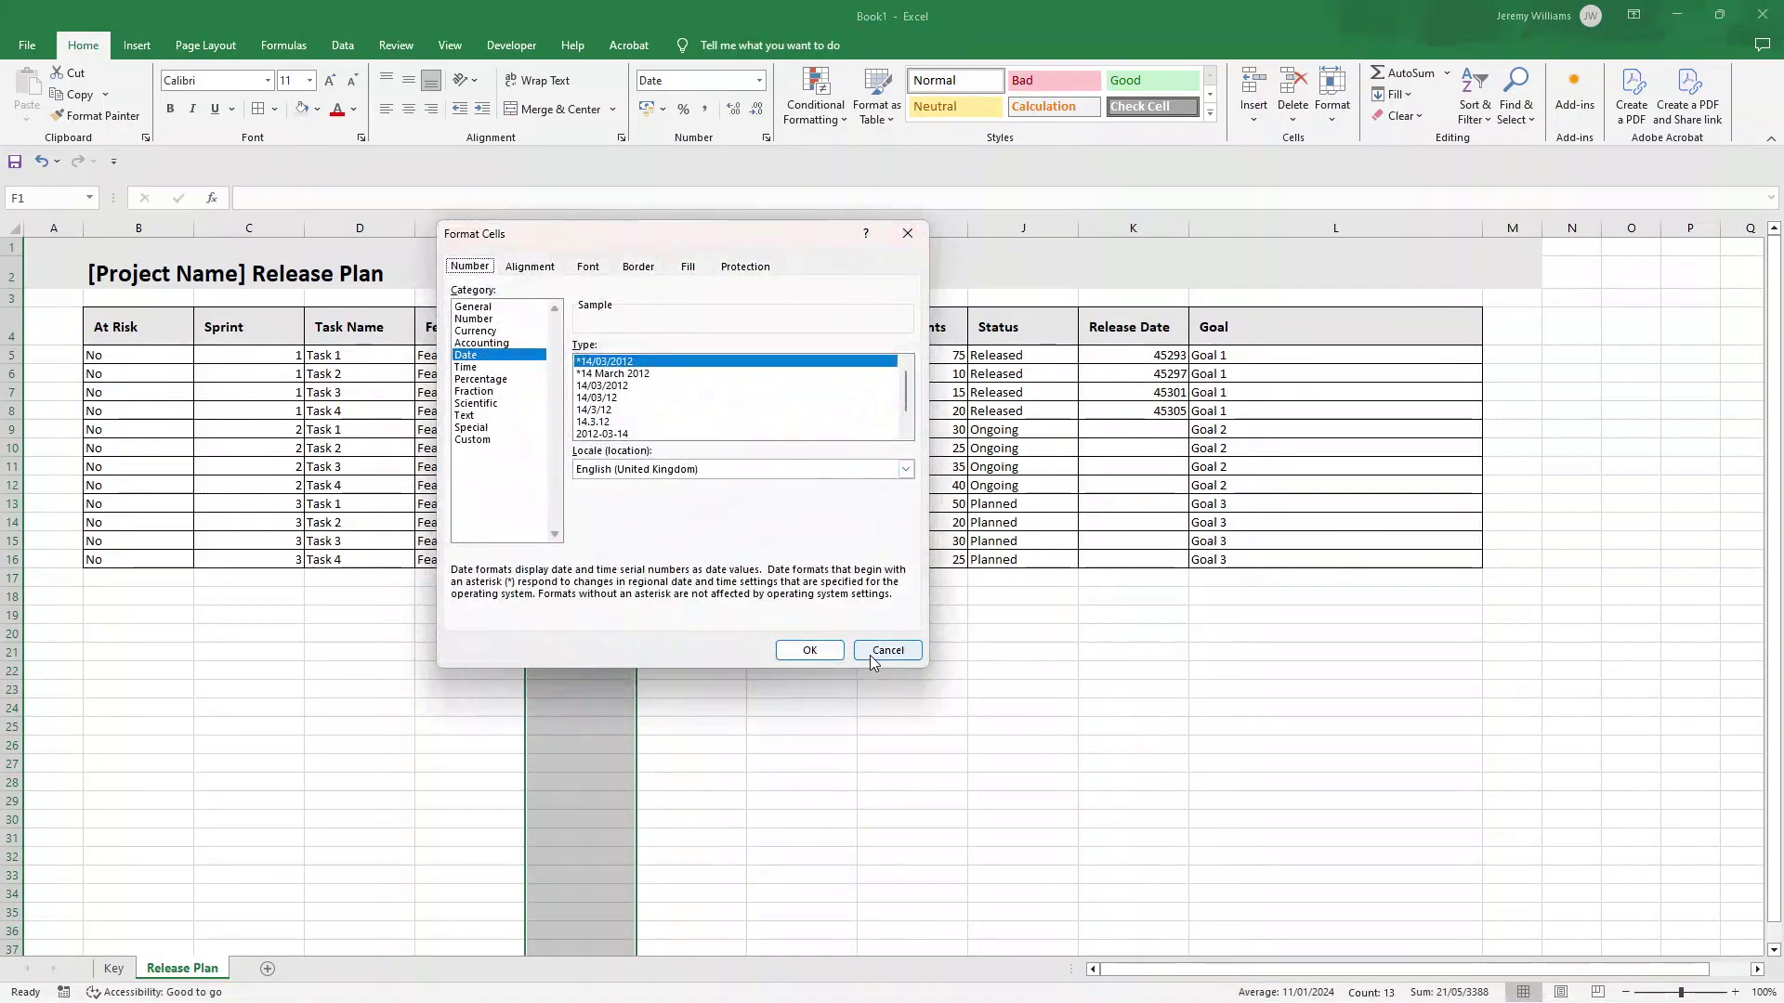
click(873, 651)
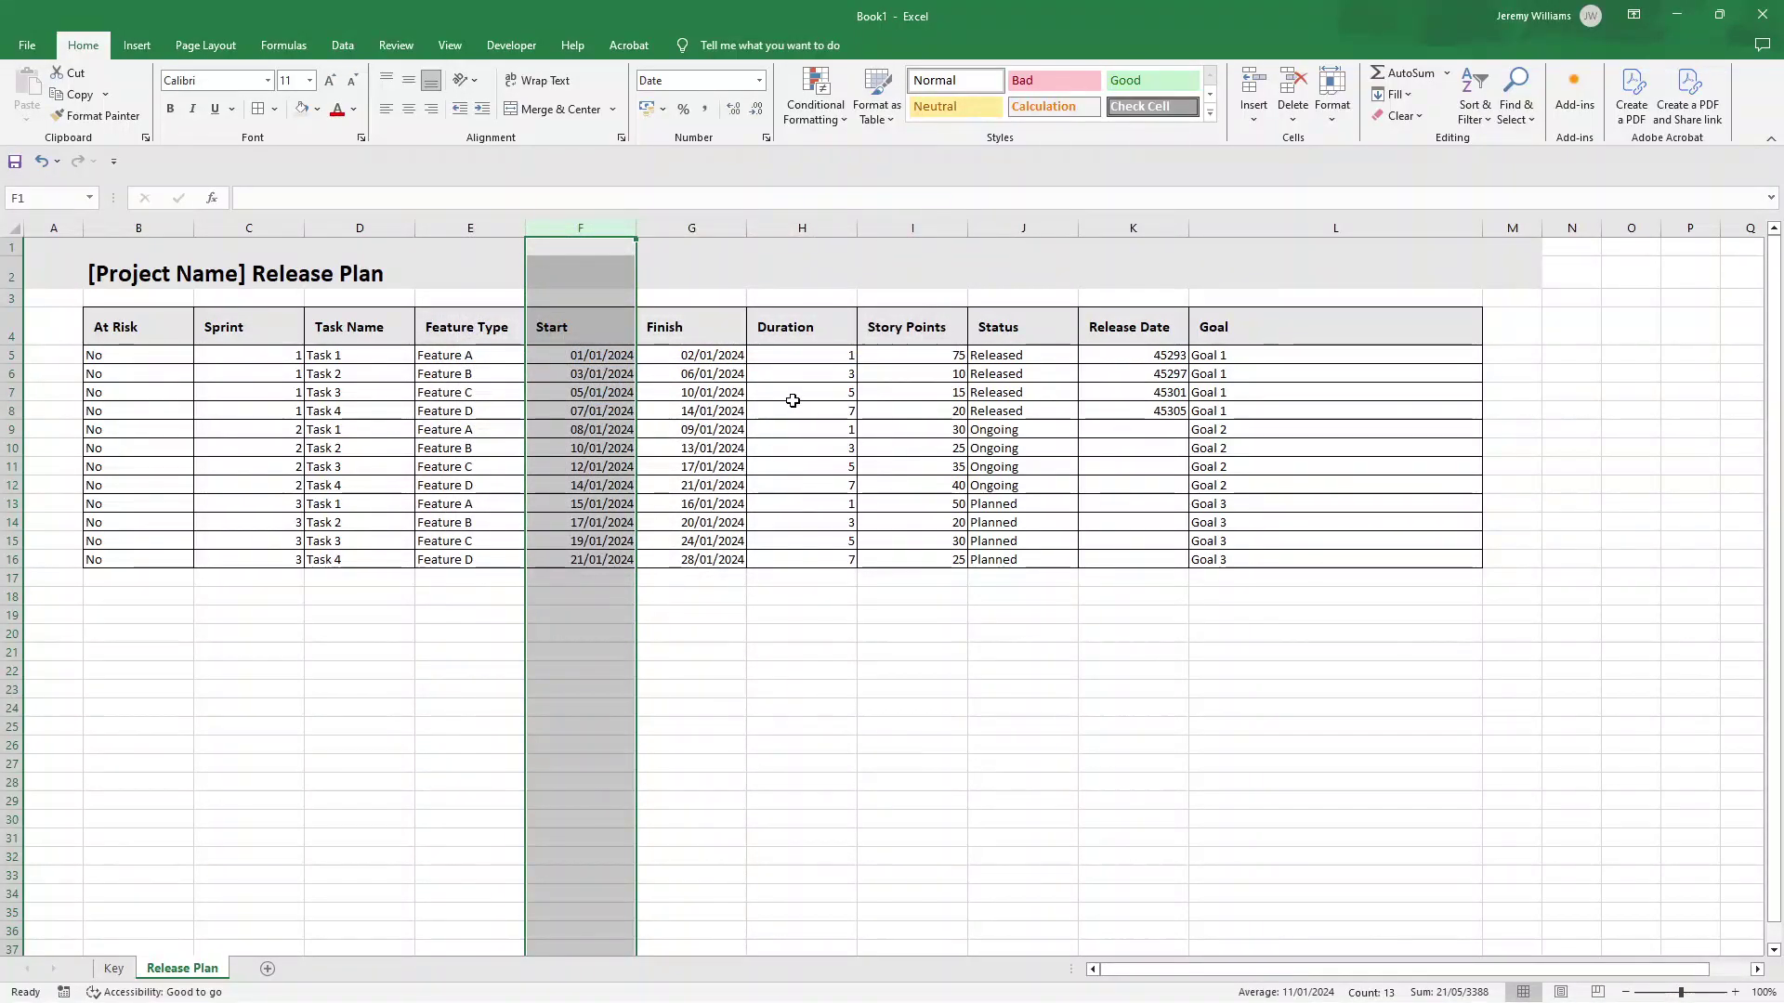
click(1133, 226)
right_click(1134, 227)
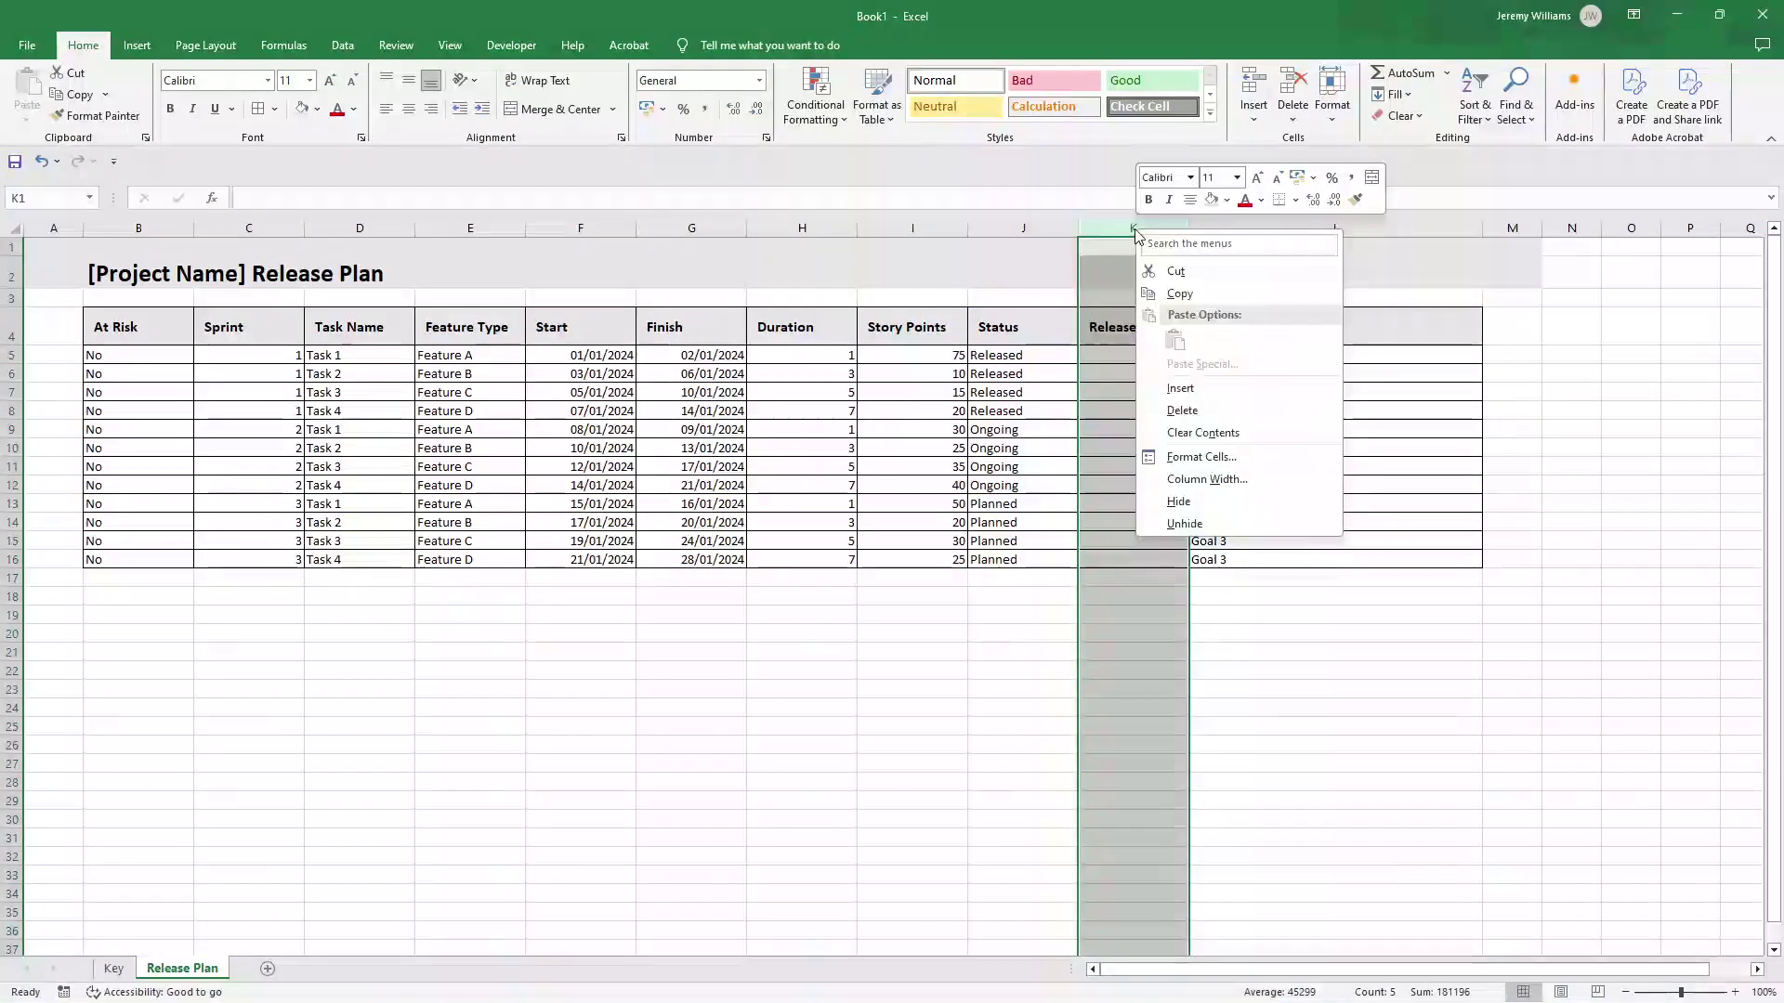
click(1197, 455)
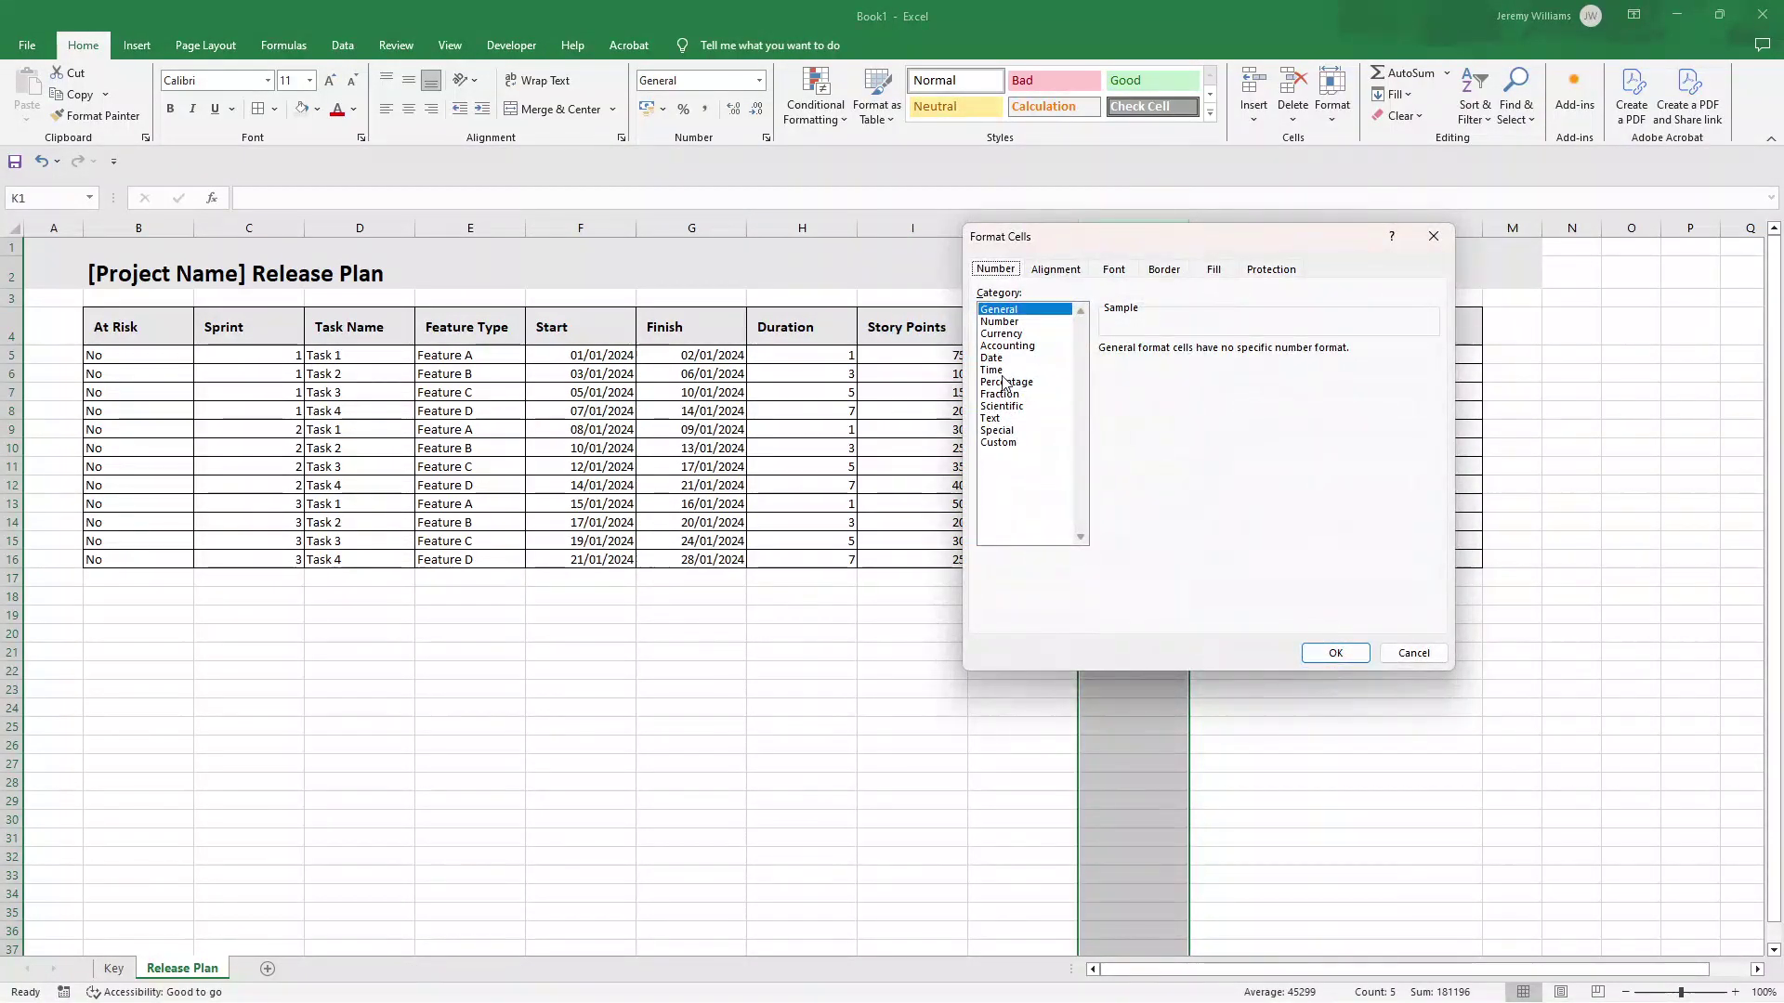
click(1002, 371)
click(992, 358)
click(1335, 653)
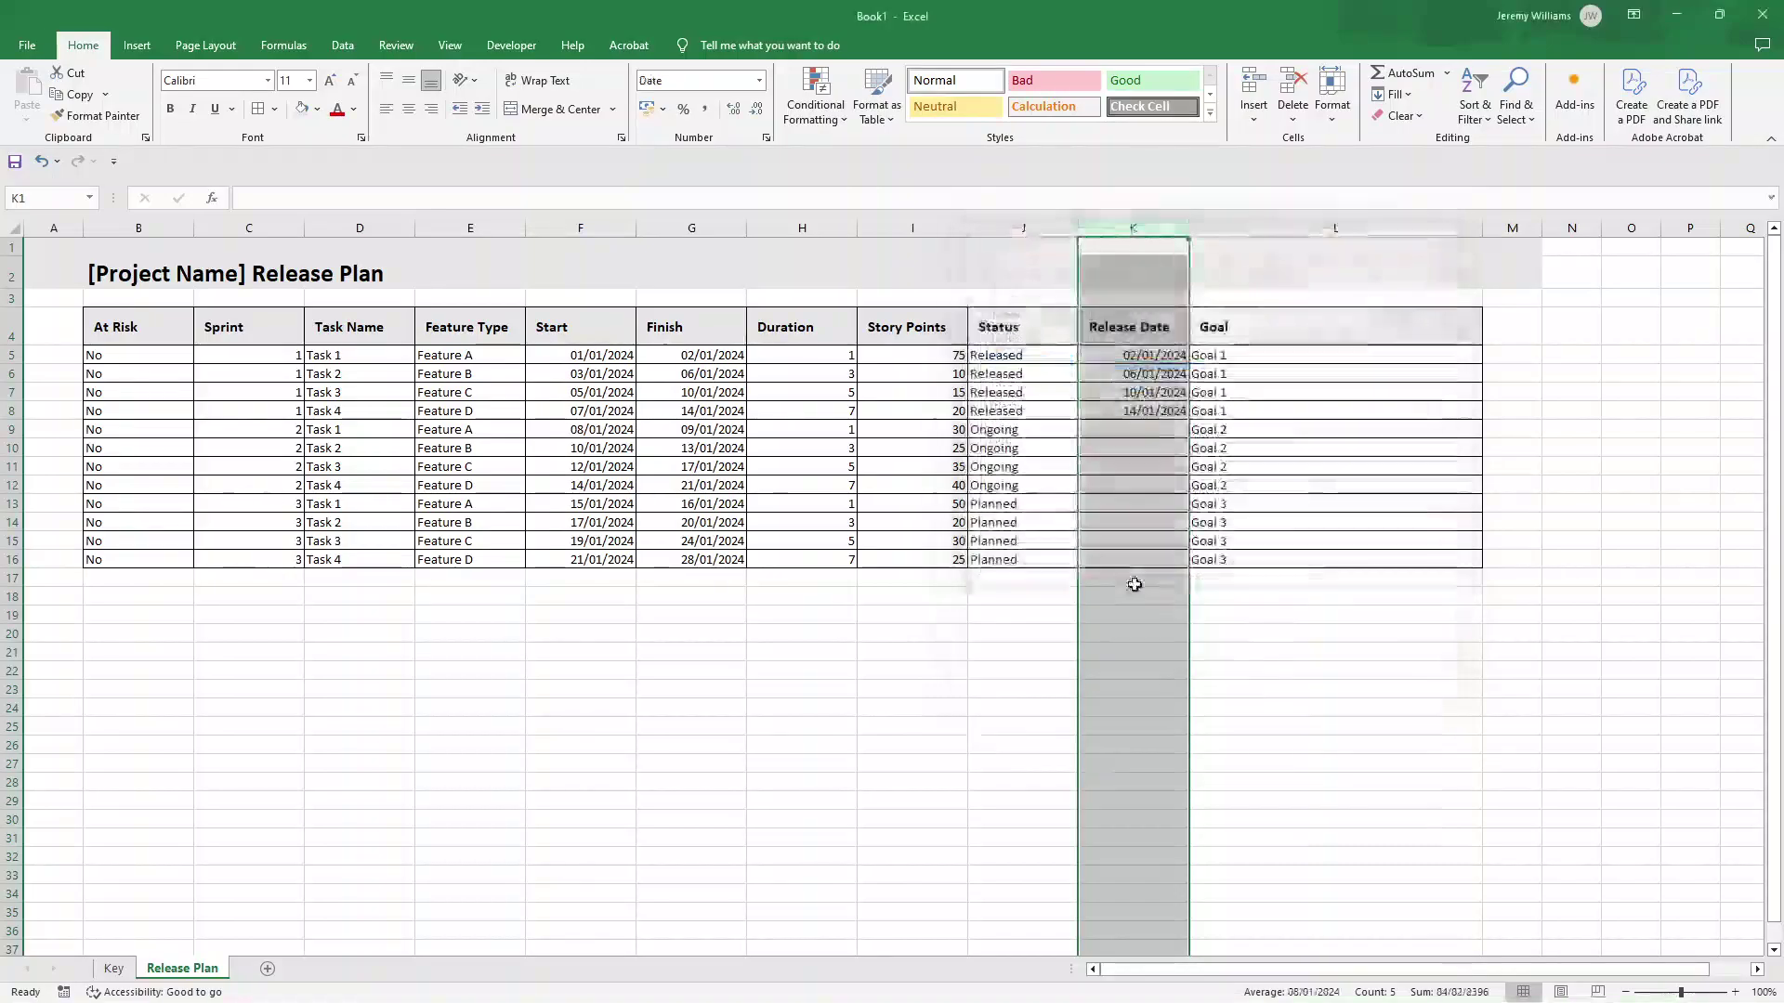
click(1096, 614)
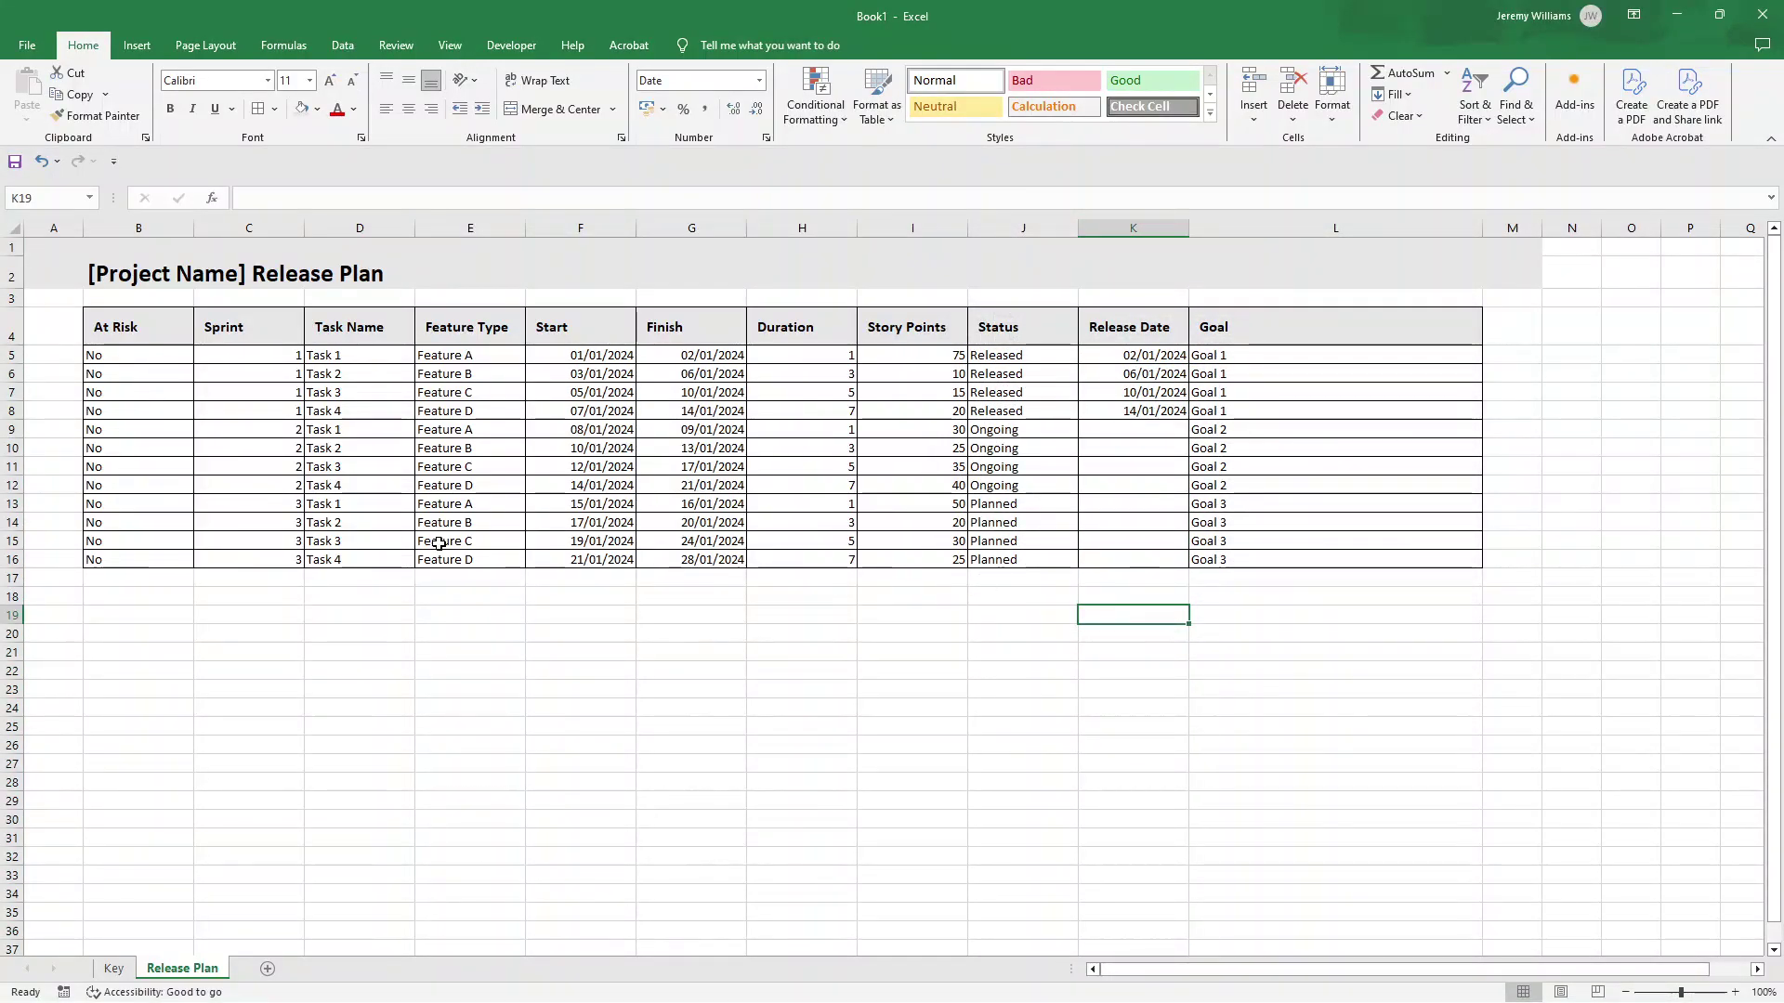
- Try Recommended Charts, dismiss the no-data warning, and select the Start dates F5:F16
click(179, 371)
click(439, 654)
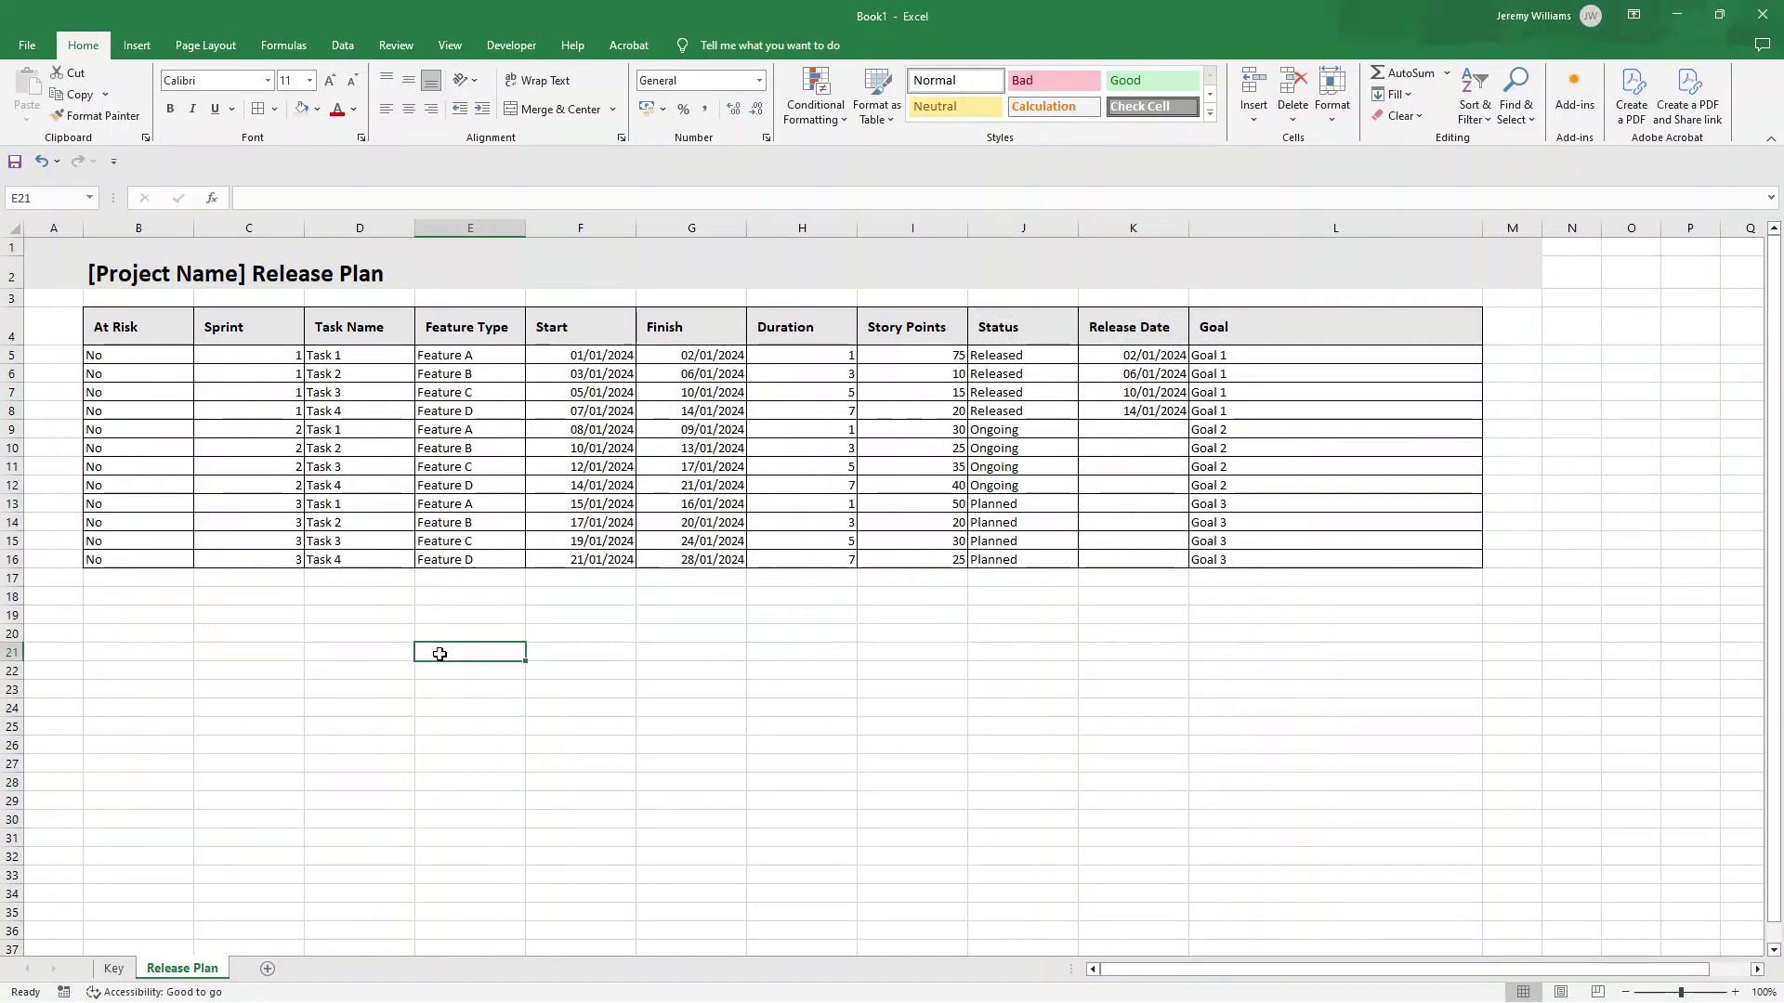
click(171, 634)
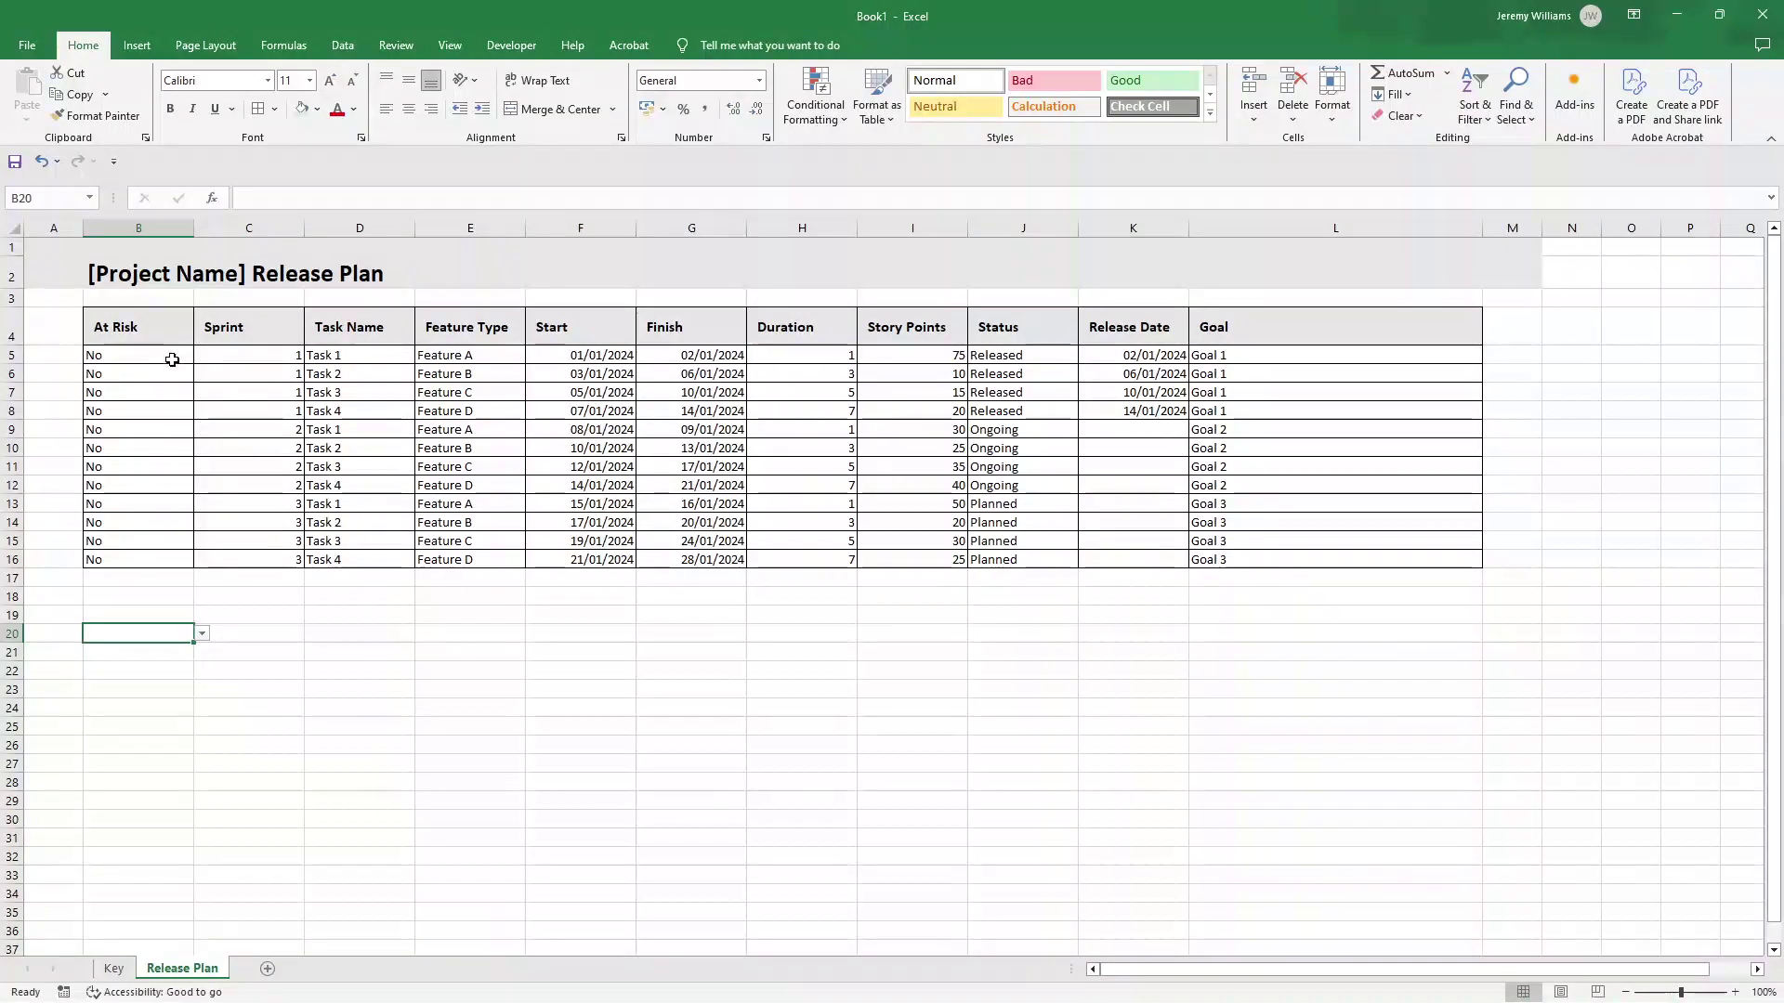
click(160, 616)
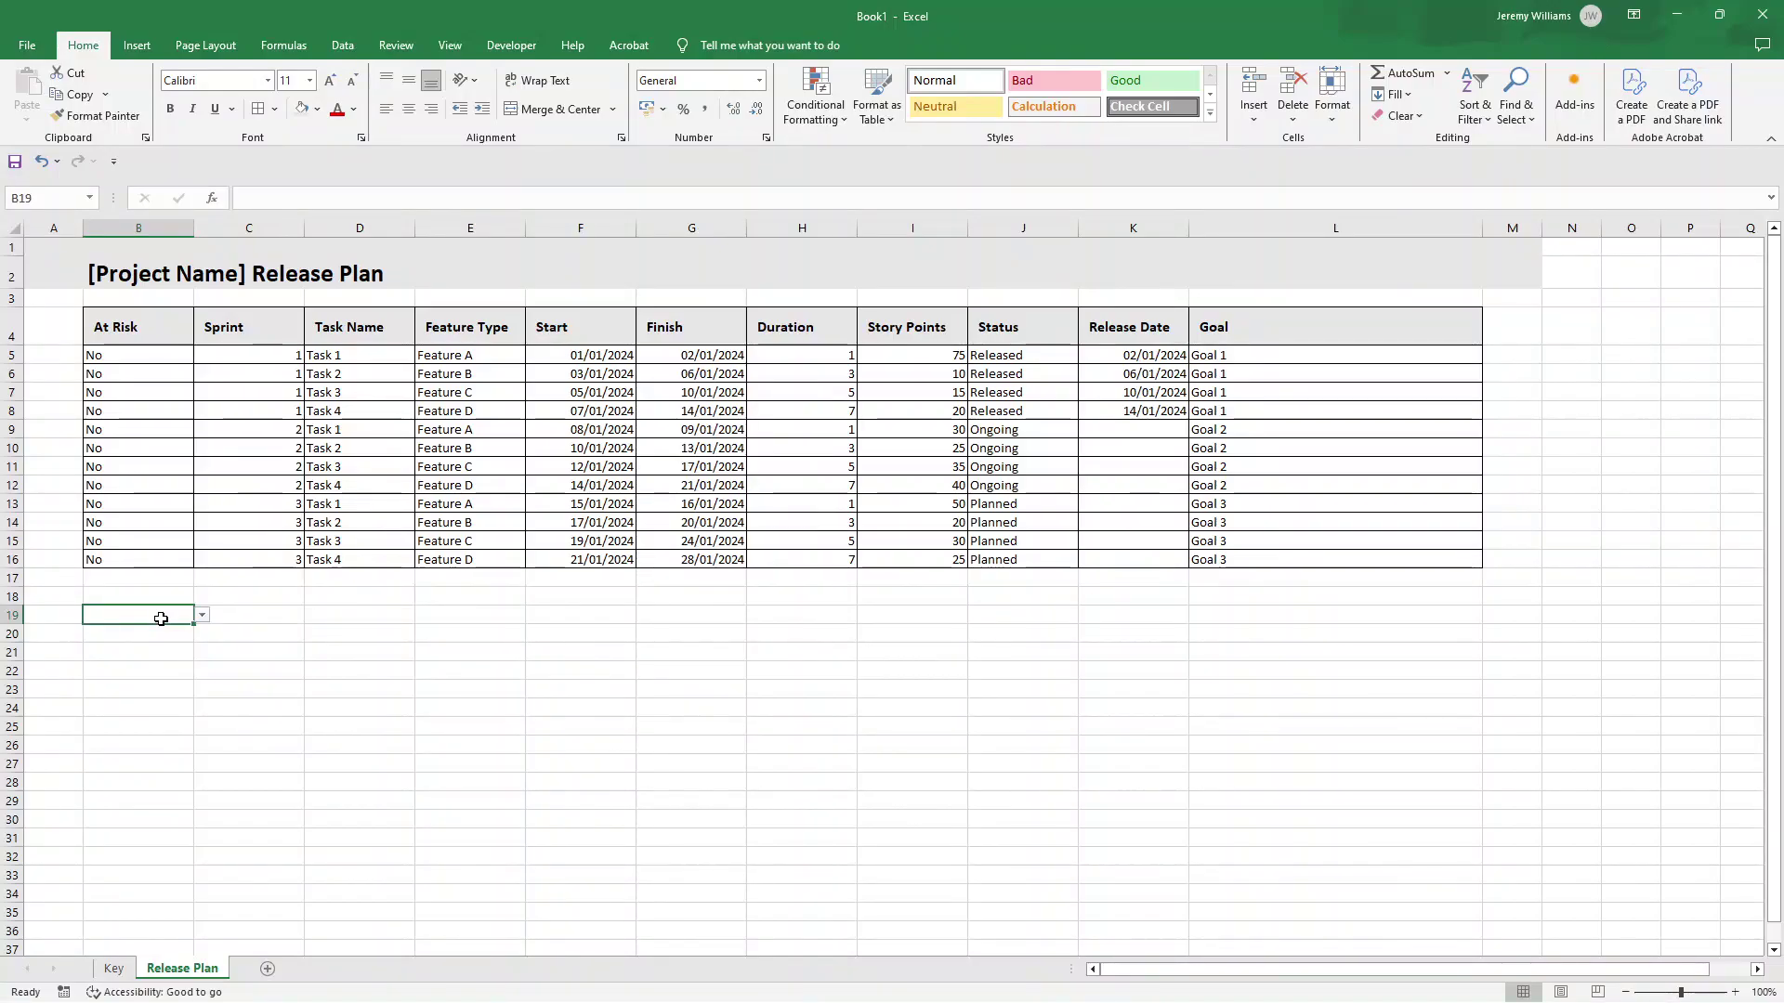
click(137, 45)
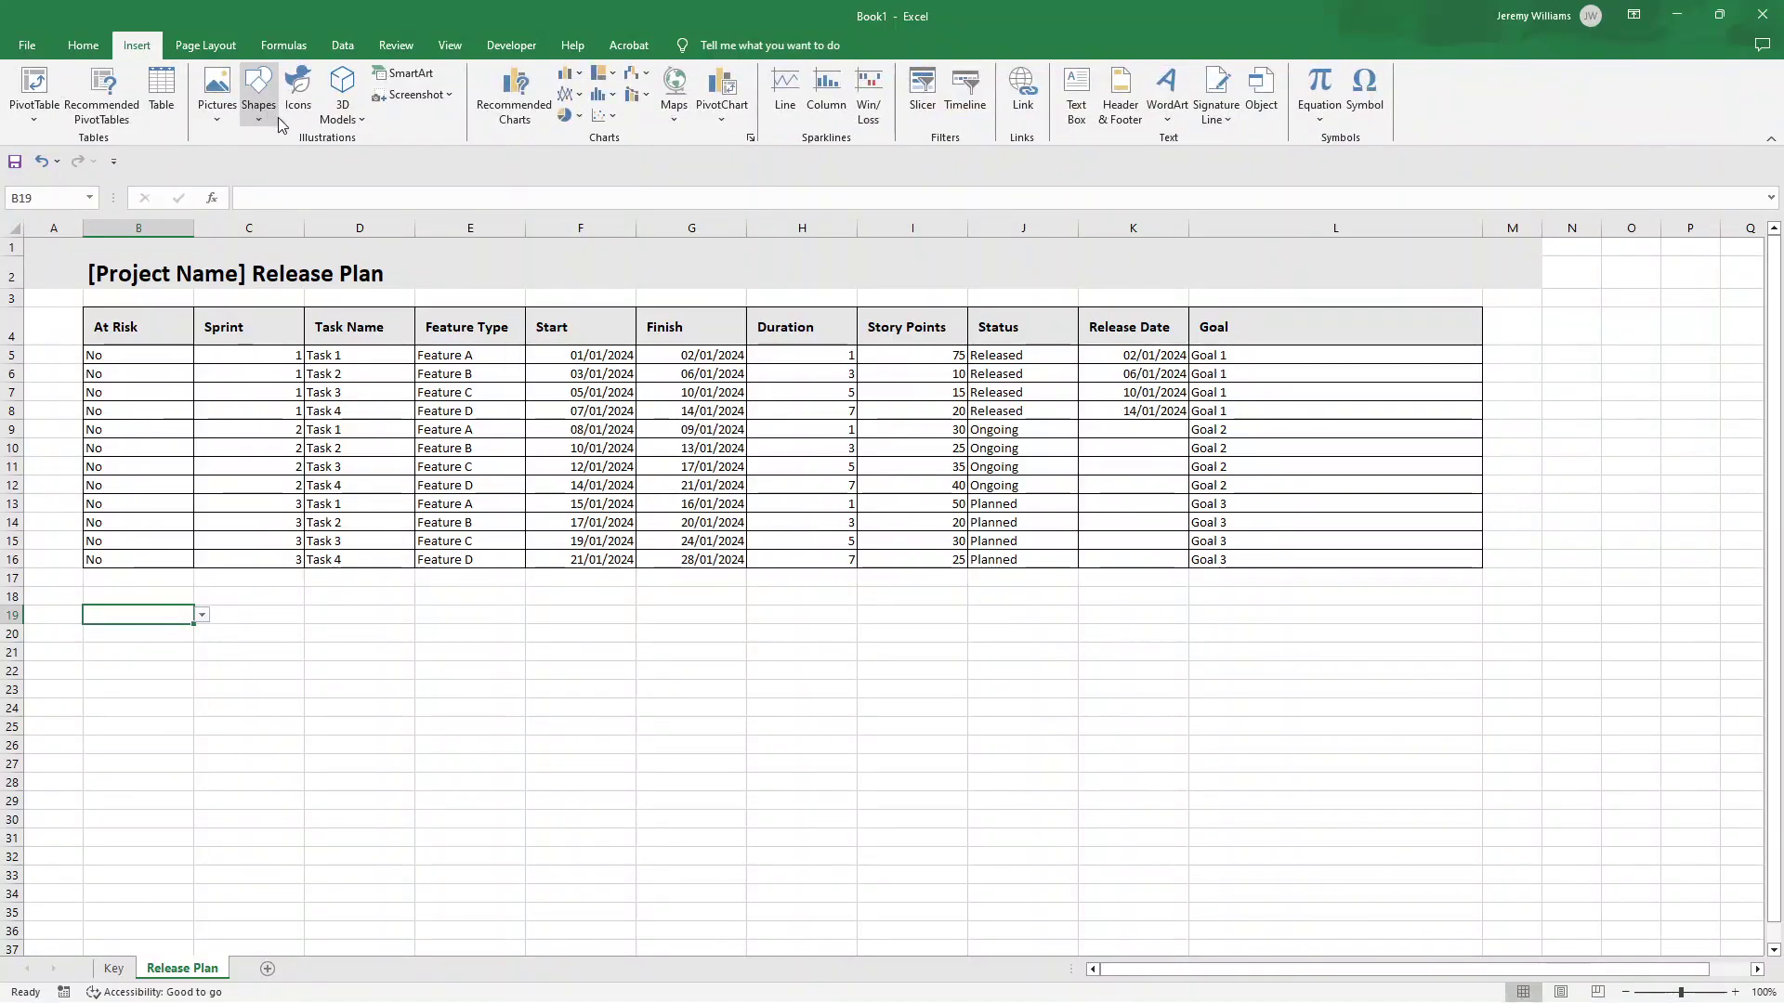
click(515, 102)
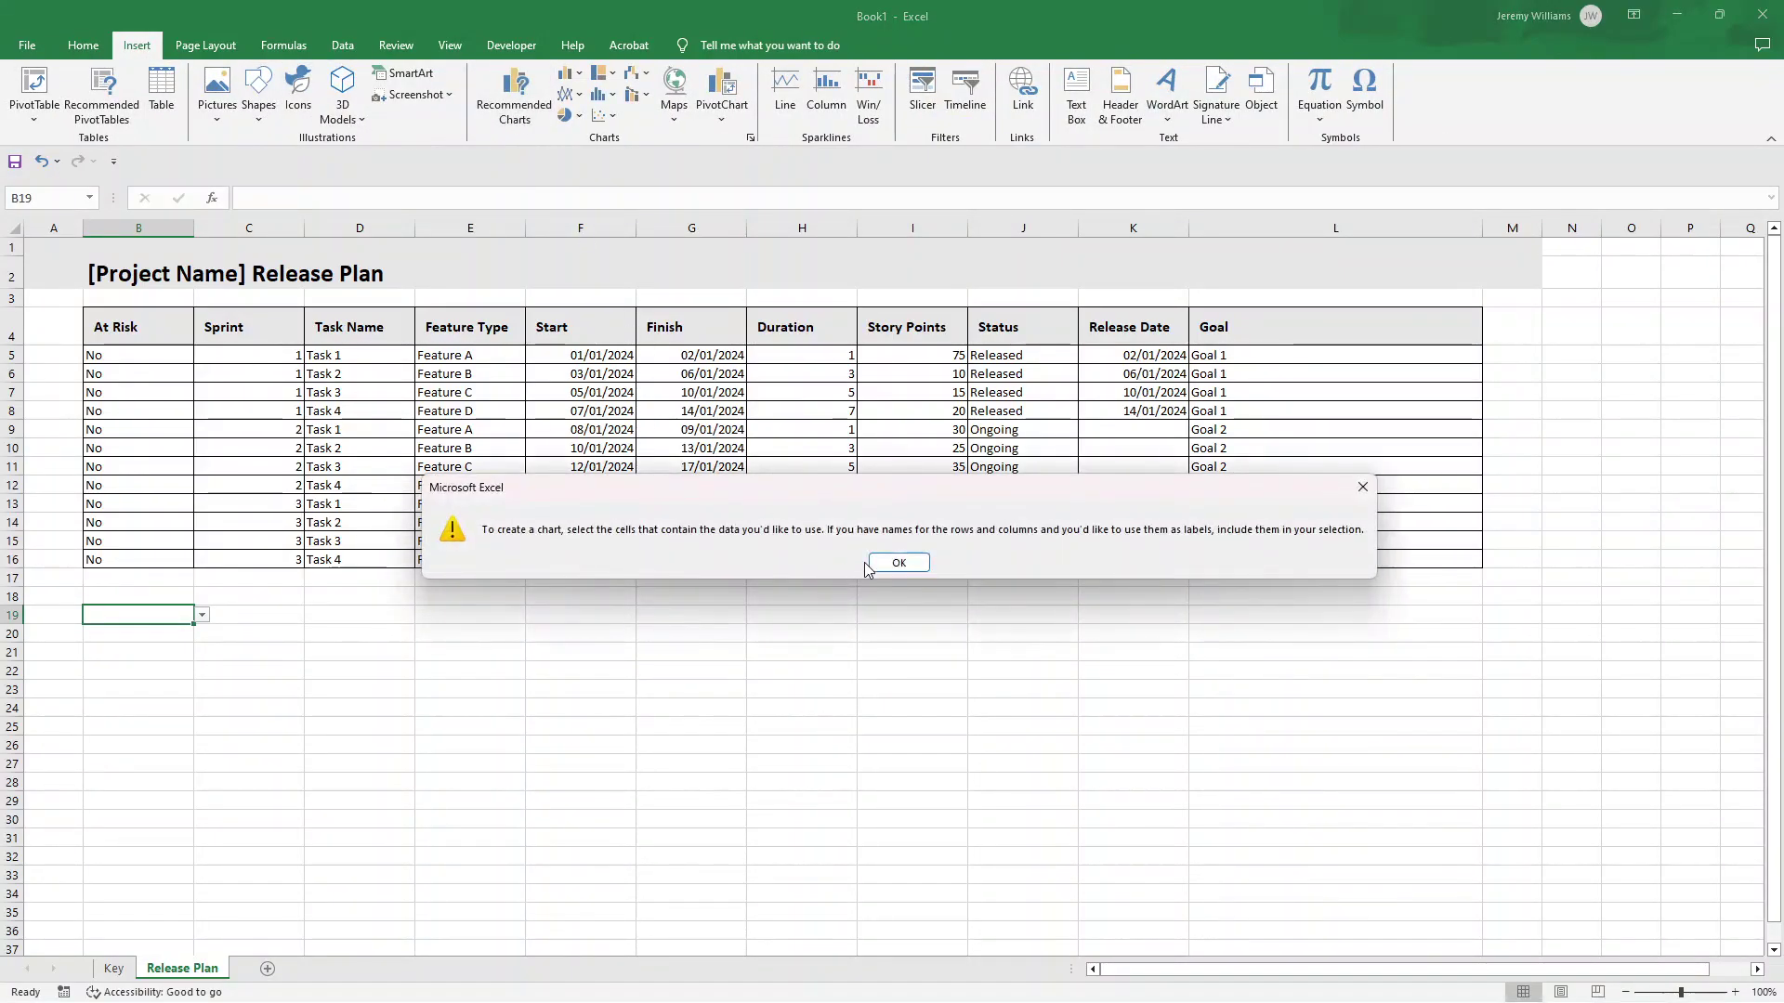
click(869, 564)
click(708, 579)
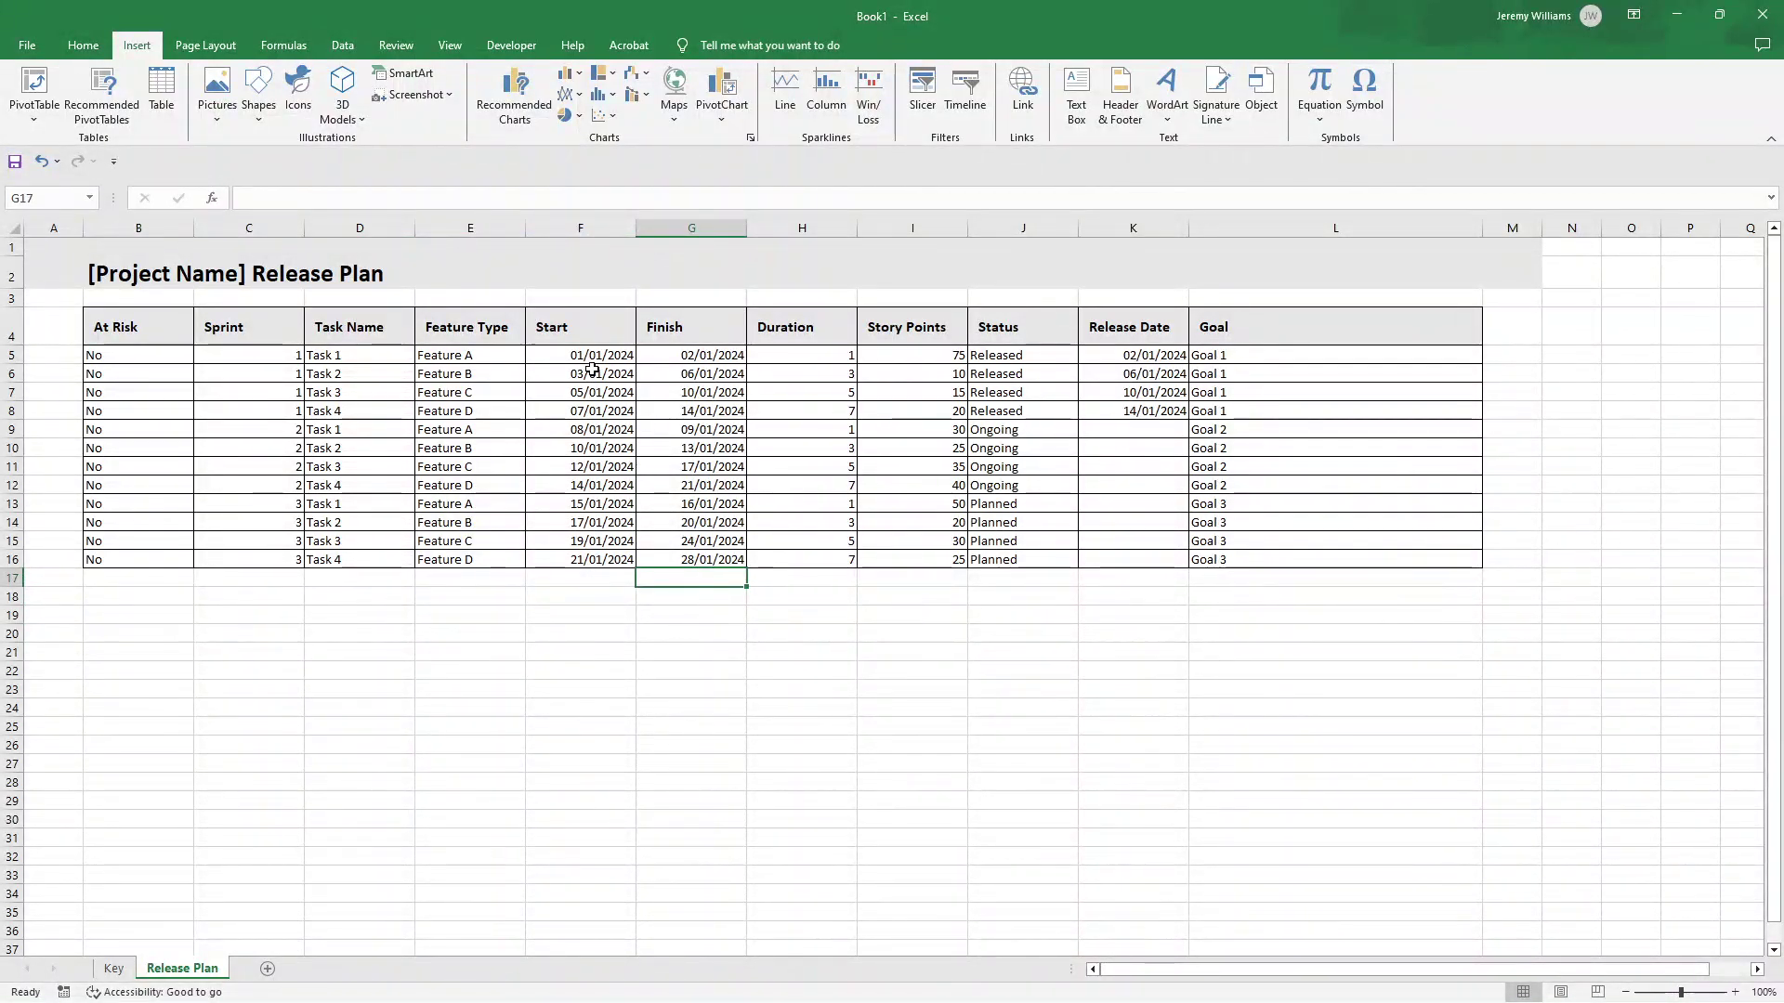
drag(595, 355, 605, 562)
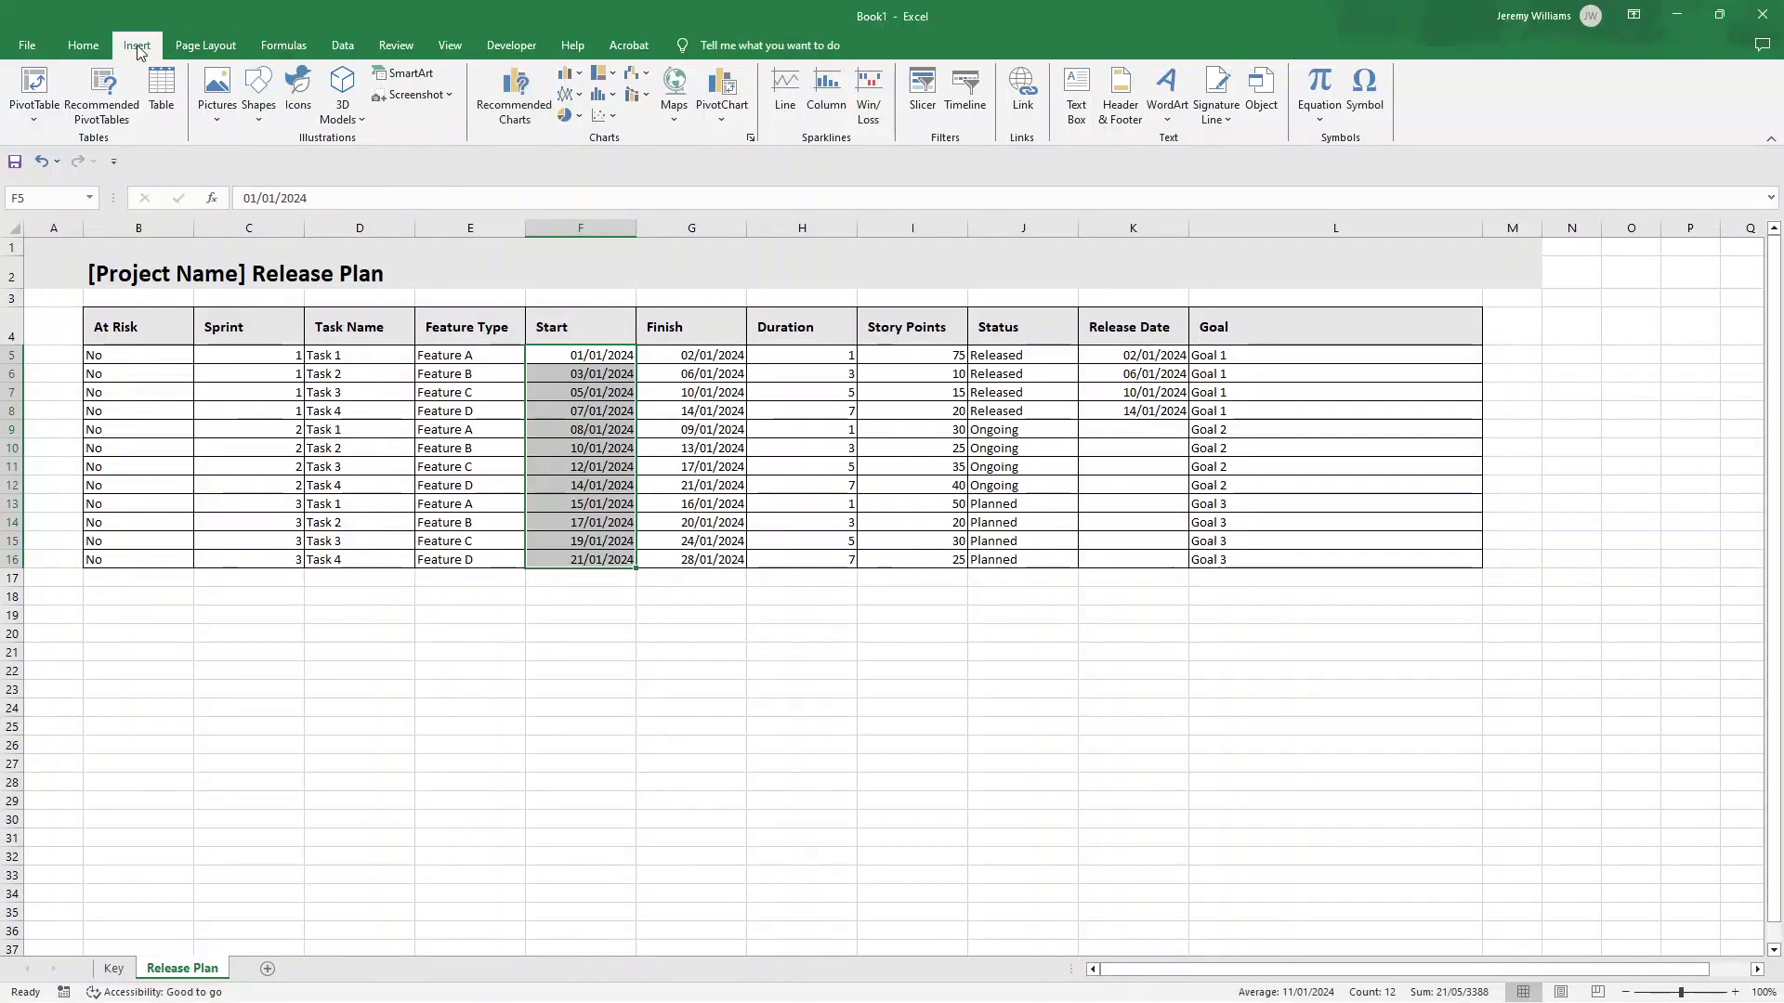
- Insert a Stacked Bar chart of the Start dates and enlarge it below the table, about rows 18–36
click(514, 110)
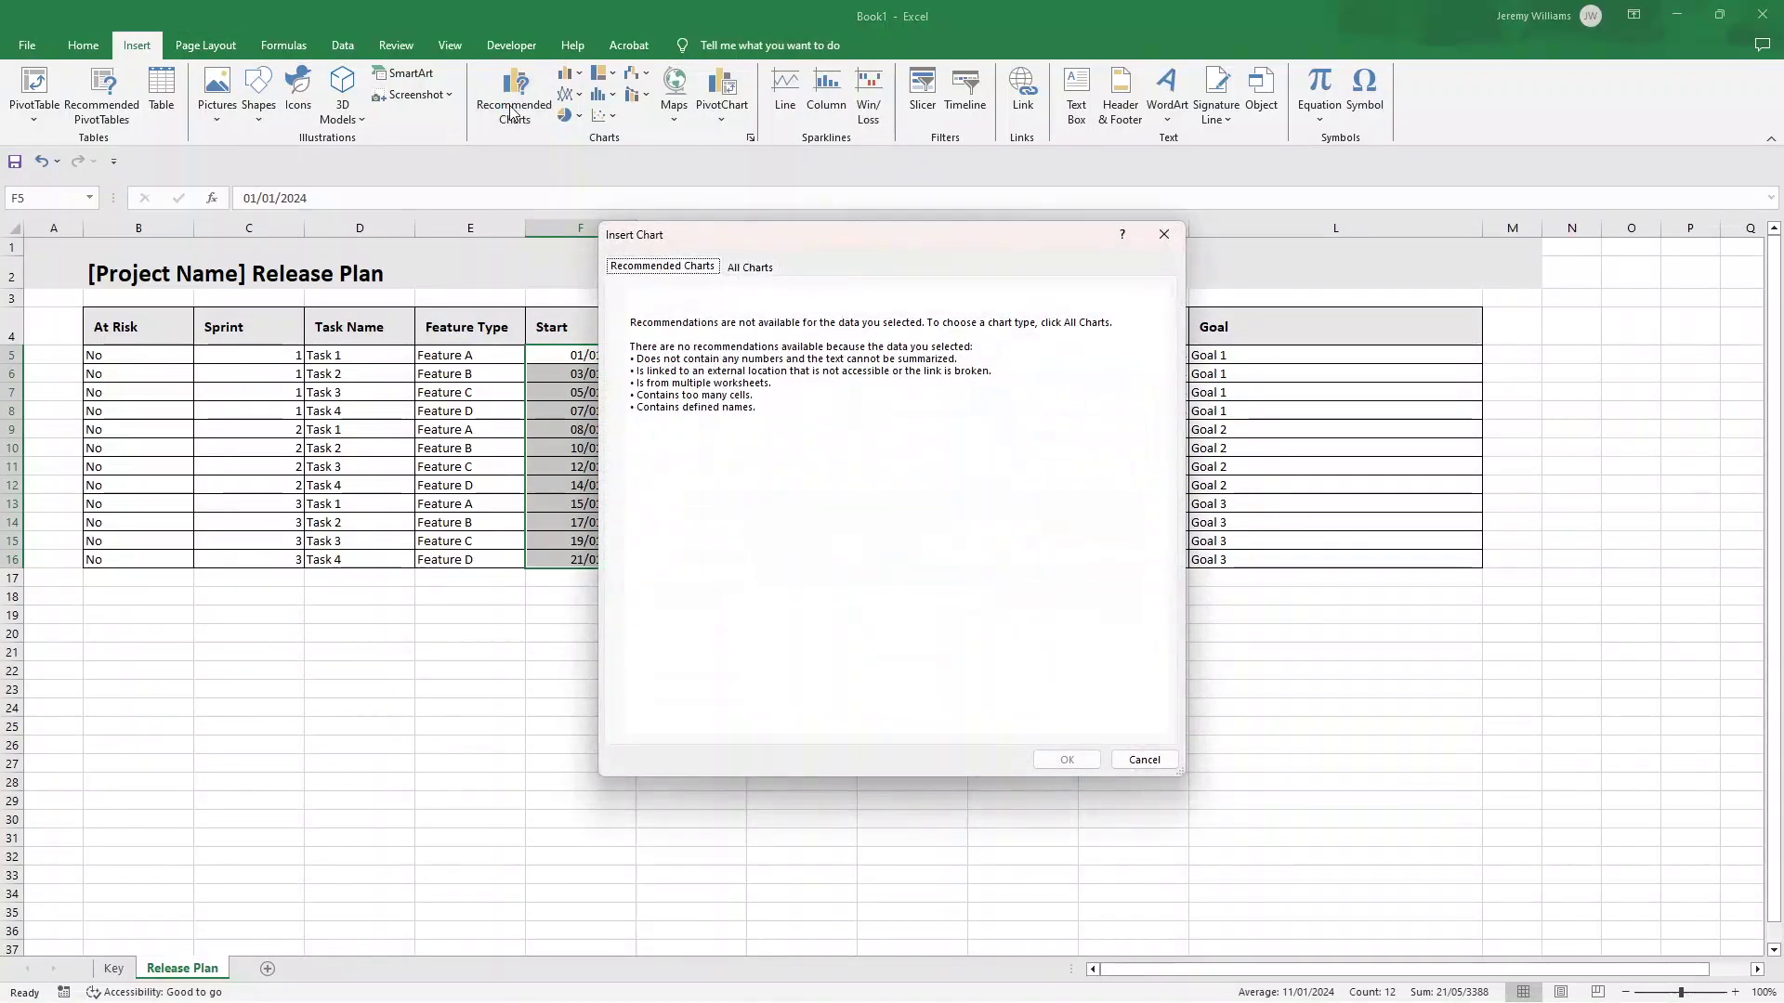
click(751, 269)
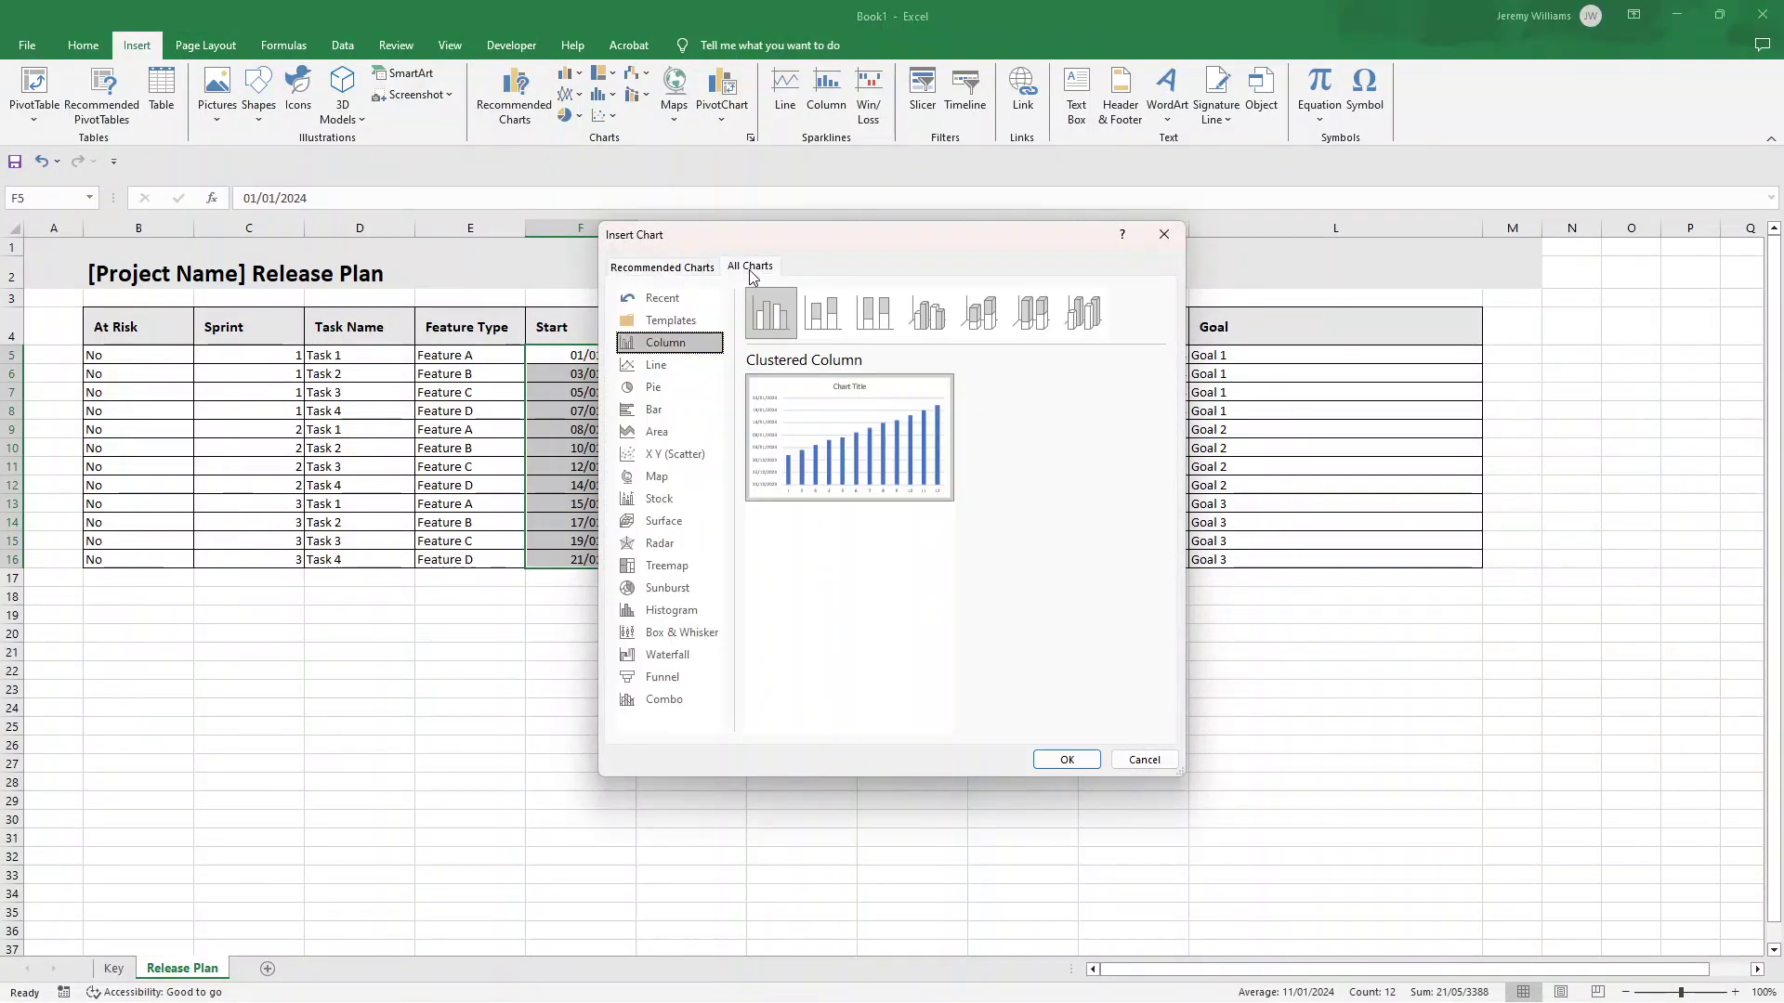
click(688, 413)
click(820, 323)
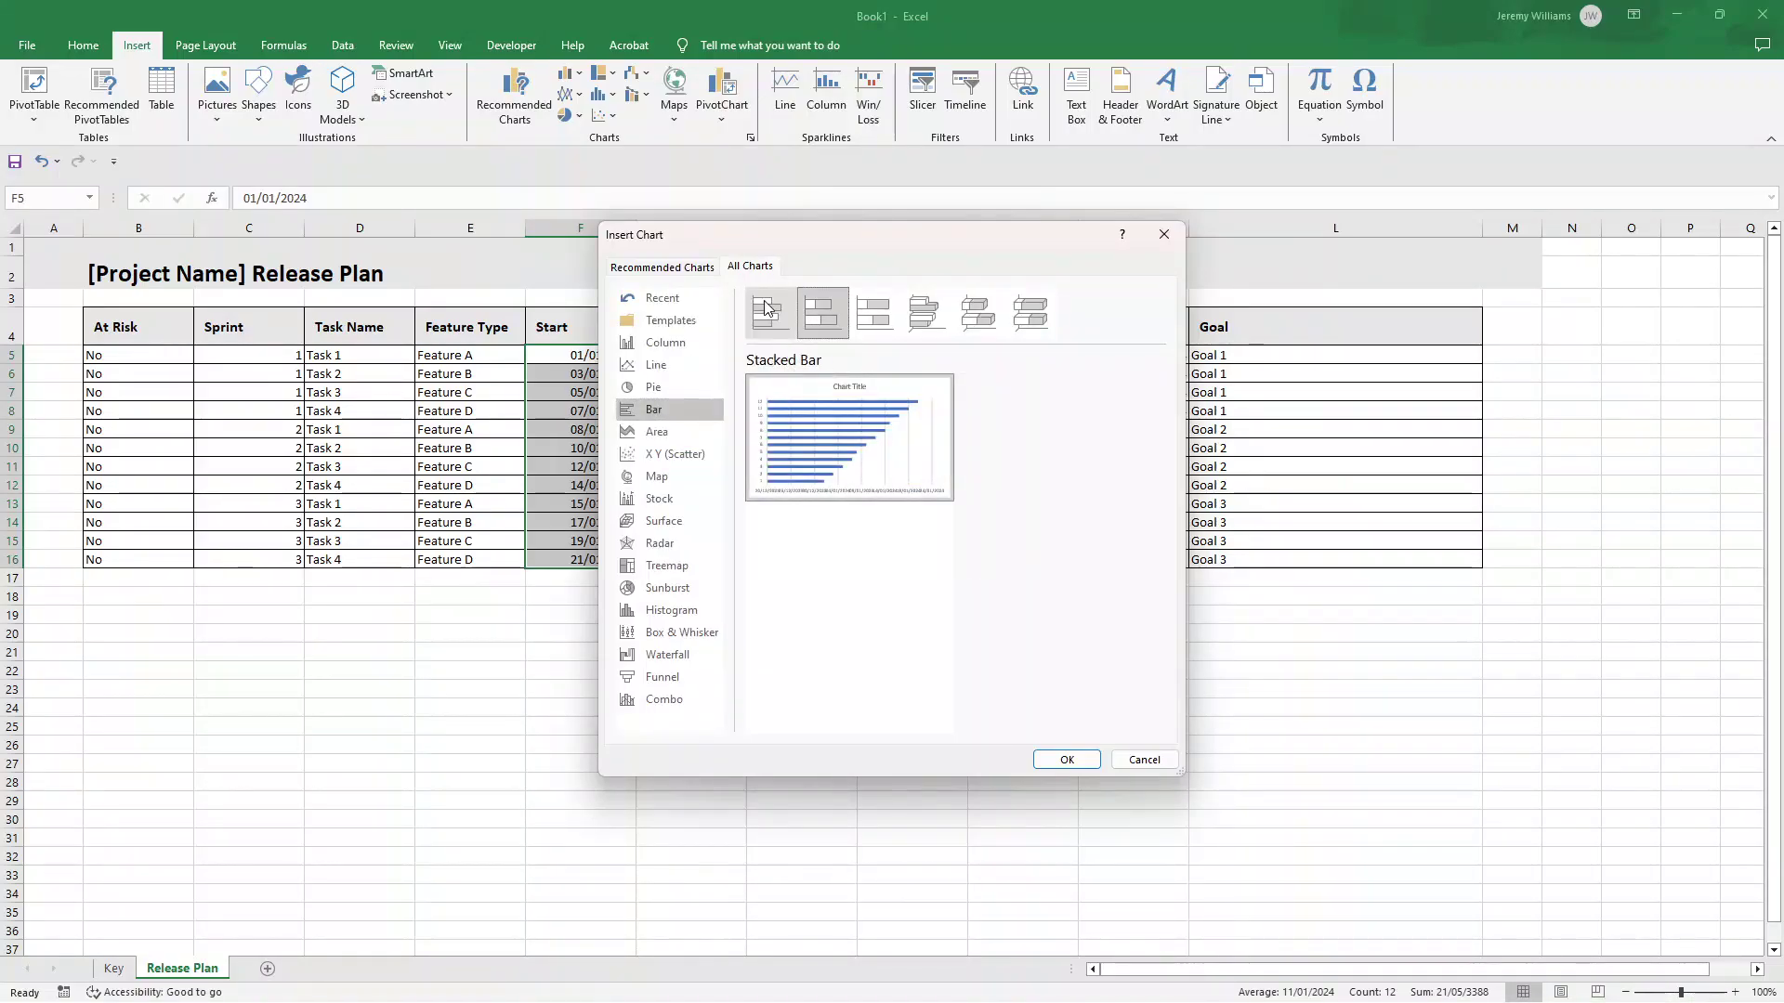
click(1068, 760)
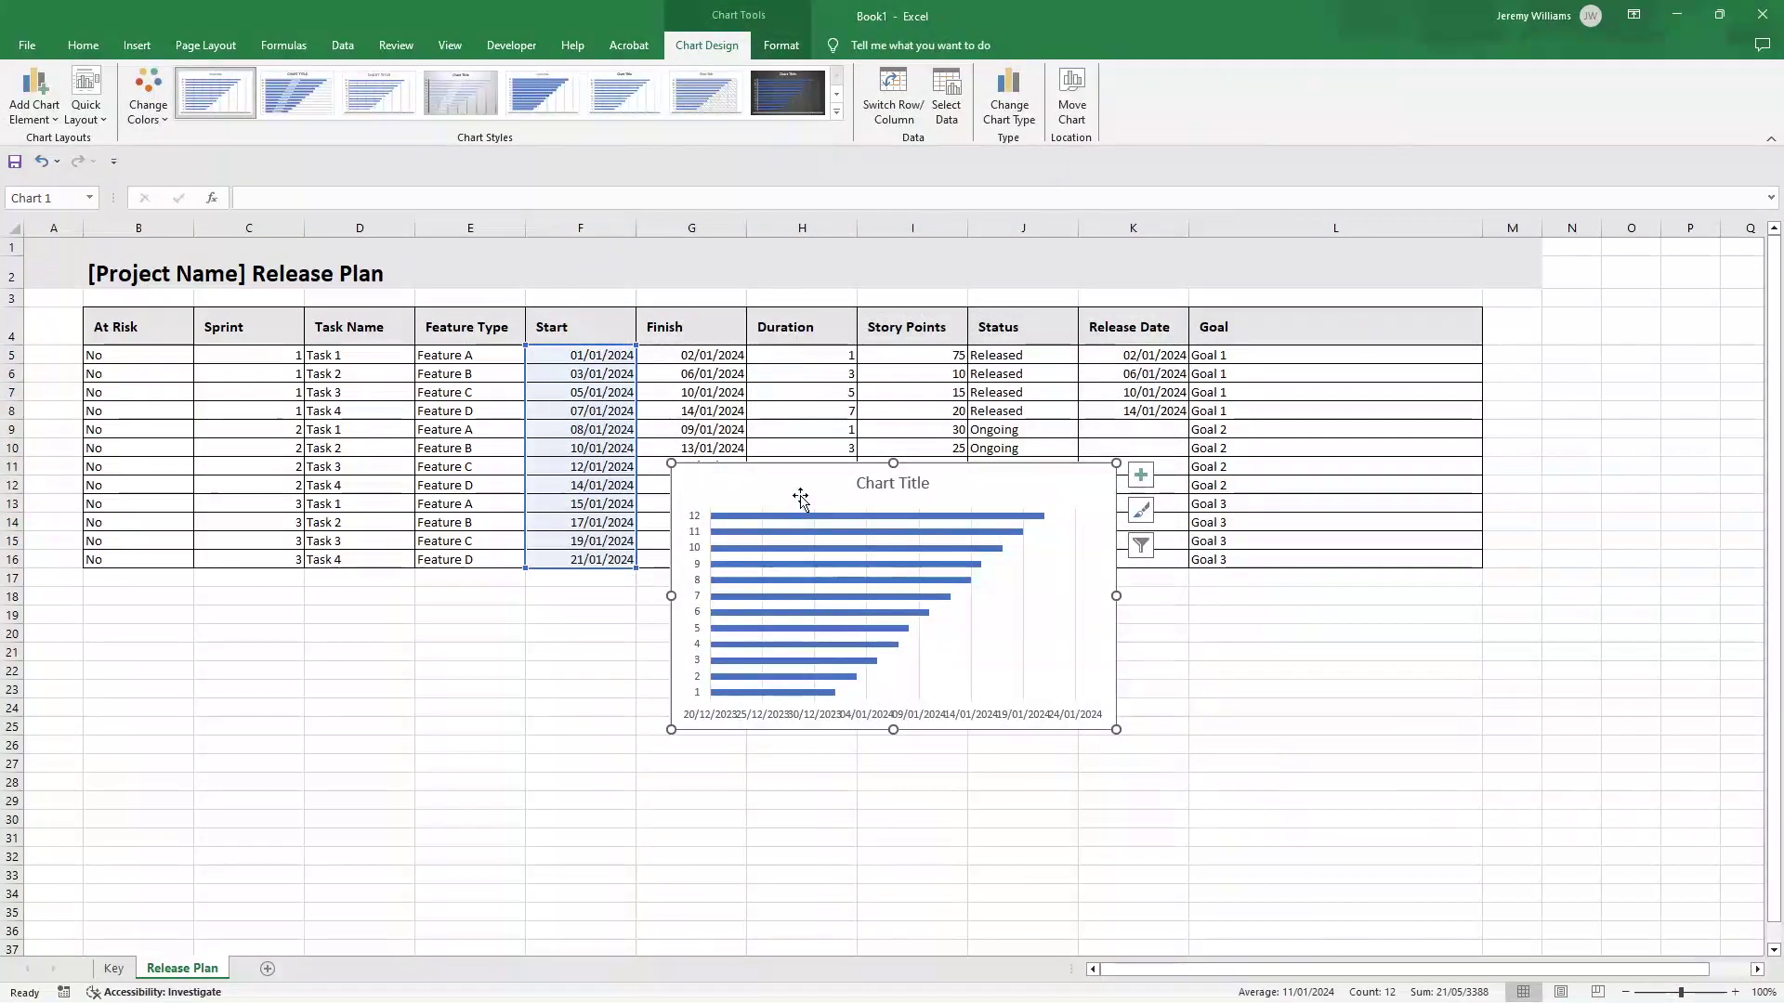
drag(805, 494, 196, 650)
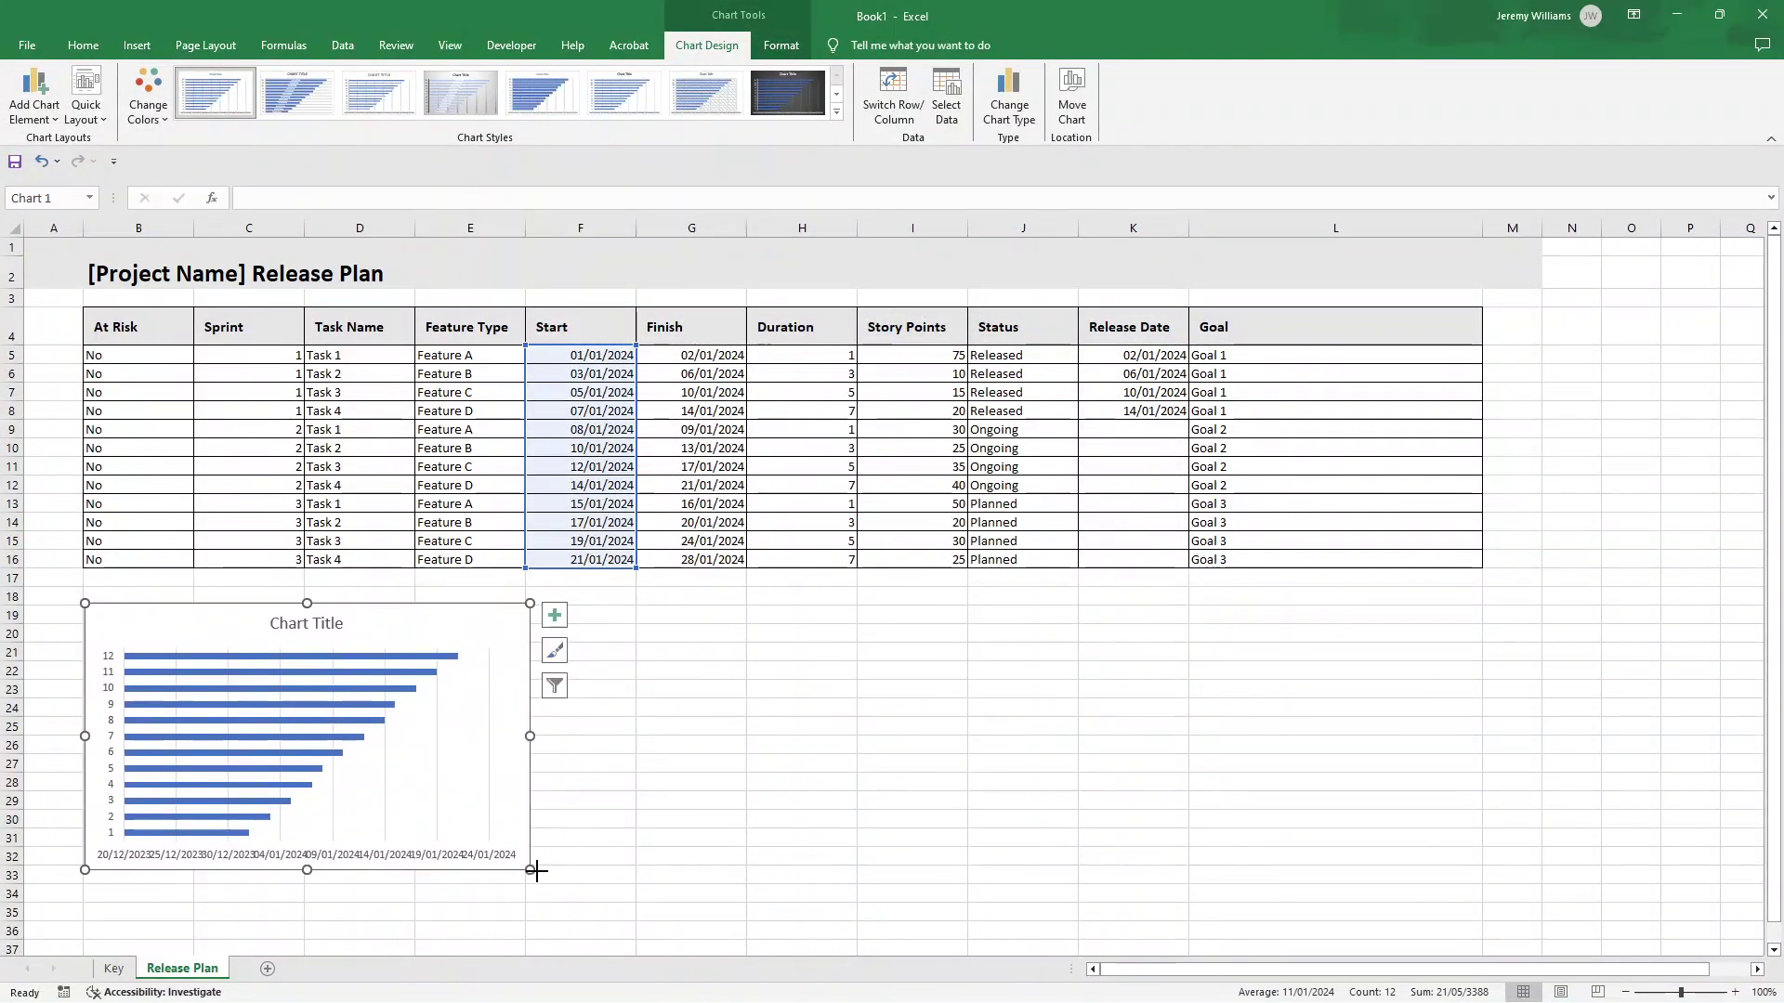
drag(530, 870, 1008, 956)
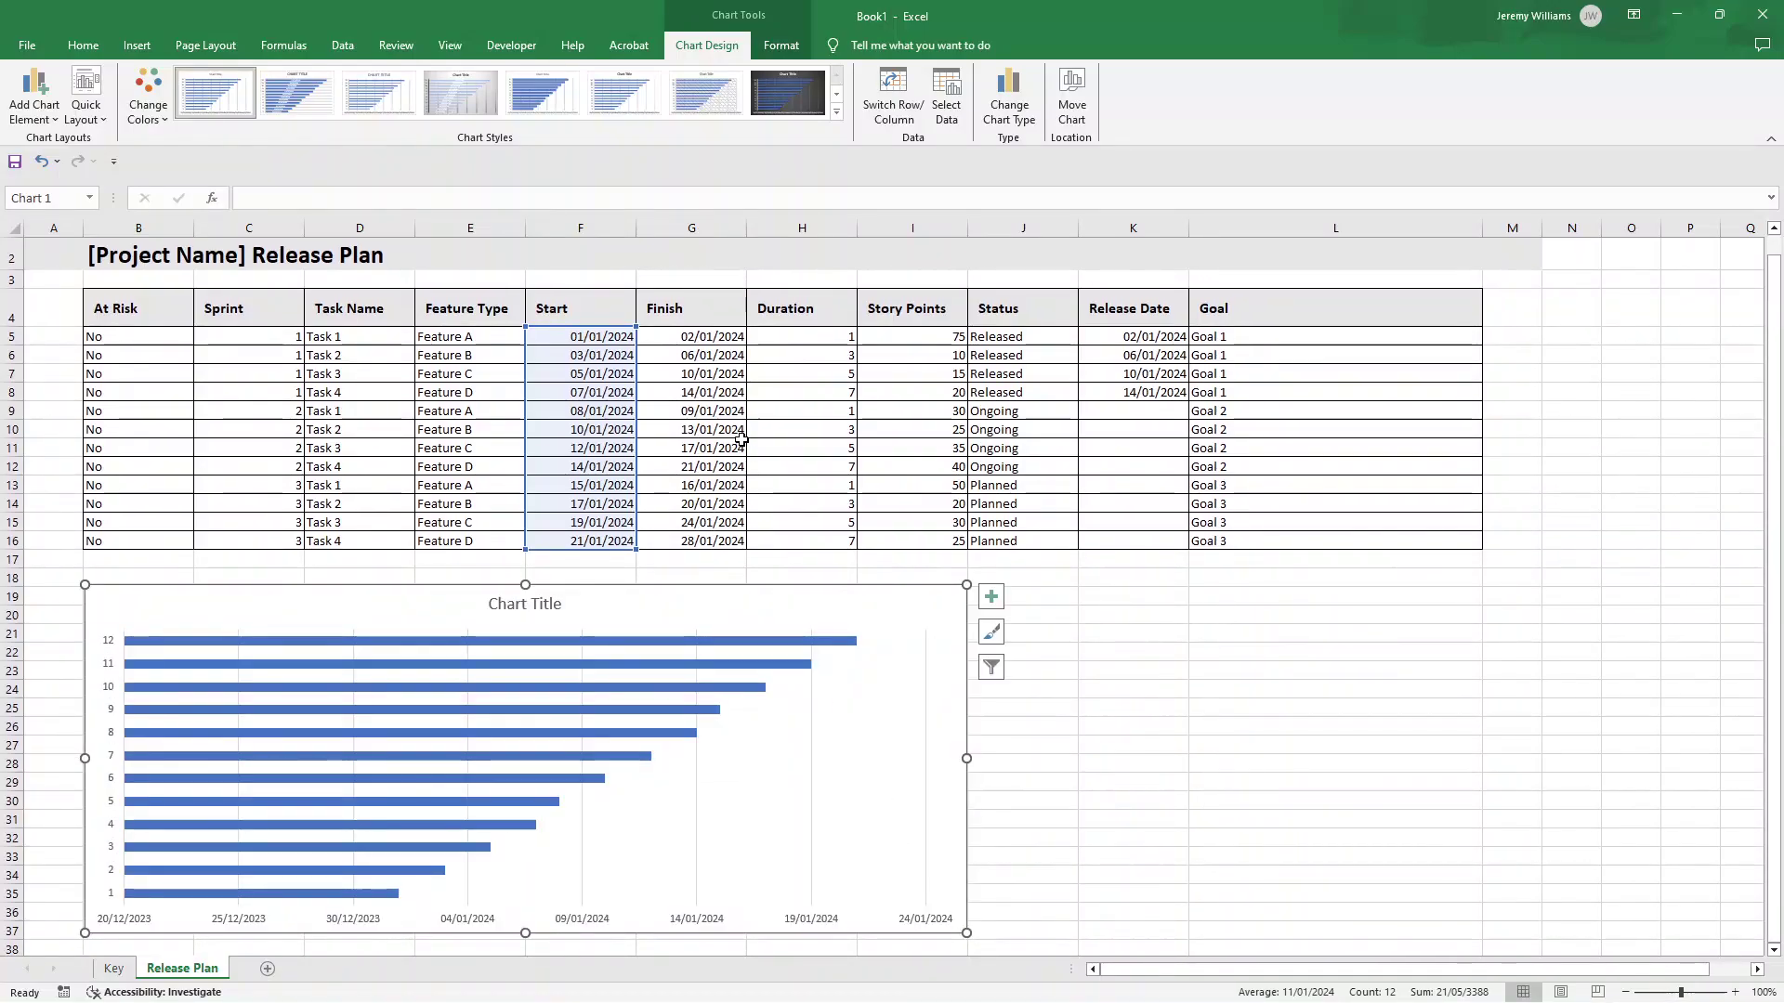
- Retitle the chart 'Release Plan' in bold and select its bar series
scroll(673, 530, down, 2)
double_click(525, 516)
triple_click(527, 517)
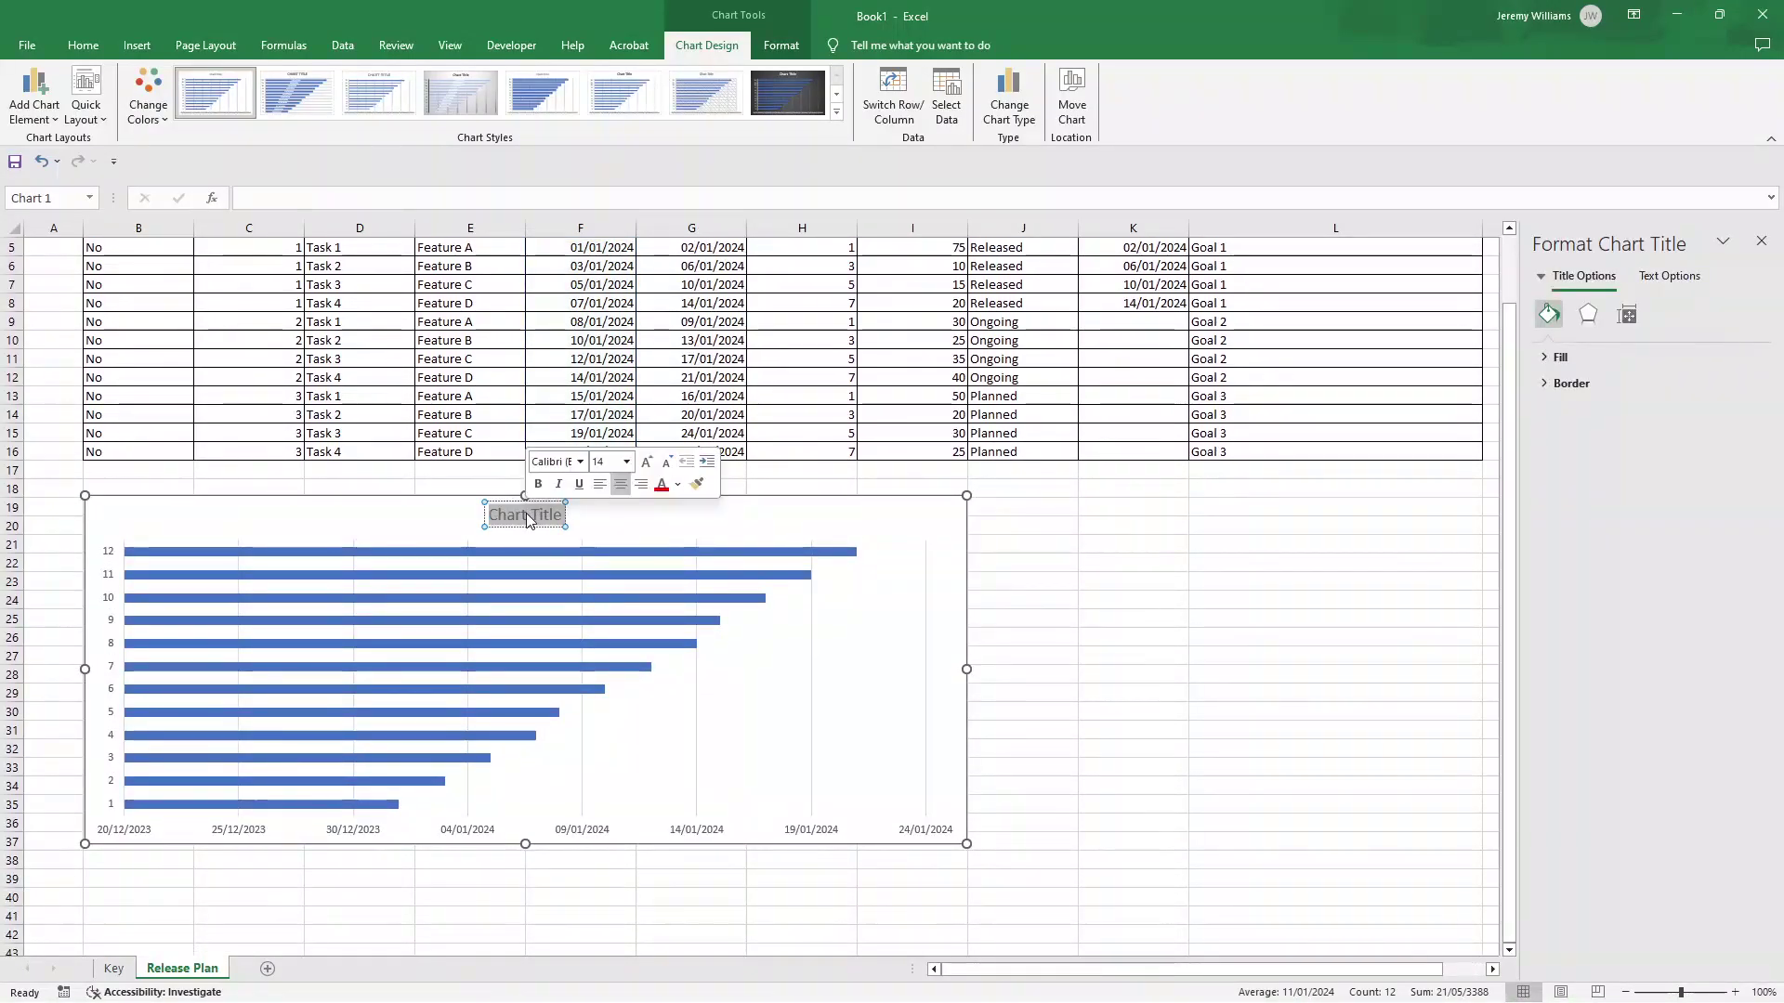
text(Release Plan)
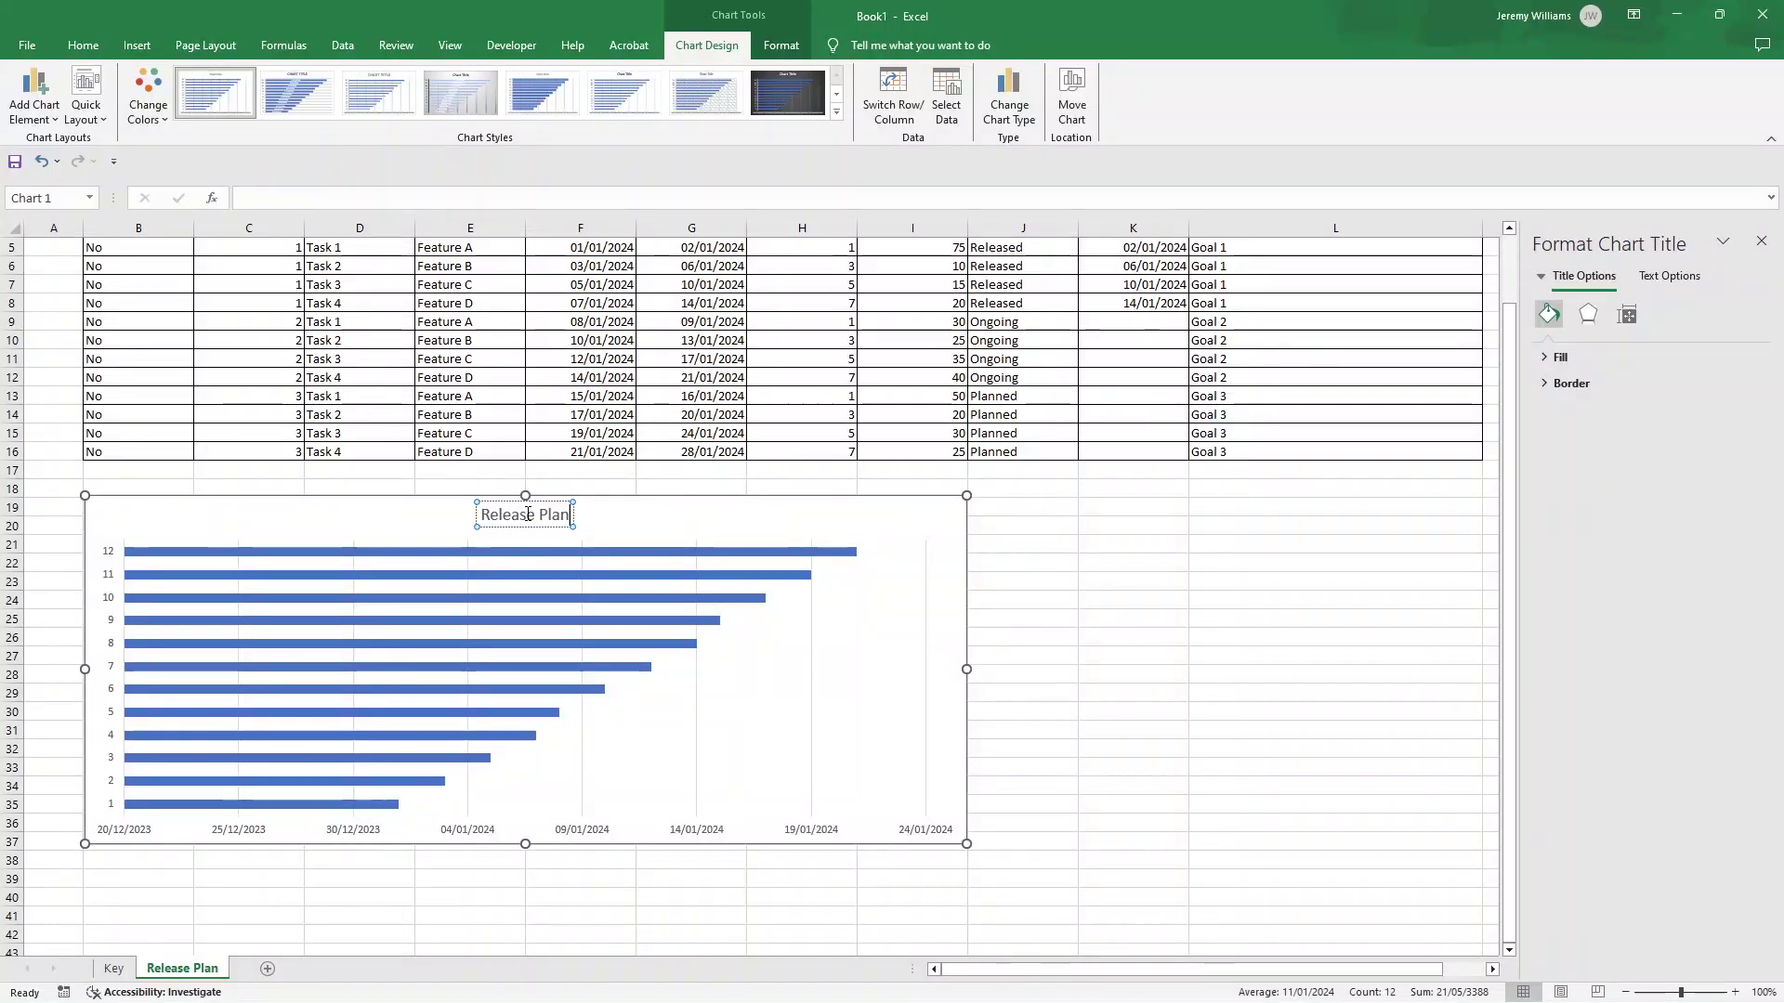
triple_click(527, 517)
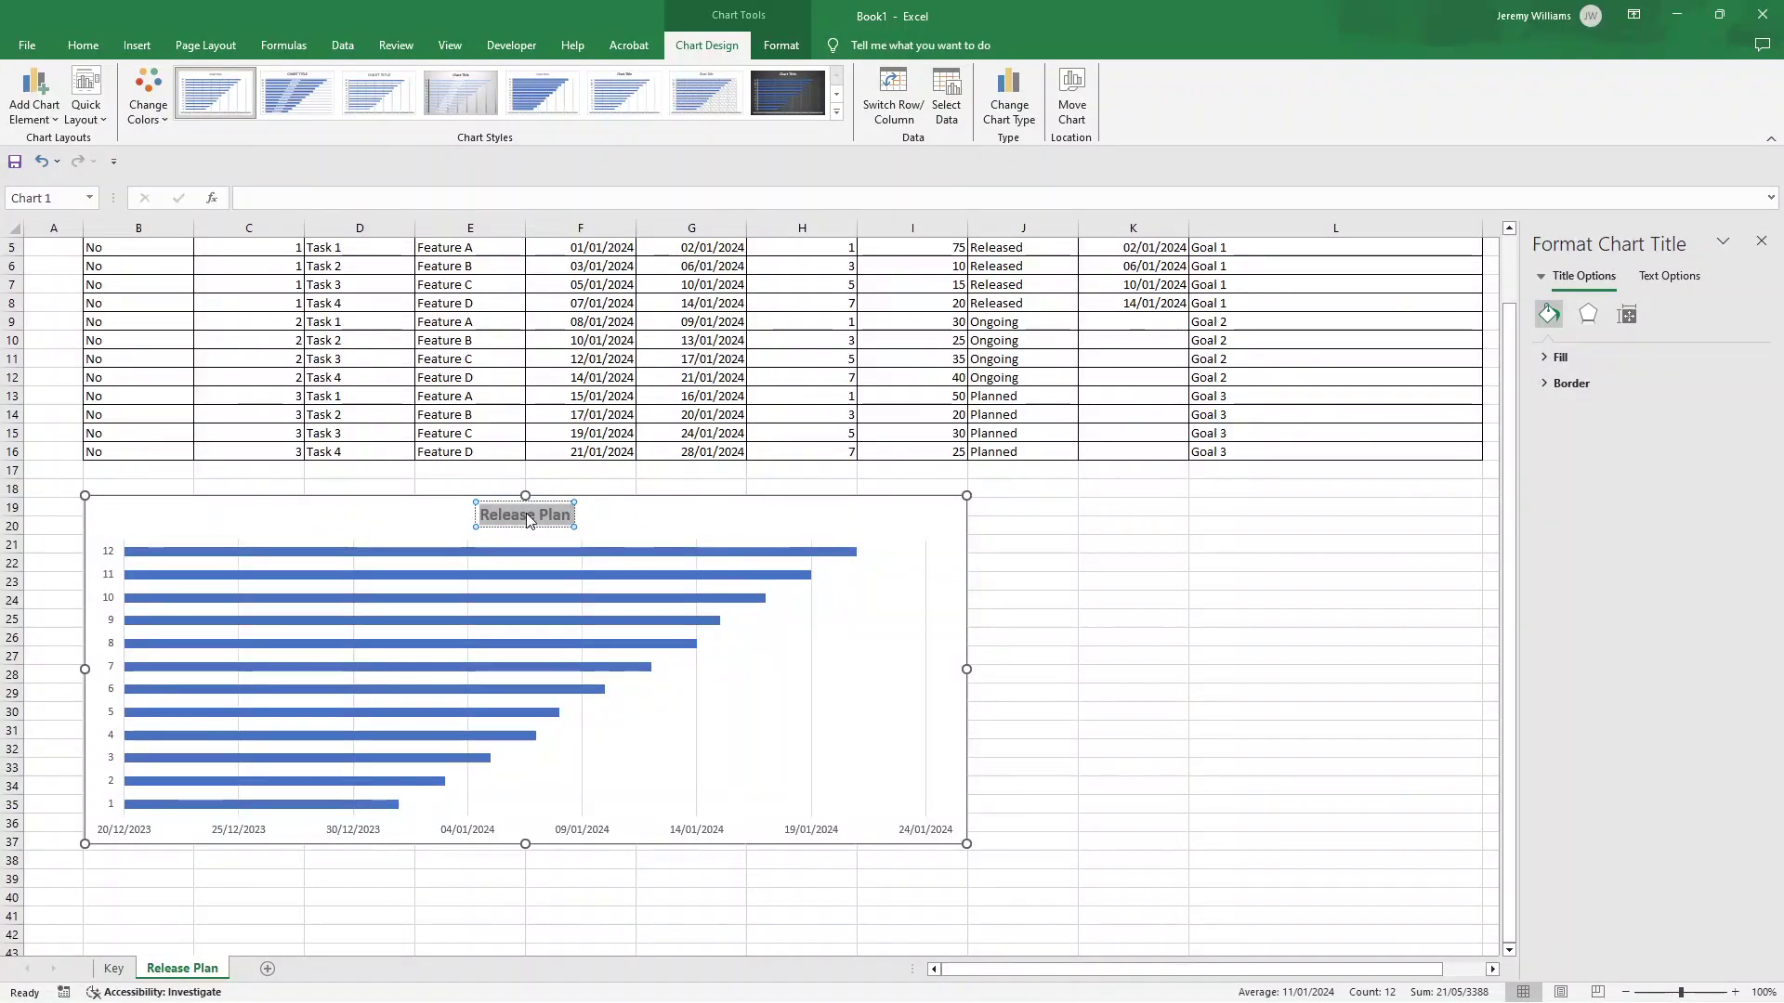
click(336, 691)
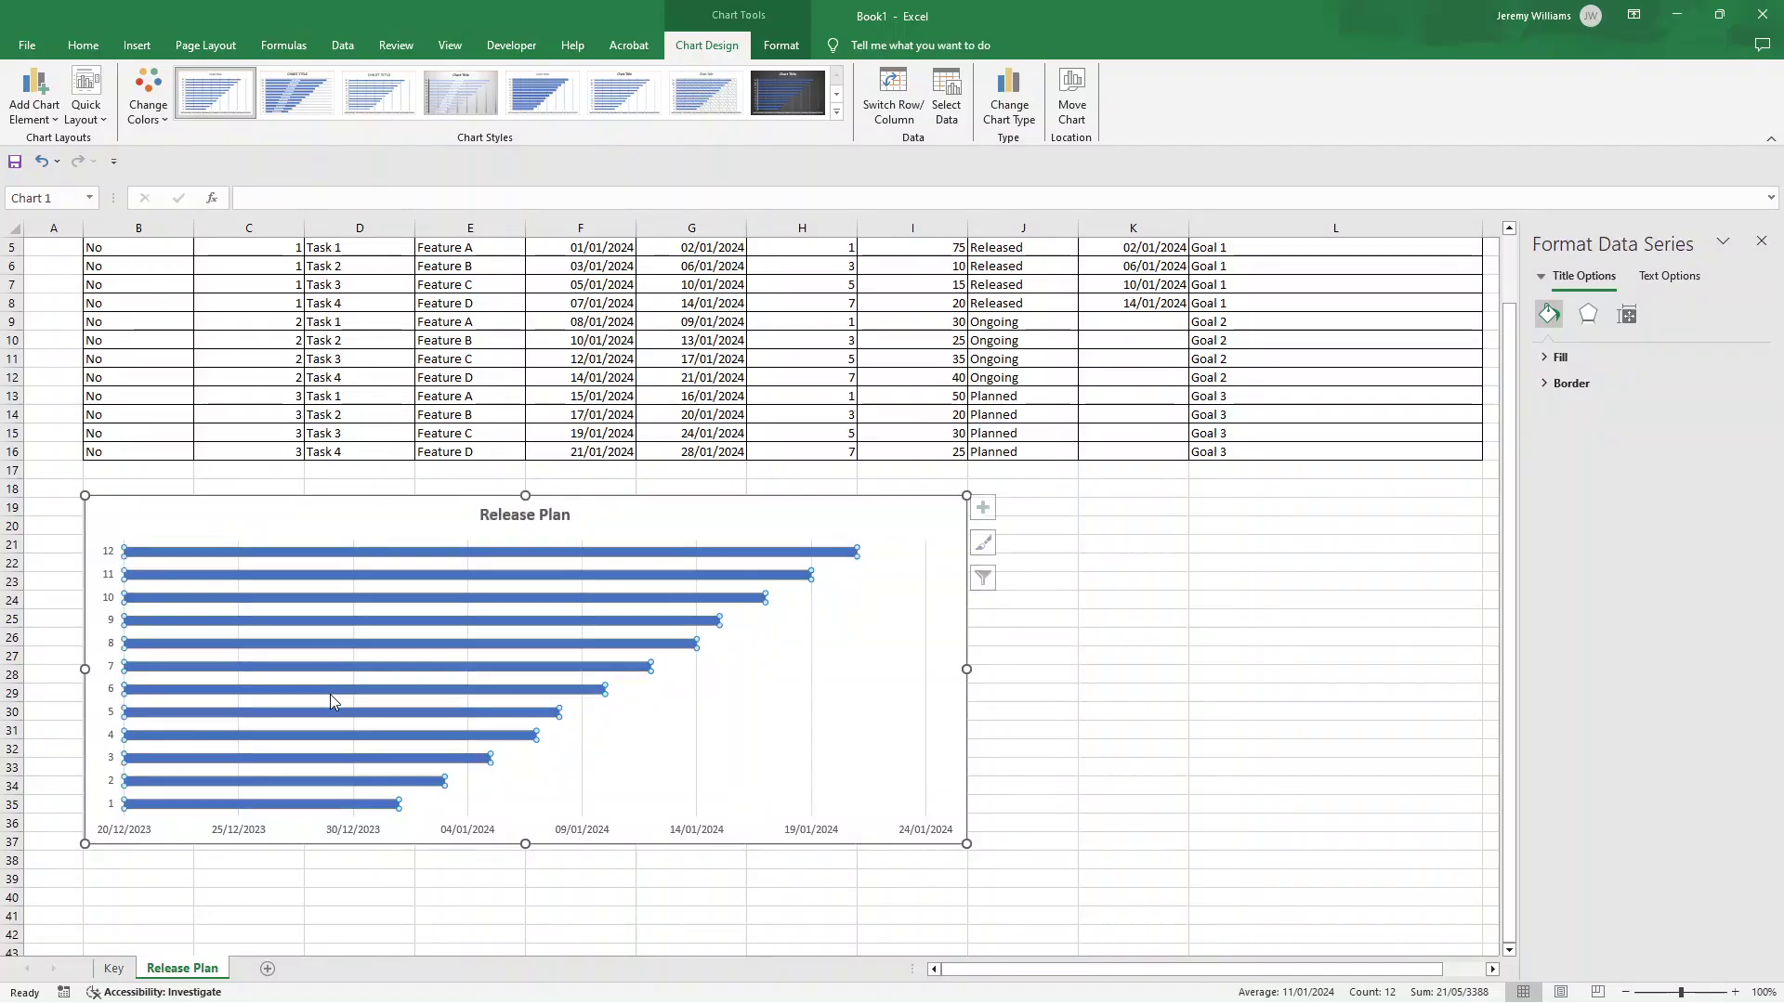
click(987, 731)
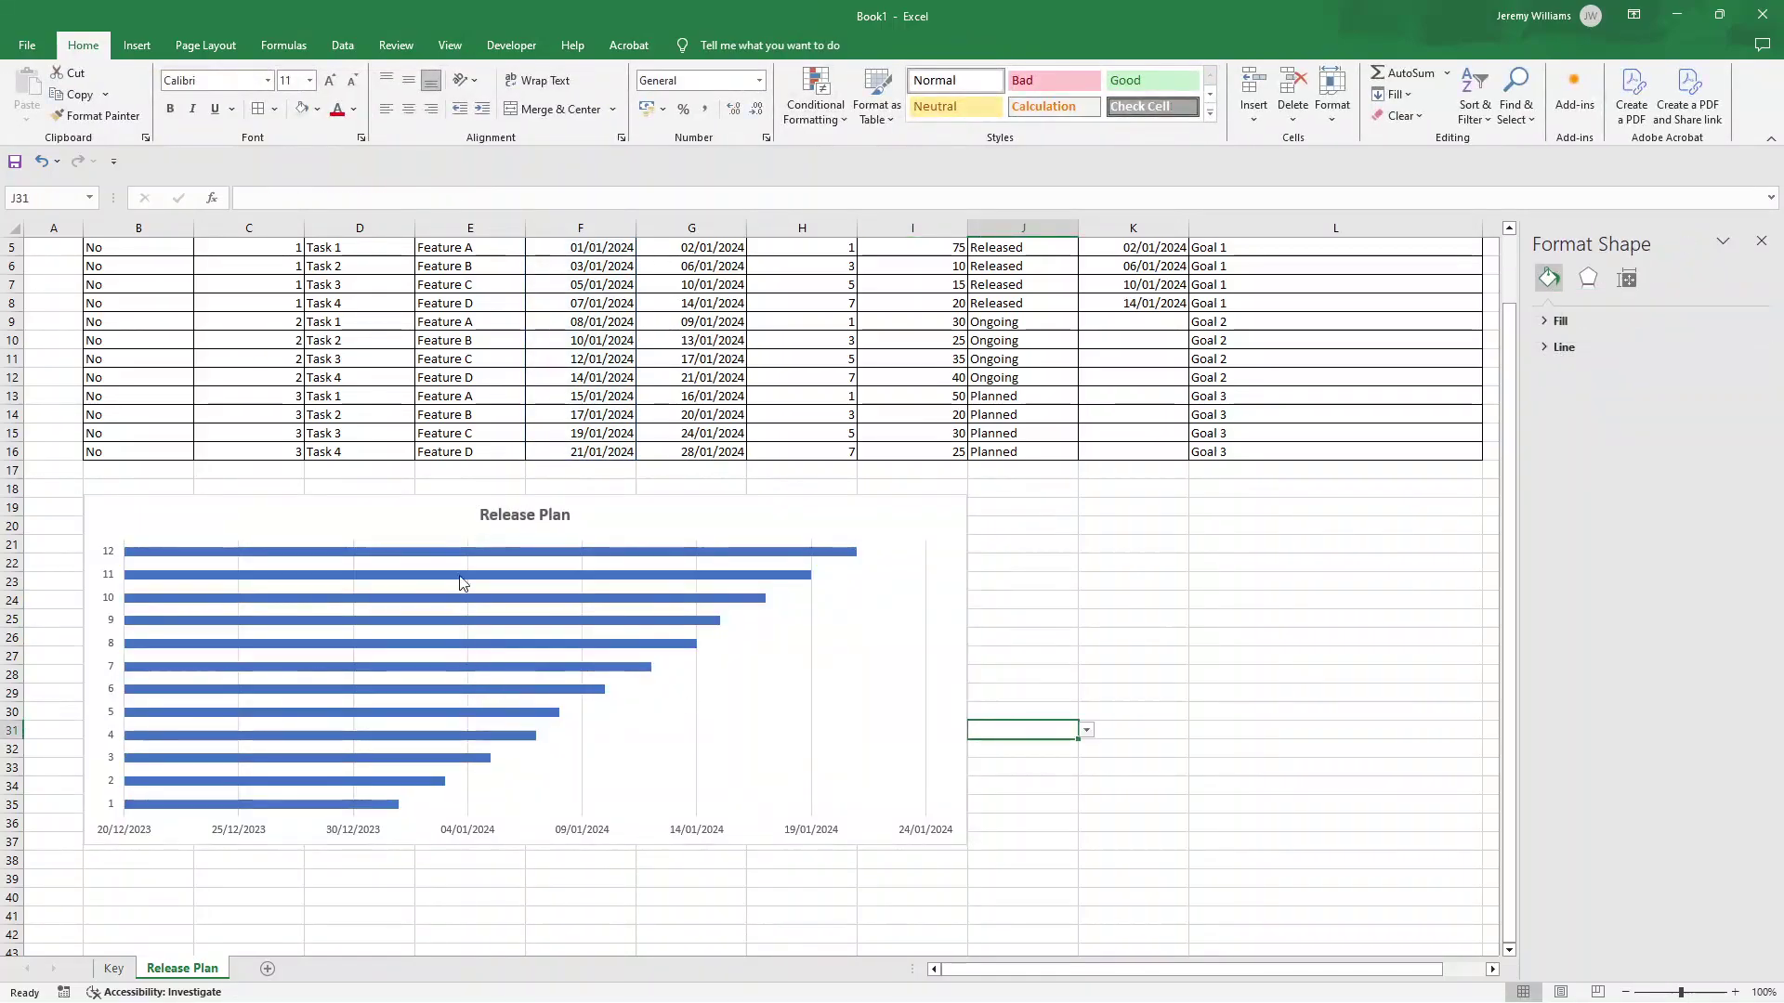
click(443, 644)
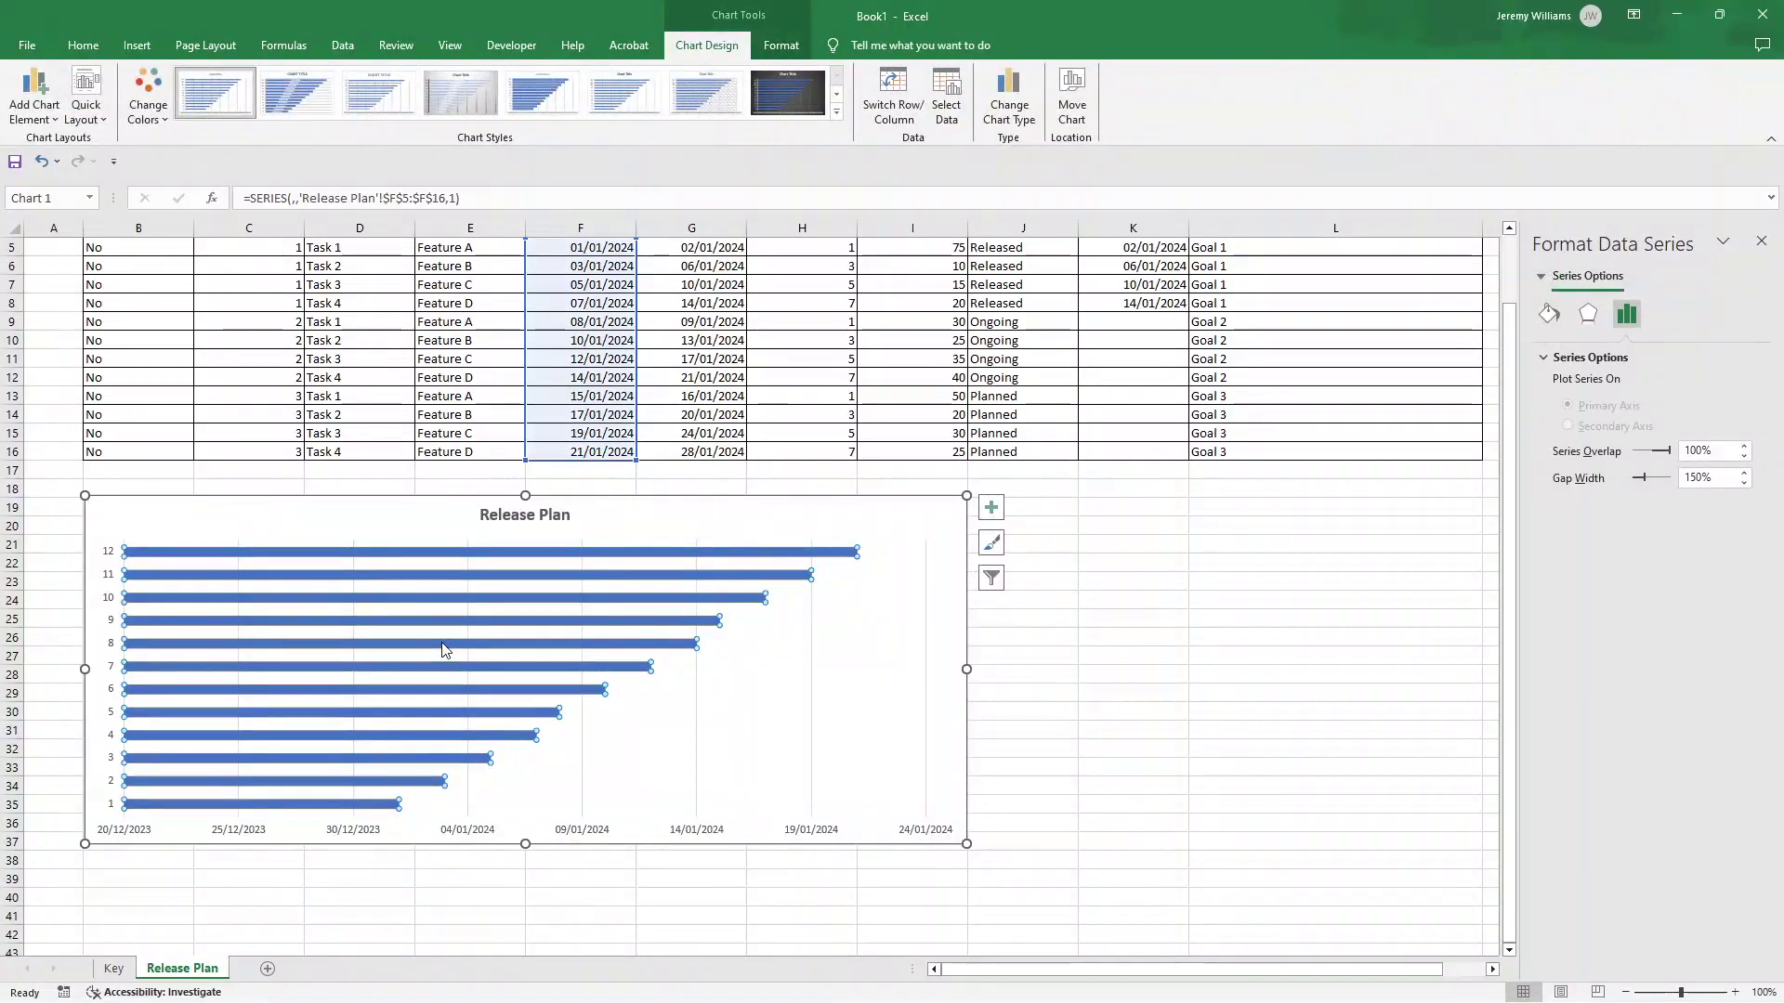
- In the chart's data source, rename the existing Series1 to 'Start'
right_click(444, 647)
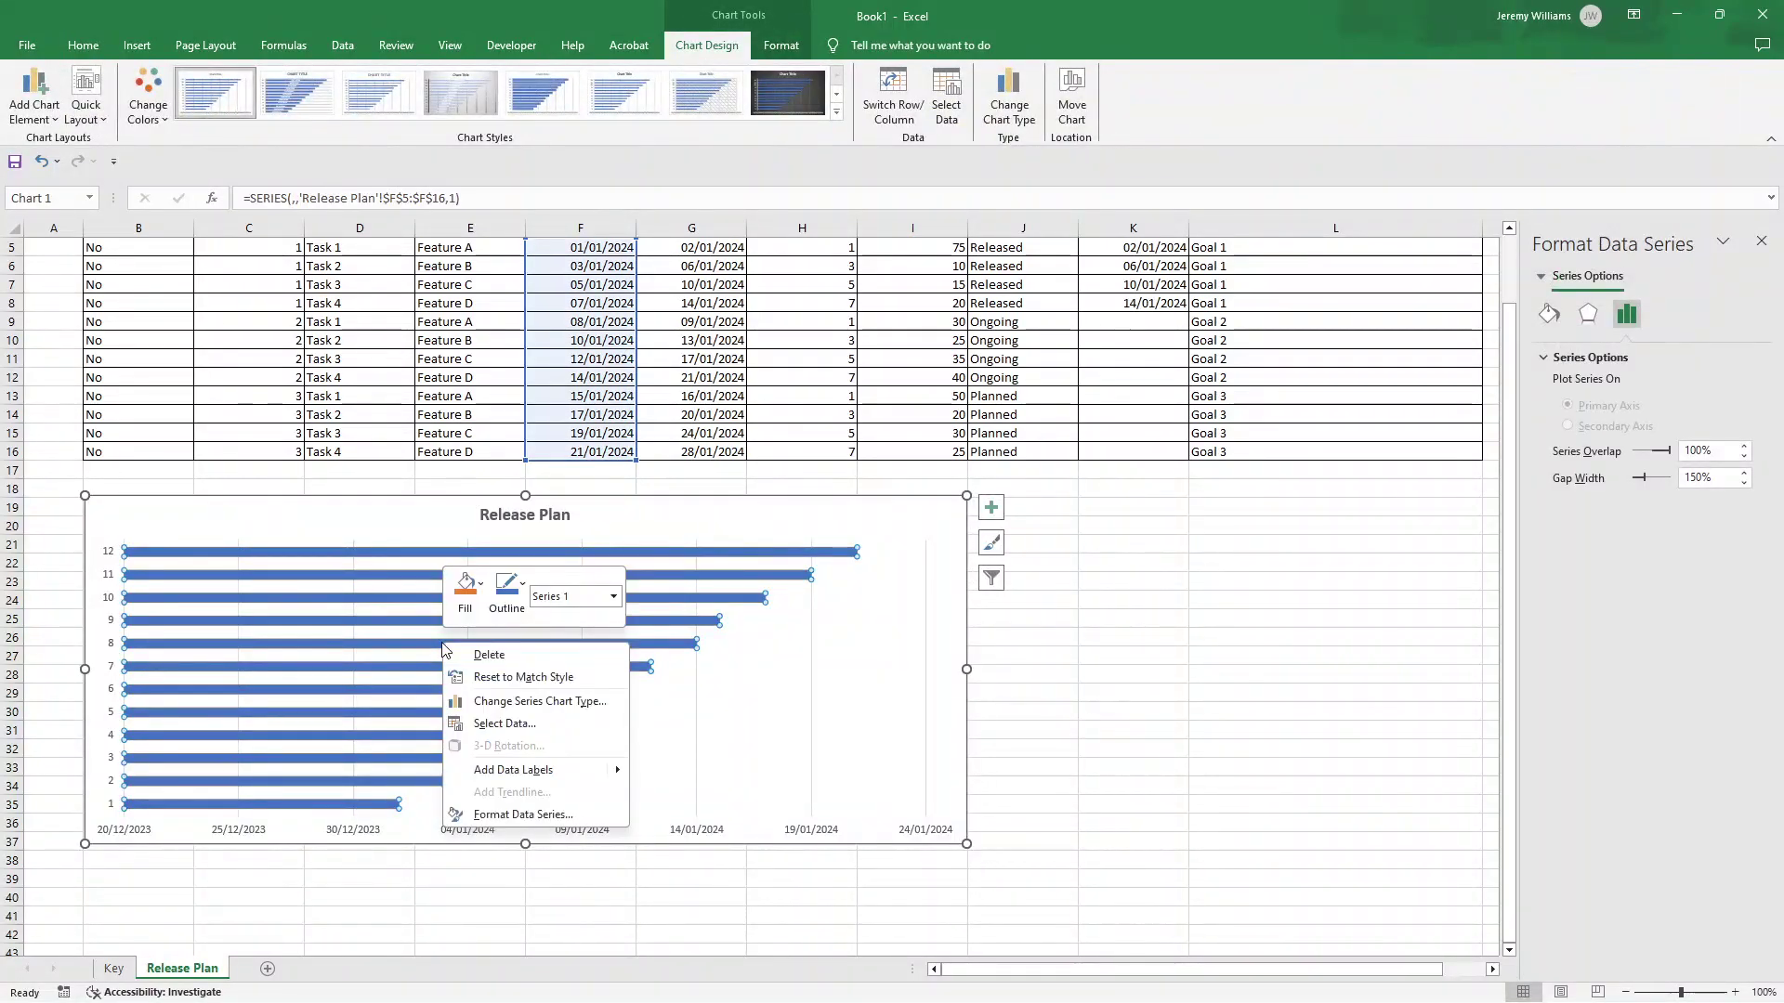
click(517, 724)
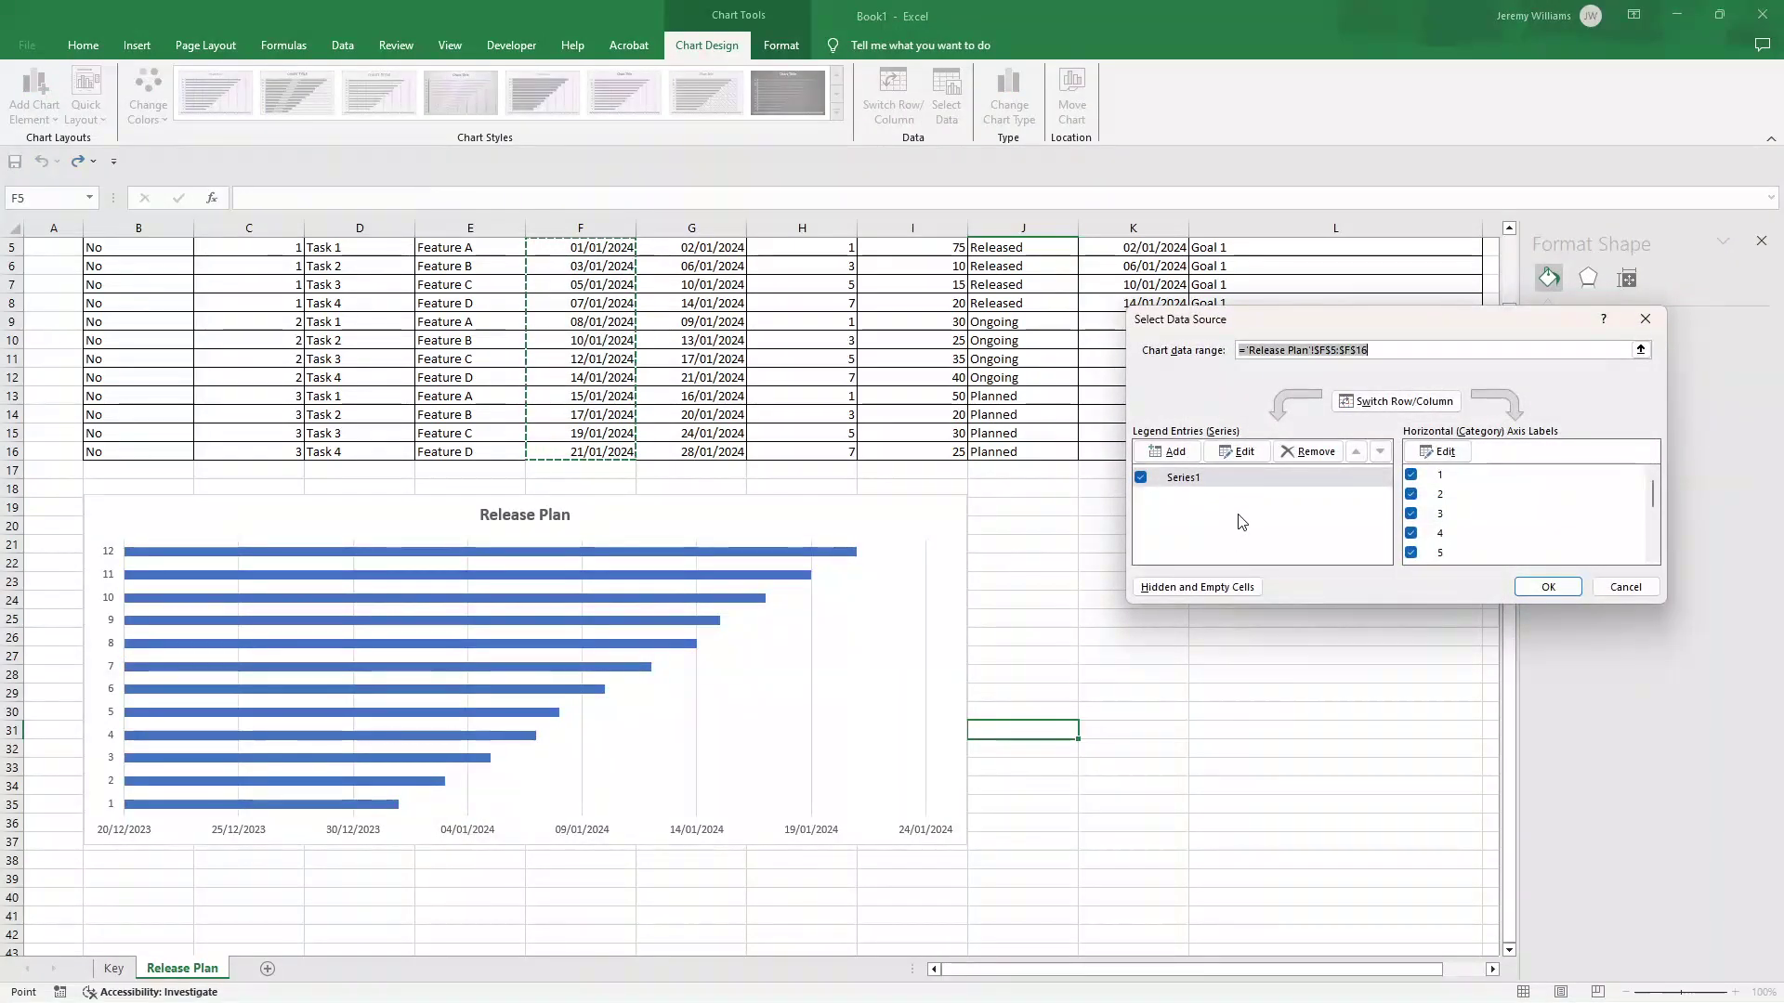
scroll(1241, 522, up, 1)
scroll(1241, 522, up, 1)
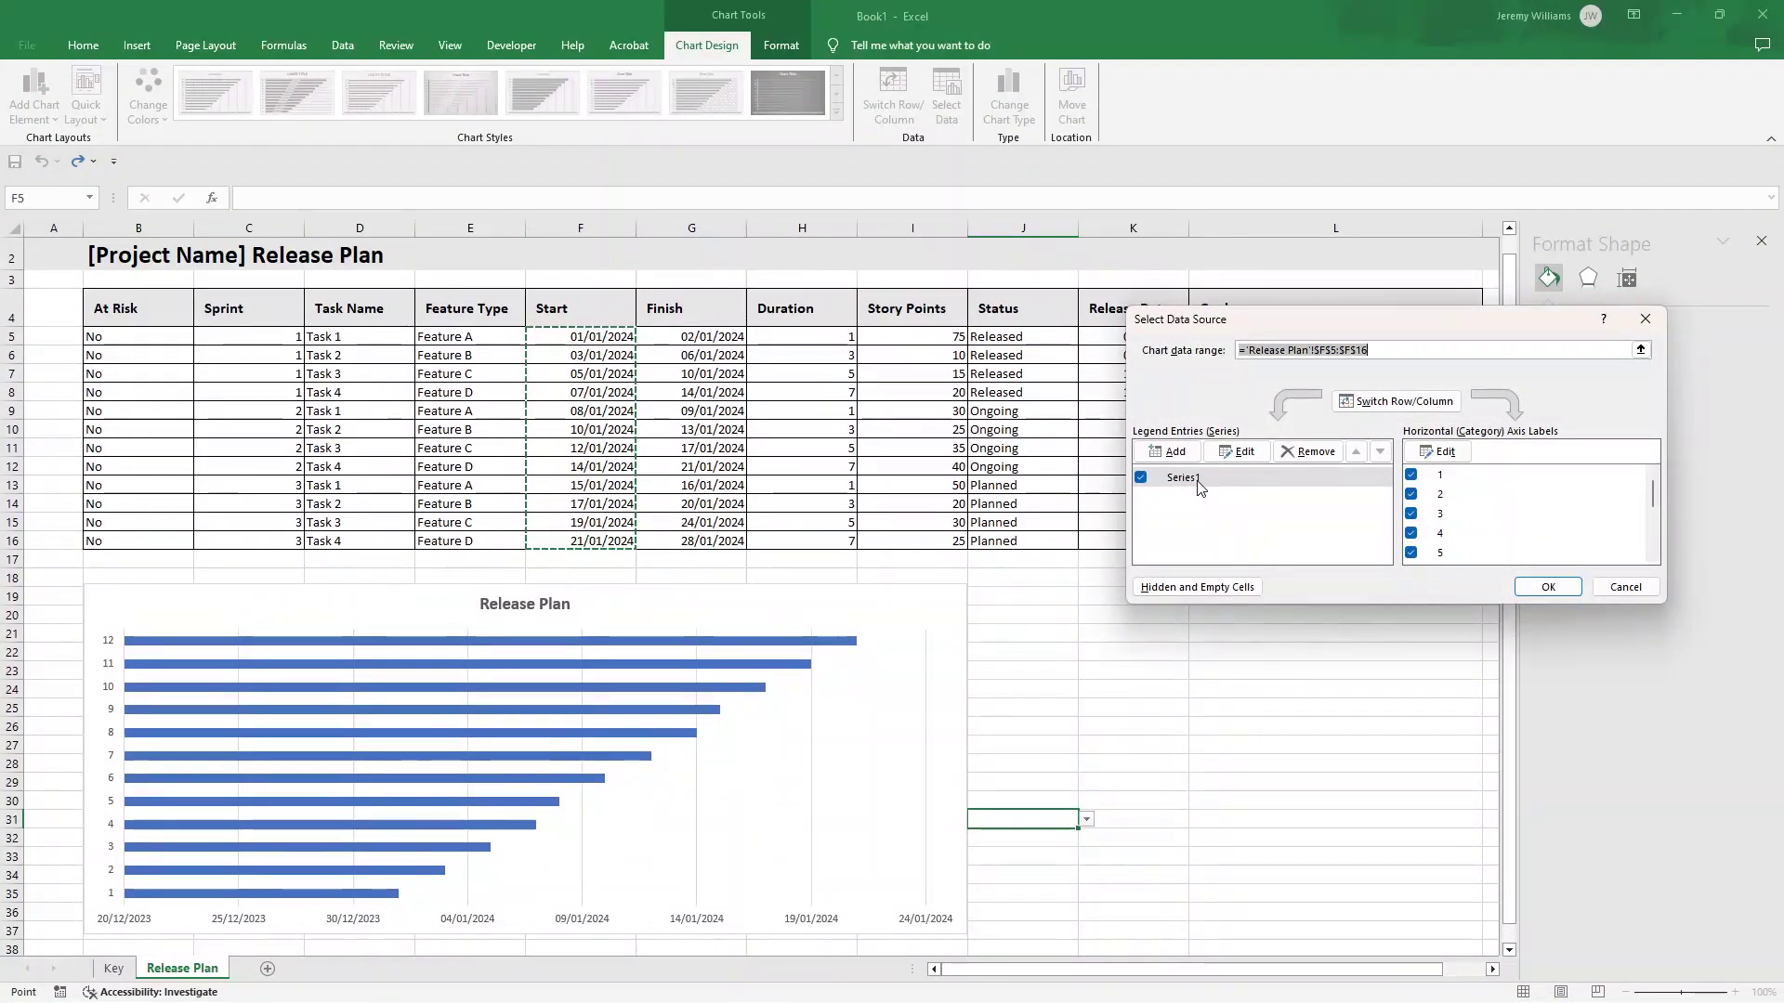
click(1237, 452)
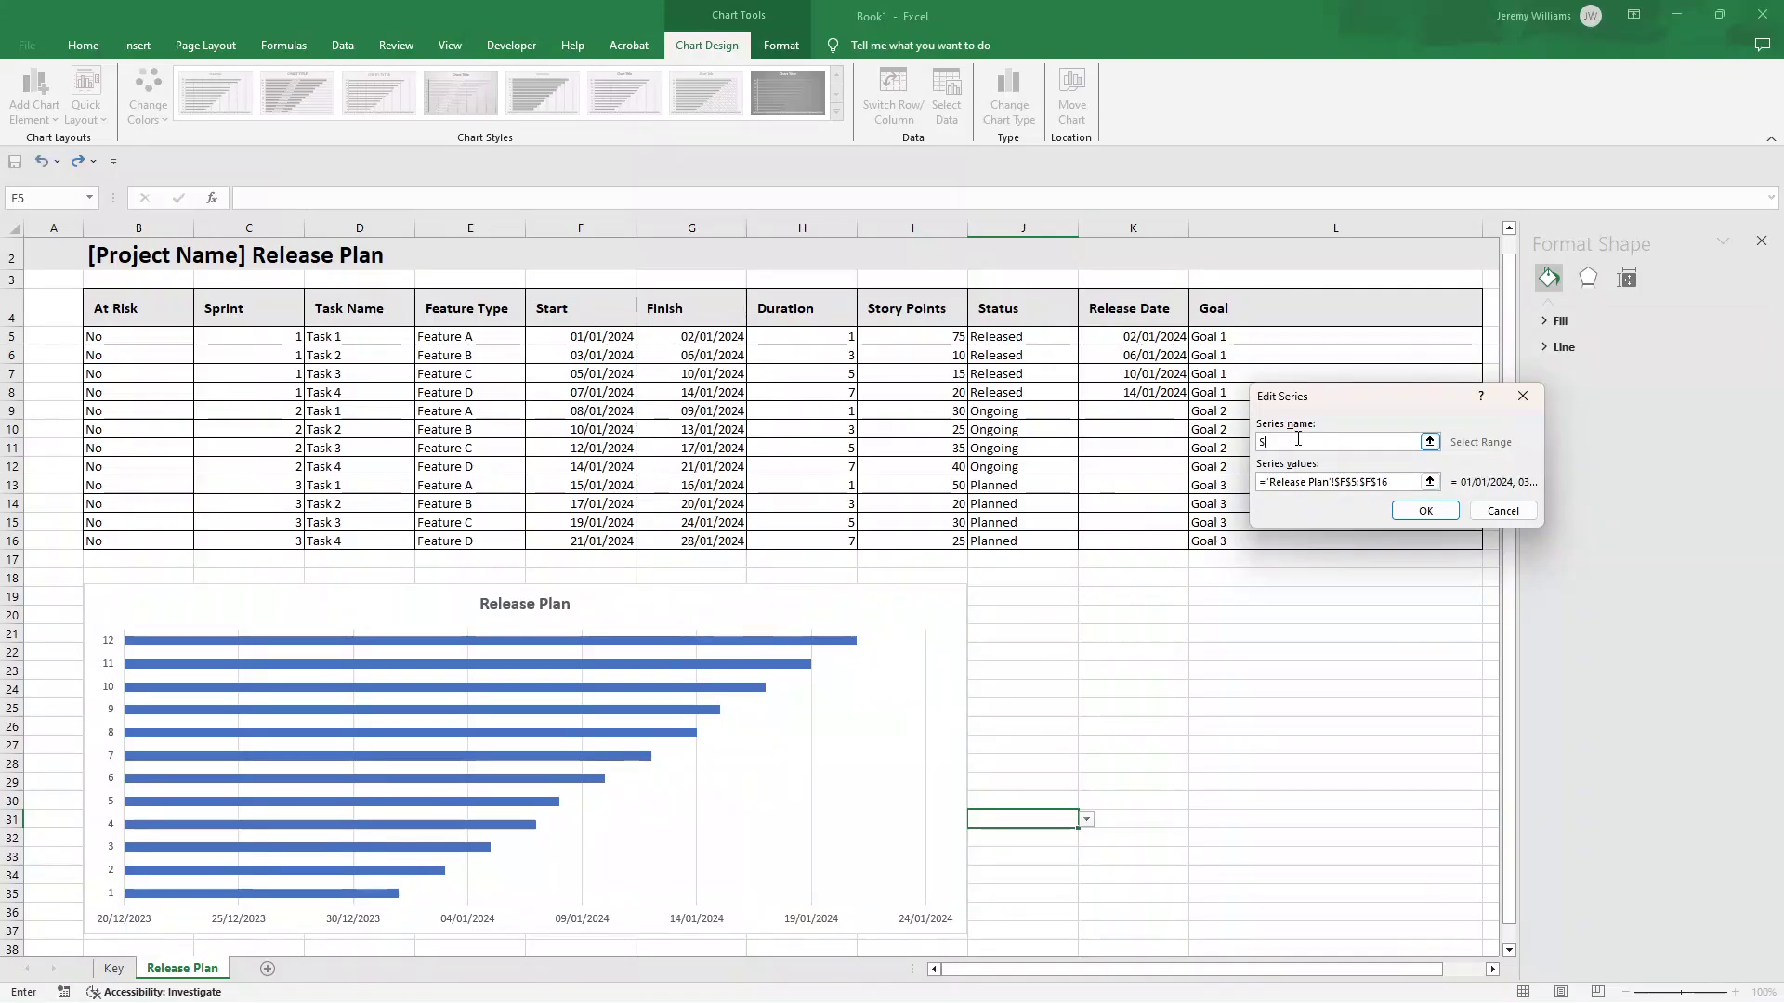
text(Start)
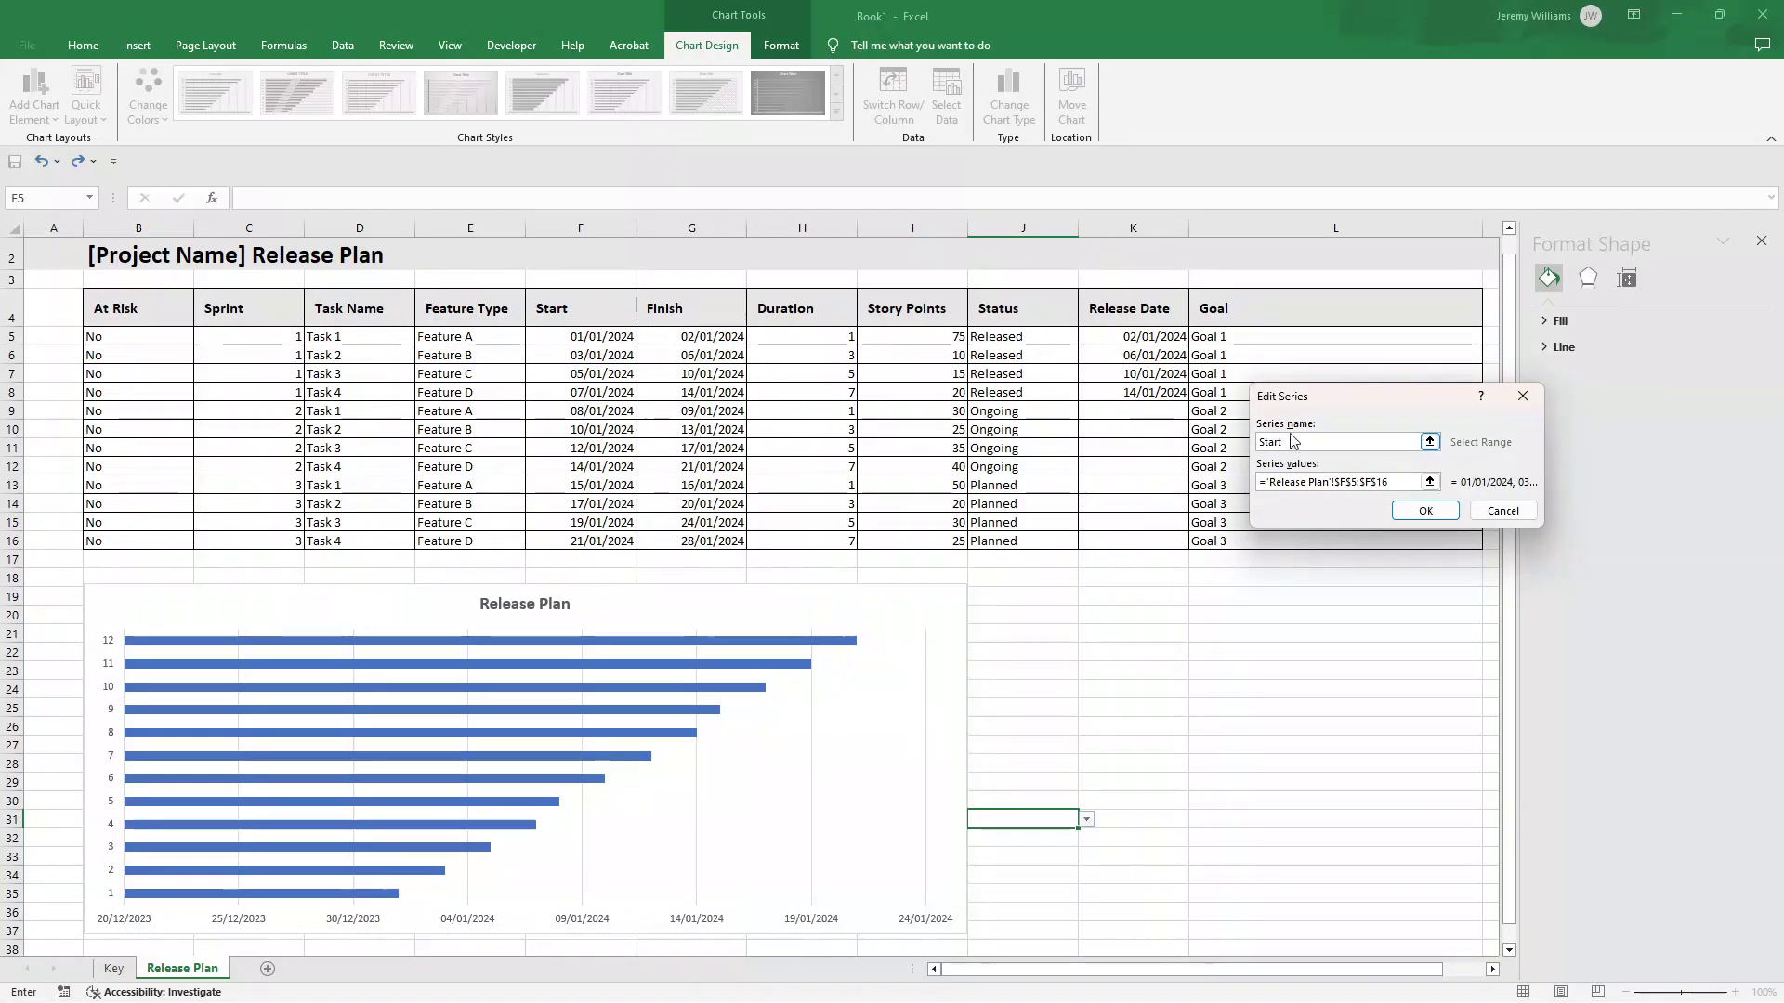
click(1310, 481)
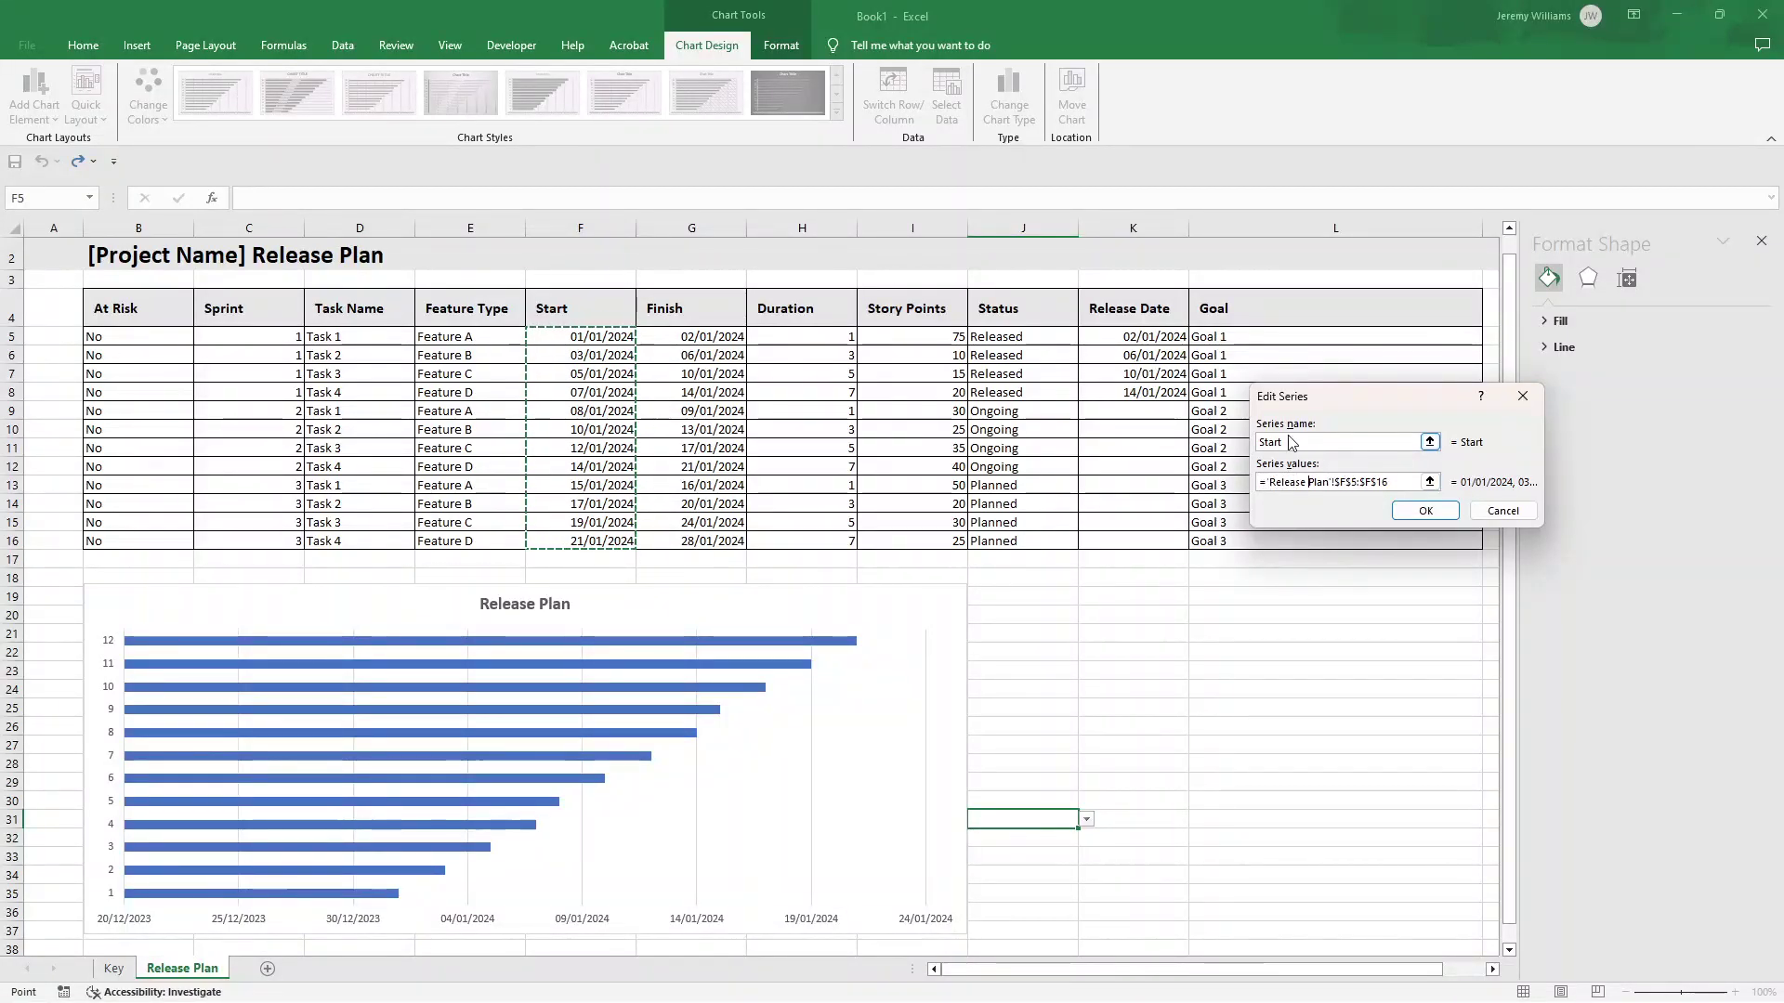
click(1405, 514)
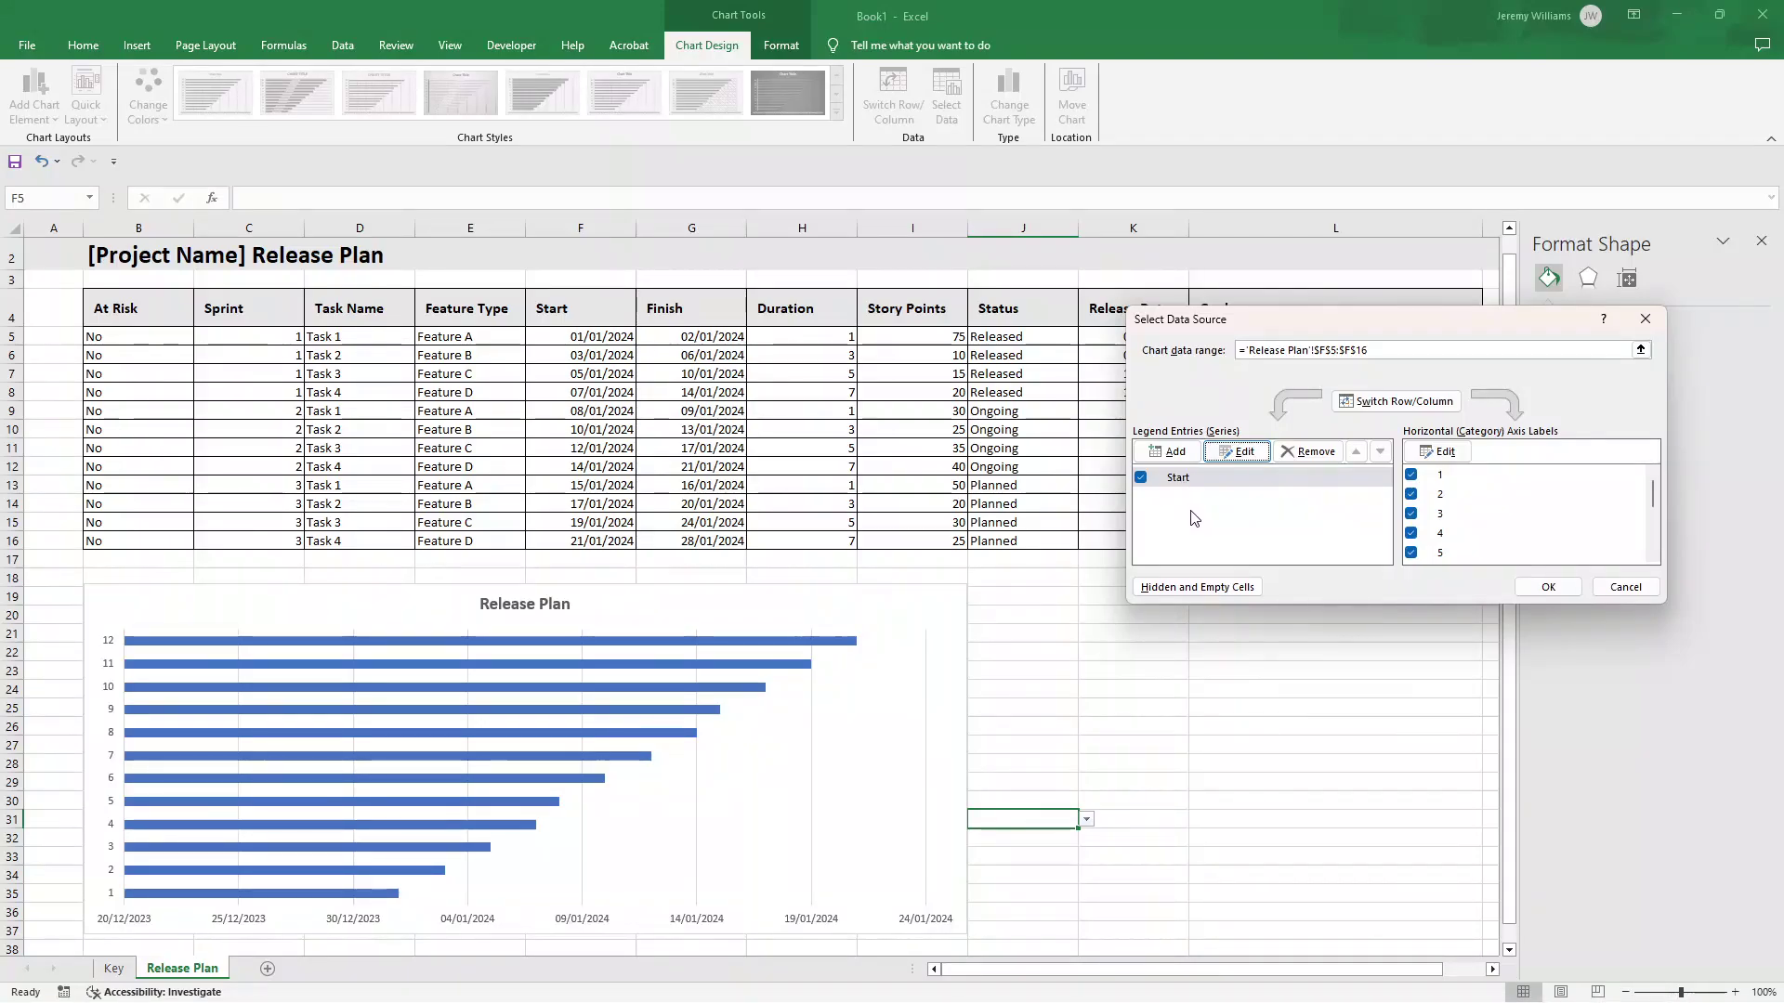
- Add a 'Duration' series with values H5:H16, stacked after the Start bars
click(1175, 451)
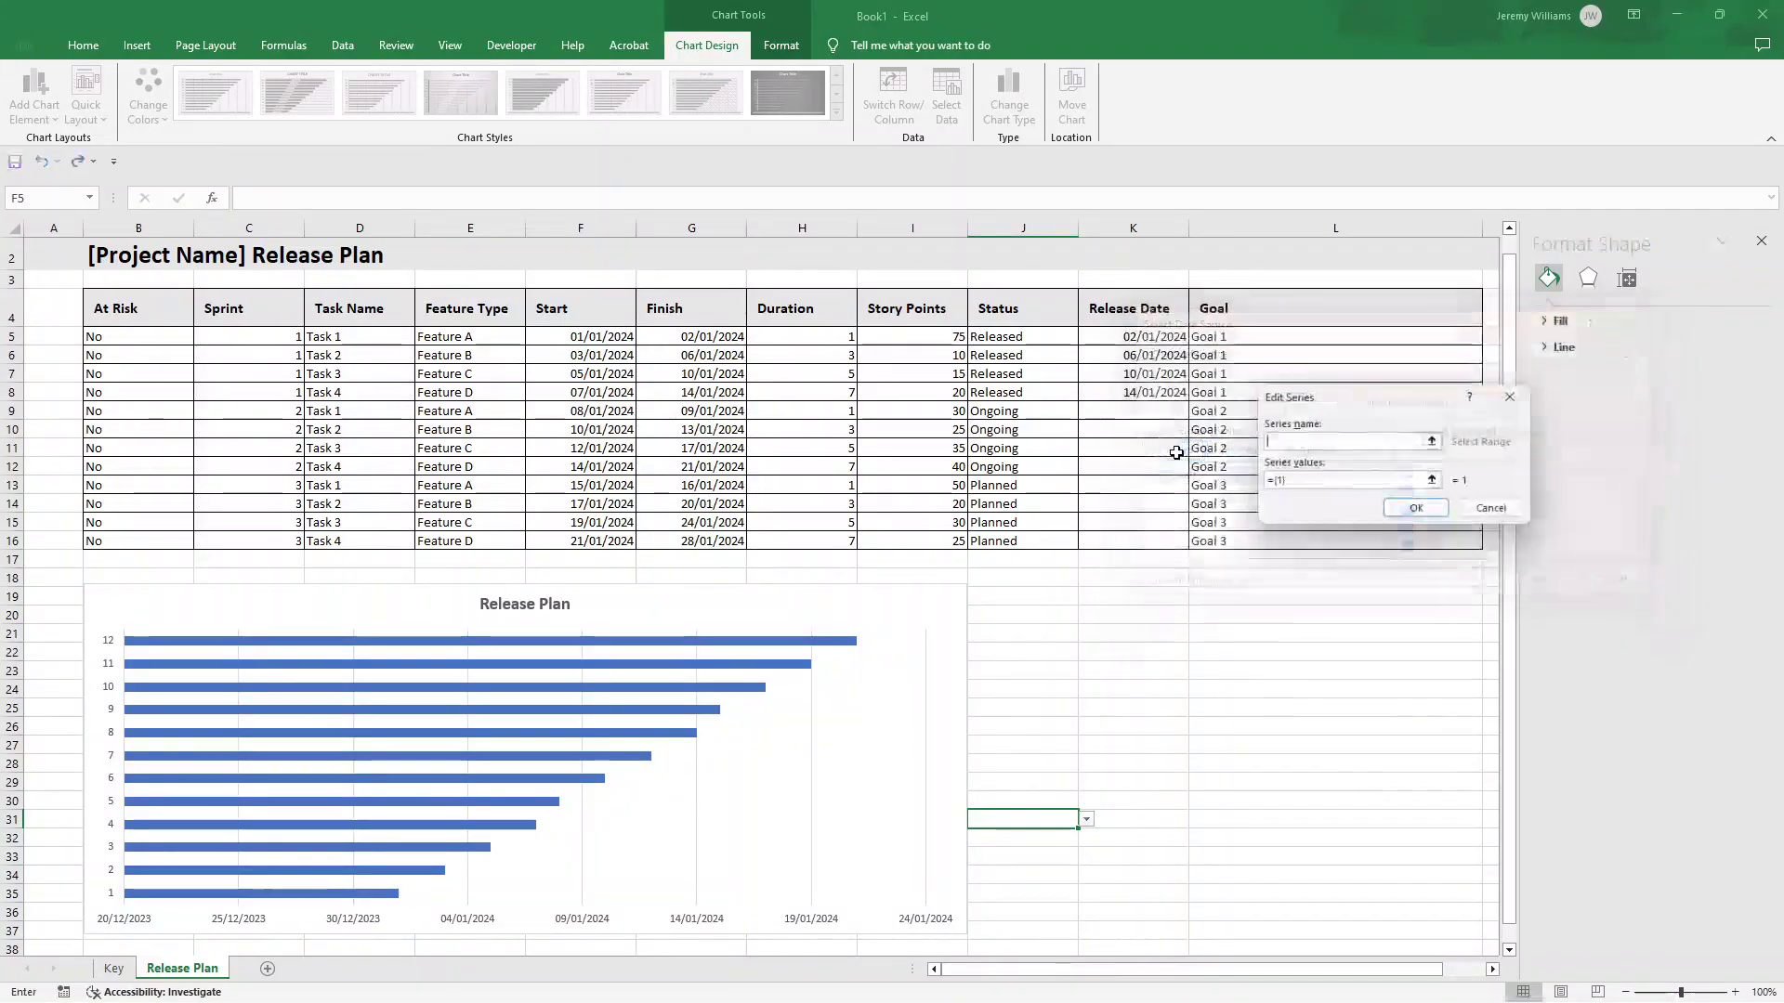
text(Duration)
click(1307, 479)
key(BackSpace)
key(BackSpace)
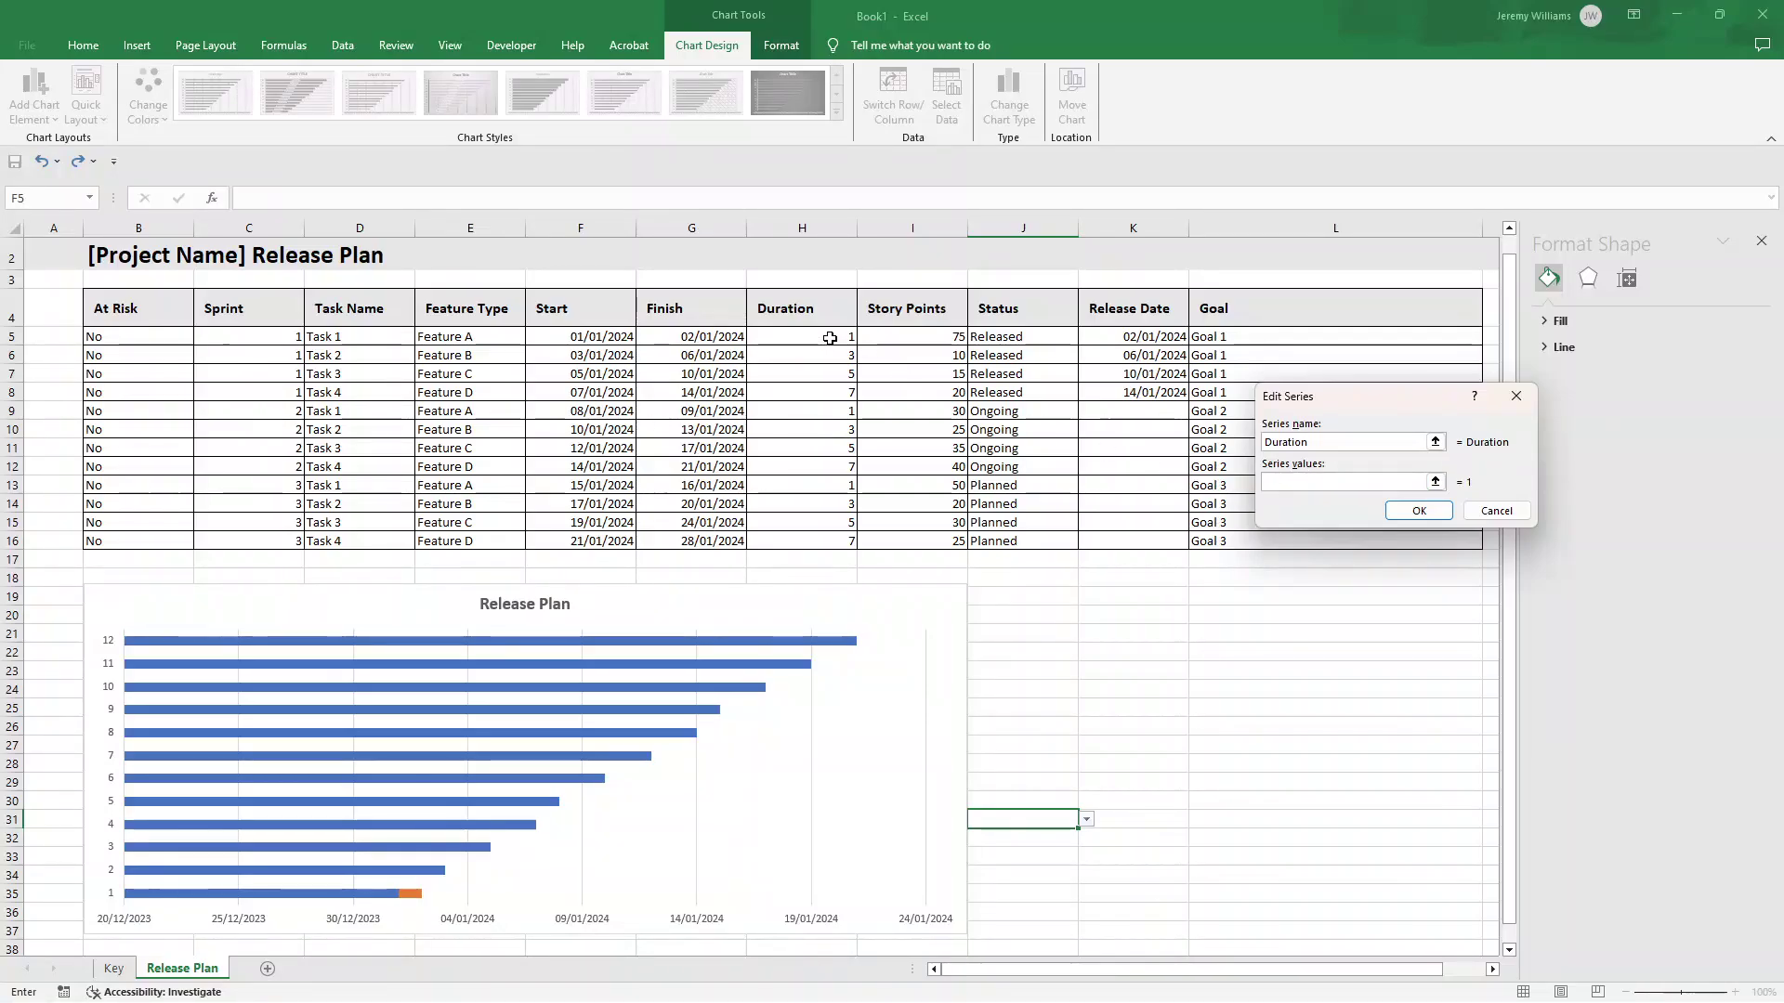
drag(830, 338, 847, 541)
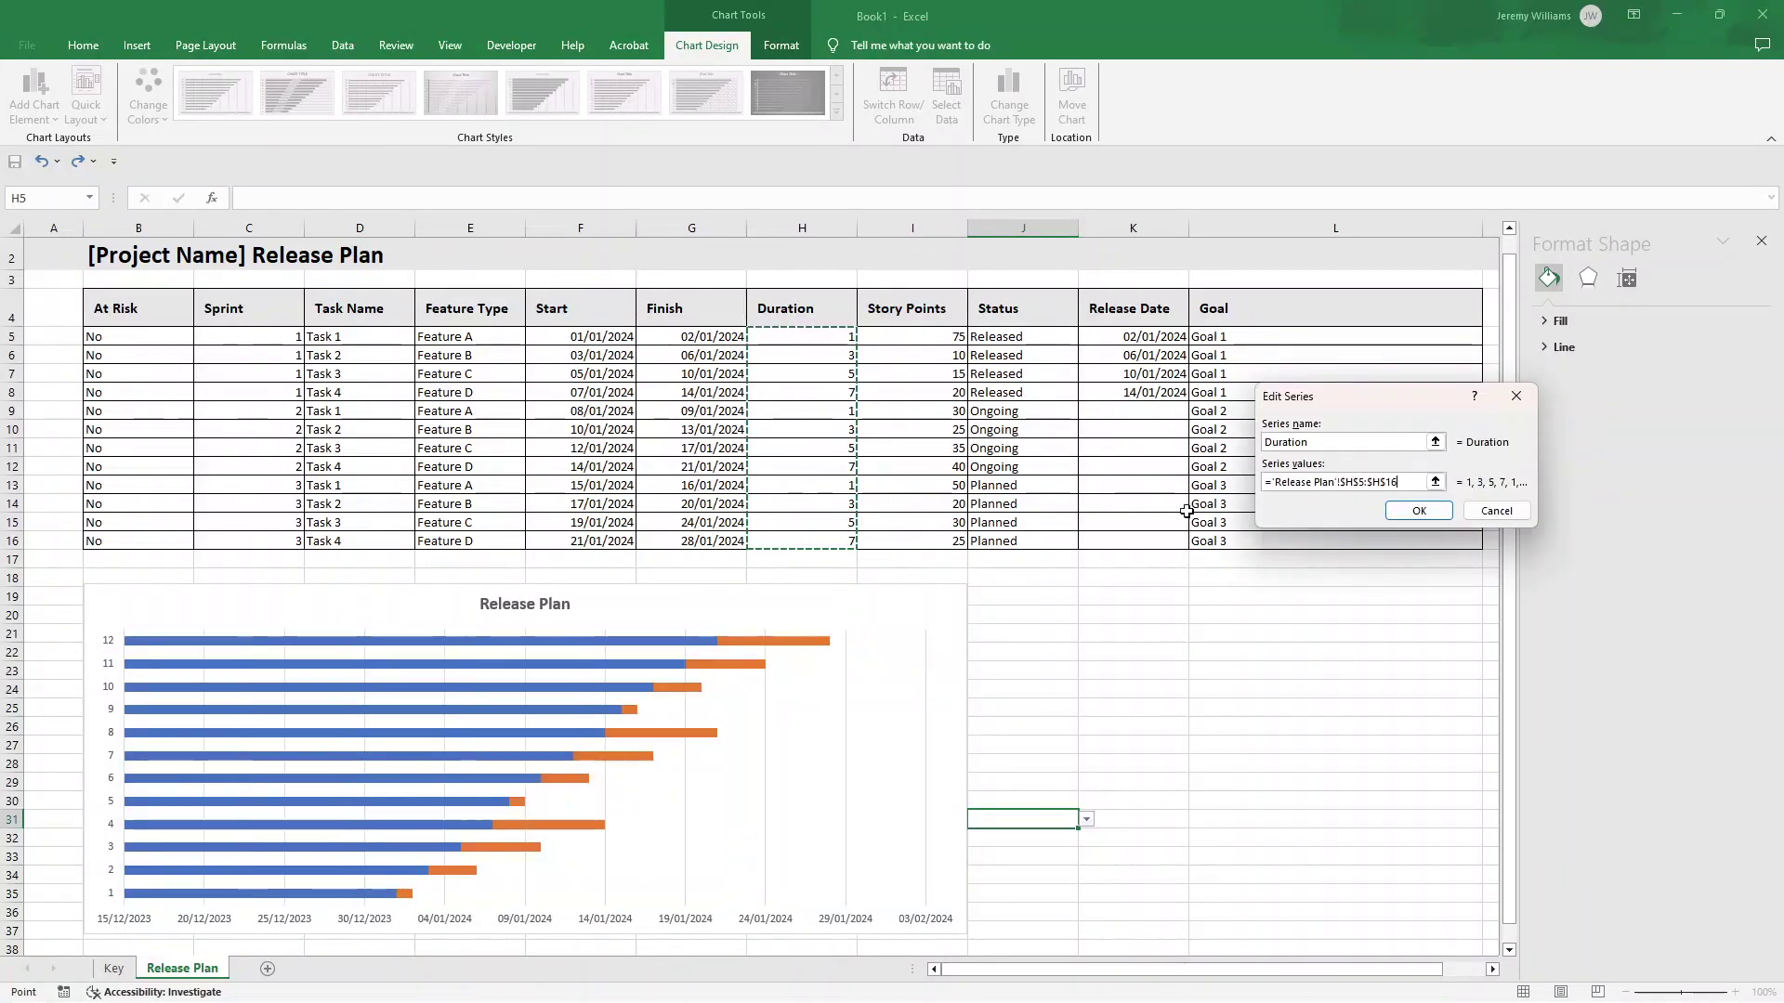
click(1414, 512)
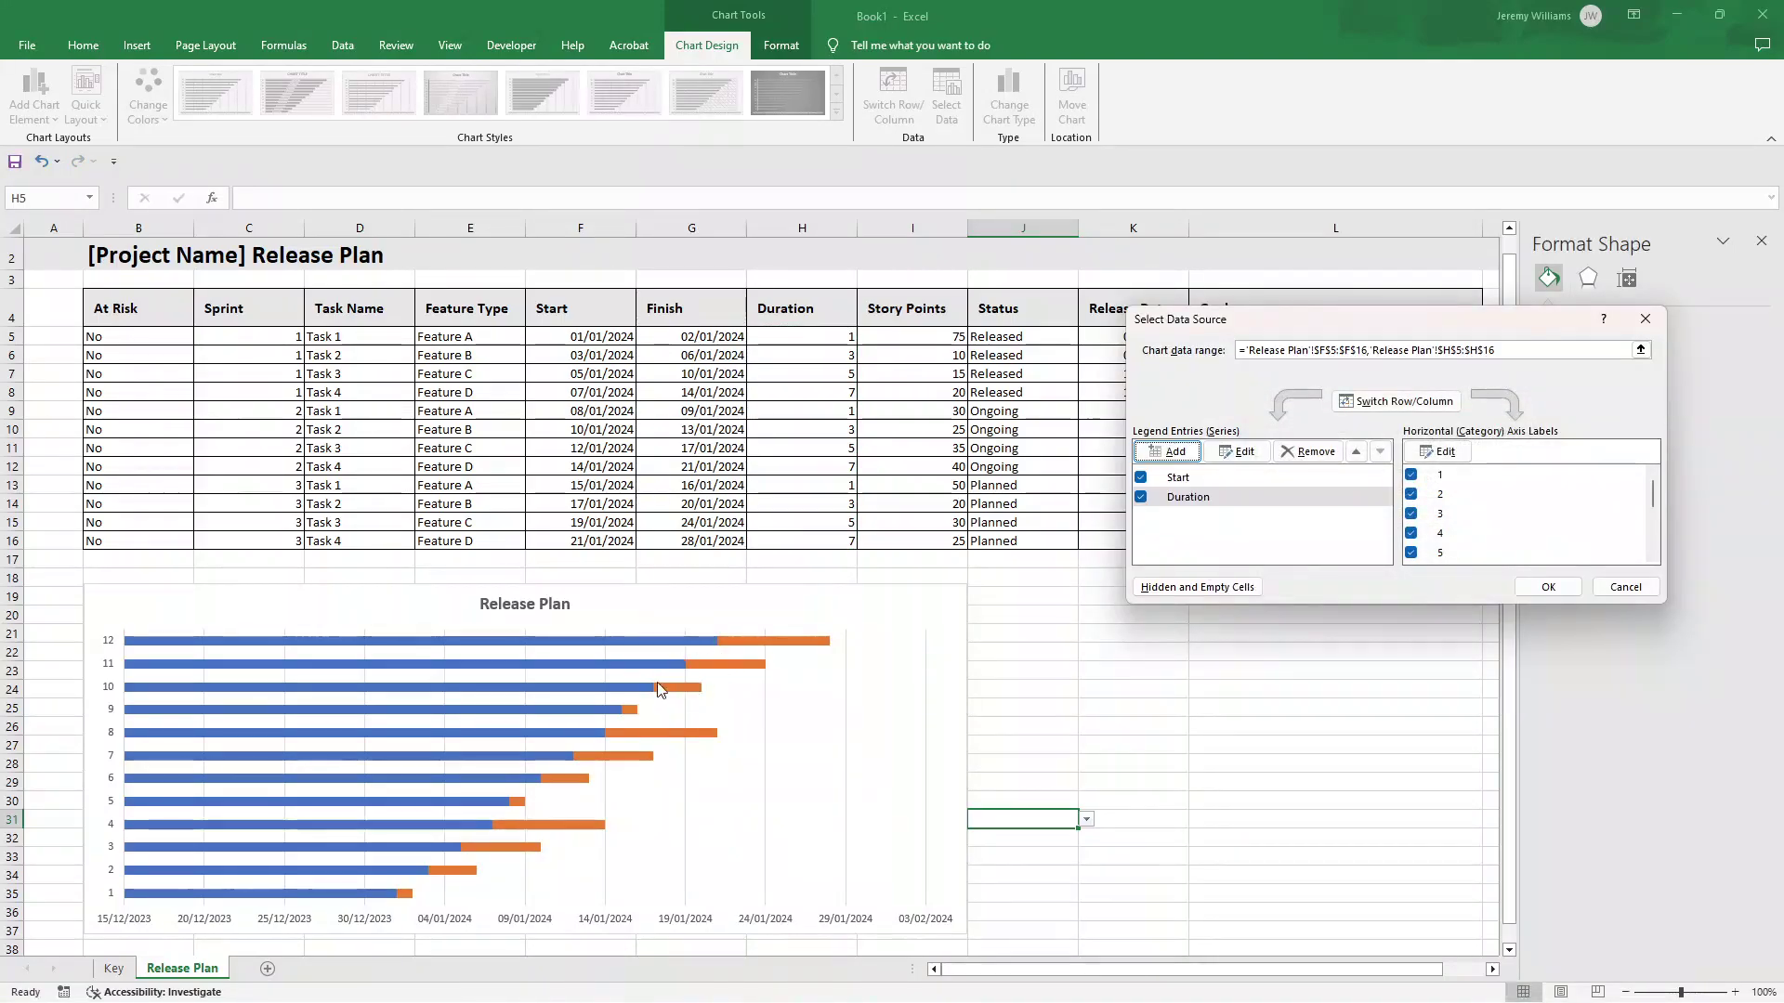
- Use the Sprint and Task Name cells C5:D16 as the chart's axis labels and accept the changes
click(1449, 453)
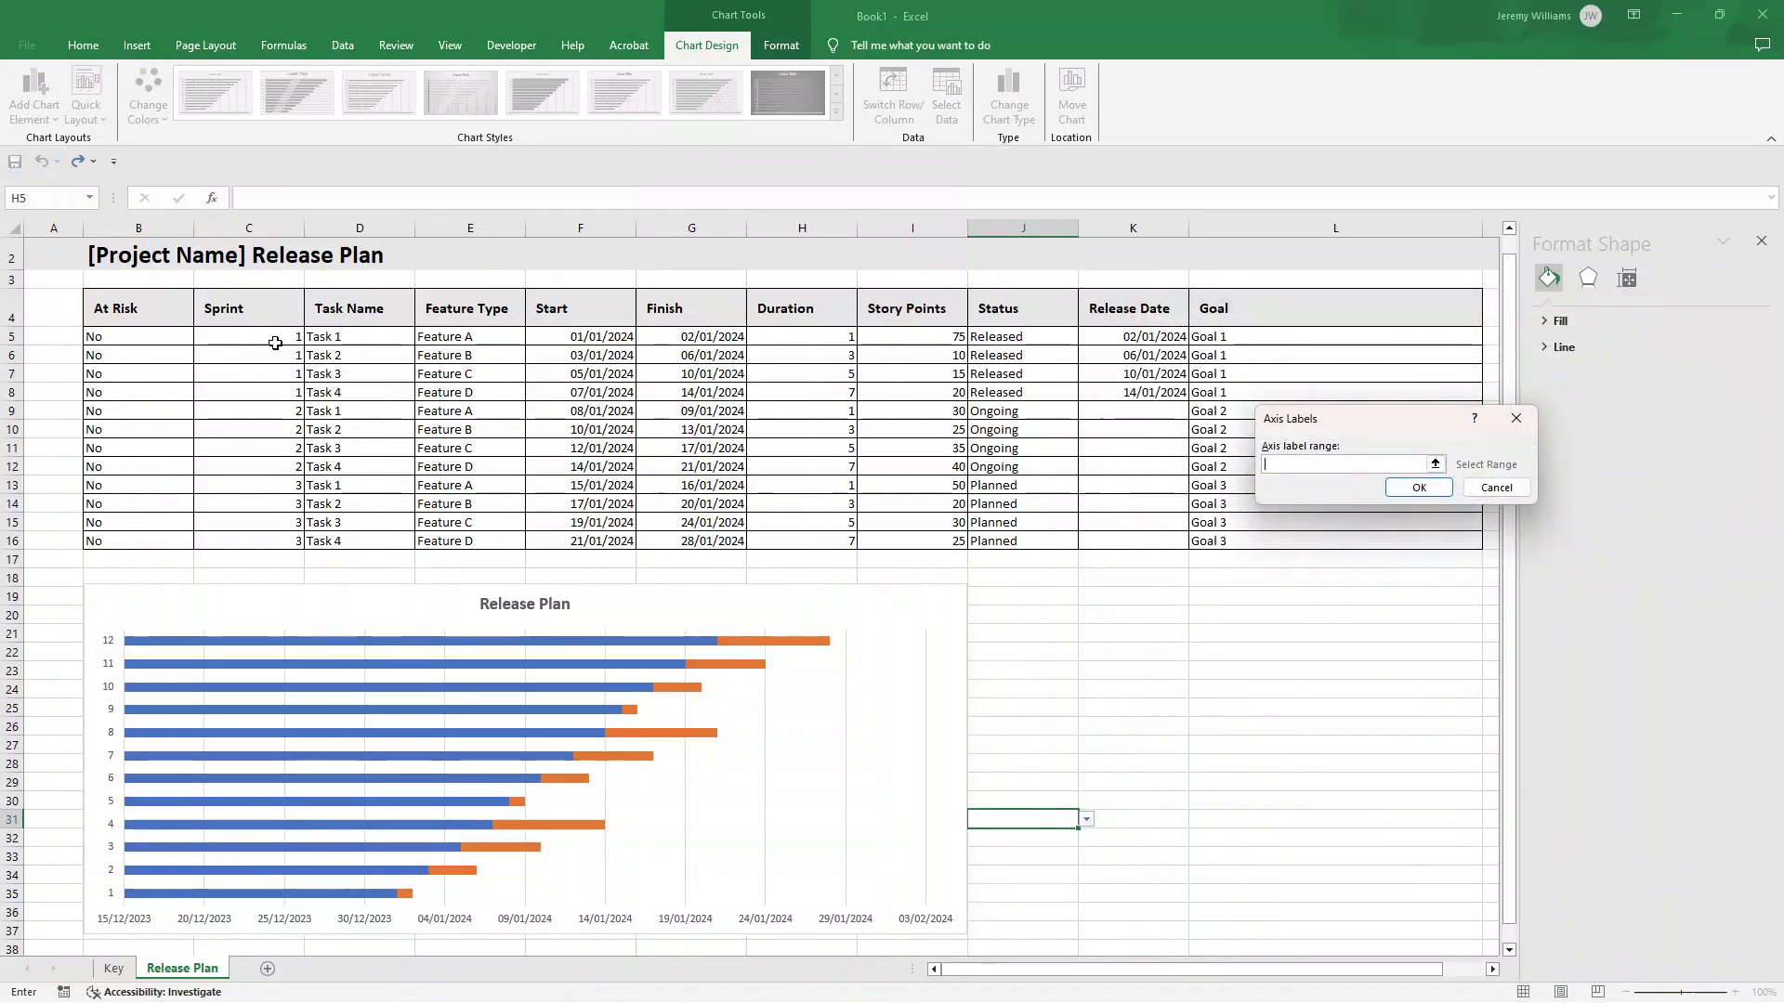
drag(272, 340, 332, 342)
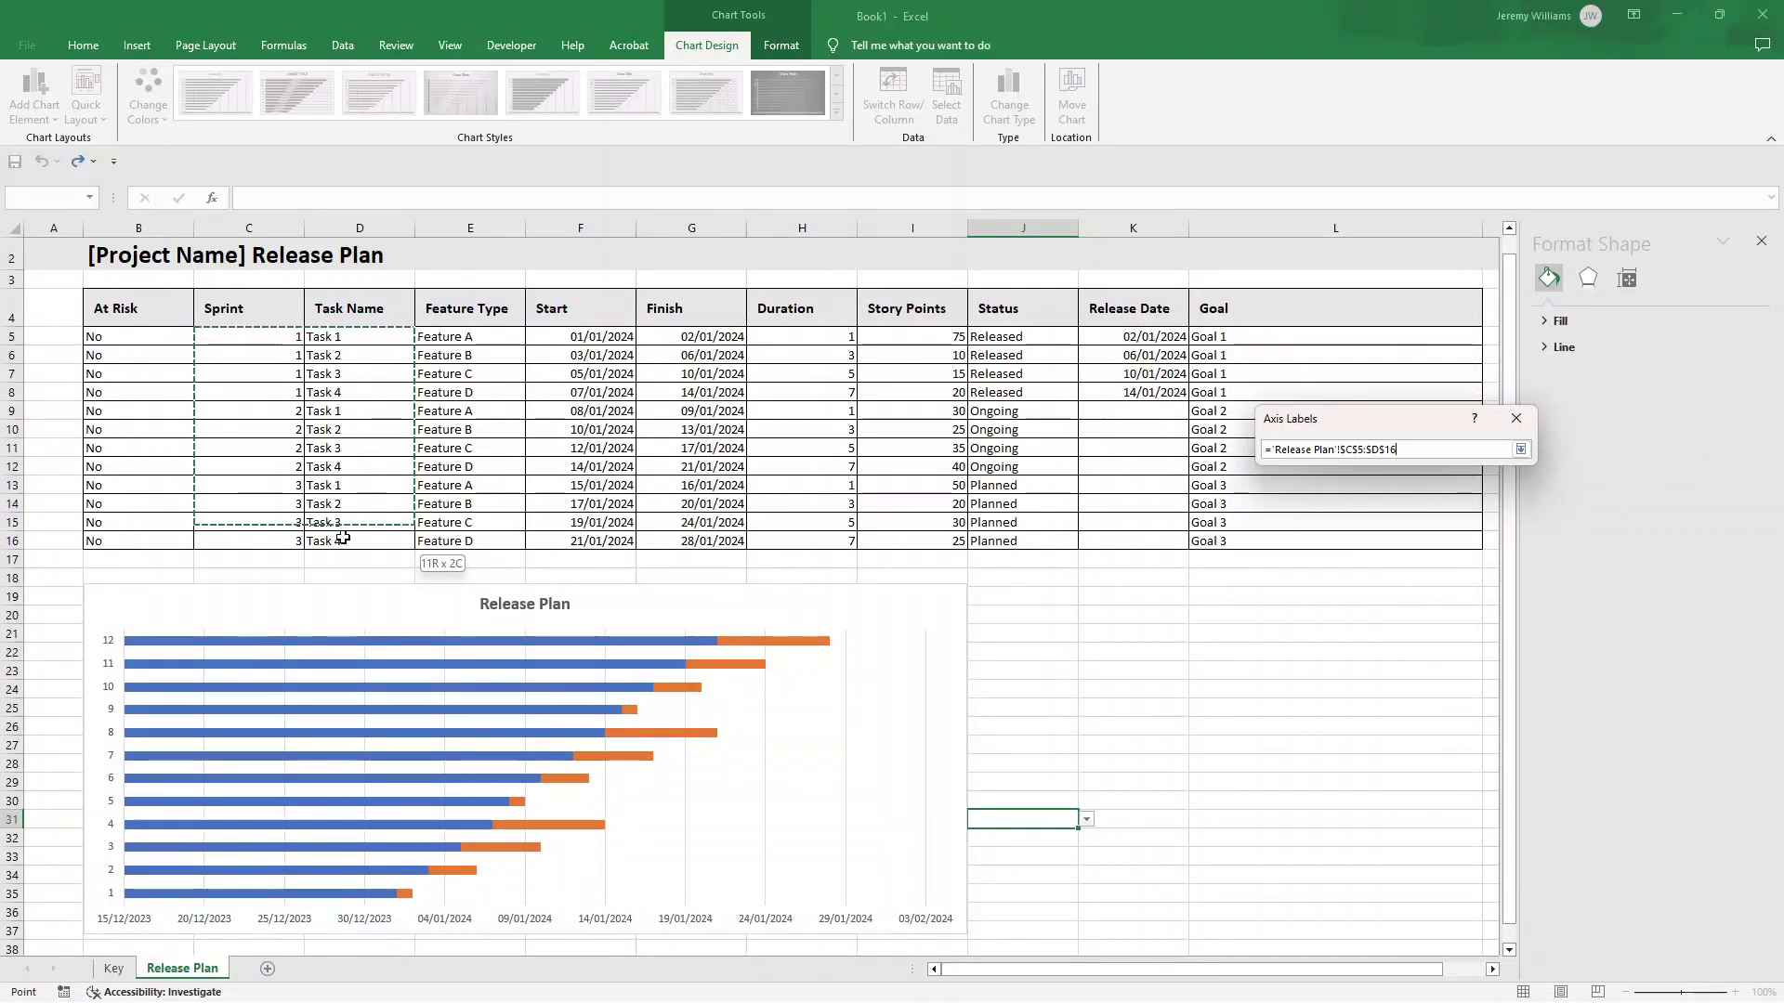
drag(343, 538, 343, 539)
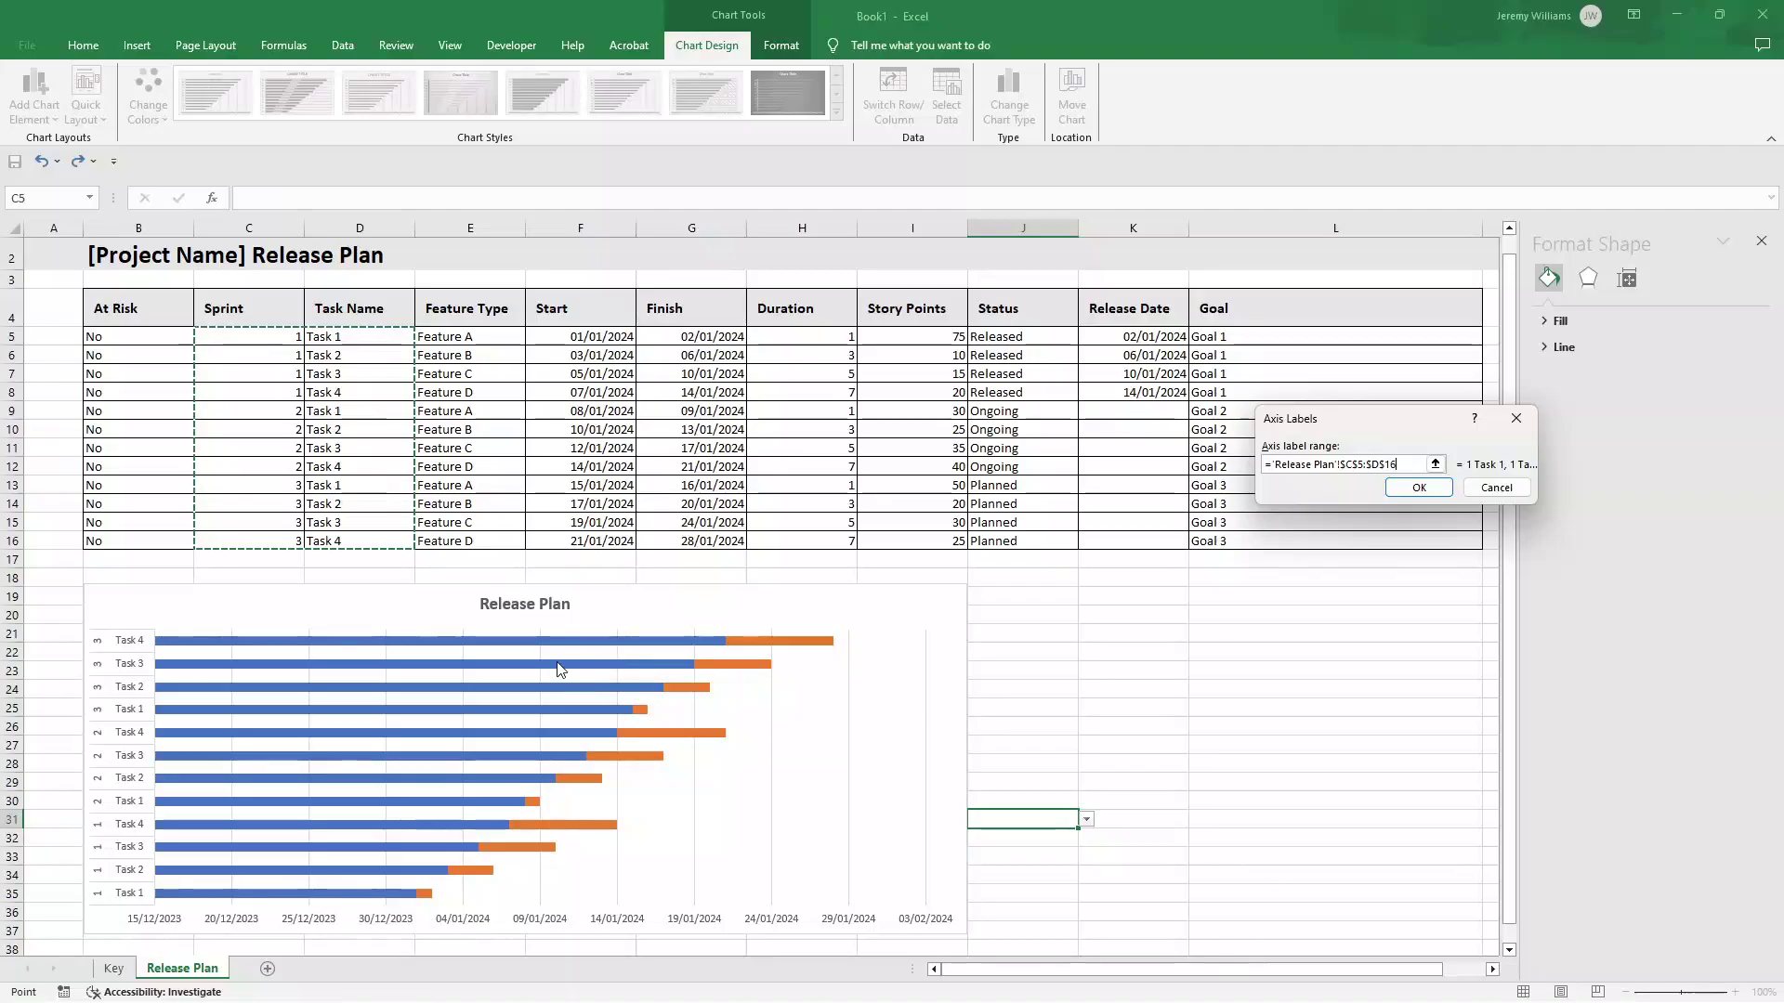
mouse_move(596, 665)
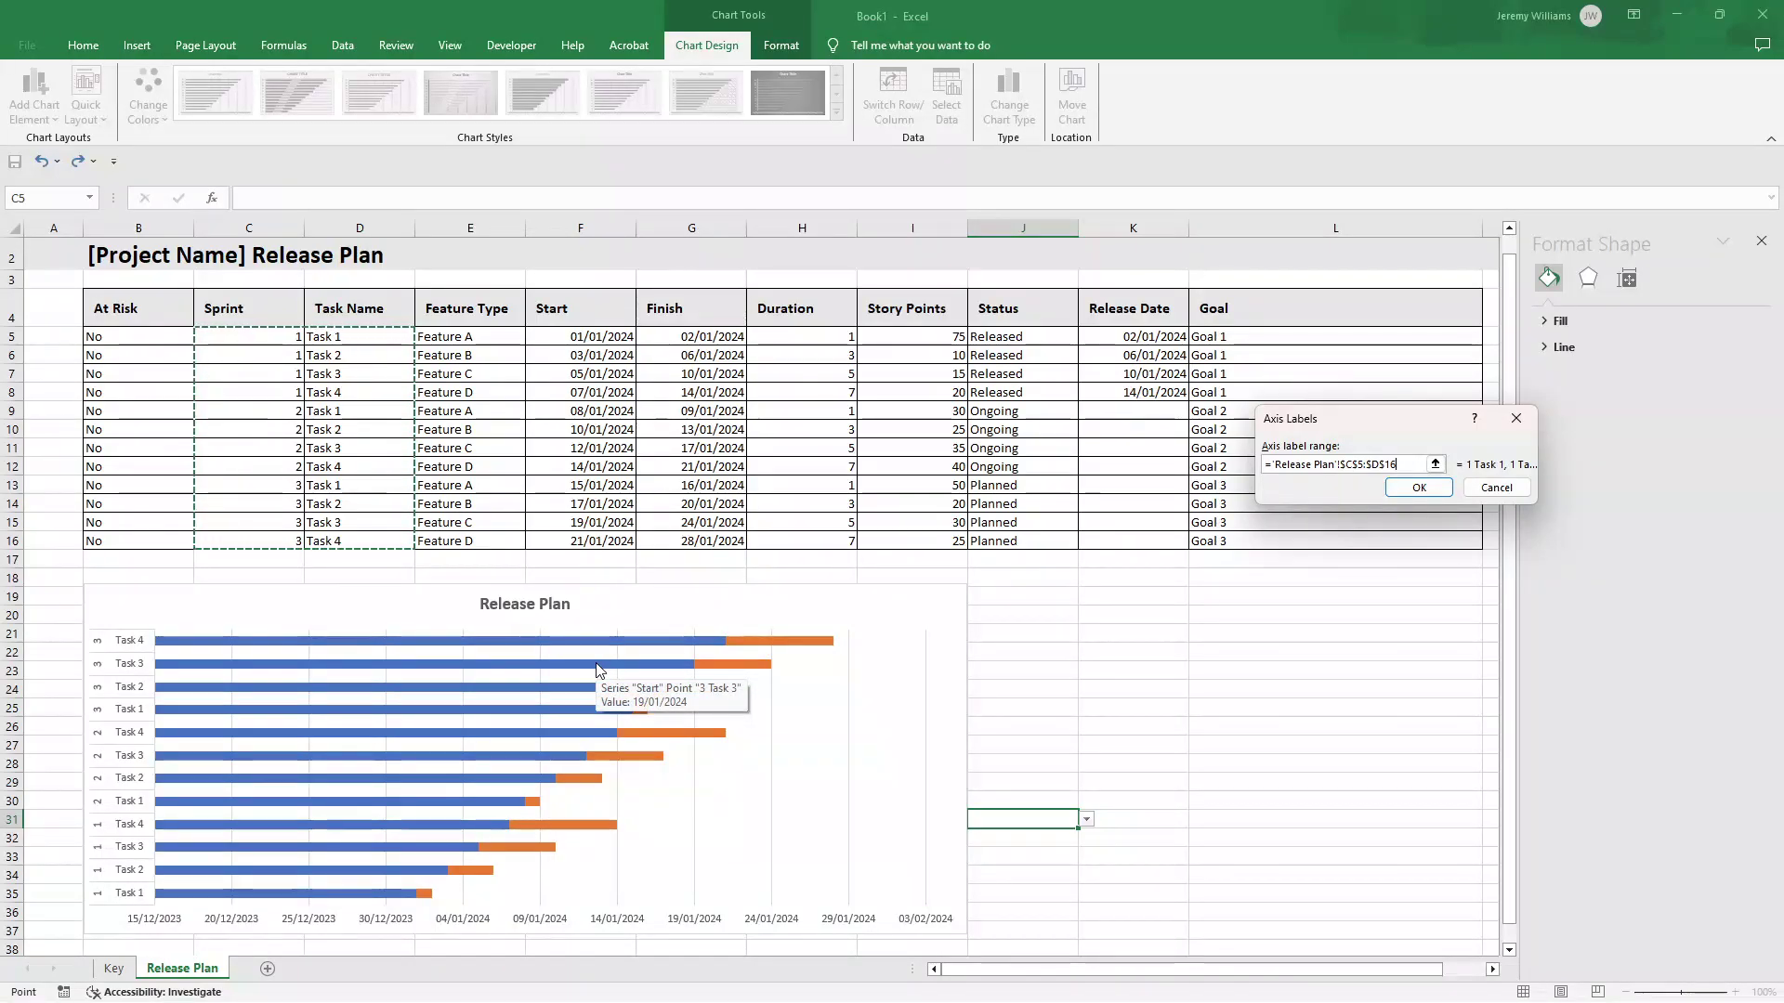
click(1417, 489)
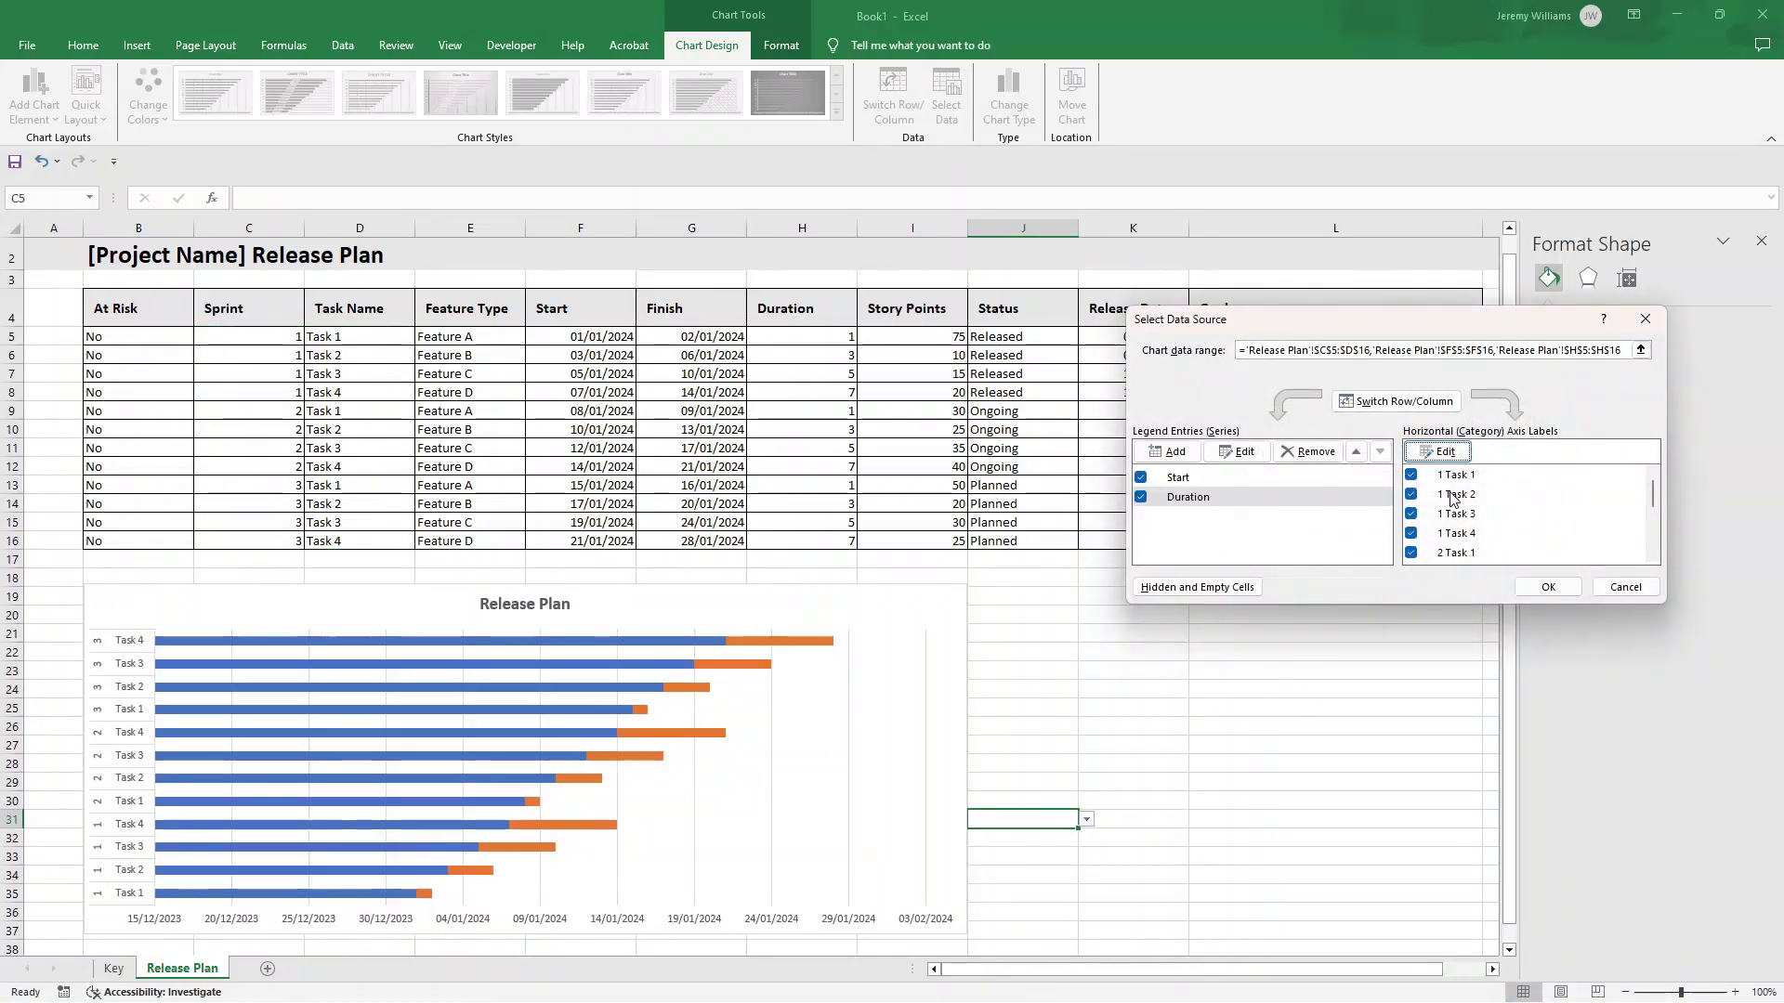
click(1546, 587)
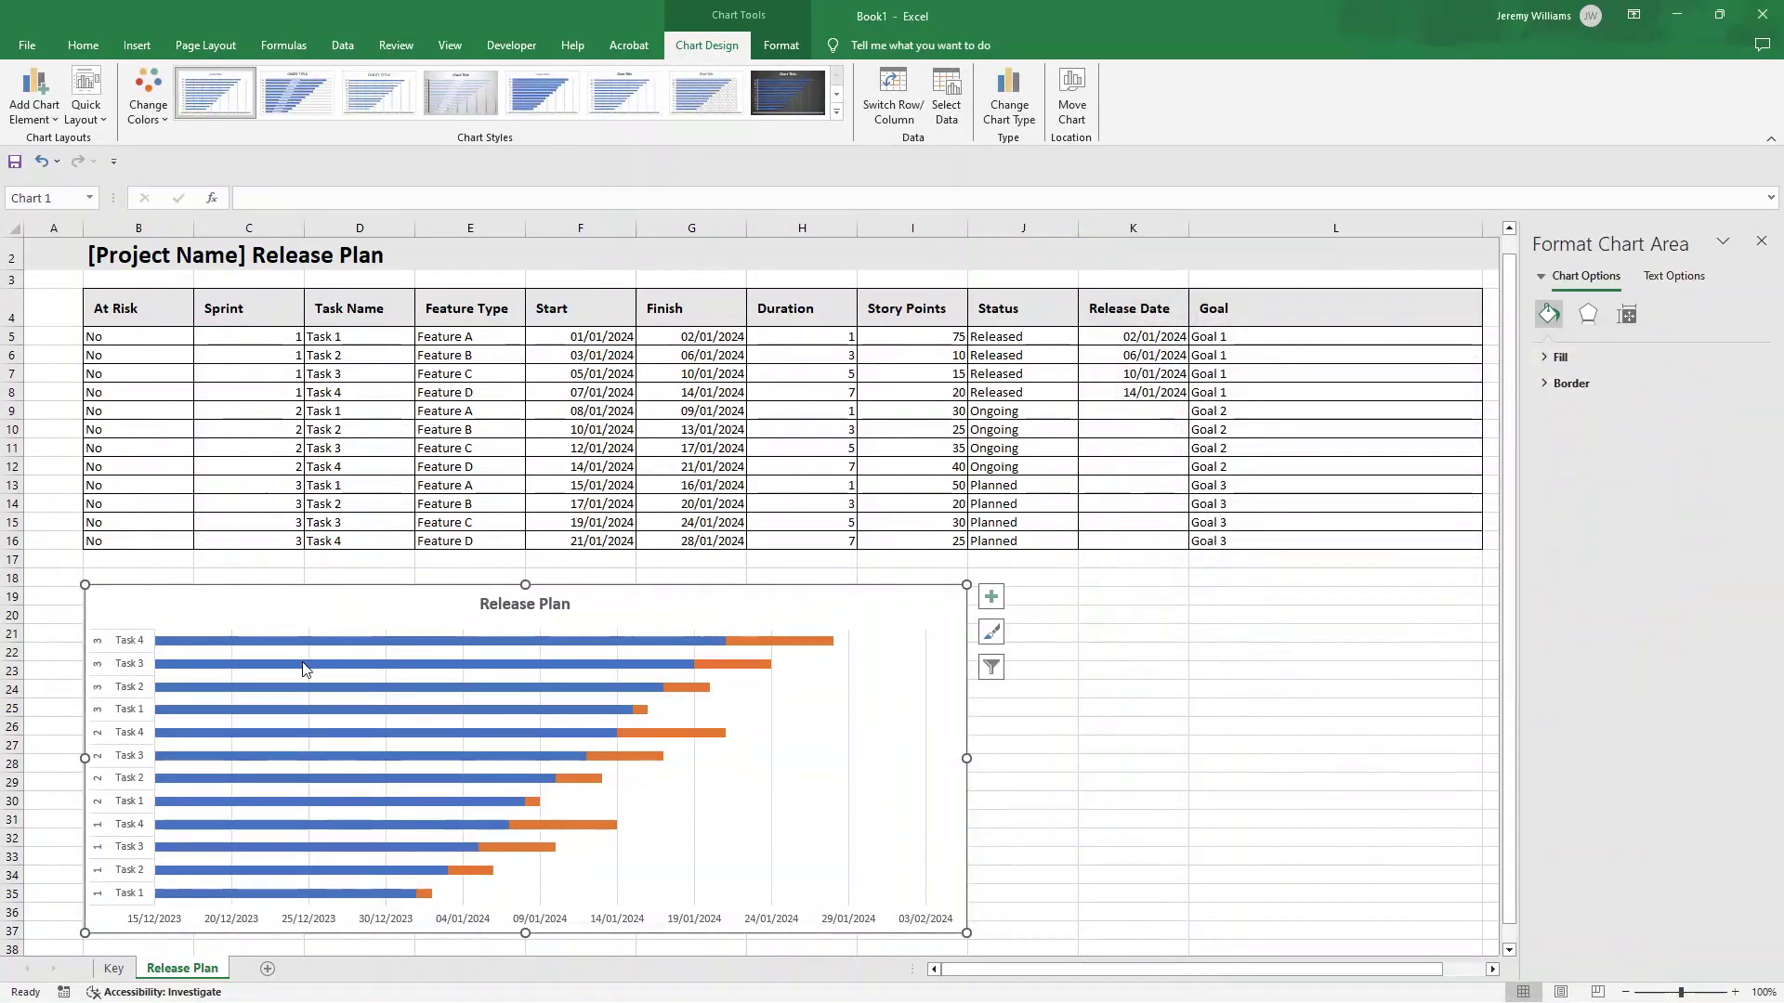
- Set the task axis to categories in reverse order so sprint 1 Task 1 is on top
click(131, 815)
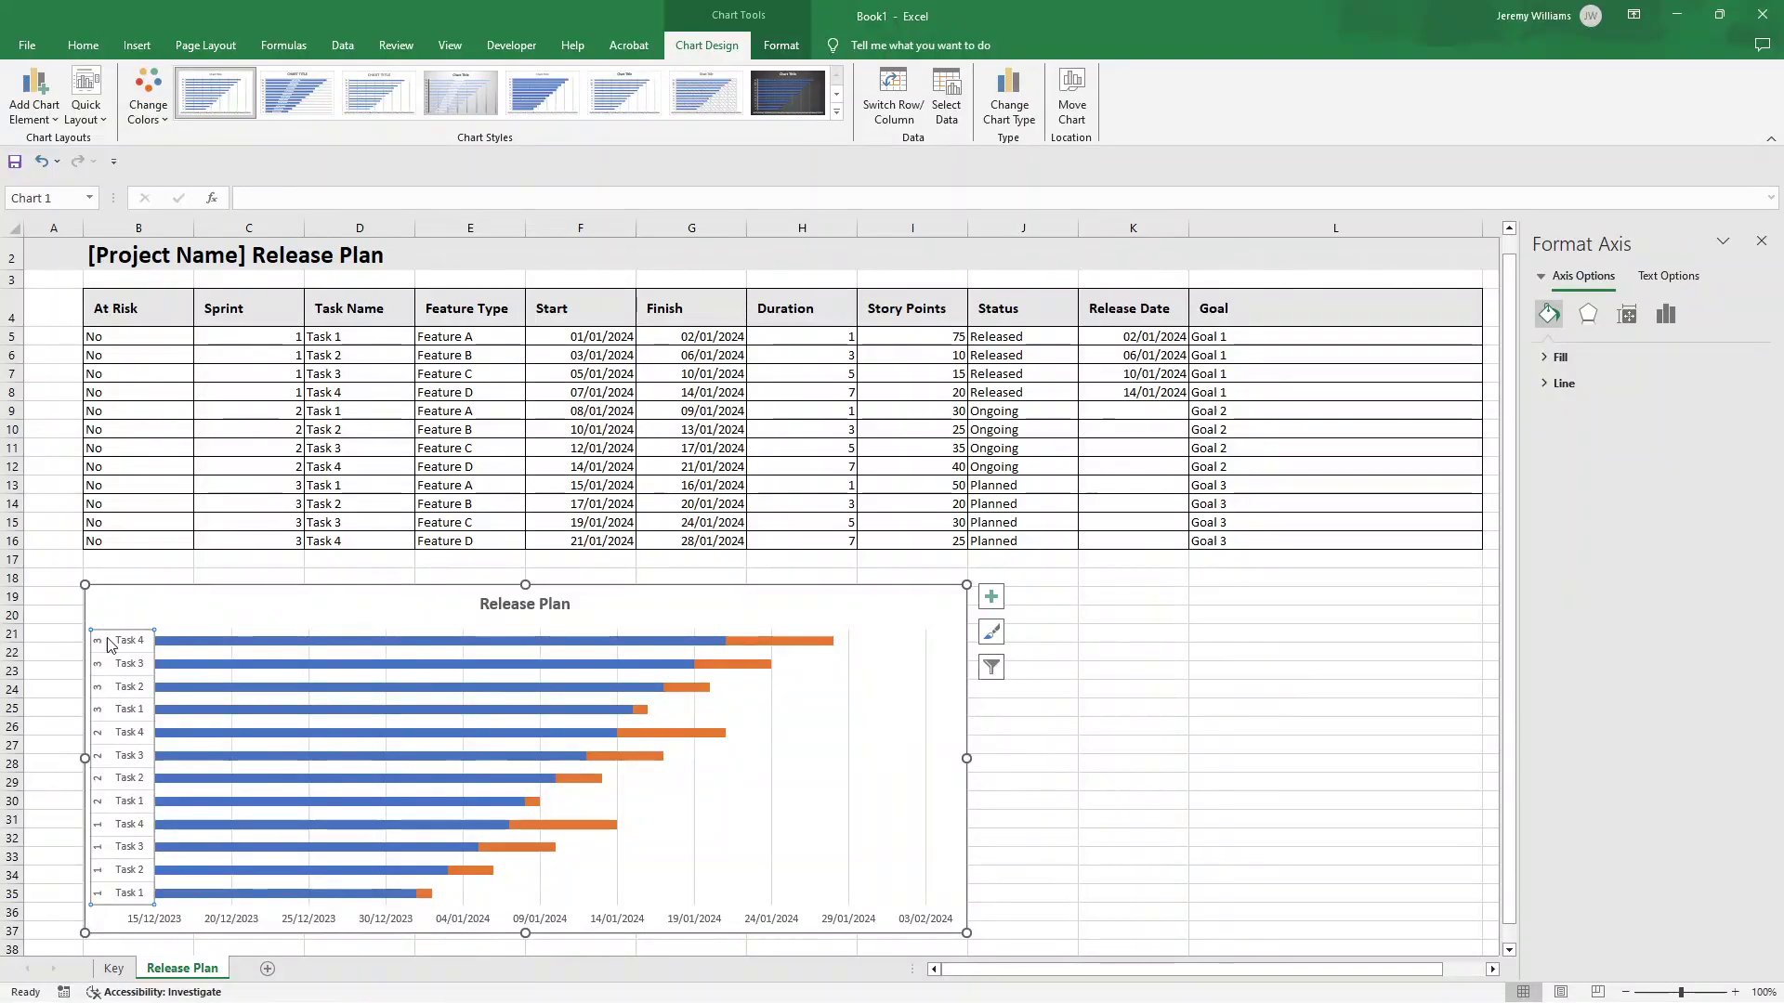
click(1083, 777)
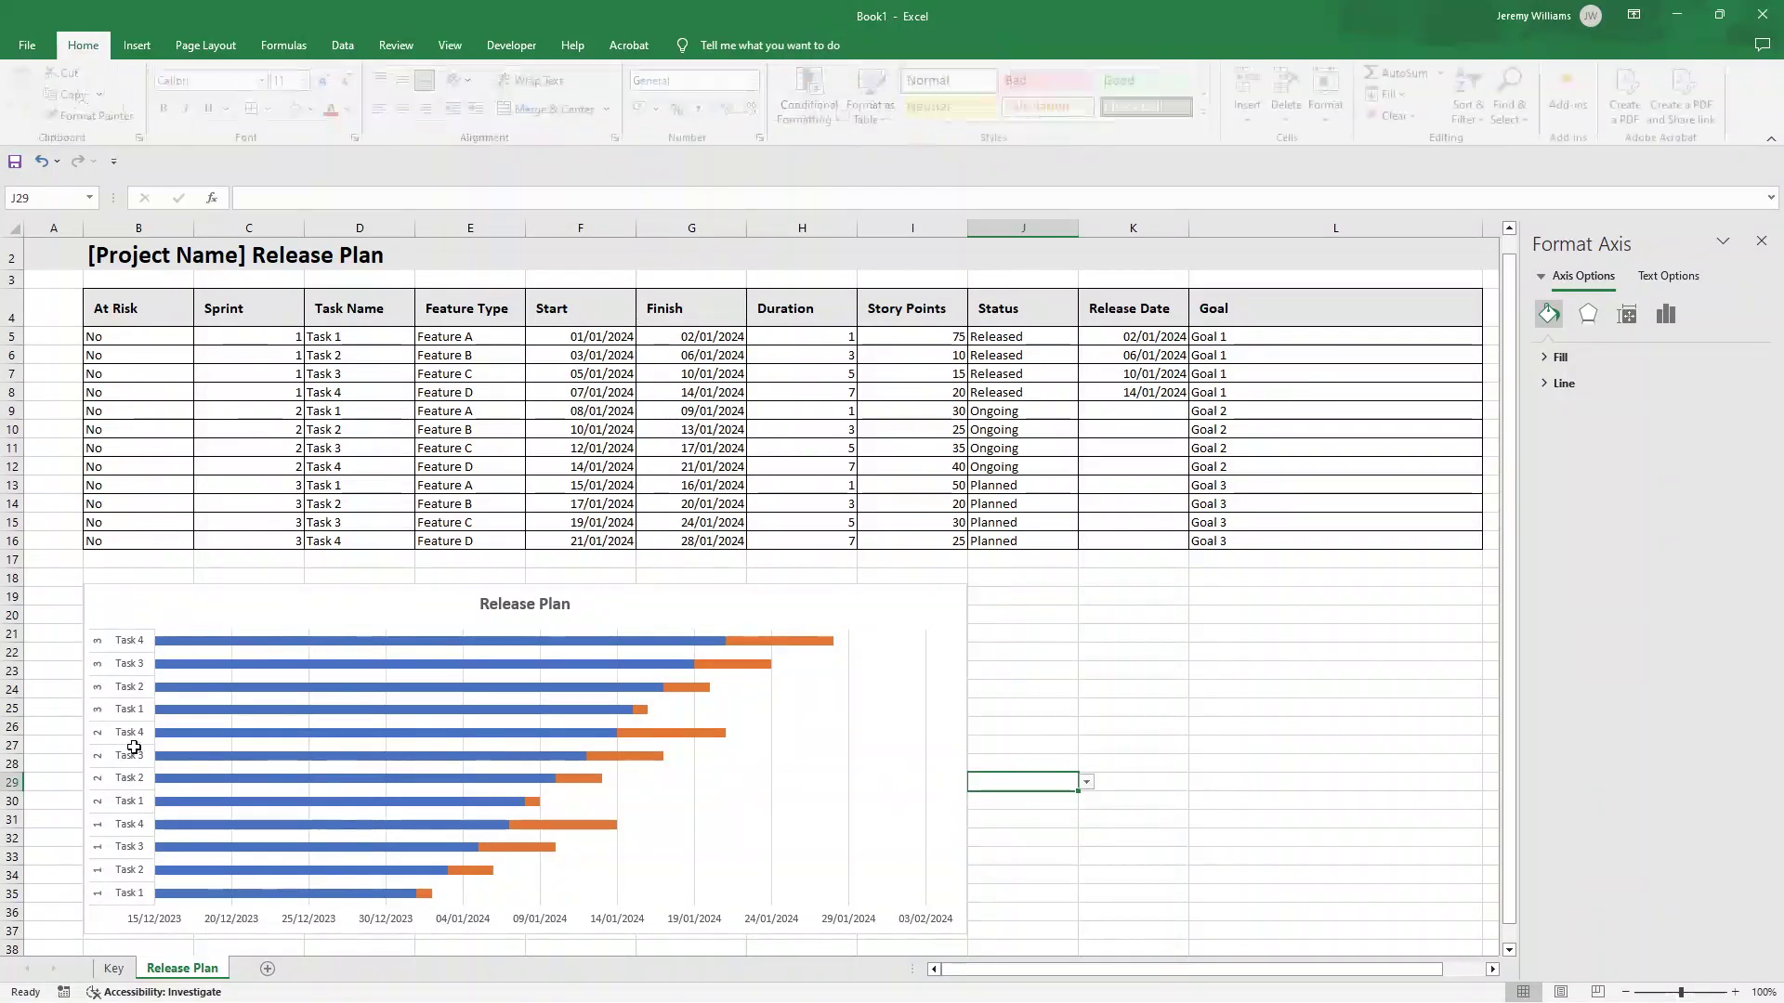
click(137, 738)
click(59, 704)
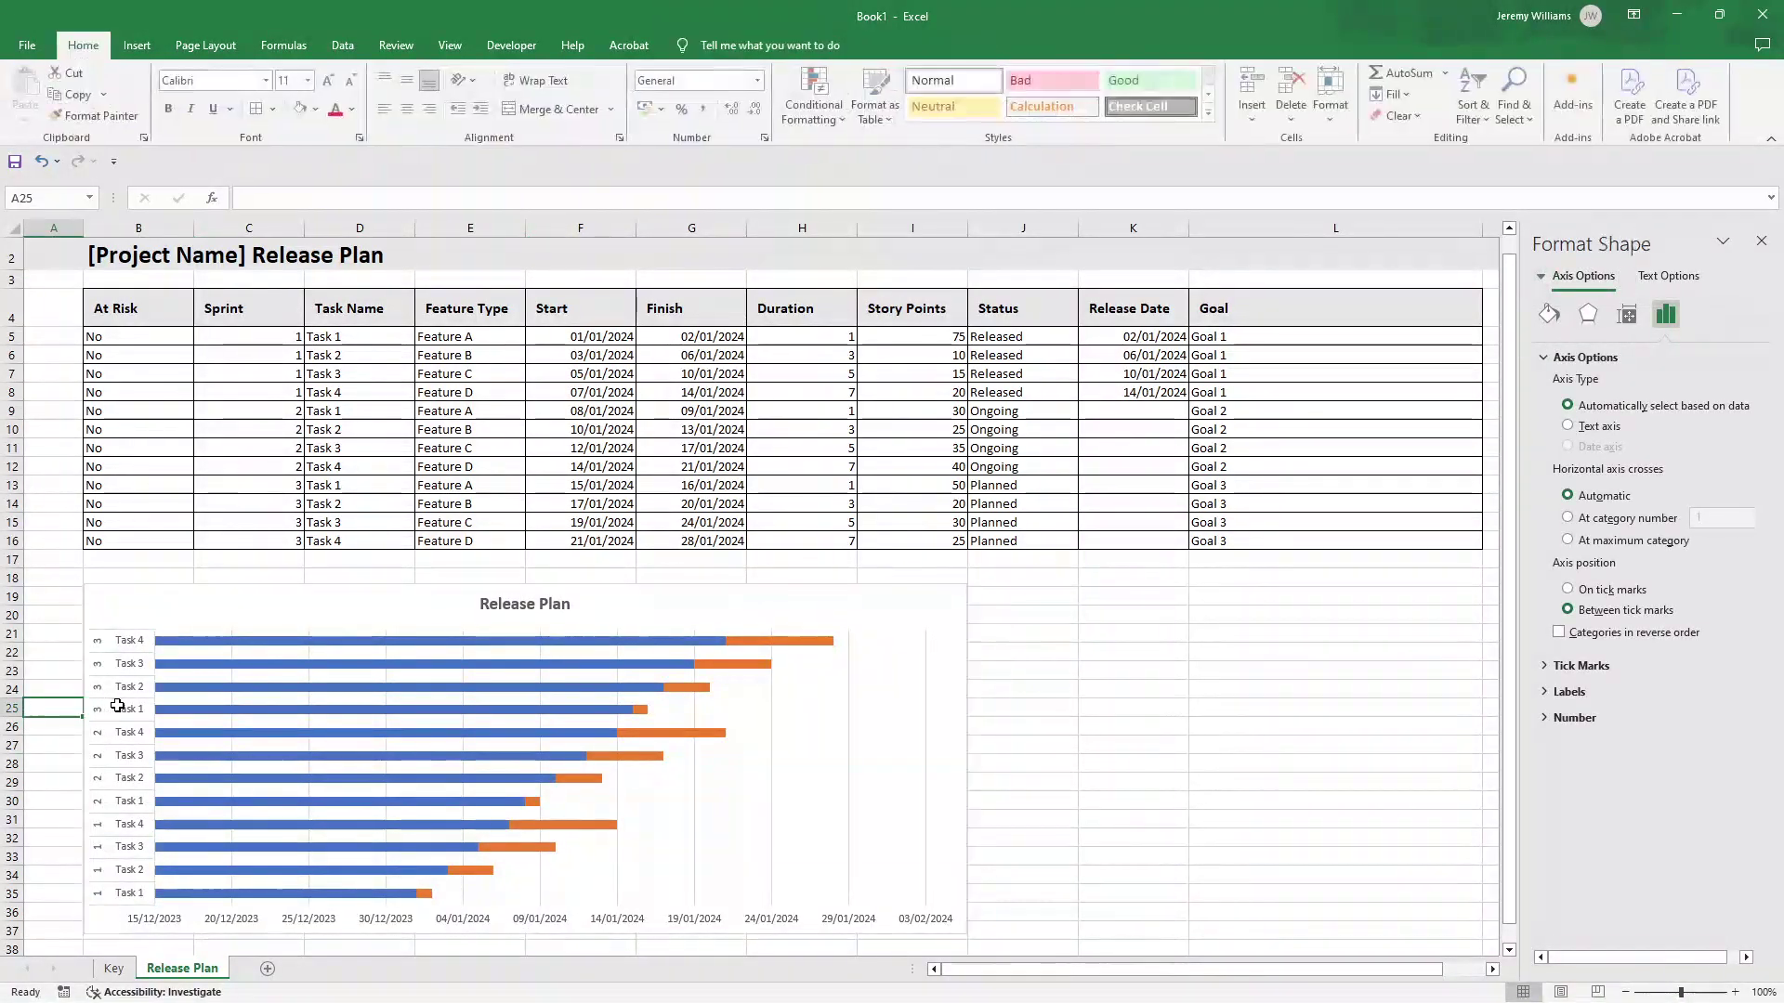
click(125, 711)
click(125, 710)
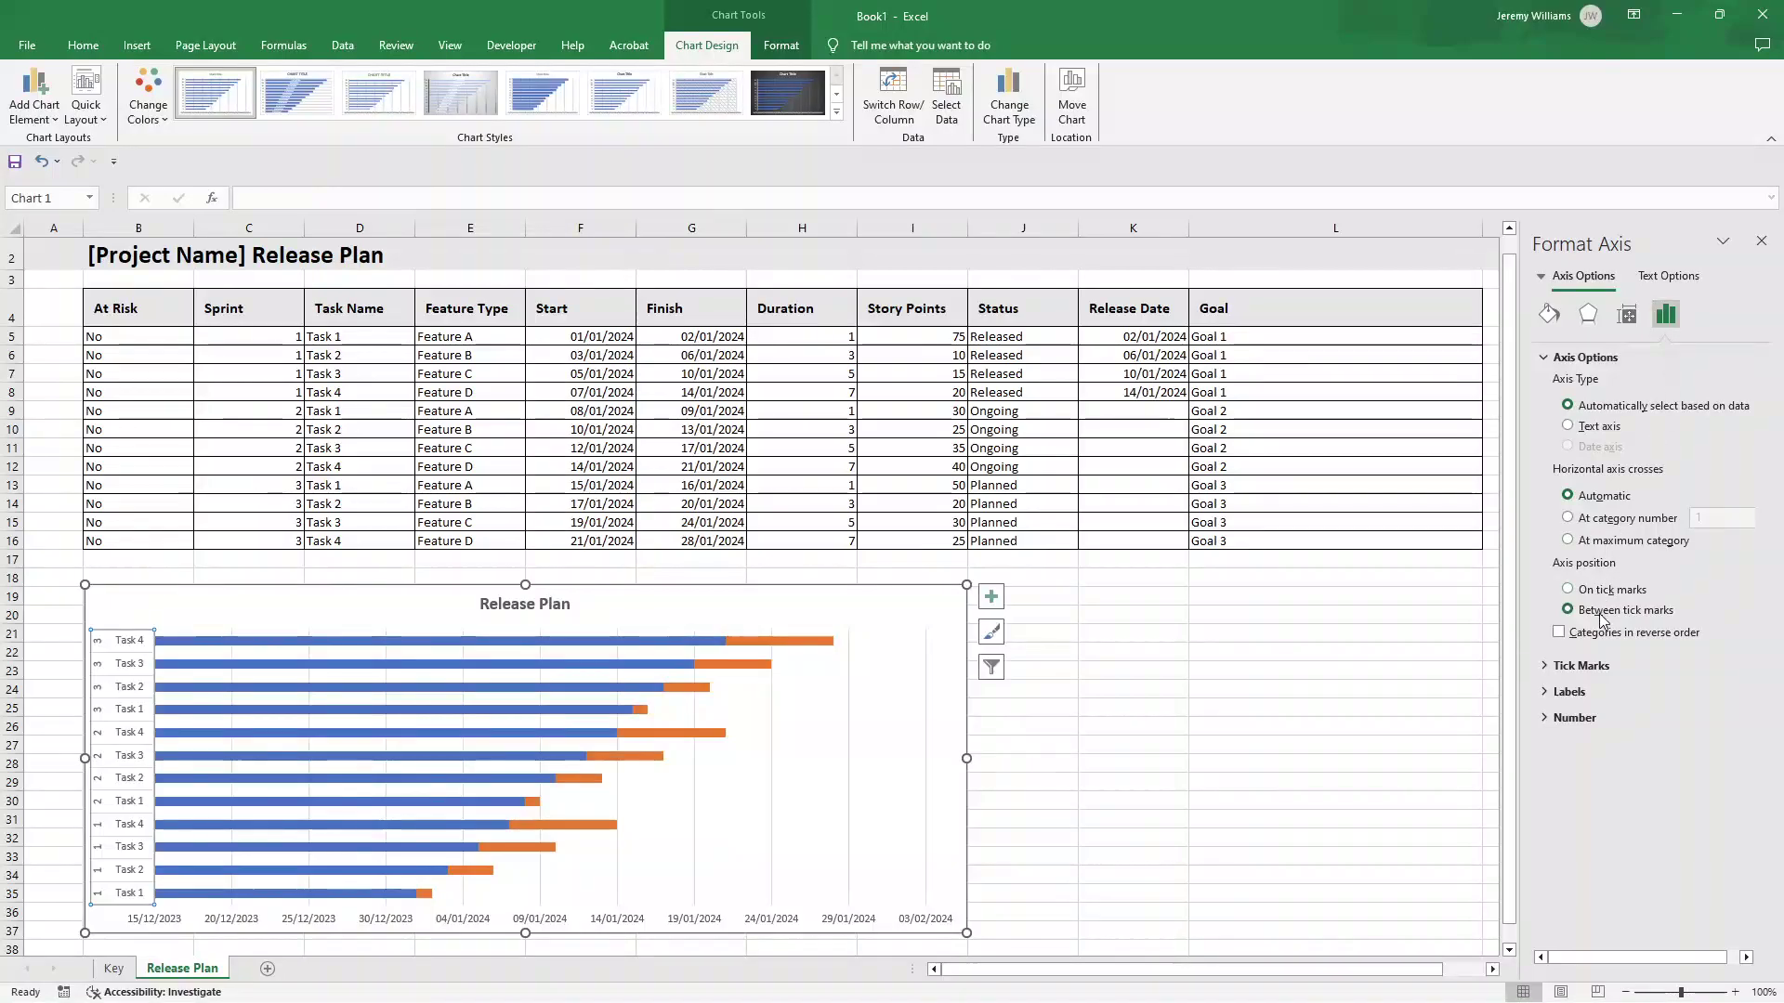
click(1559, 633)
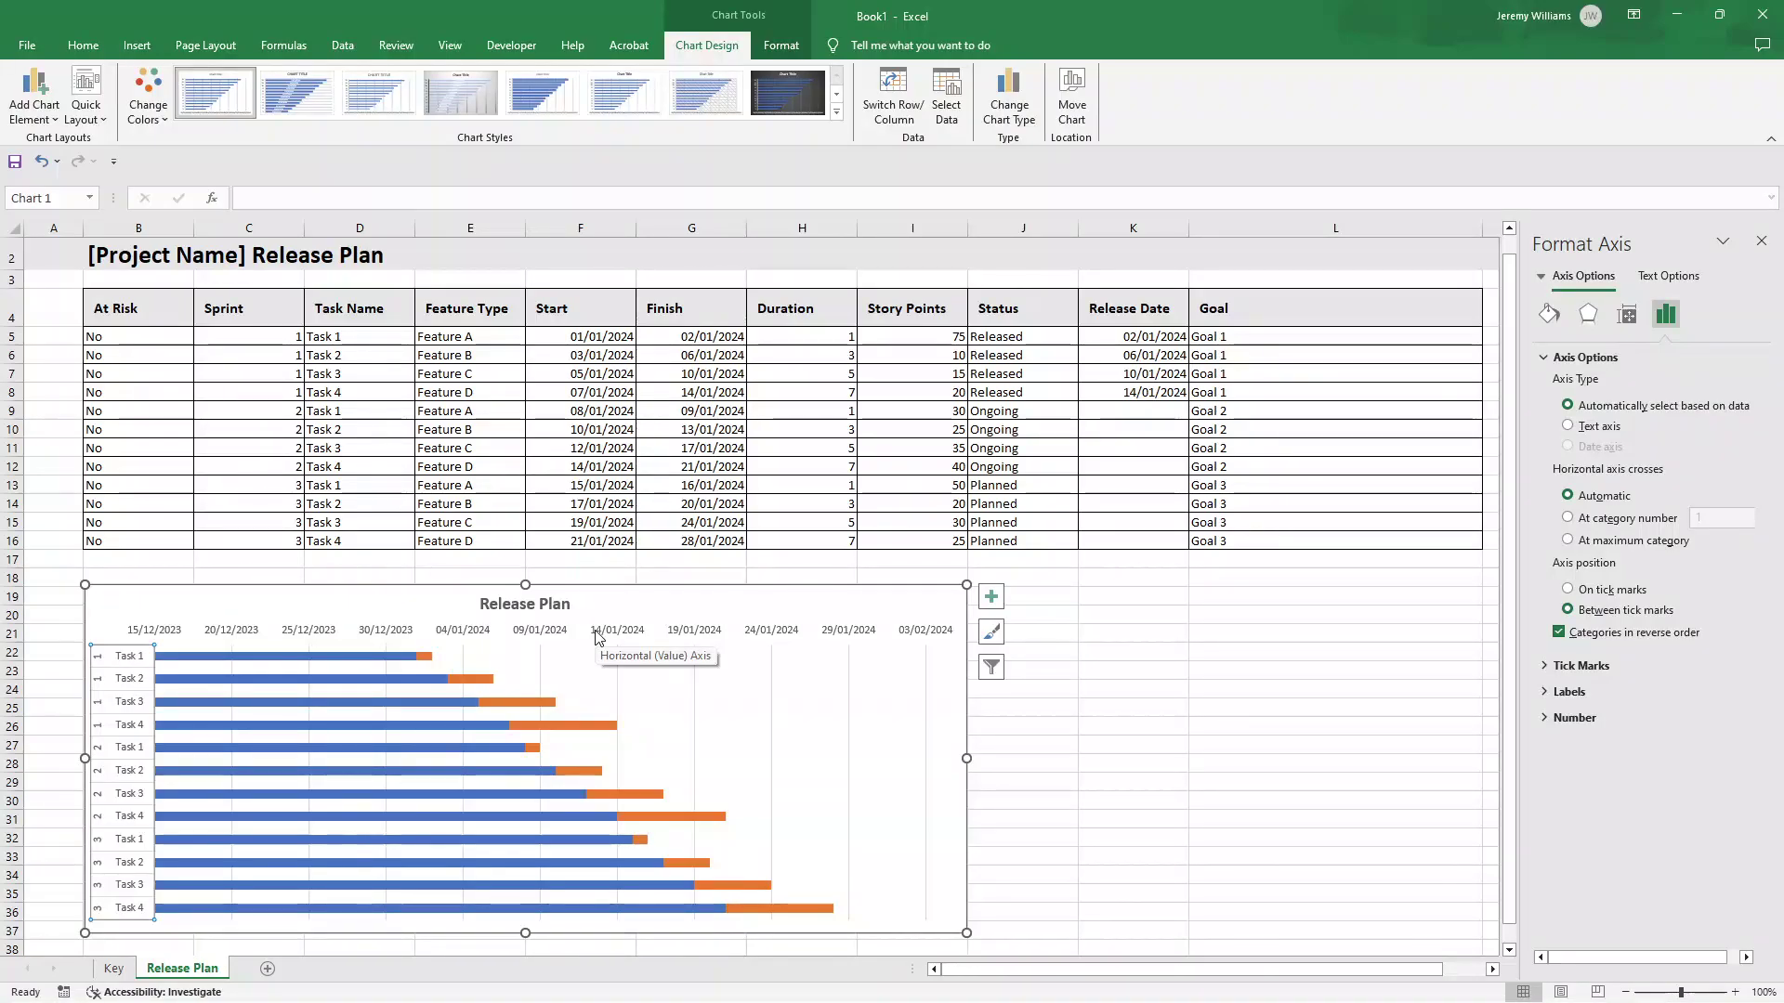
- Change the date axis number format code to dd/mm, dropping the year
click(314, 635)
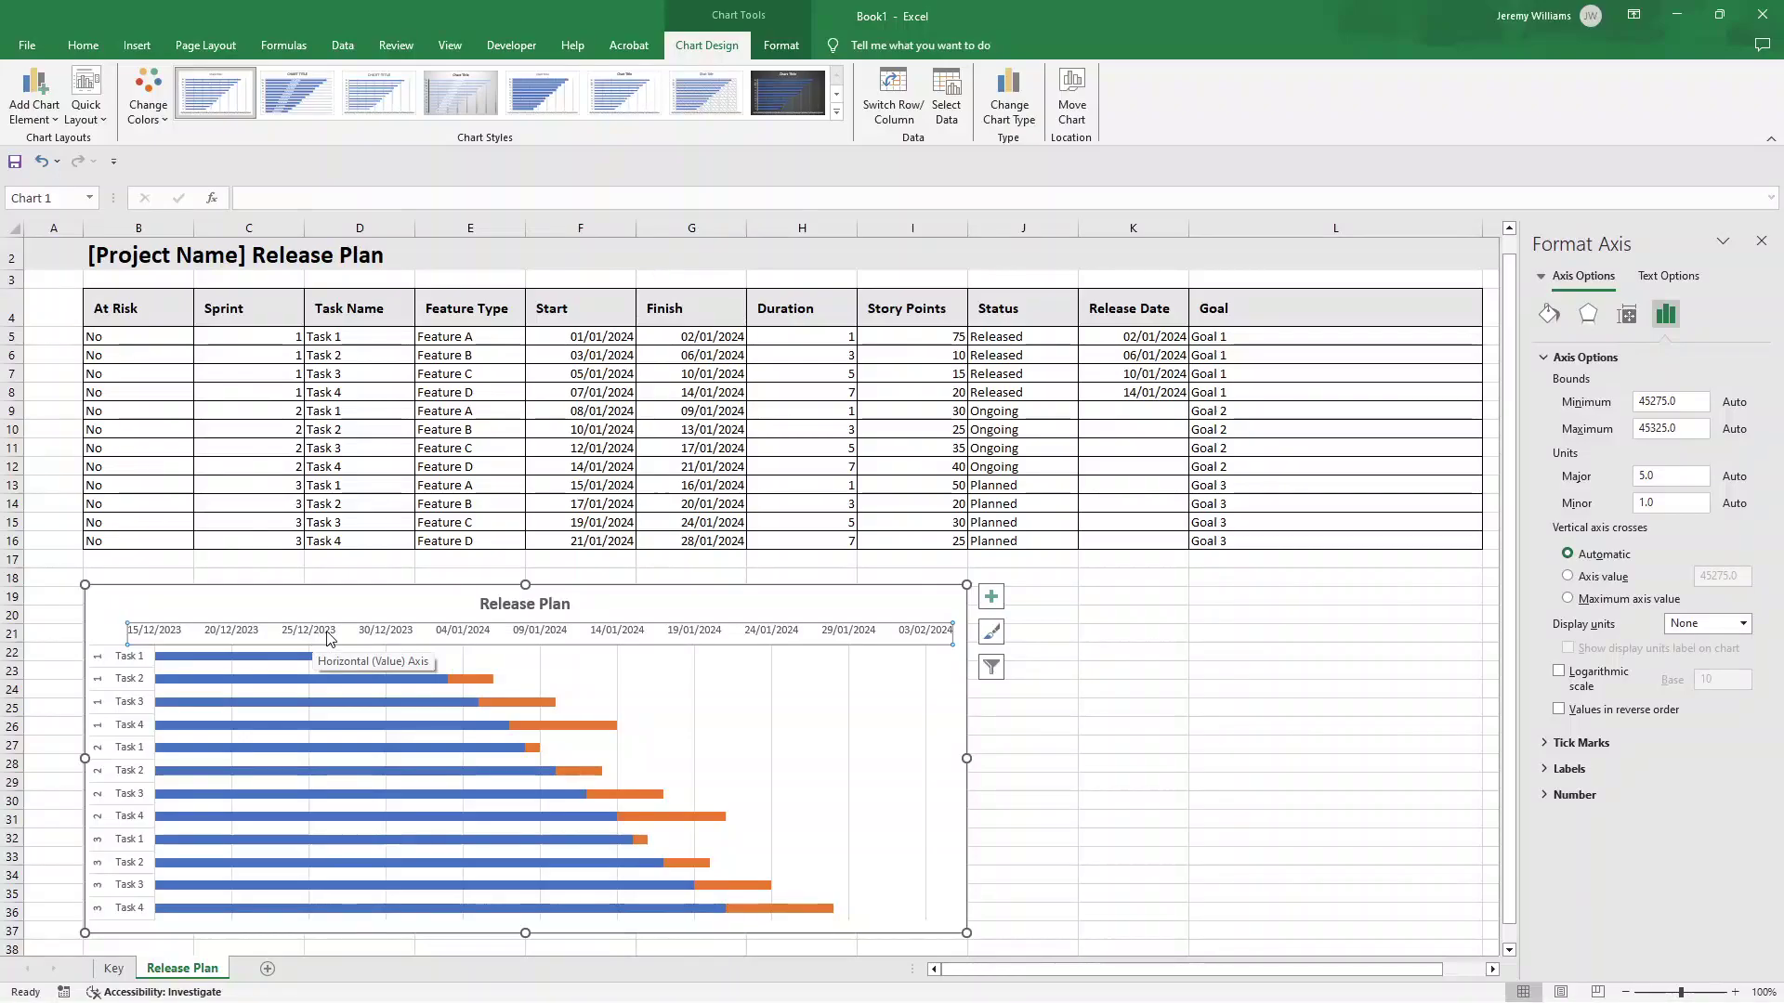
click(1571, 798)
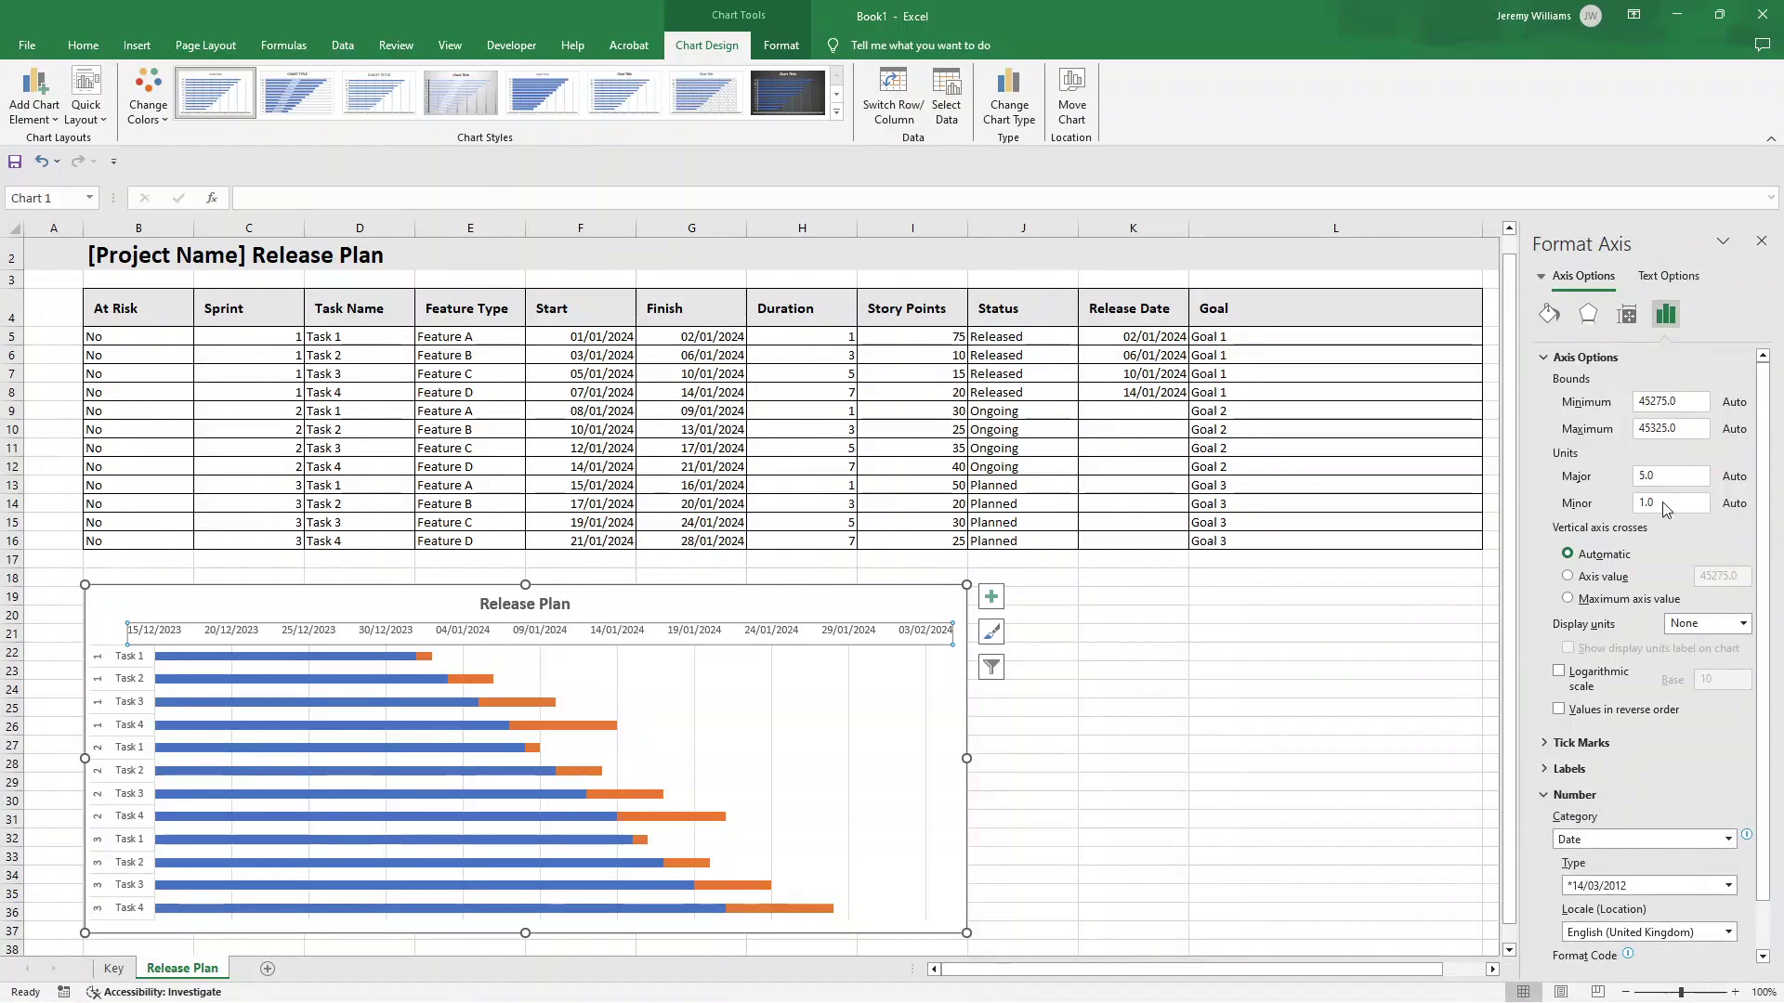
scroll(1653, 614, down, 1)
click(1651, 933)
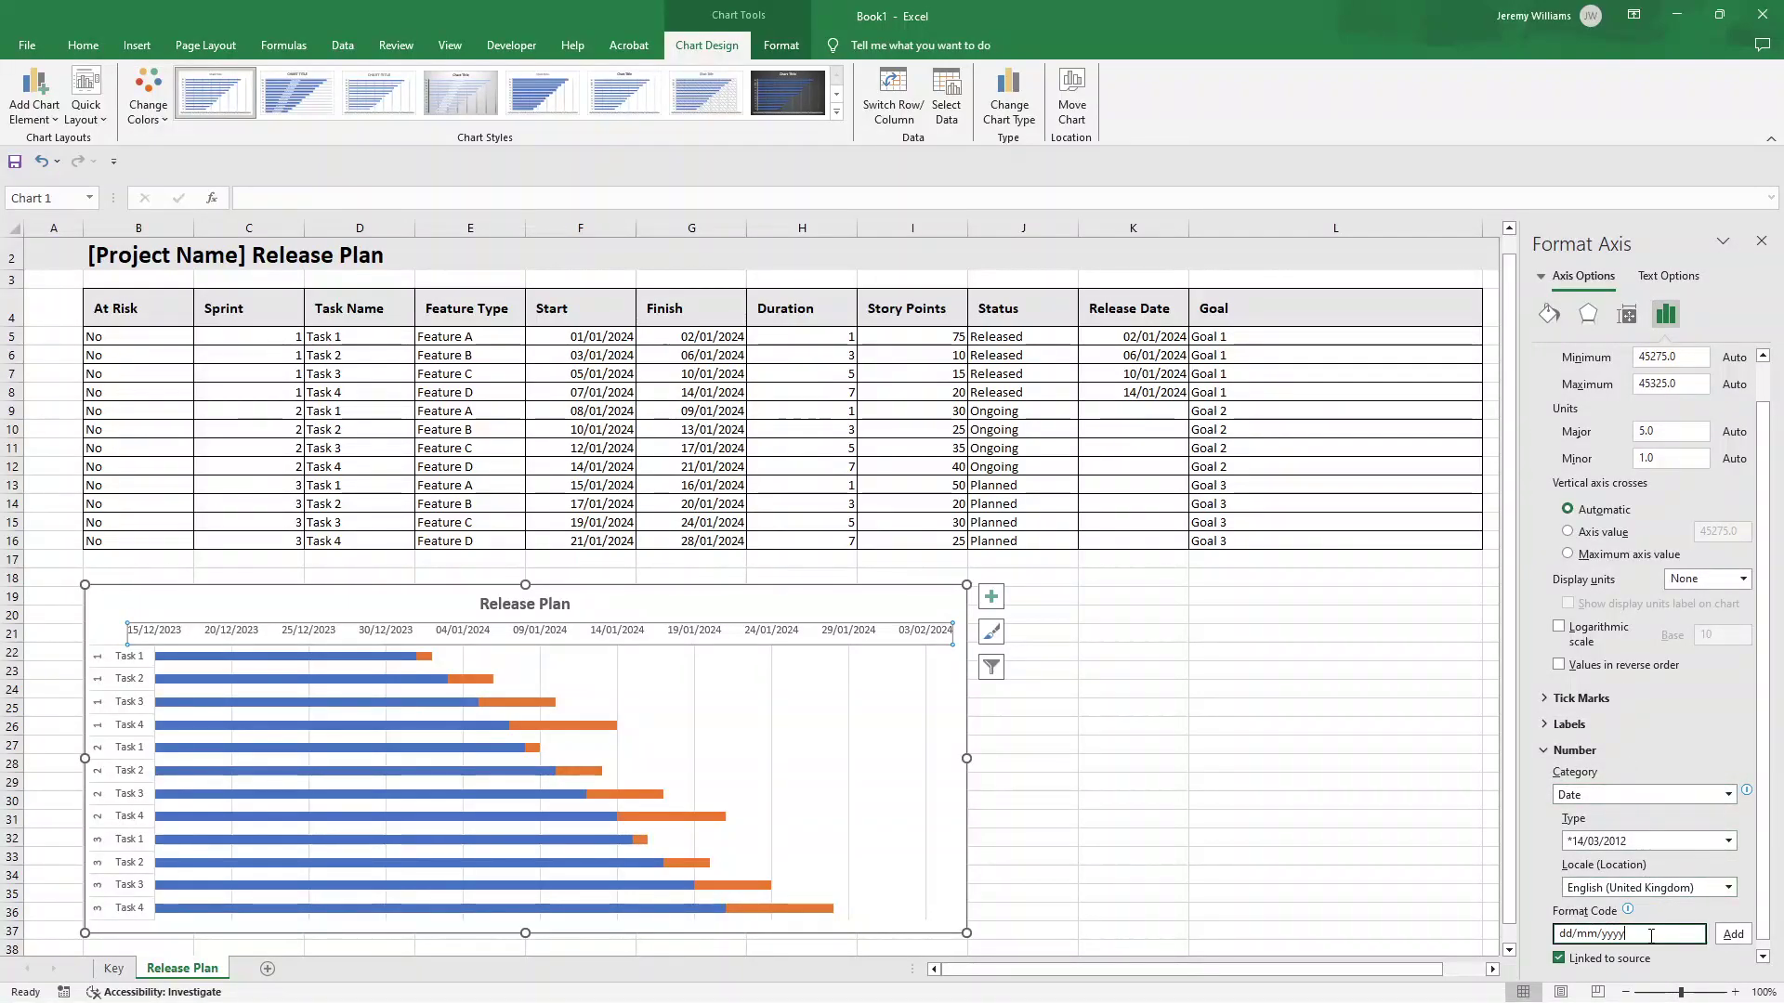
key(BackSpace)
key(BackSpace)
key(BackSpace)
key(BackSpace)
key(BackSpace)
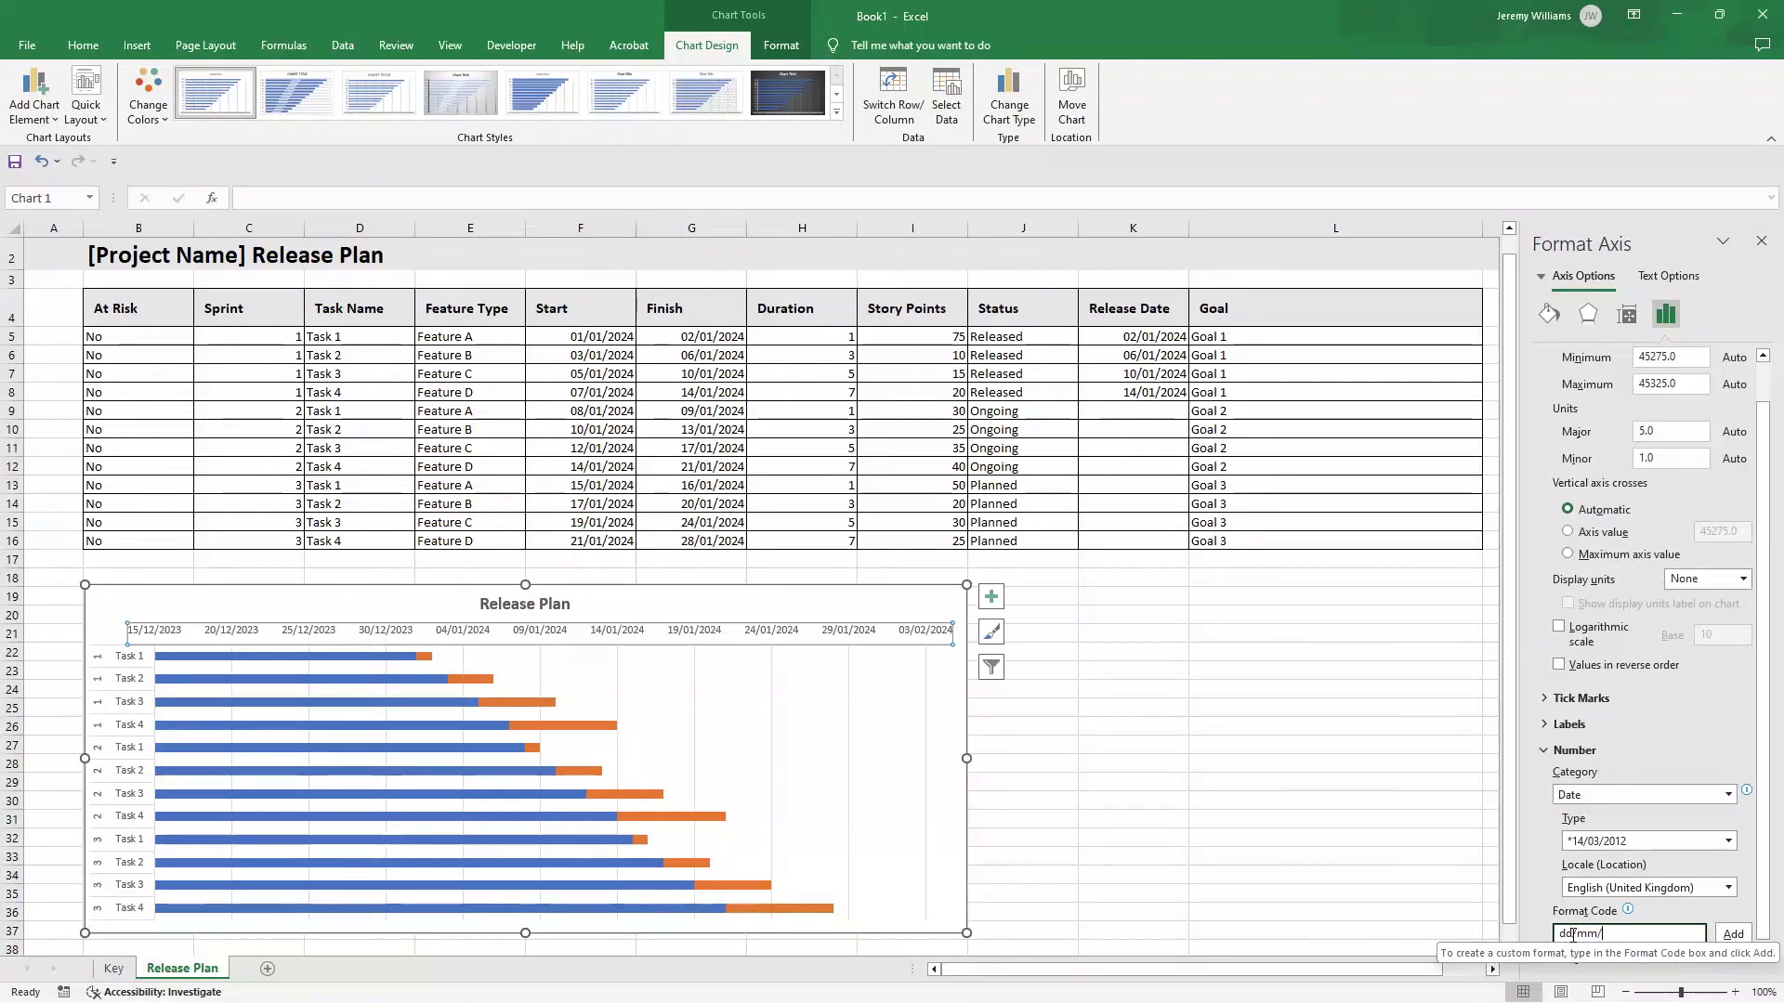
click(1729, 934)
click(1649, 928)
click(1734, 932)
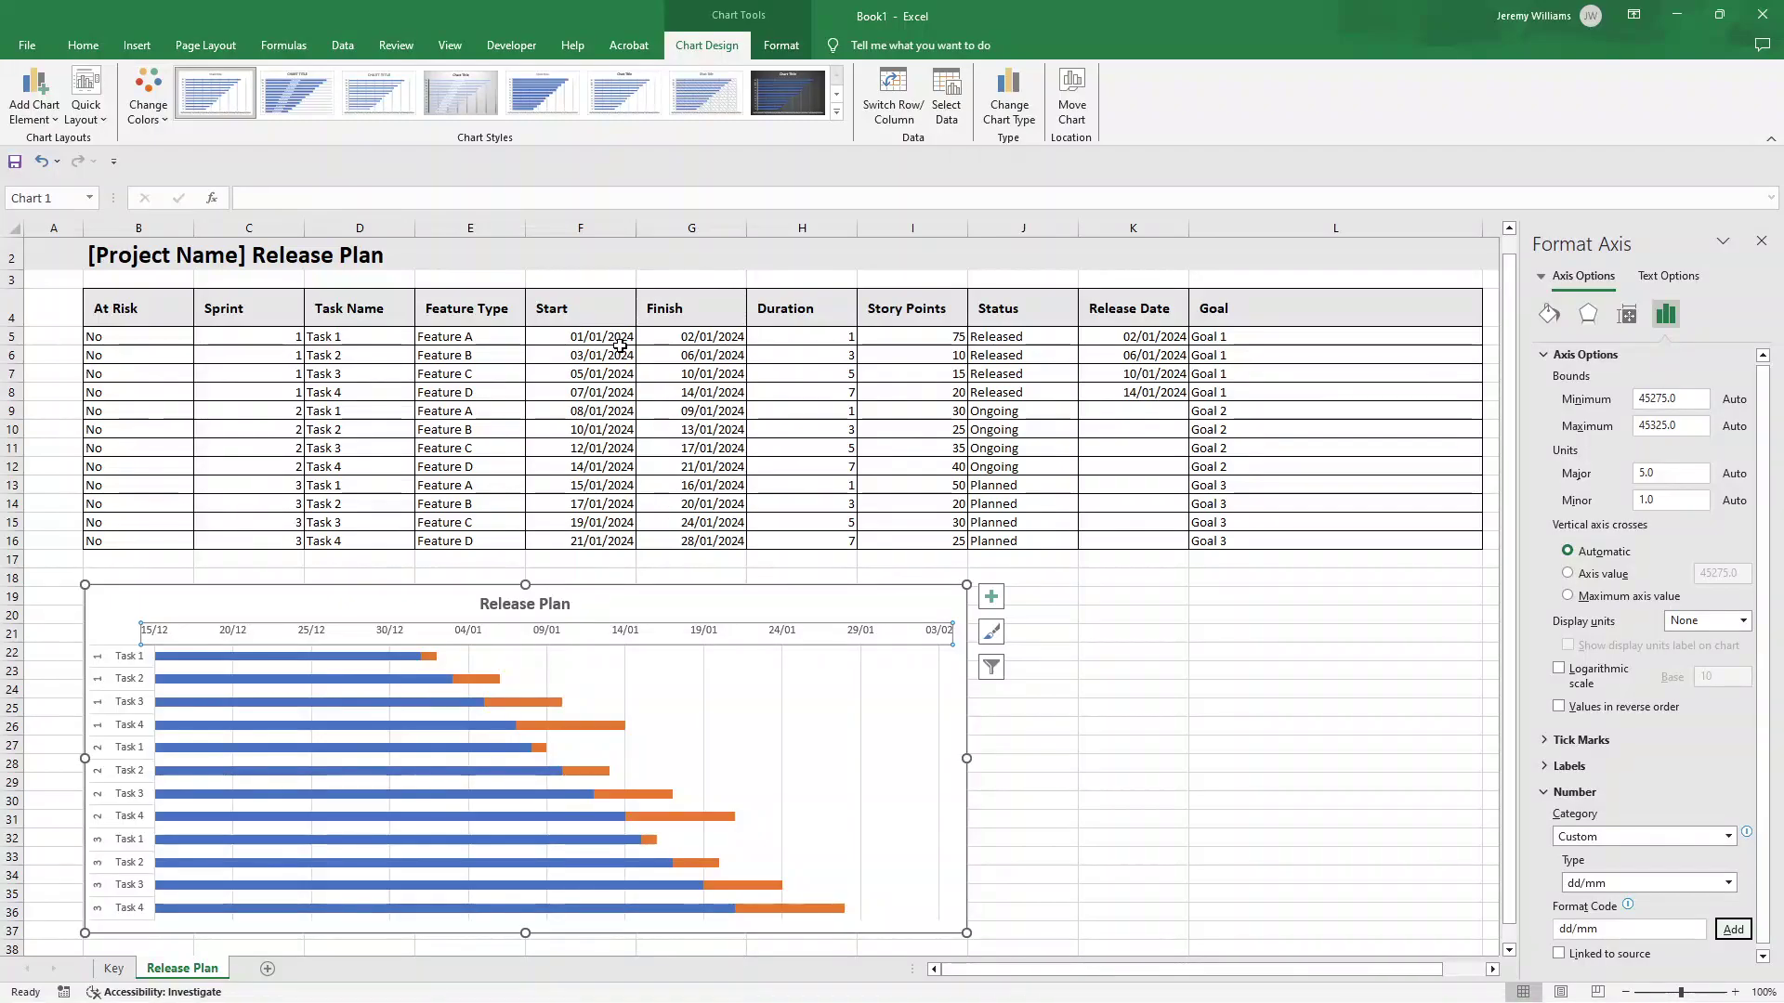
- Set the date axis bounds to minimum 28/12/2023 and maximum 30/01/2024
click(1653, 400)
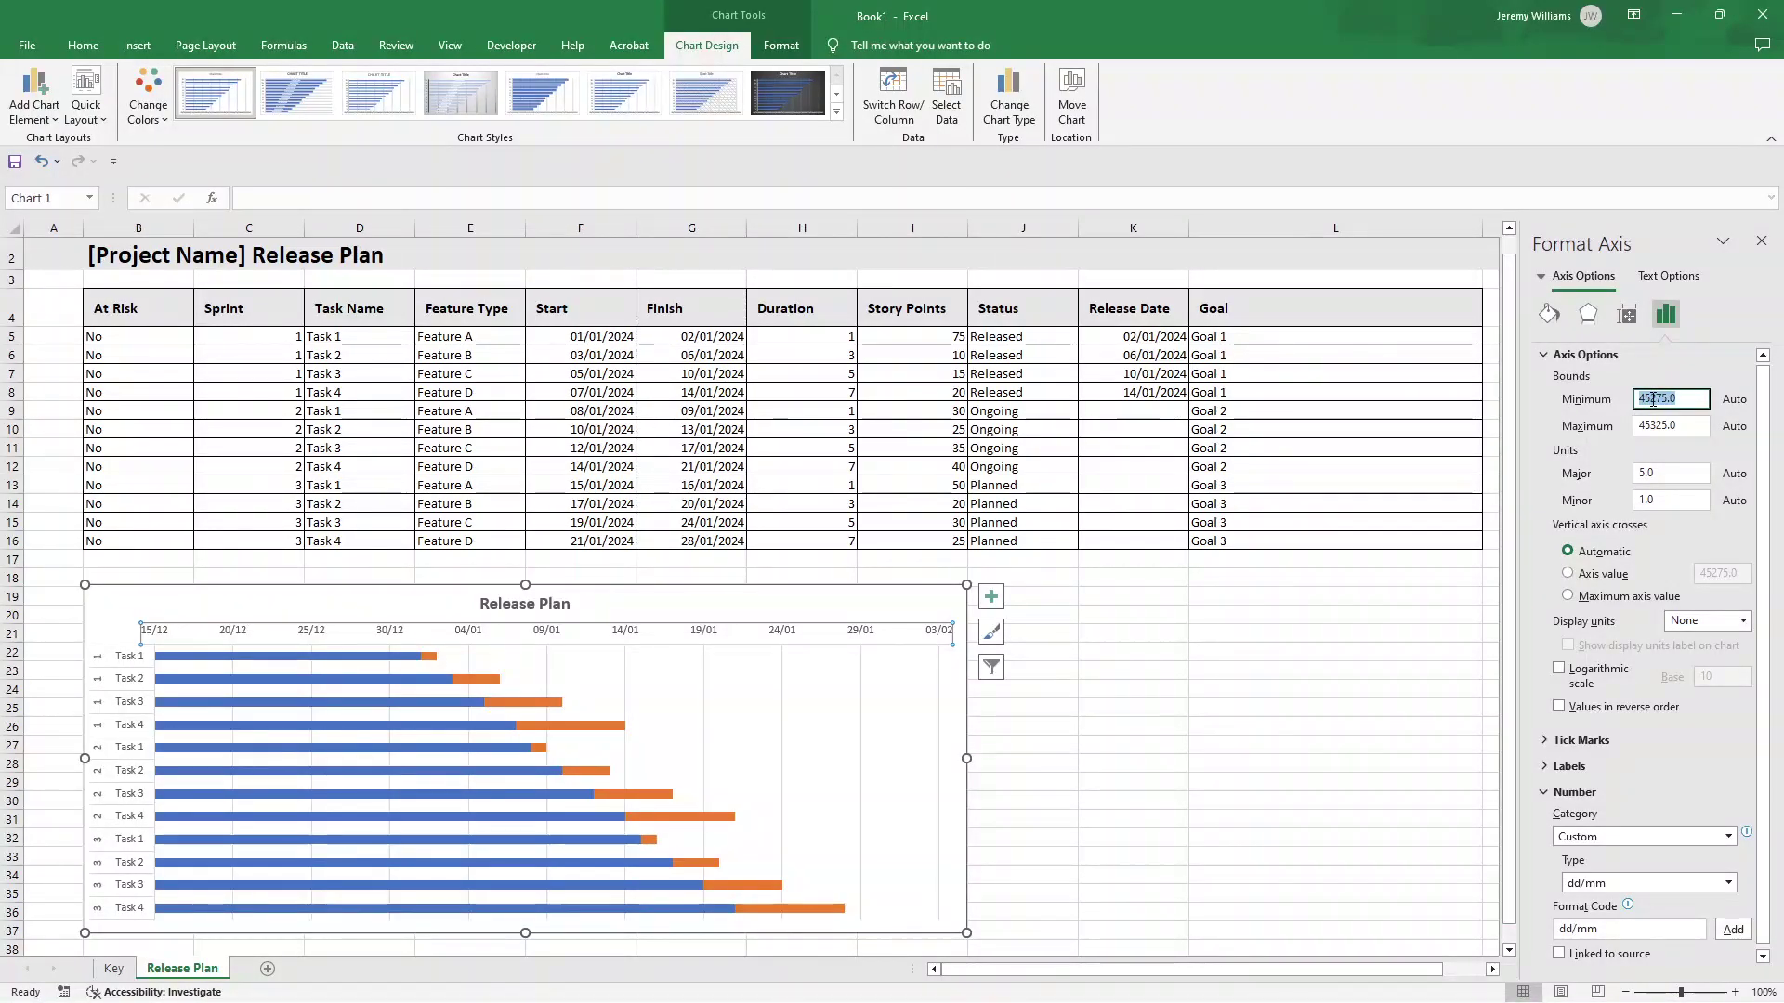
text(28/12/2023)
double_click(1663, 424)
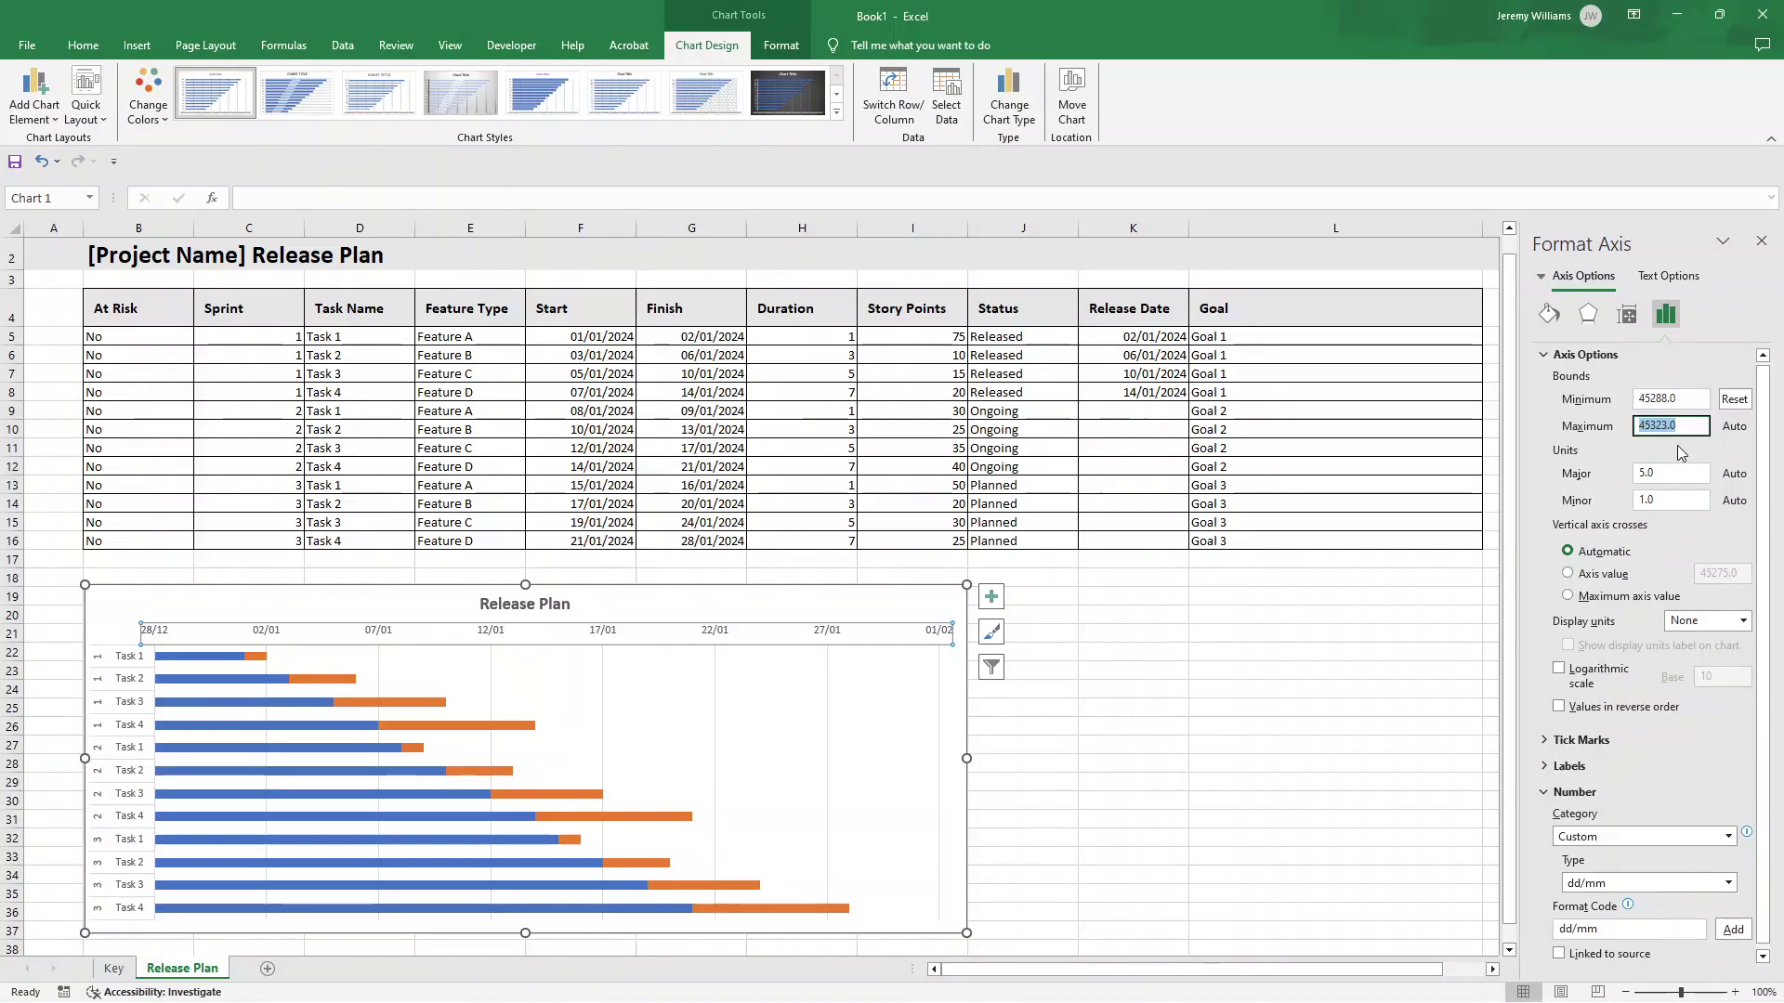
text(30/01/2024)
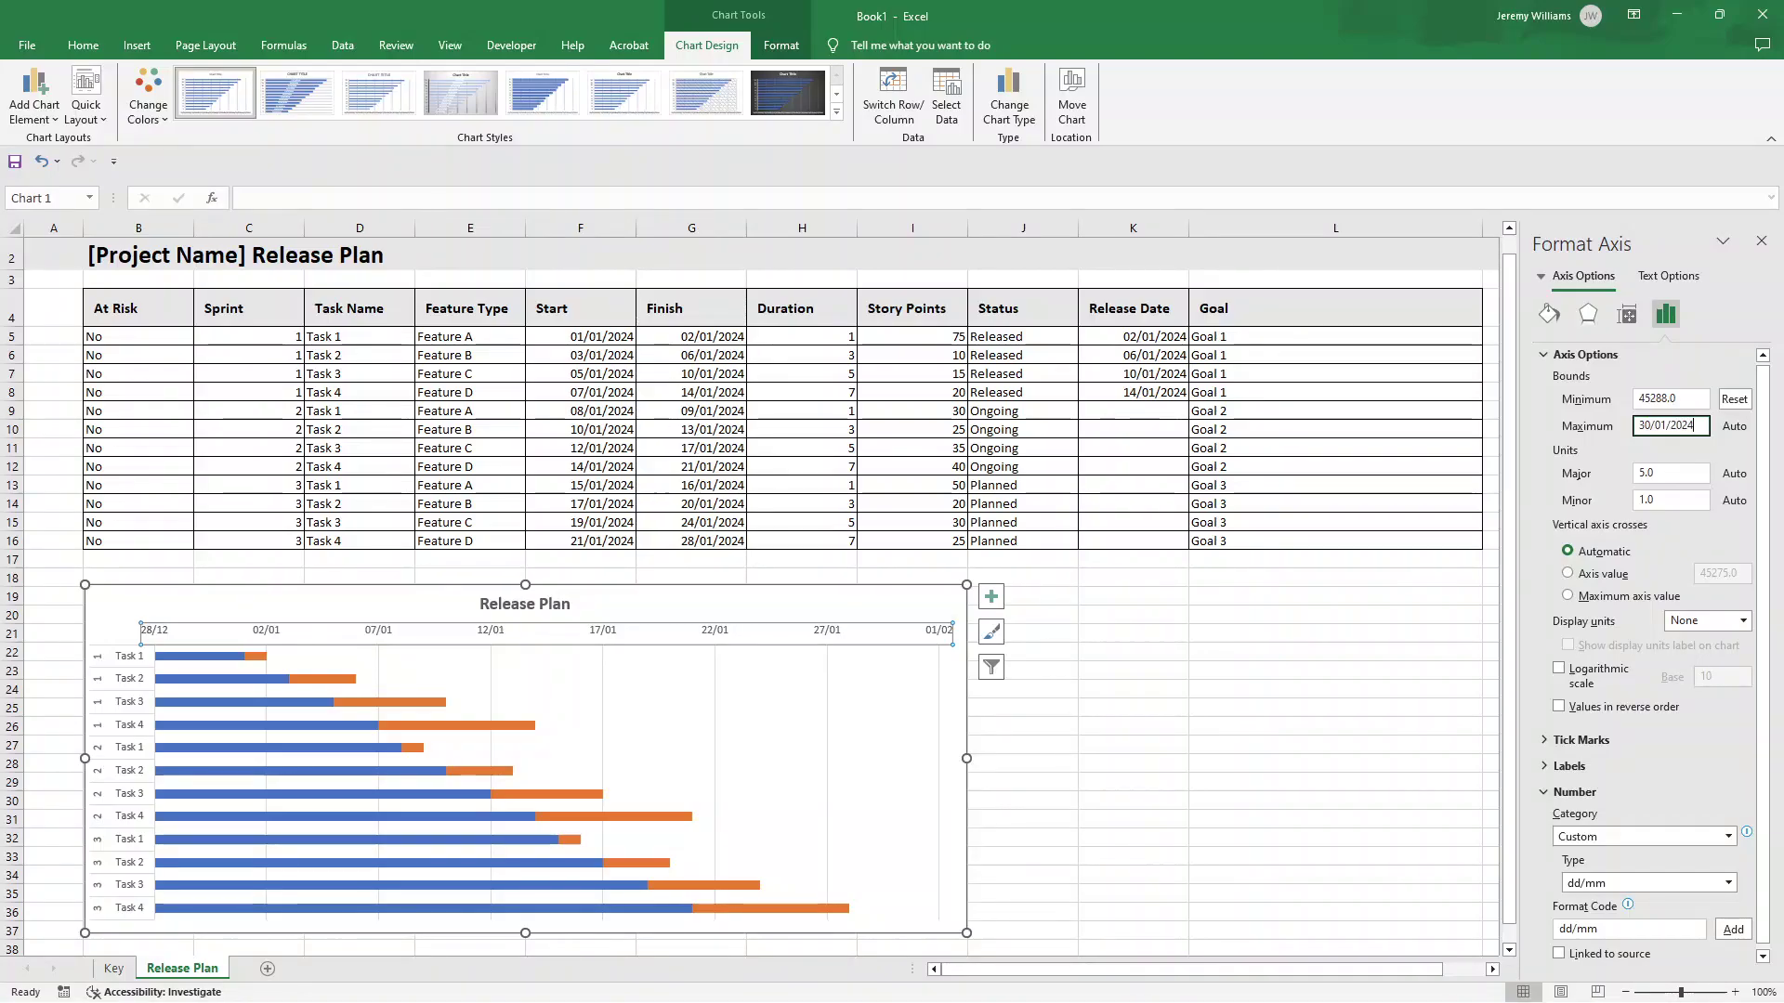
key(Return)
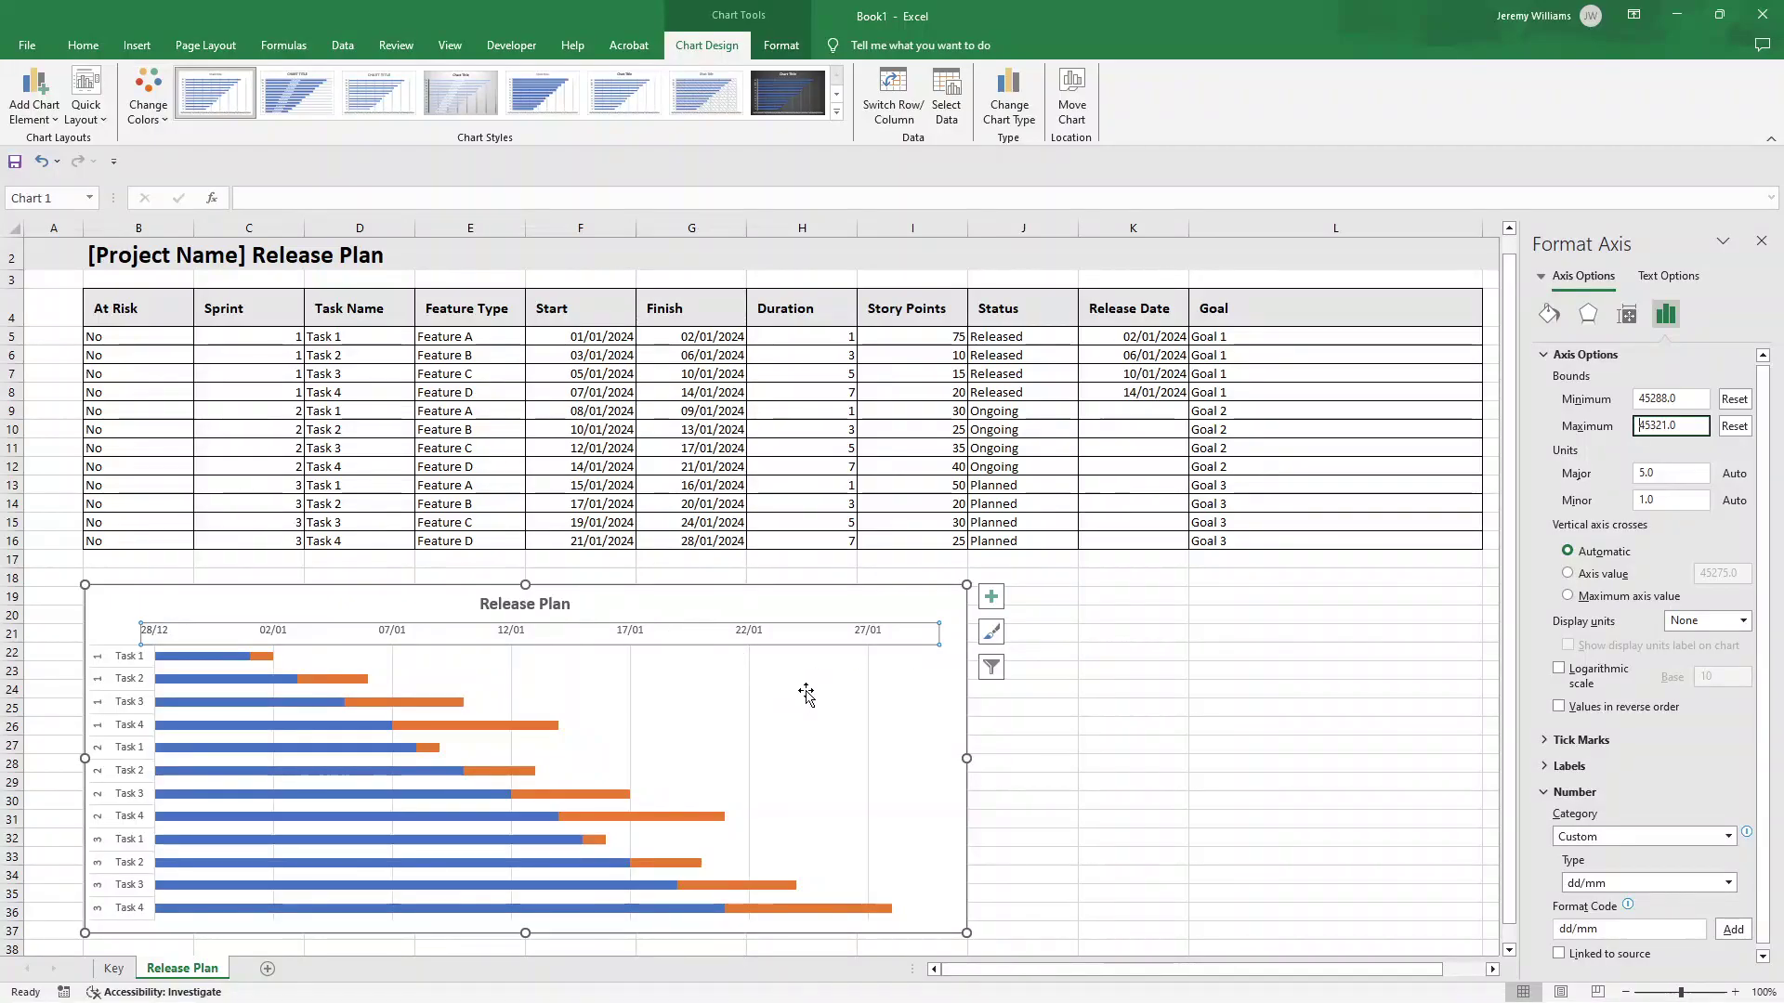
- Give the blue Start series No fill so it disappears from the chart
click(223, 661)
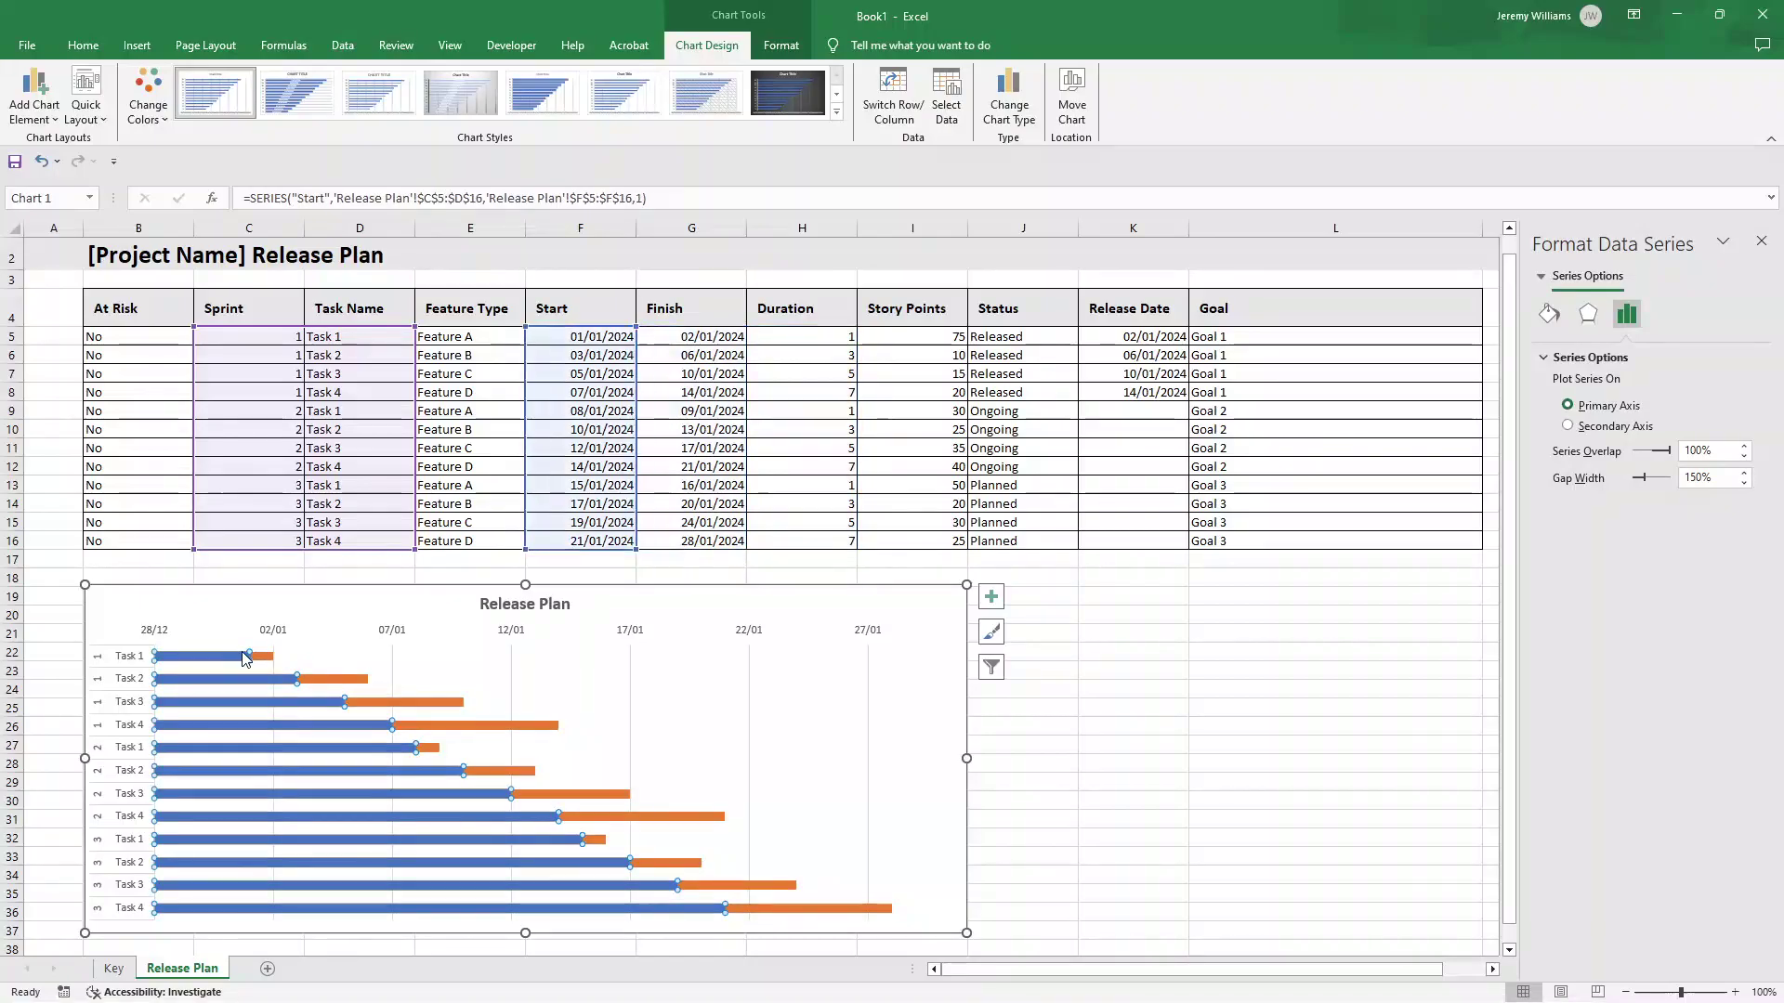
click(290, 660)
click(241, 657)
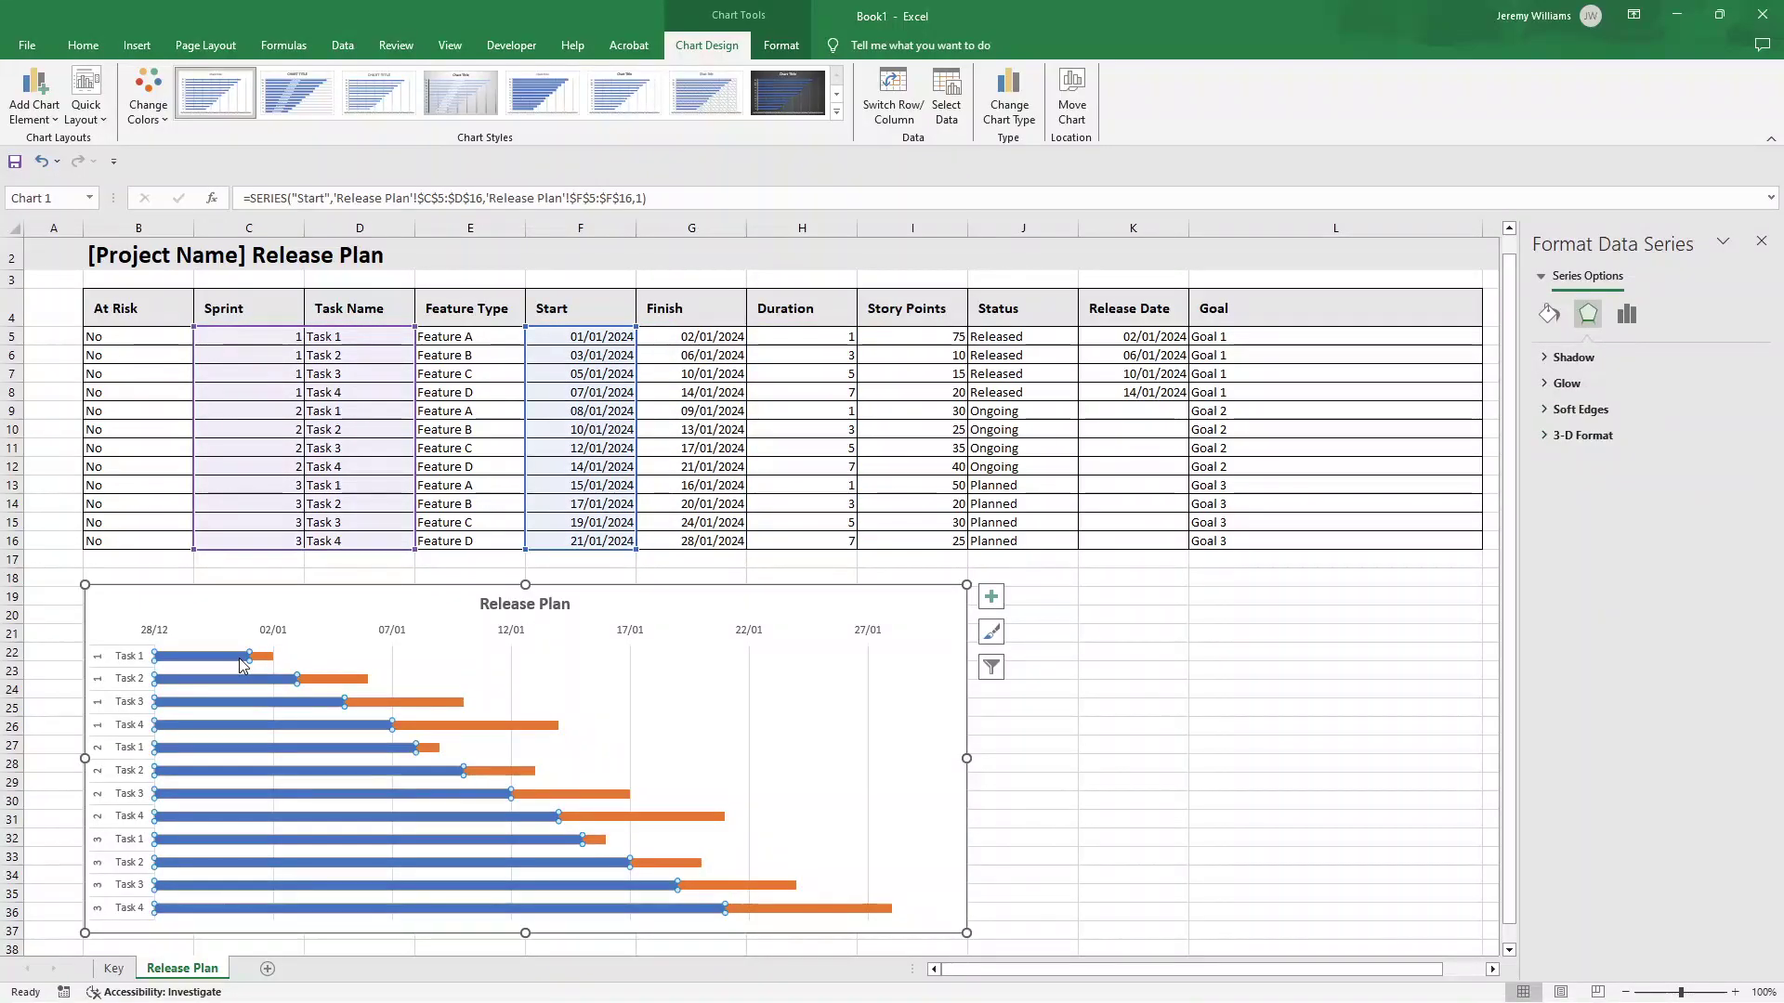
click(1085, 687)
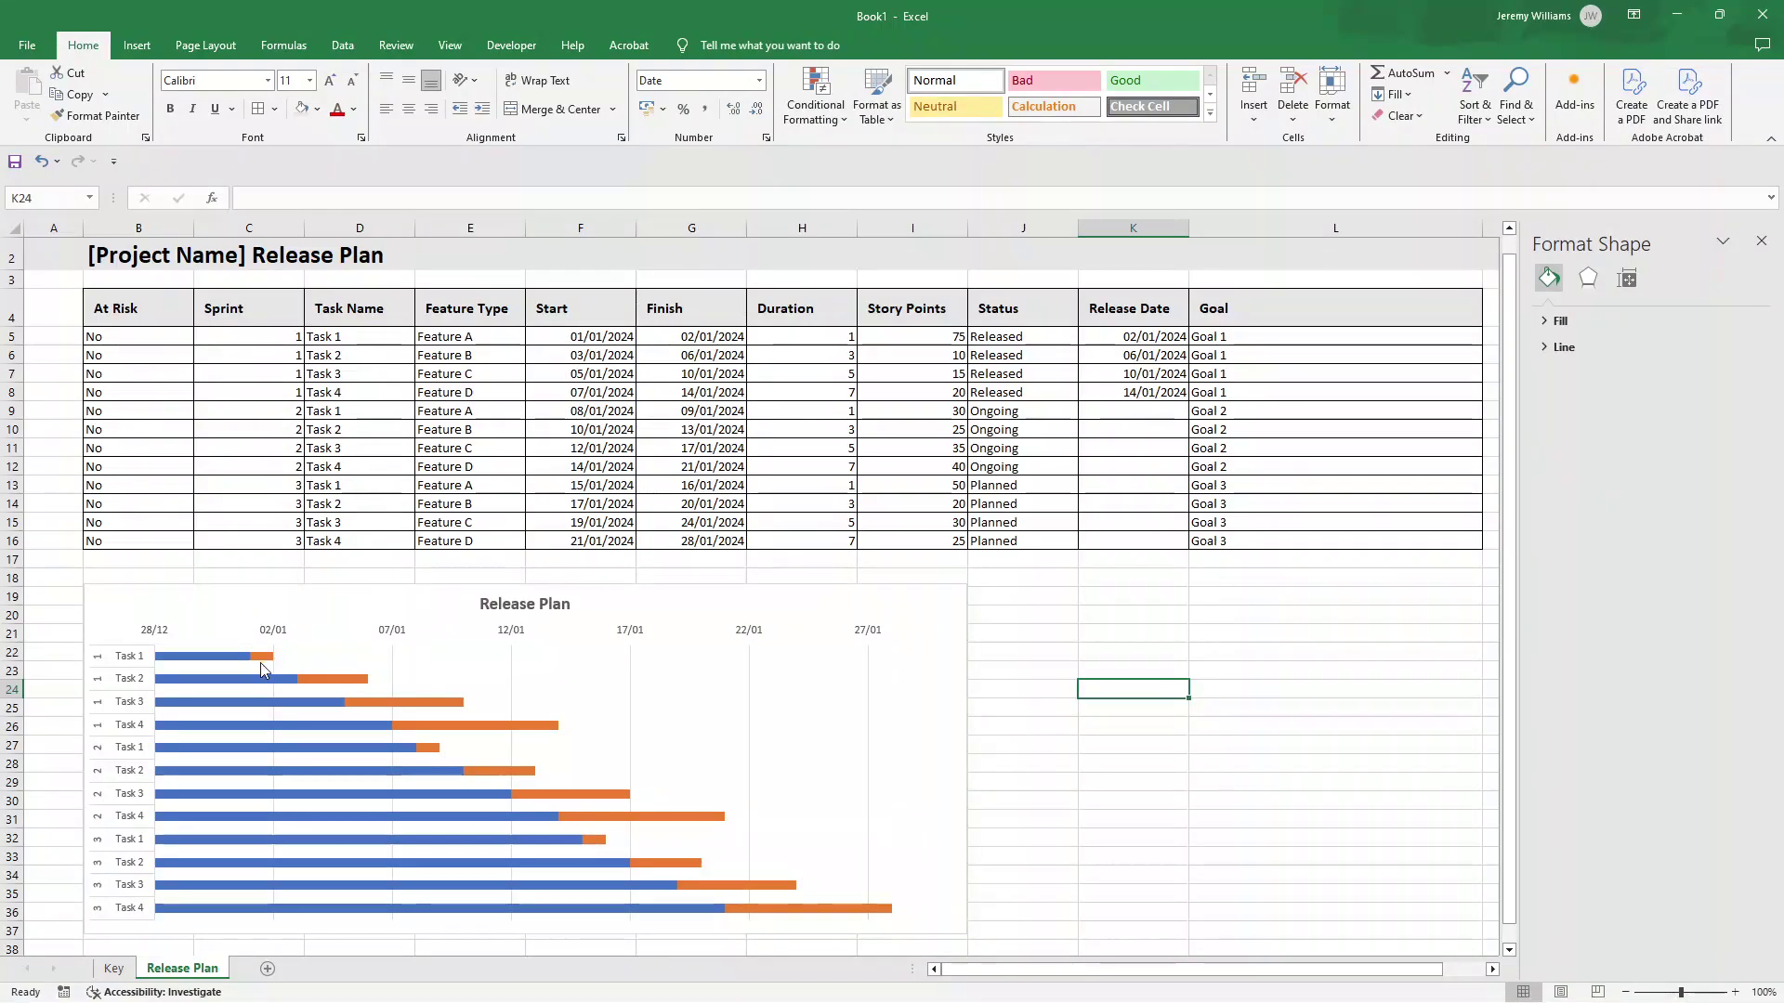
click(232, 659)
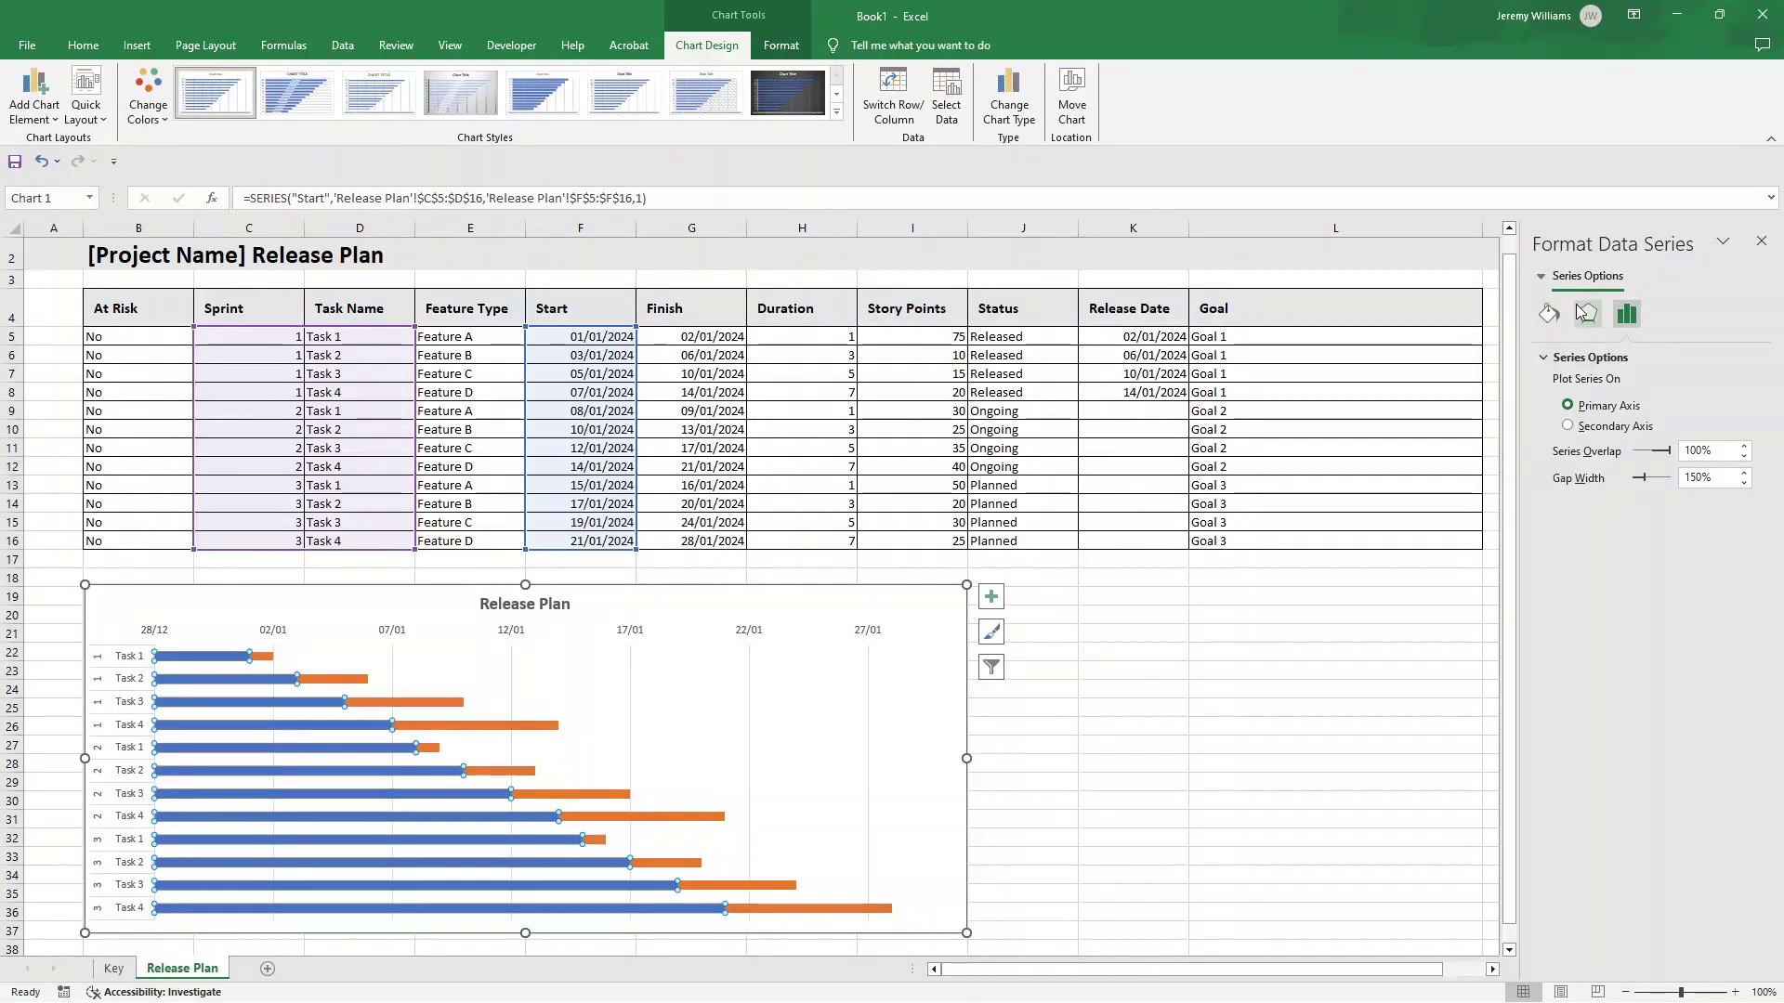
click(1548, 316)
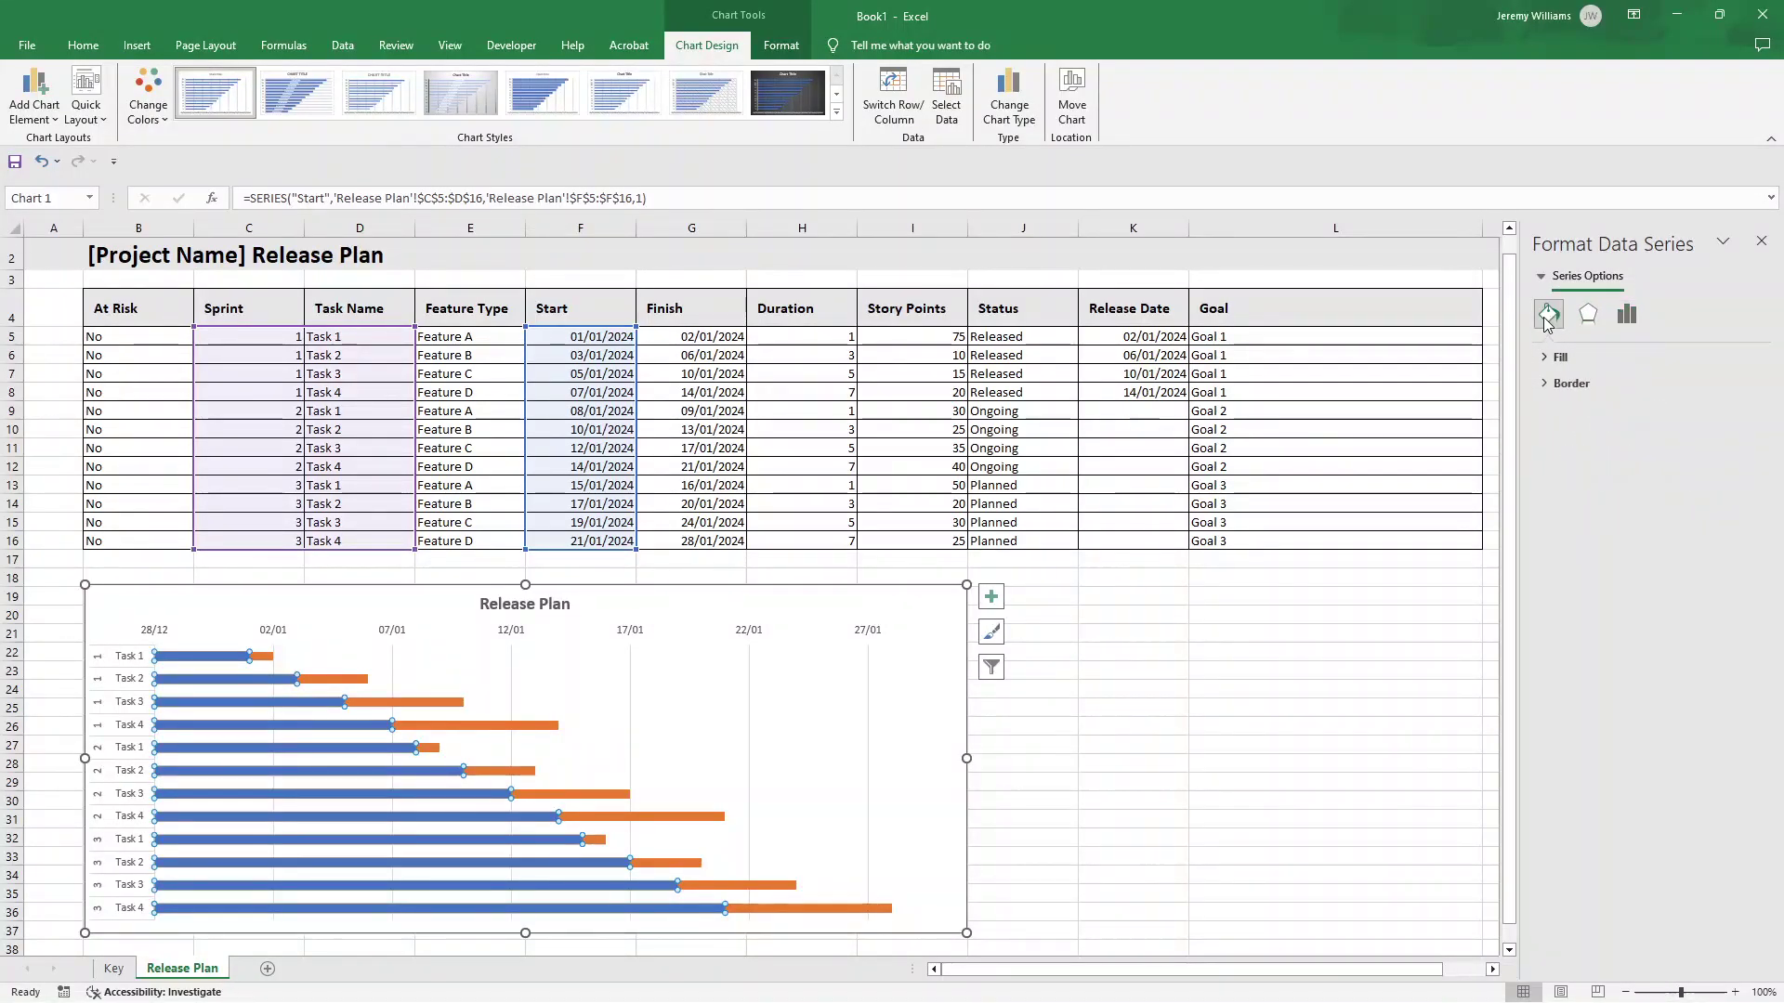
click(1561, 357)
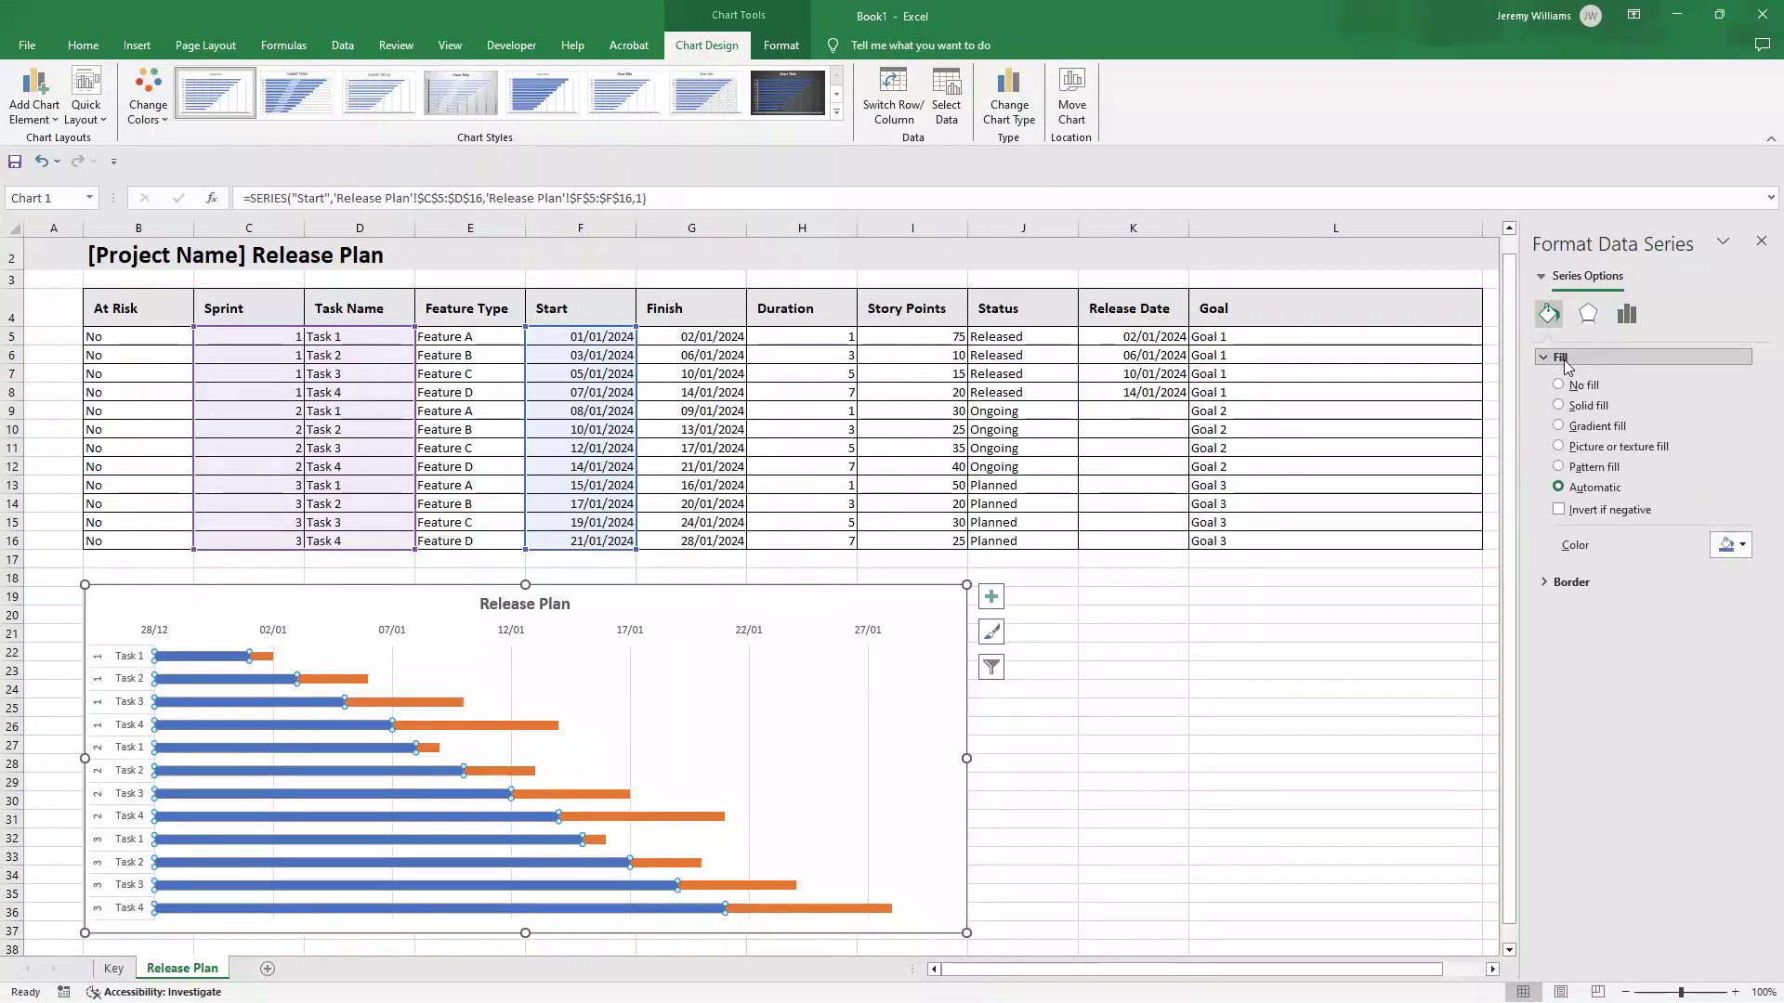
click(1742, 546)
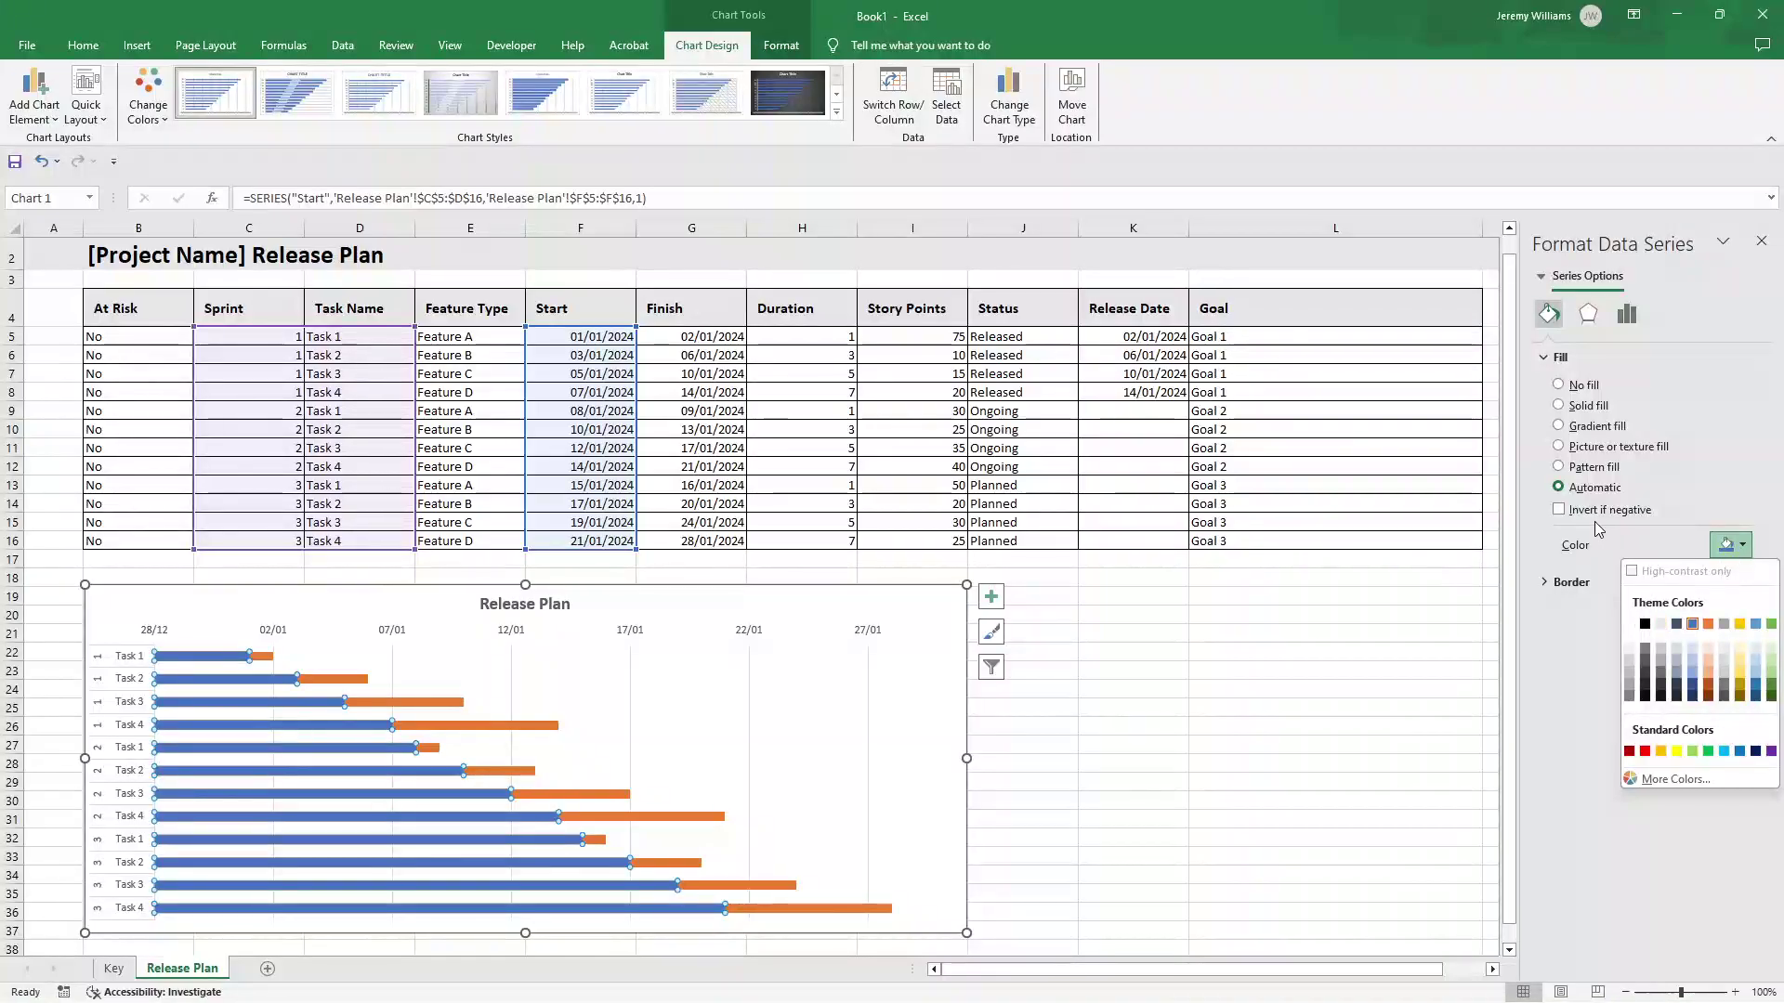
click(1573, 551)
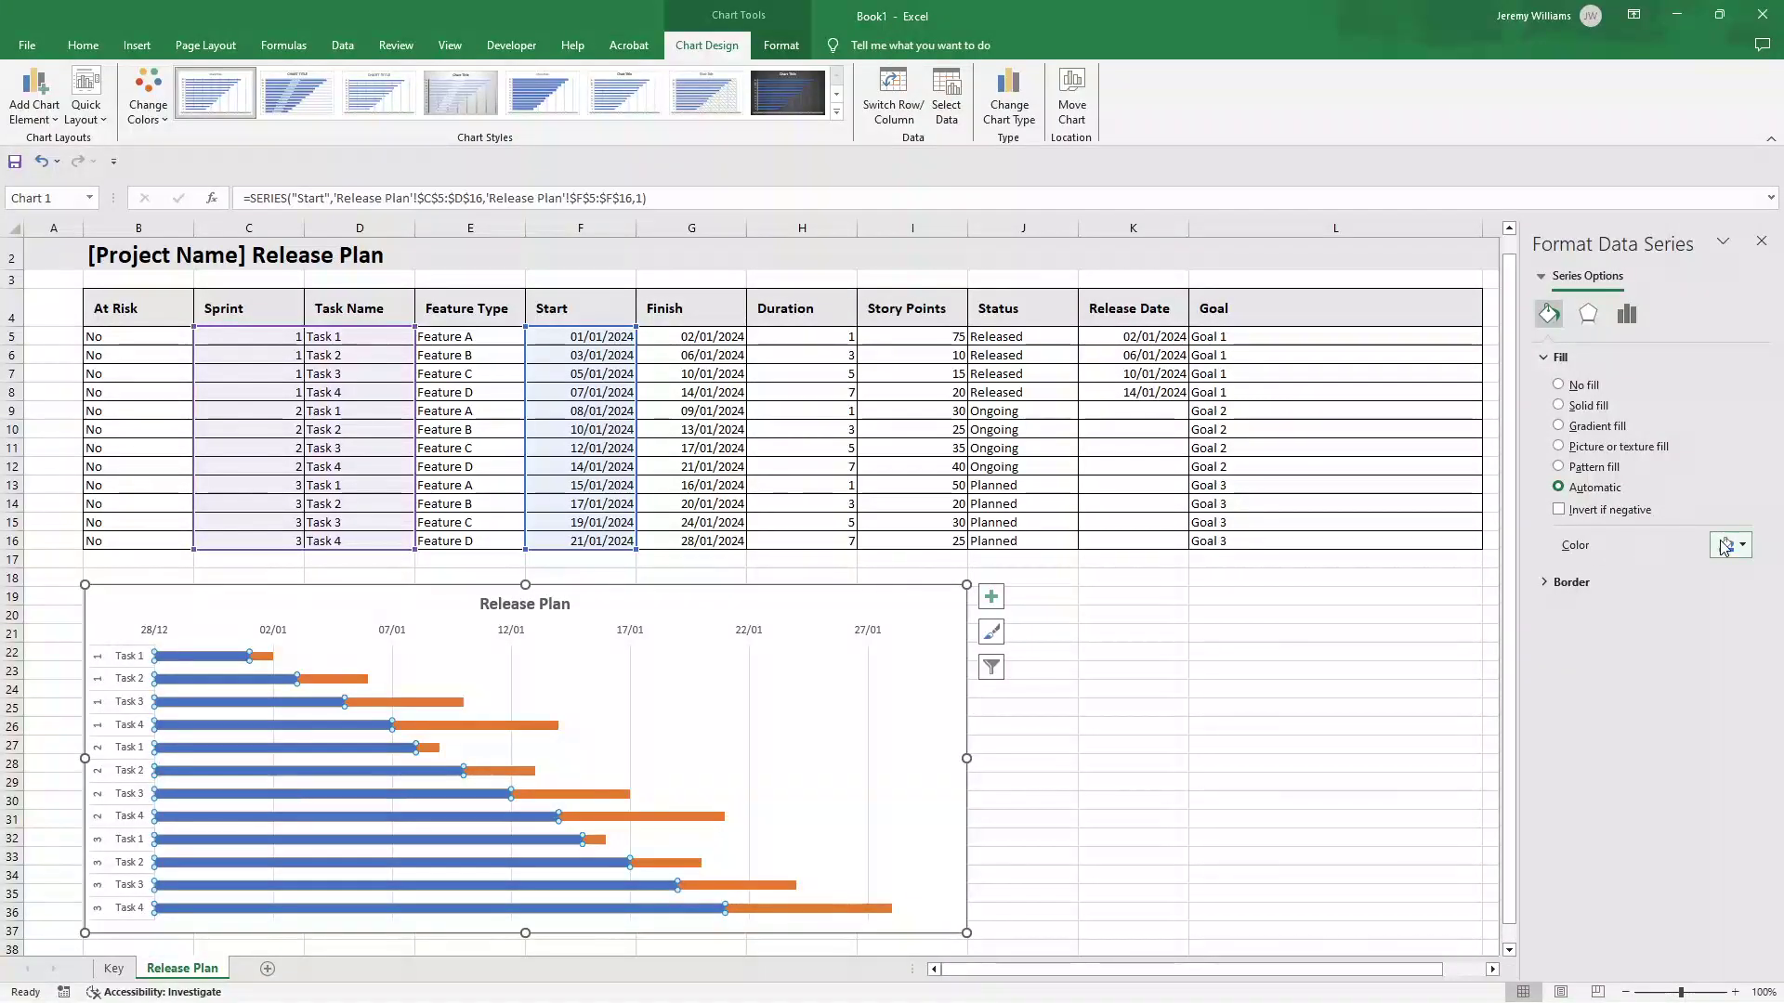
click(1559, 385)
click(1183, 779)
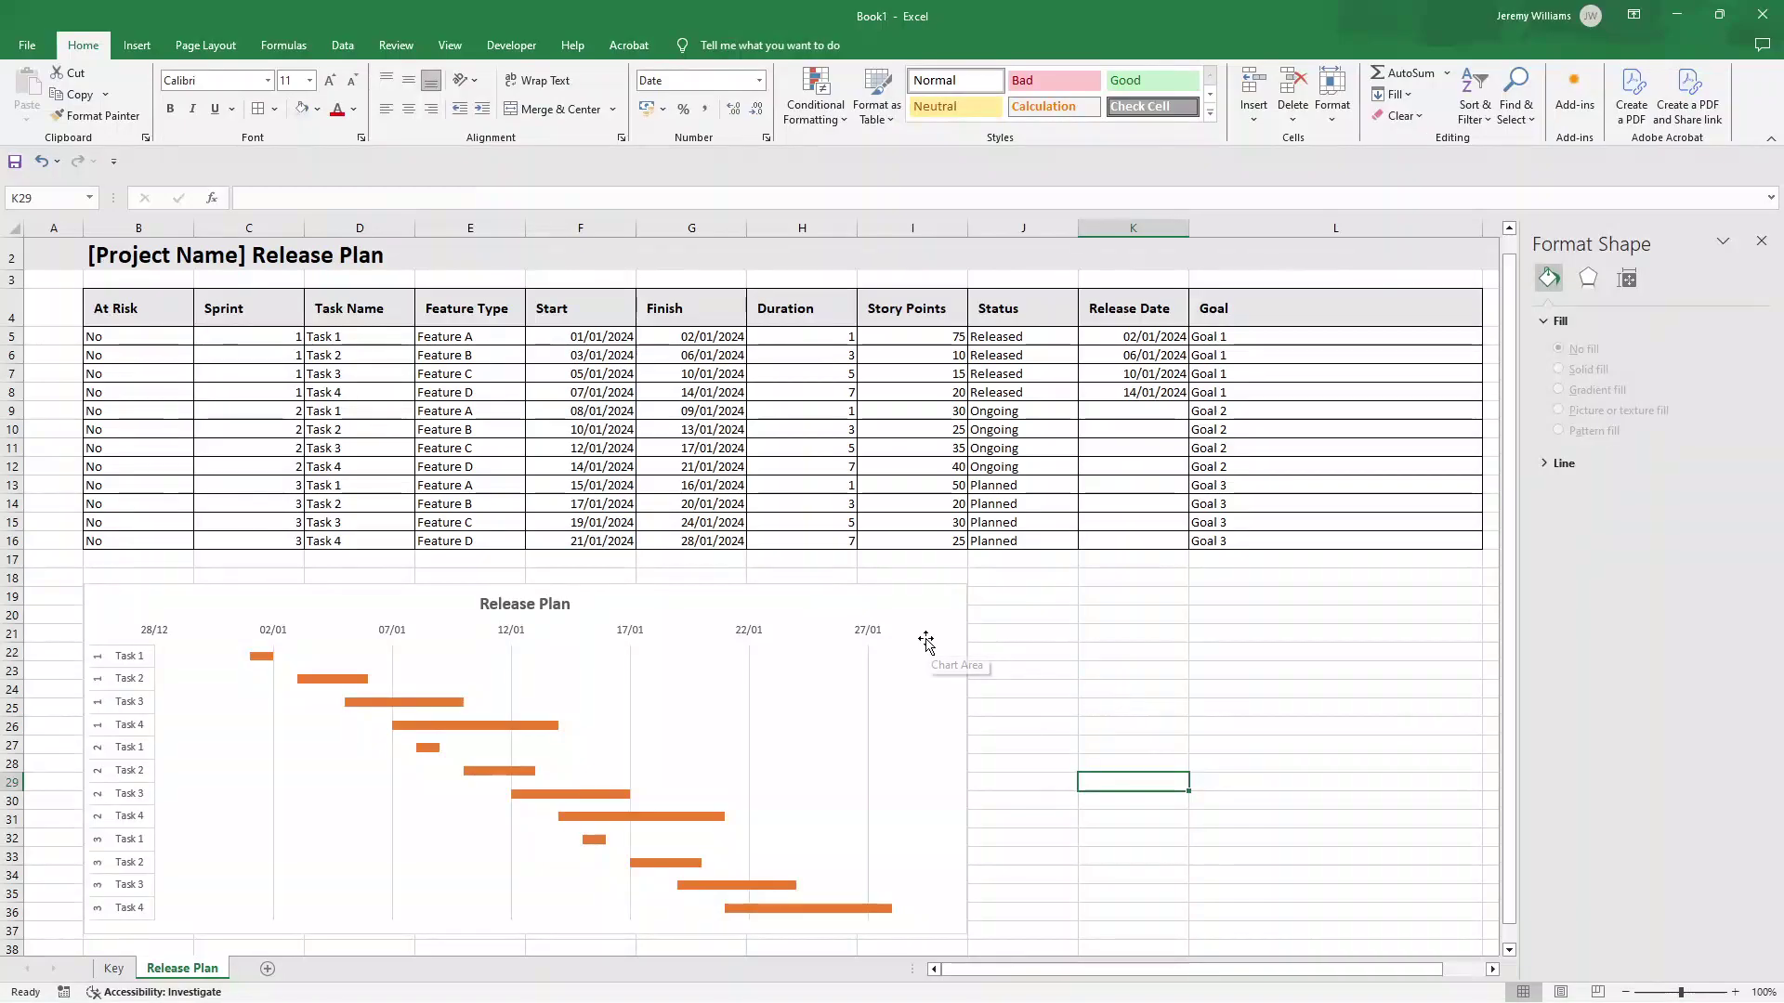
- Set the date axis major unit to 2 days, trying 3 first
scroll(1022, 663, down, 1)
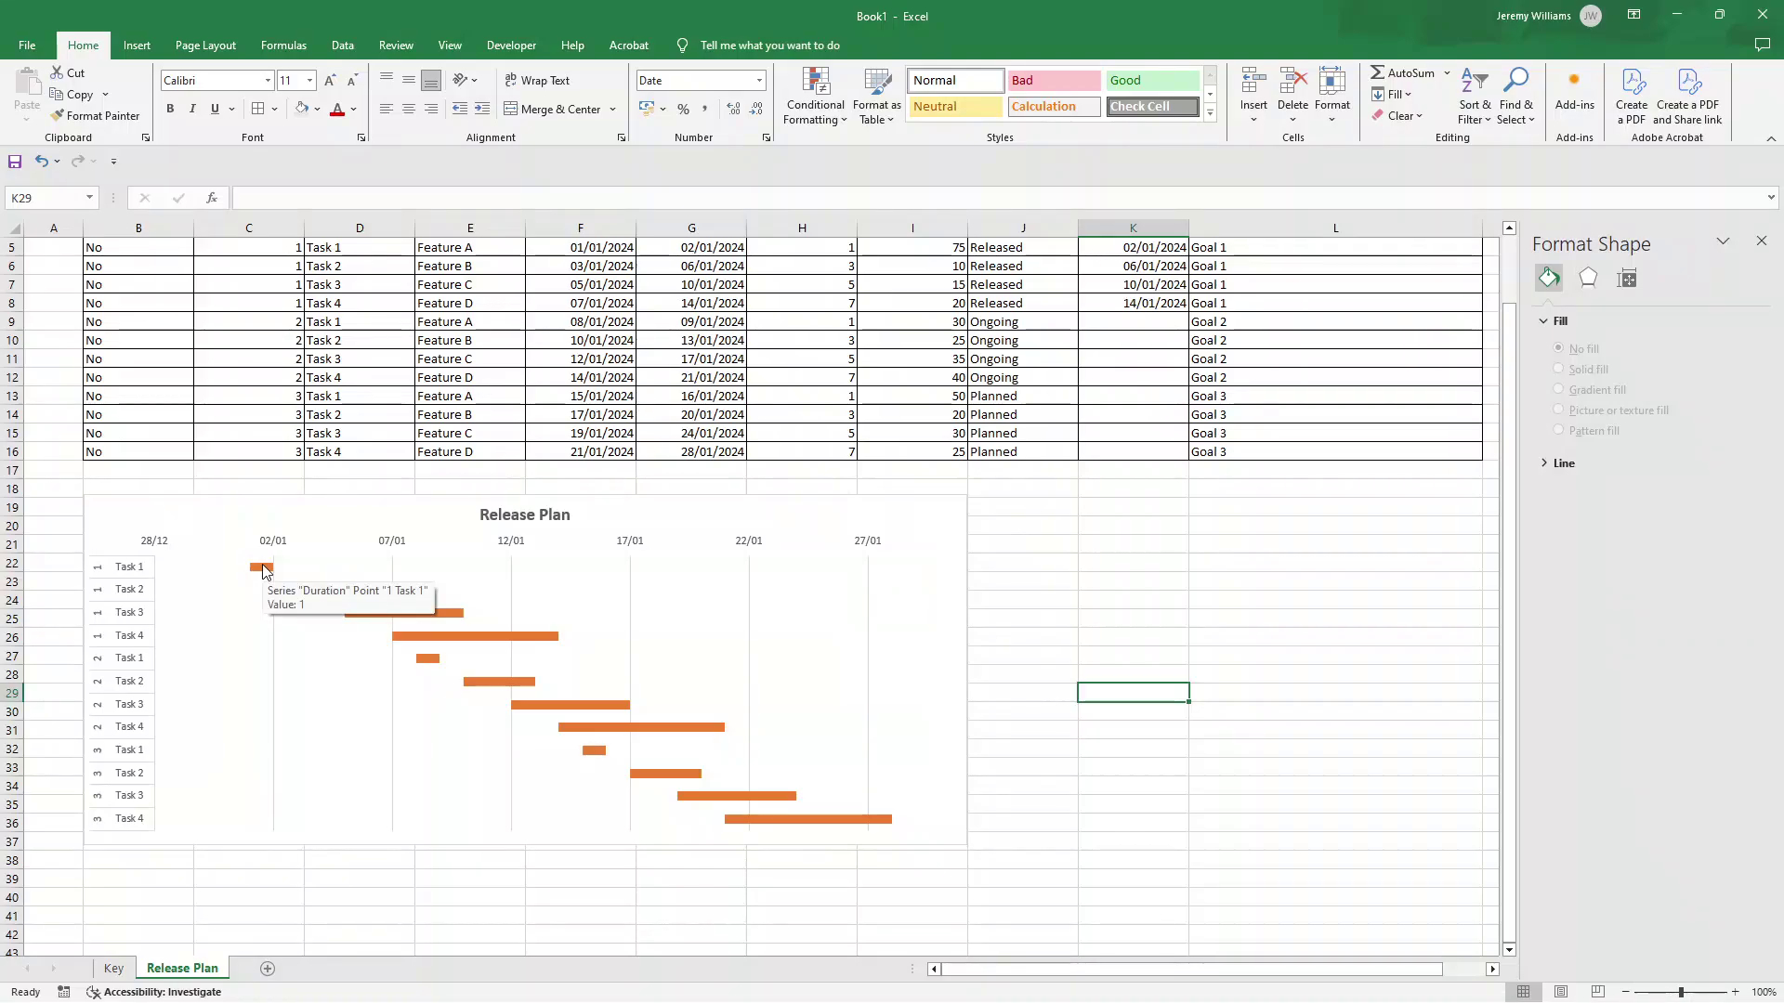
scroll(279, 558, up, 1)
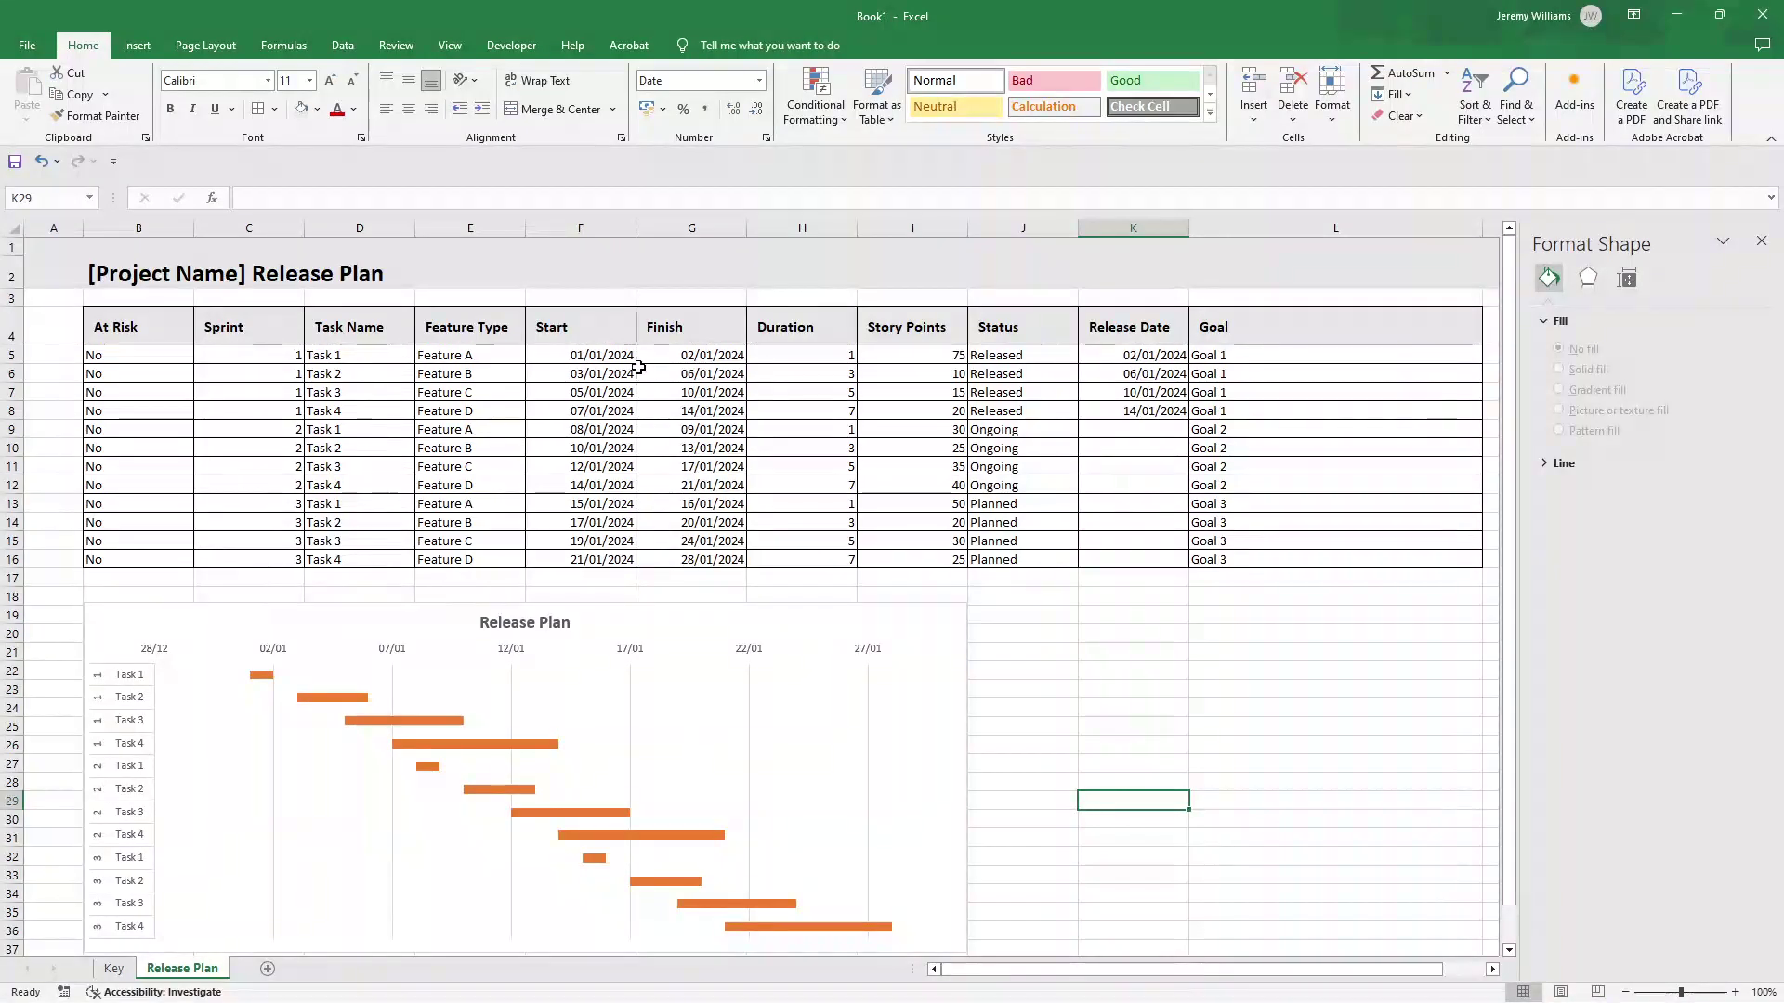
click(293, 658)
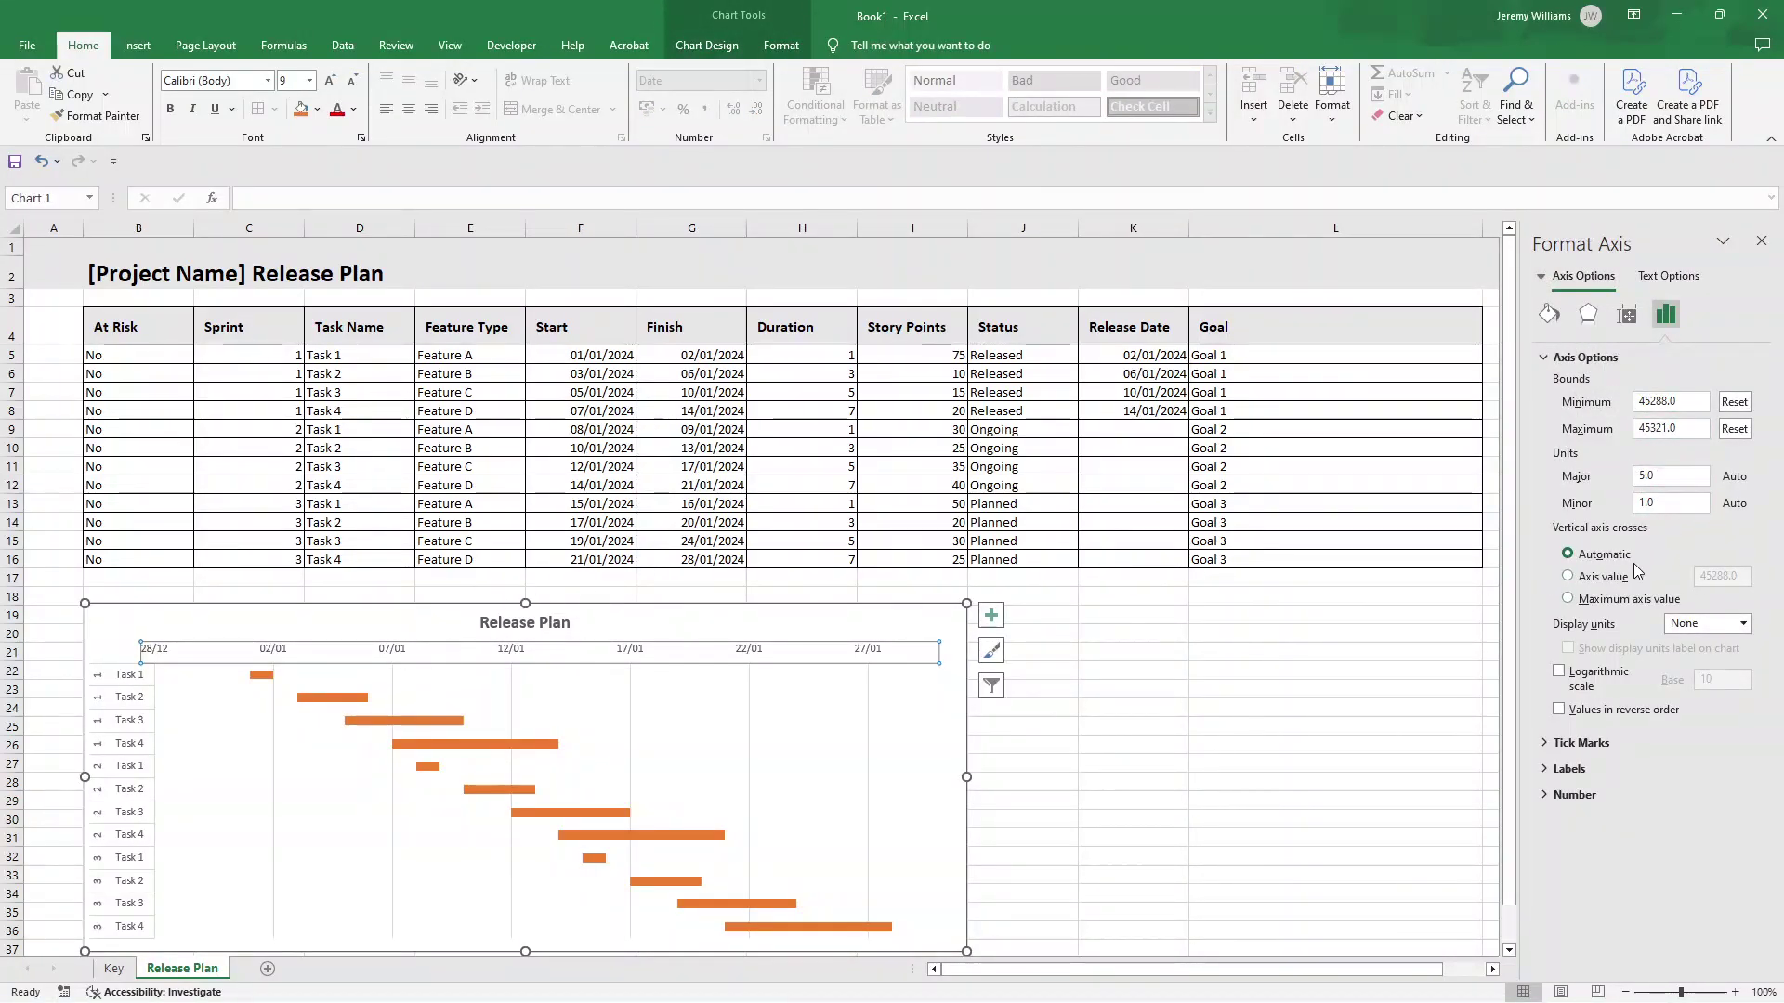
click(1645, 476)
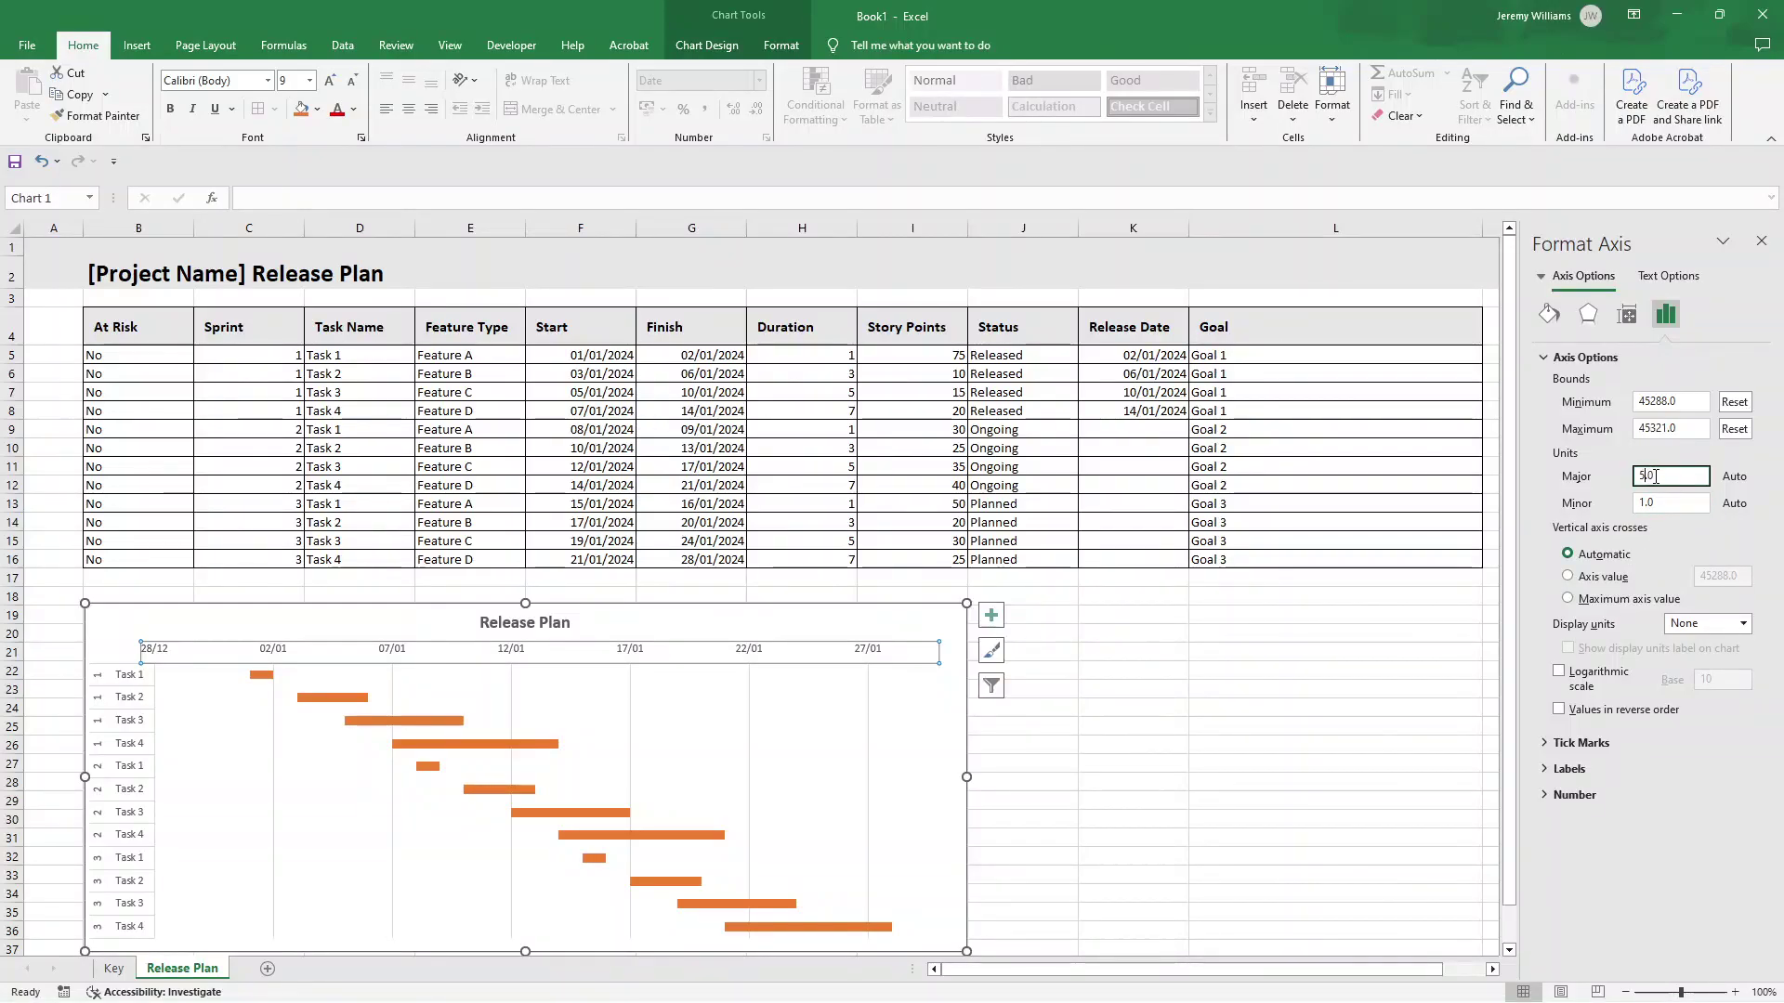
key(BackSpace)
text(3)
key(Return)
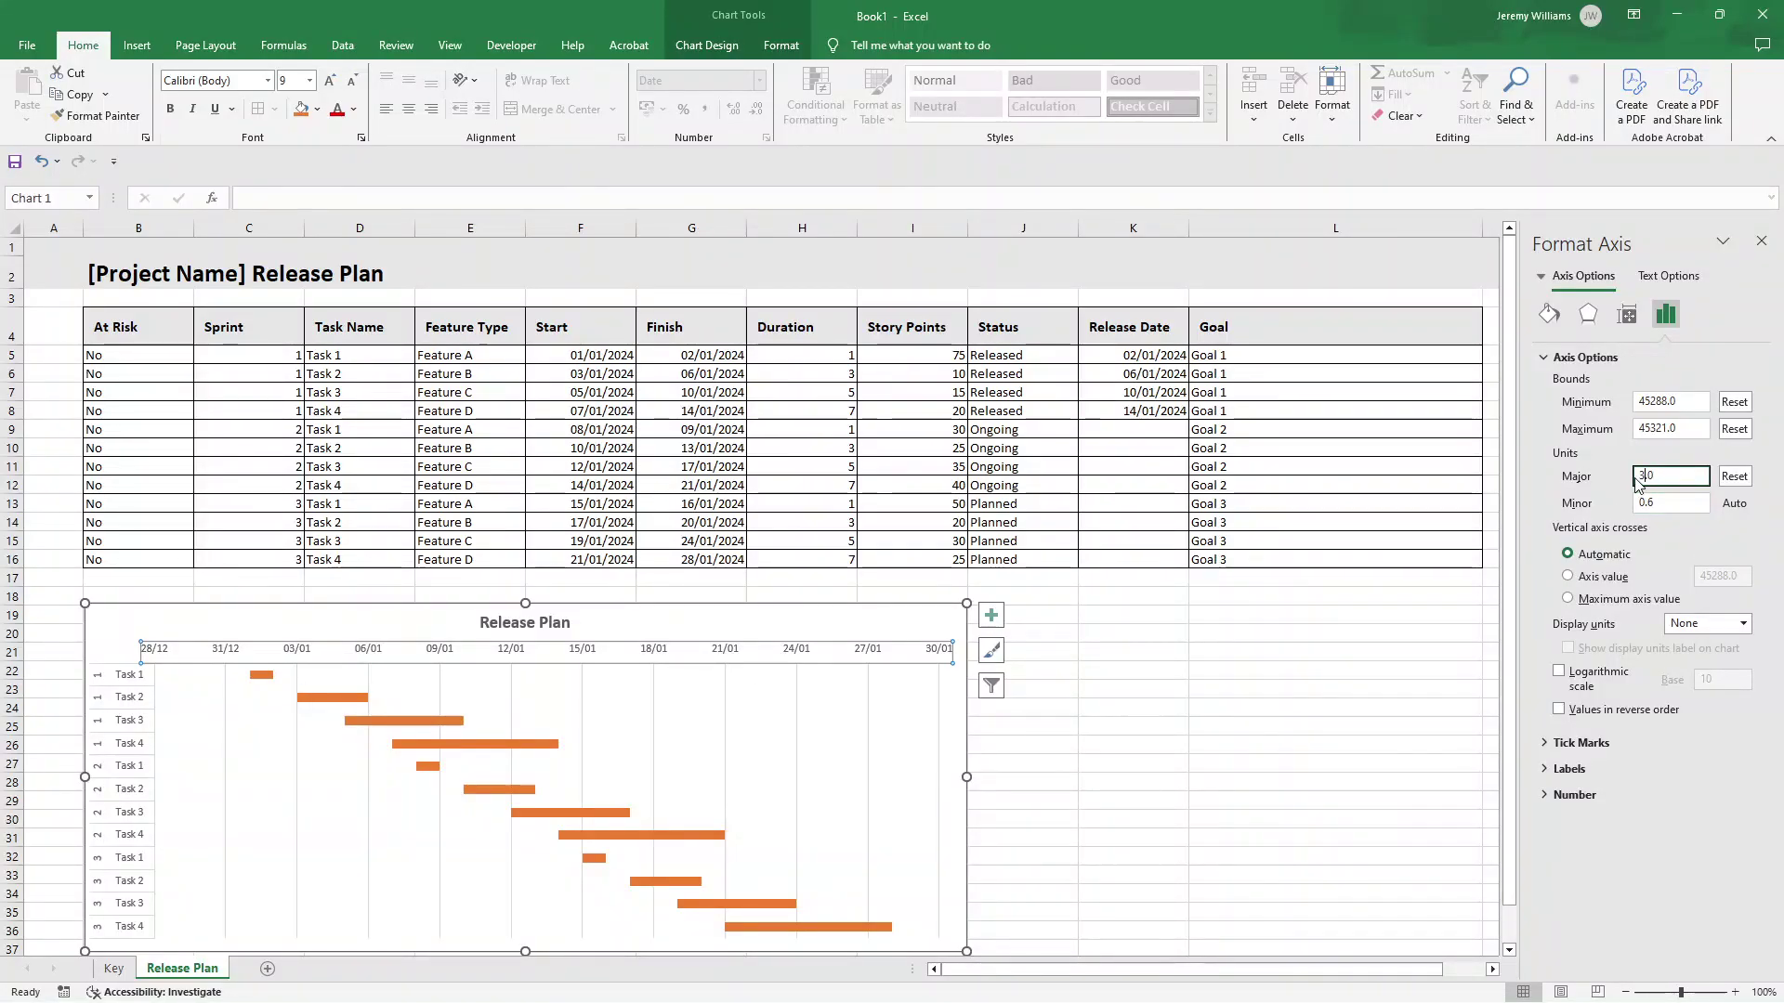
text(2.)
key(Return)
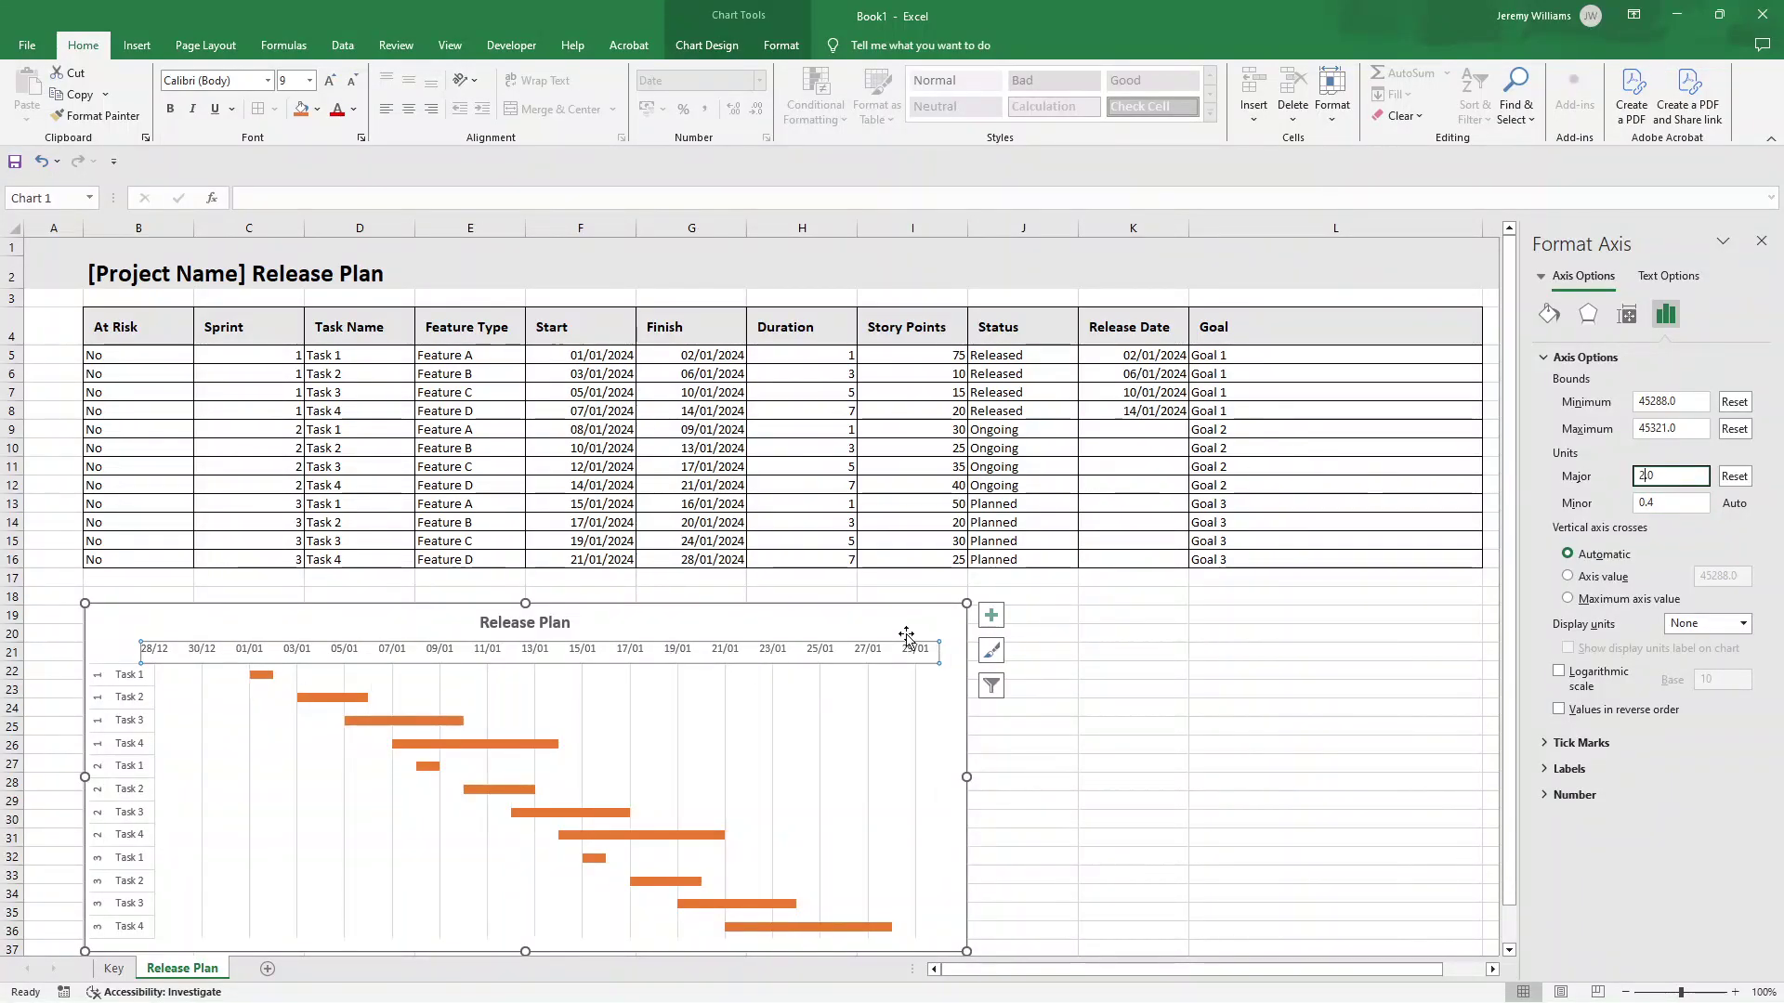
- Deselect the chart via cell K25, then reselect the Duration bars to review
click(1153, 671)
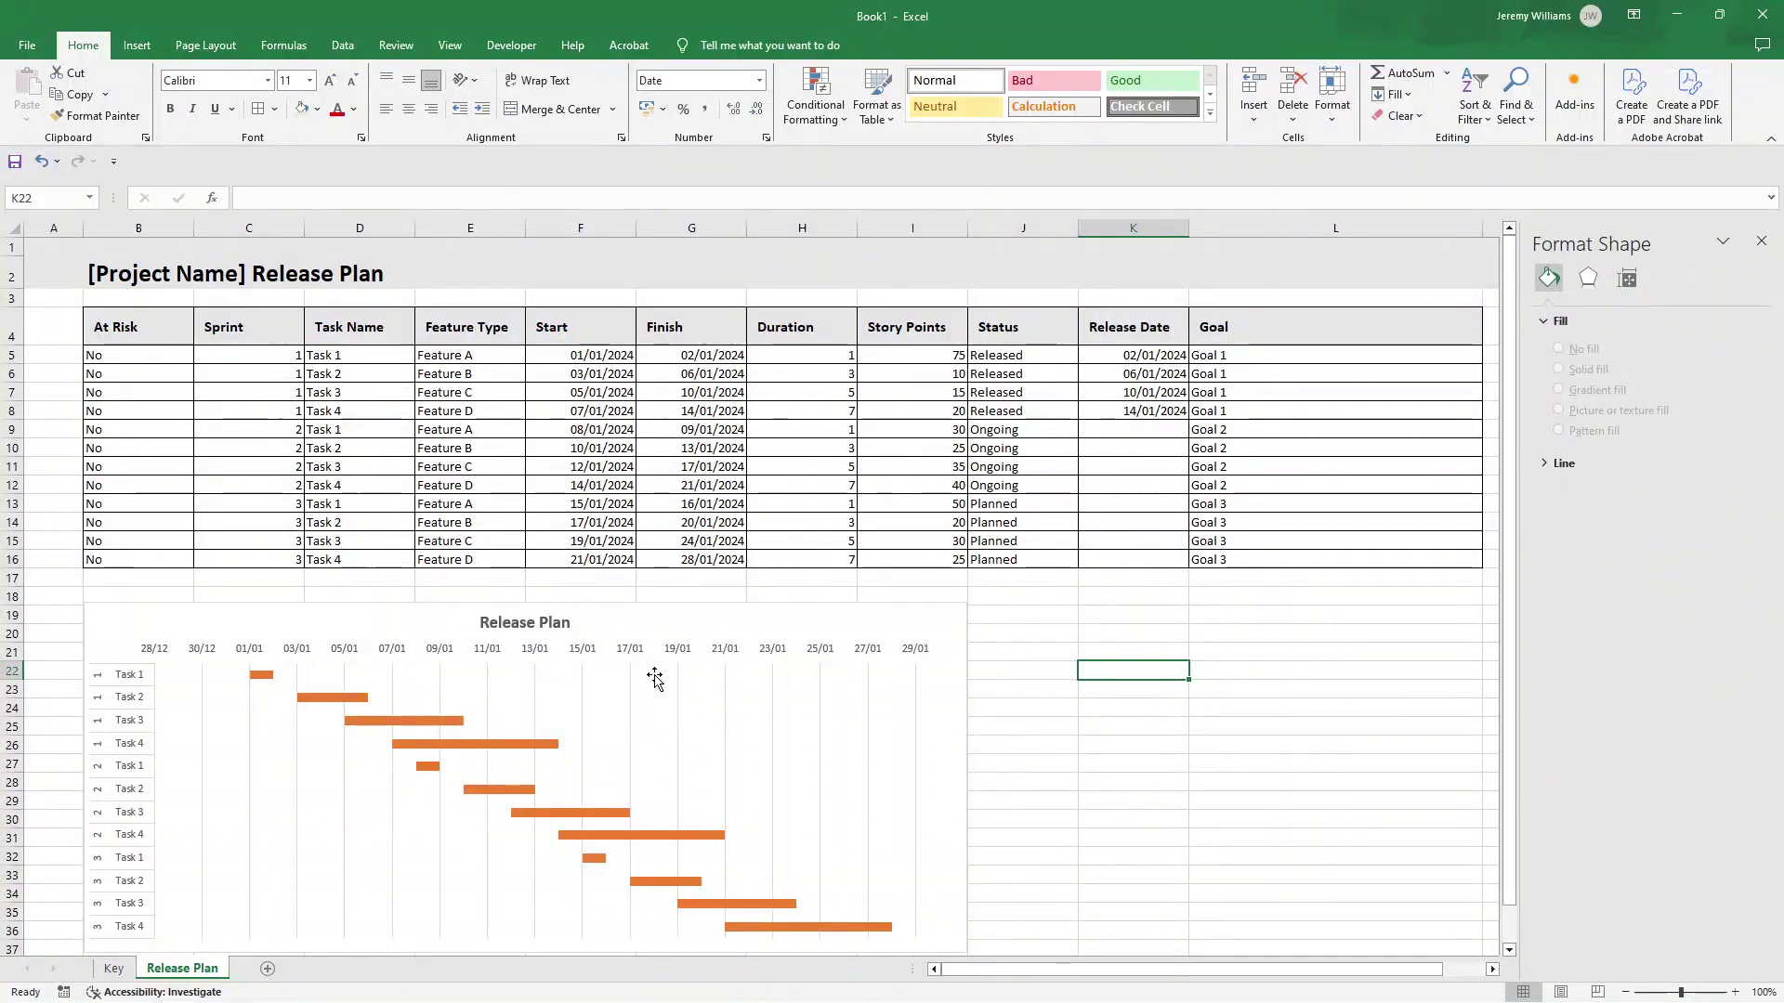
scroll(645, 677, down, 1)
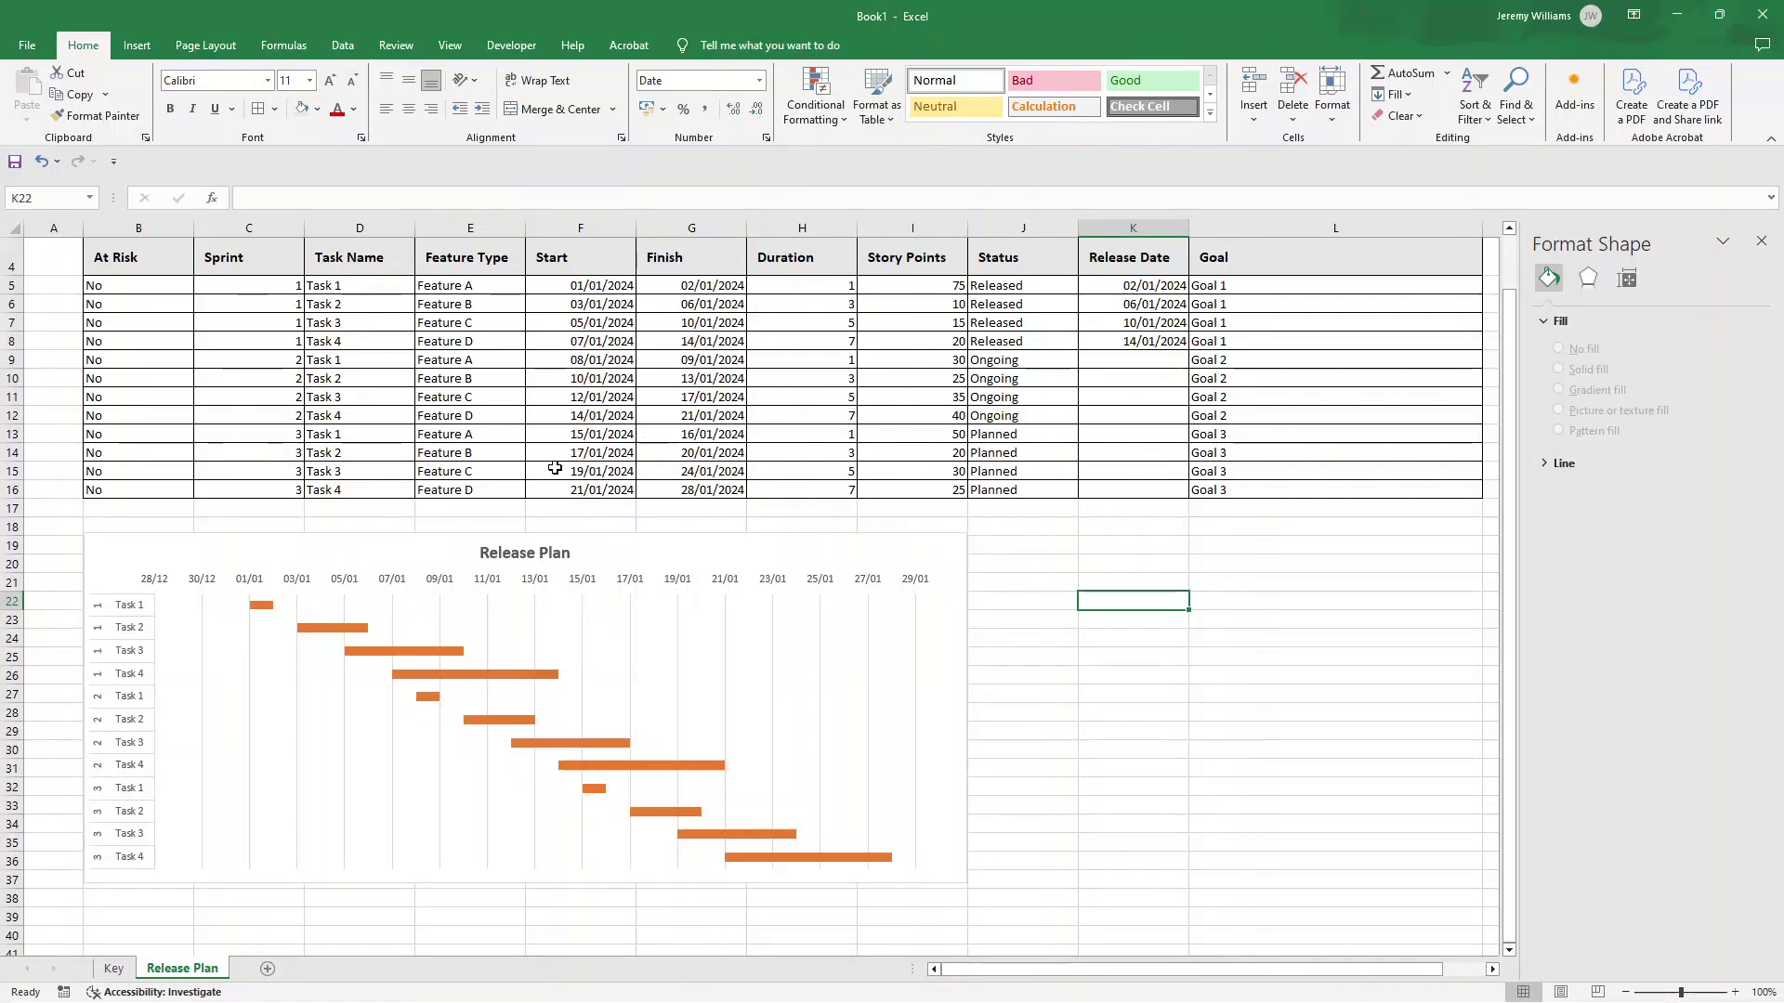
click(1137, 654)
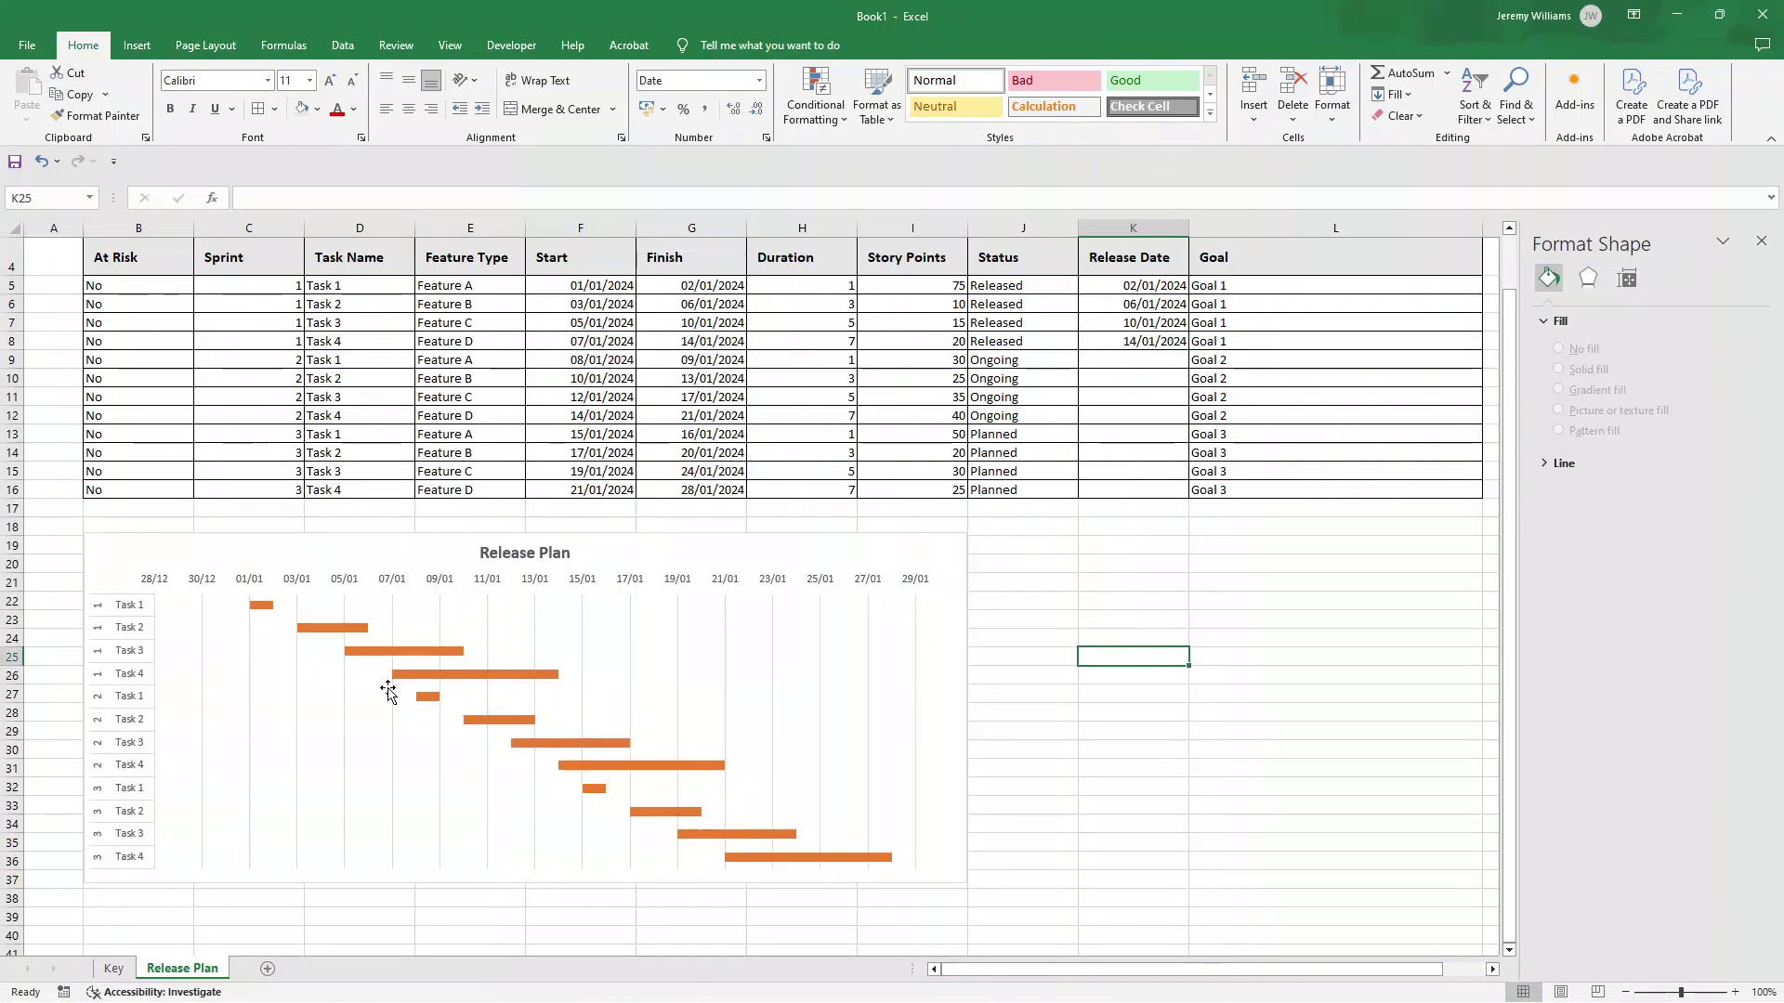
click(412, 650)
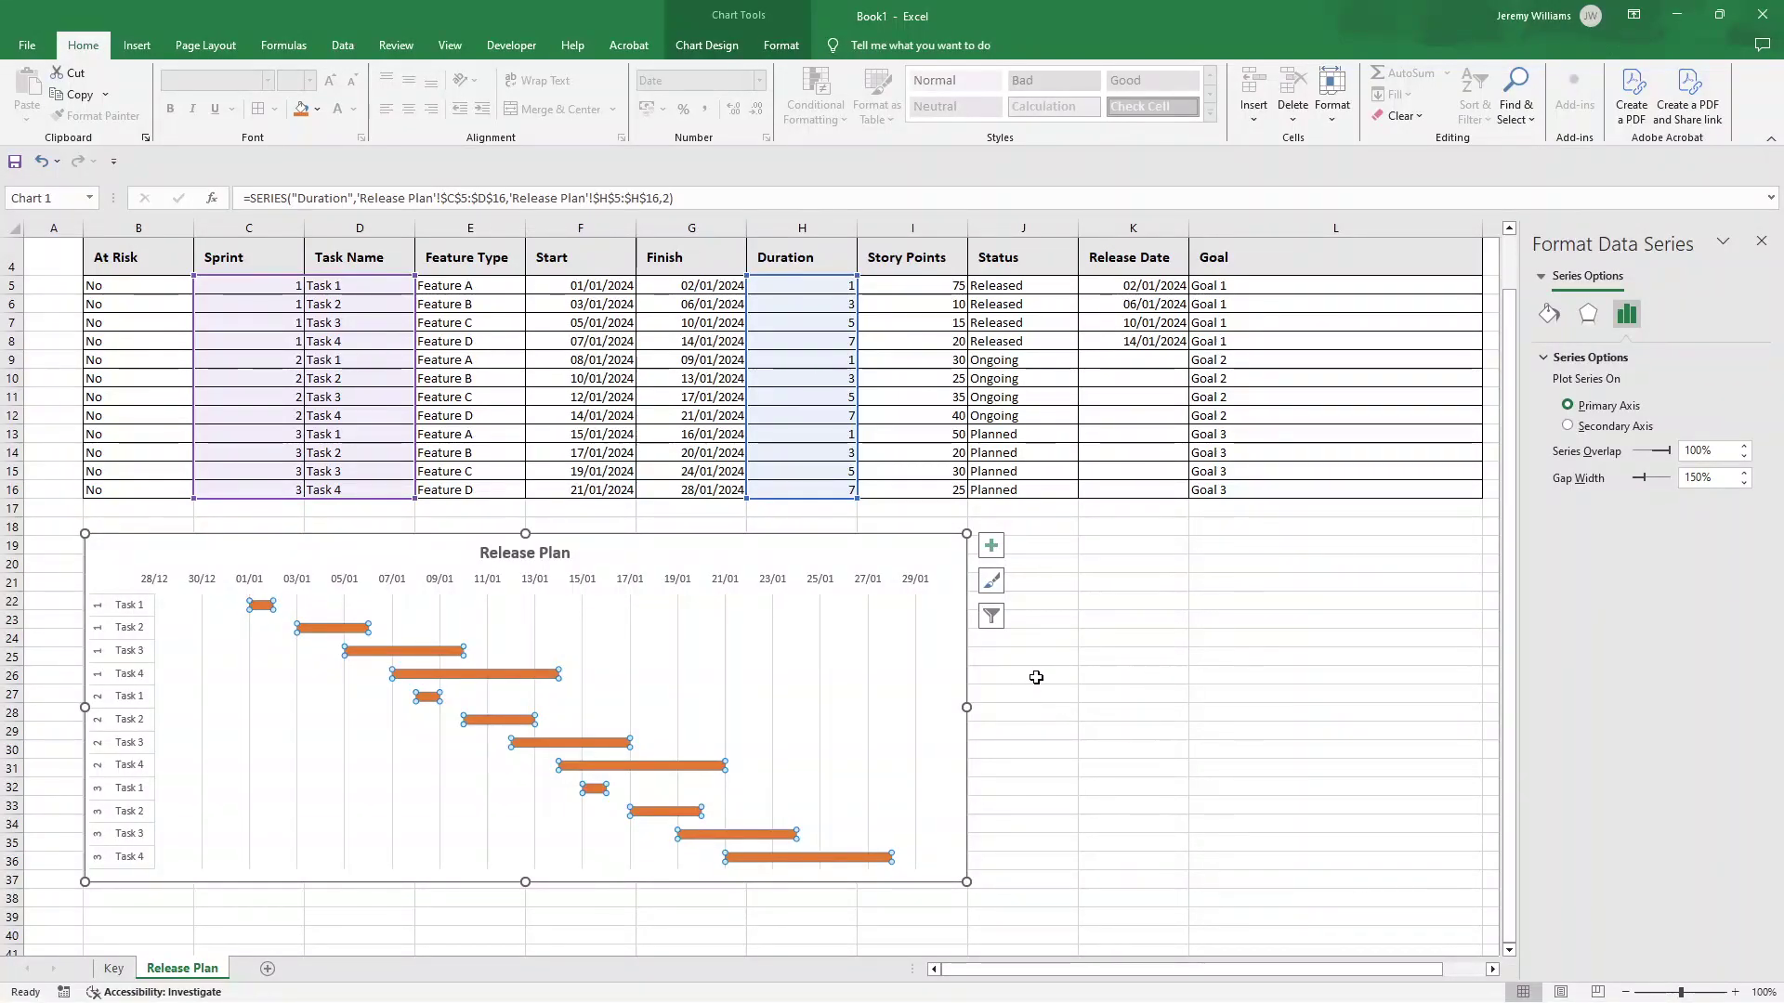
scroll(627, 655, up, 1)
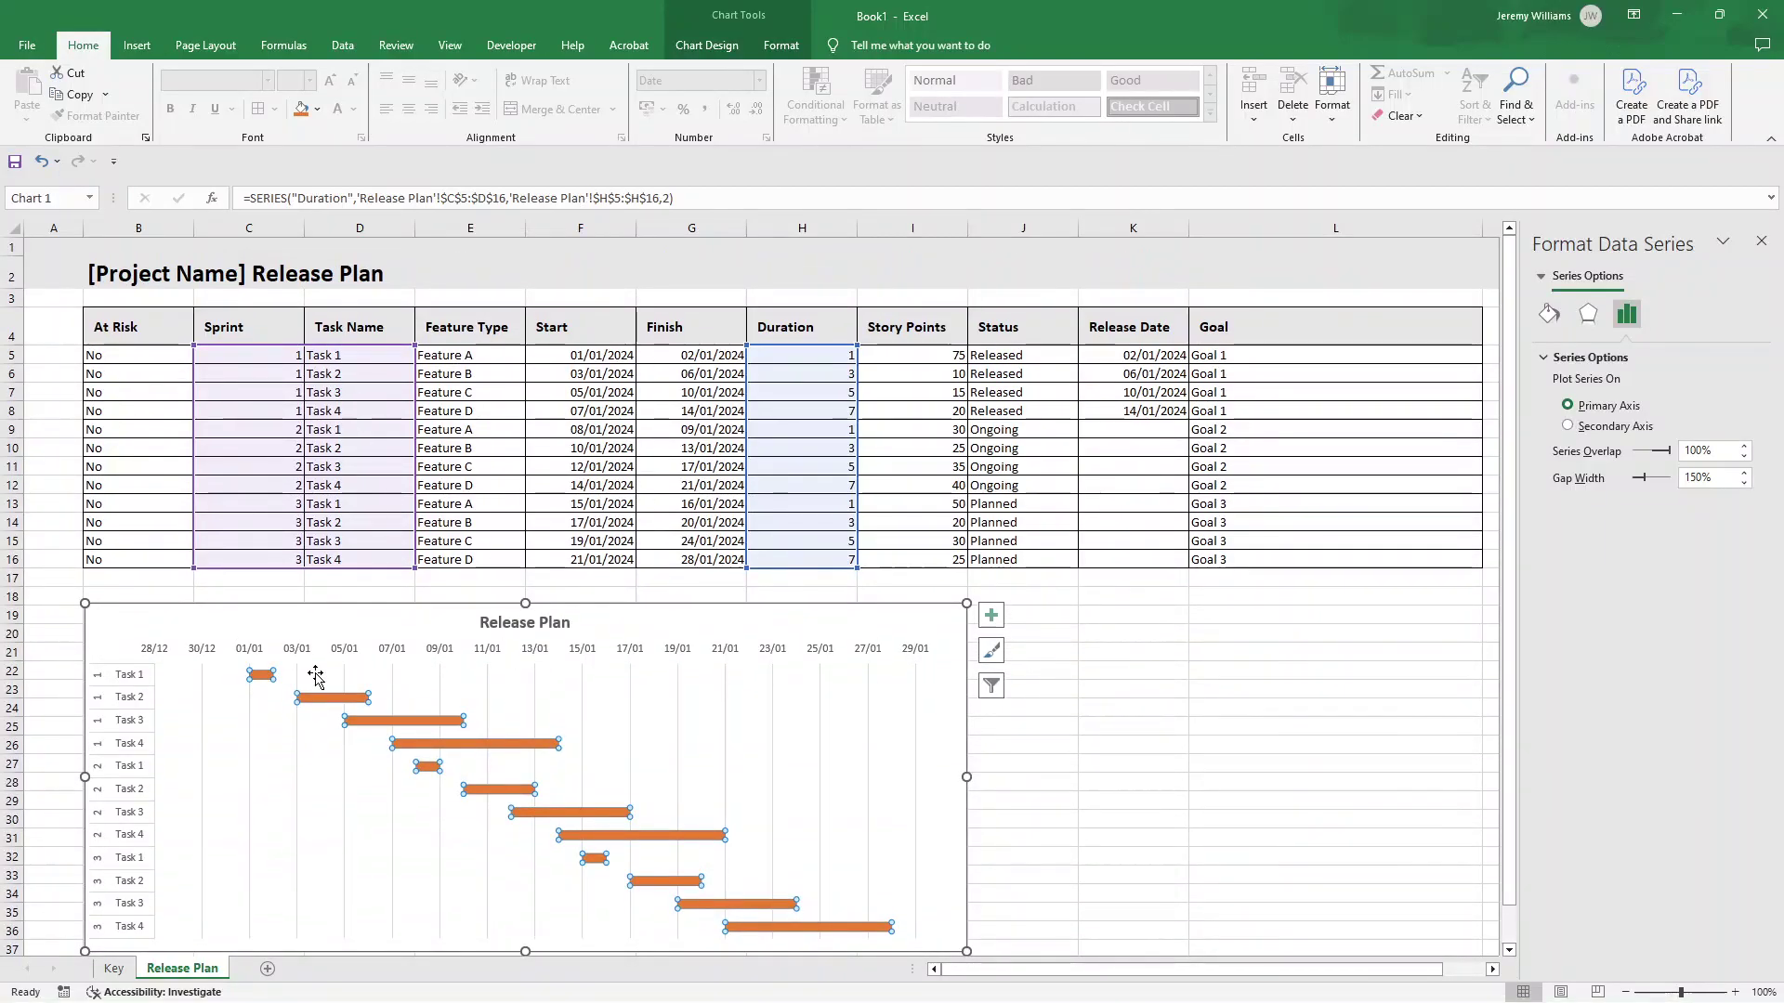
- Enter a bold, enlarged 'Key' heading in C39 below the chart
scroll(424, 661, down, 2)
click(248, 839)
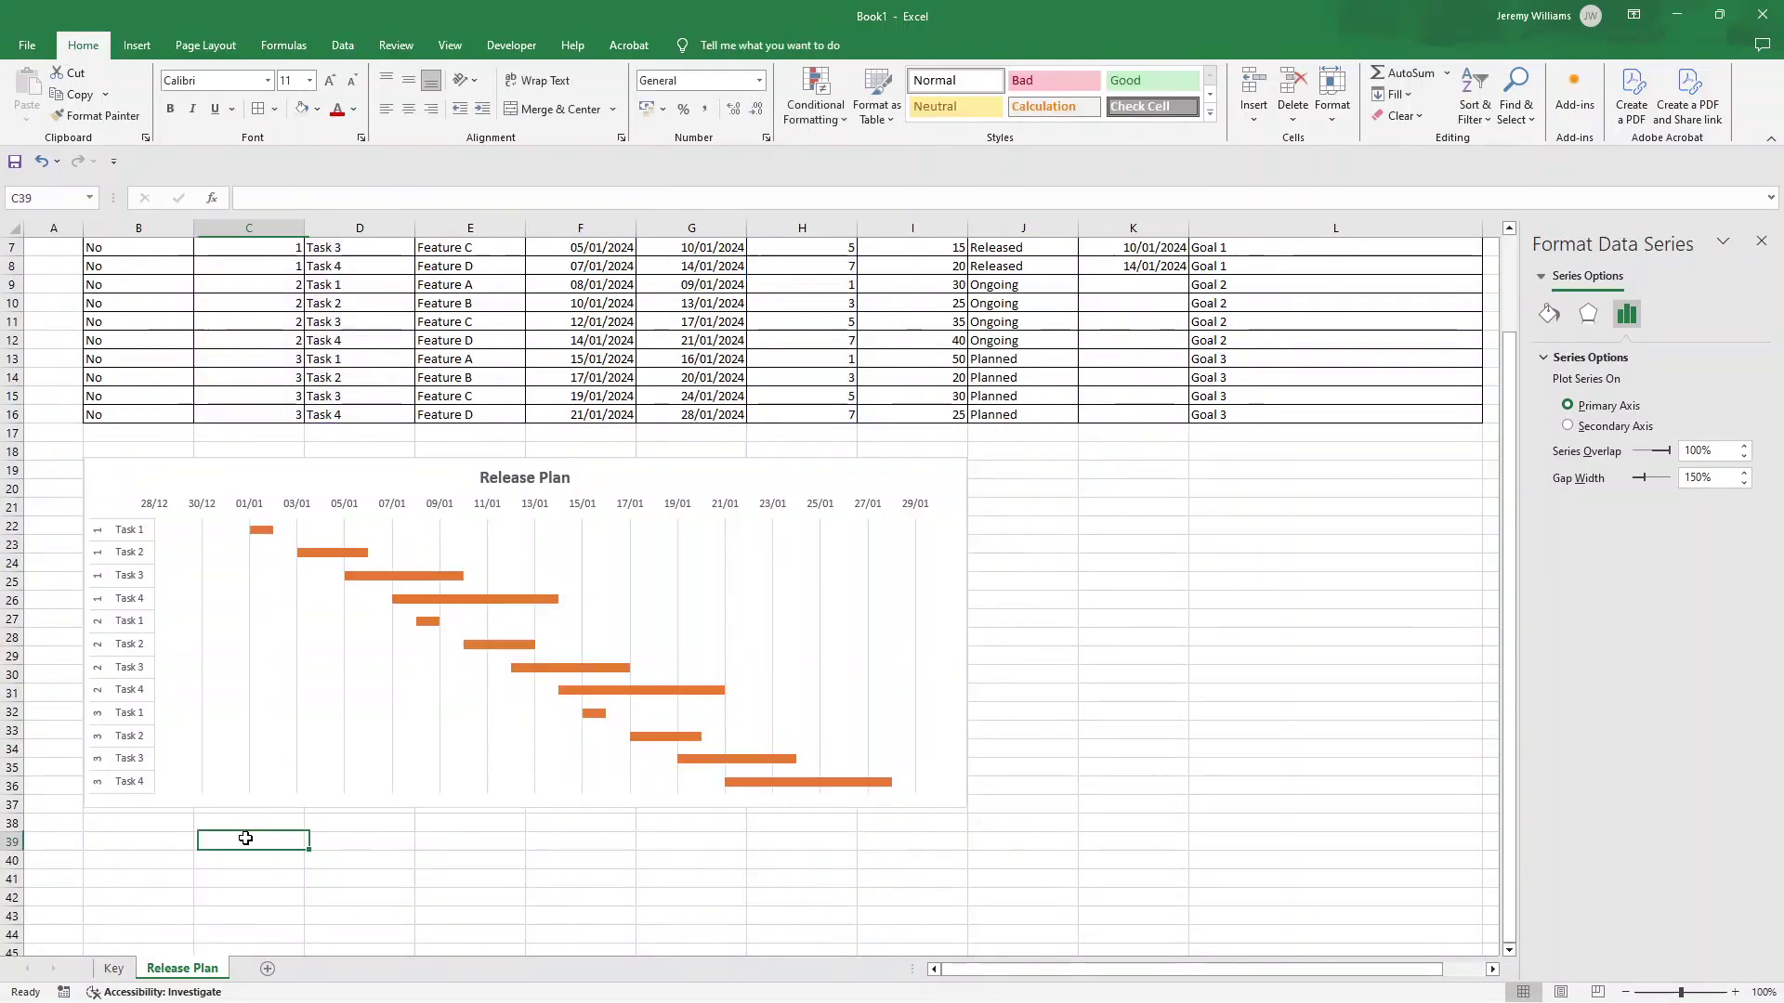
text(Key)
key(ctrl+Return)
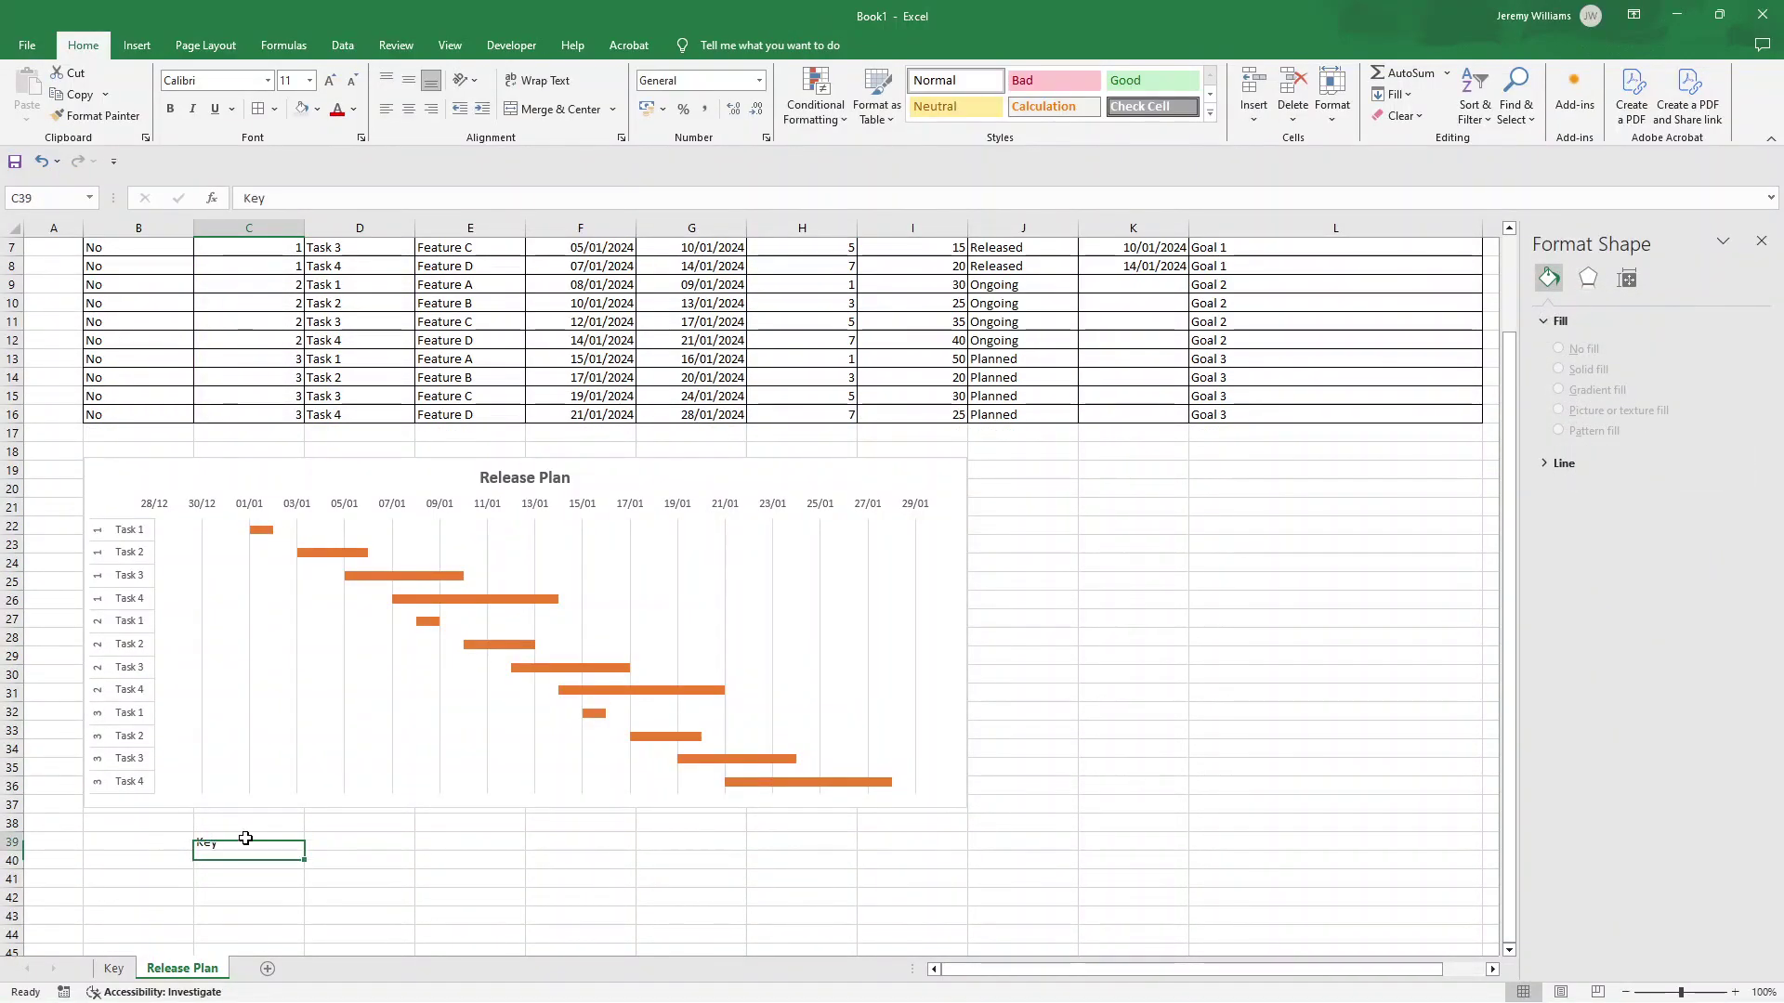
key(ctrl+b)
click(330, 81)
- List Released, Ongoing and Planned in C40:C42 under the Key heading
click(244, 864)
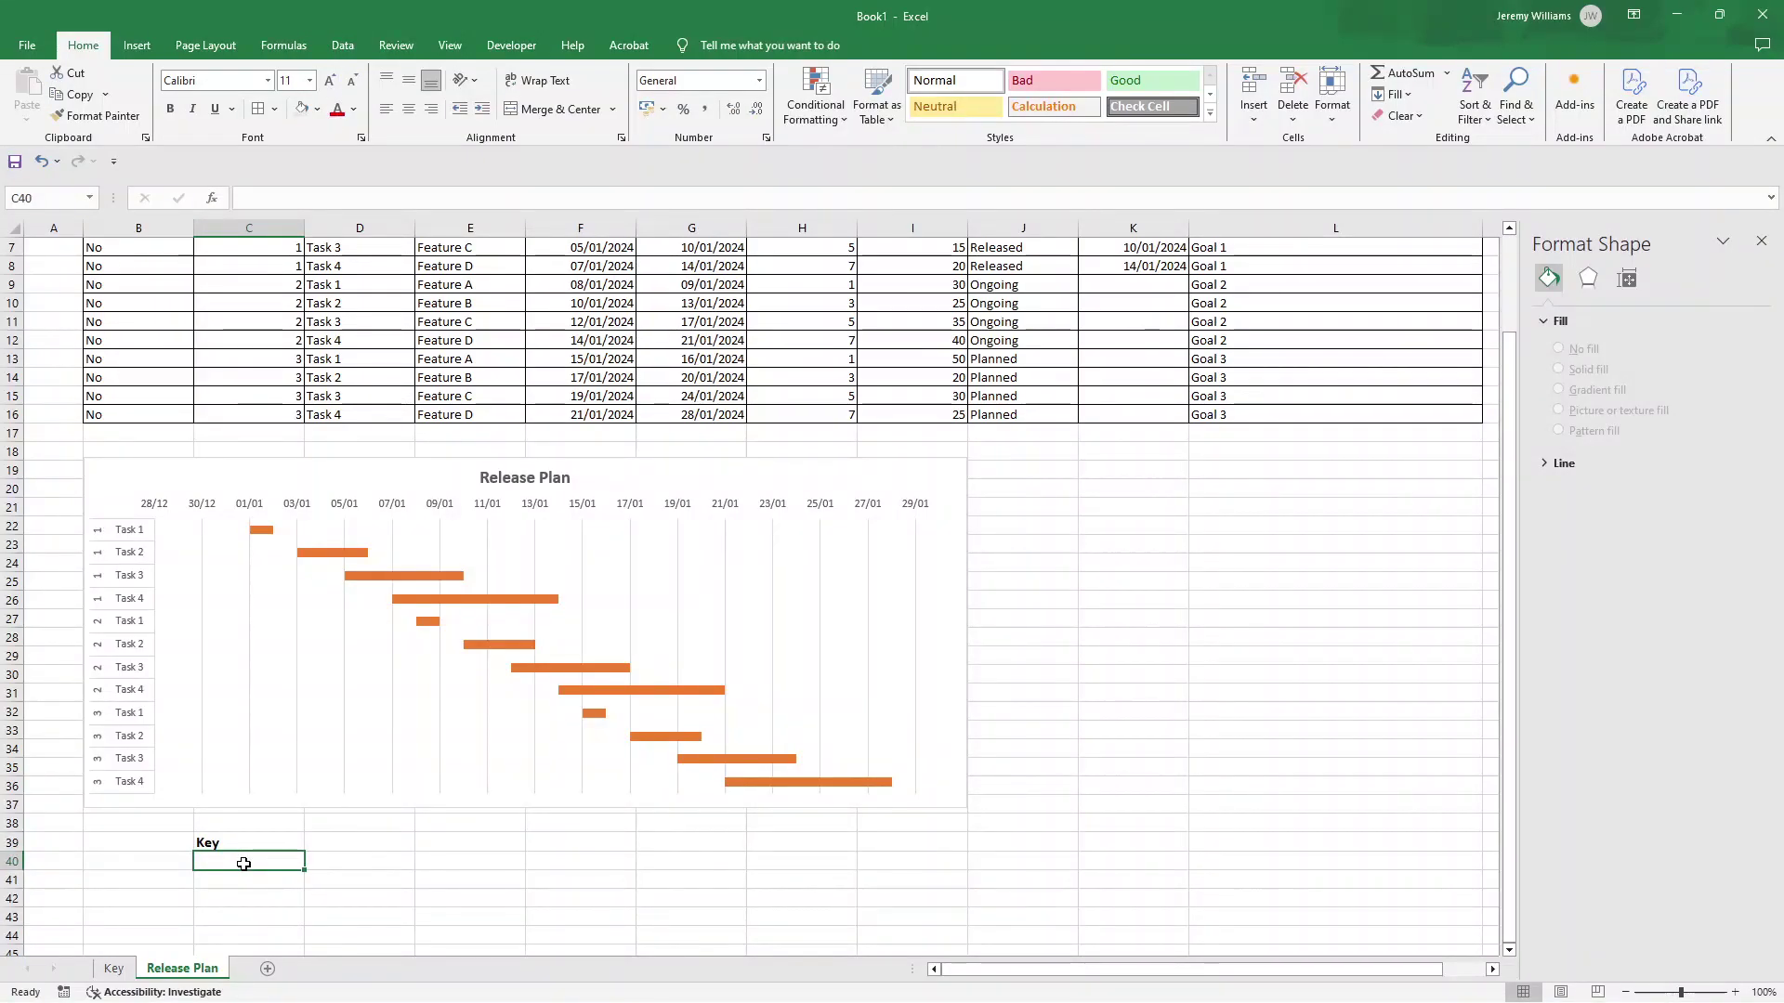
text(Released)
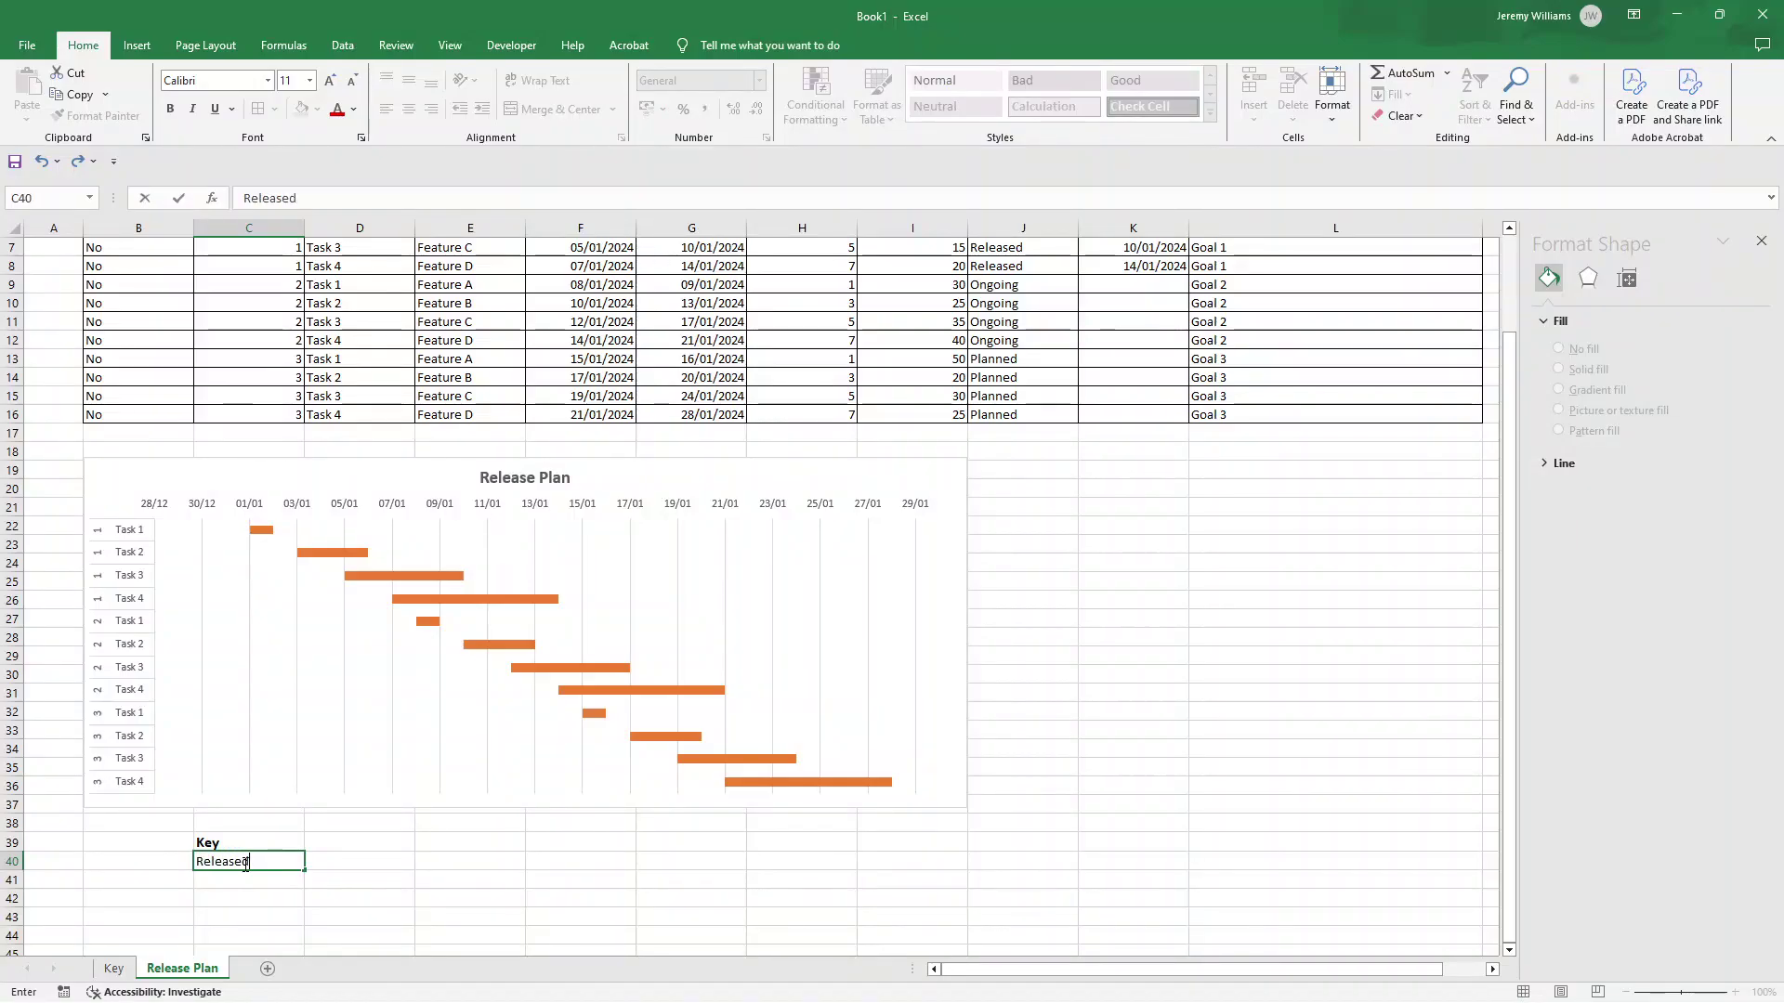
key(Return)
text(Ongoing)
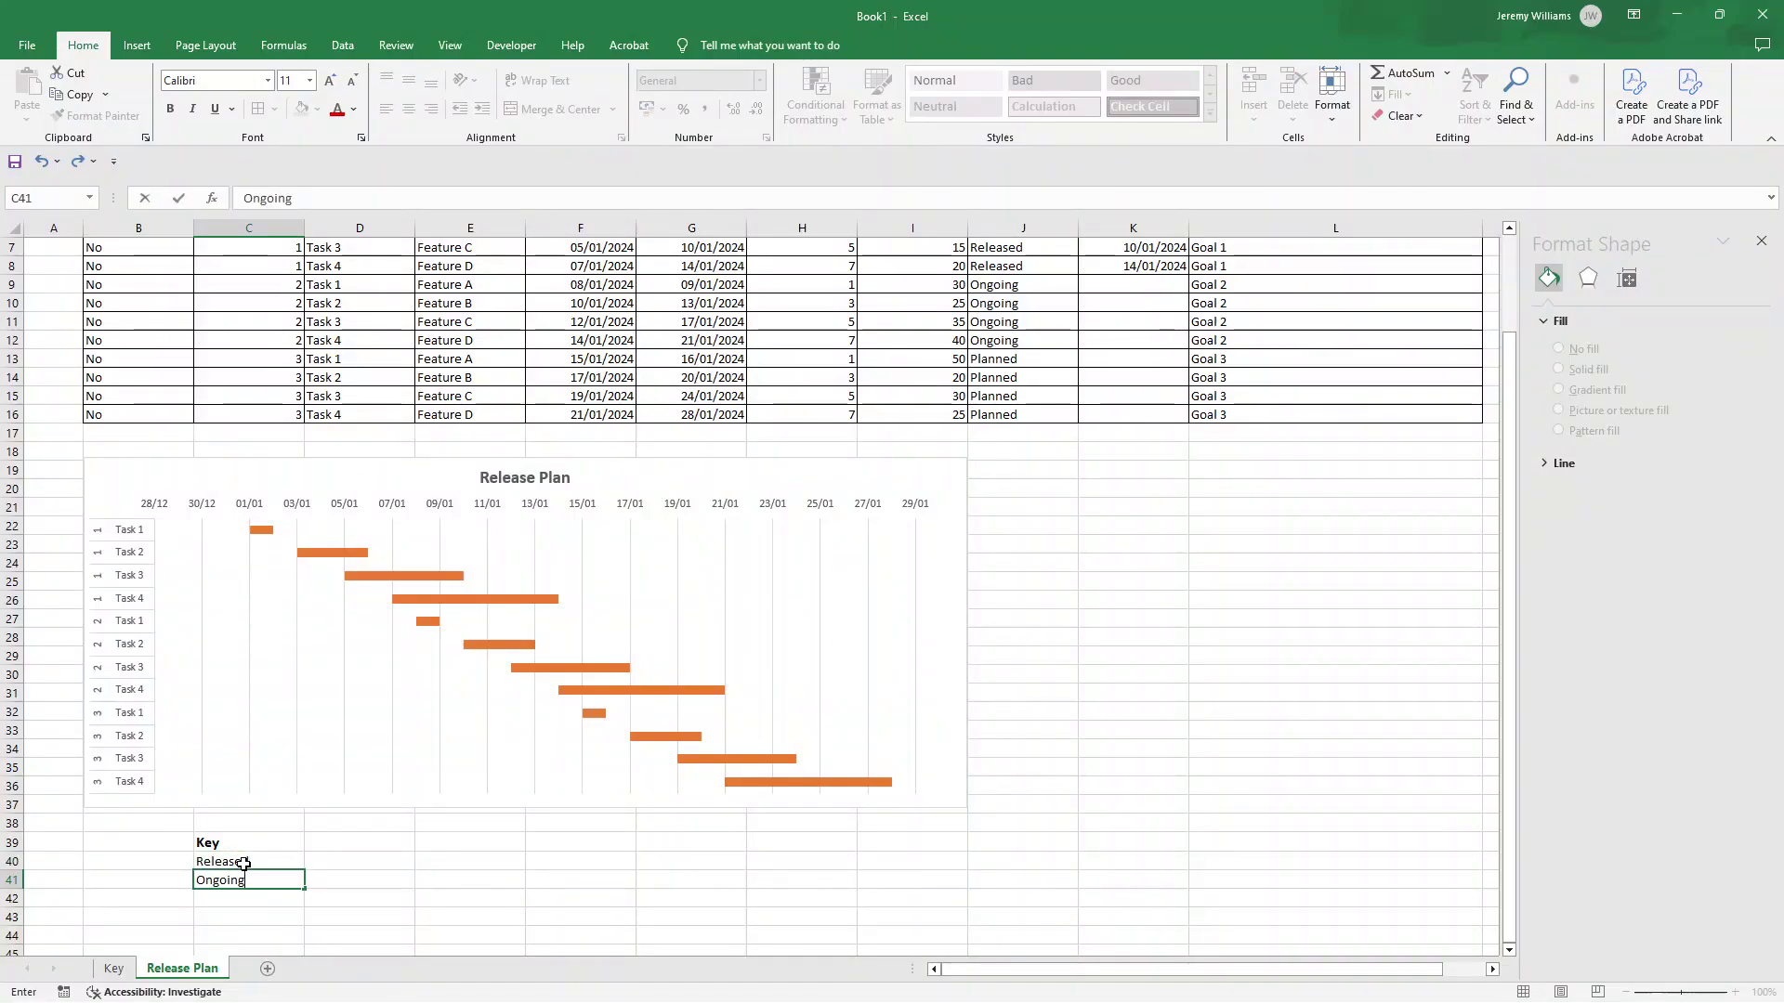
key(Return)
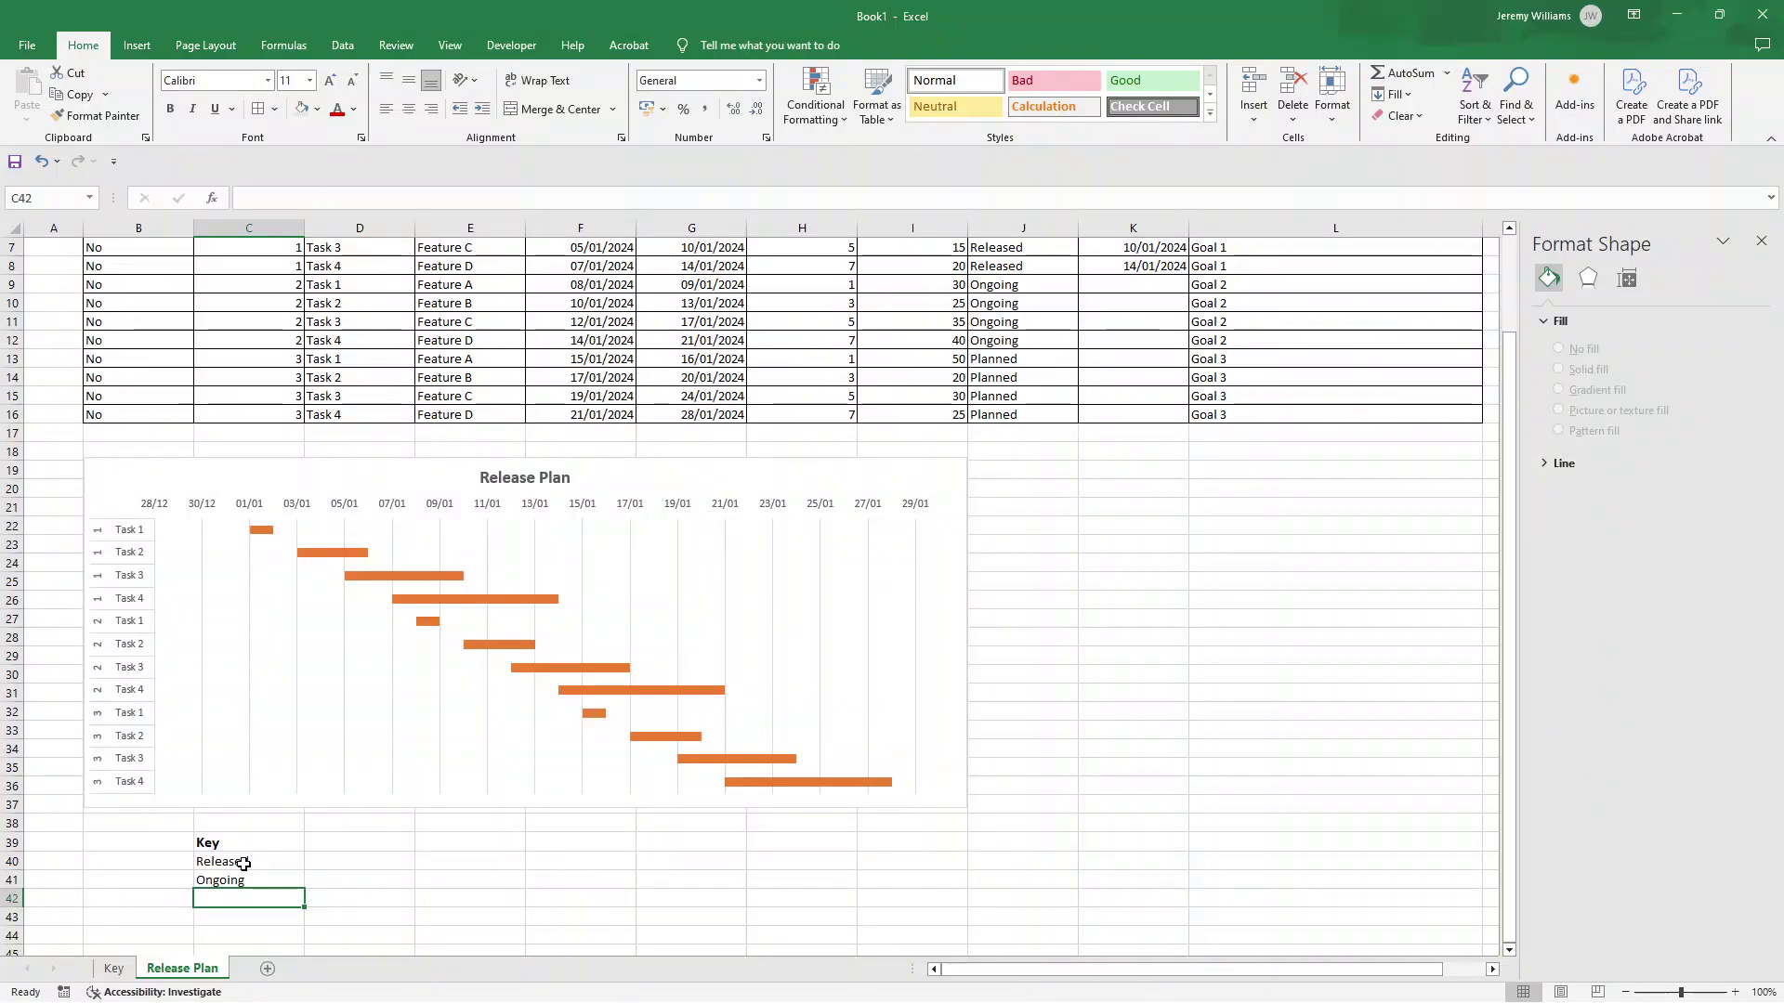
text(Planned)
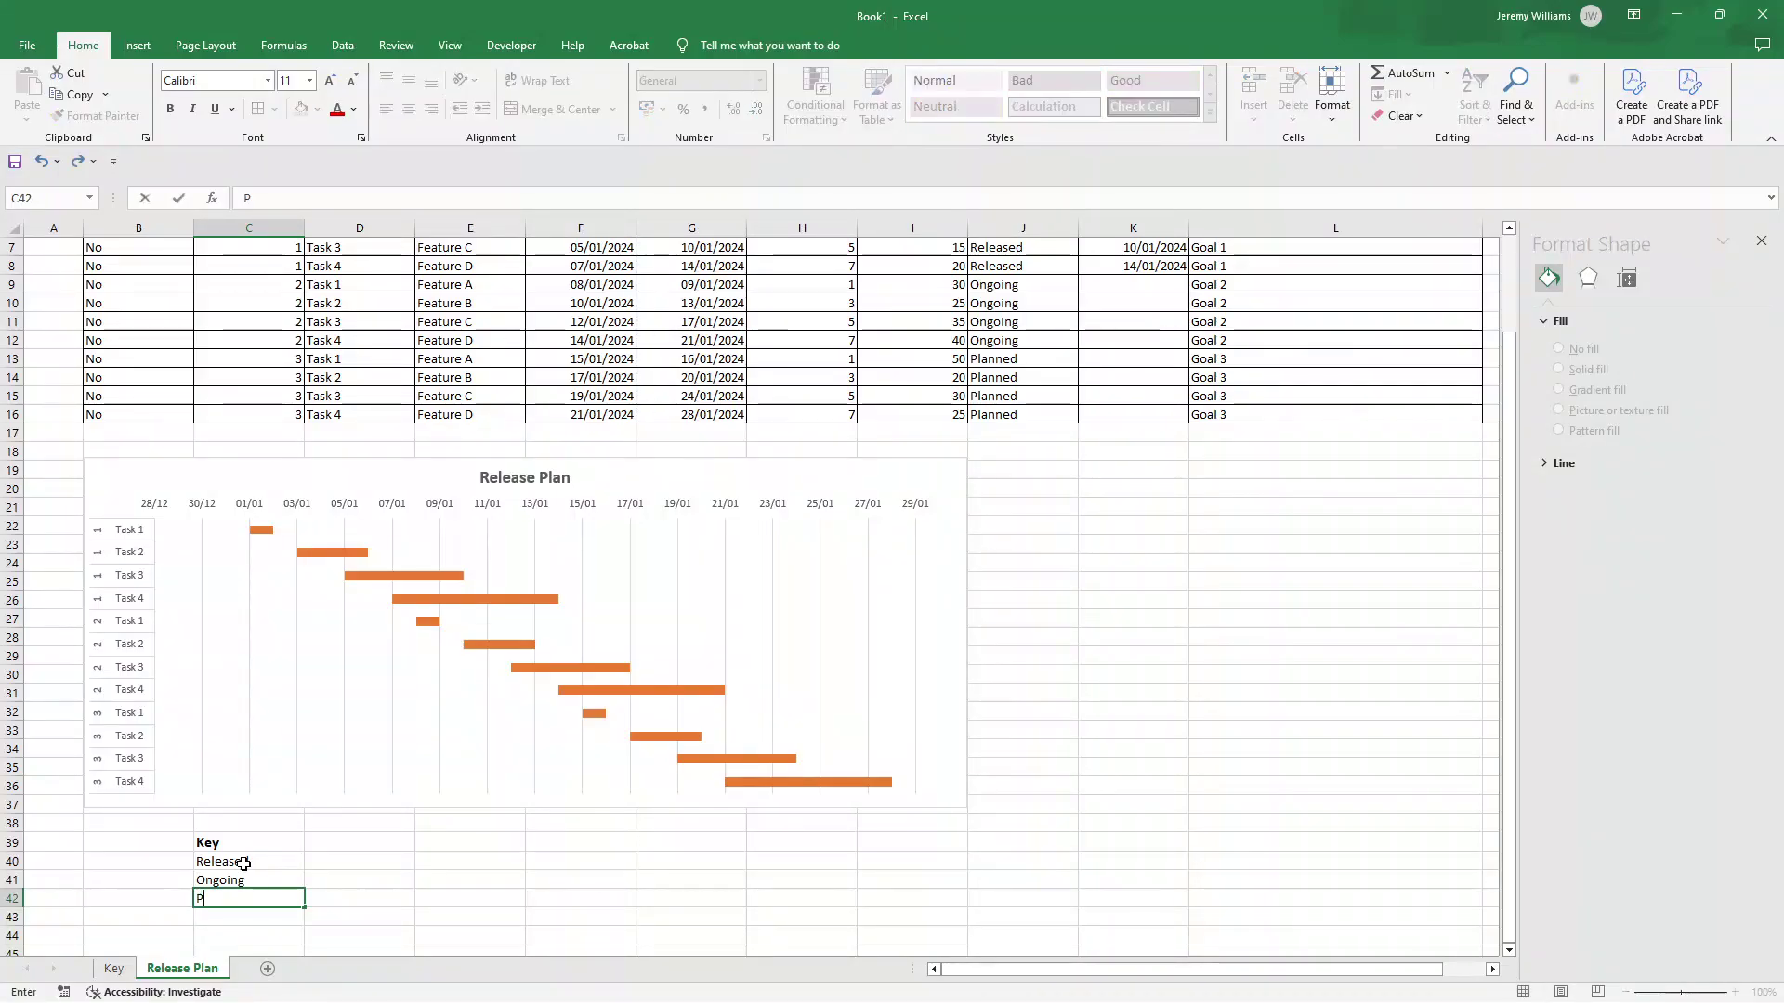
key(Return)
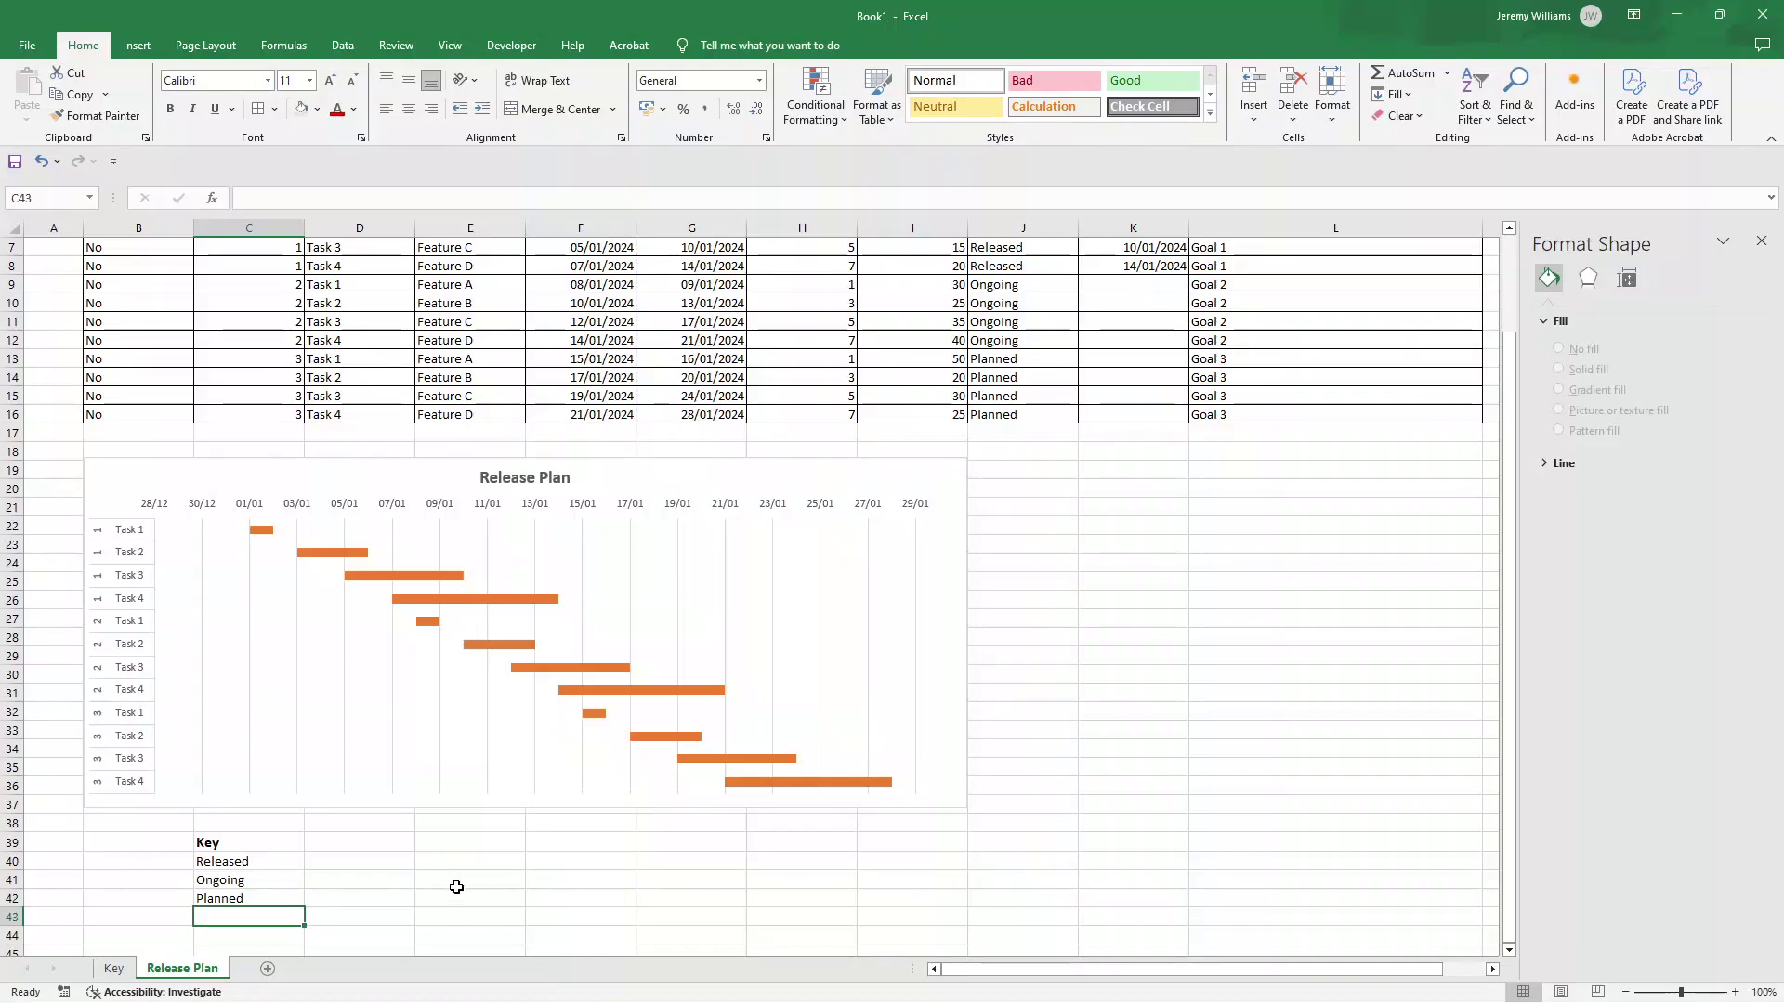
click(259, 859)
click(319, 864)
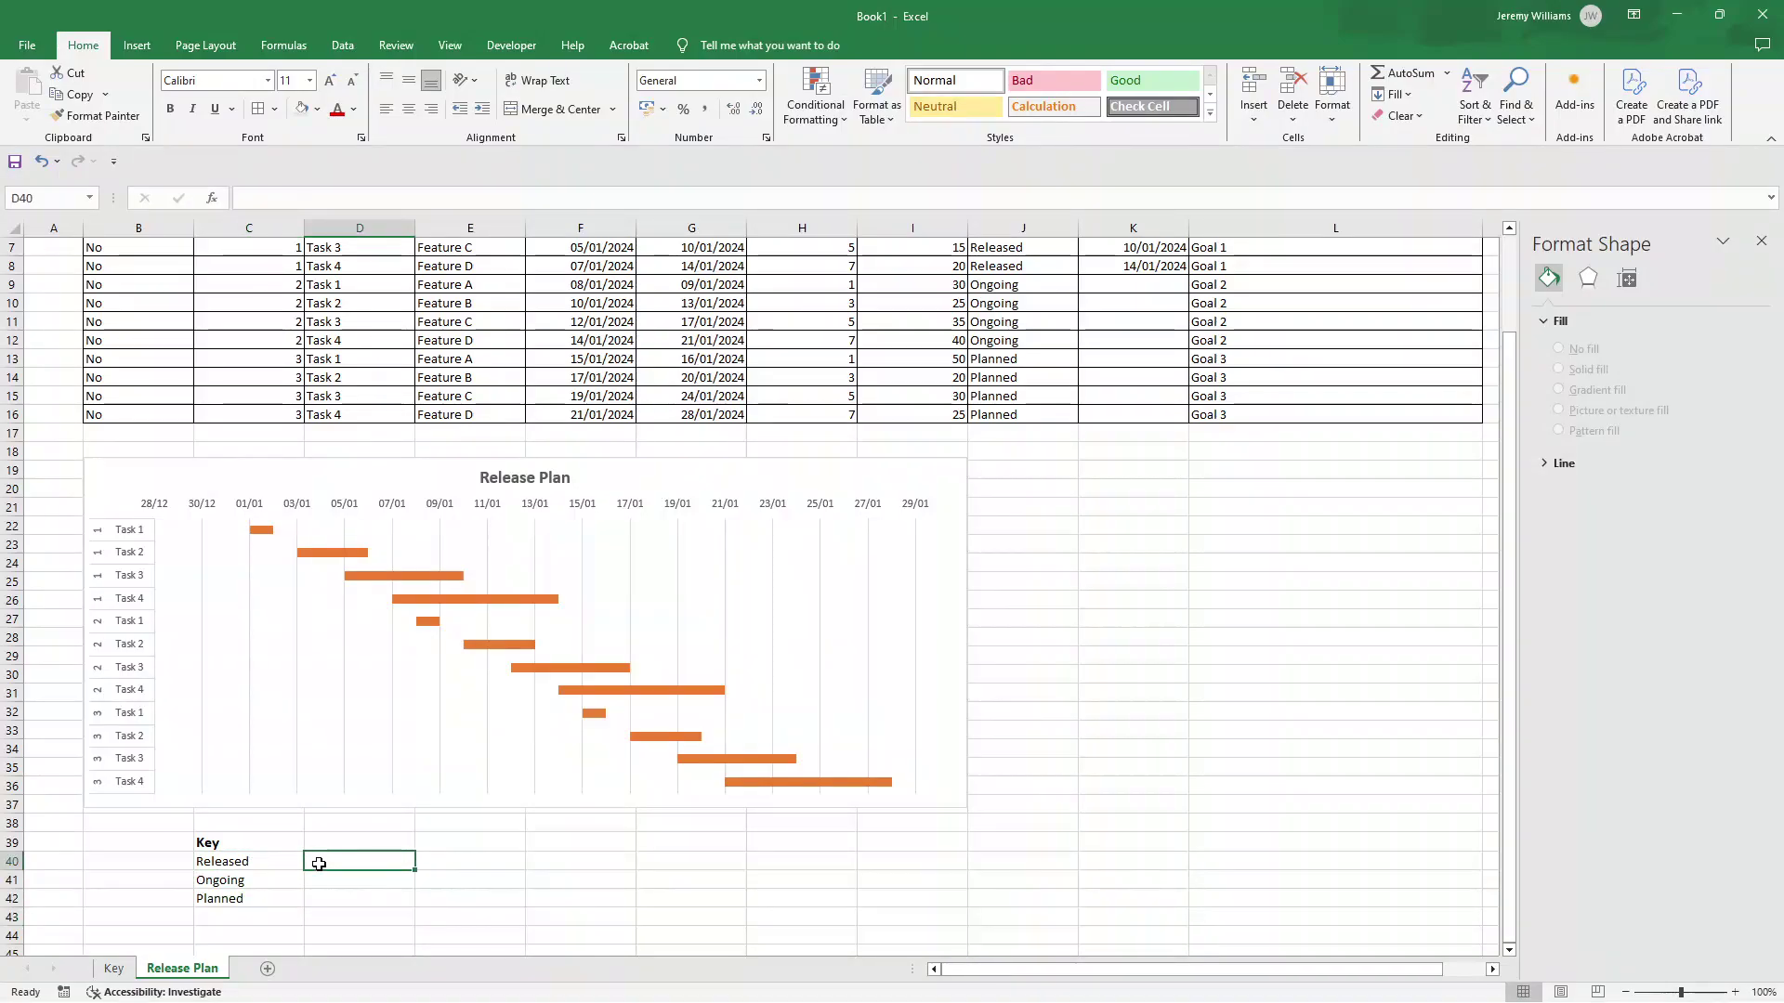
- Fill D40 blue, D41 light green and D42 light orange as key swatches
double_click(318, 864)
key(Return)
click(318, 864)
click(316, 108)
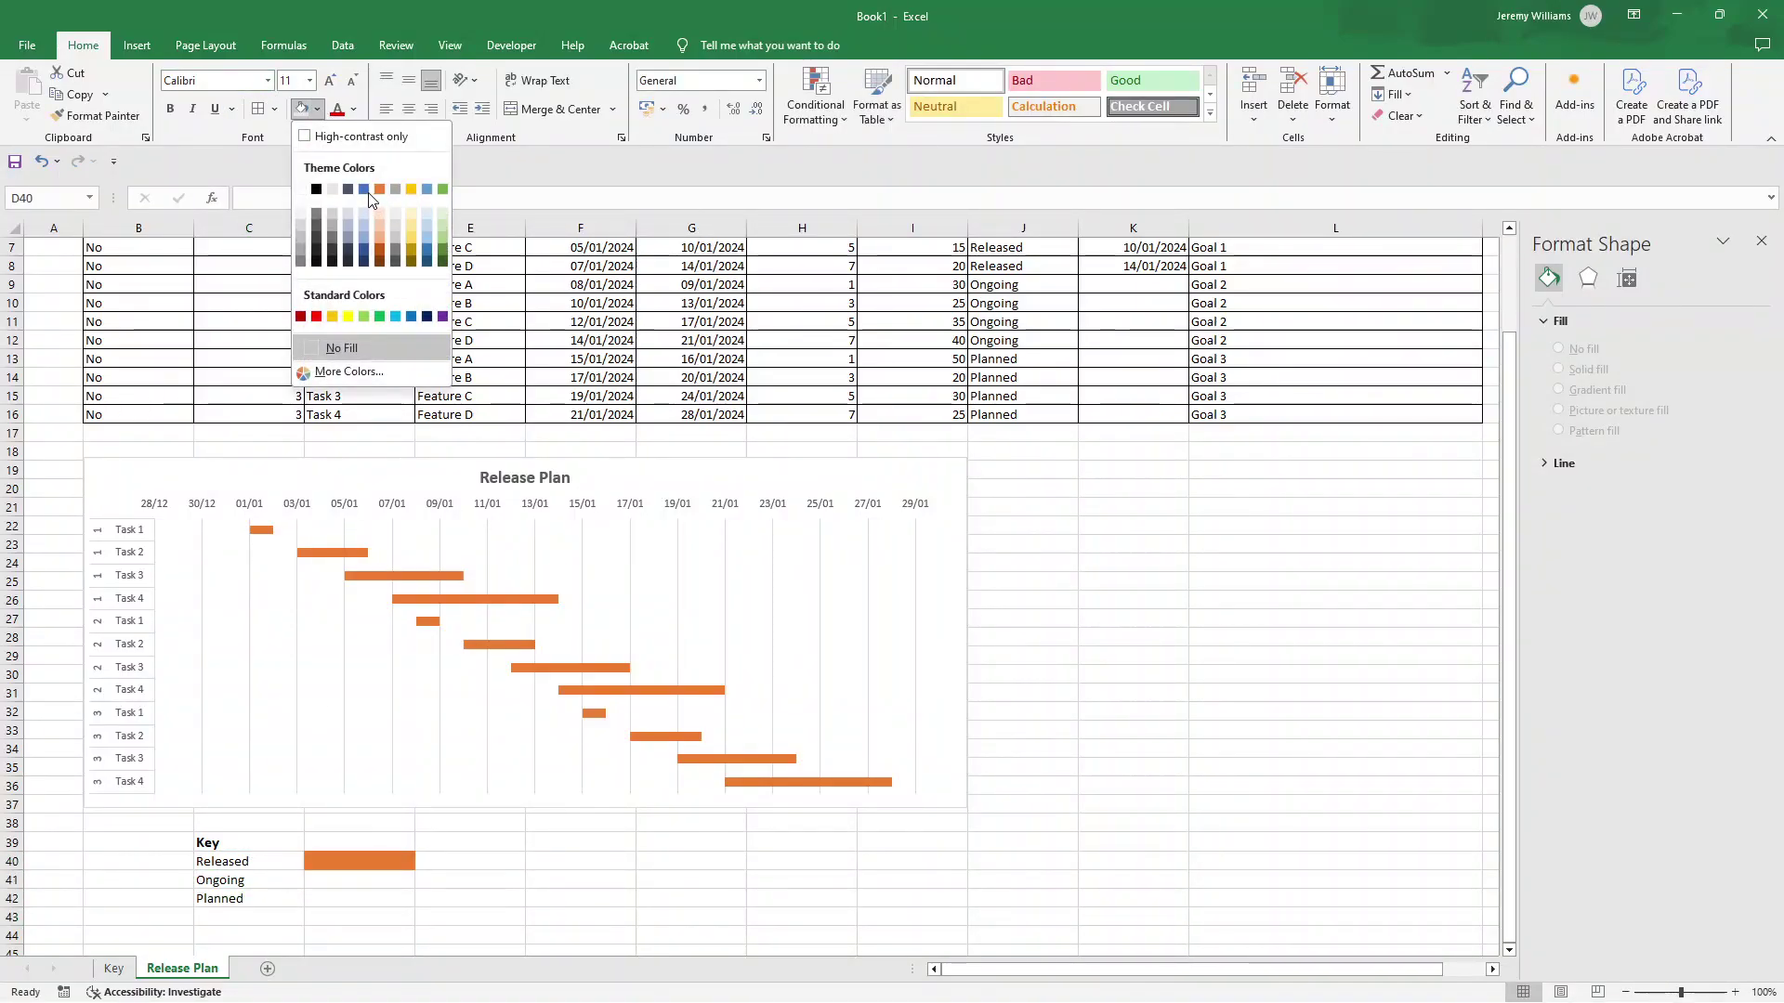
click(364, 188)
click(368, 881)
click(317, 109)
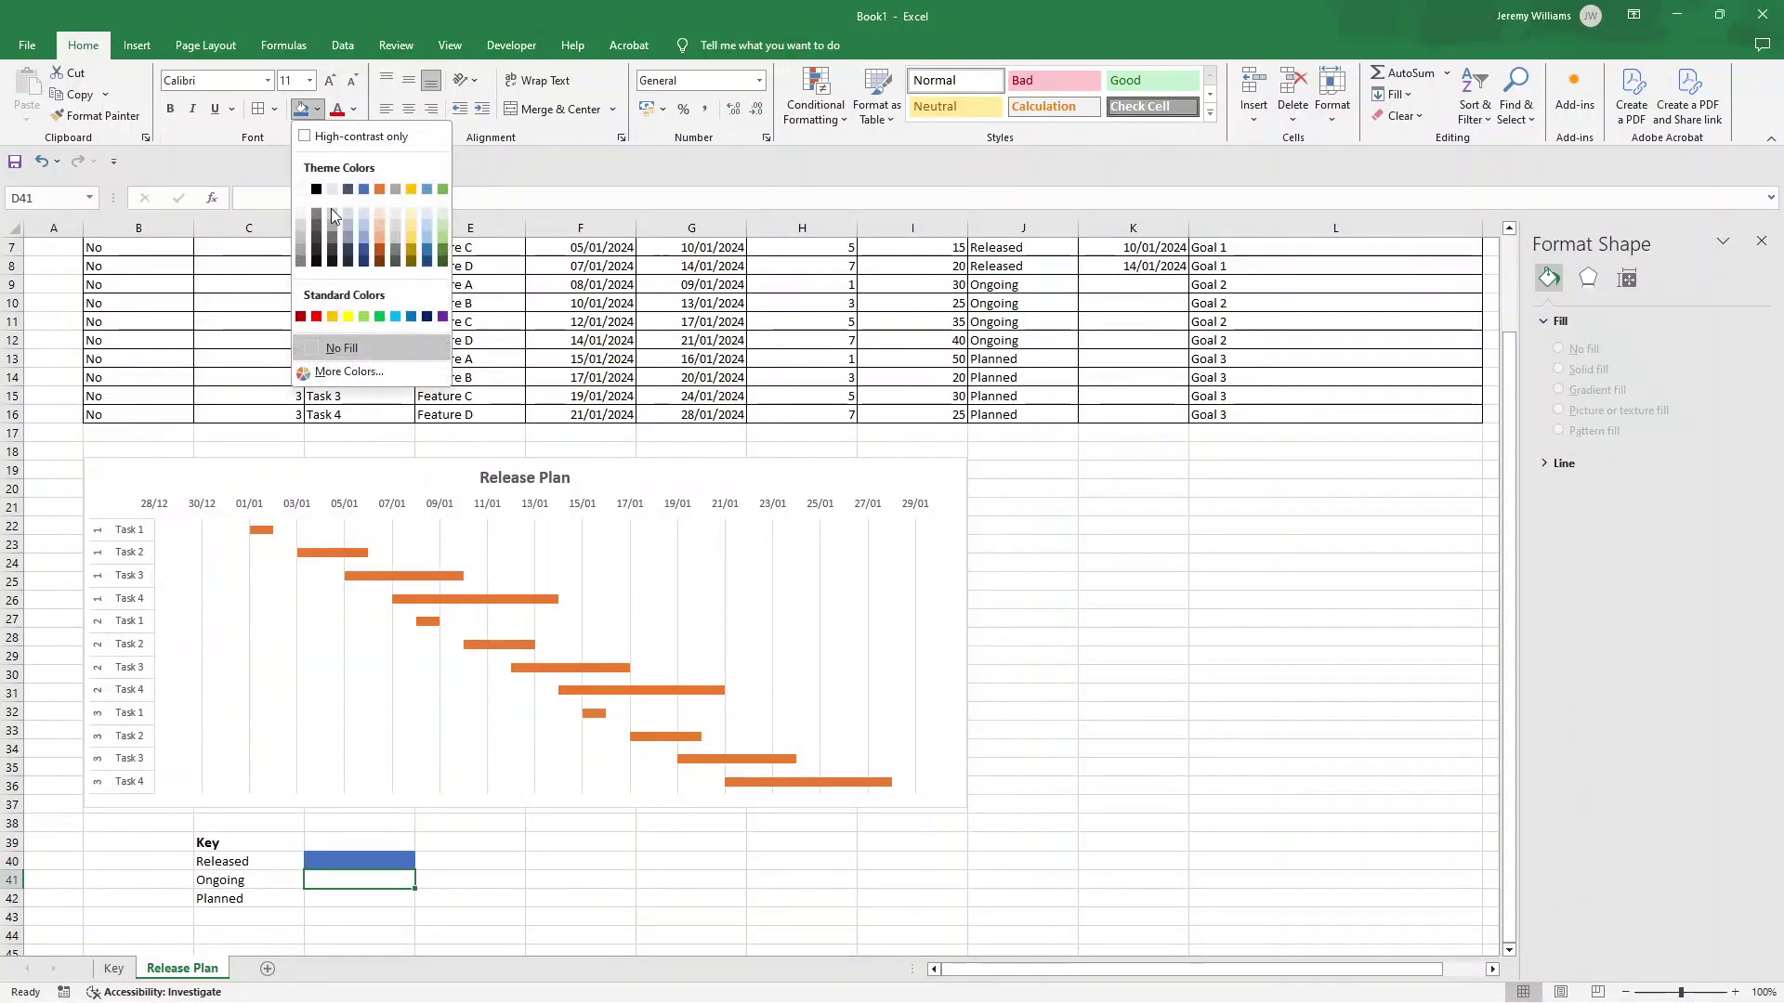
click(442, 214)
click(333, 894)
click(317, 109)
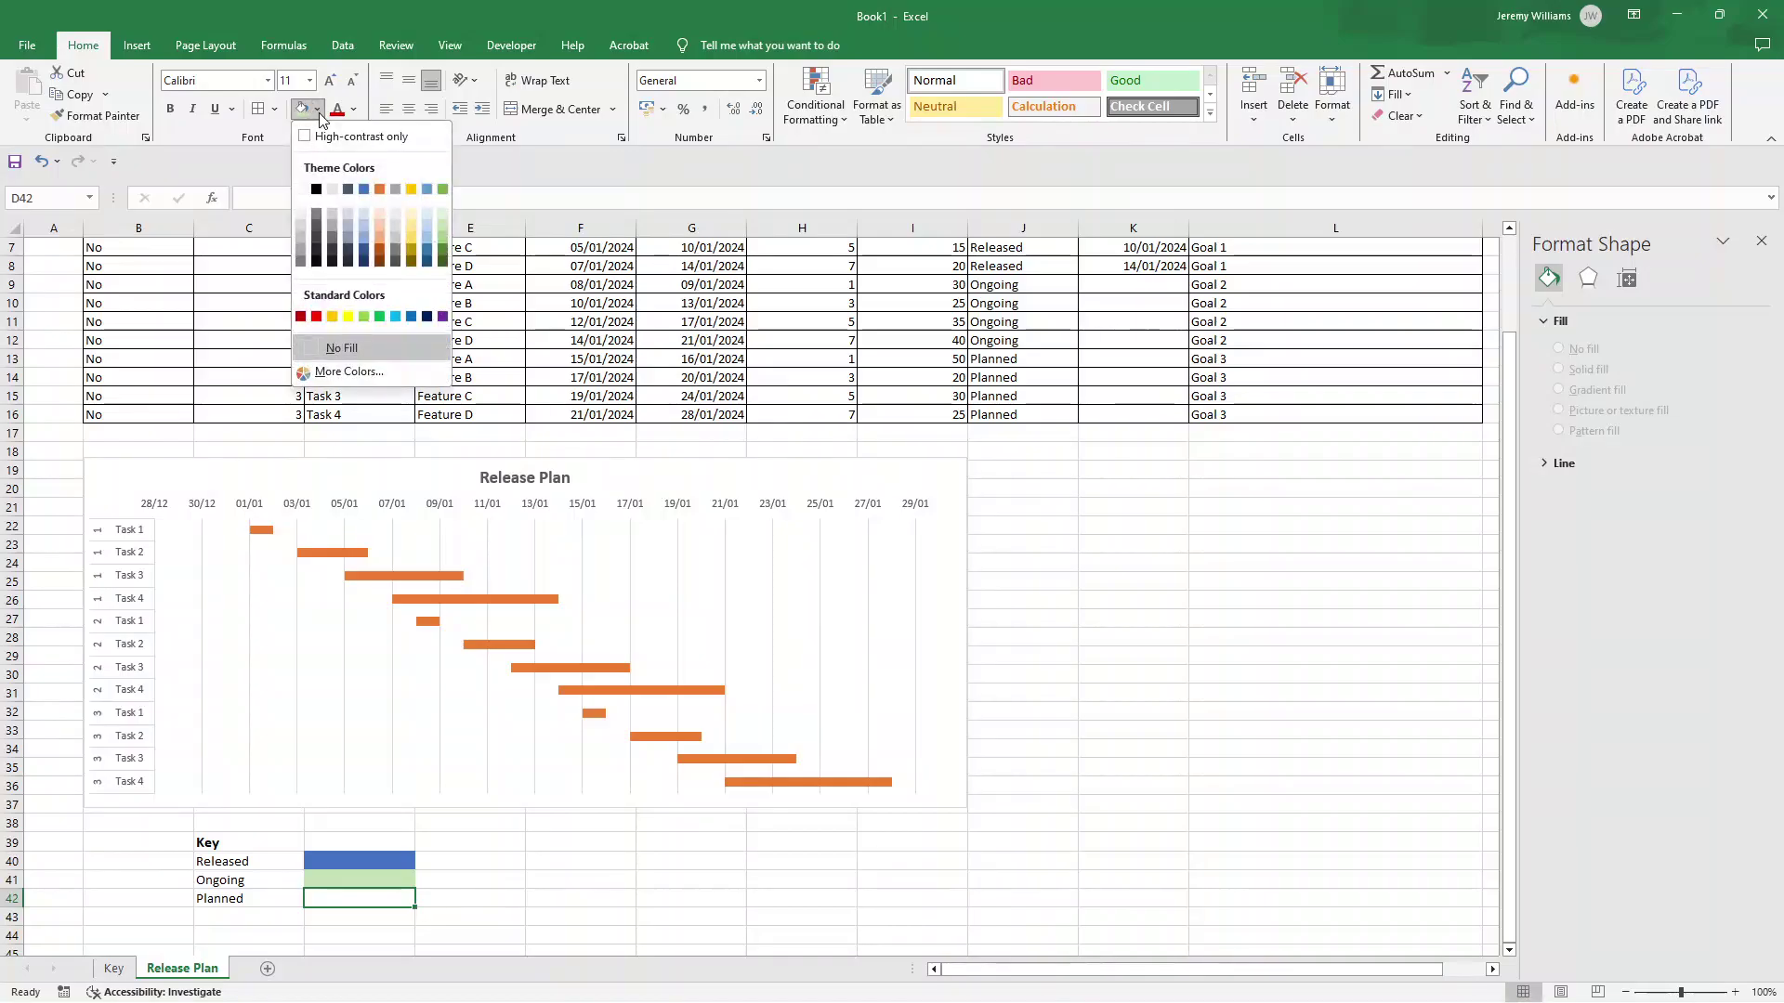
click(377, 223)
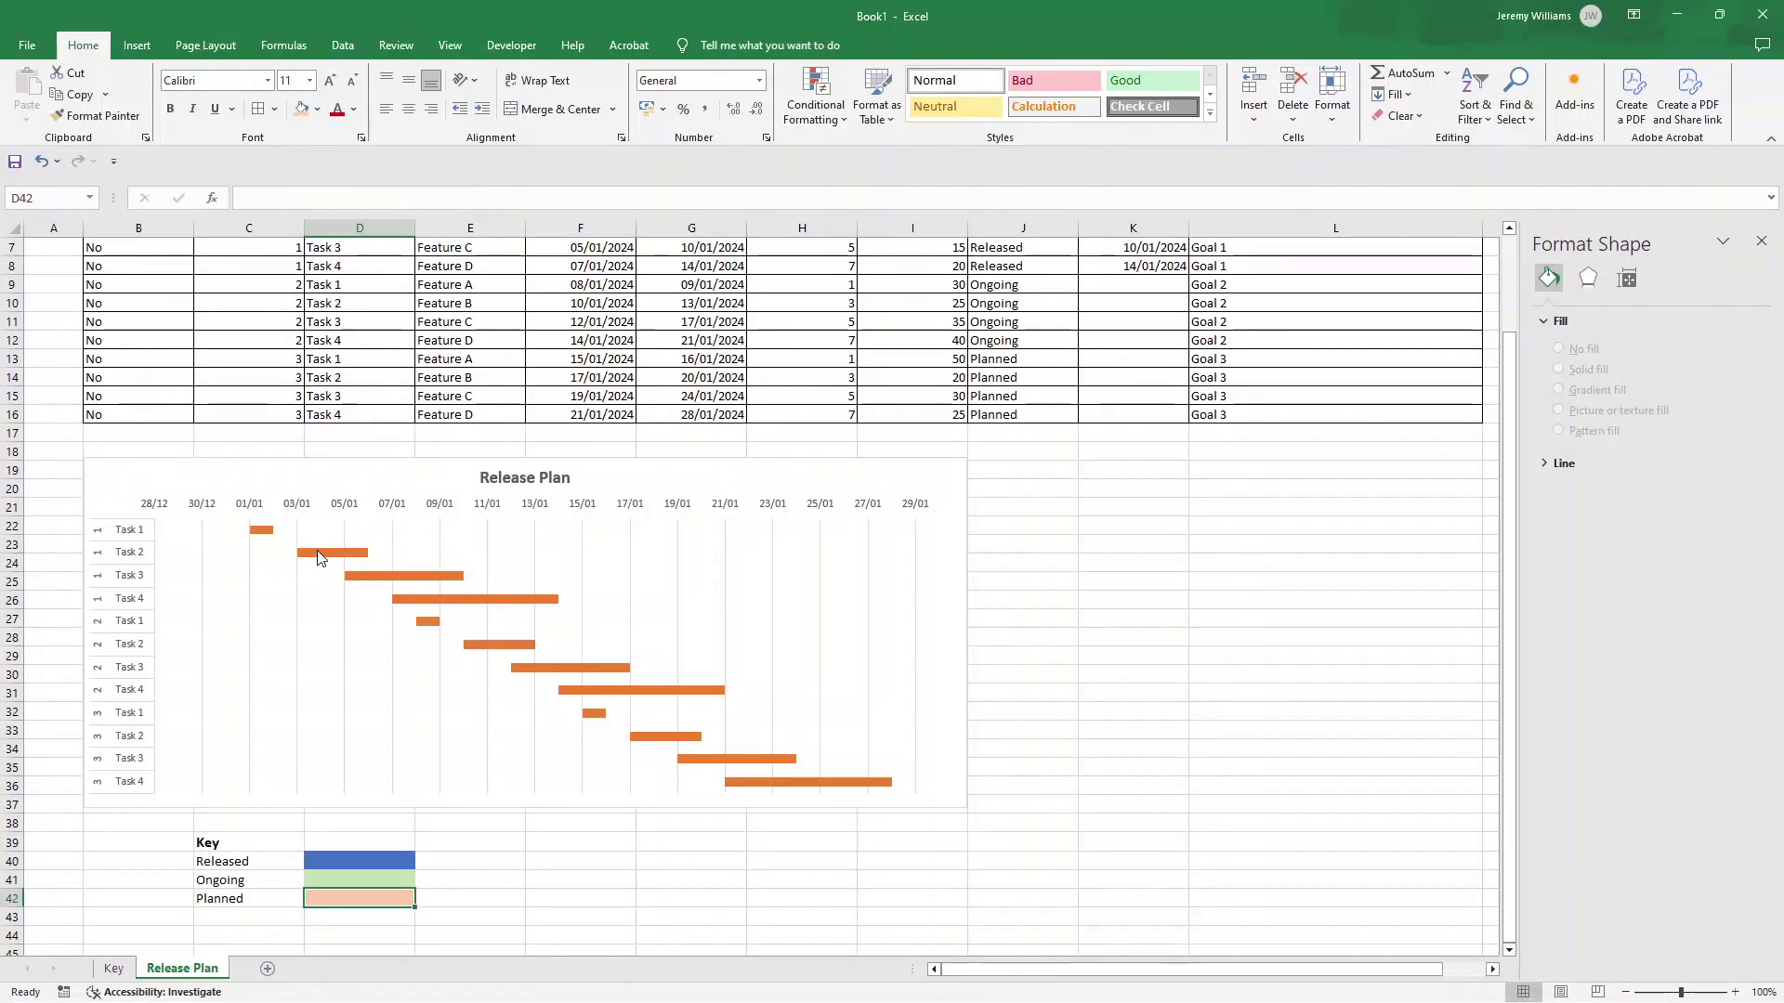
scroll(944, 396, up, 2)
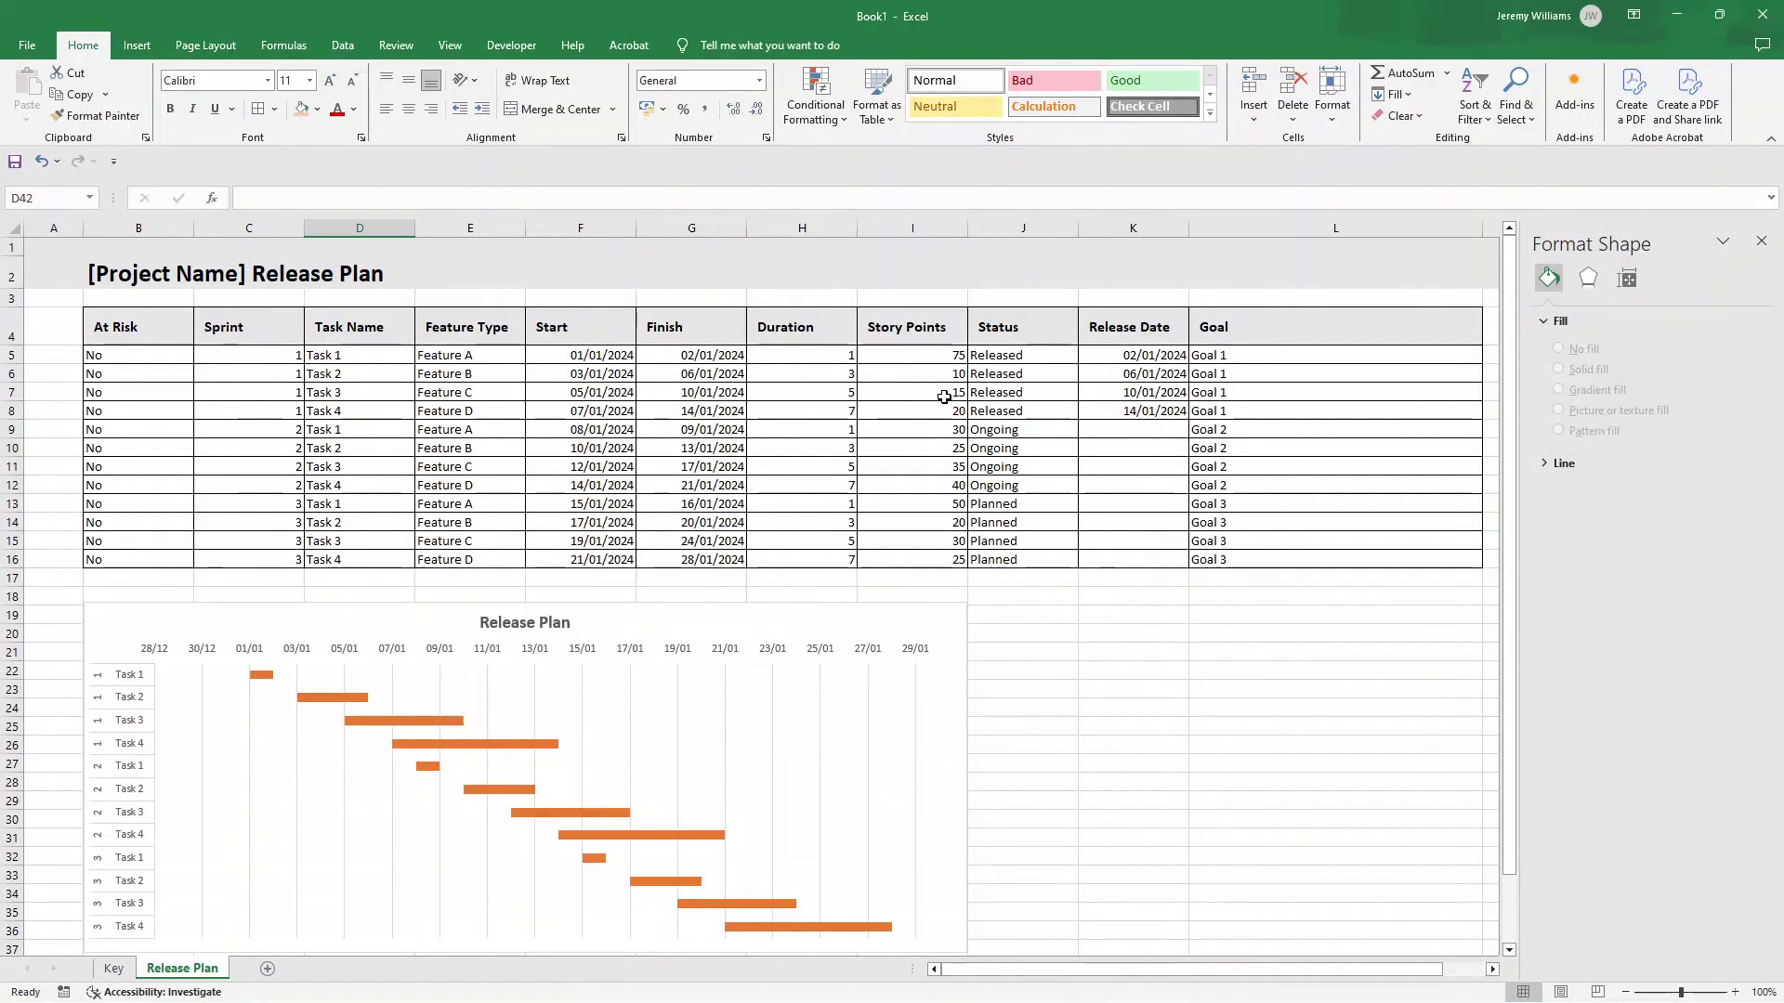
- Check the Released statuses in cells J5 and J8
click(1007, 355)
click(1026, 409)
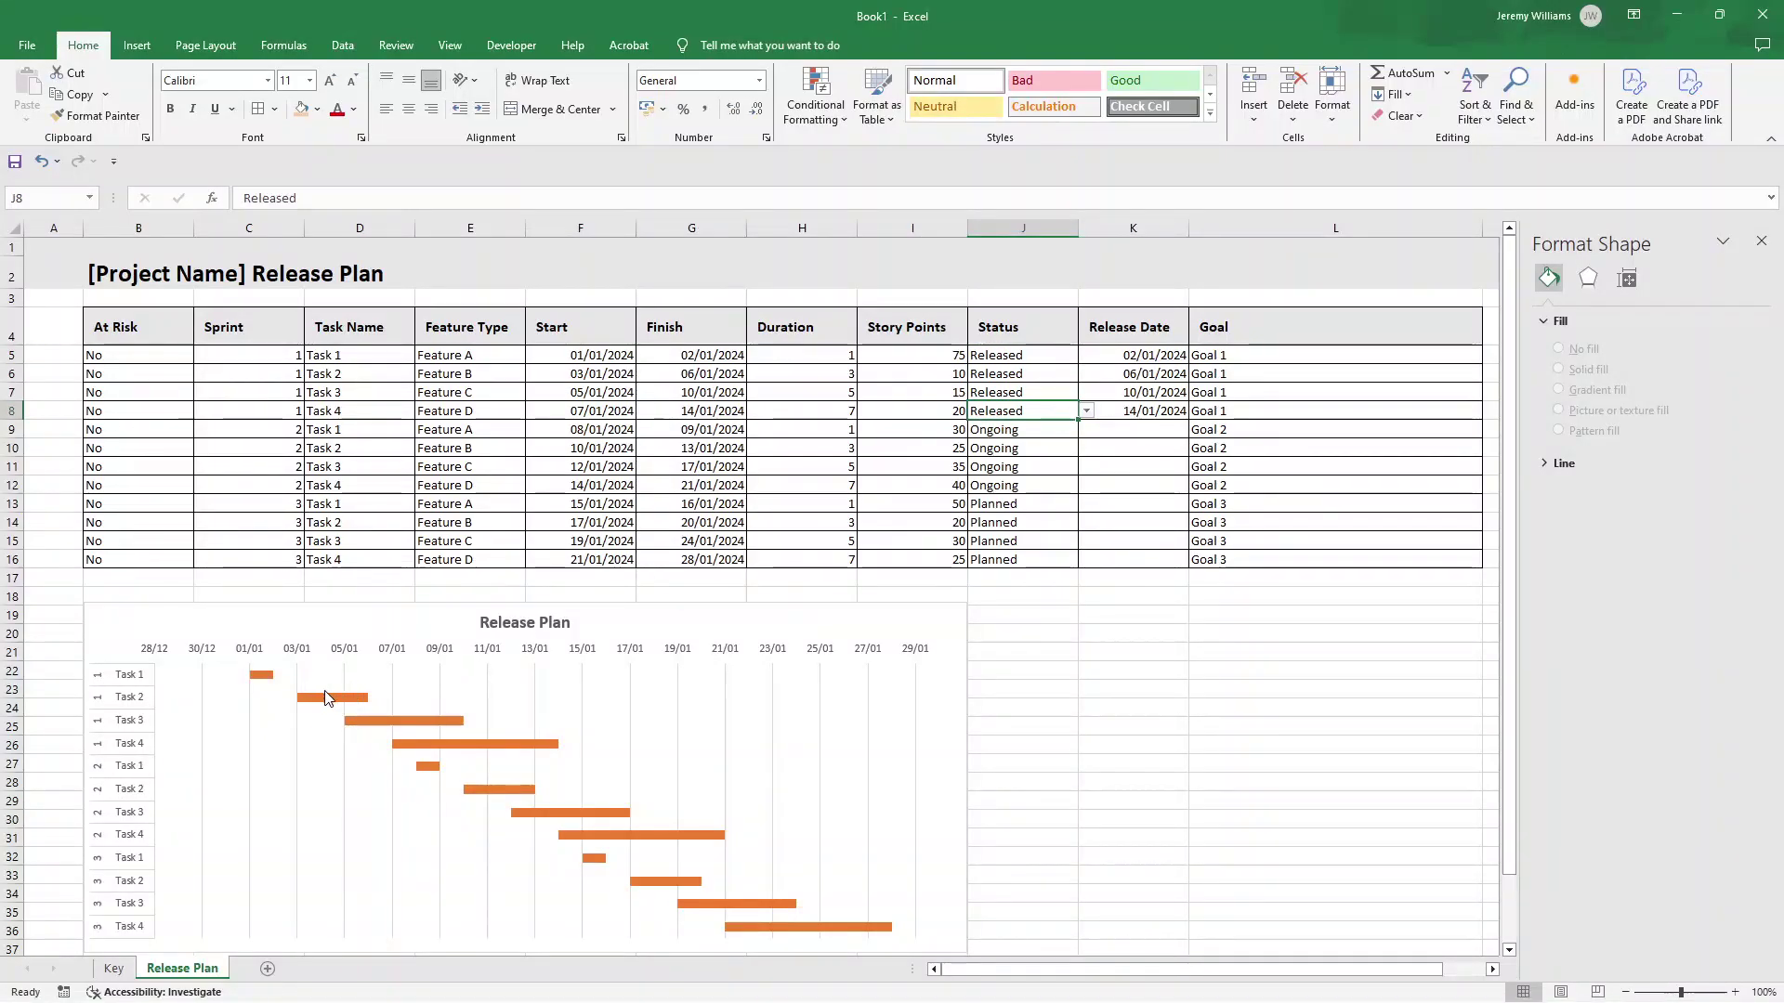
scroll(291, 677, down, 2)
- Select sprint 1's Task 1 bar on its own and fill it with the blue theme colour
click(262, 531)
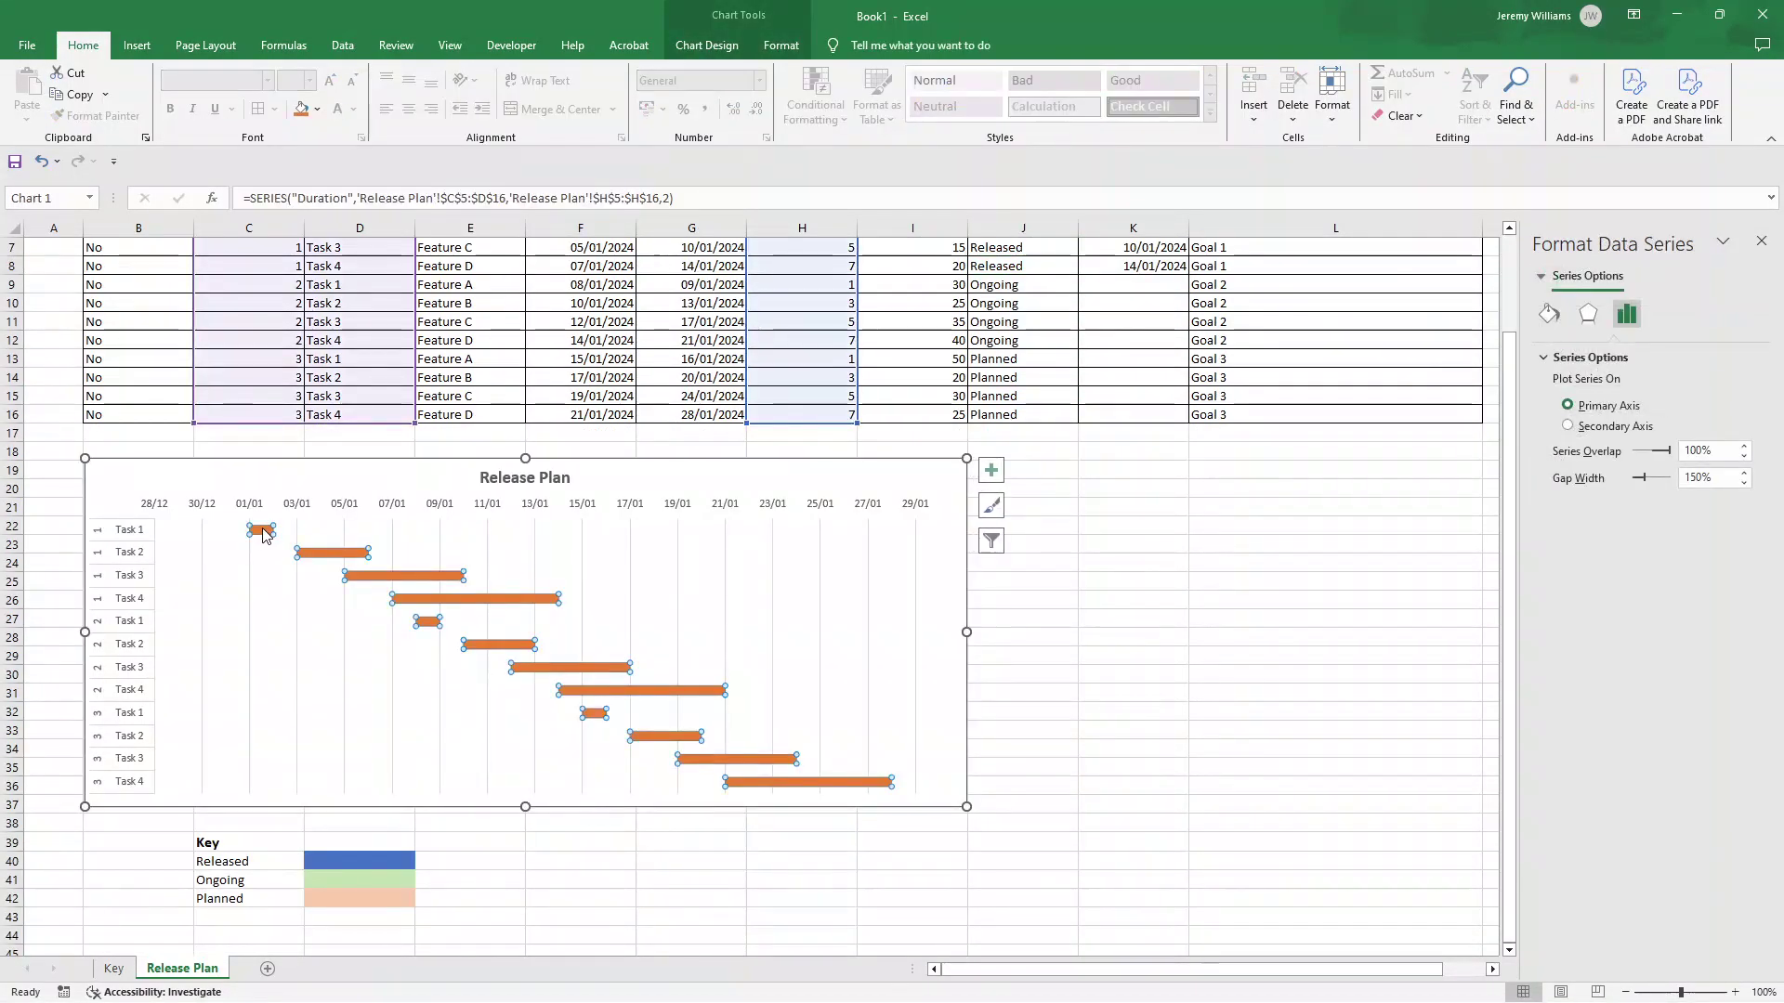
click(262, 531)
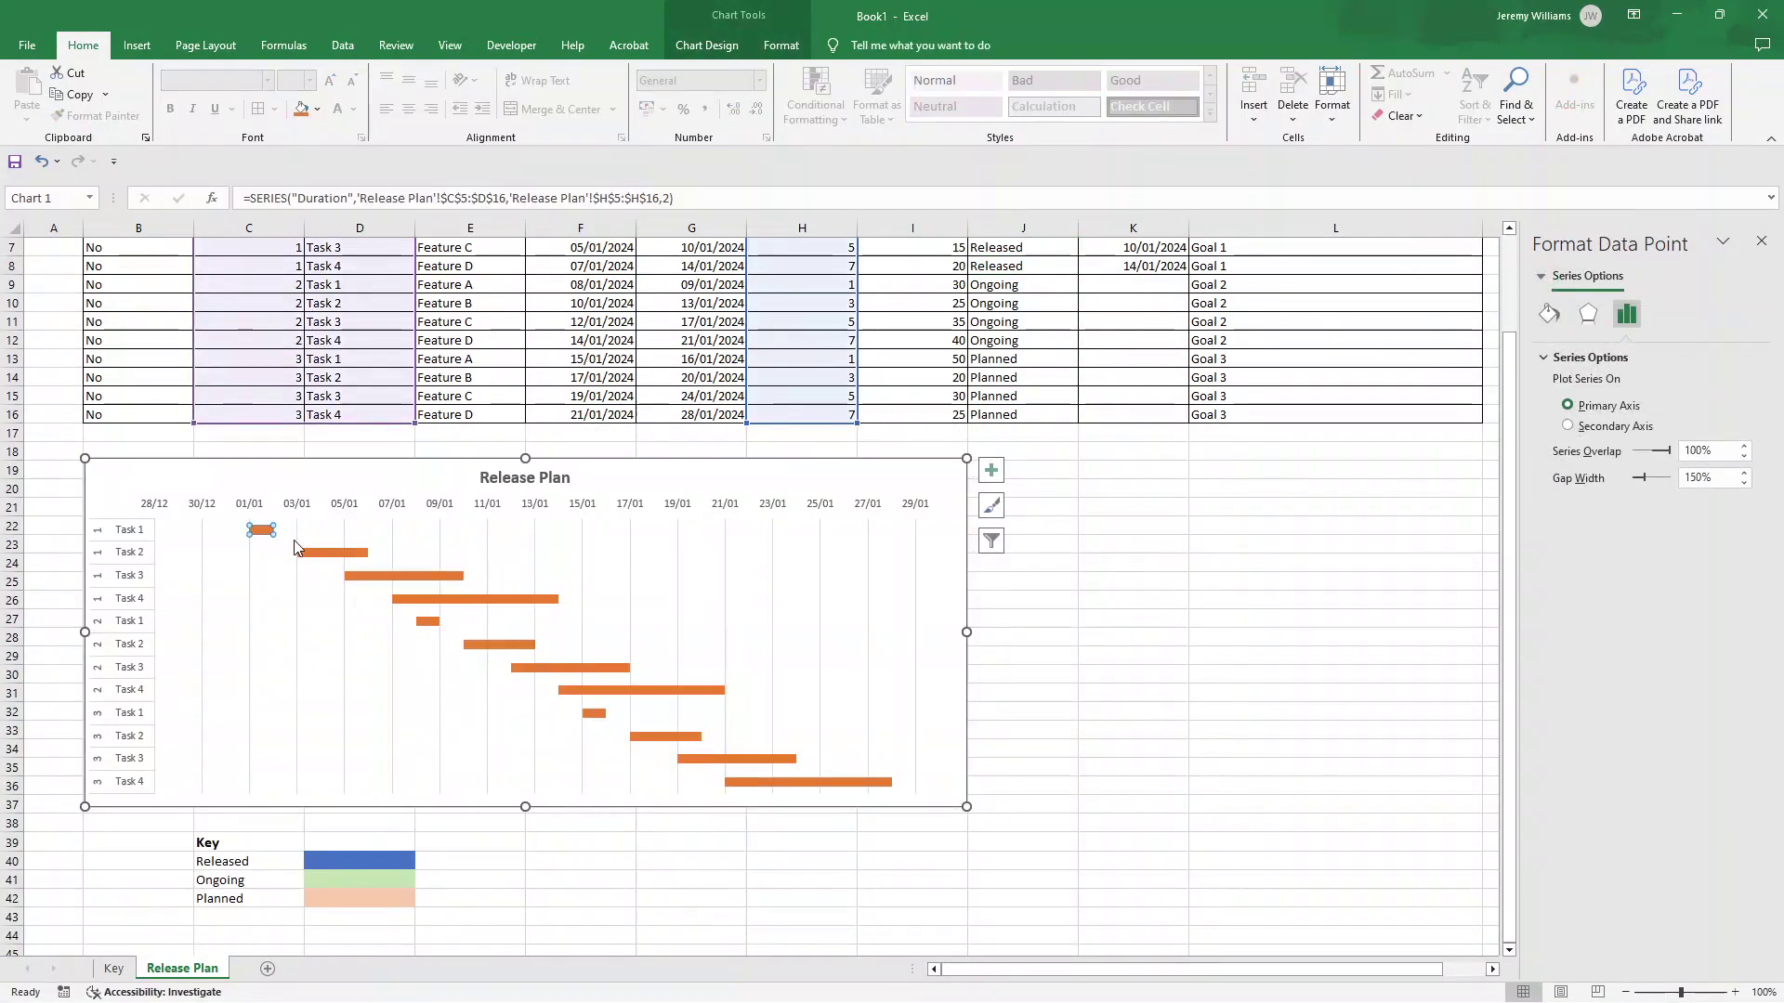
click(339, 561)
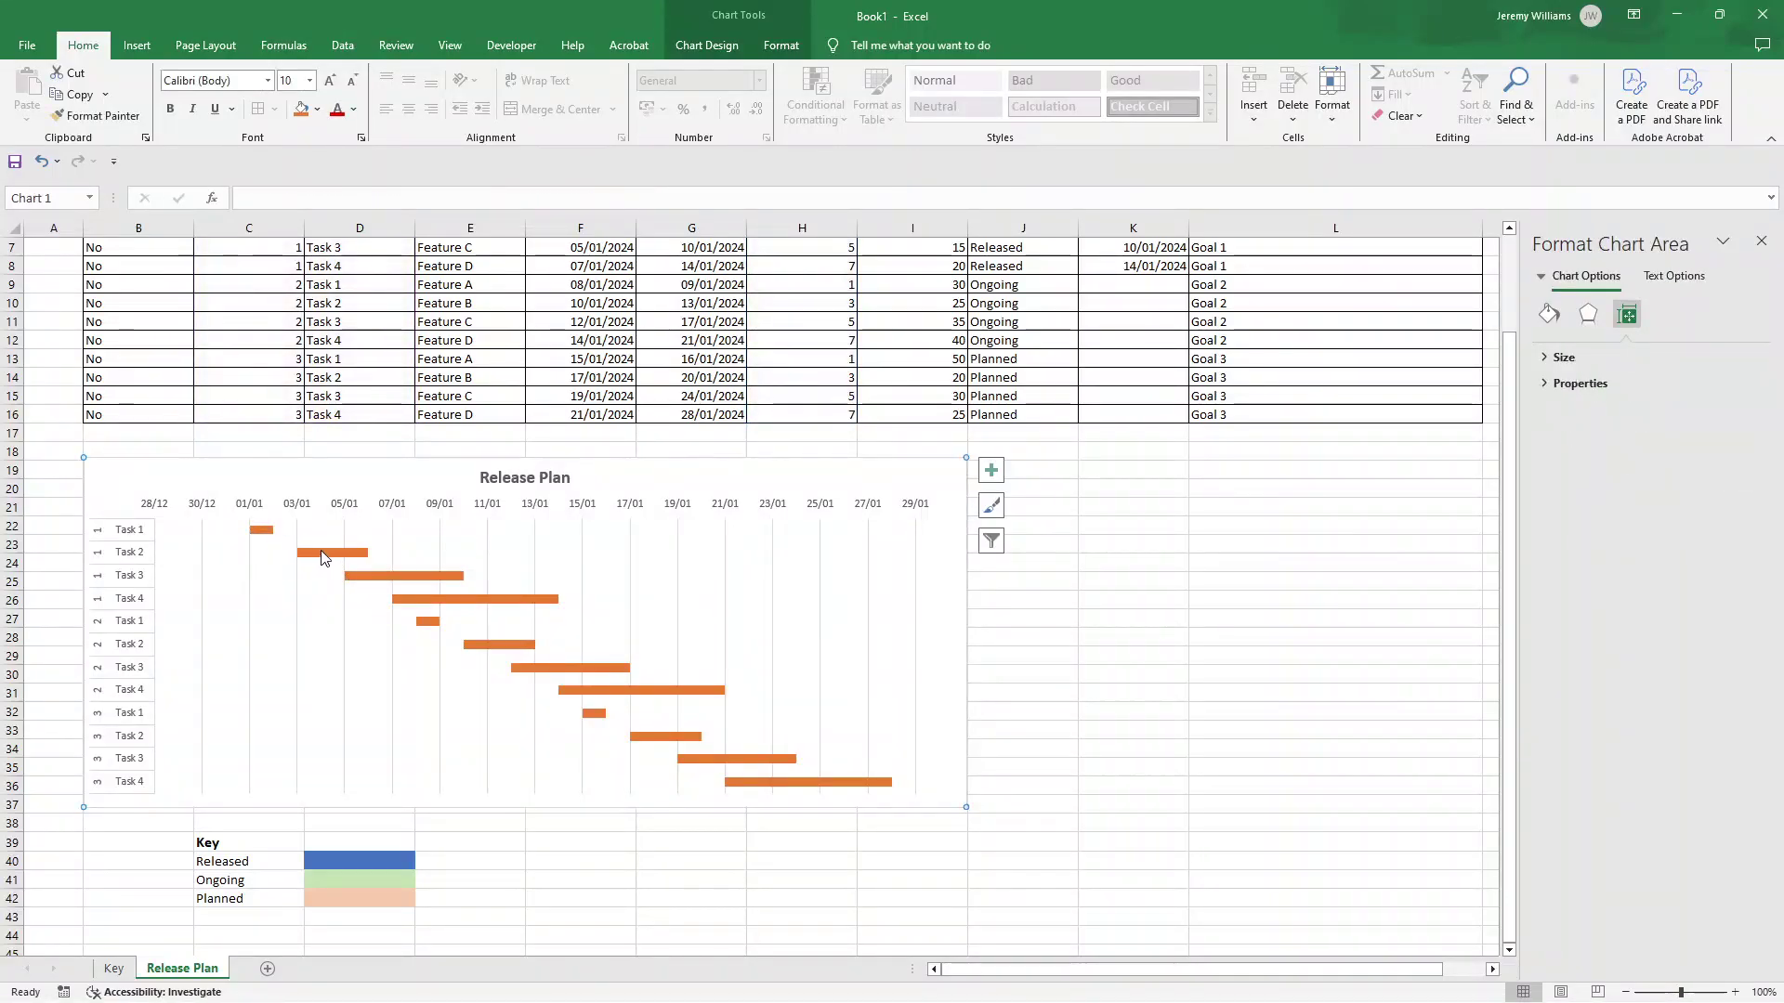
click(332, 553)
click(333, 552)
click(260, 532)
key(Escape)
click(264, 531)
key(Escape)
click(261, 531)
click(264, 531)
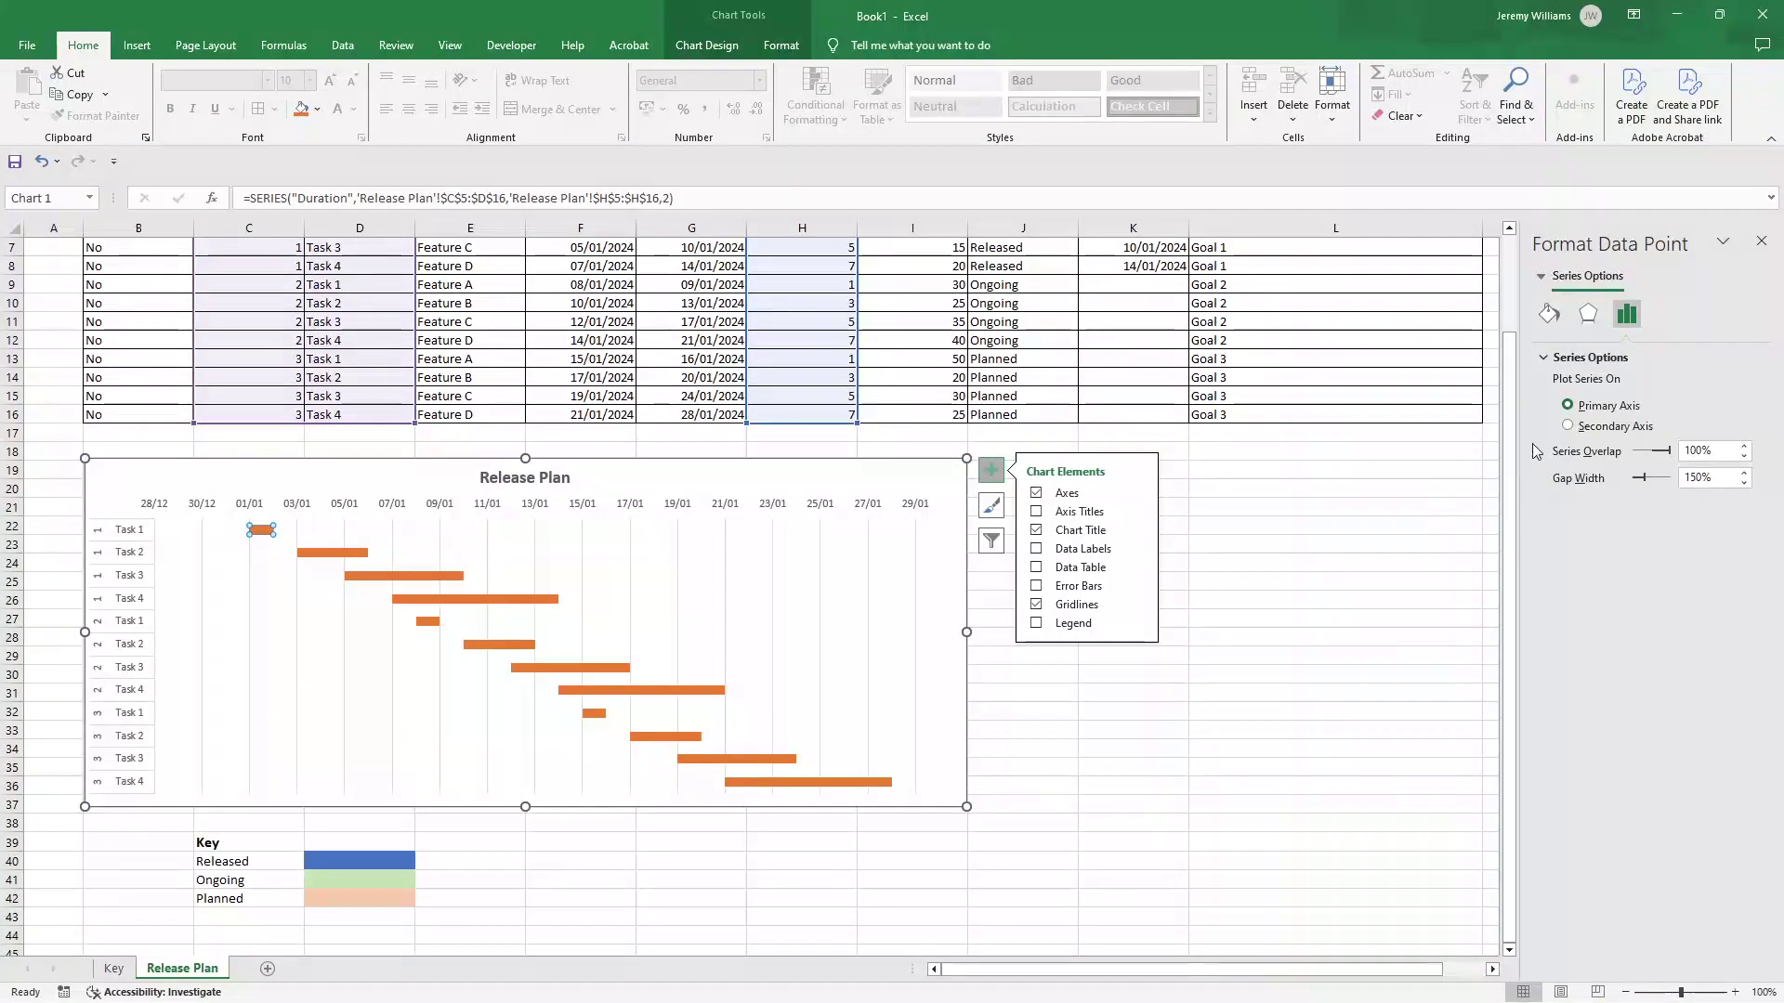
click(1548, 315)
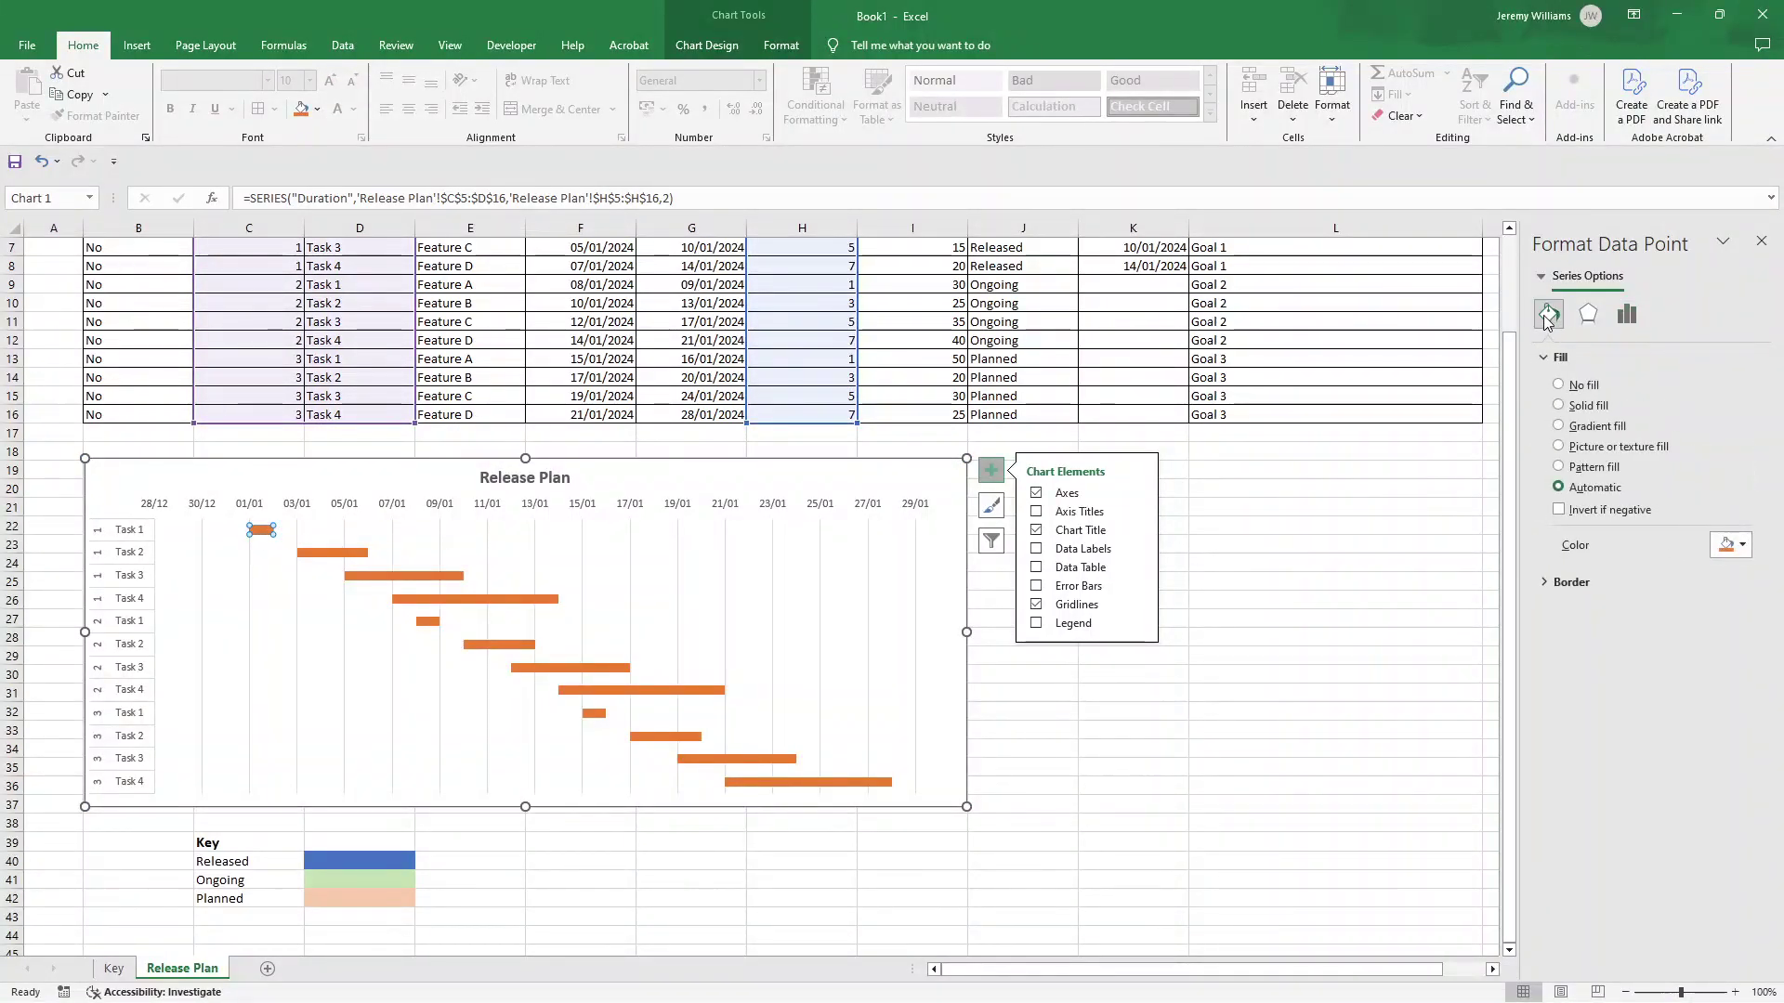
click(1722, 548)
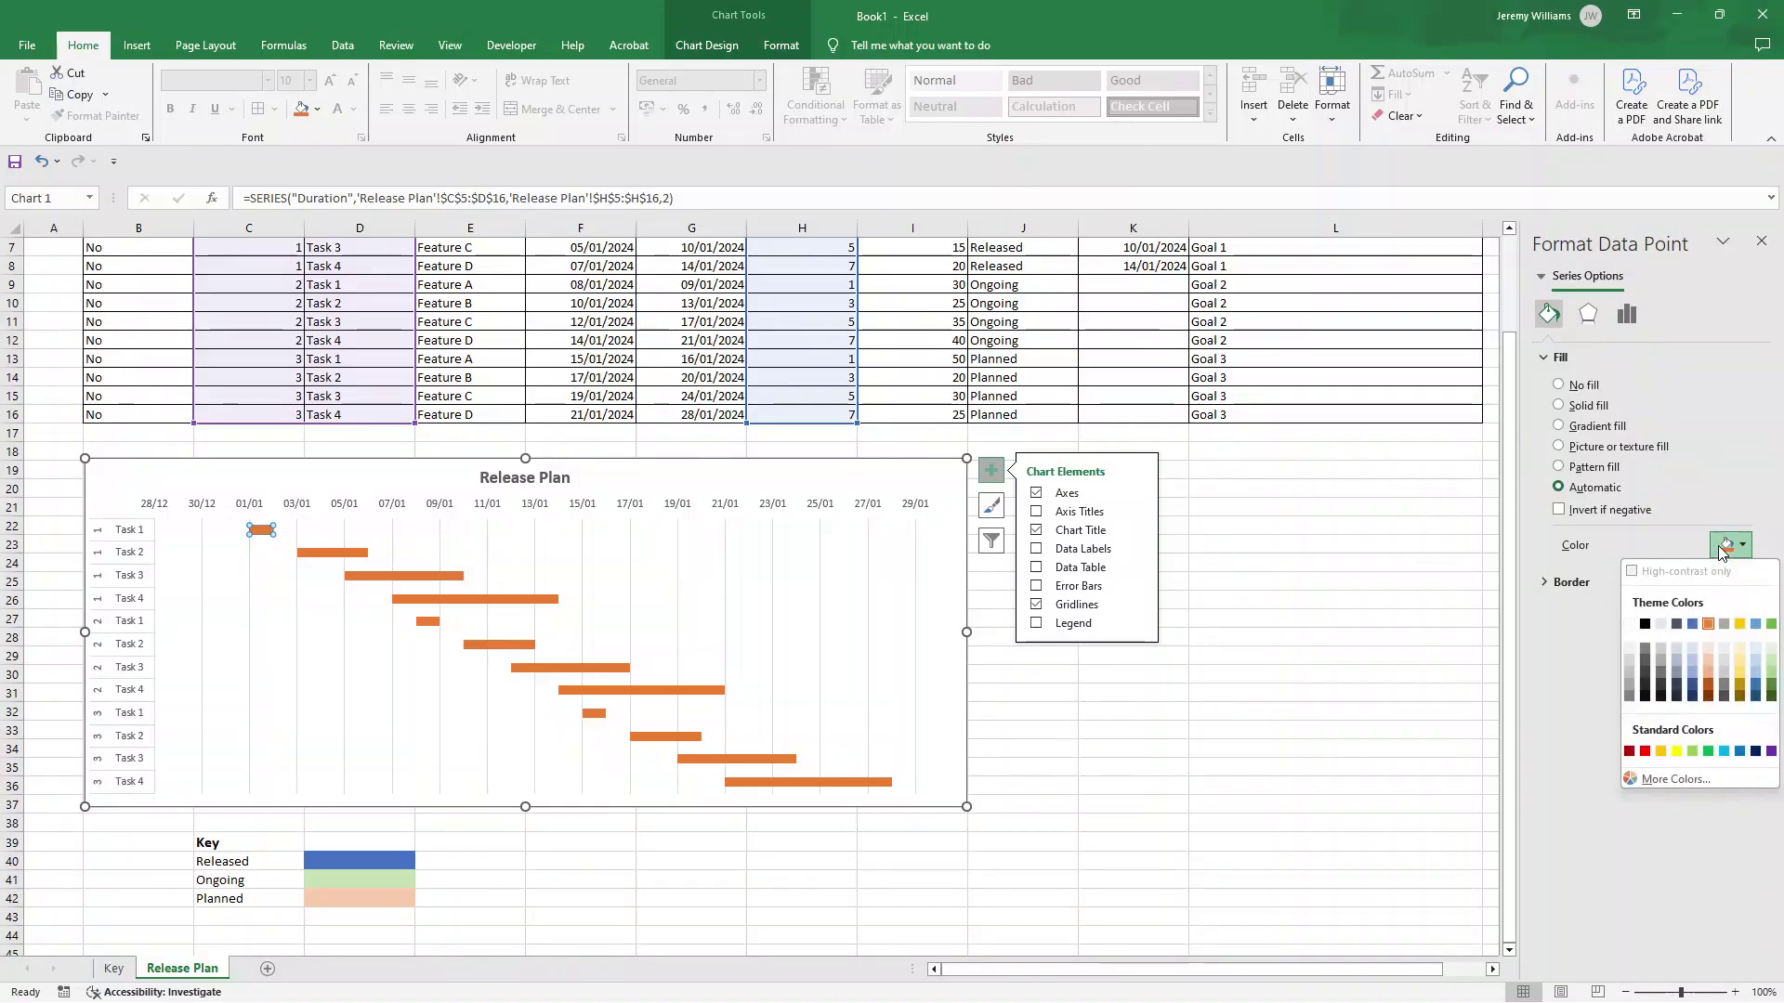
click(1692, 624)
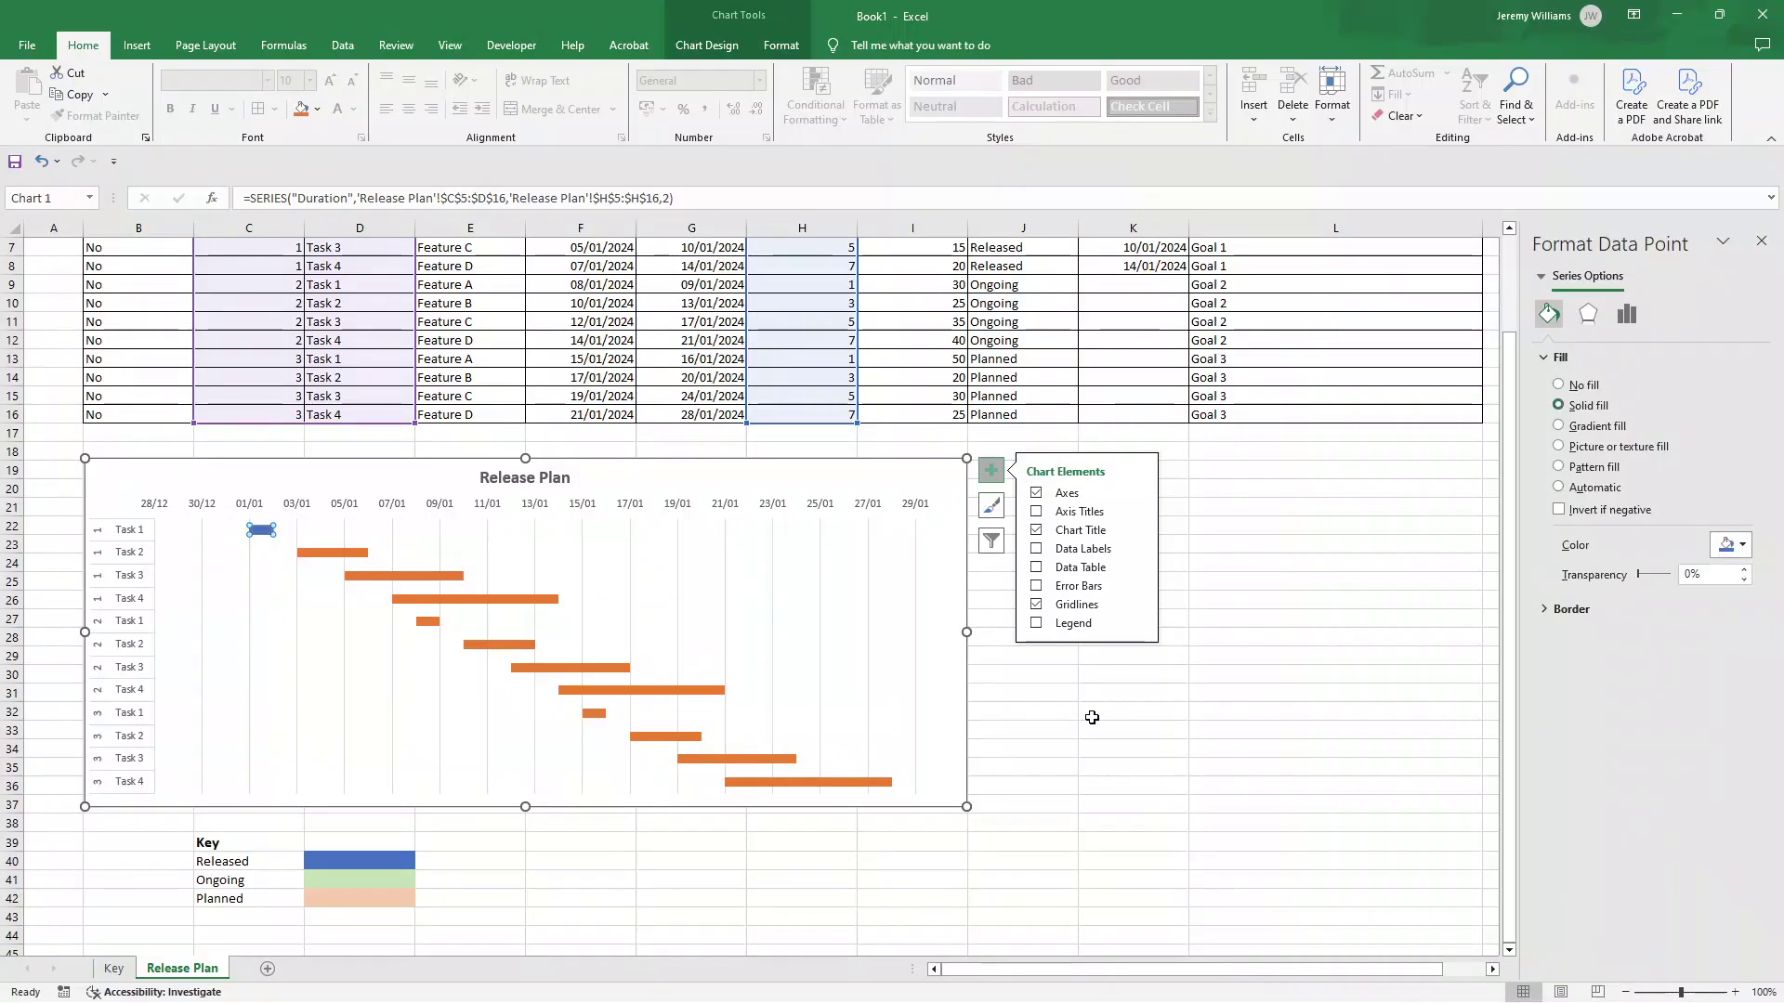
- Colour sprint 1's Task 2, Task 3 and Task 4 bars blue too
click(329, 553)
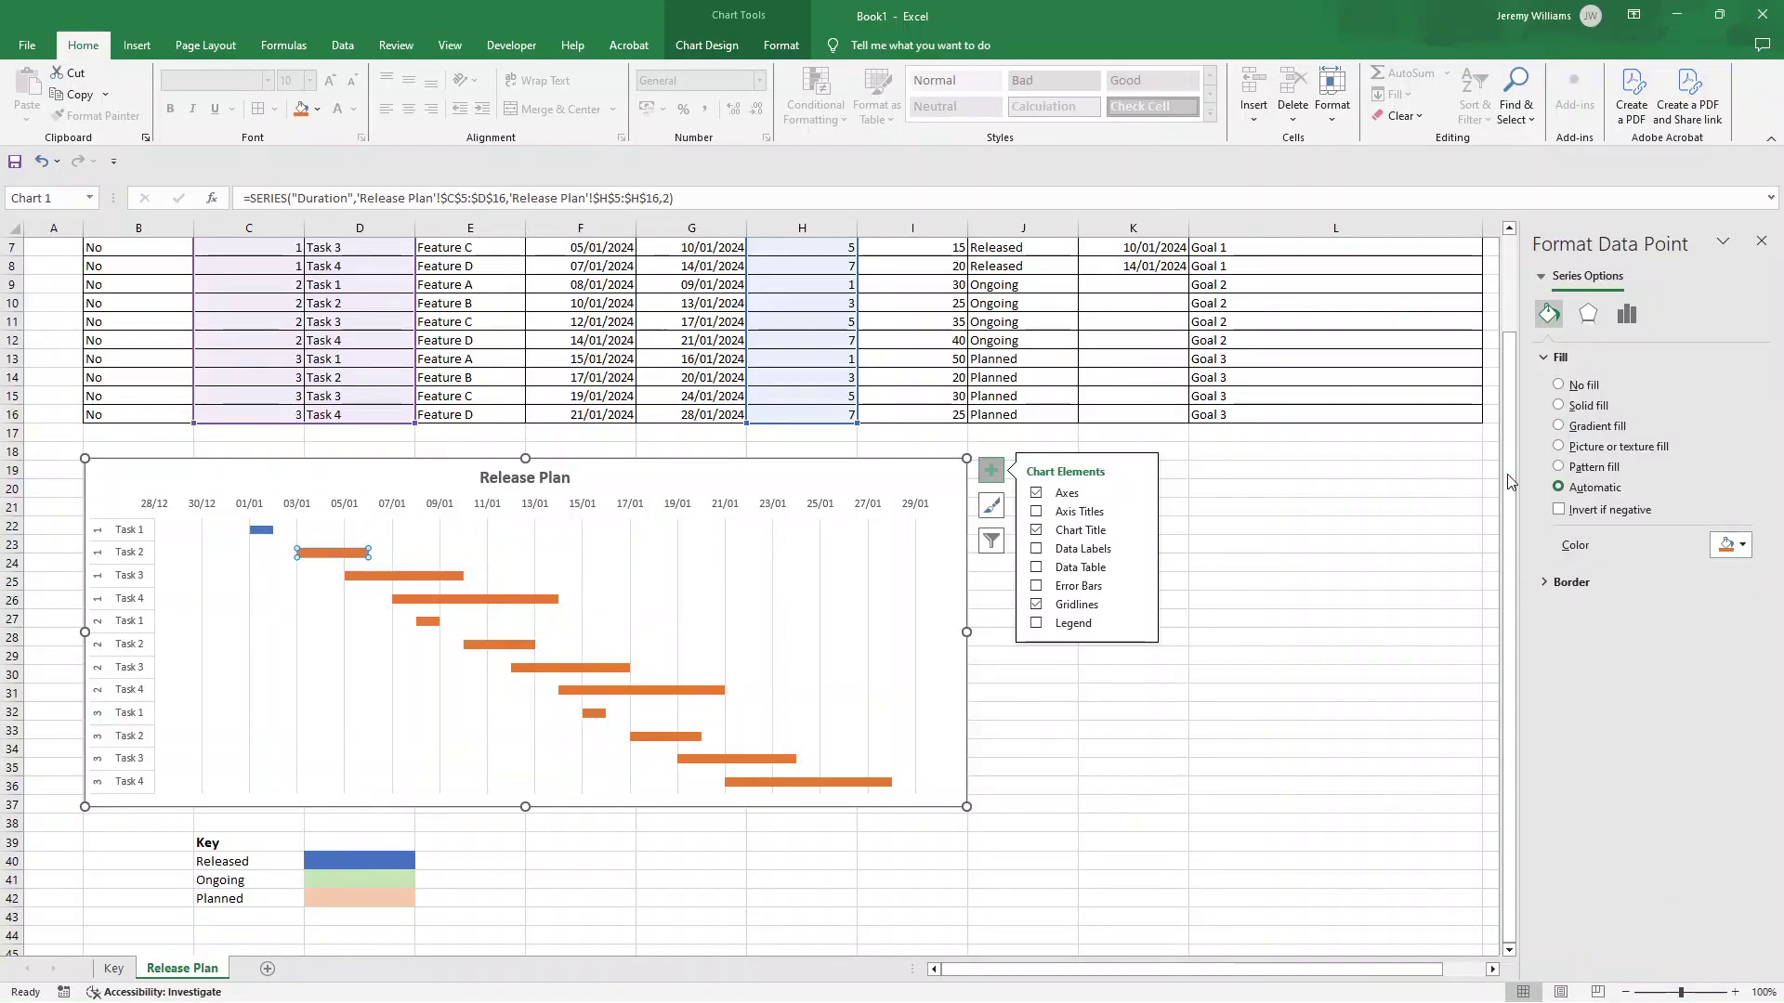
click(1742, 546)
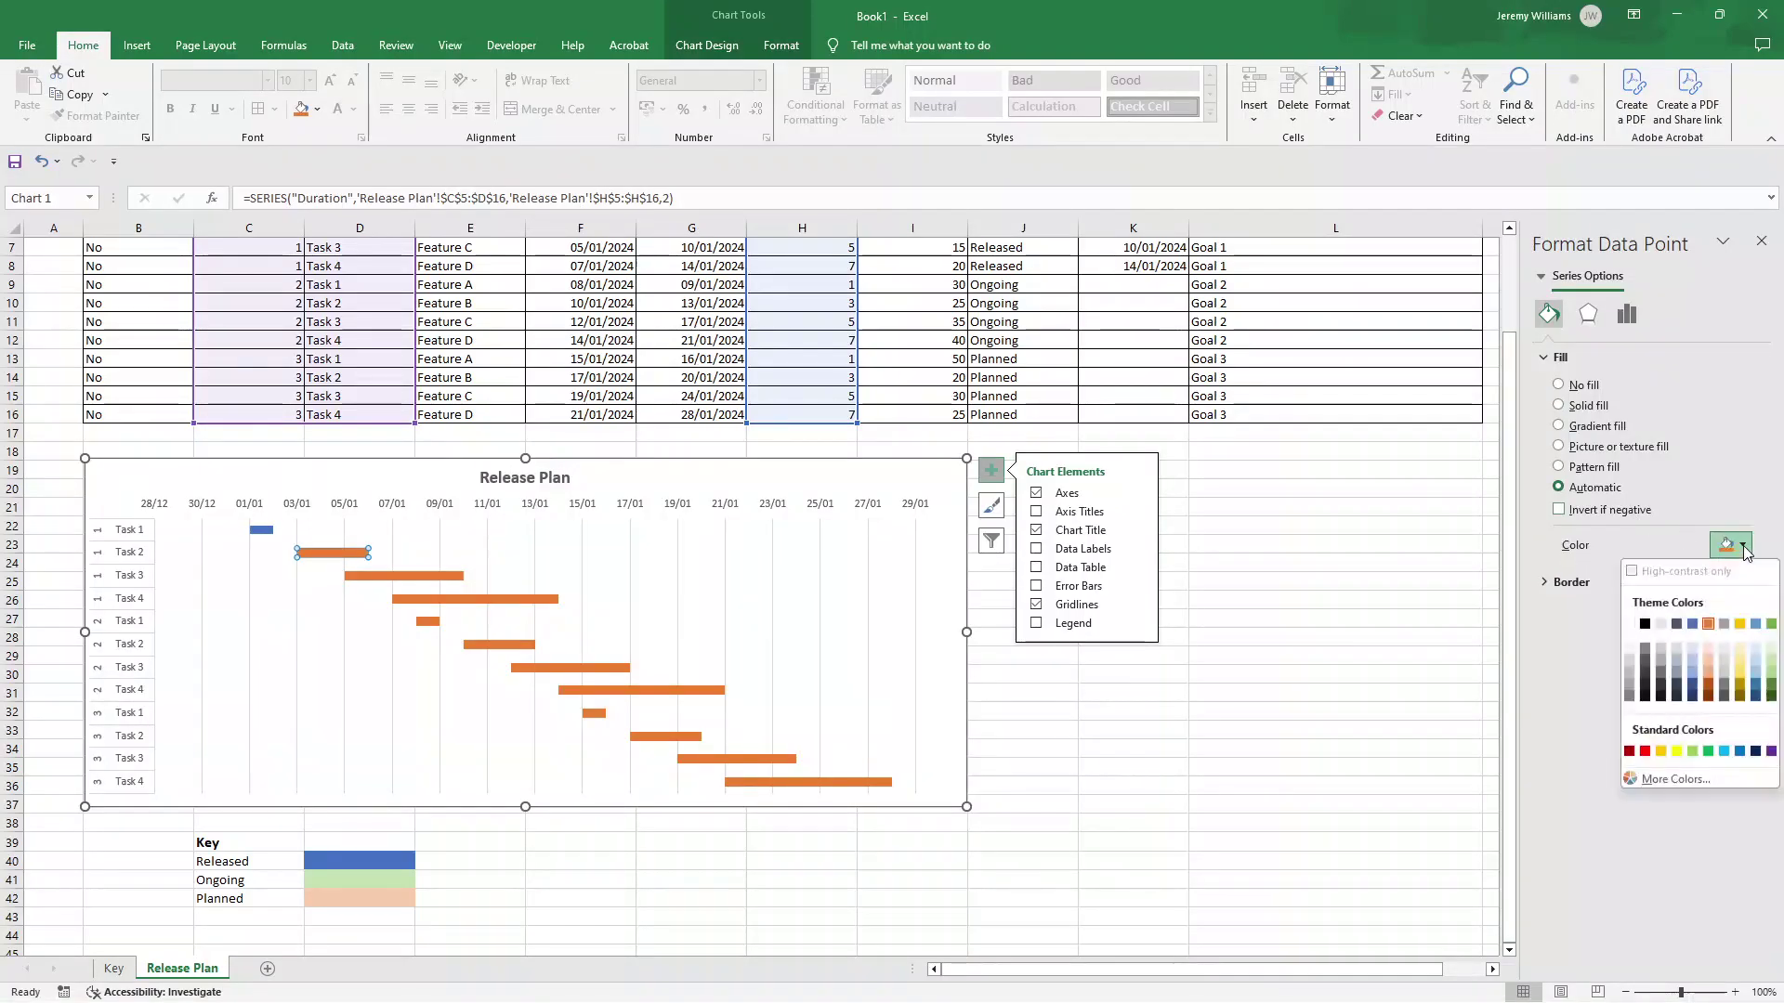
click(1692, 625)
click(461, 577)
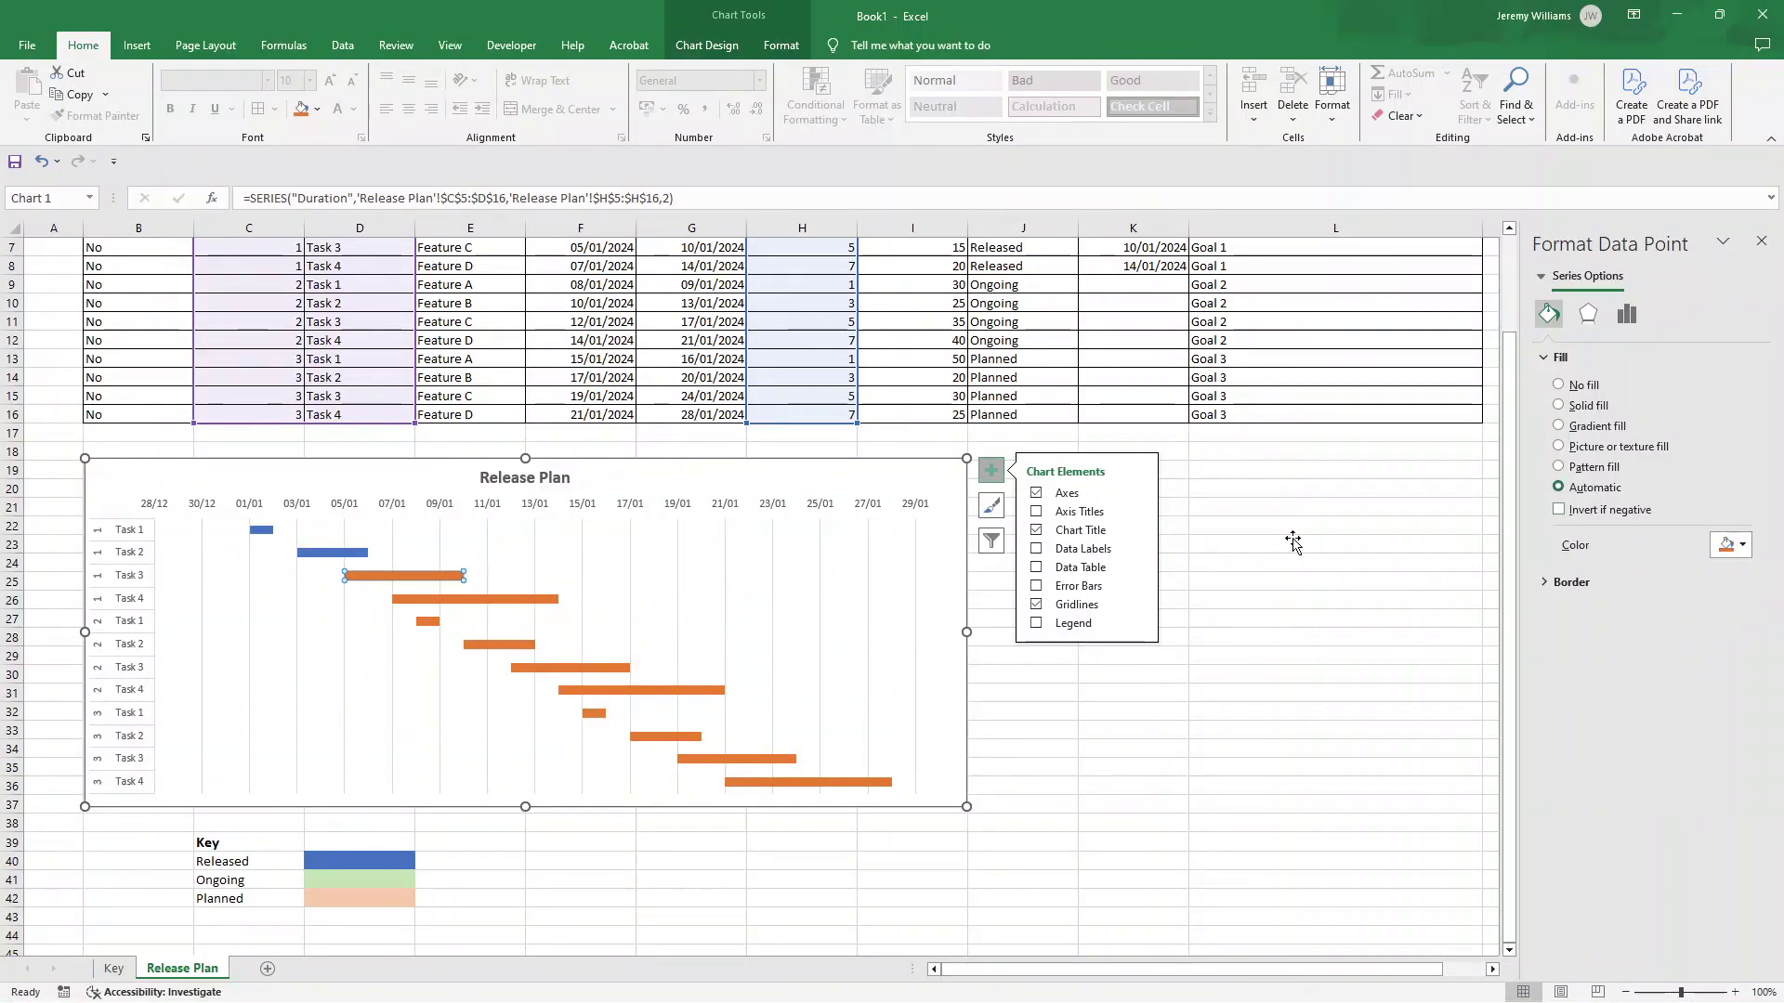
click(1737, 546)
click(1692, 625)
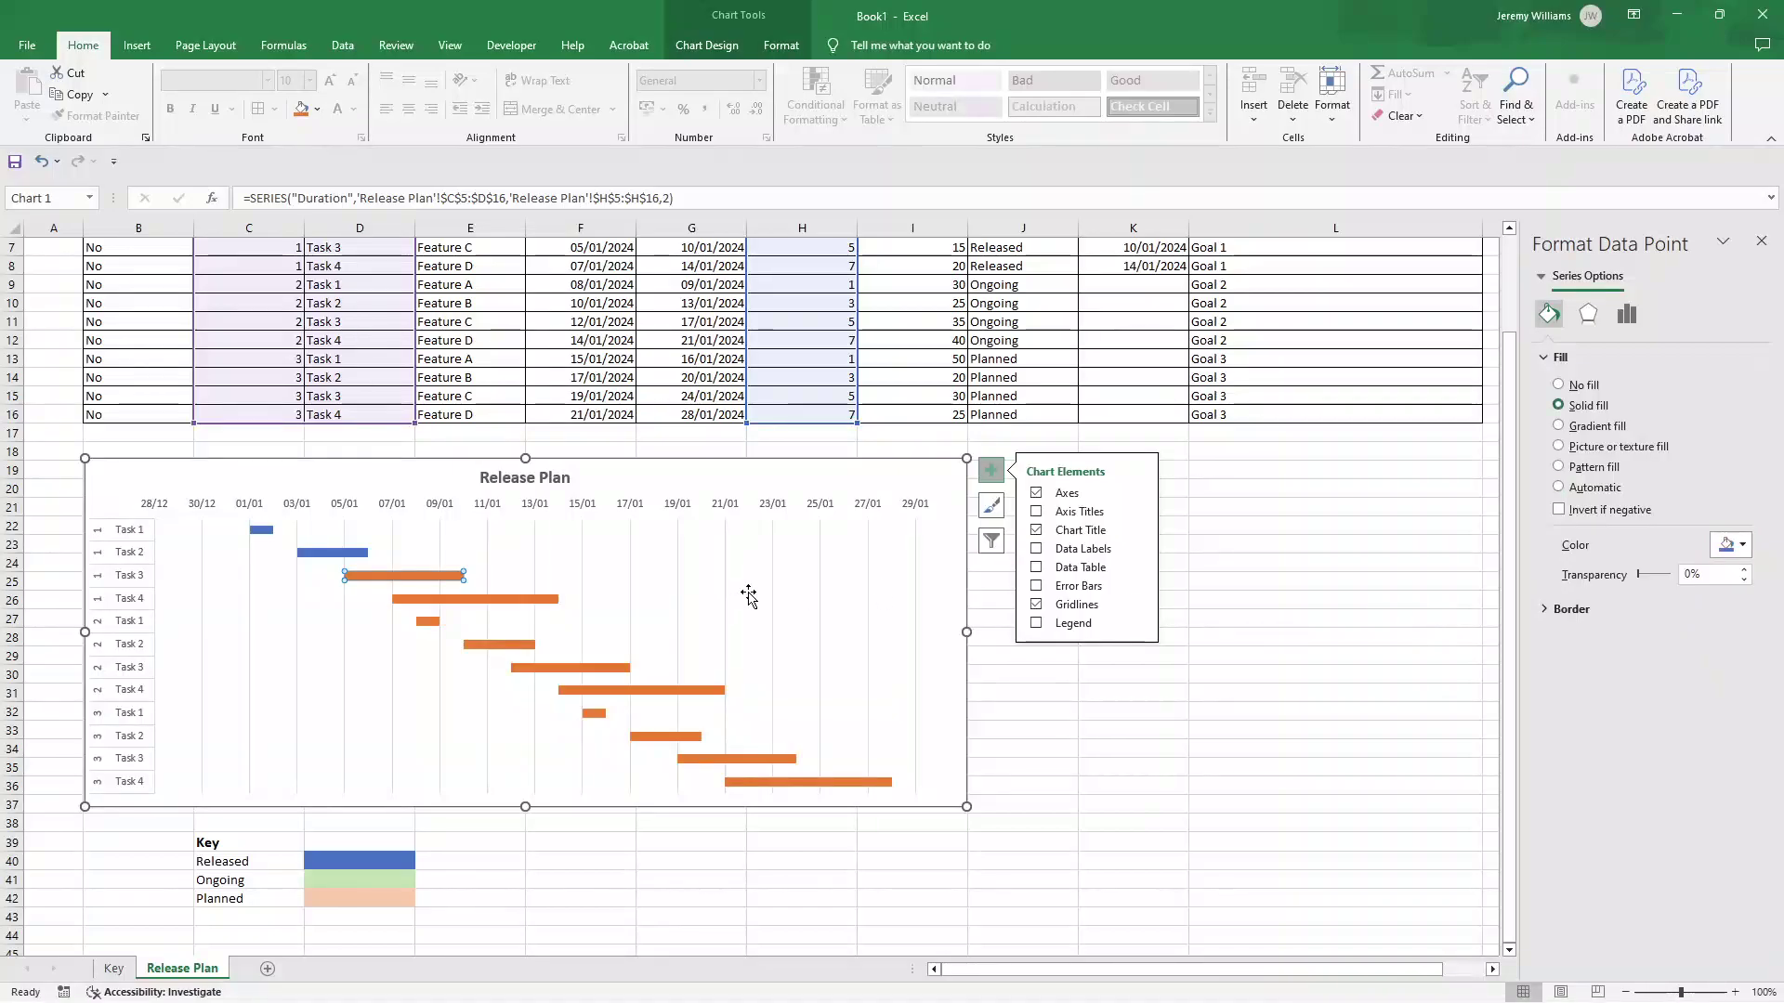
click(493, 599)
click(1742, 546)
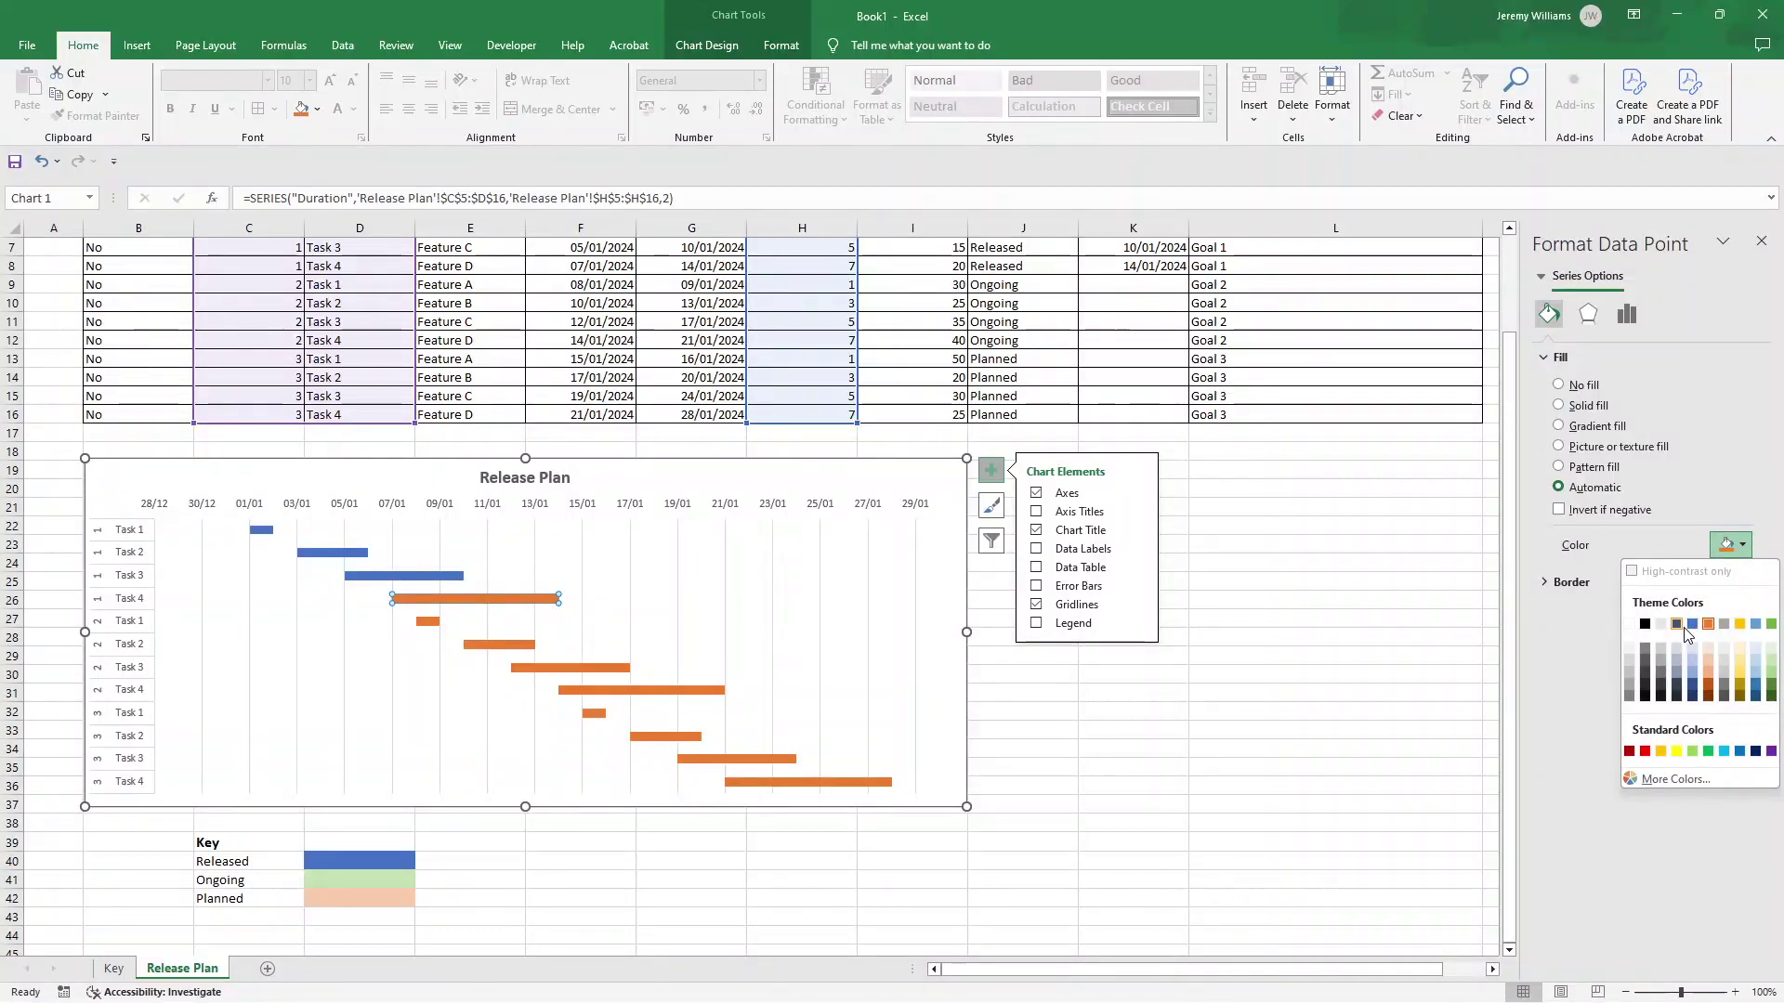
click(1706, 625)
click(429, 623)
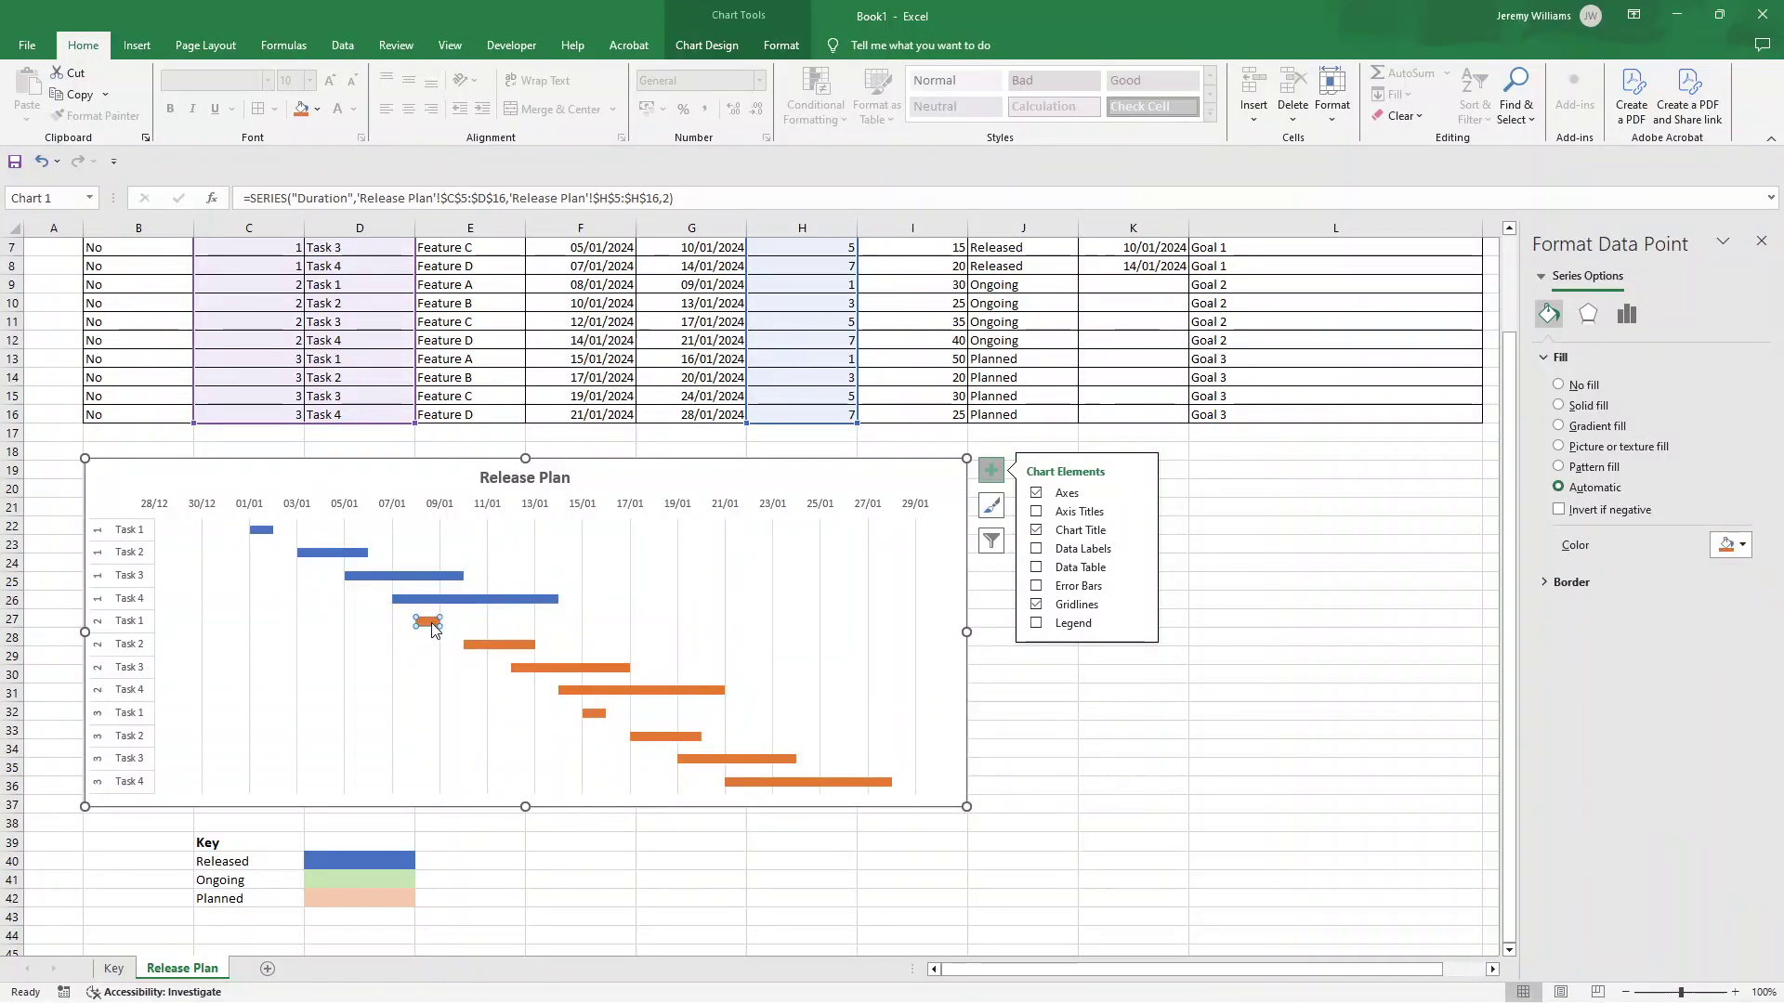
- Give the Ongoing Task 1 bar of sprint 2 a light-green fill
scroll(924, 337, up, 1)
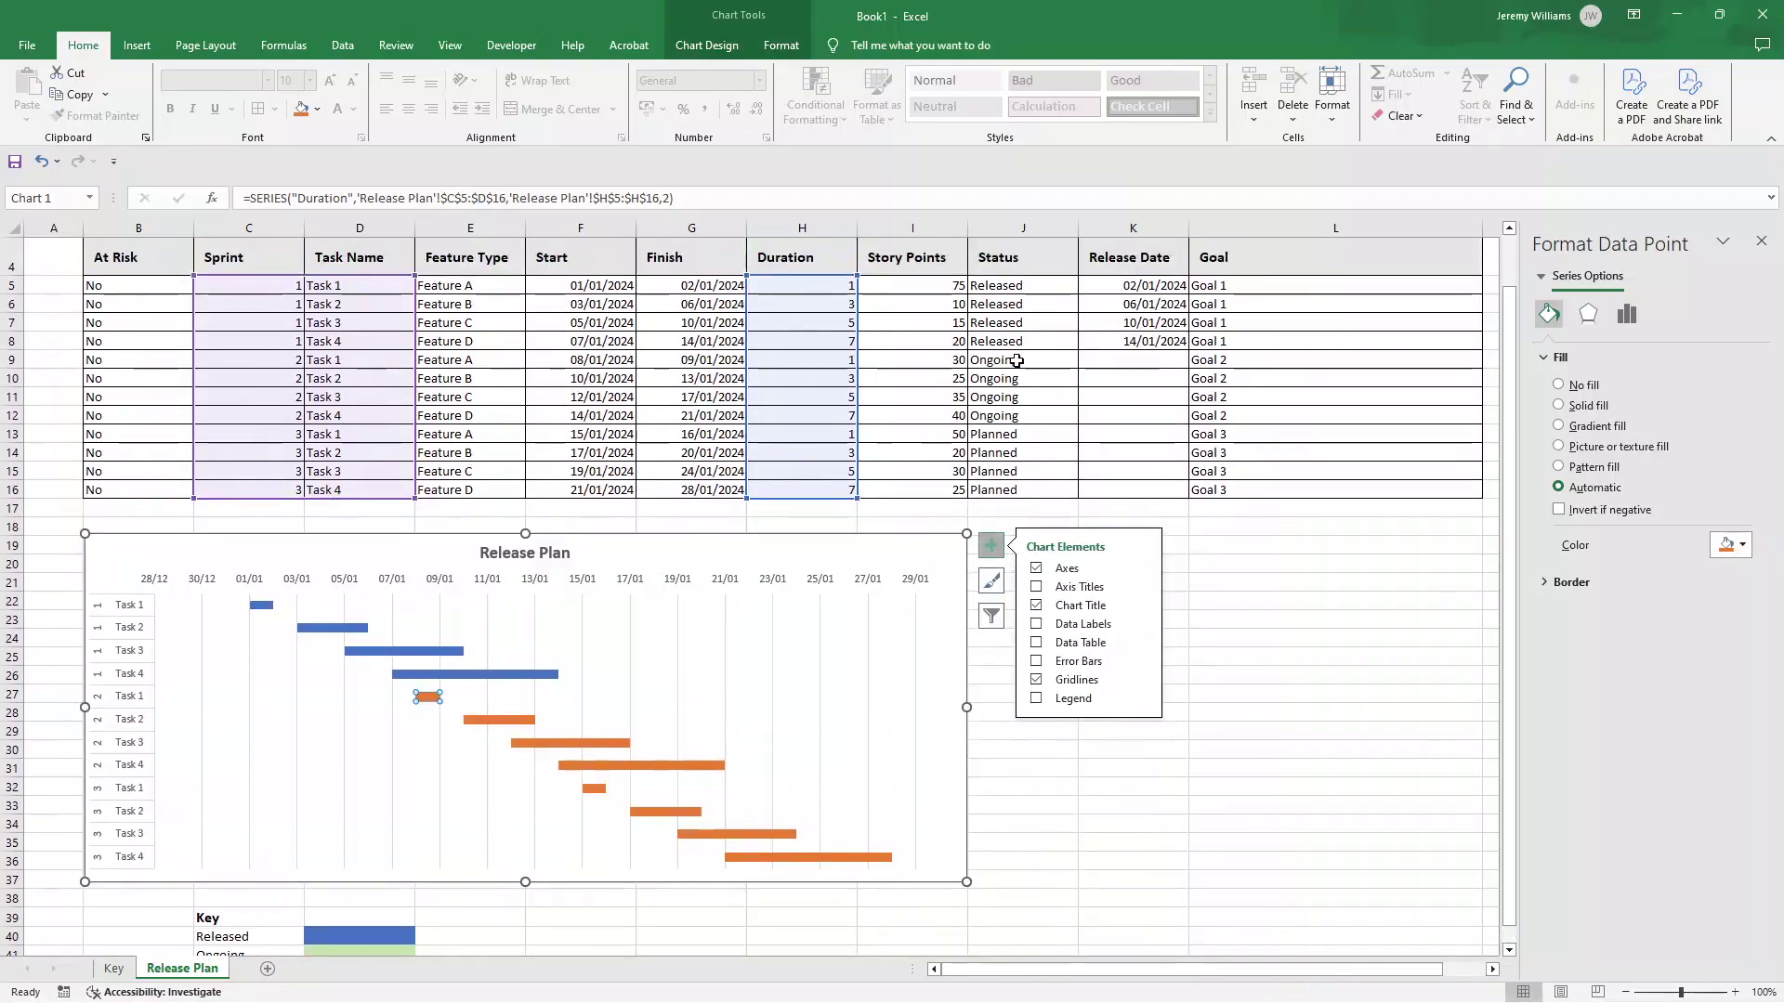
scroll(556, 718, down, 2)
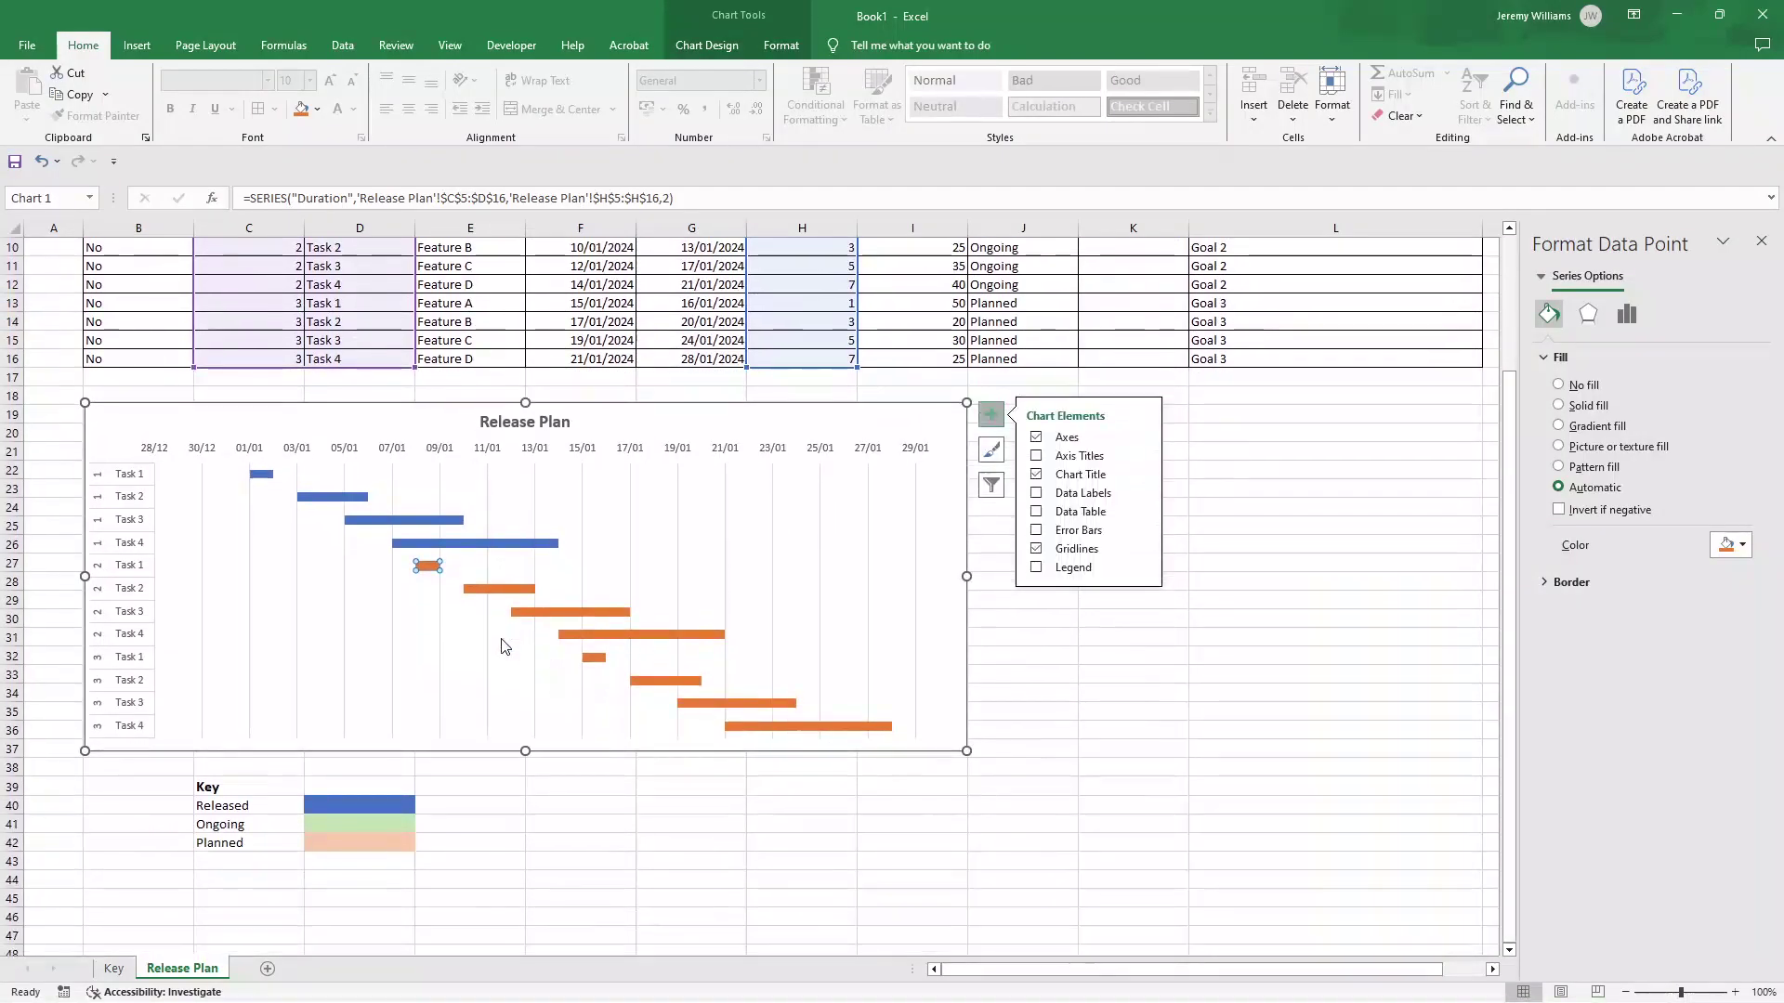
click(1733, 546)
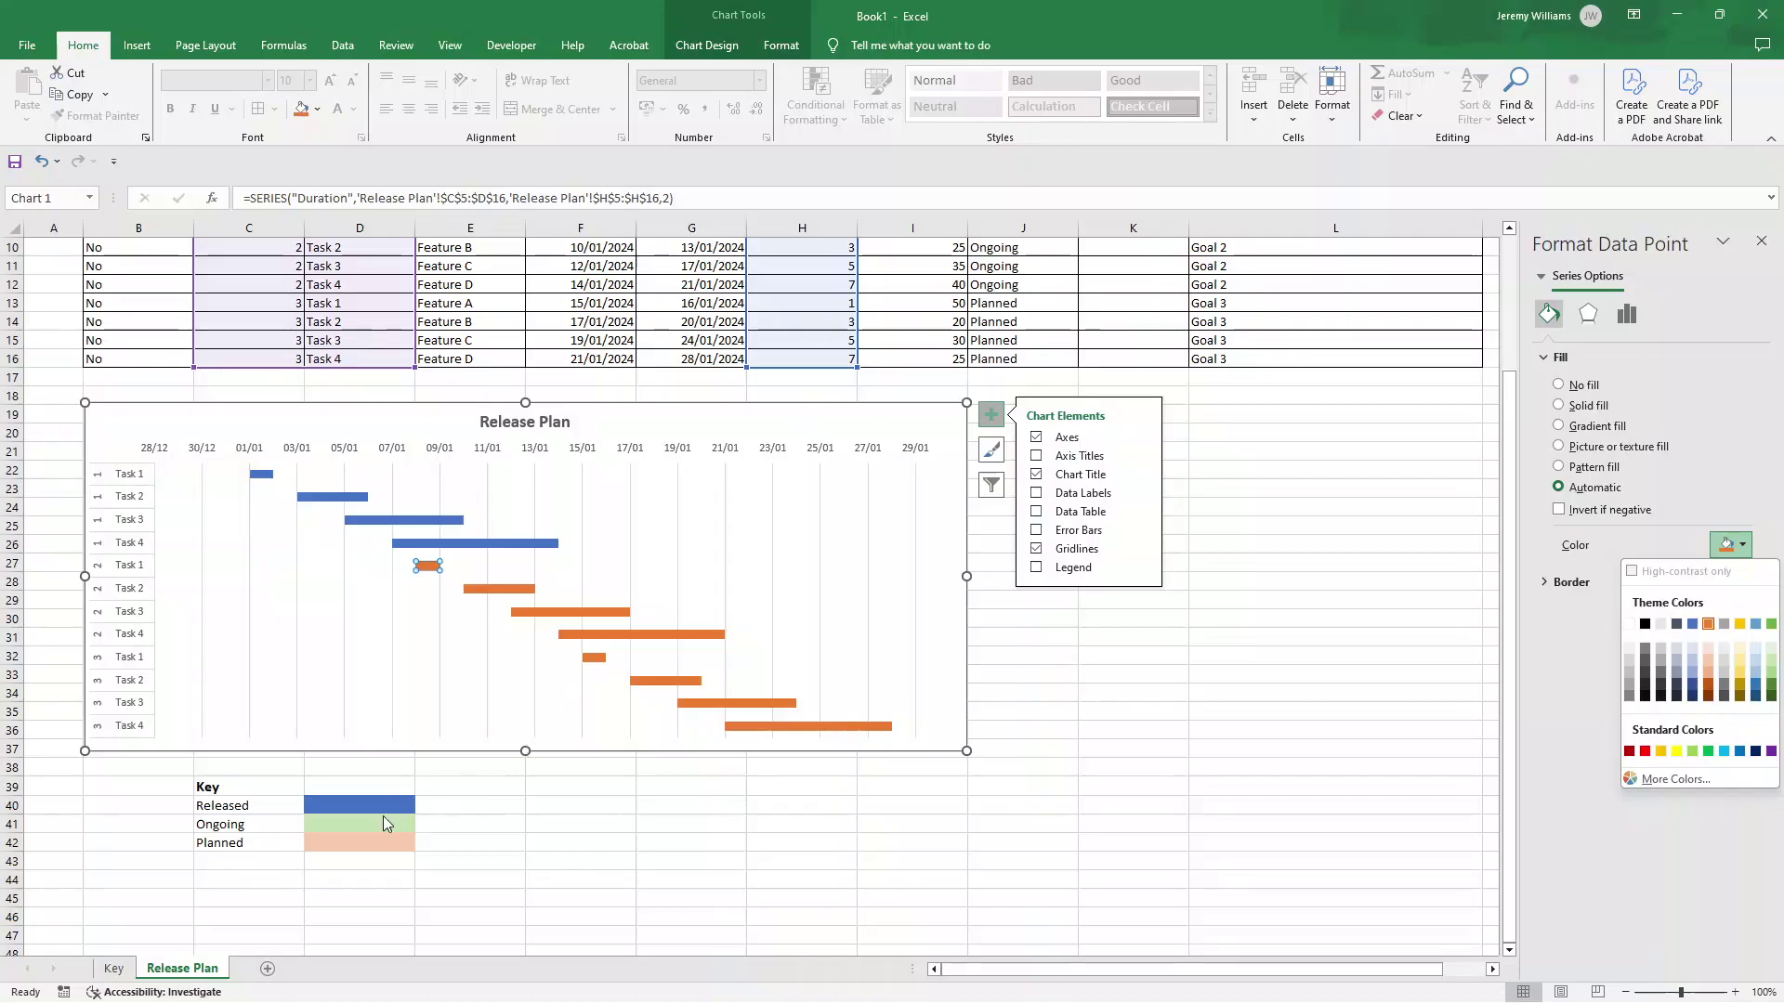
click(1770, 625)
click(1727, 547)
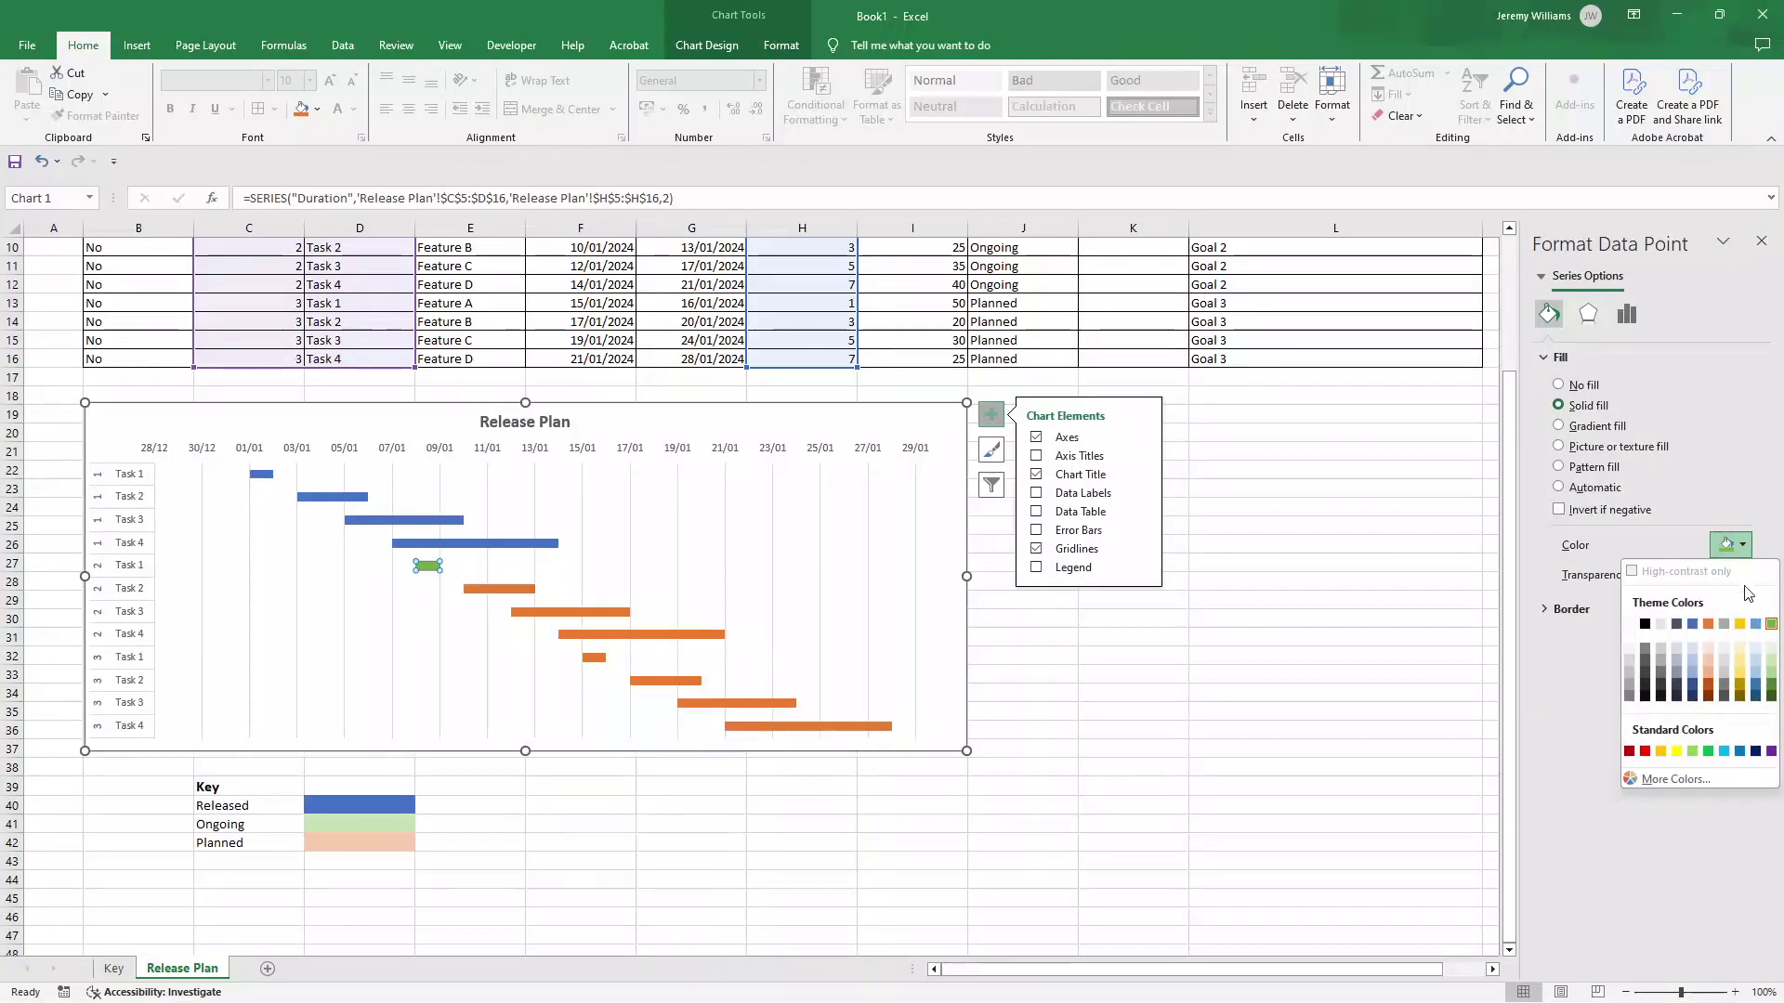
click(1771, 665)
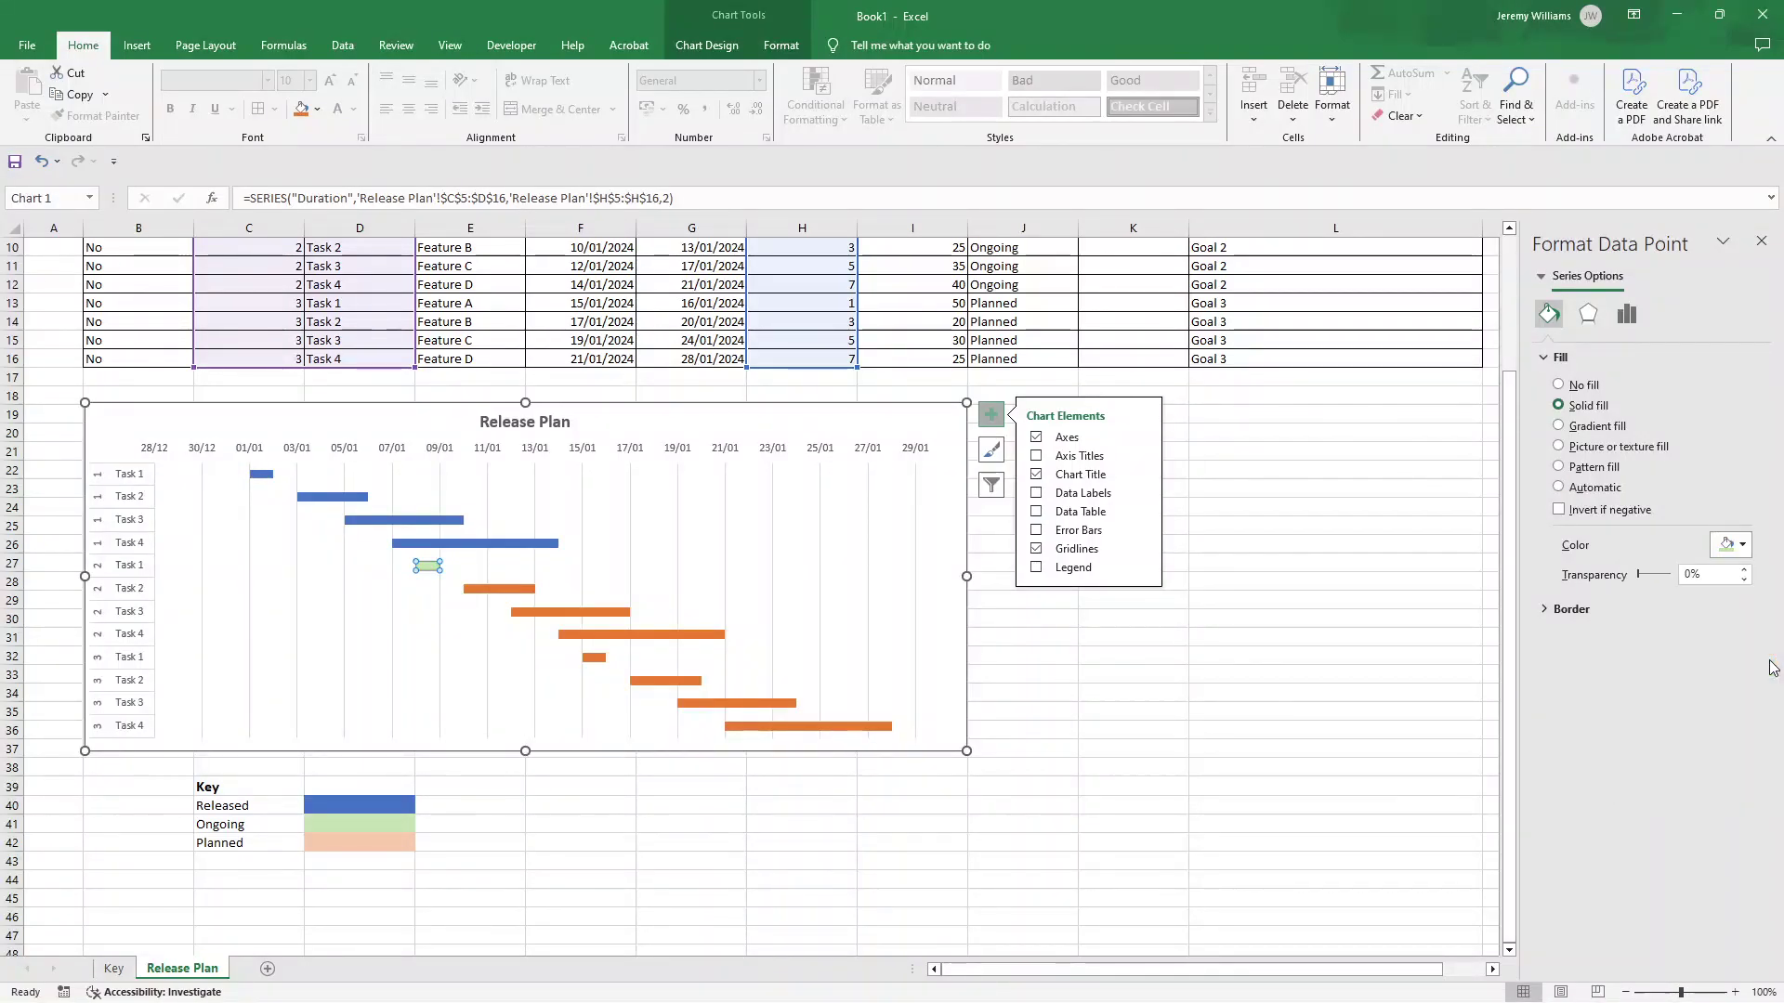
- Check which green fills the Ongoing key cell D41, leaving D41 unchanged
click(519, 588)
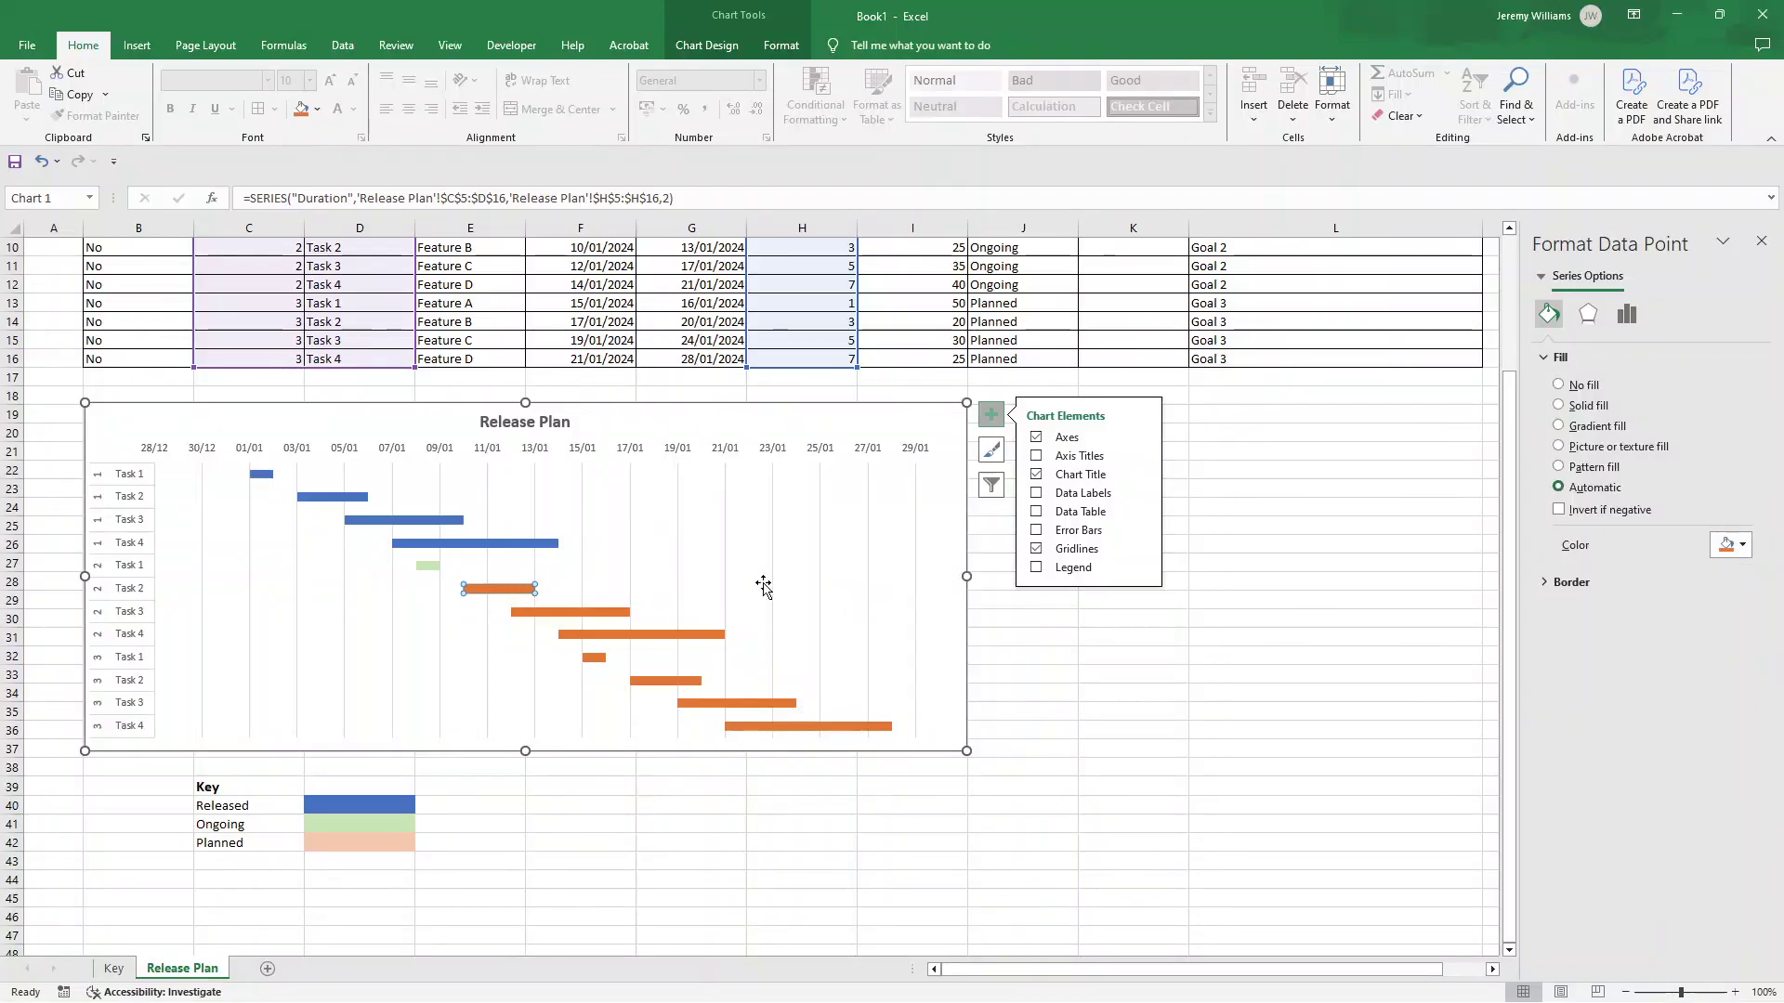
click(368, 817)
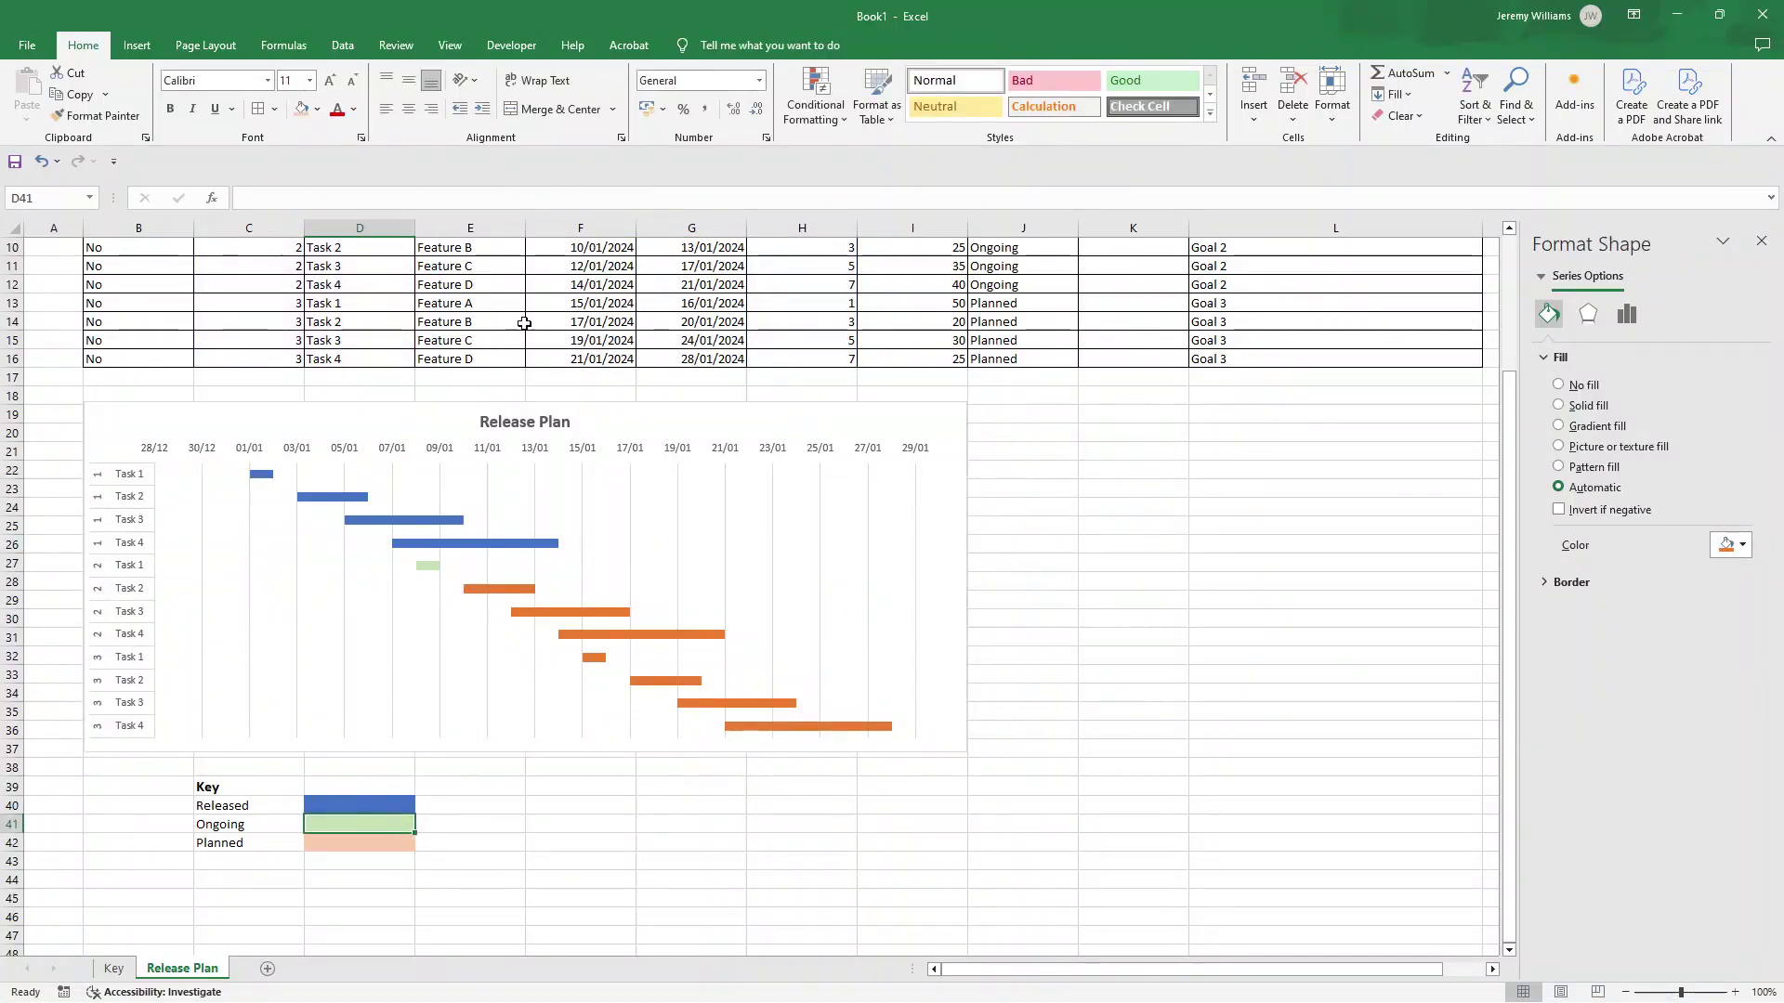
click(317, 109)
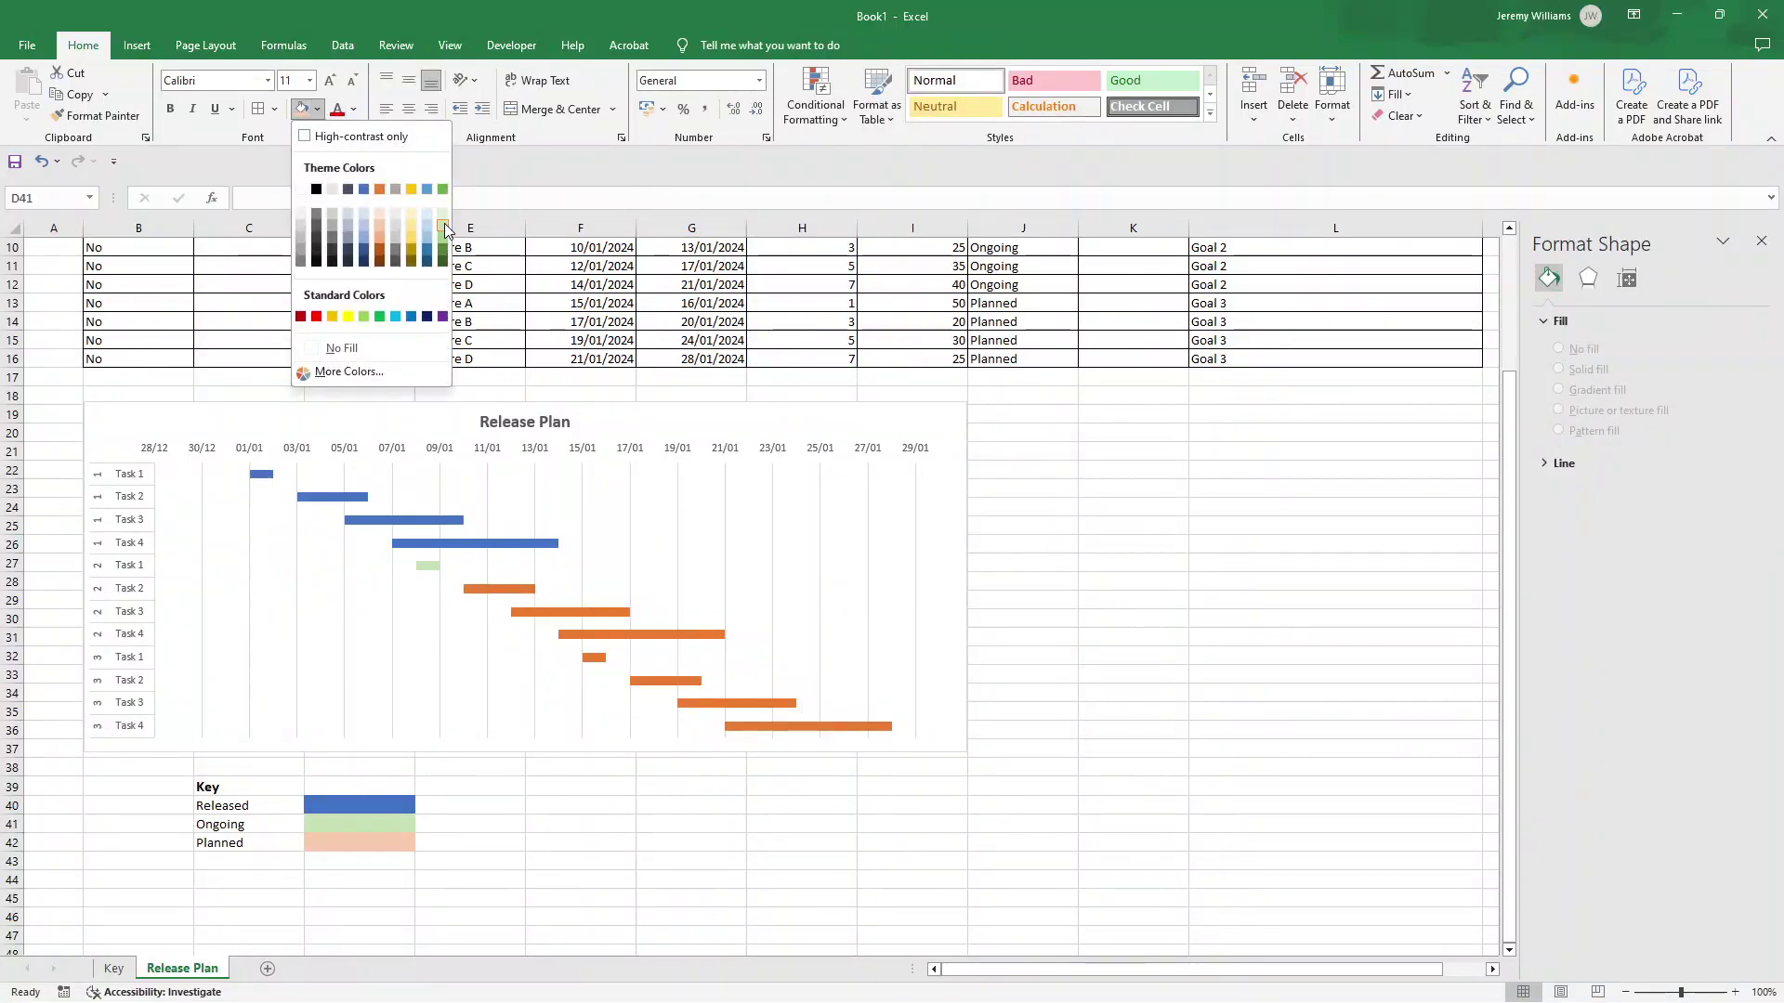
click(480, 596)
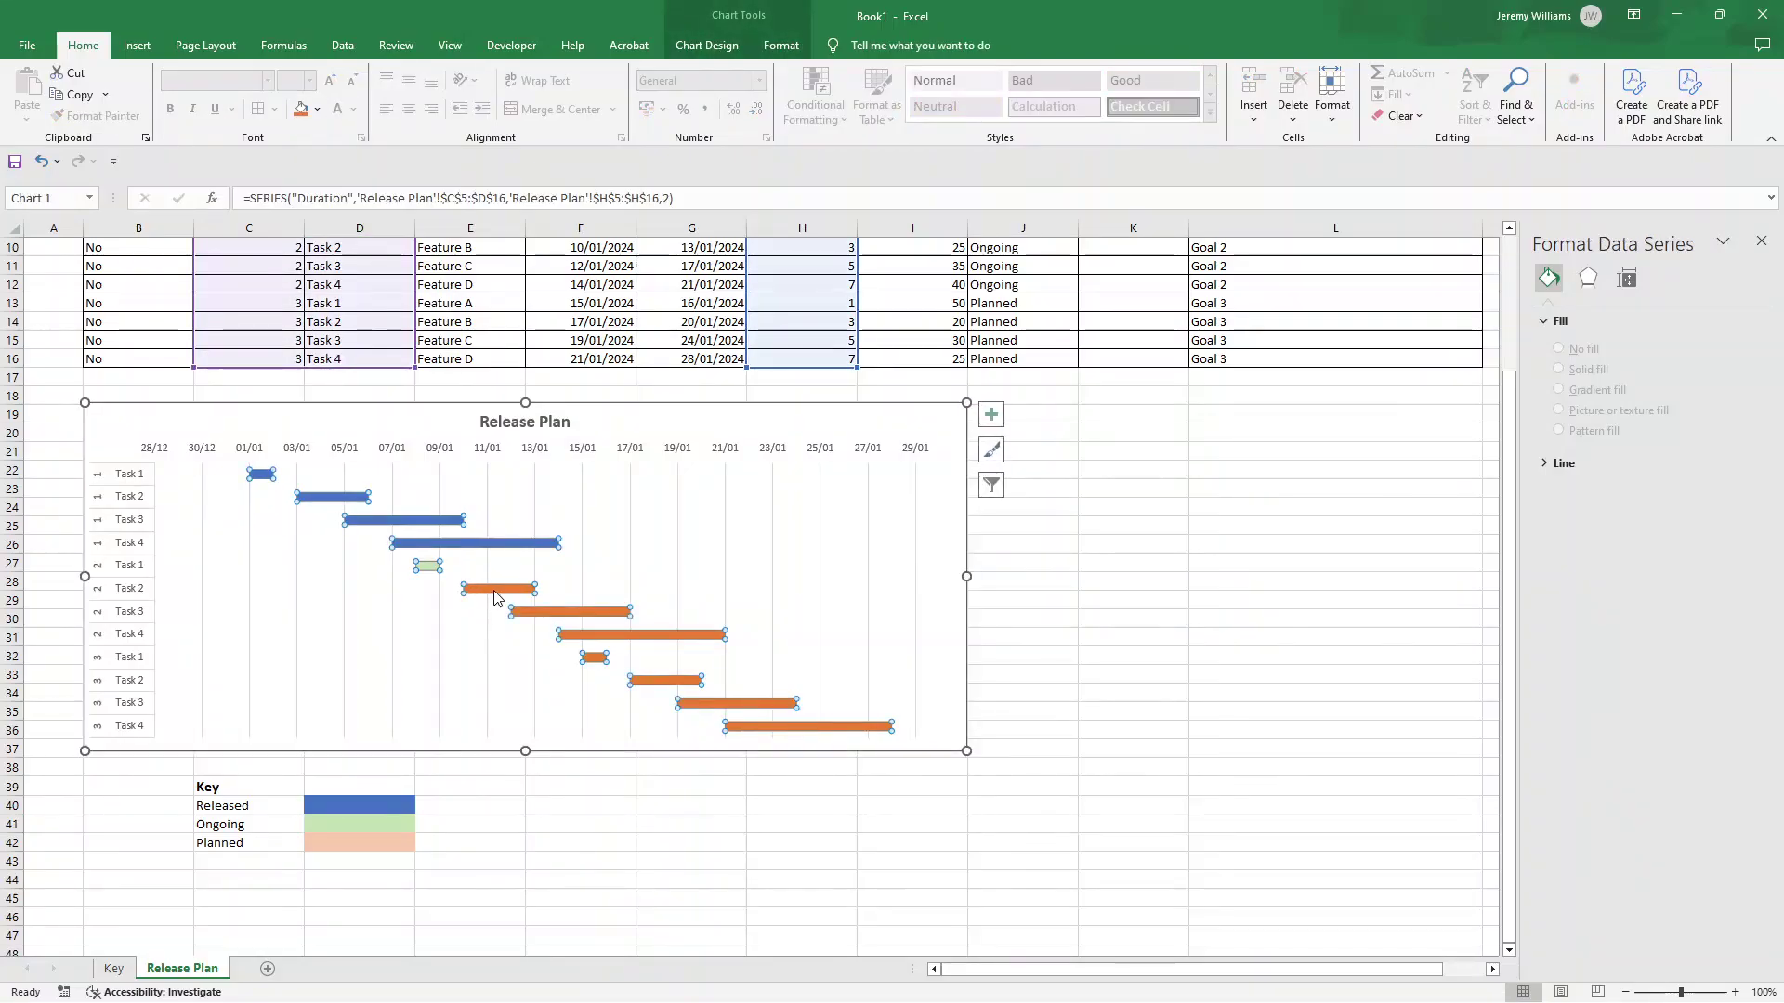
- Make the Ongoing Task 2 bar light green as well
click(495, 594)
click(1549, 313)
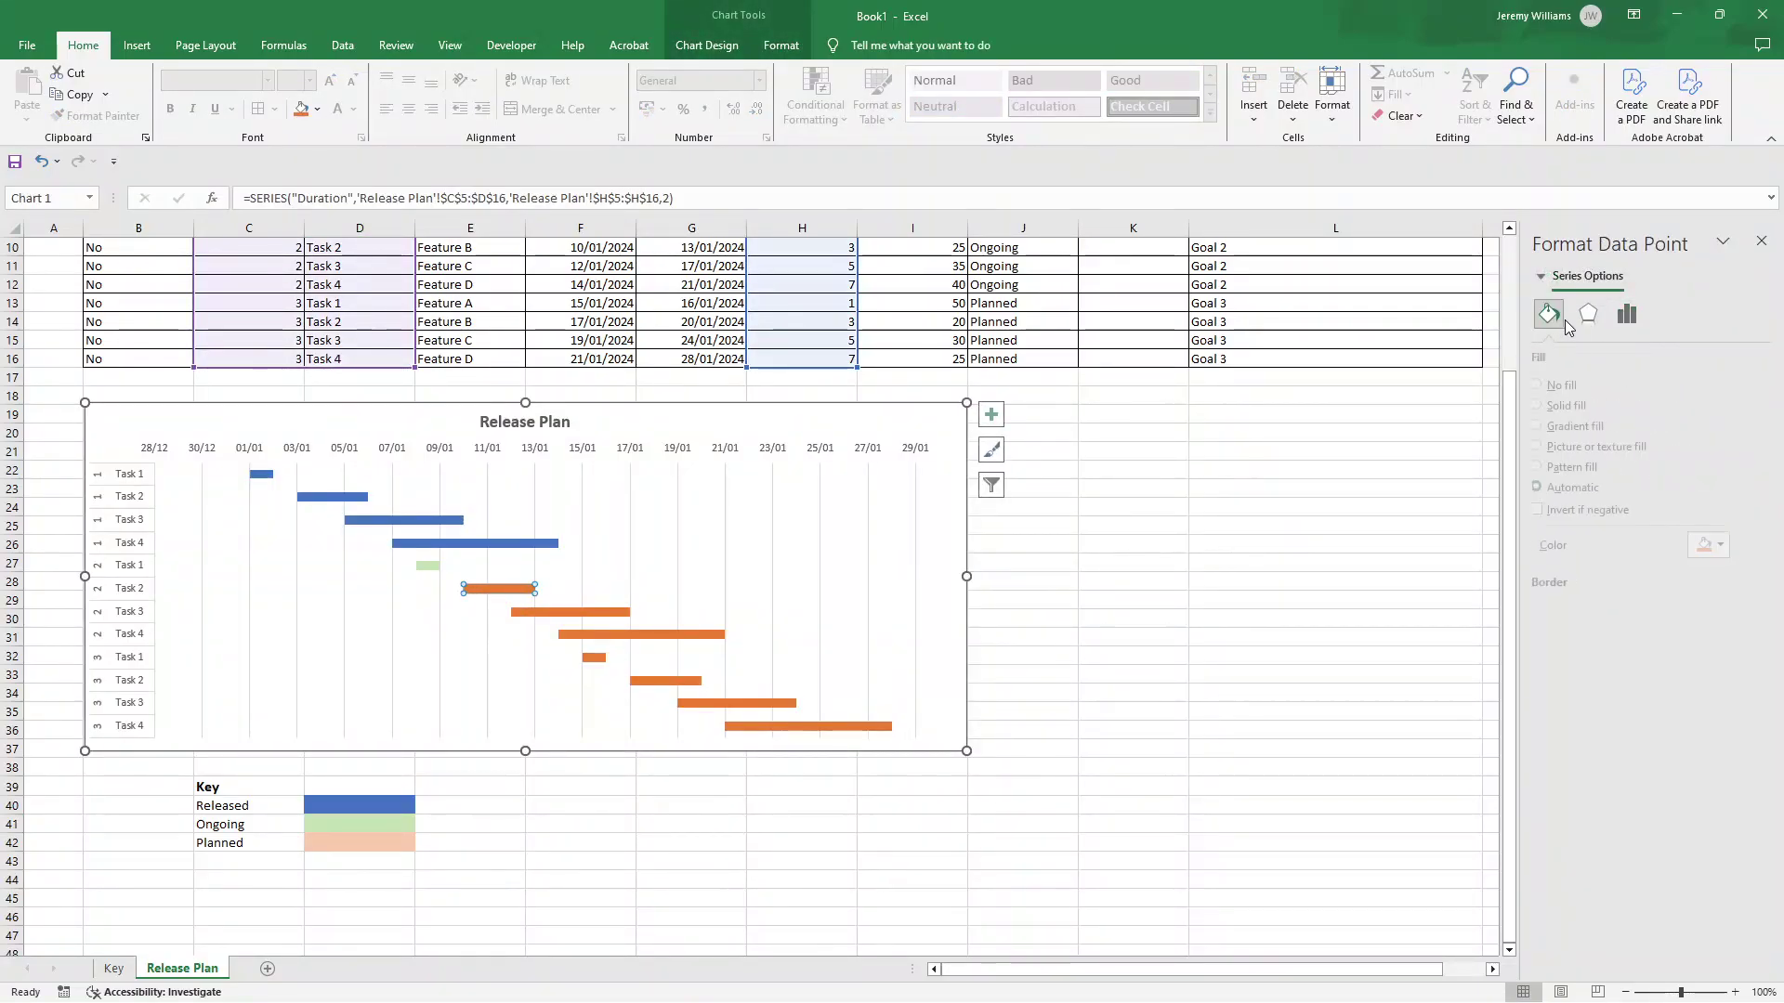
click(1560, 357)
click(1729, 545)
click(1772, 675)
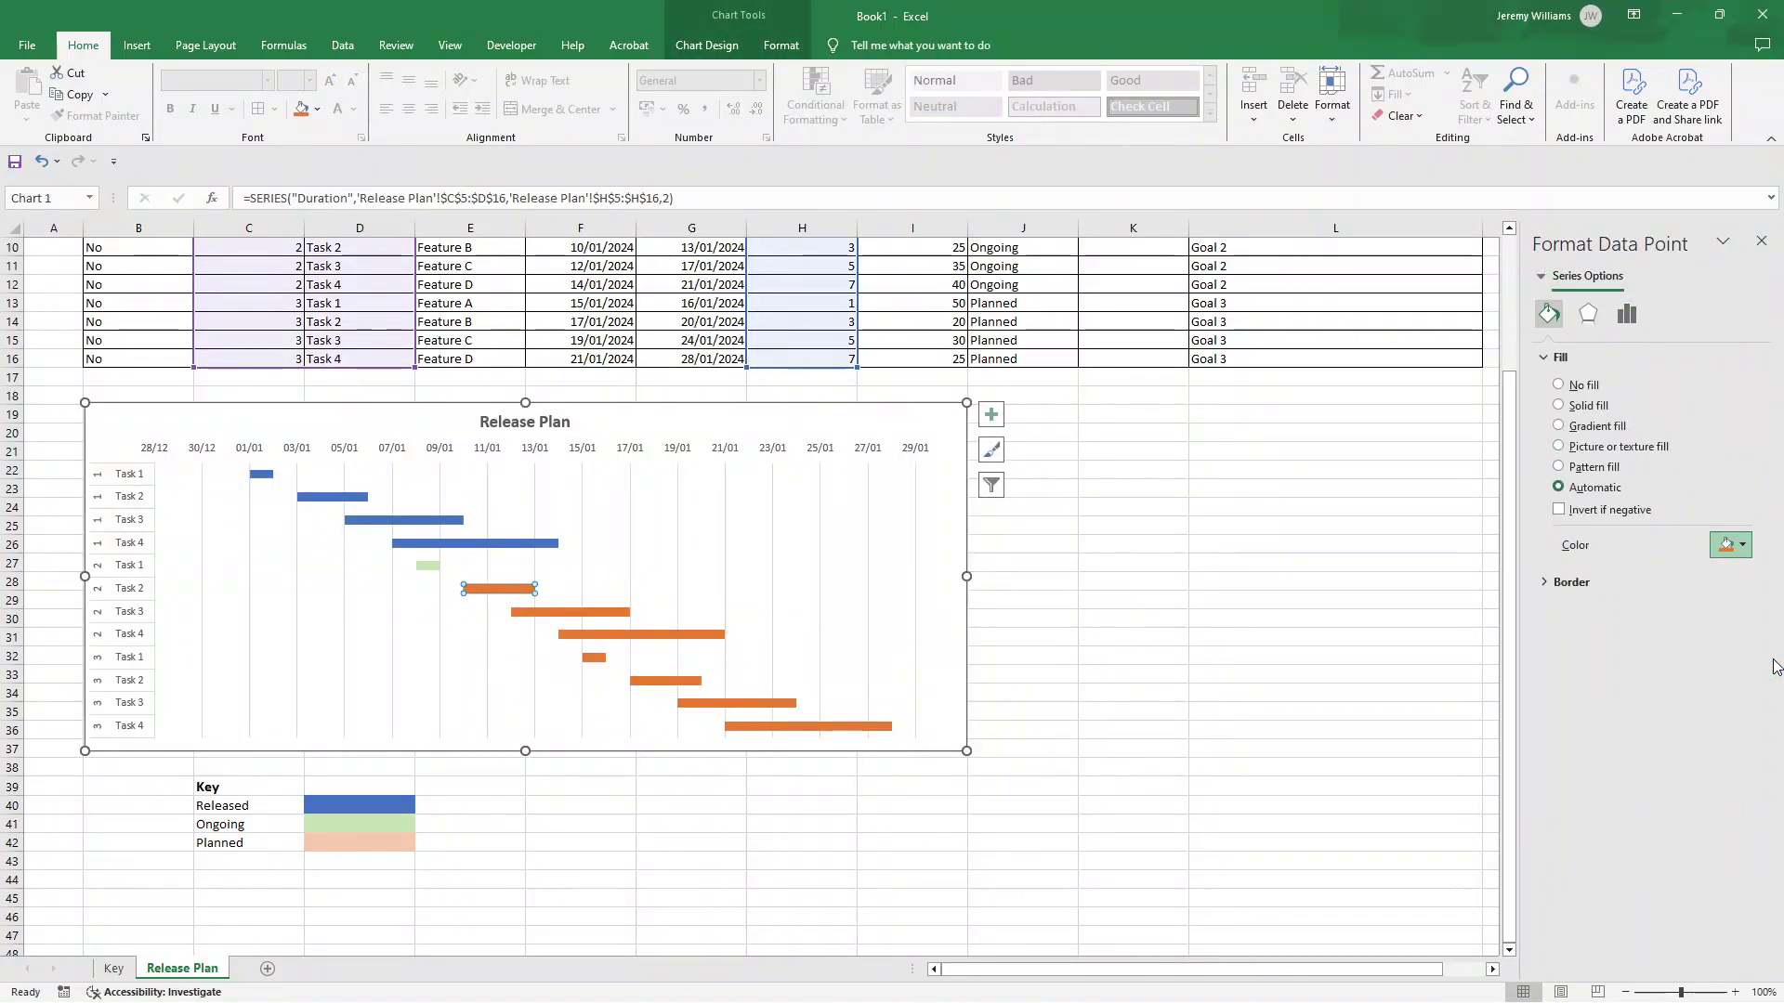
- Make the Ongoing Task 3 and Task 4 bars light green too
click(618, 611)
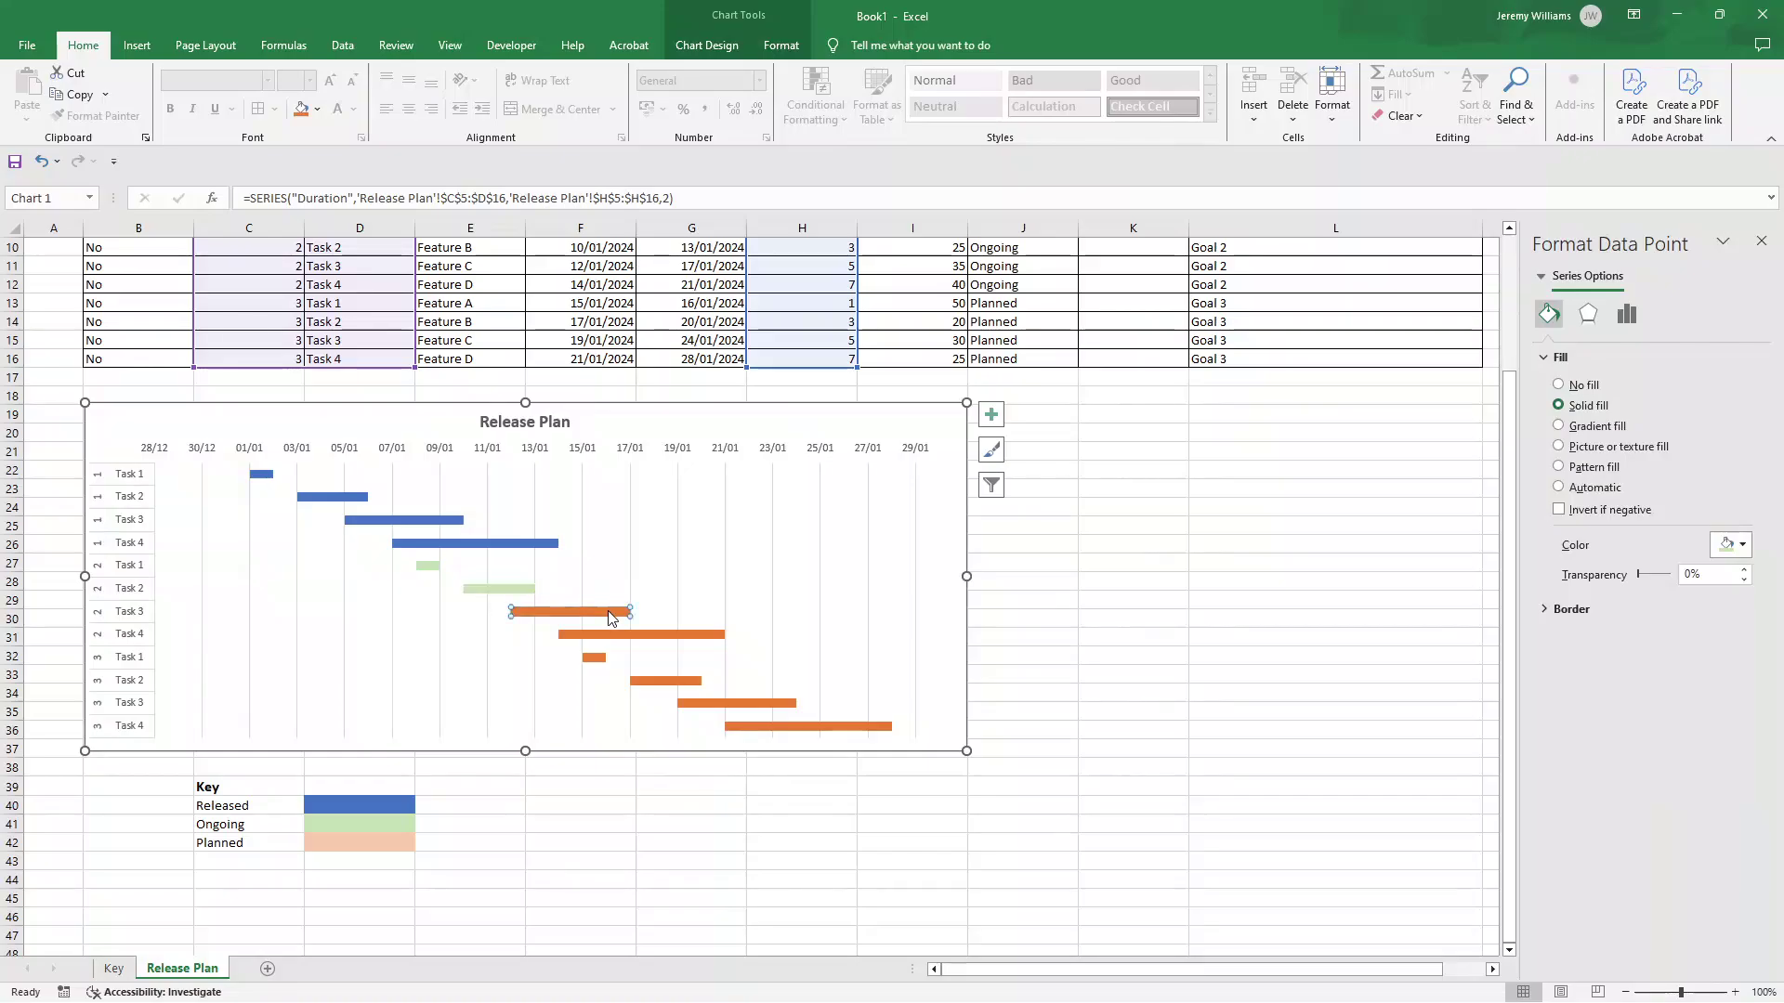
click(1730, 545)
click(1772, 675)
click(662, 636)
click(1729, 545)
click(1772, 674)
click(602, 656)
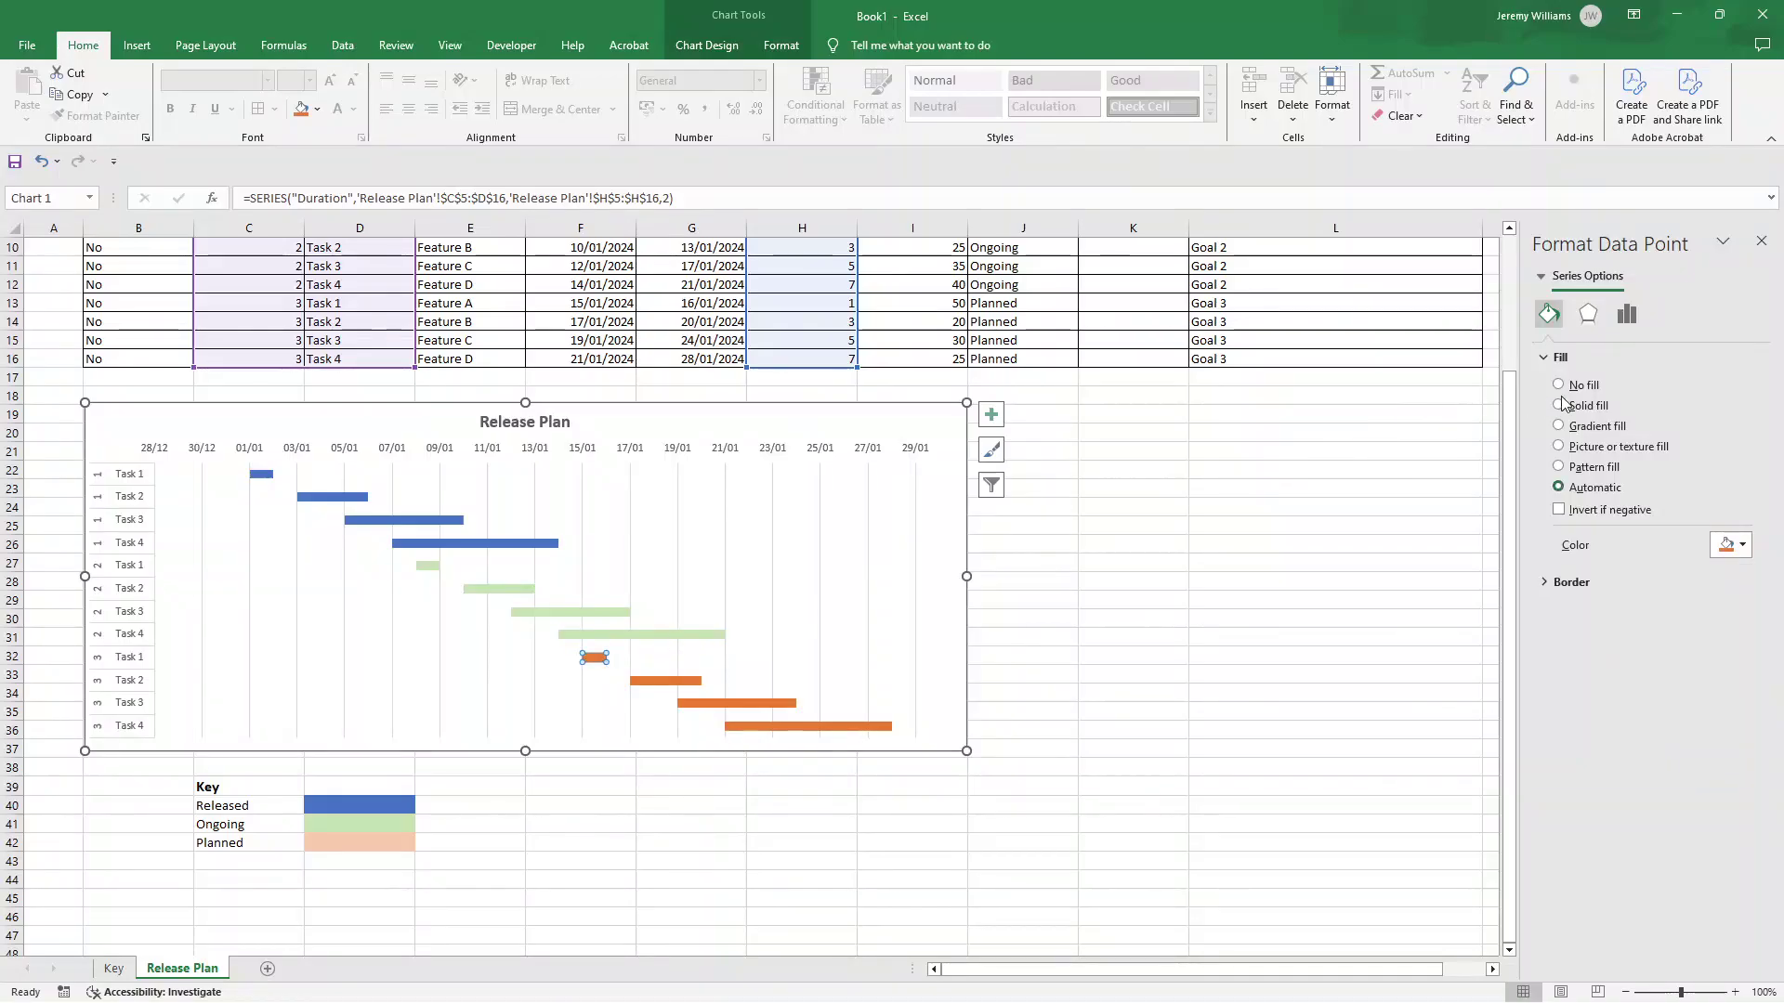
click(1730, 545)
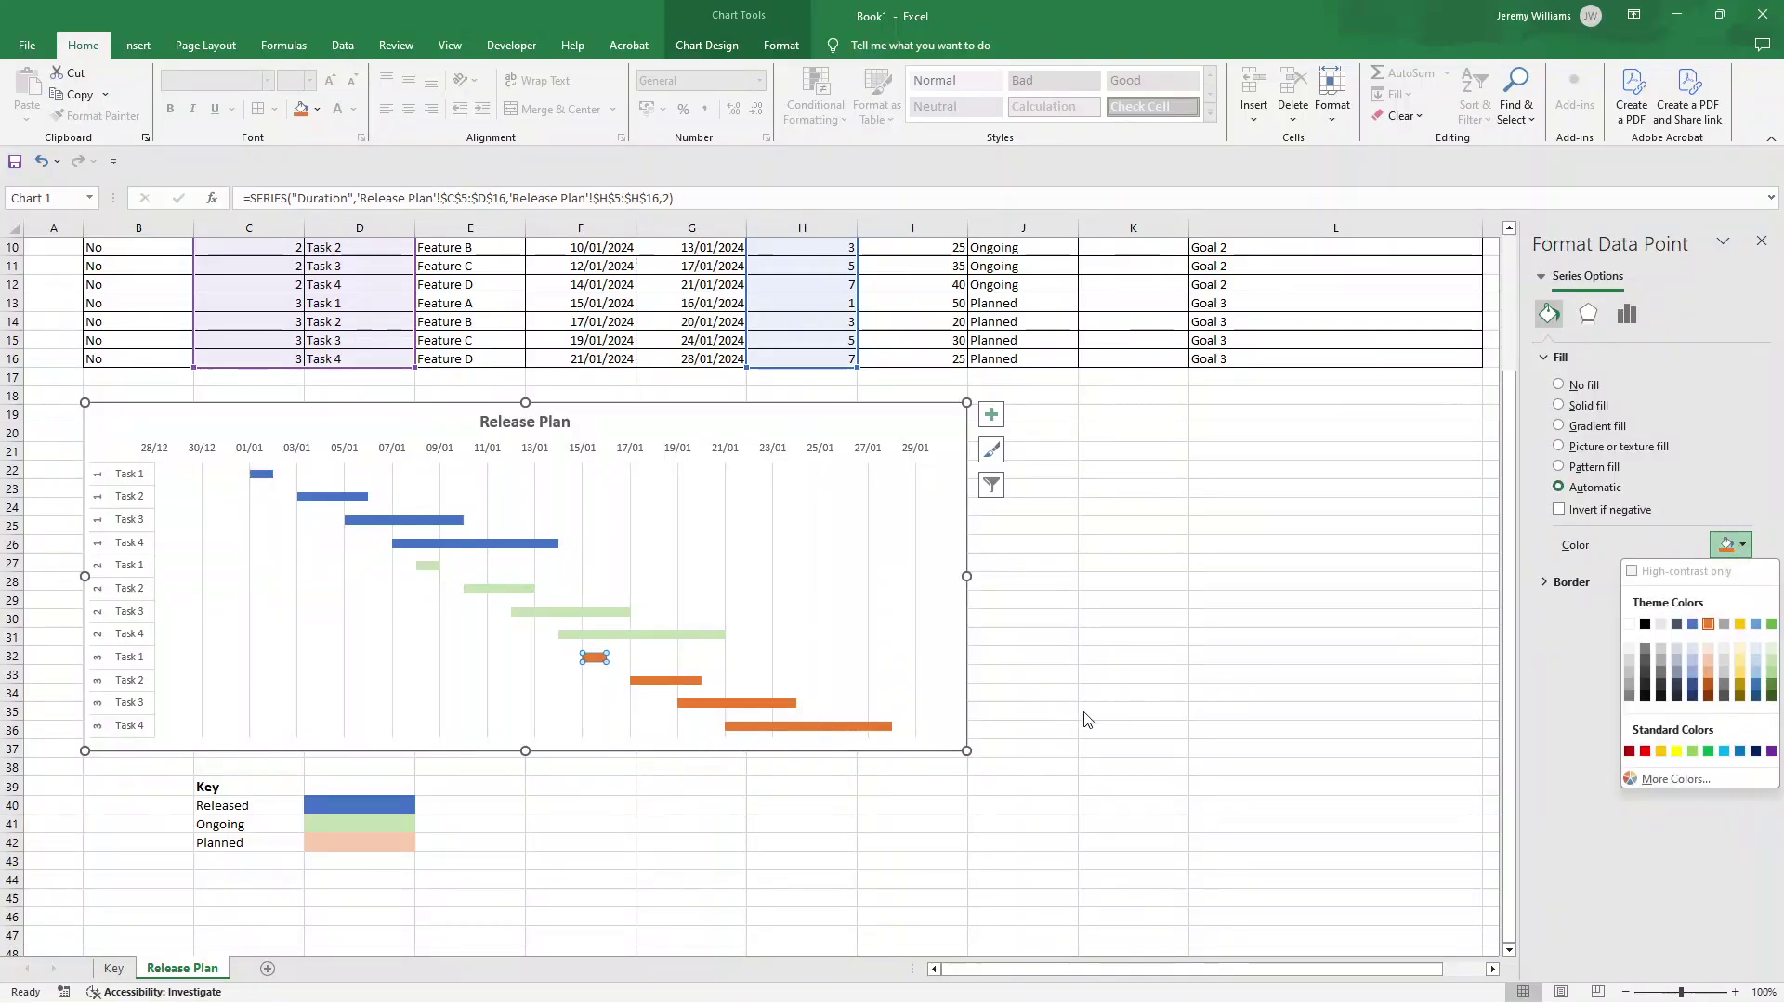
- Fill the Planned key cell D42 with the orange theme colour
click(366, 836)
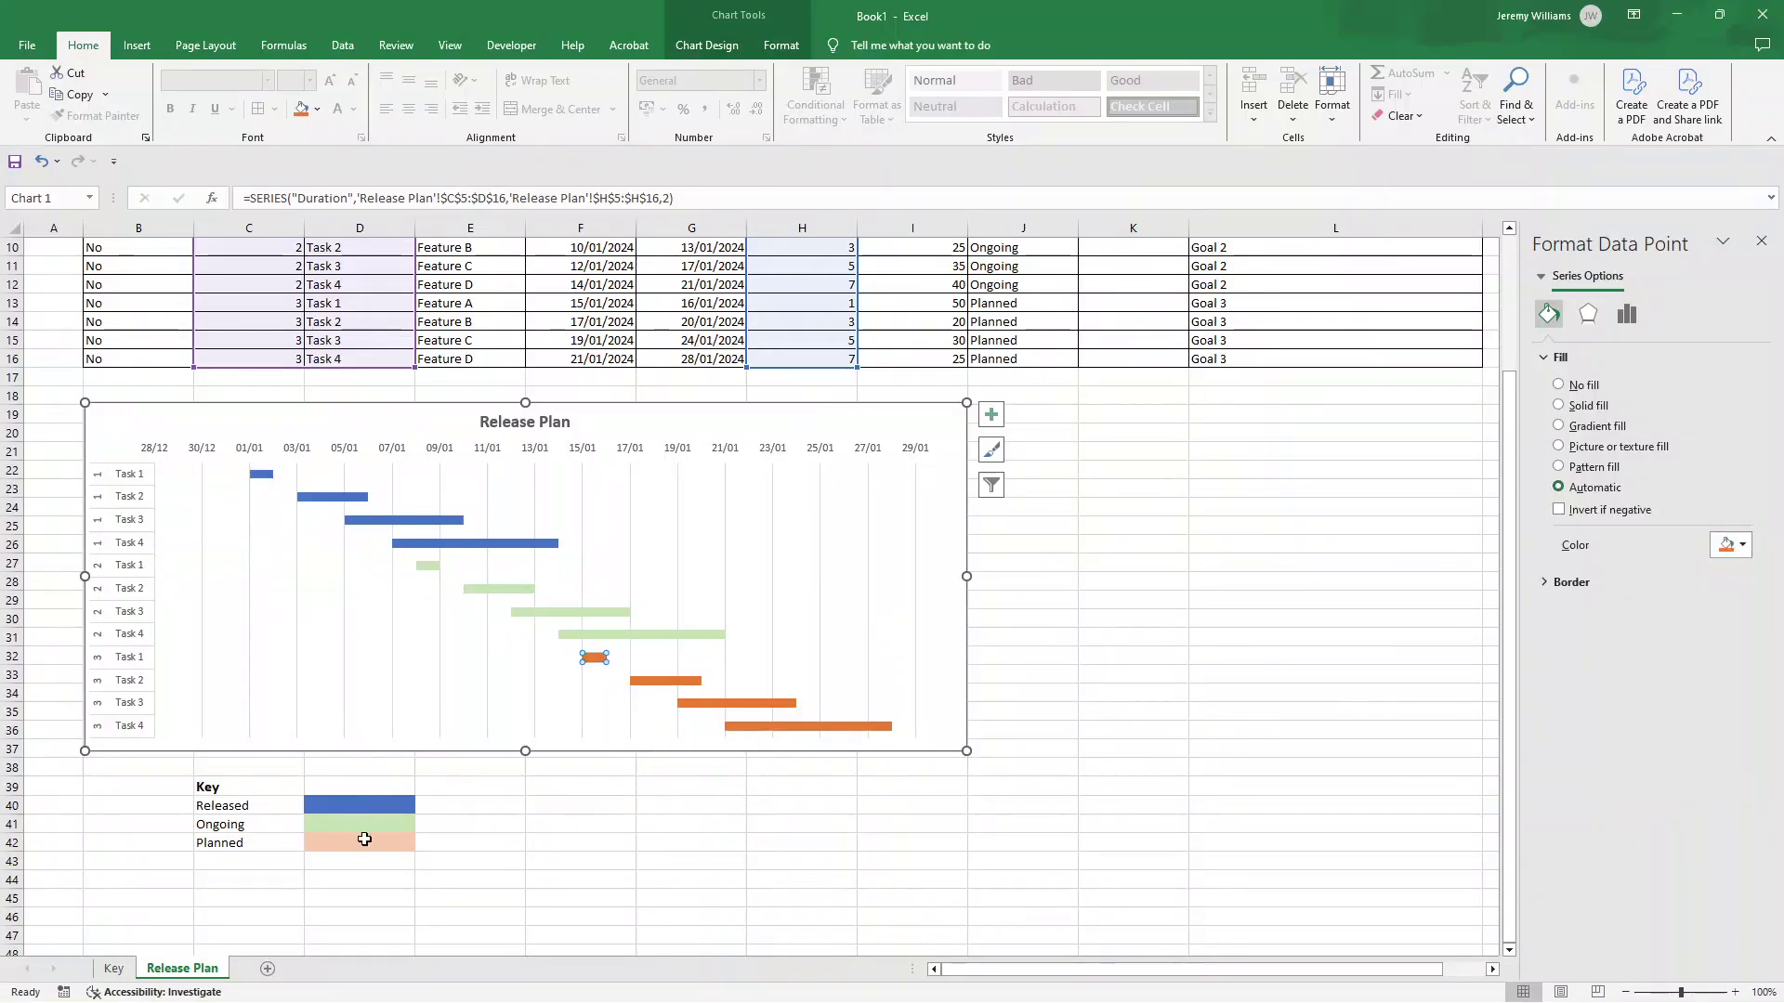
click(366, 841)
click(318, 110)
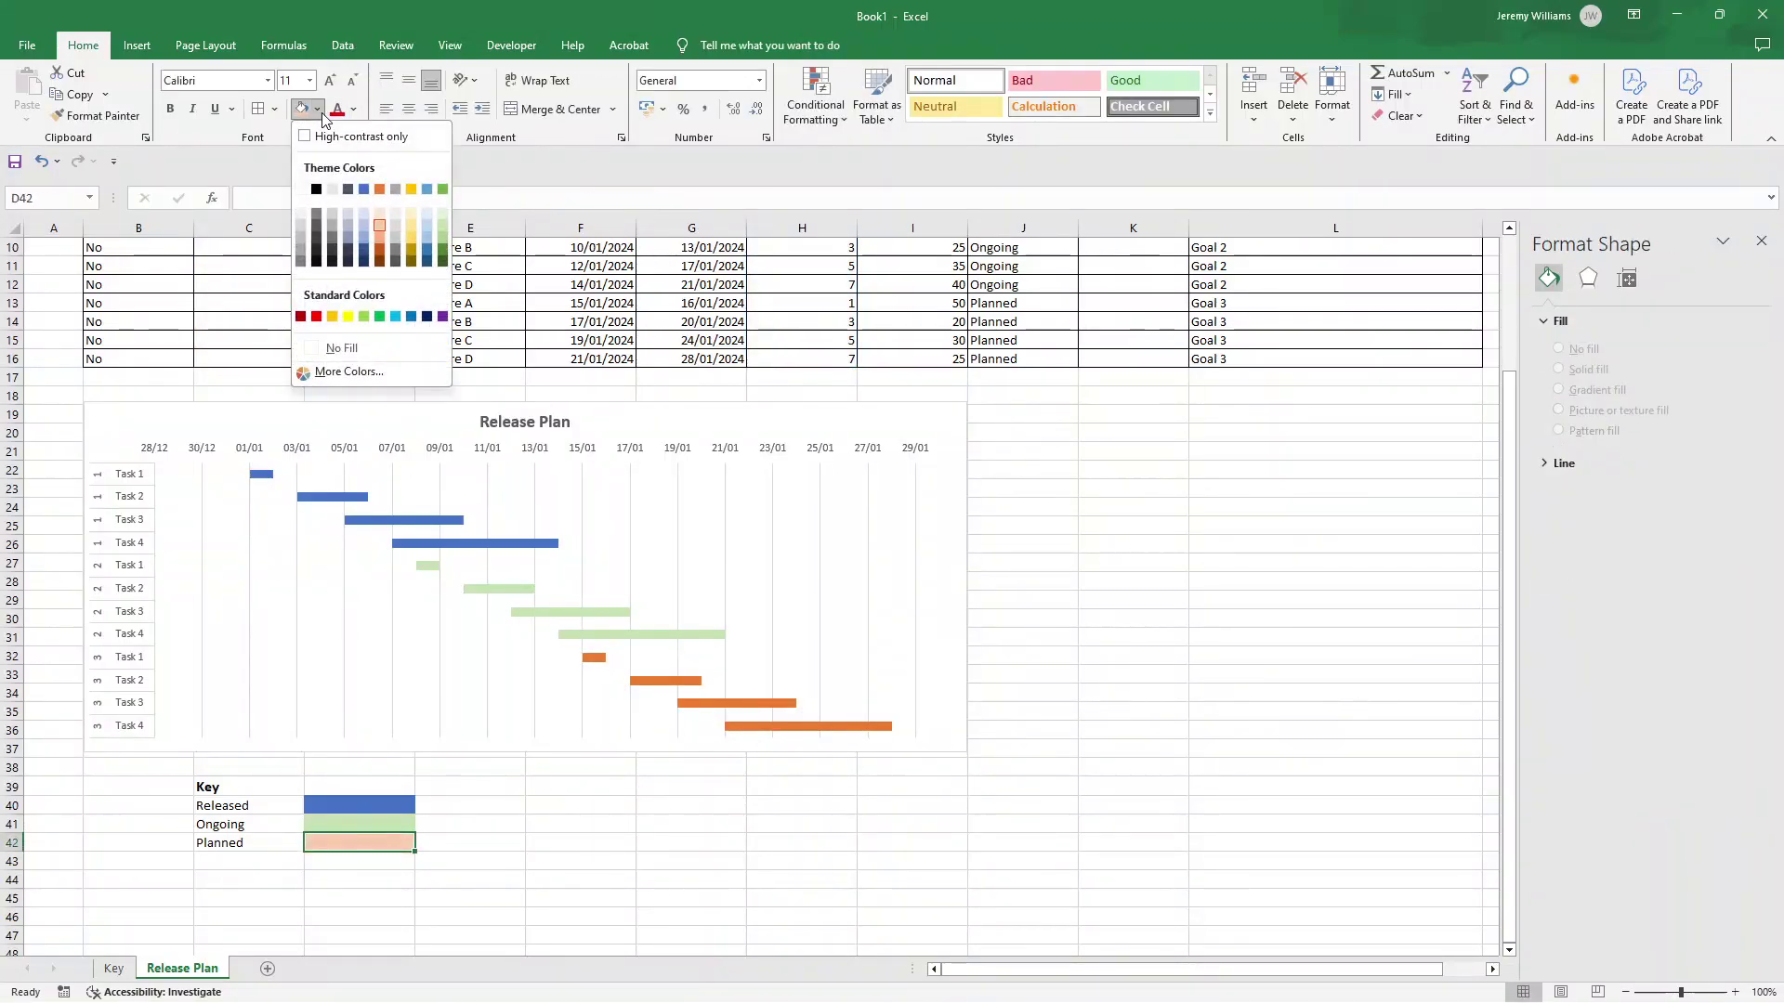
click(380, 190)
click(1037, 522)
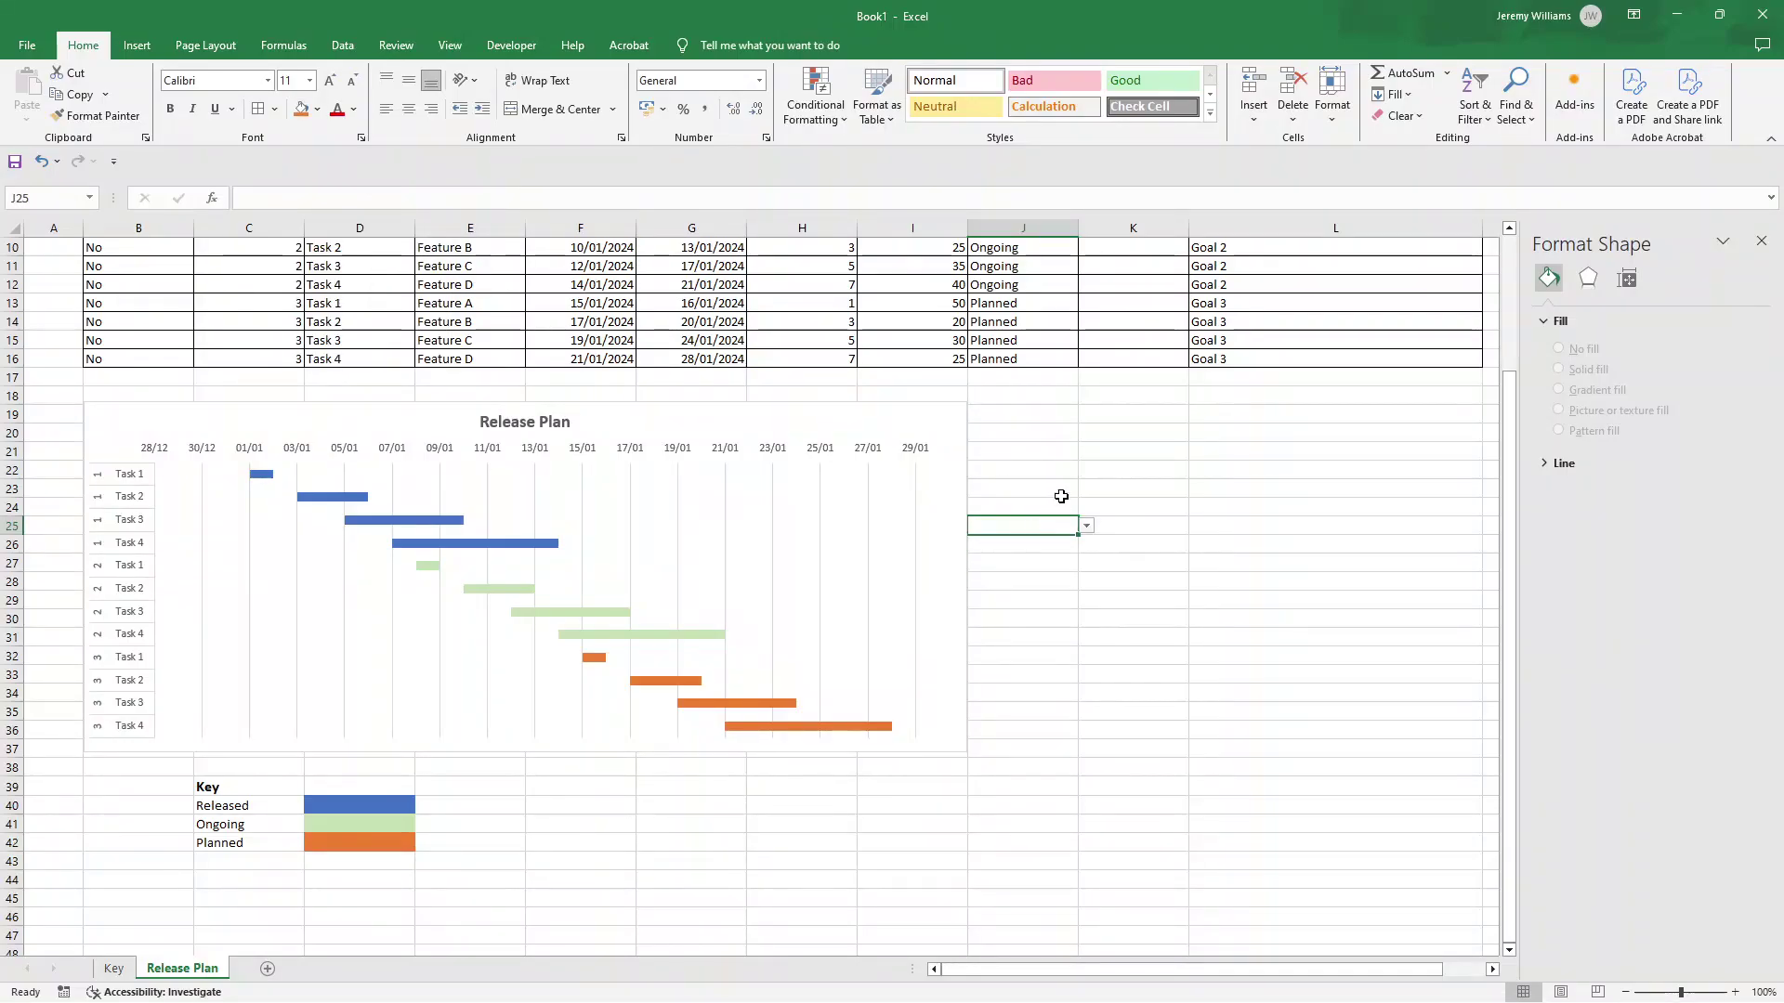
- Scroll the sheet to compare the Release Plan chart bars against the colour key
scroll(1061, 497, up, 3)
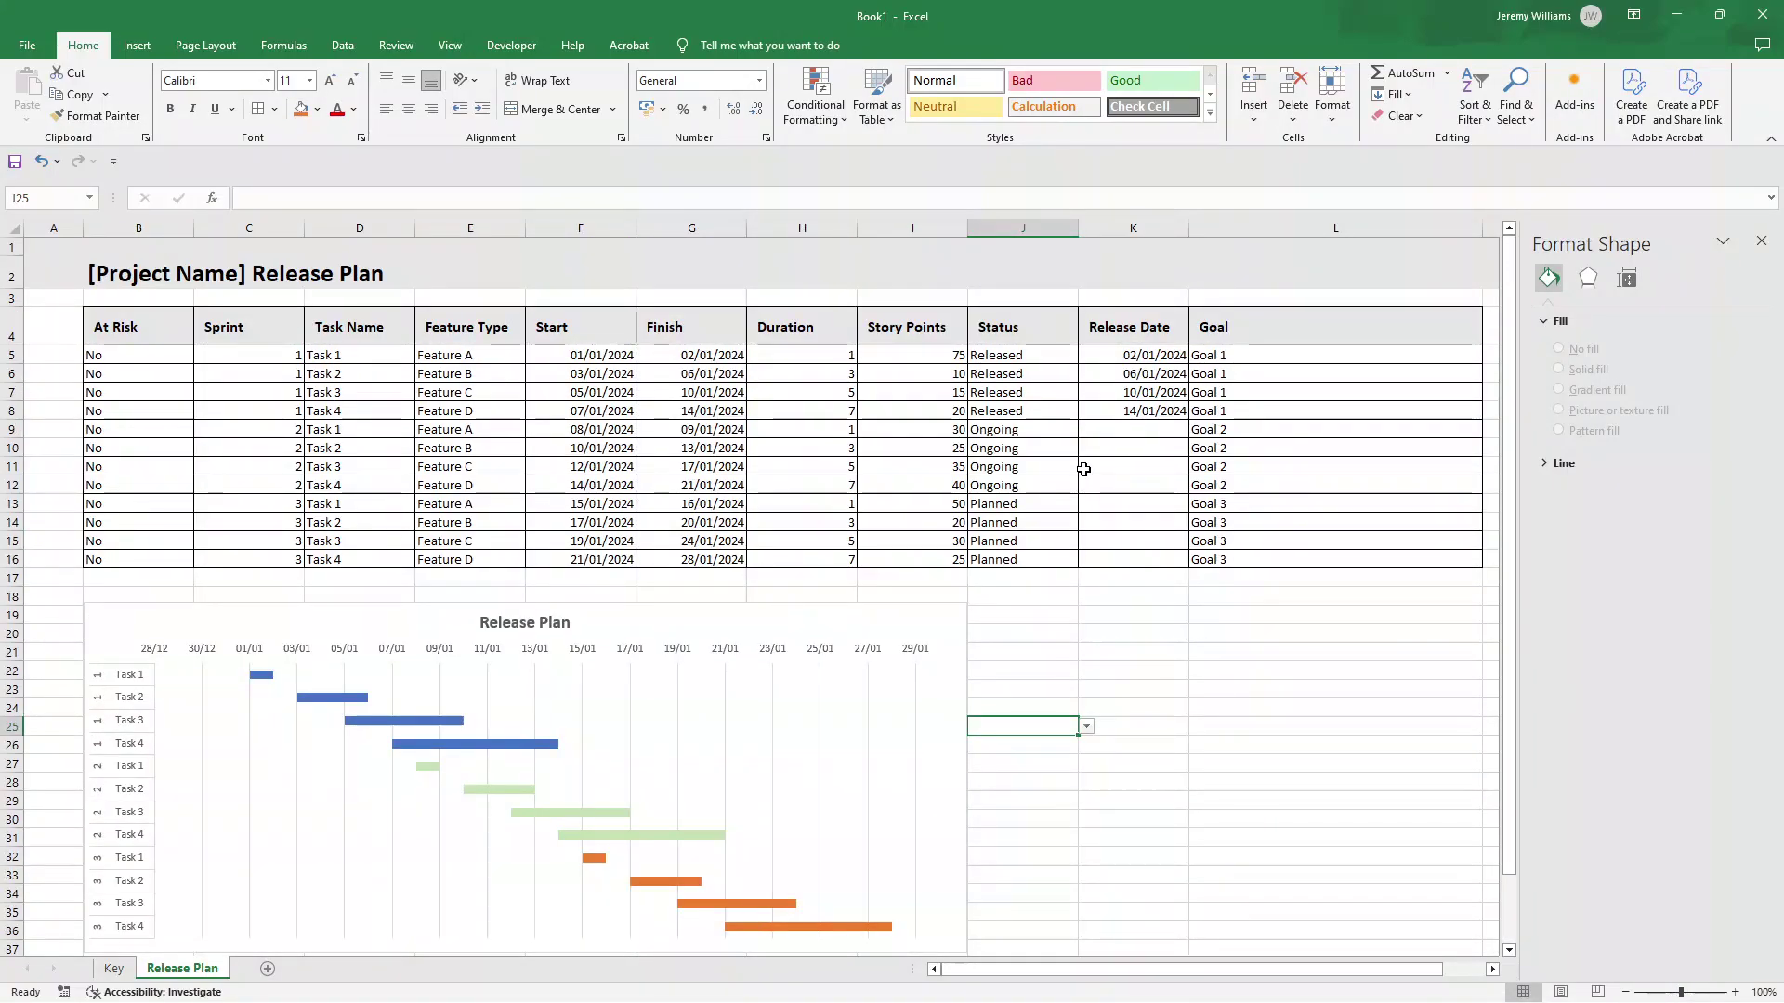
scroll(1068, 460, down, 1)
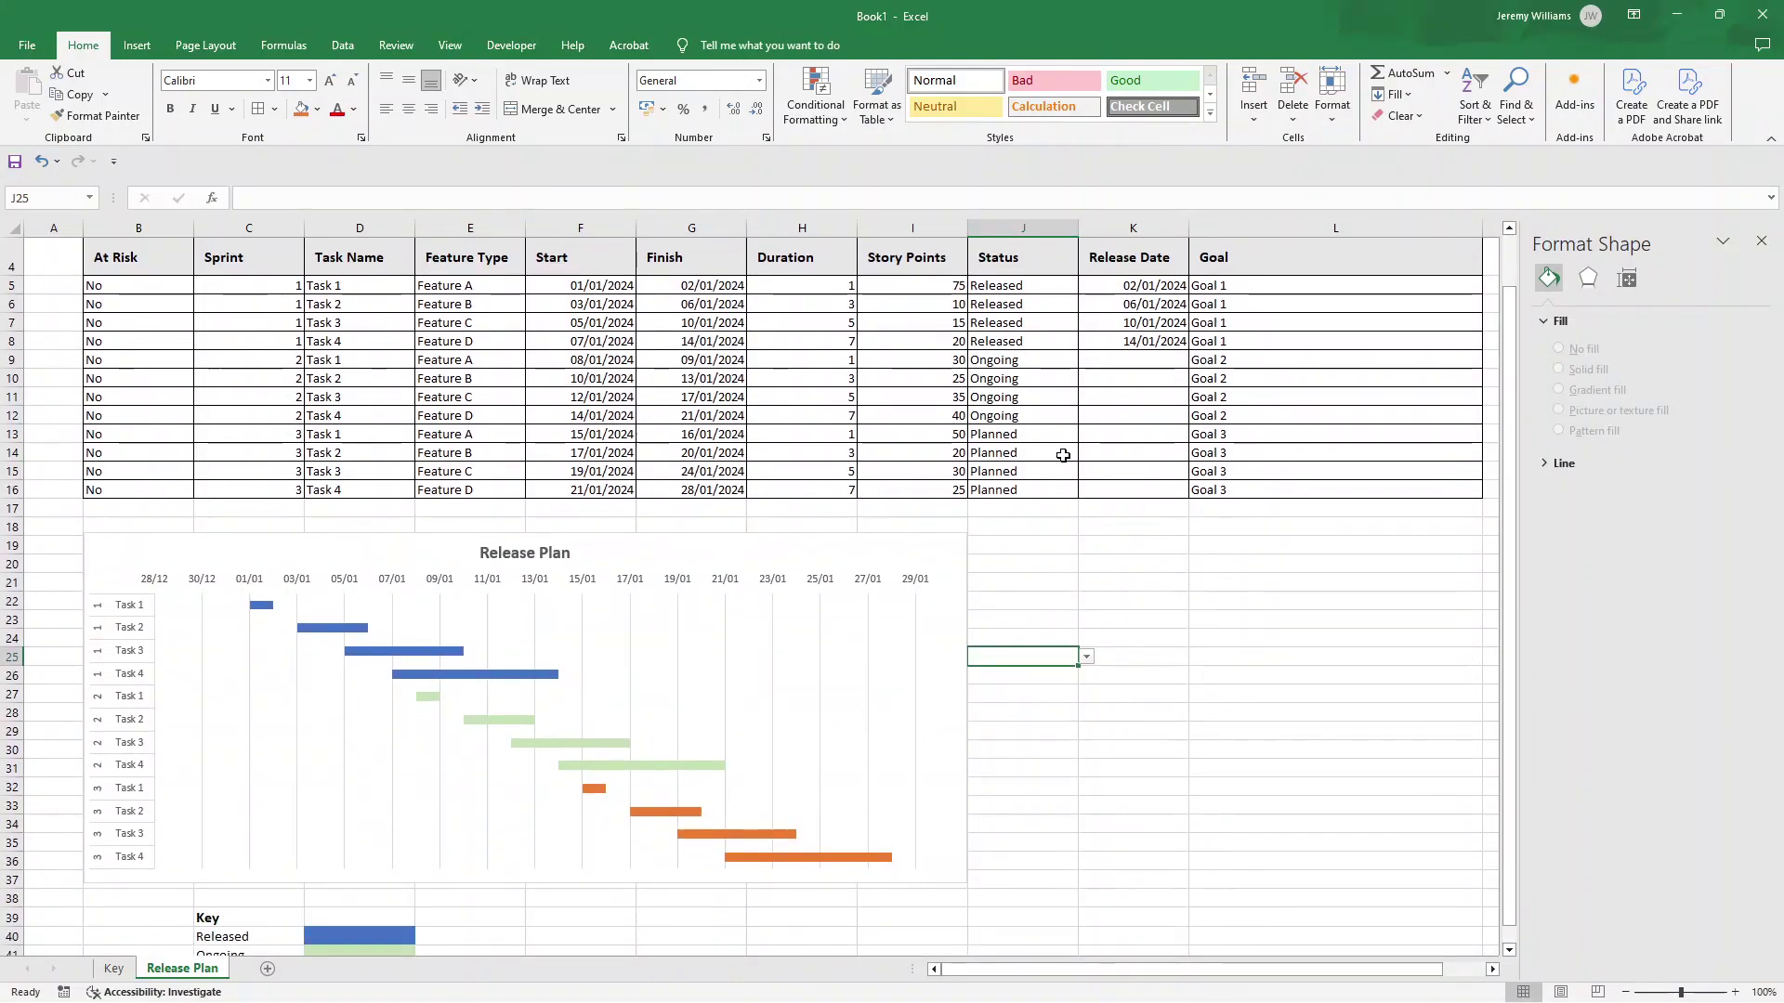
scroll(1063, 455, down, 1)
click(438, 465)
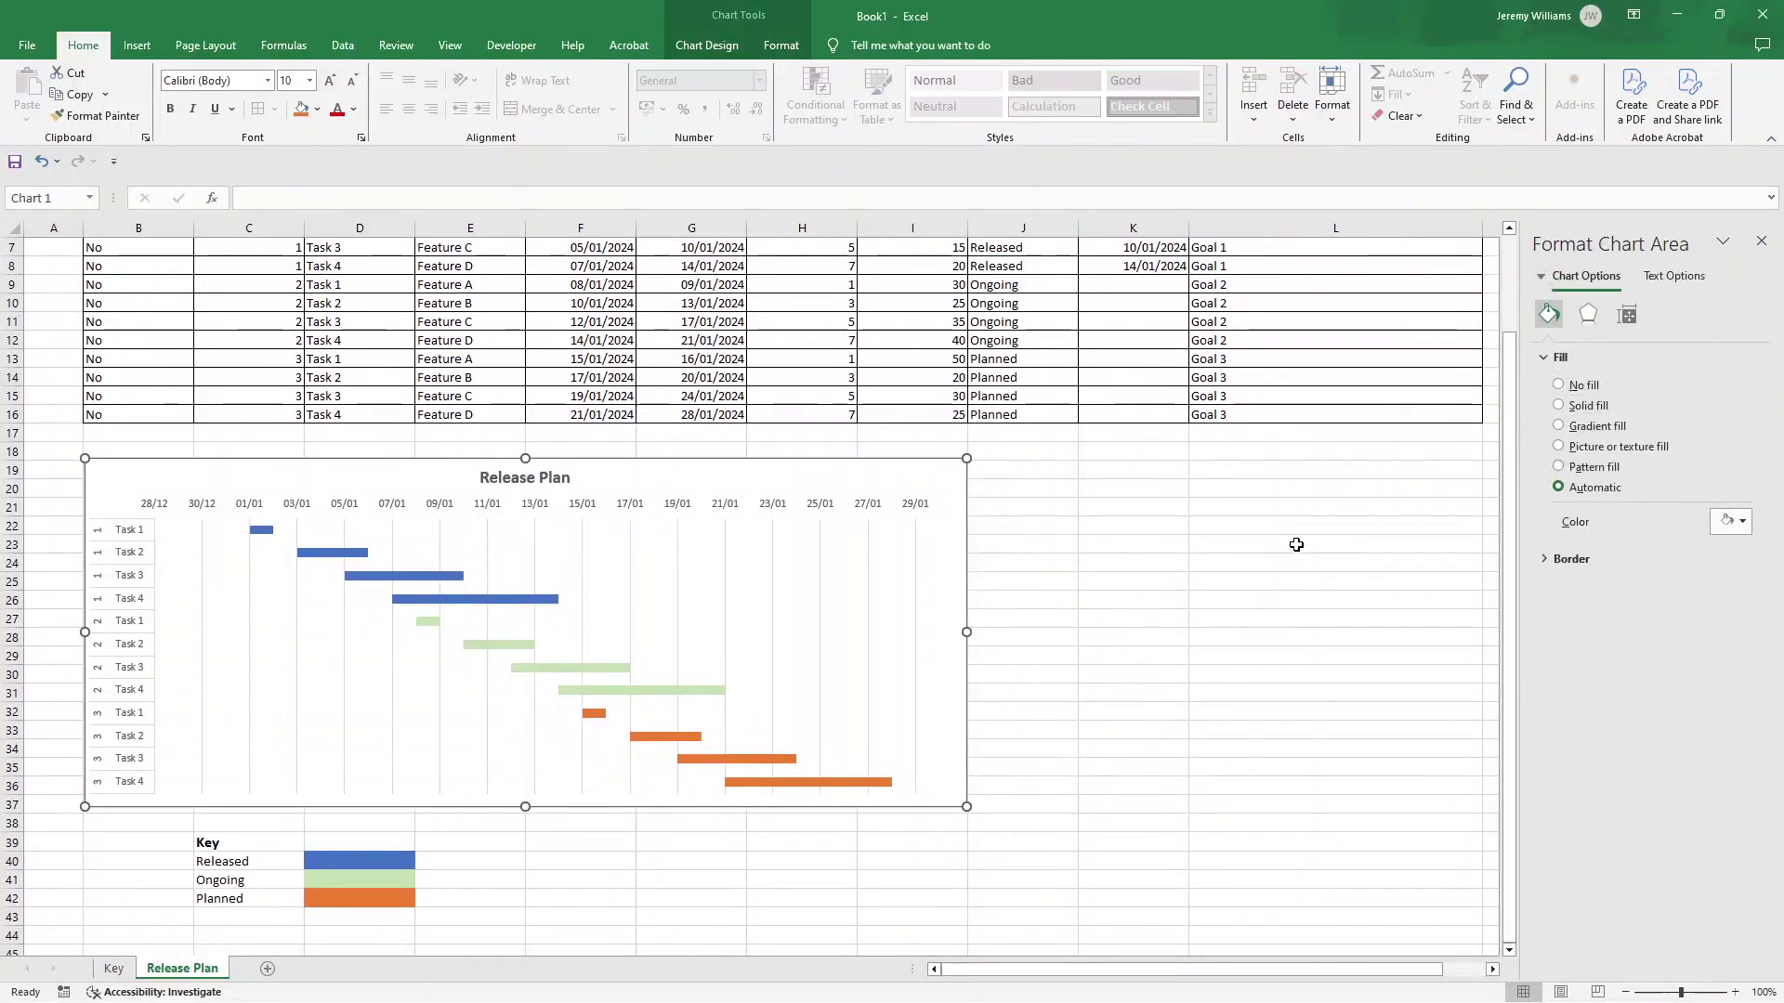
click(1294, 546)
scroll(1235, 537, up, 2)
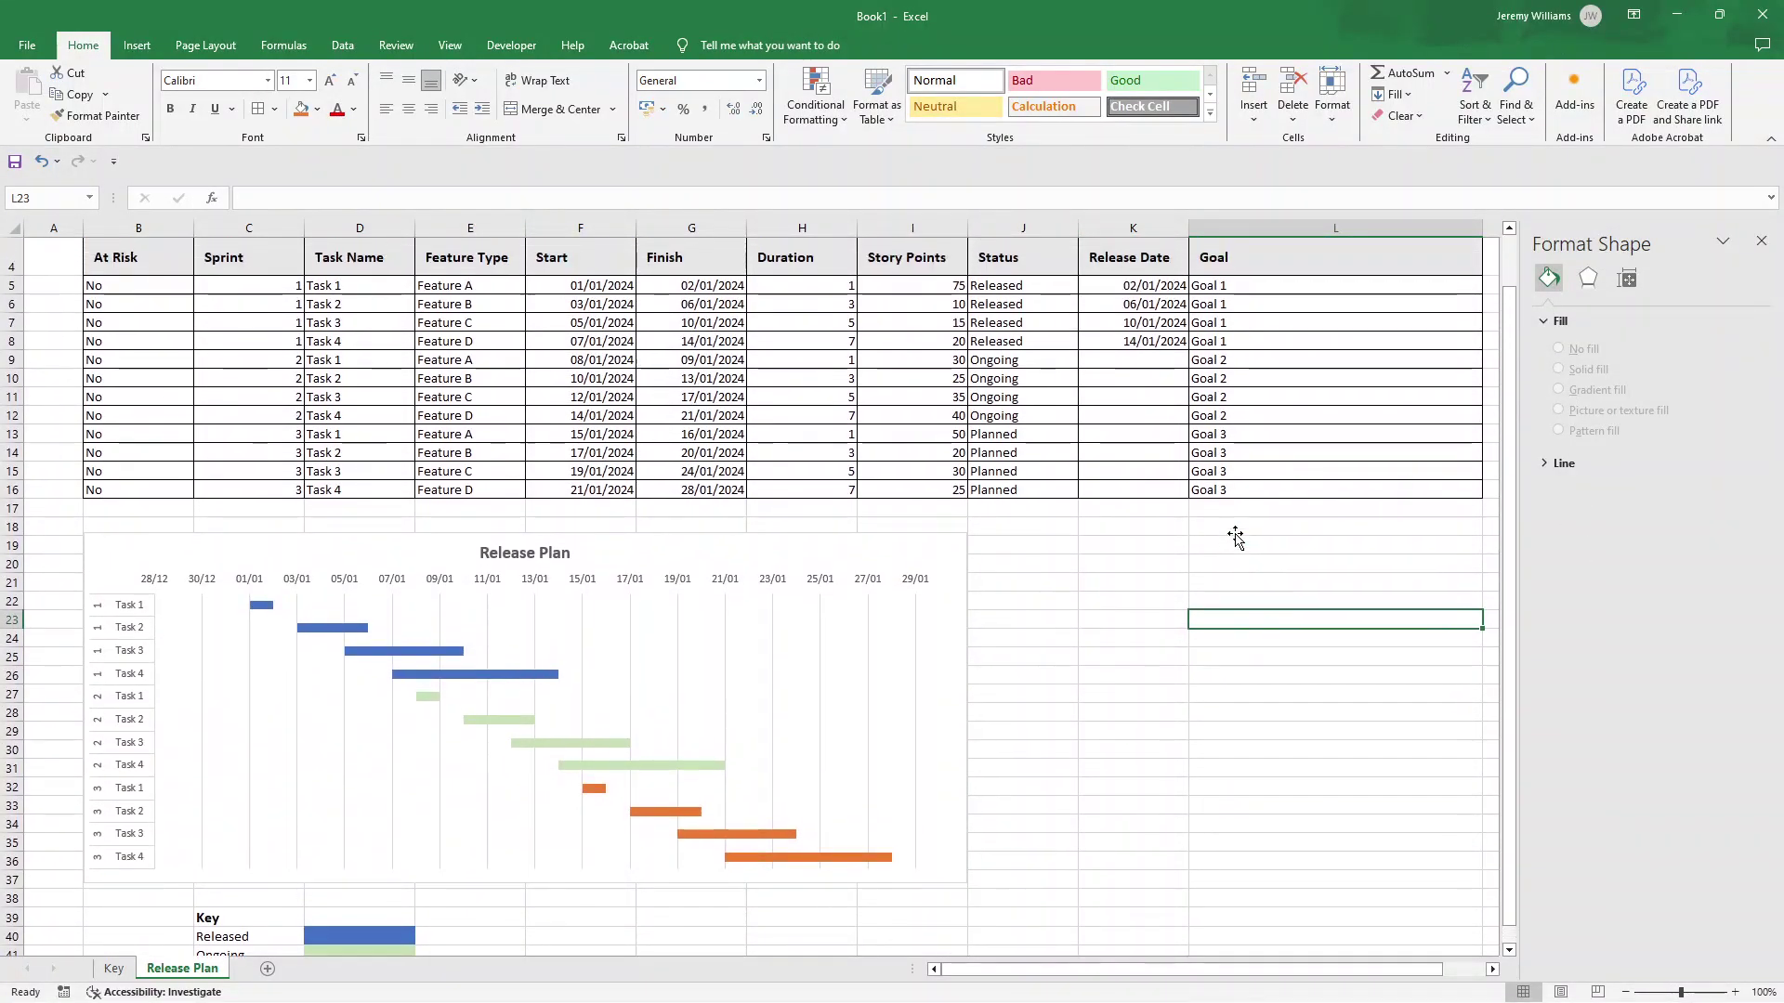